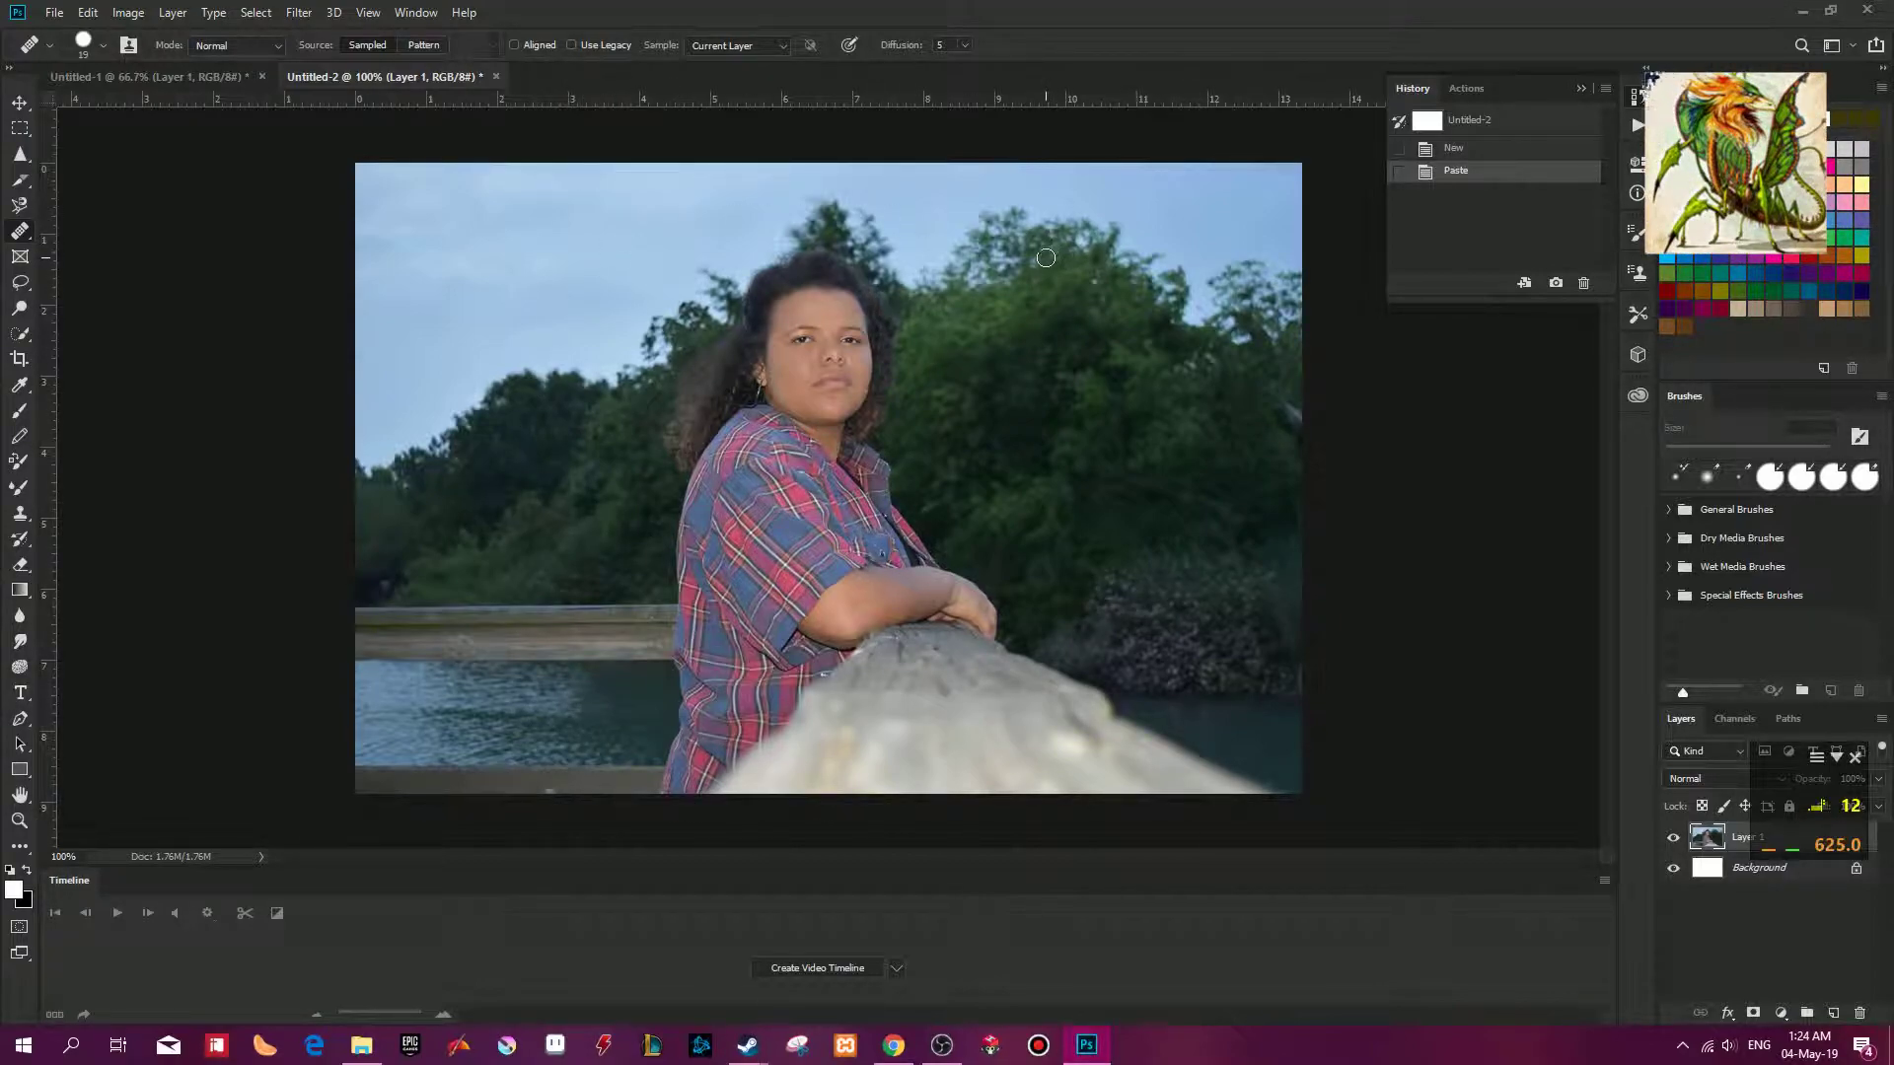
Examine the edited portrait in the Untitled-1 document up close and return to the unedited Untitled-2 photo.
left_click(191, 76)
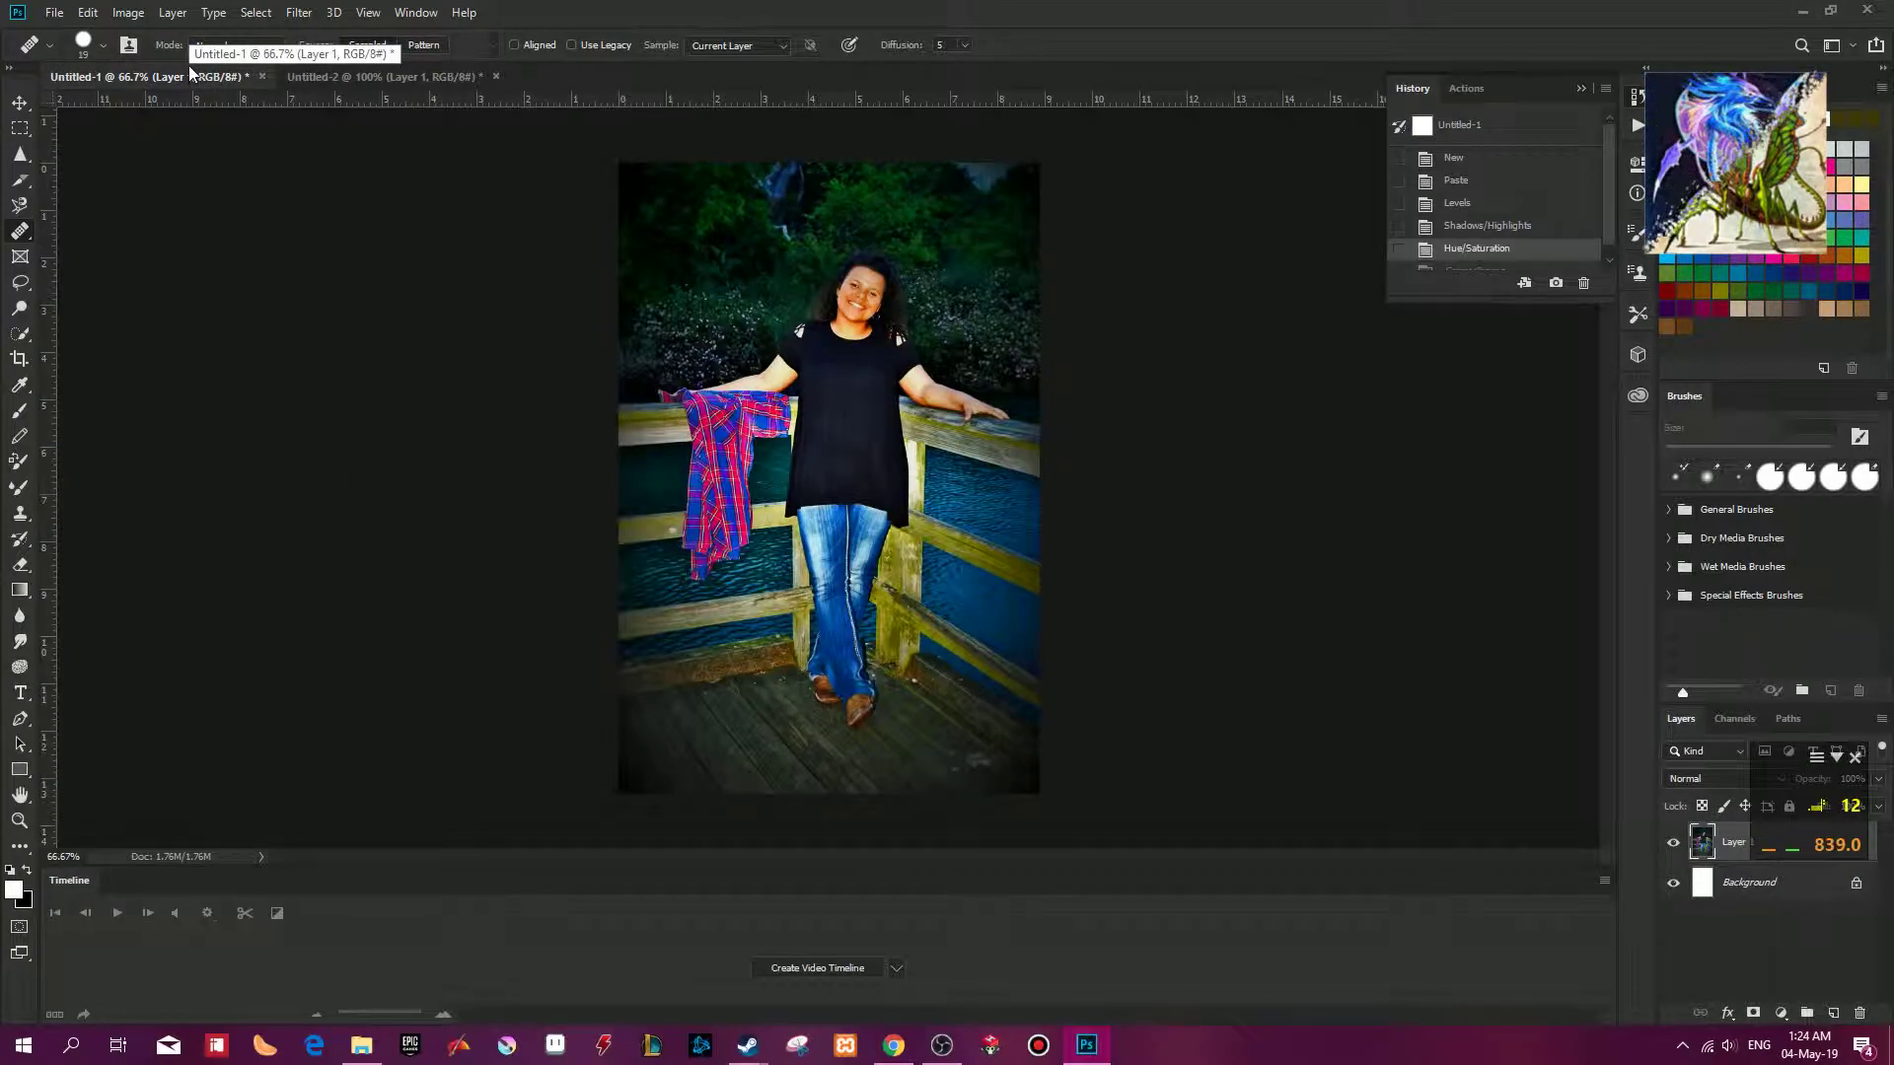
key("ctrl+plus")
left_click_drag(855, 334, 794, 482)
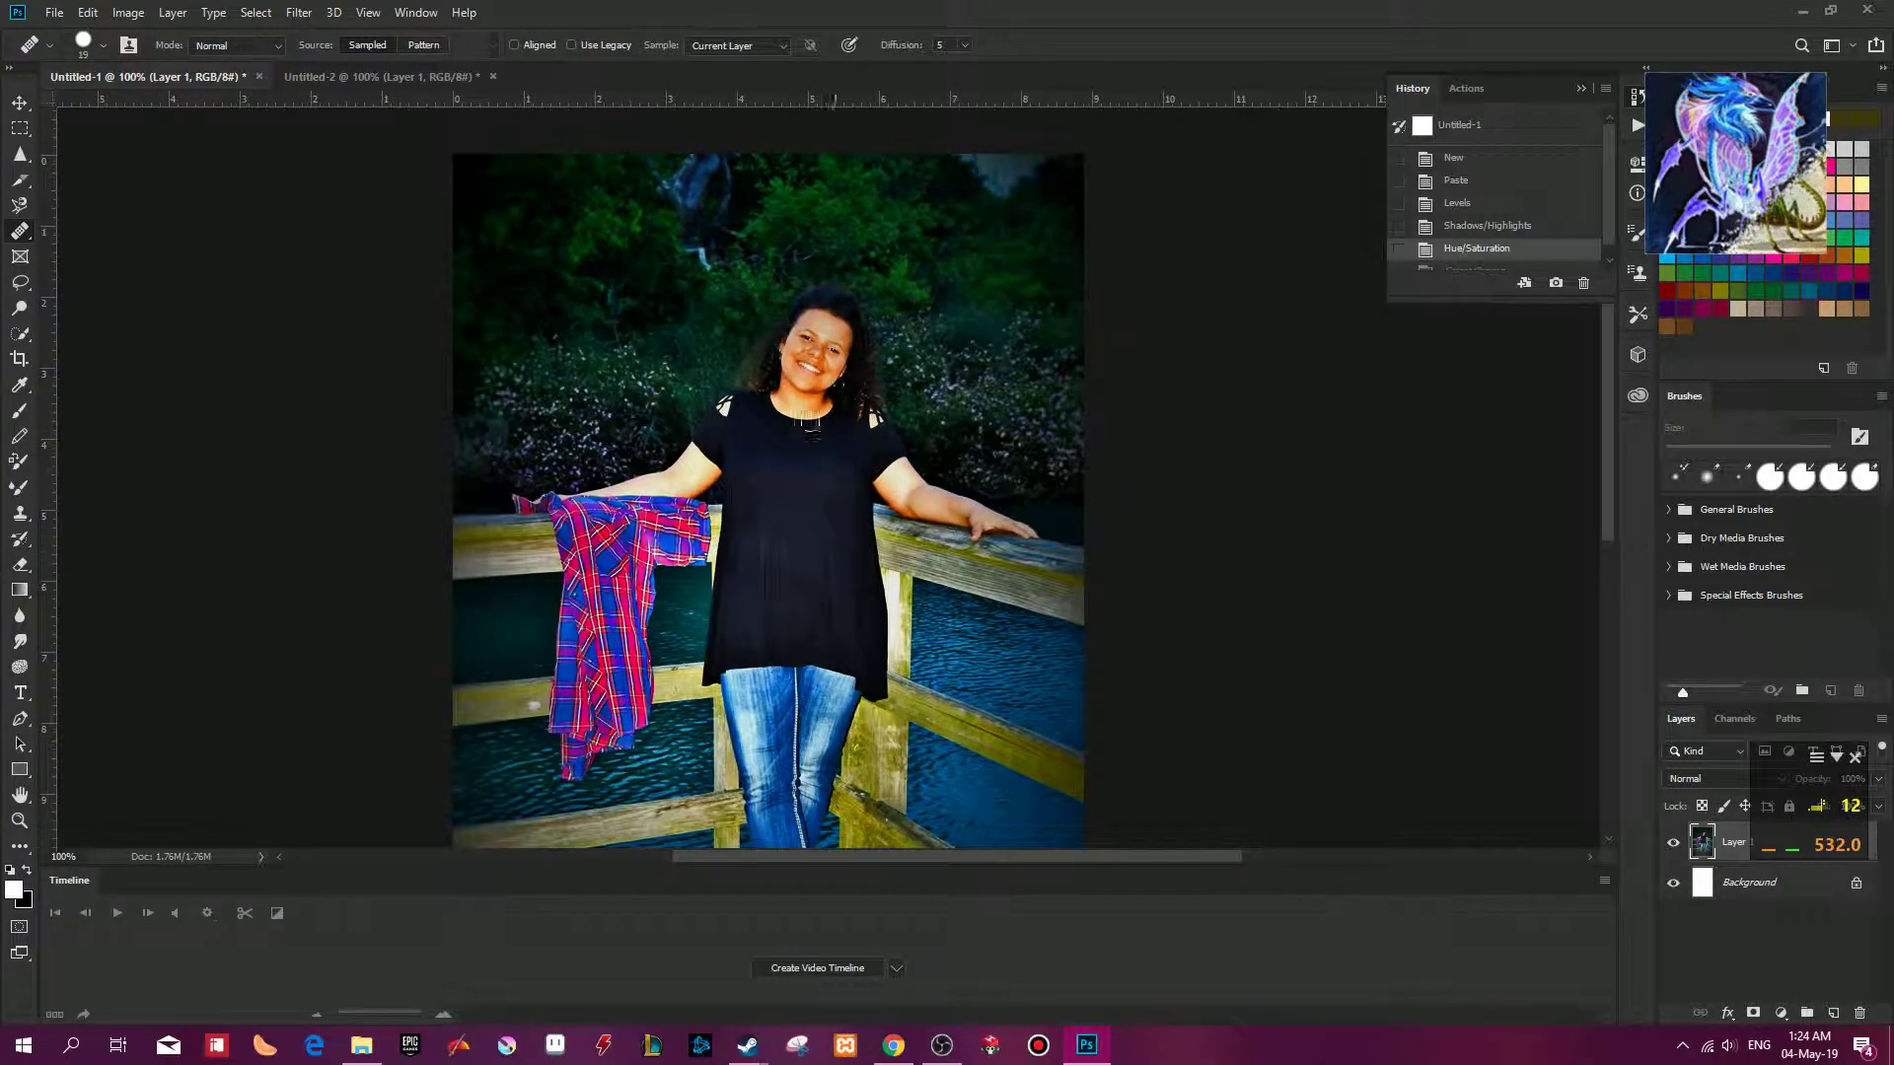
left_click(372, 79)
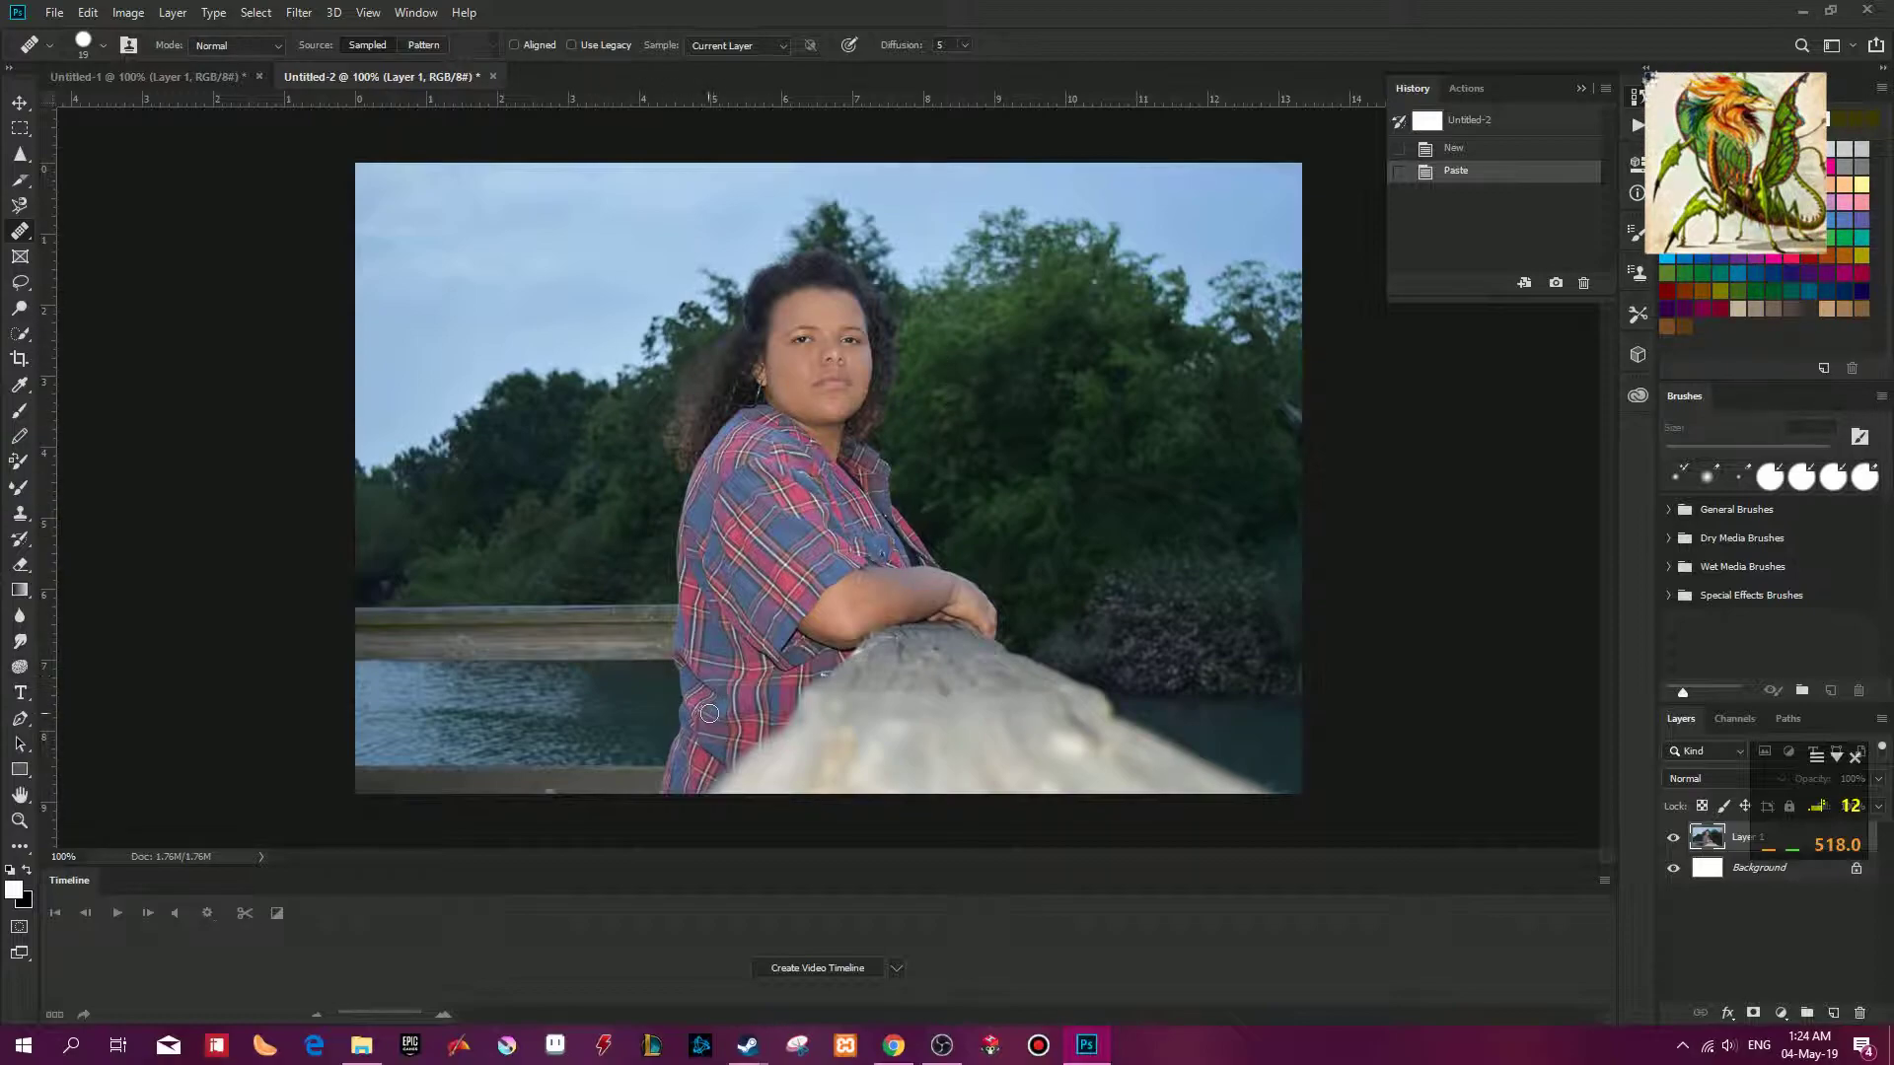
Create a new action named "1MantisStyle" in the Default Actions set.
left_click(1462, 88)
left_click_drag(1601, 197, 1608, 244)
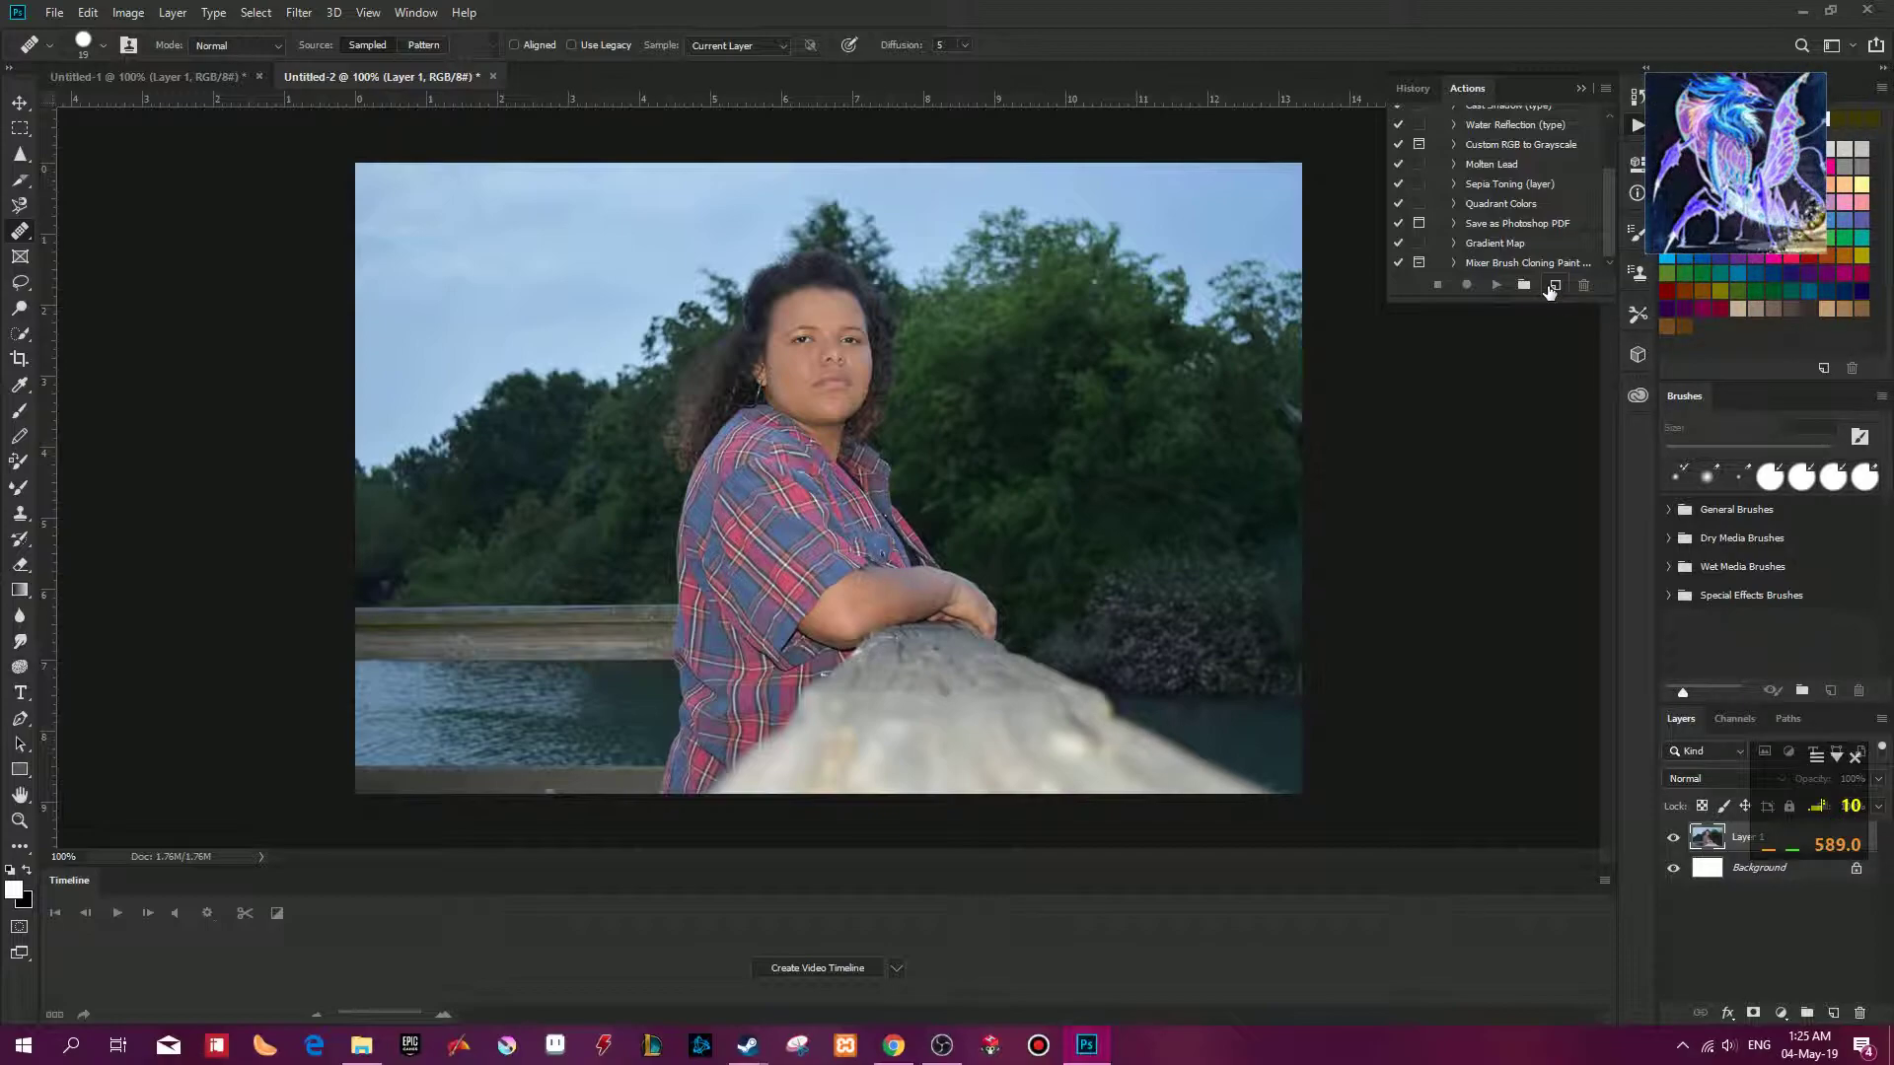
left_click(1549, 290)
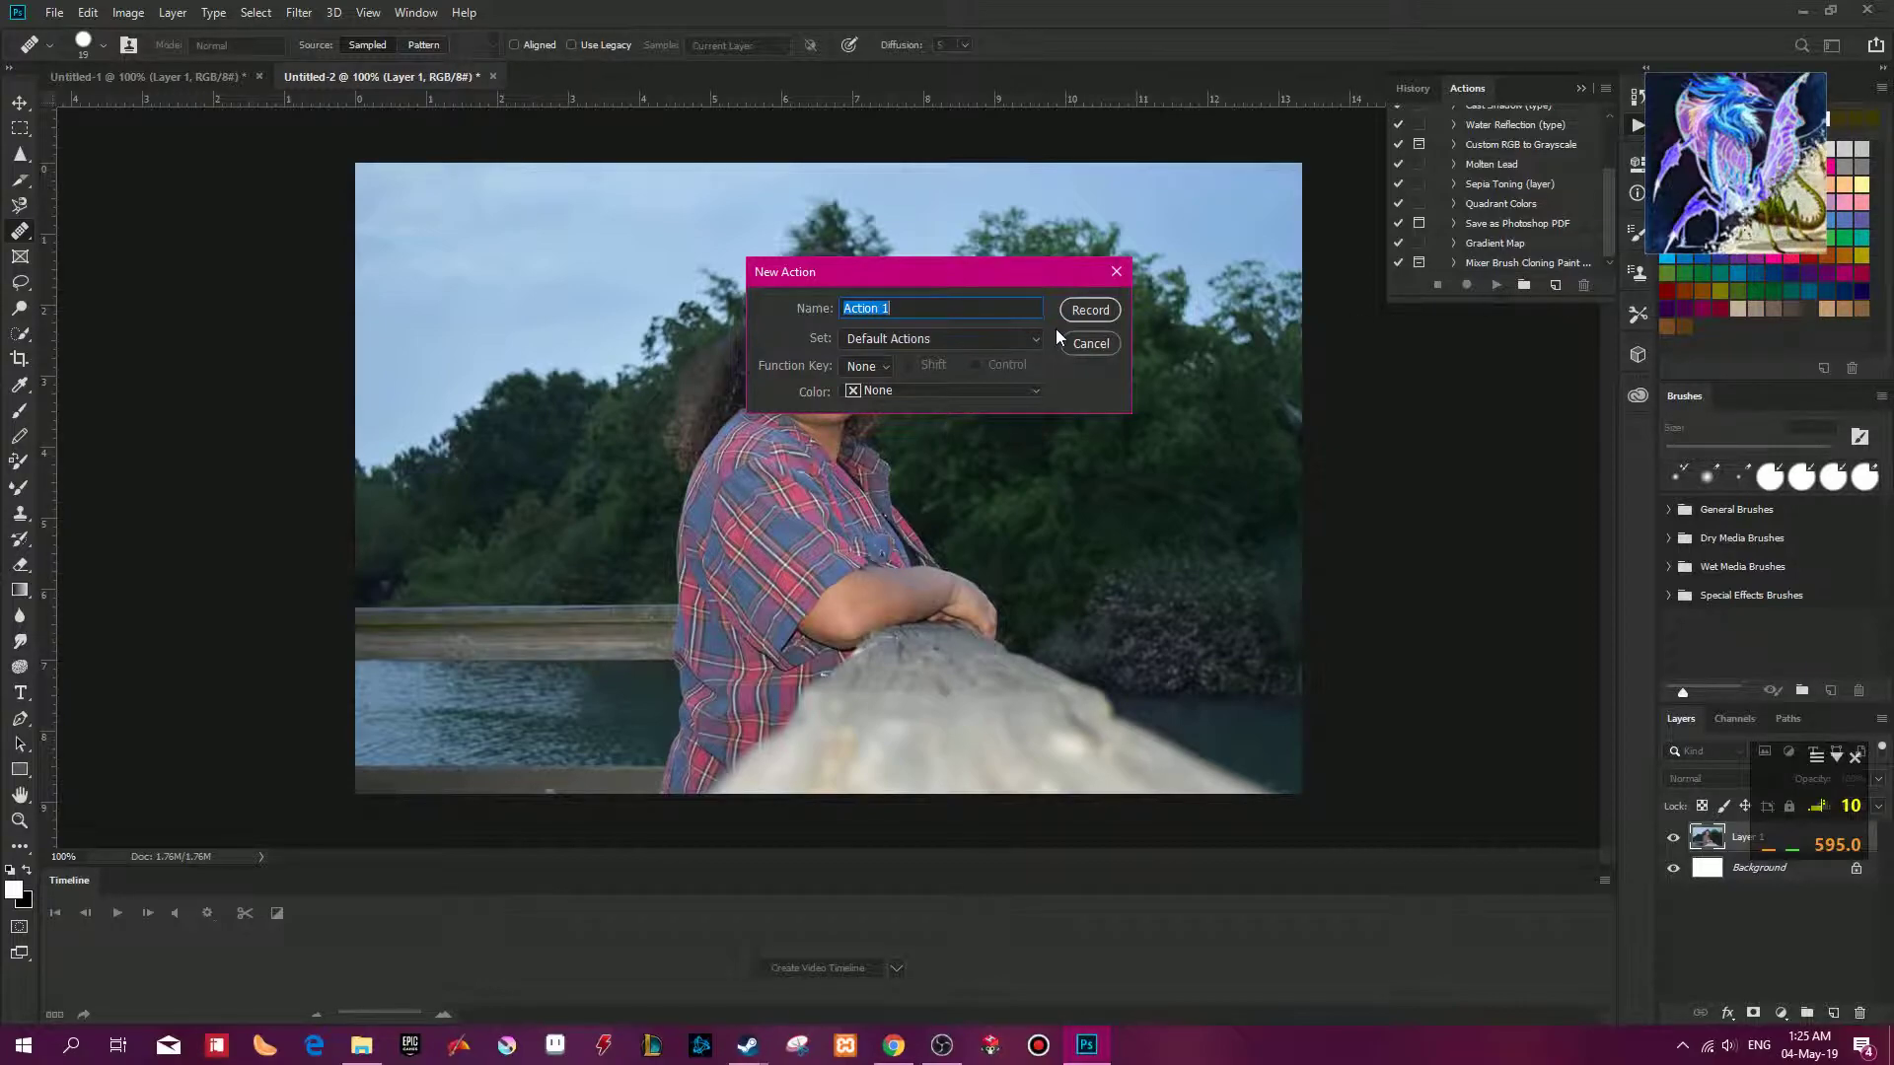
type("1MantisStyle")
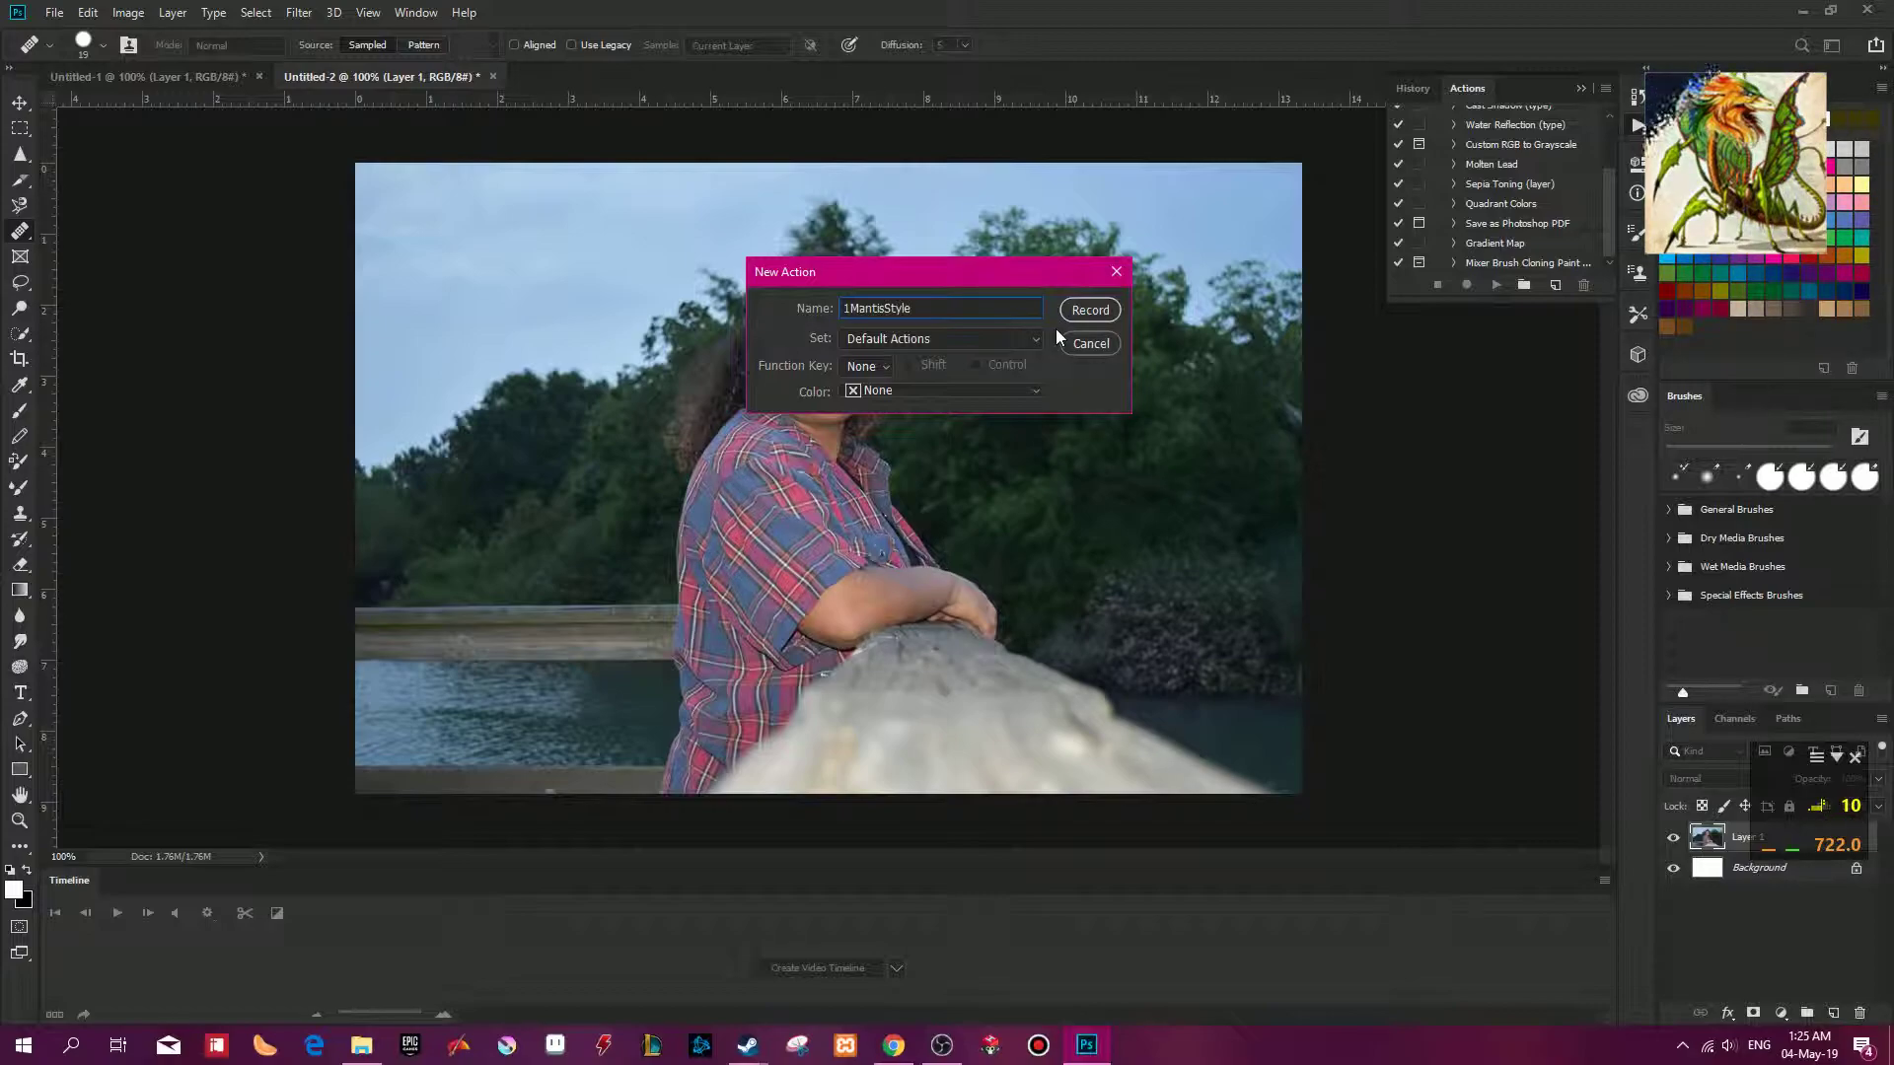
left_click(966, 338)
left_click(967, 339)
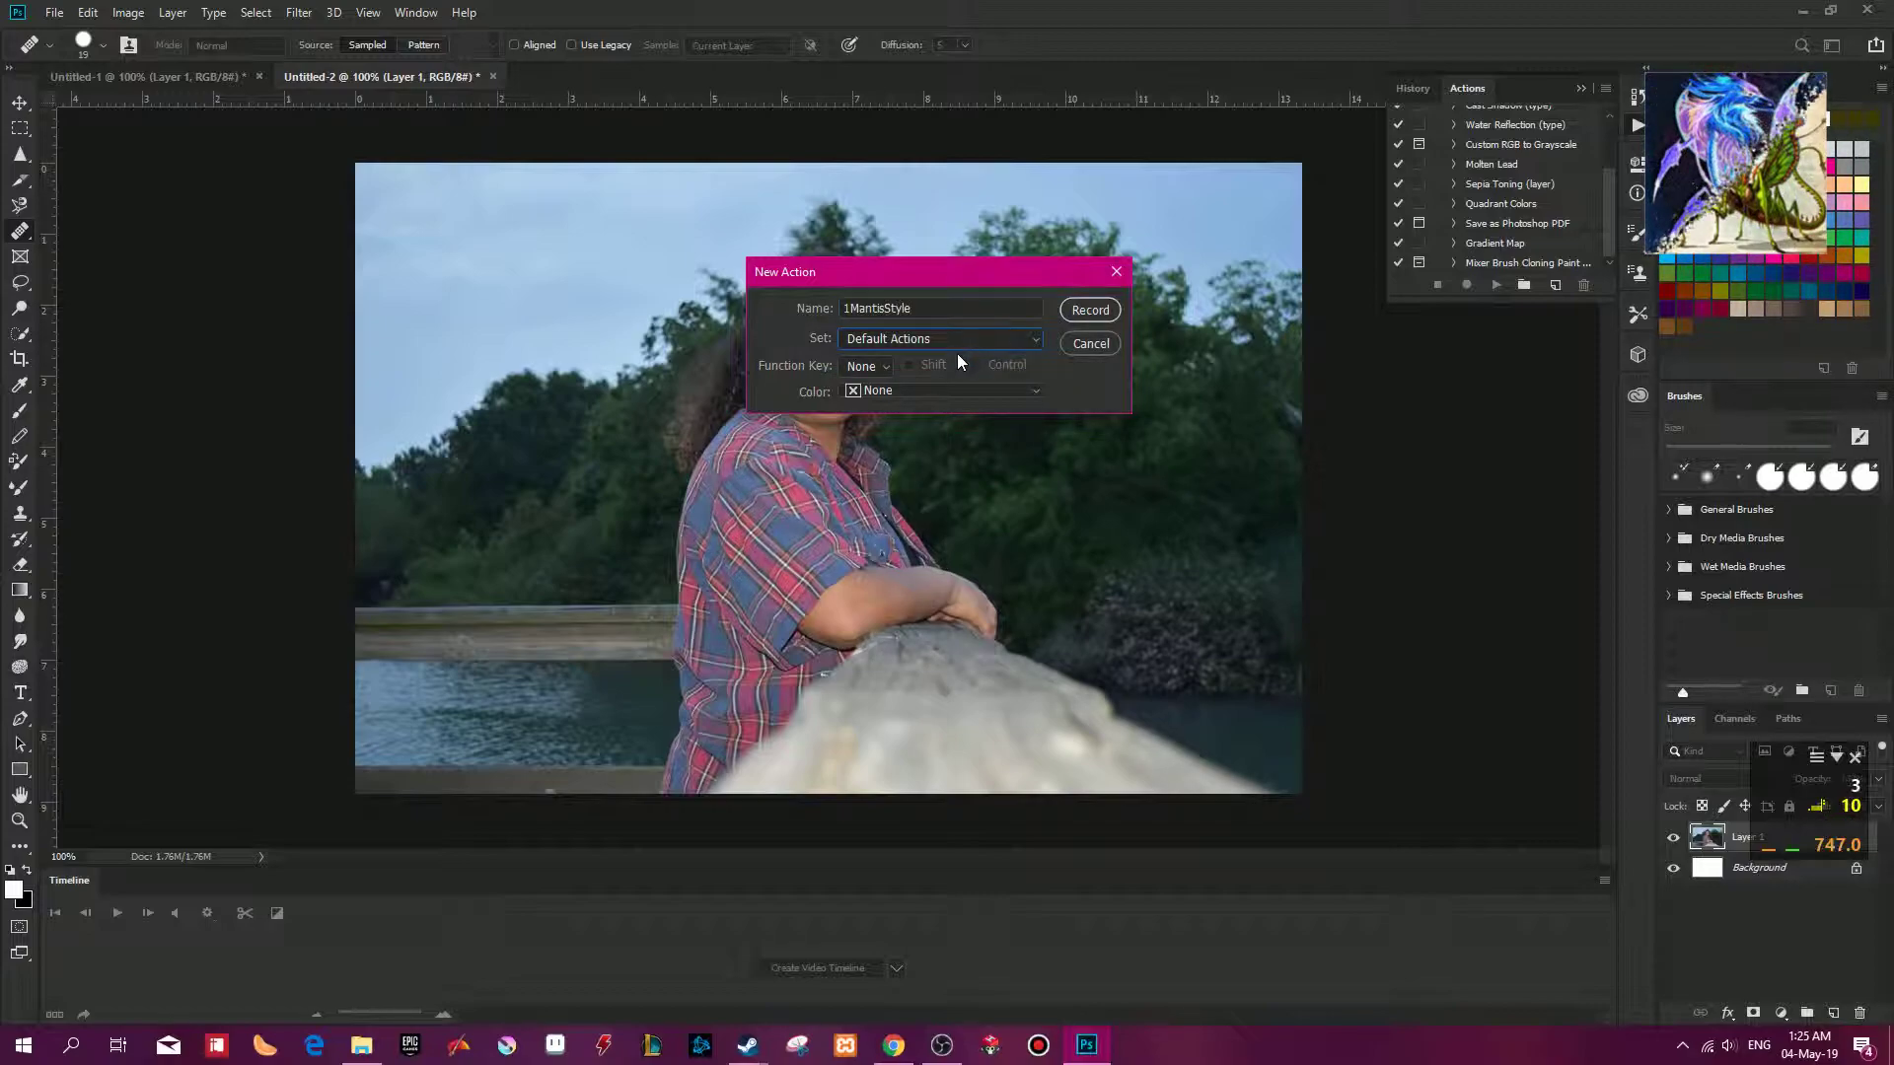
Assign the Shift+F2 shortcut and the colour Red to the new action and start recording it.
left_click(878, 368)
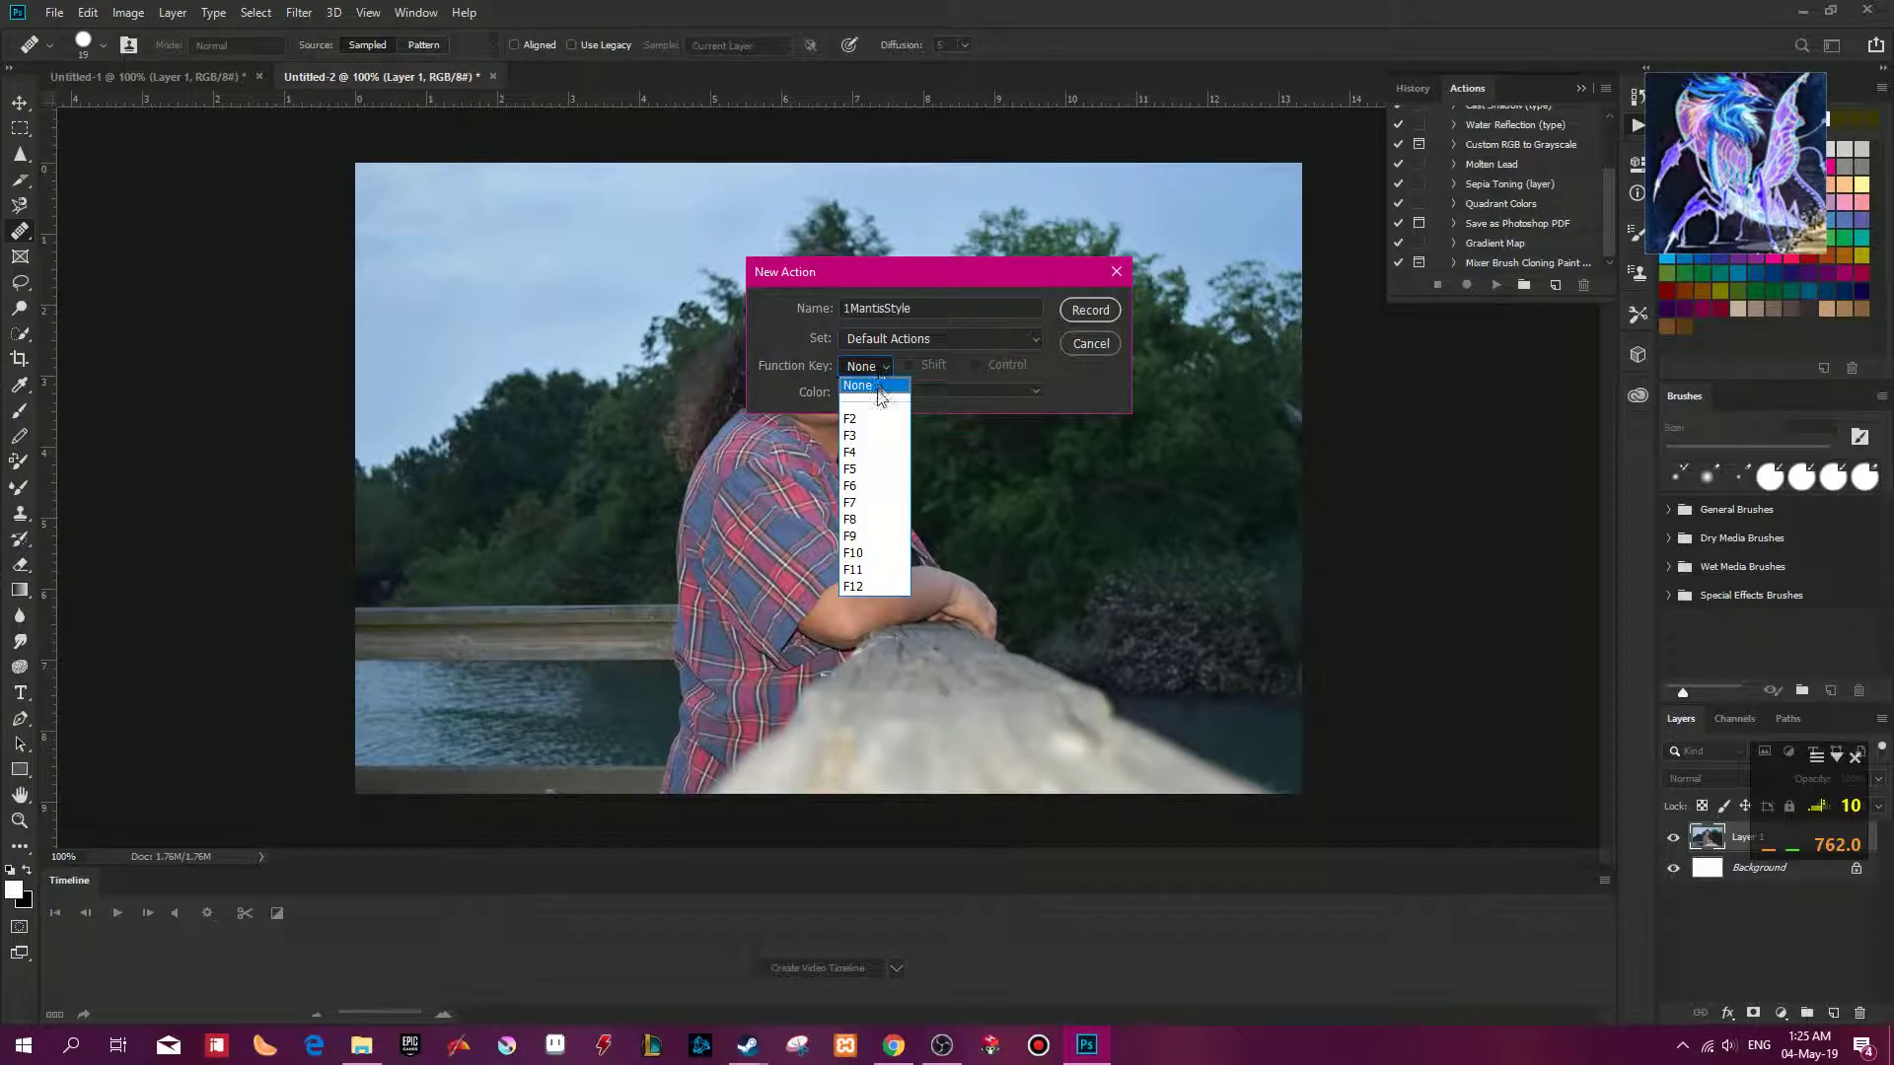
left_click(878, 417)
left_click(912, 366)
left_click(919, 392)
left_click(920, 413)
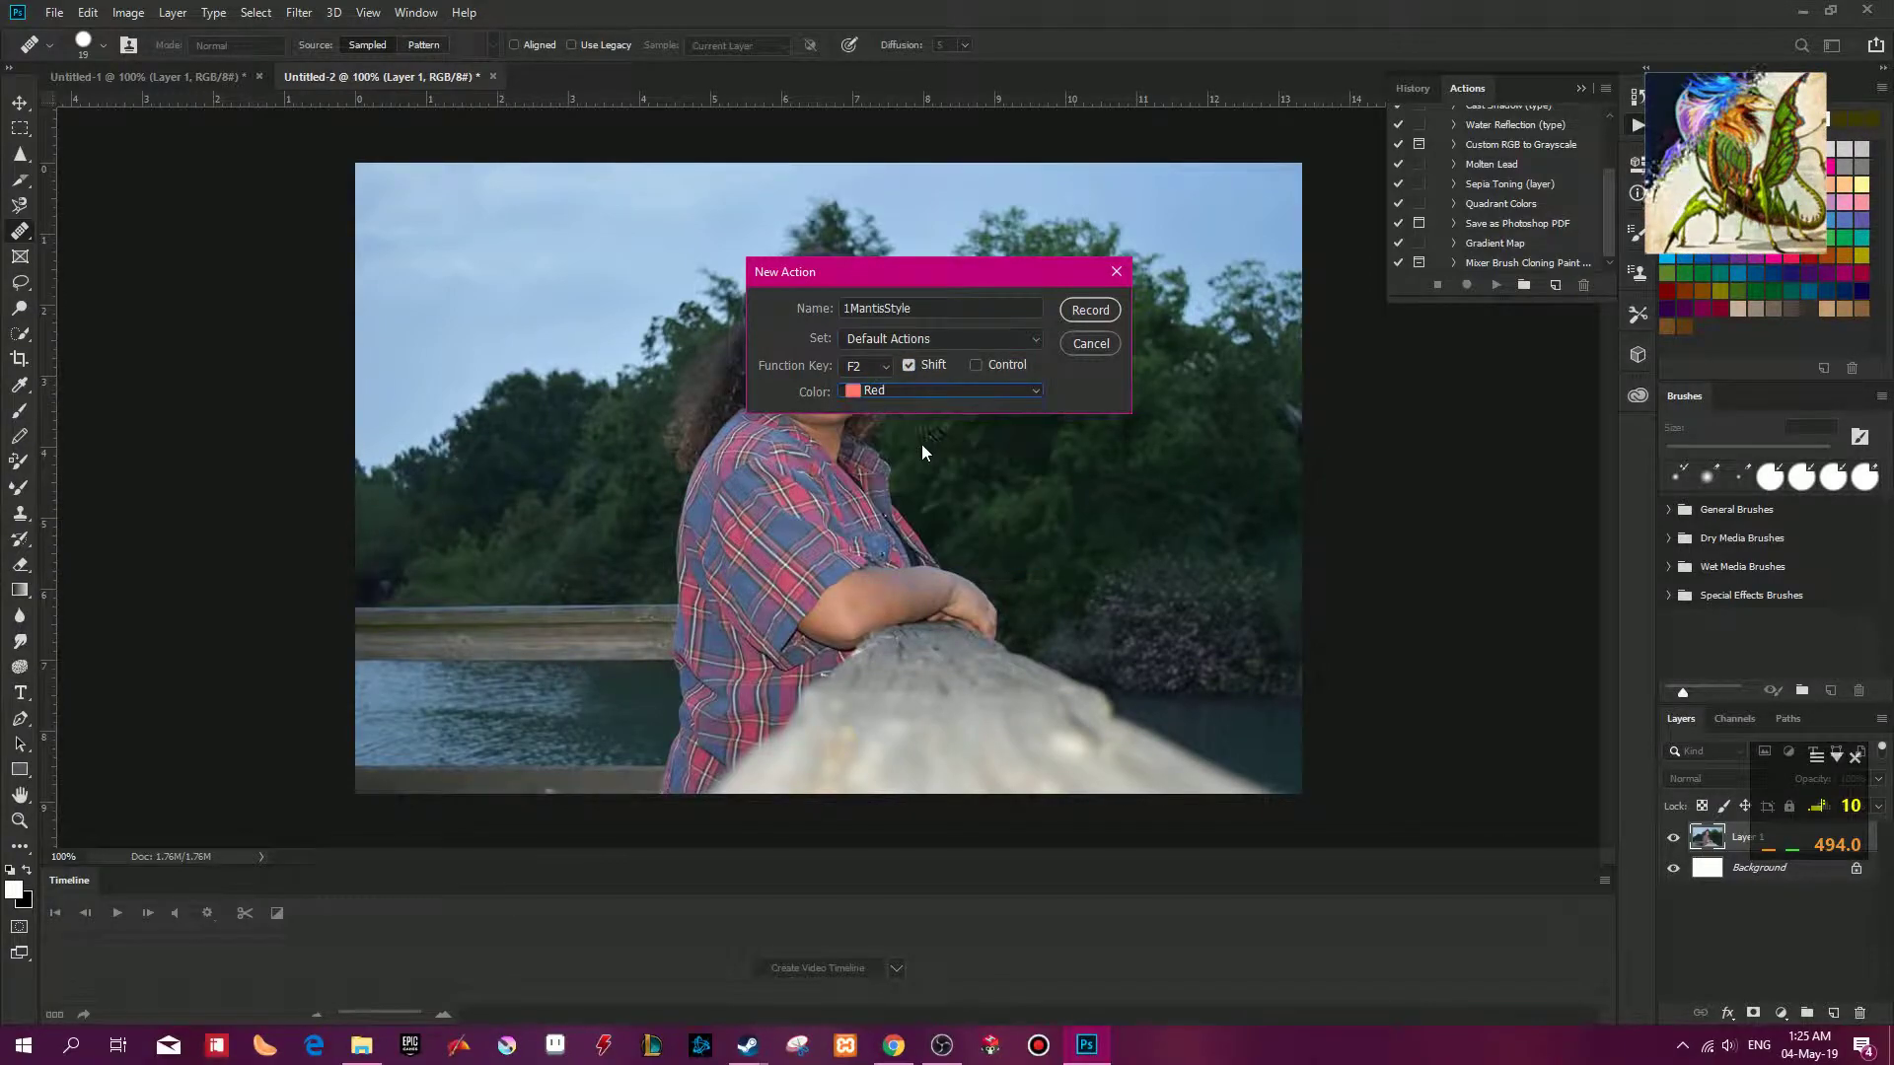
left_click(1112, 309)
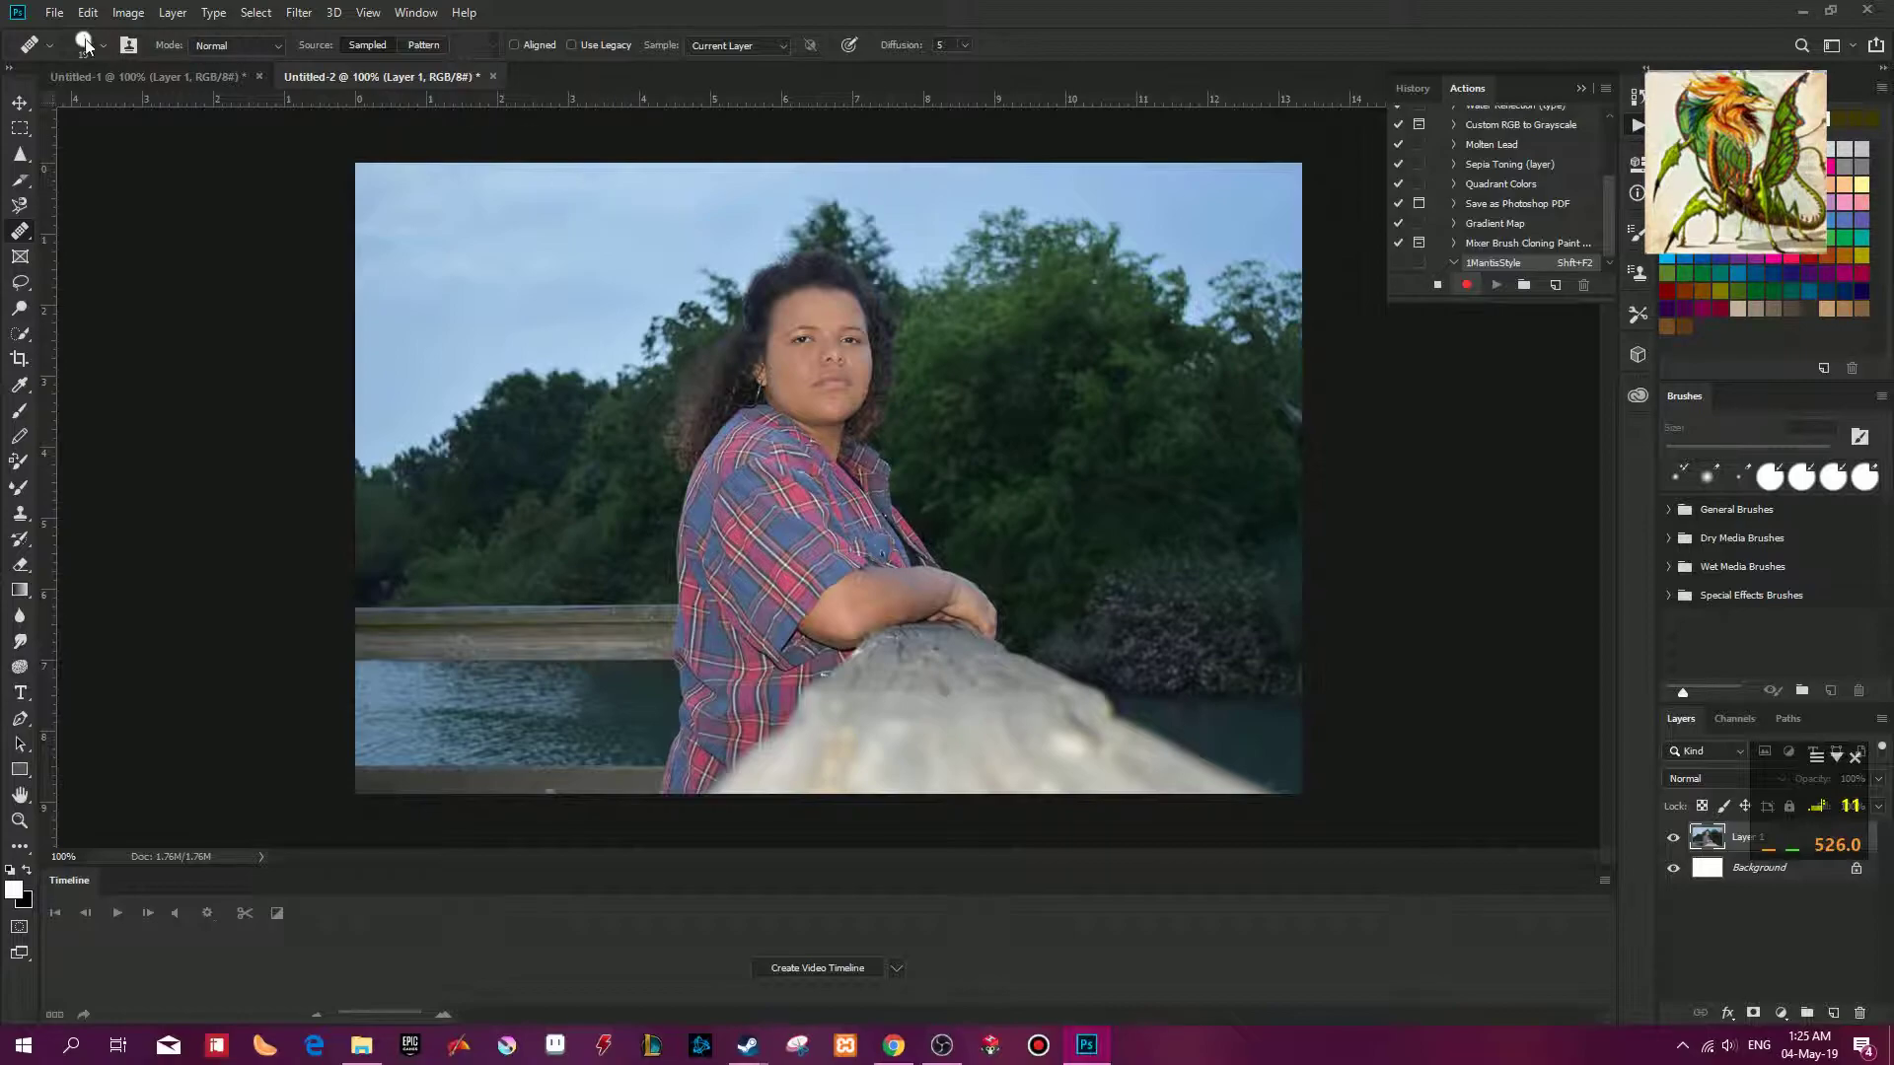
Check the history of Untitled-1 and delete the document-switching steps this records in the 1MantisStyle action.
left_click(117, 77)
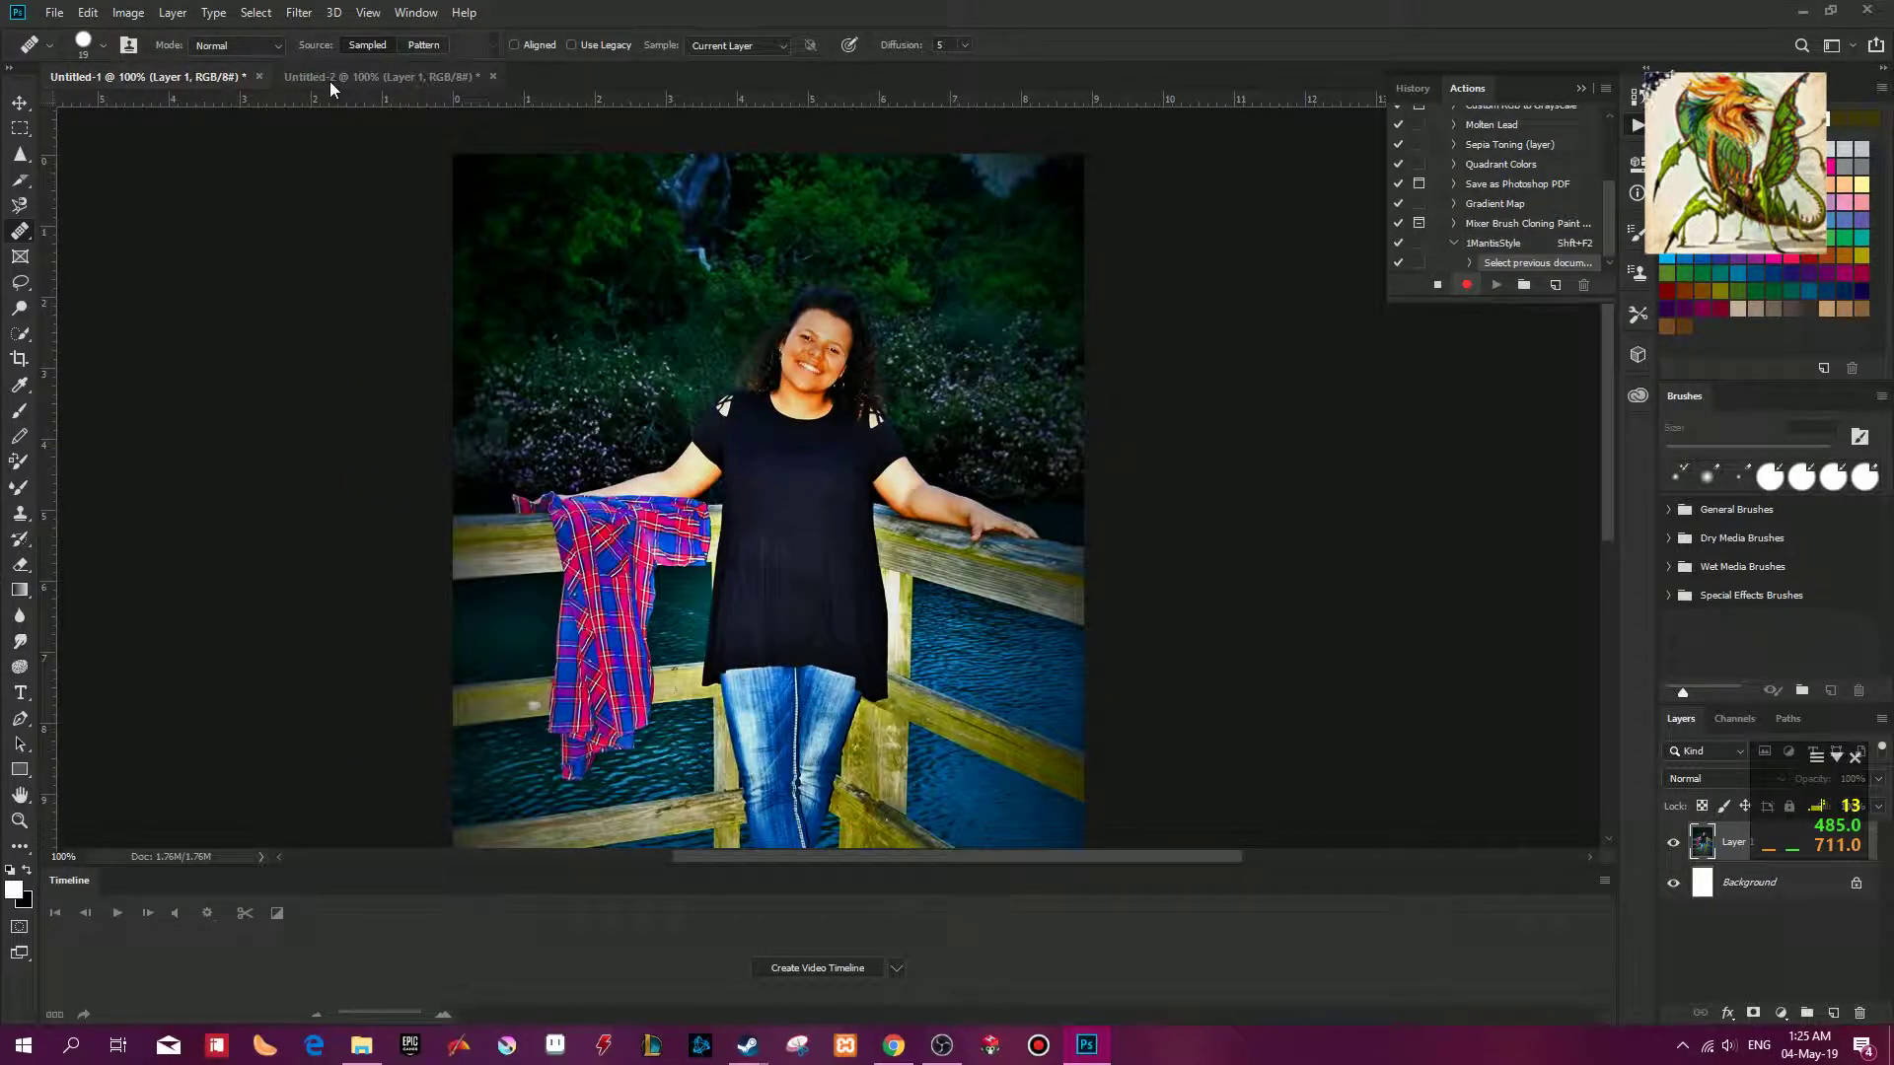
left_click(1416, 88)
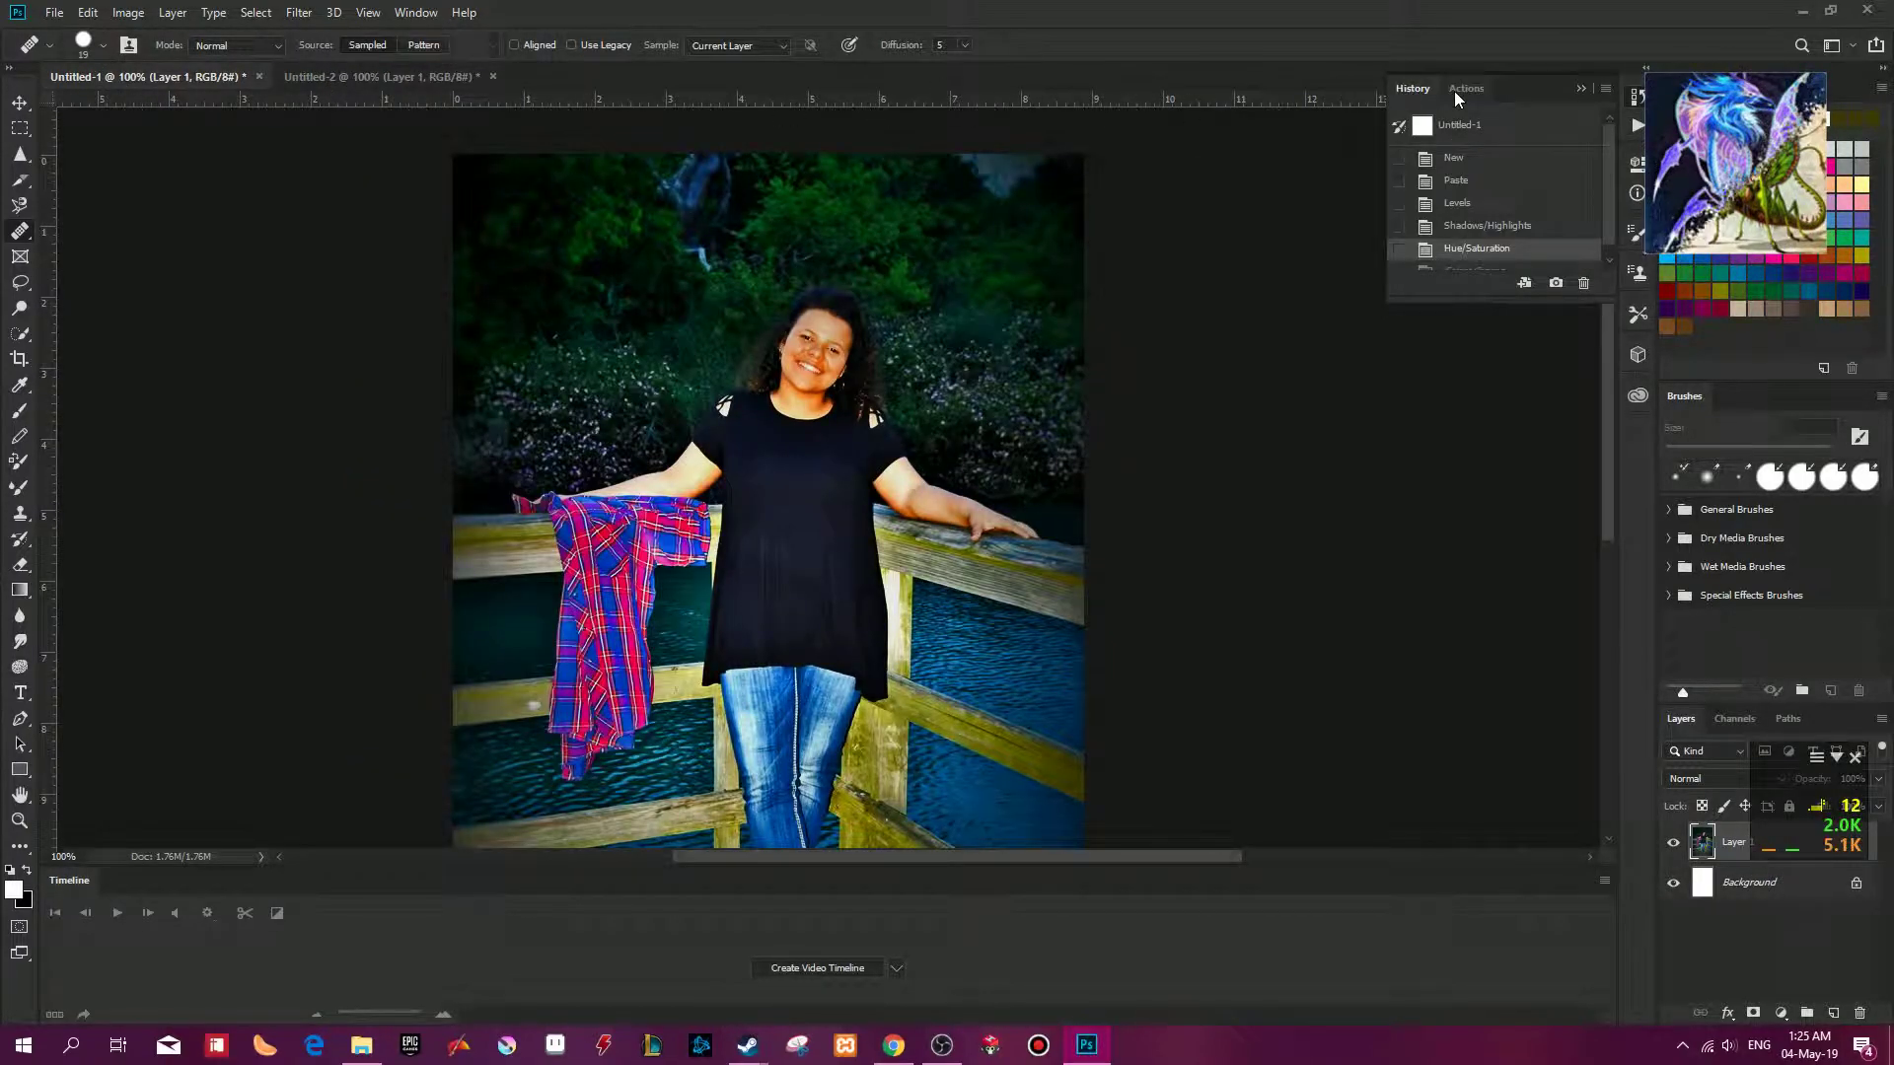
left_click(1454, 88)
left_click(376, 71)
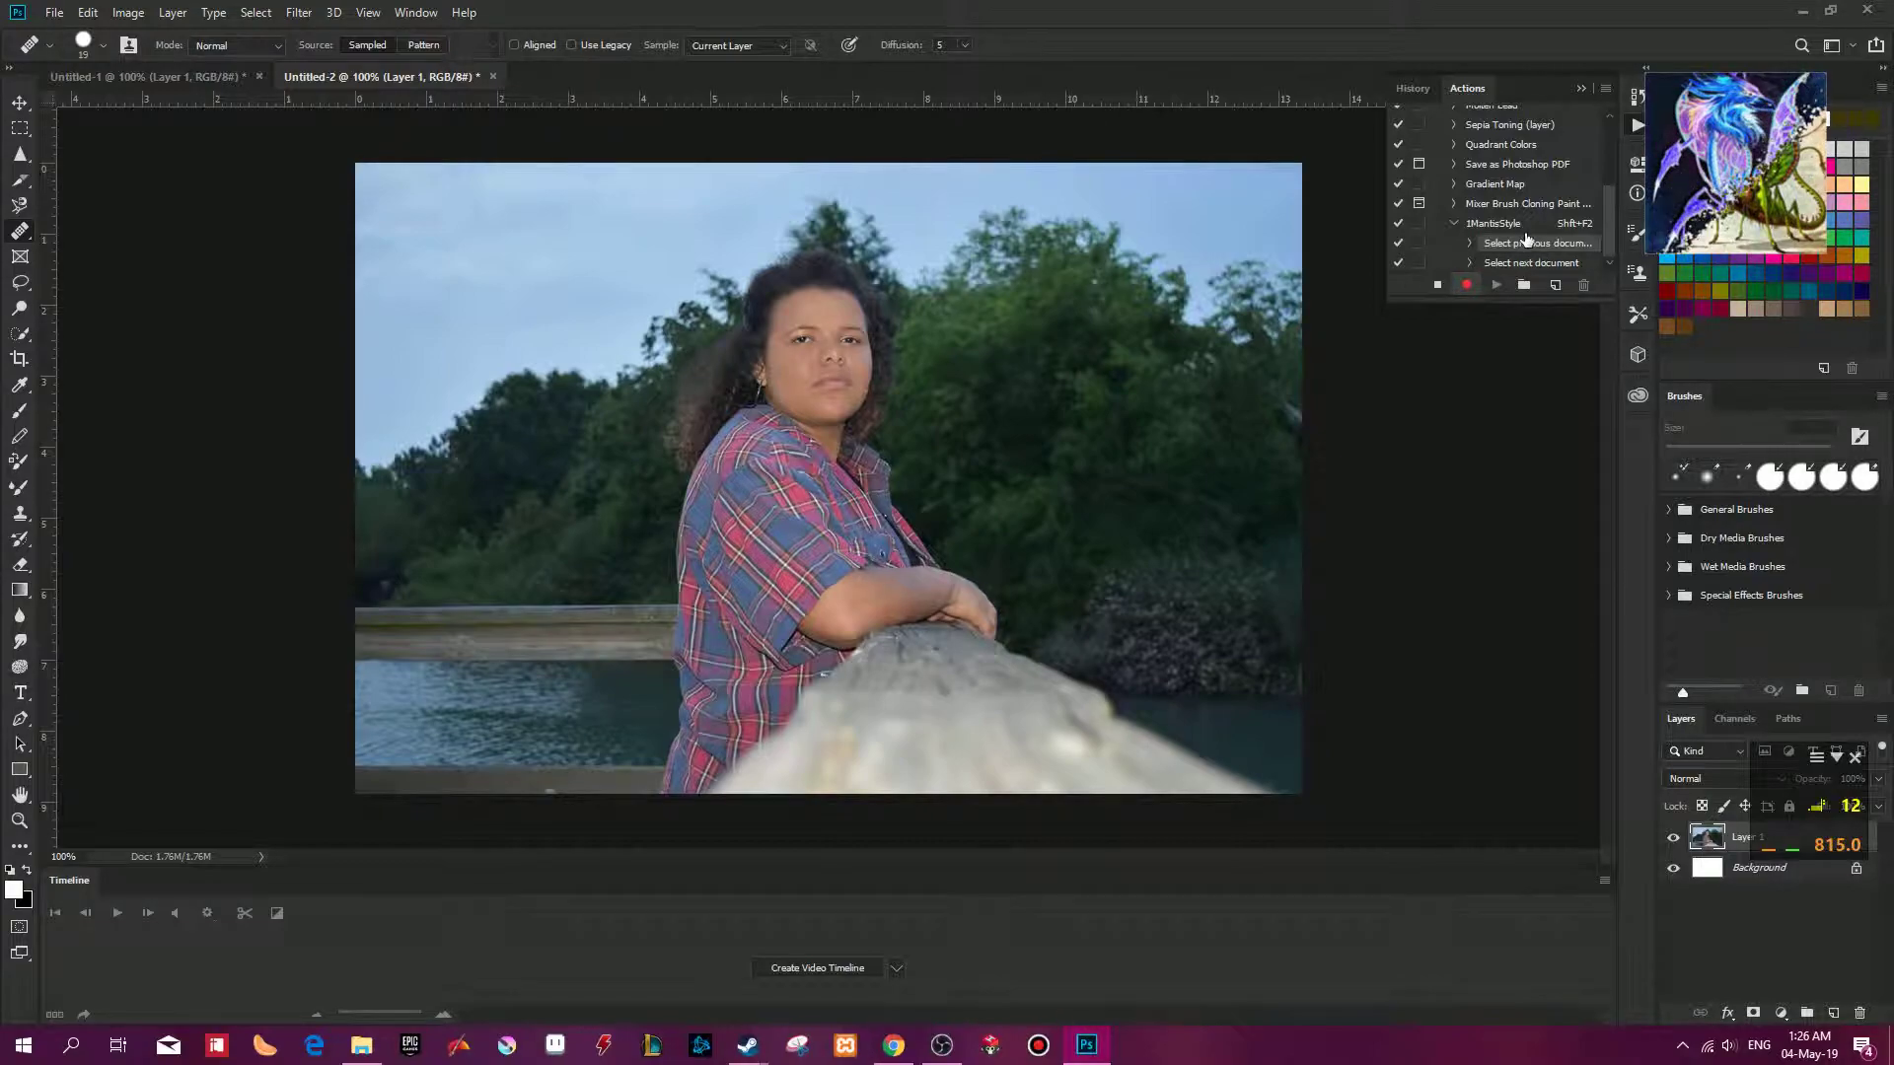
left_click(1524, 231)
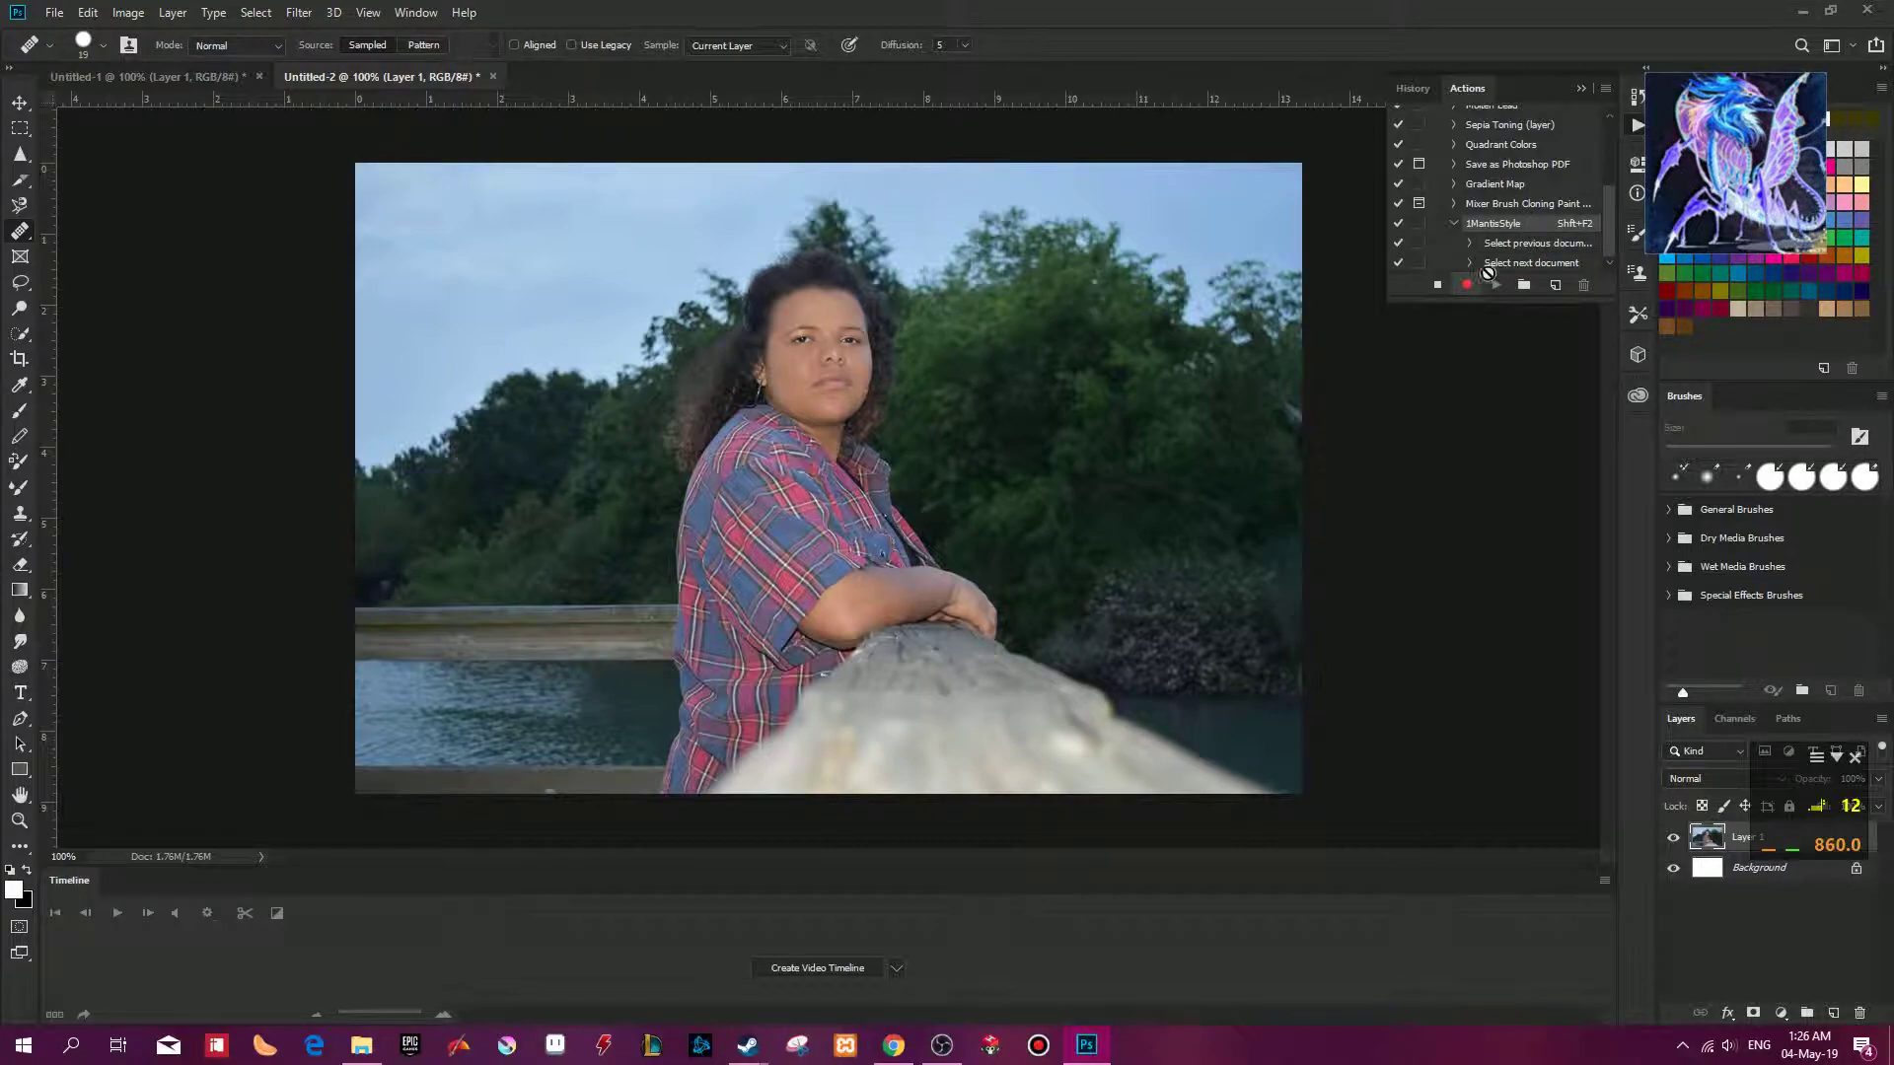
left_click_drag(1535, 245, 1584, 286)
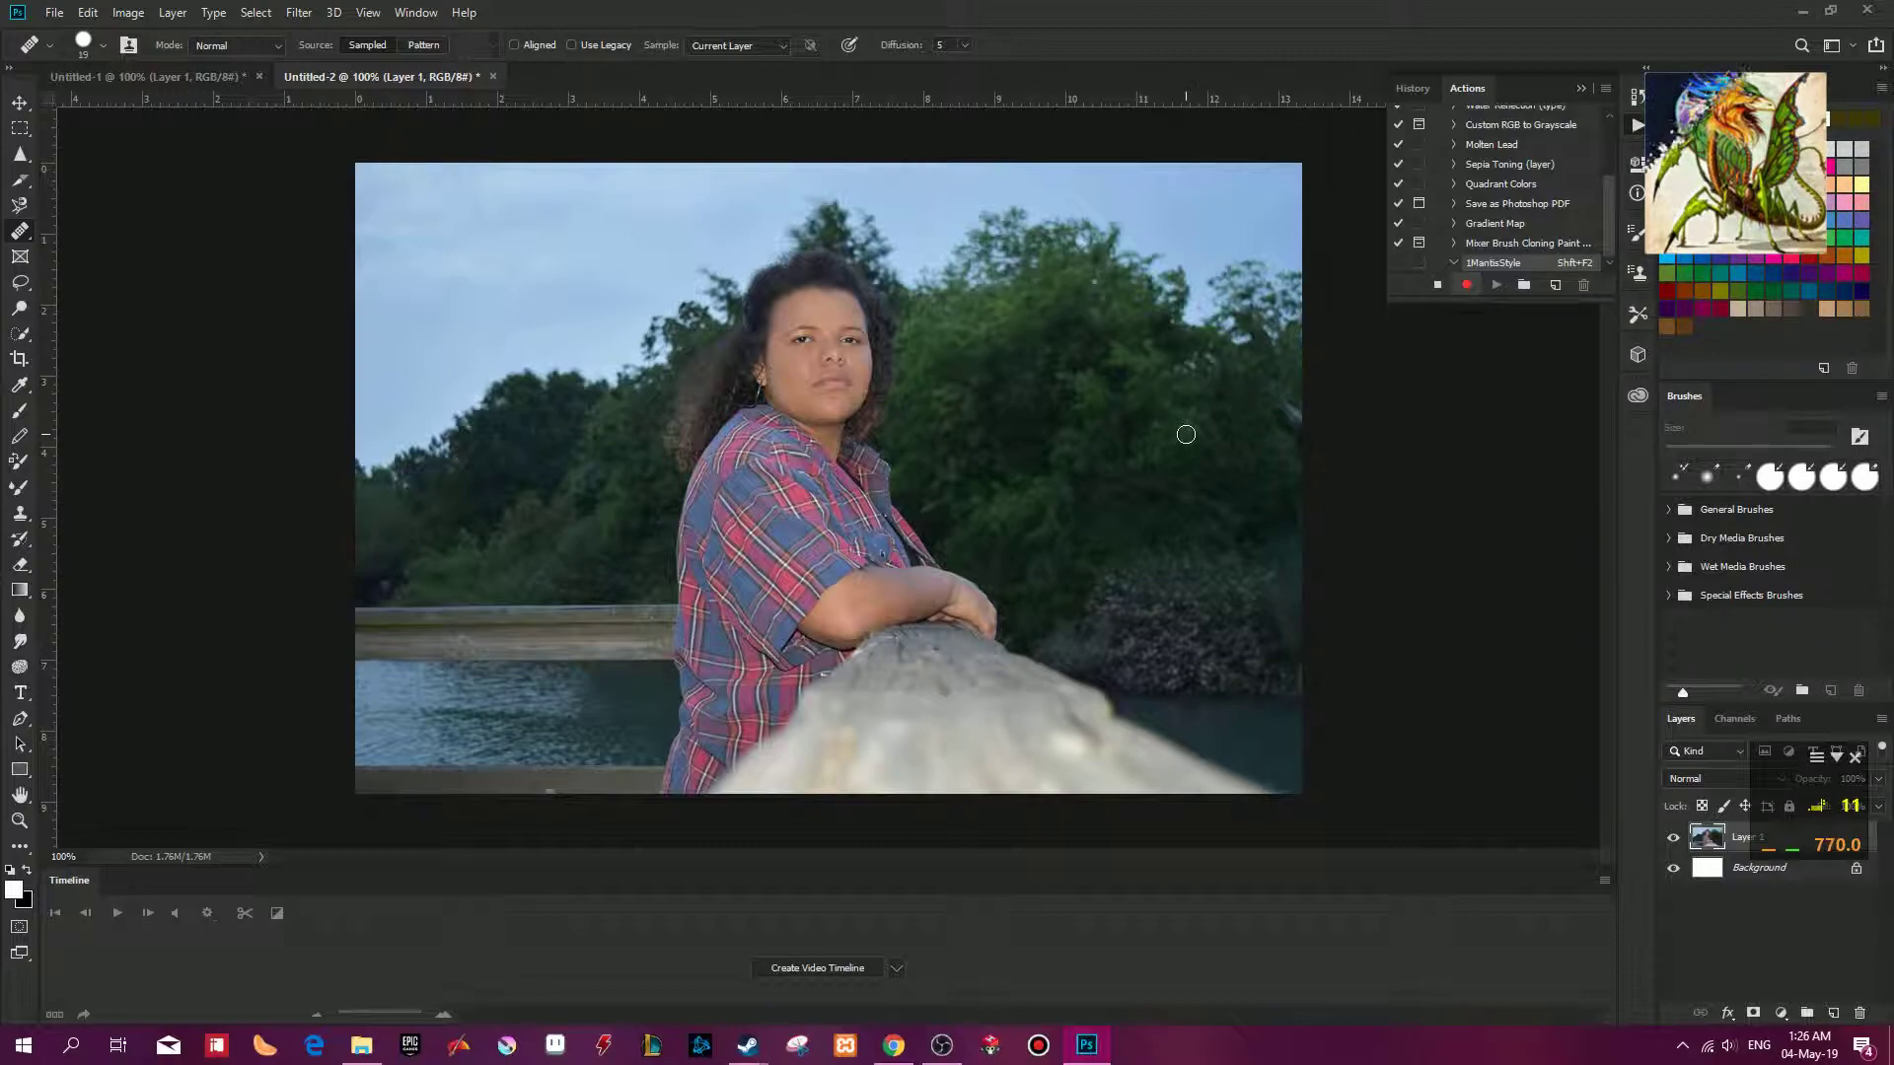
Apply a Levels adjustment to the Untitled-2 photo with input levels of 24, 0.91 and 238.
key("ctrl+l")
left_click_drag(1283, 227, 223, 182)
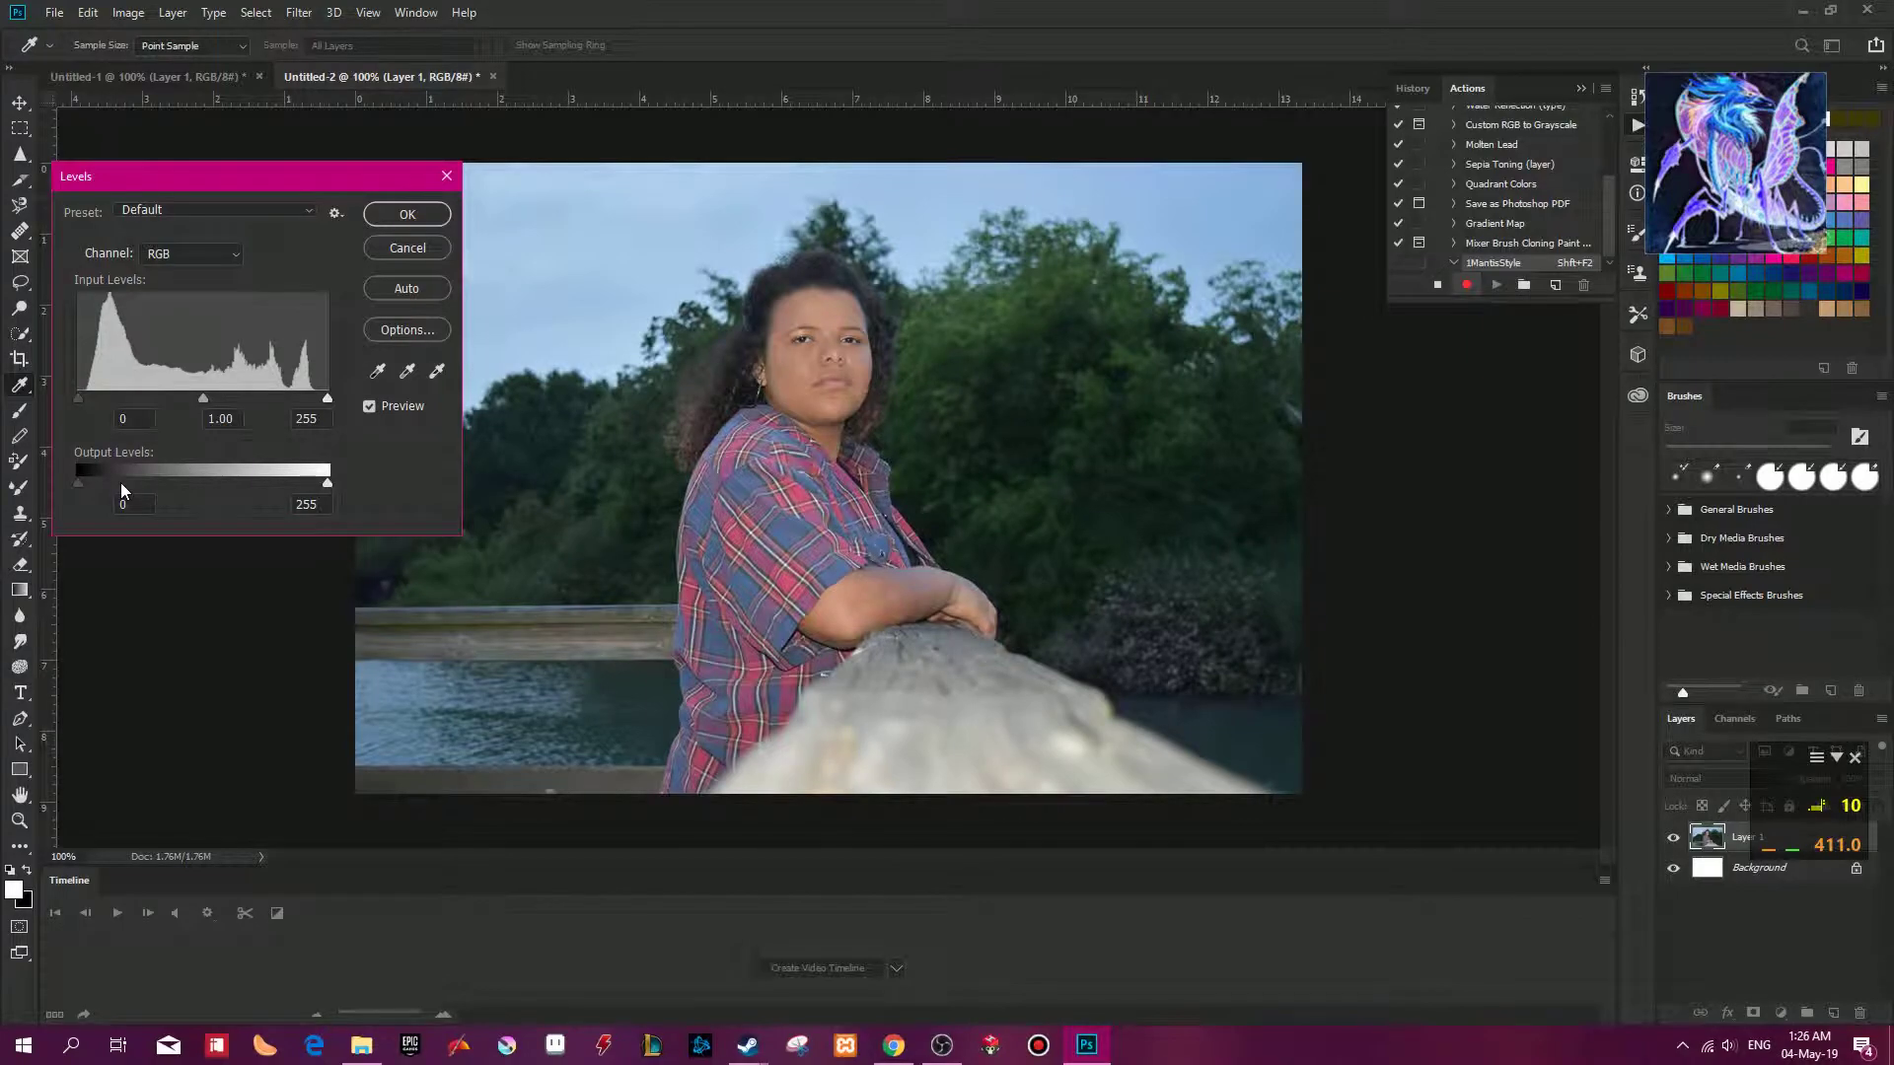
left_click_drag(74, 402, 105, 394)
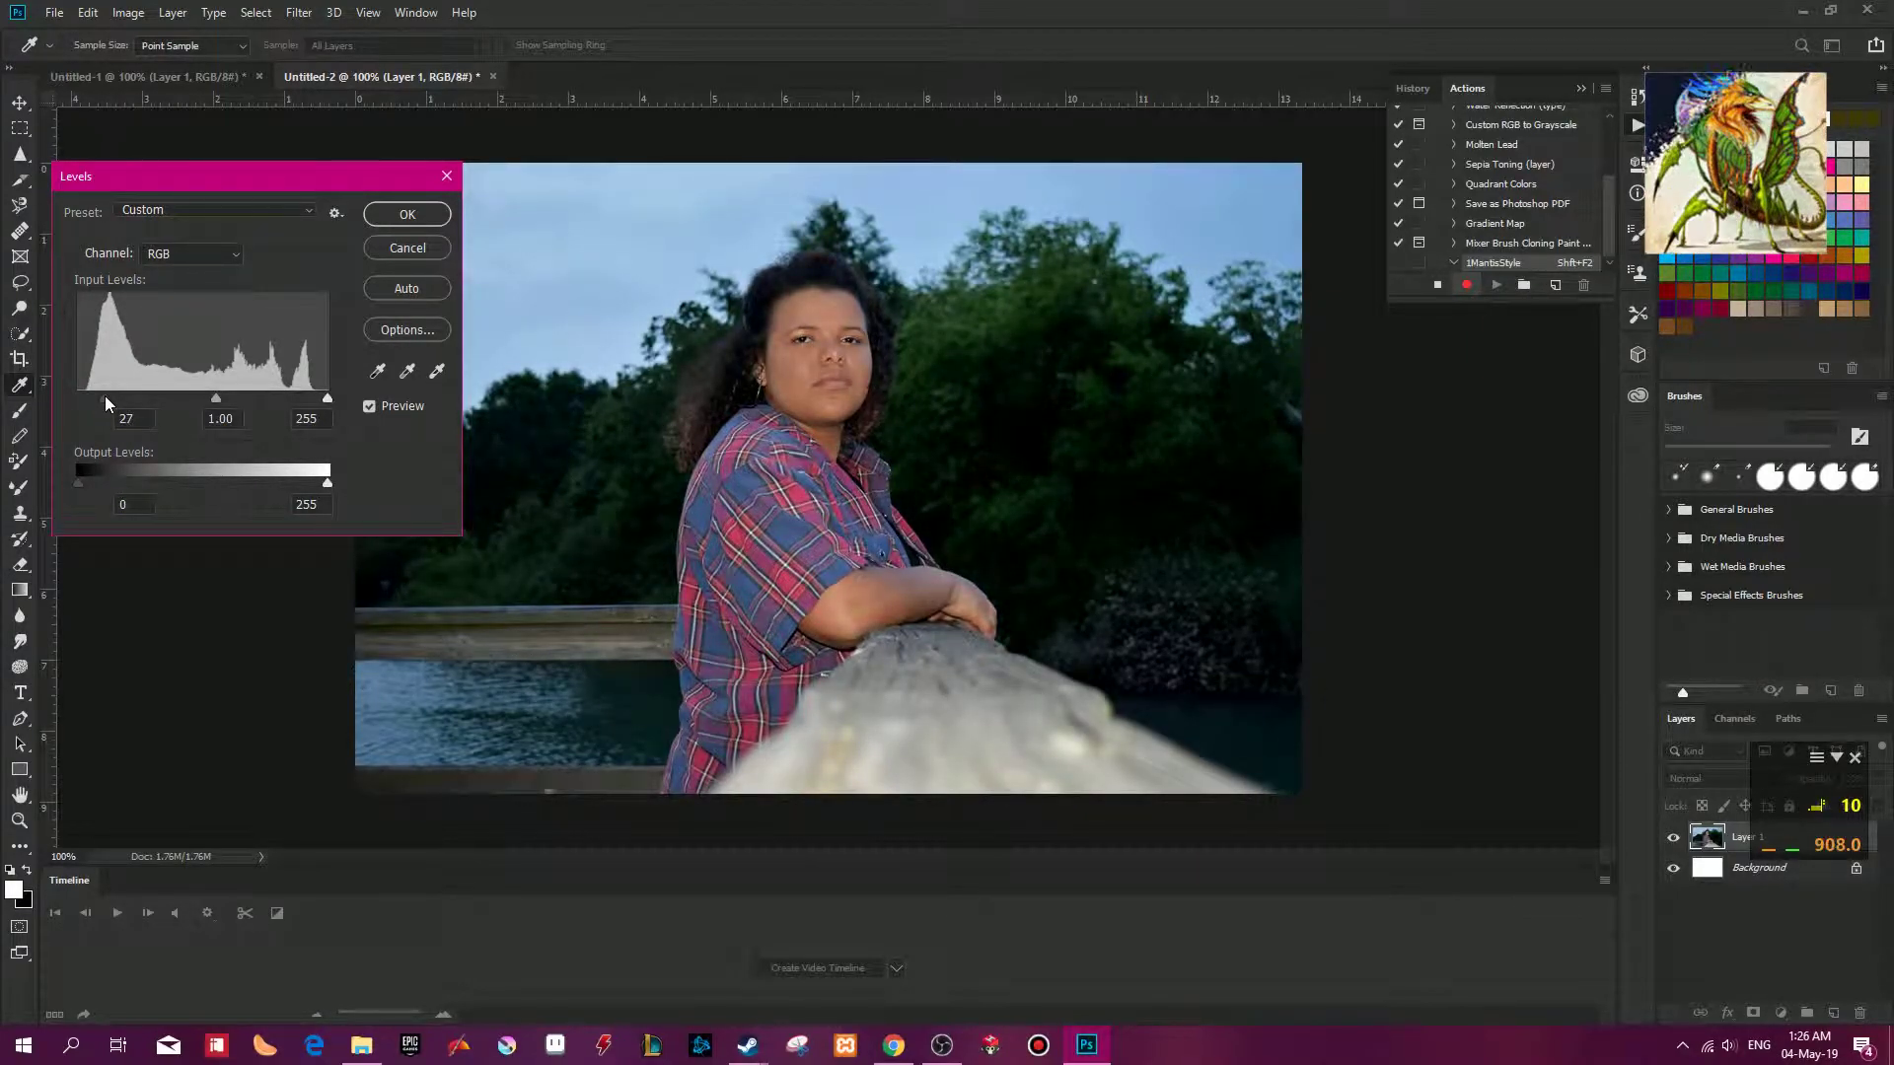
left_click_drag(99, 393, 102, 393)
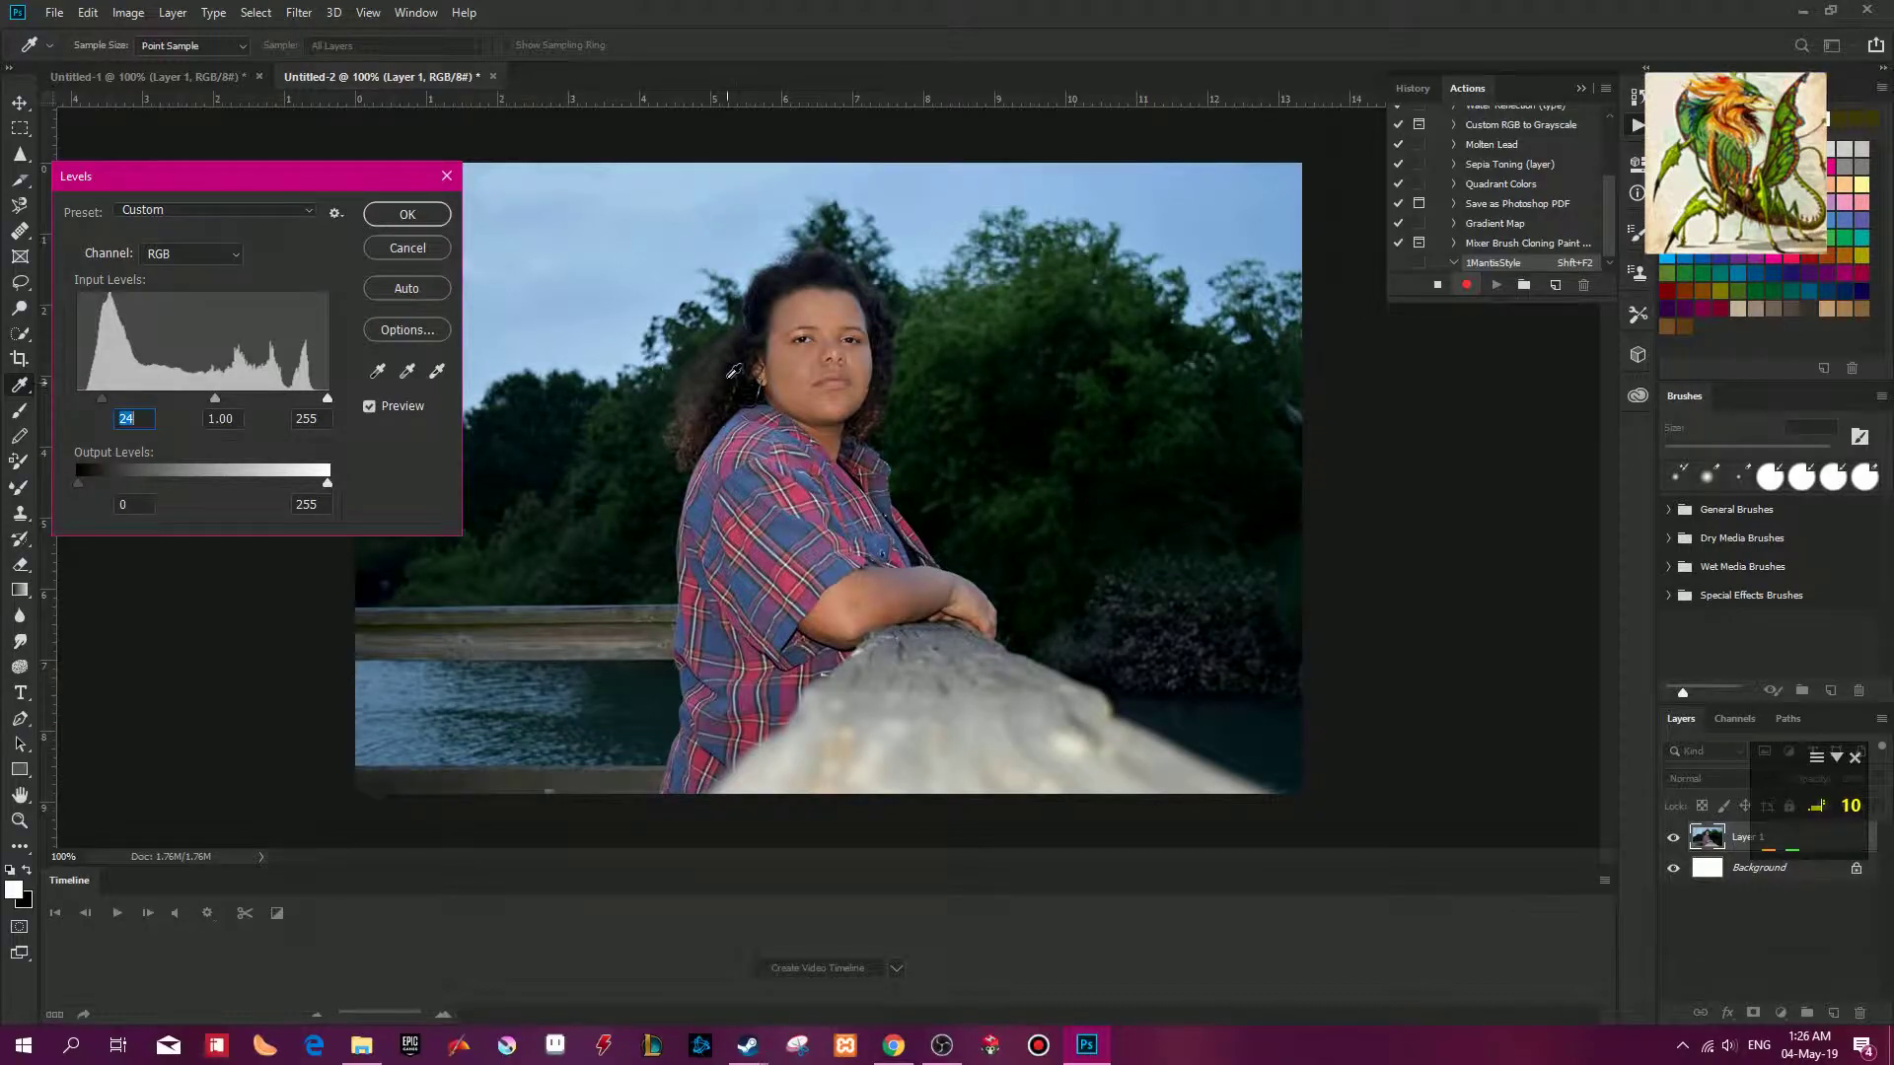
mouse_move(221, 399)
left_mouse_down()
mouse_move(180, 399)
mouse_move(315, 397)
left_mouse_up()
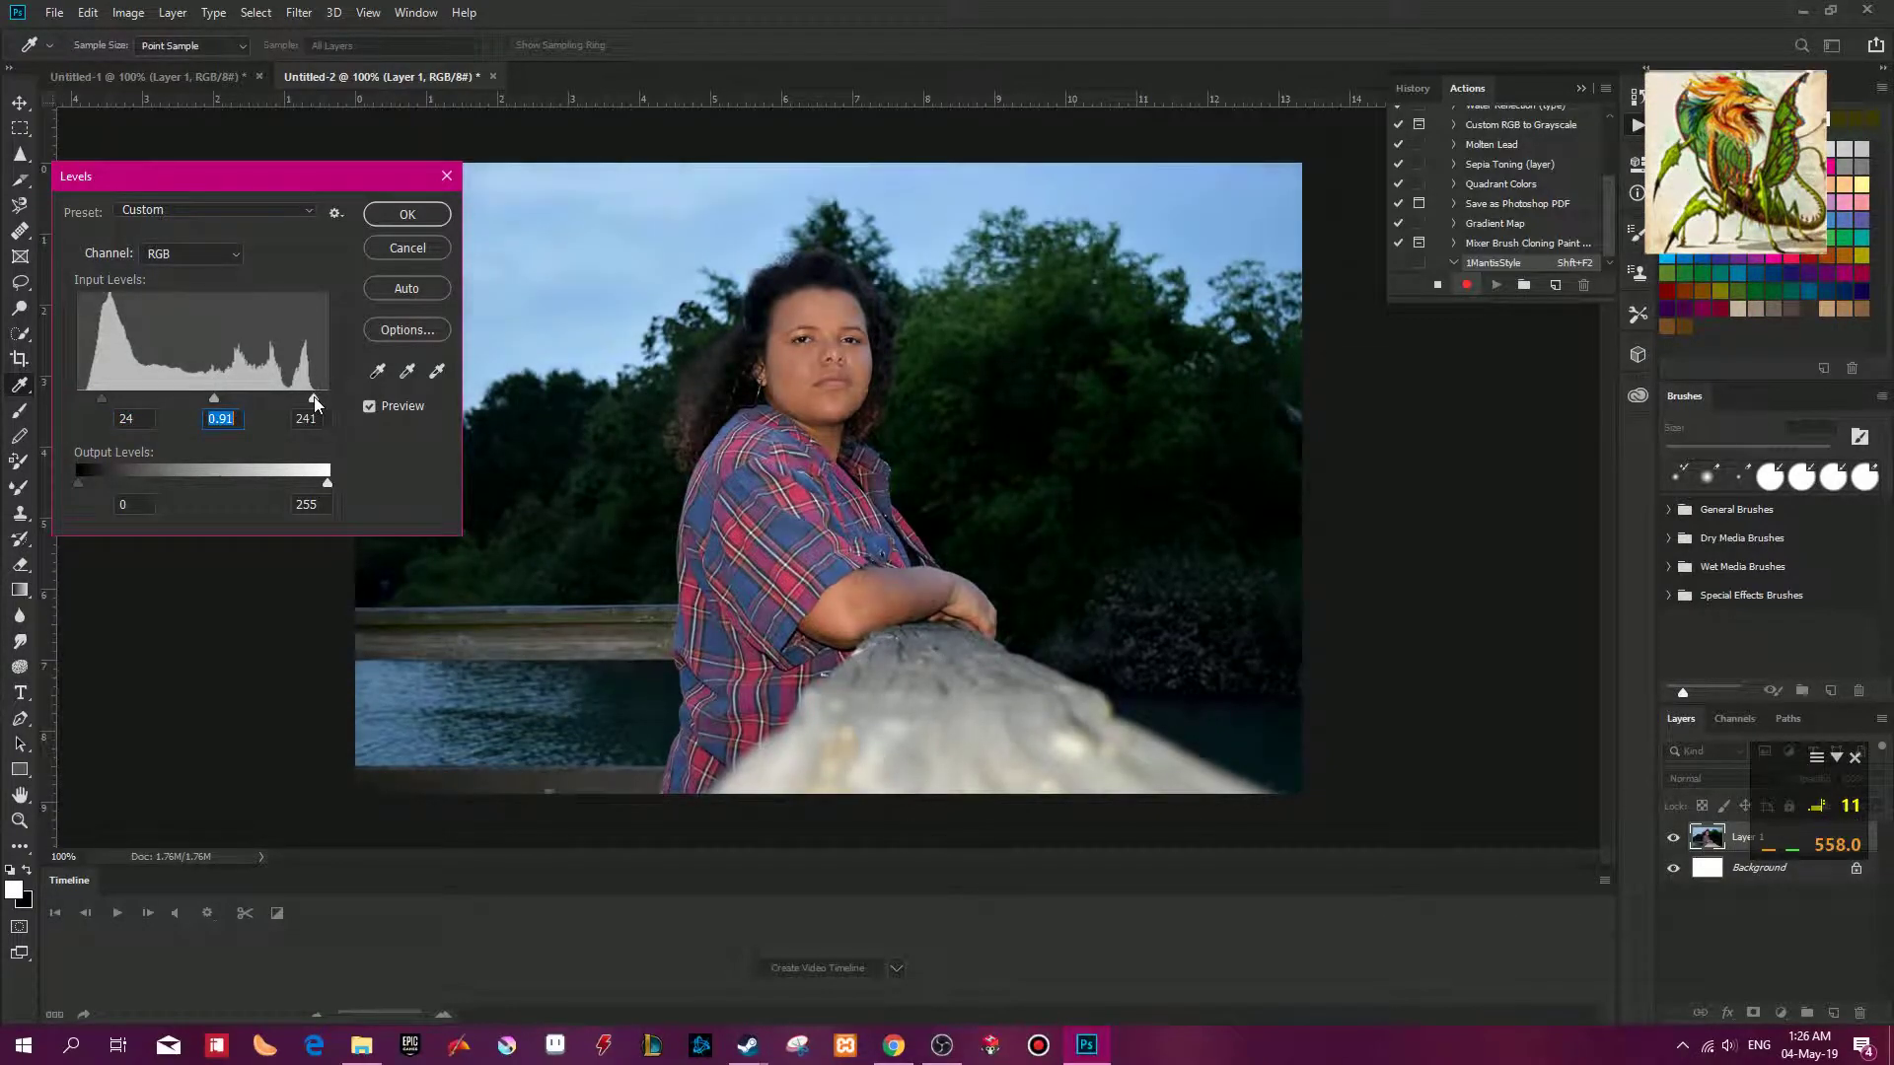
left_click(311, 398)
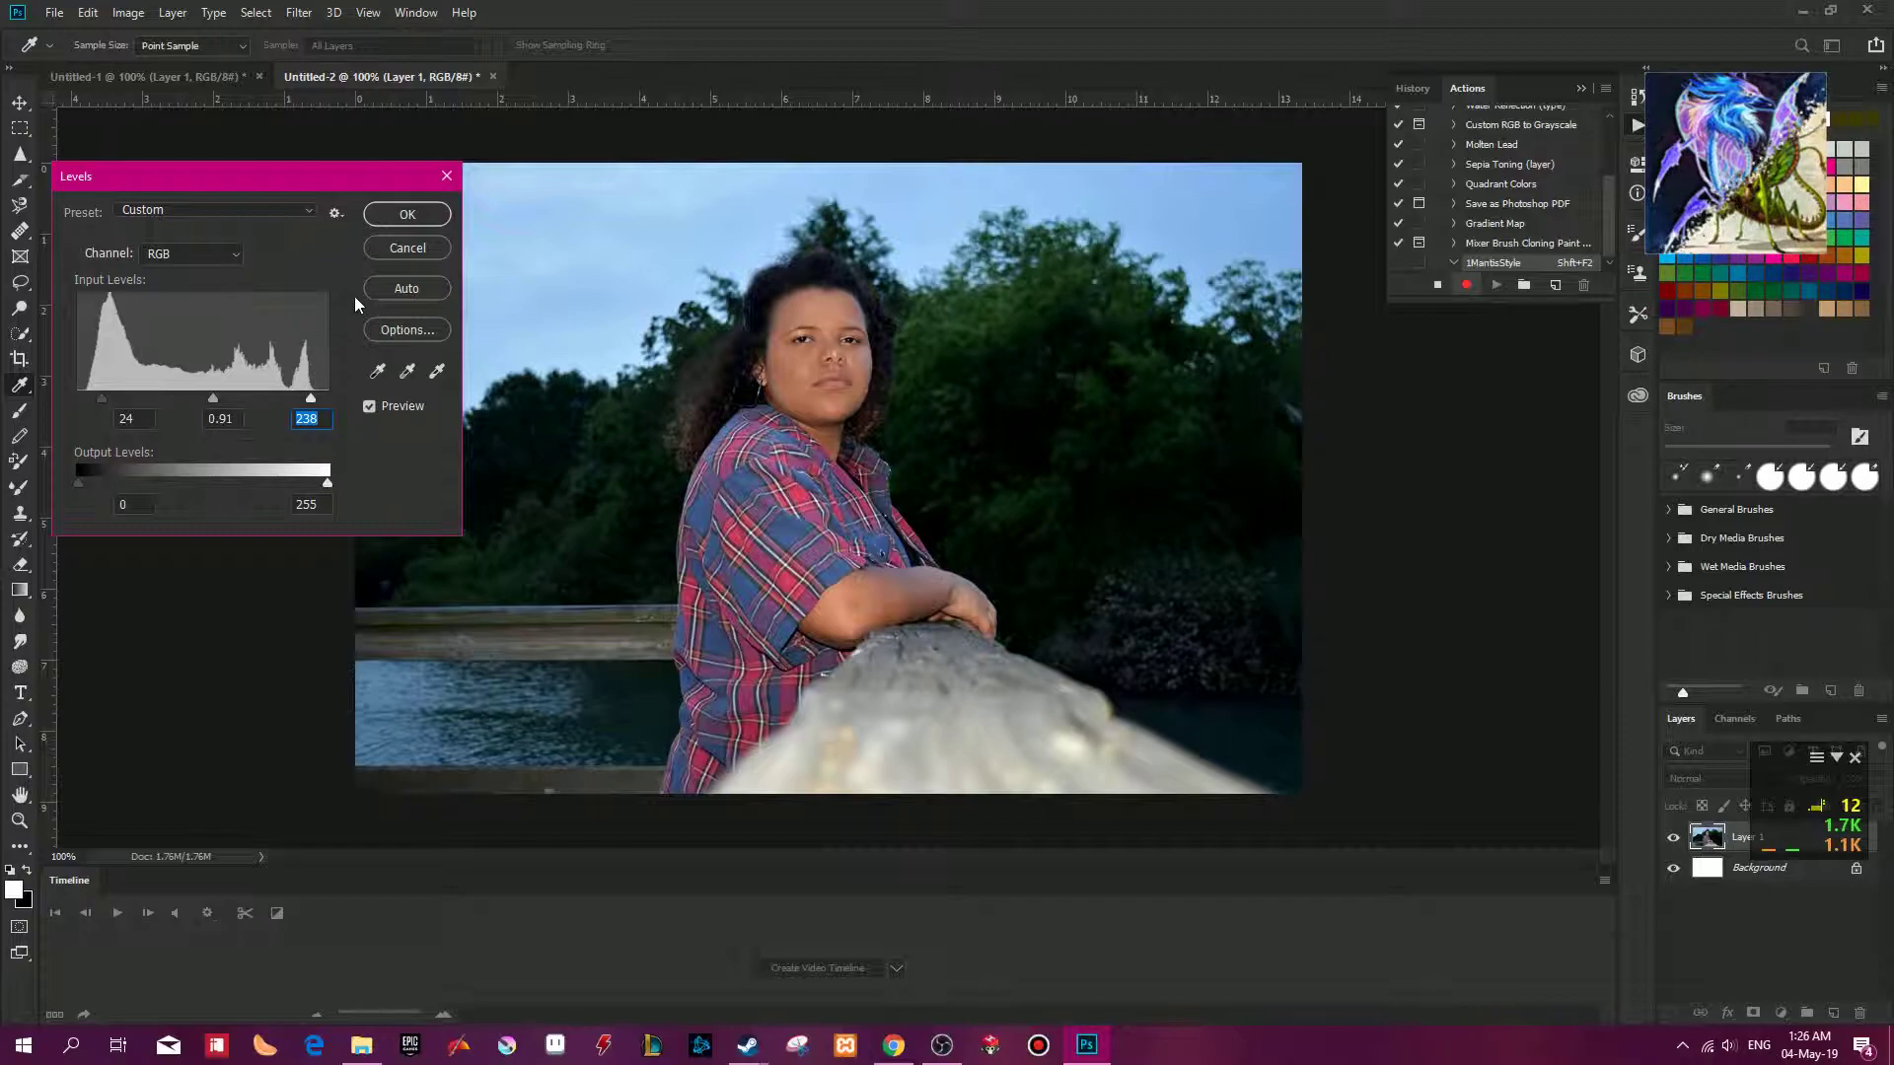
left_click(405, 215)
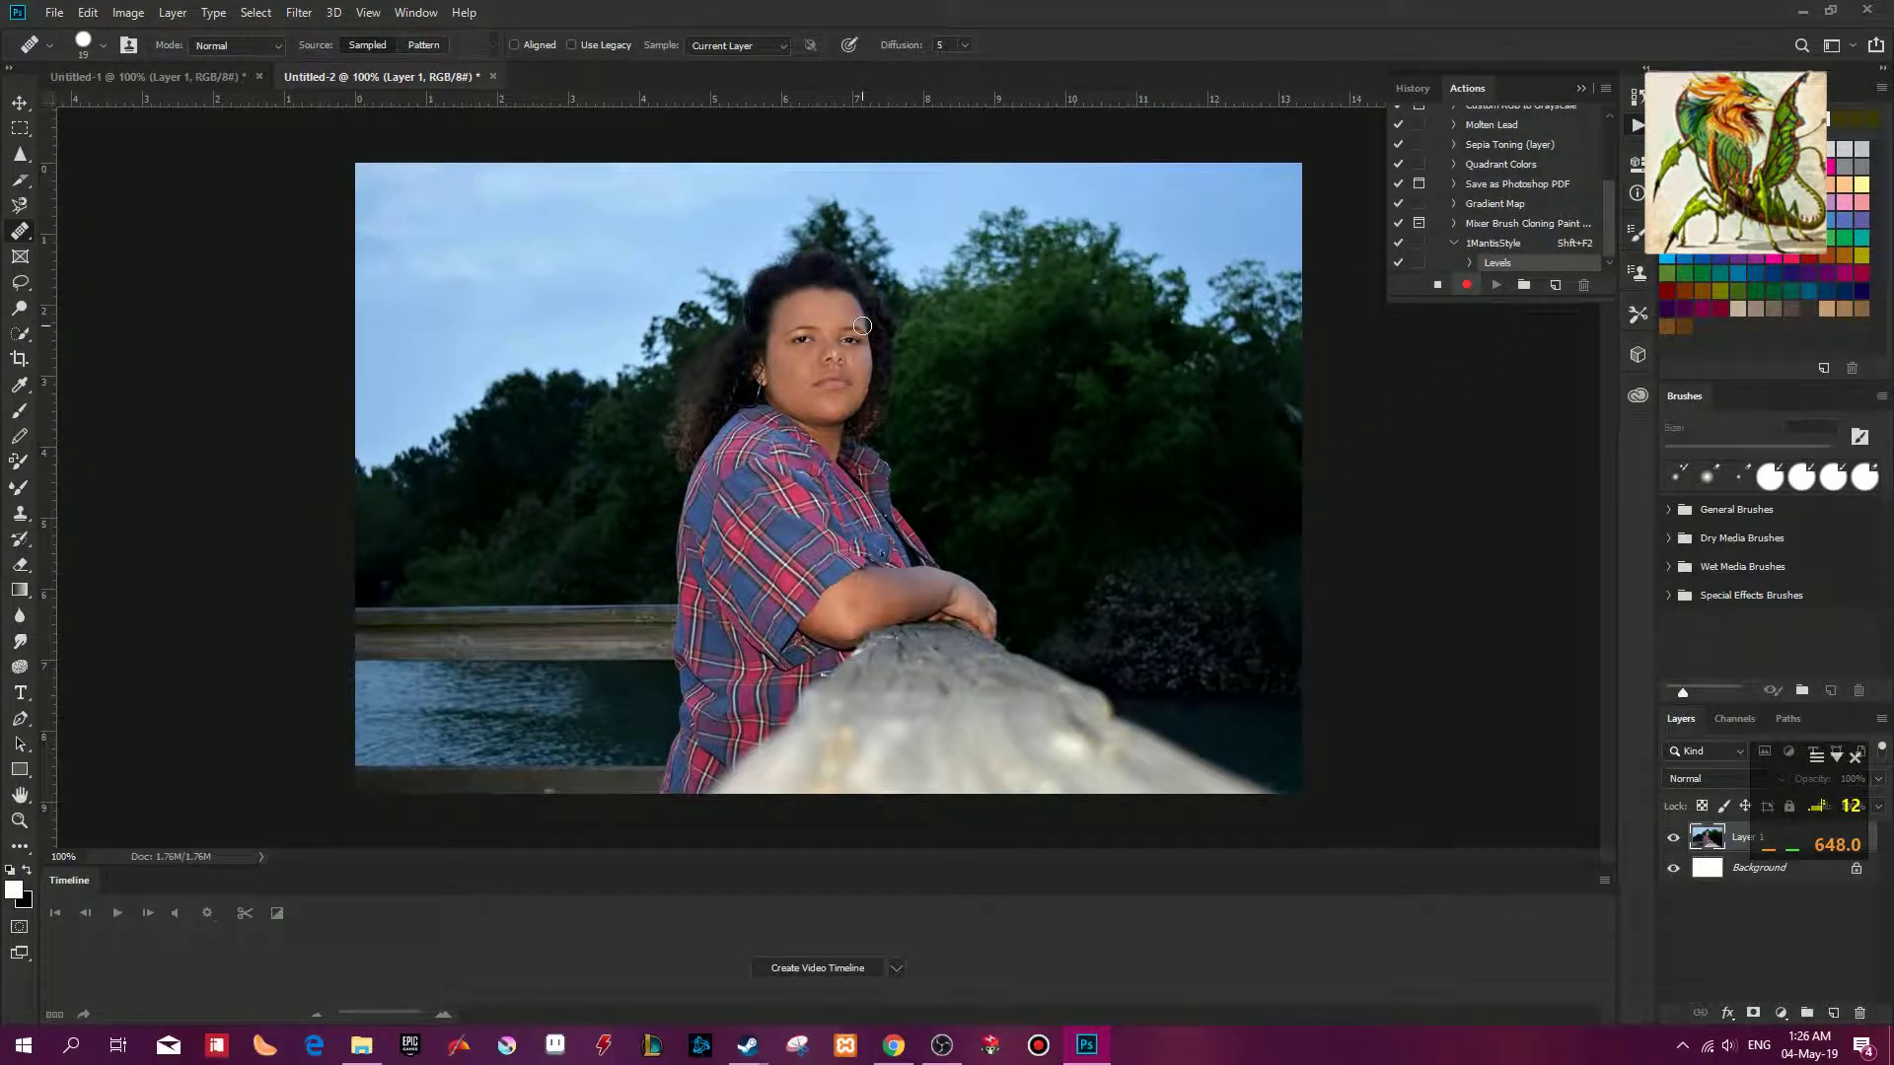
Start a Shadows/Highlights adjustment on the photo with Color at +100 and Midtone at +32.
left_click(138, 14)
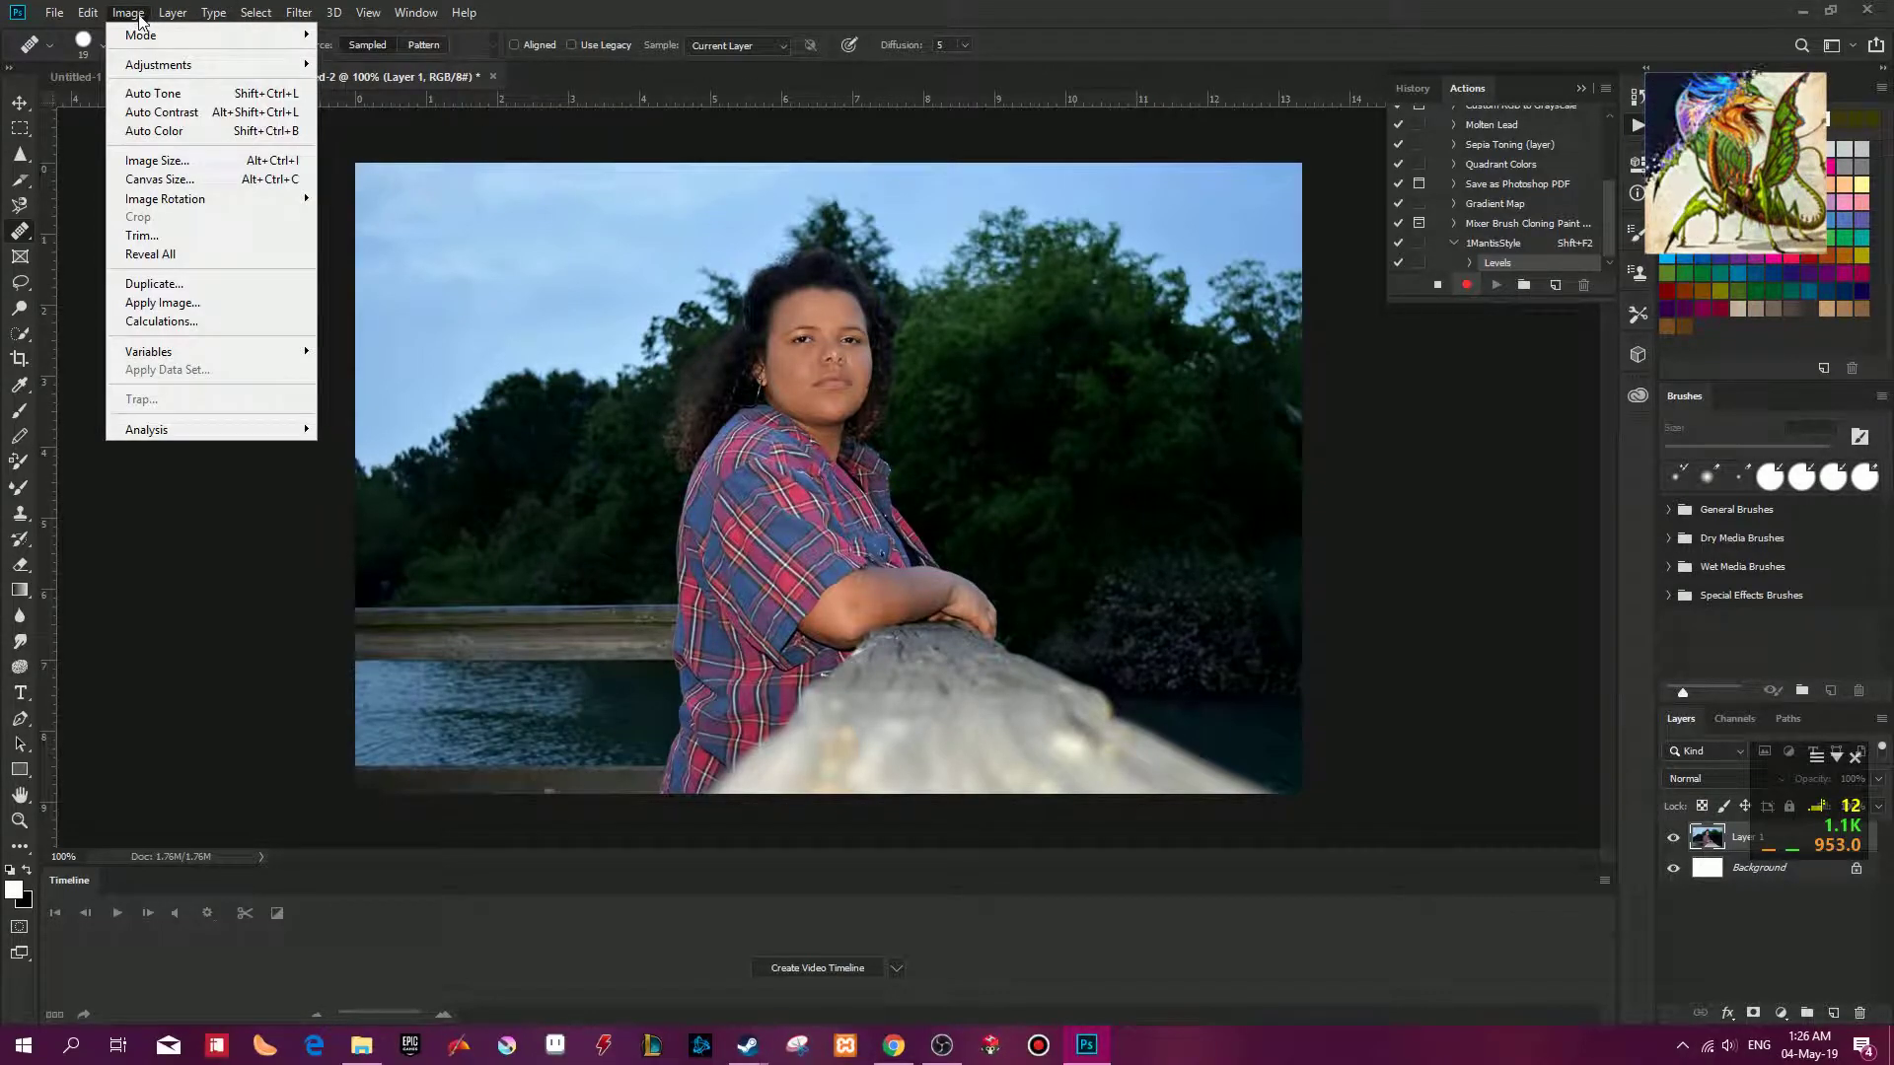
mouse_move(163, 64)
left_click(457, 399)
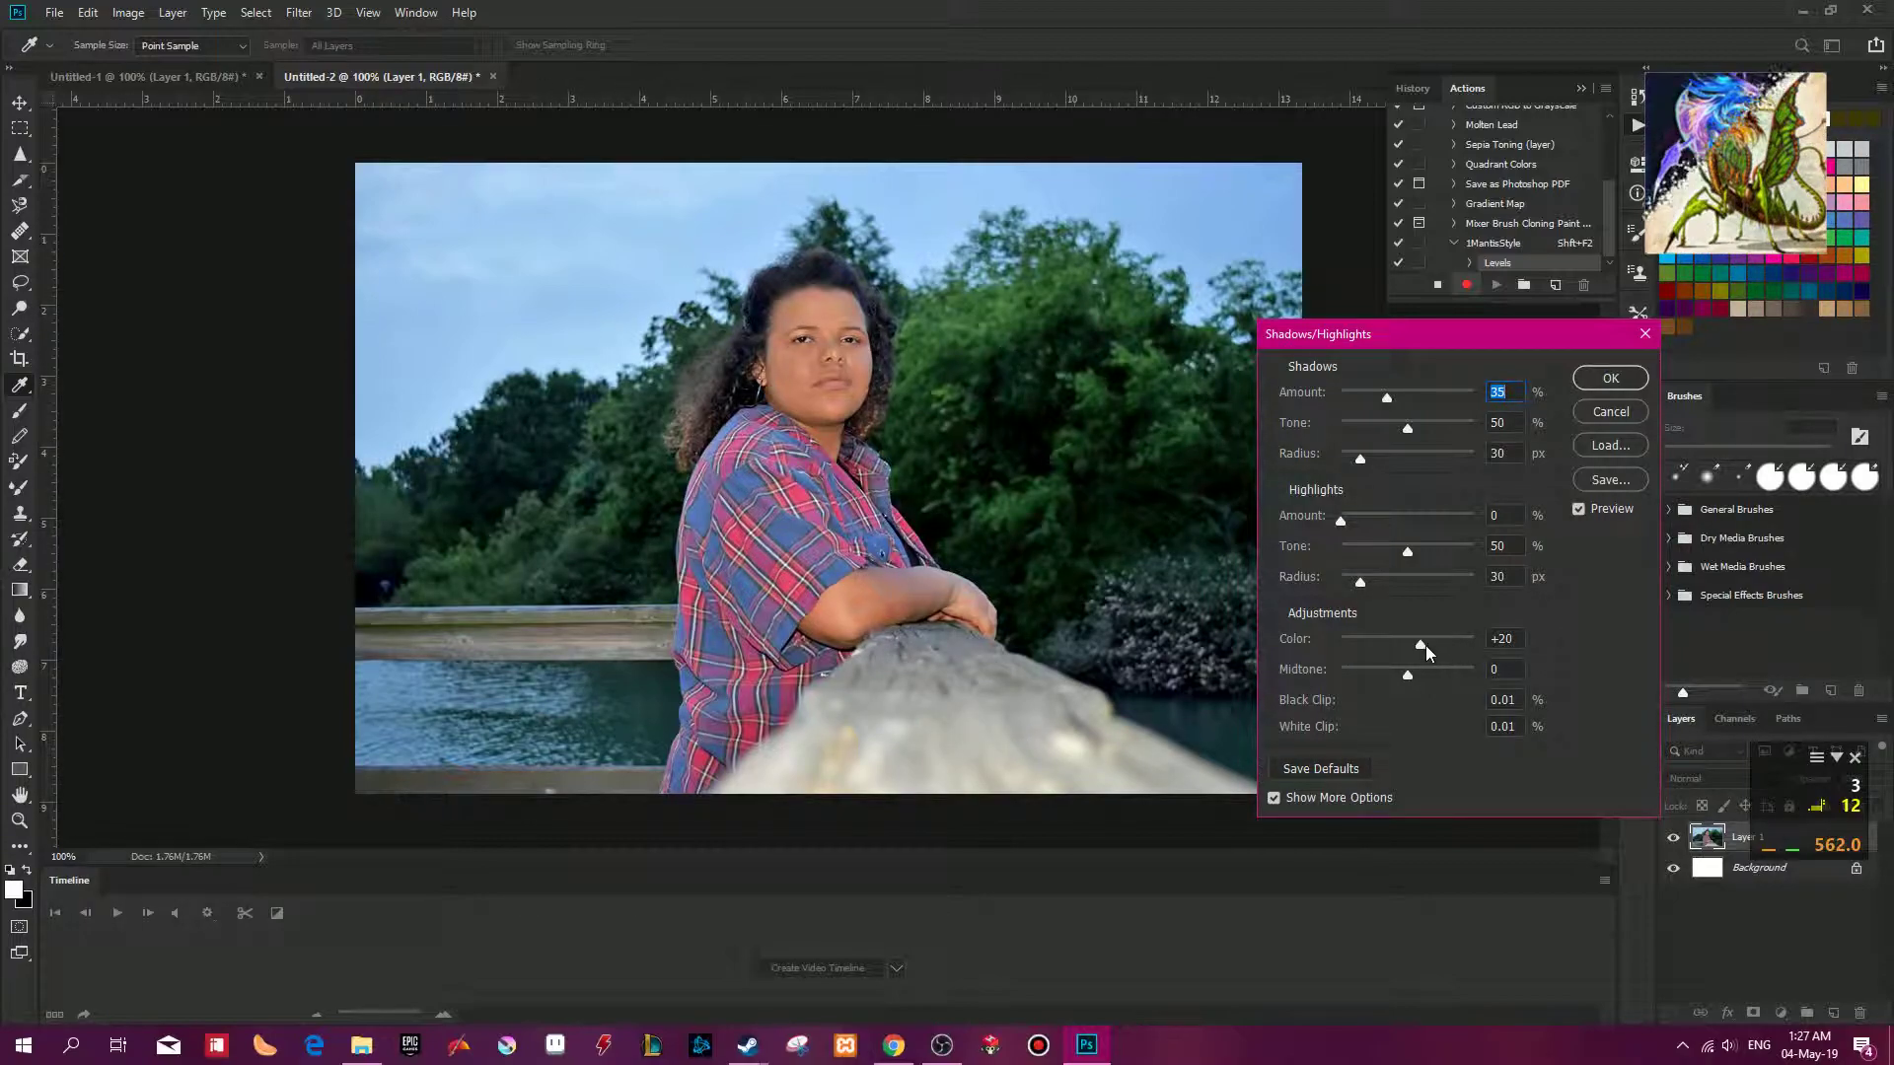
left_click_drag(1424, 645, 1466, 645)
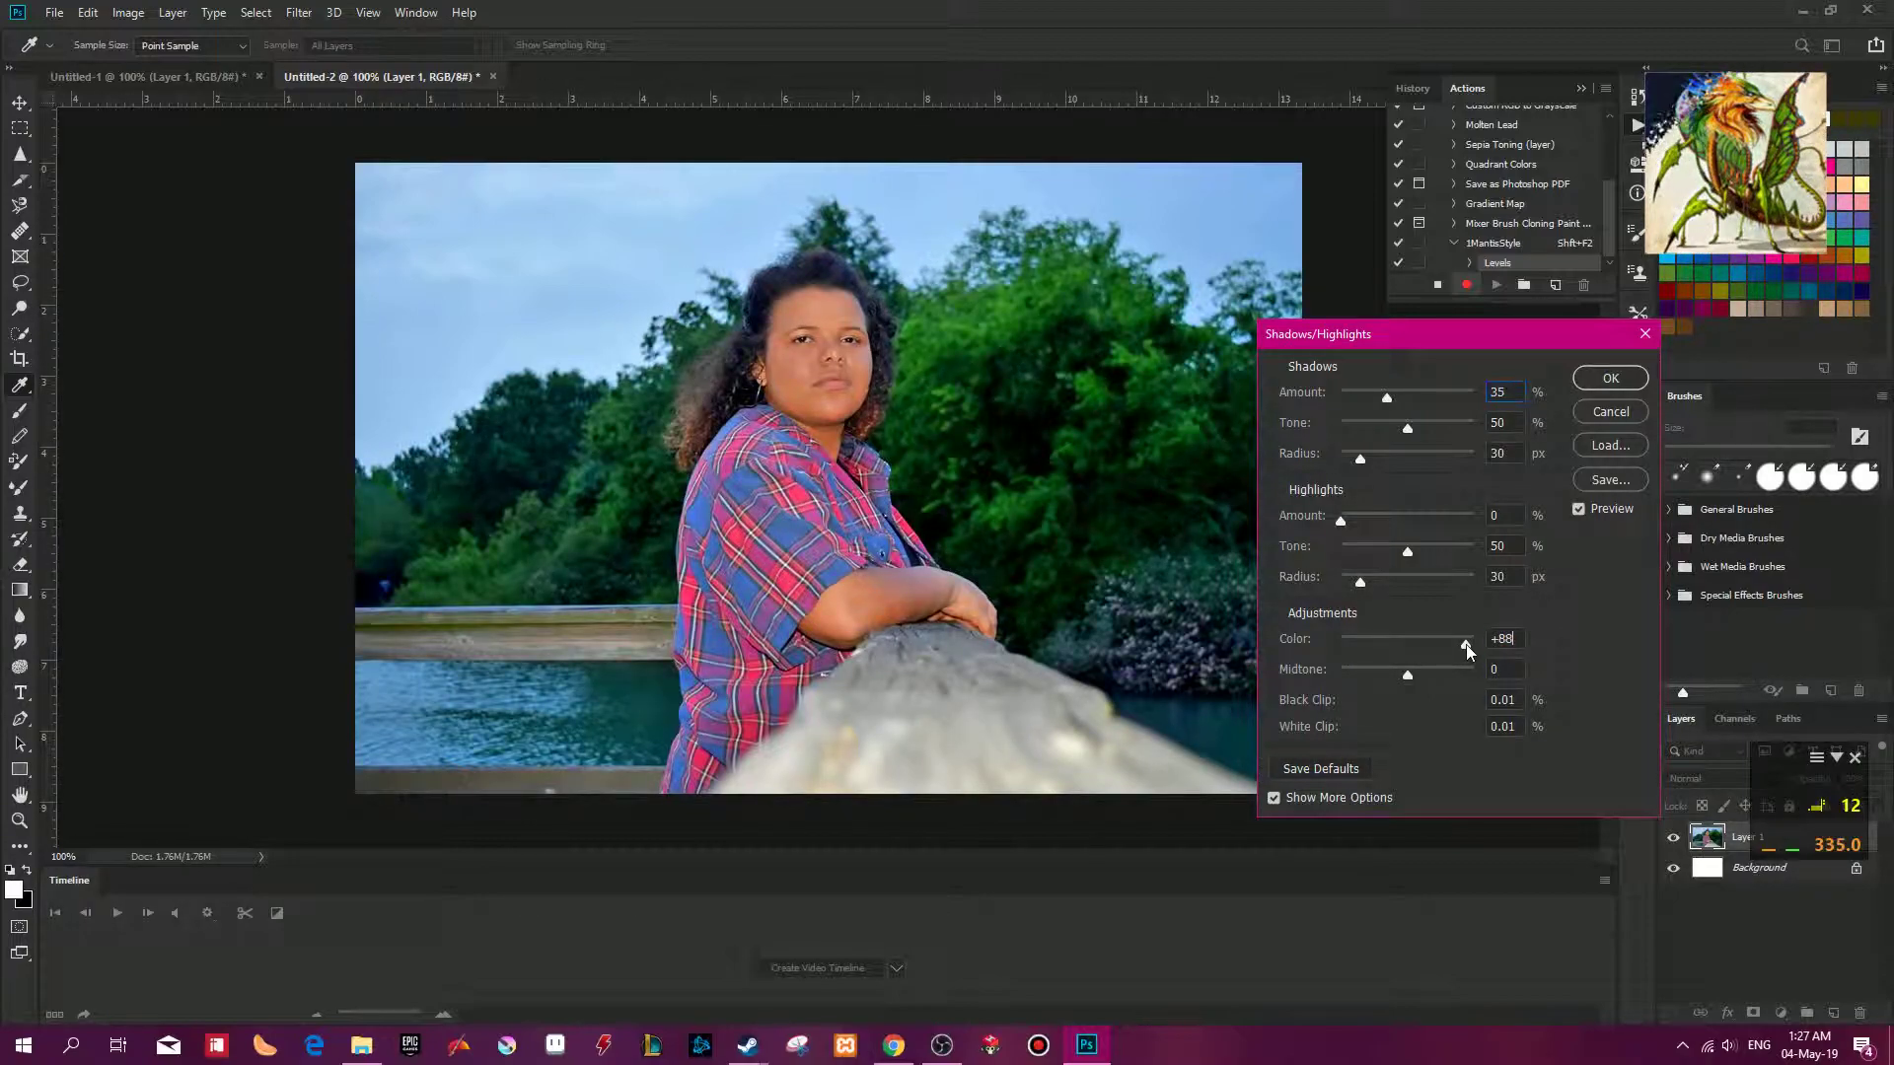
left_click_drag(1407, 679, 1477, 690)
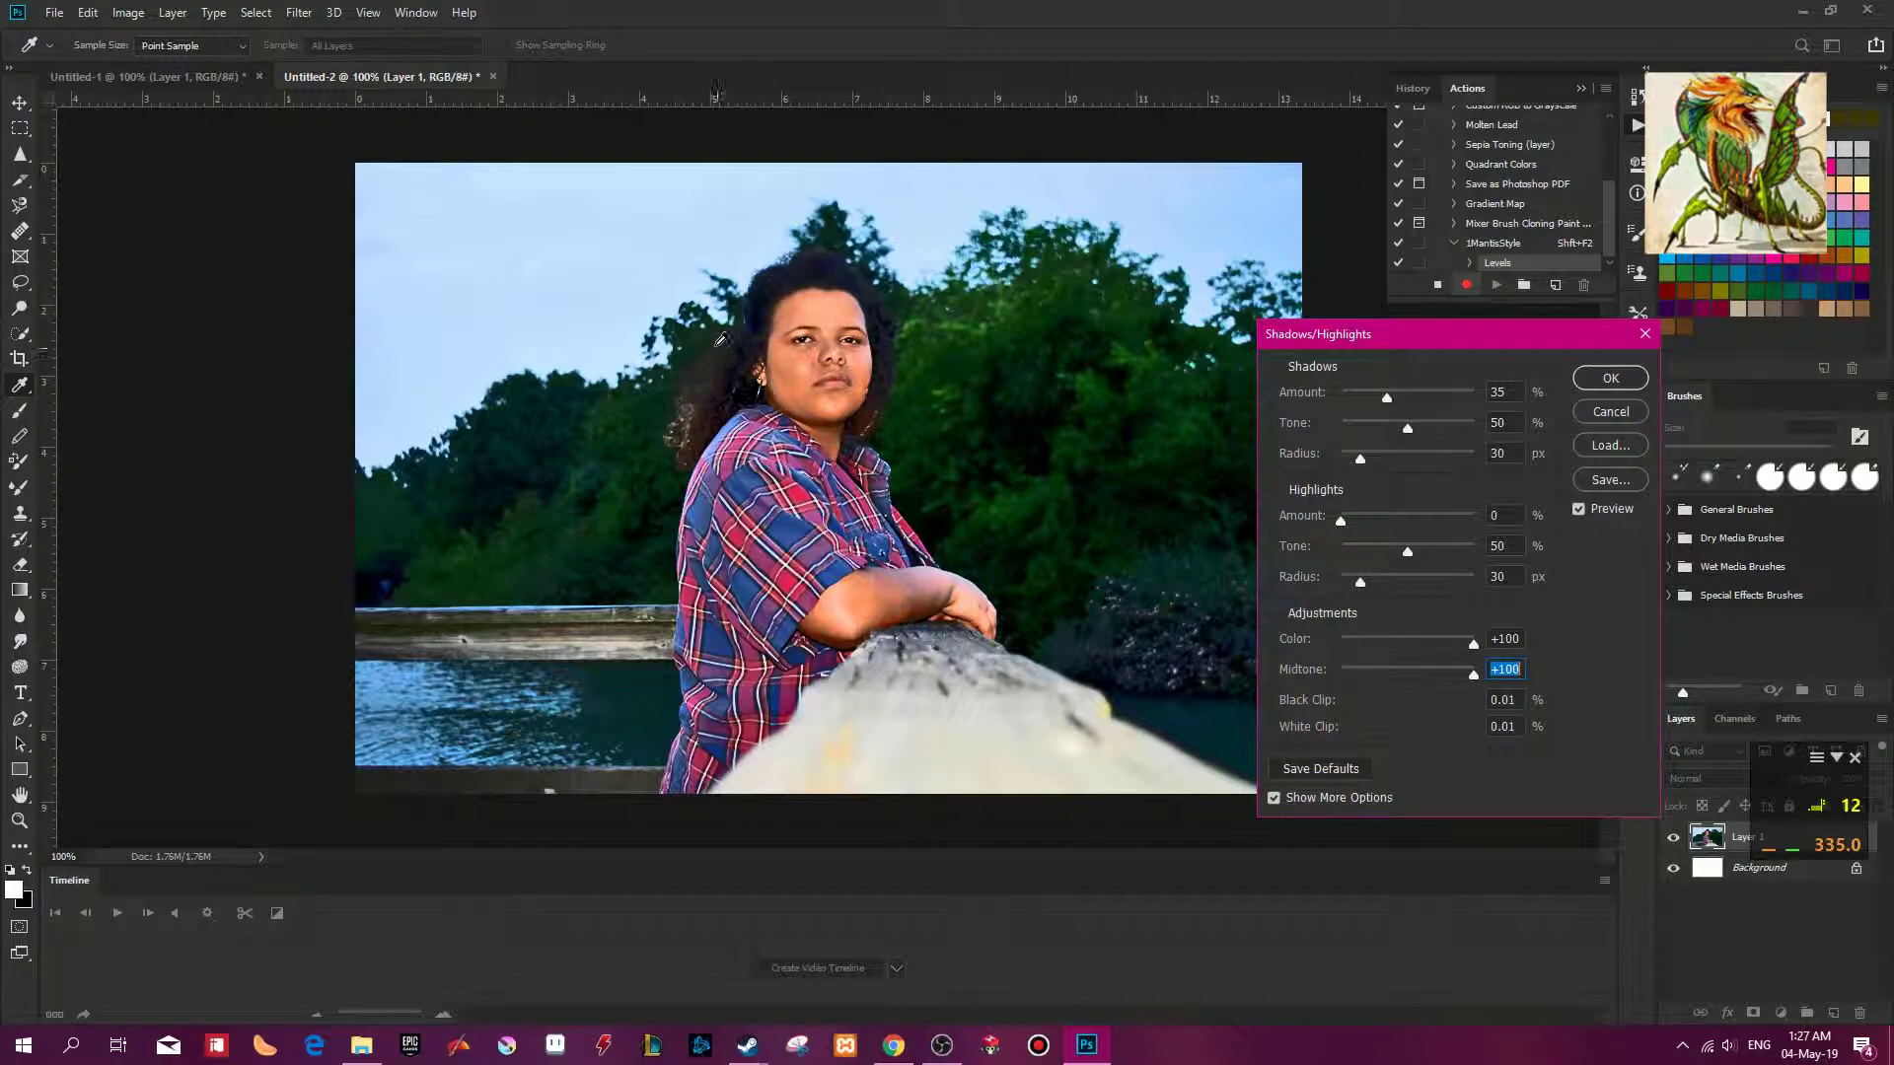
left_click_drag(1476, 671, 1428, 689)
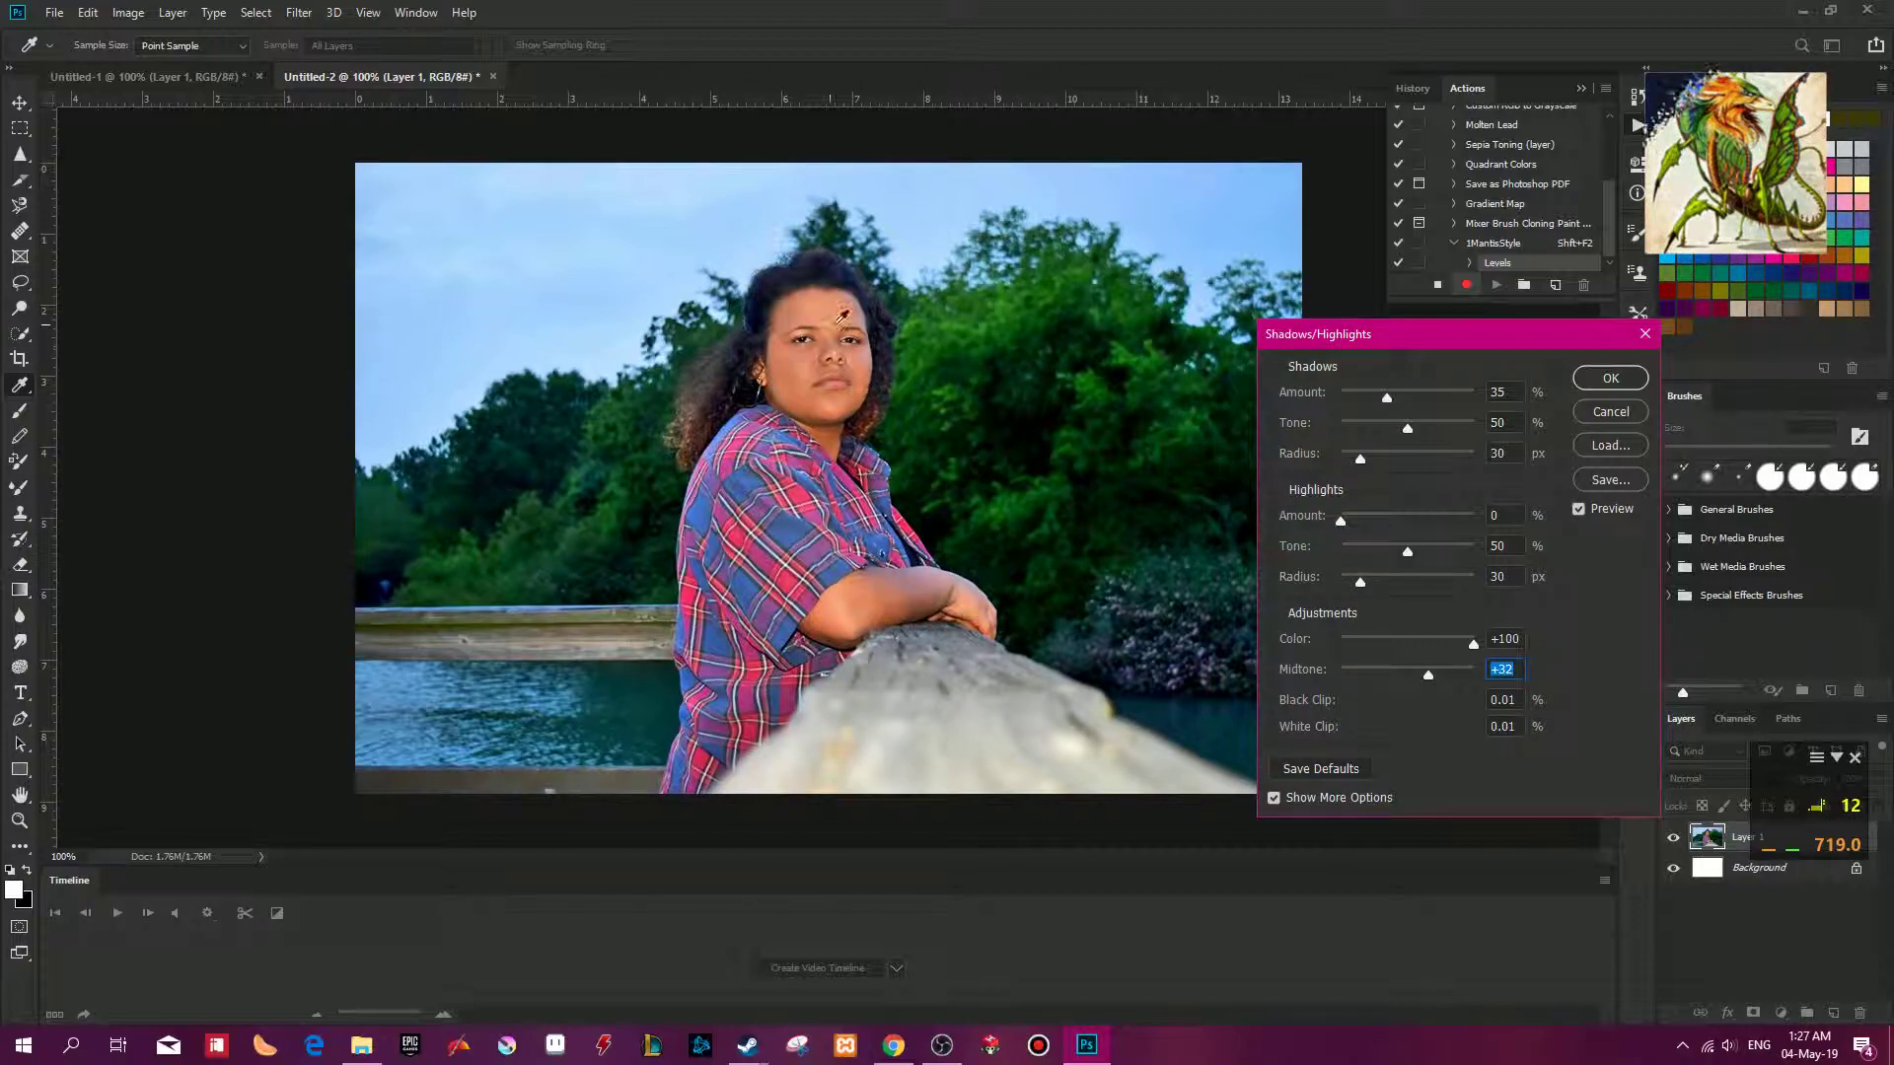
Set the Highlights to an amount of 25%, a tone of 44% and a radius of 181 px.
mouse_move(1342, 532)
left_mouse_down()
mouse_move(1487, 530)
mouse_move(1310, 519)
mouse_move(1371, 536)
left_mouse_up()
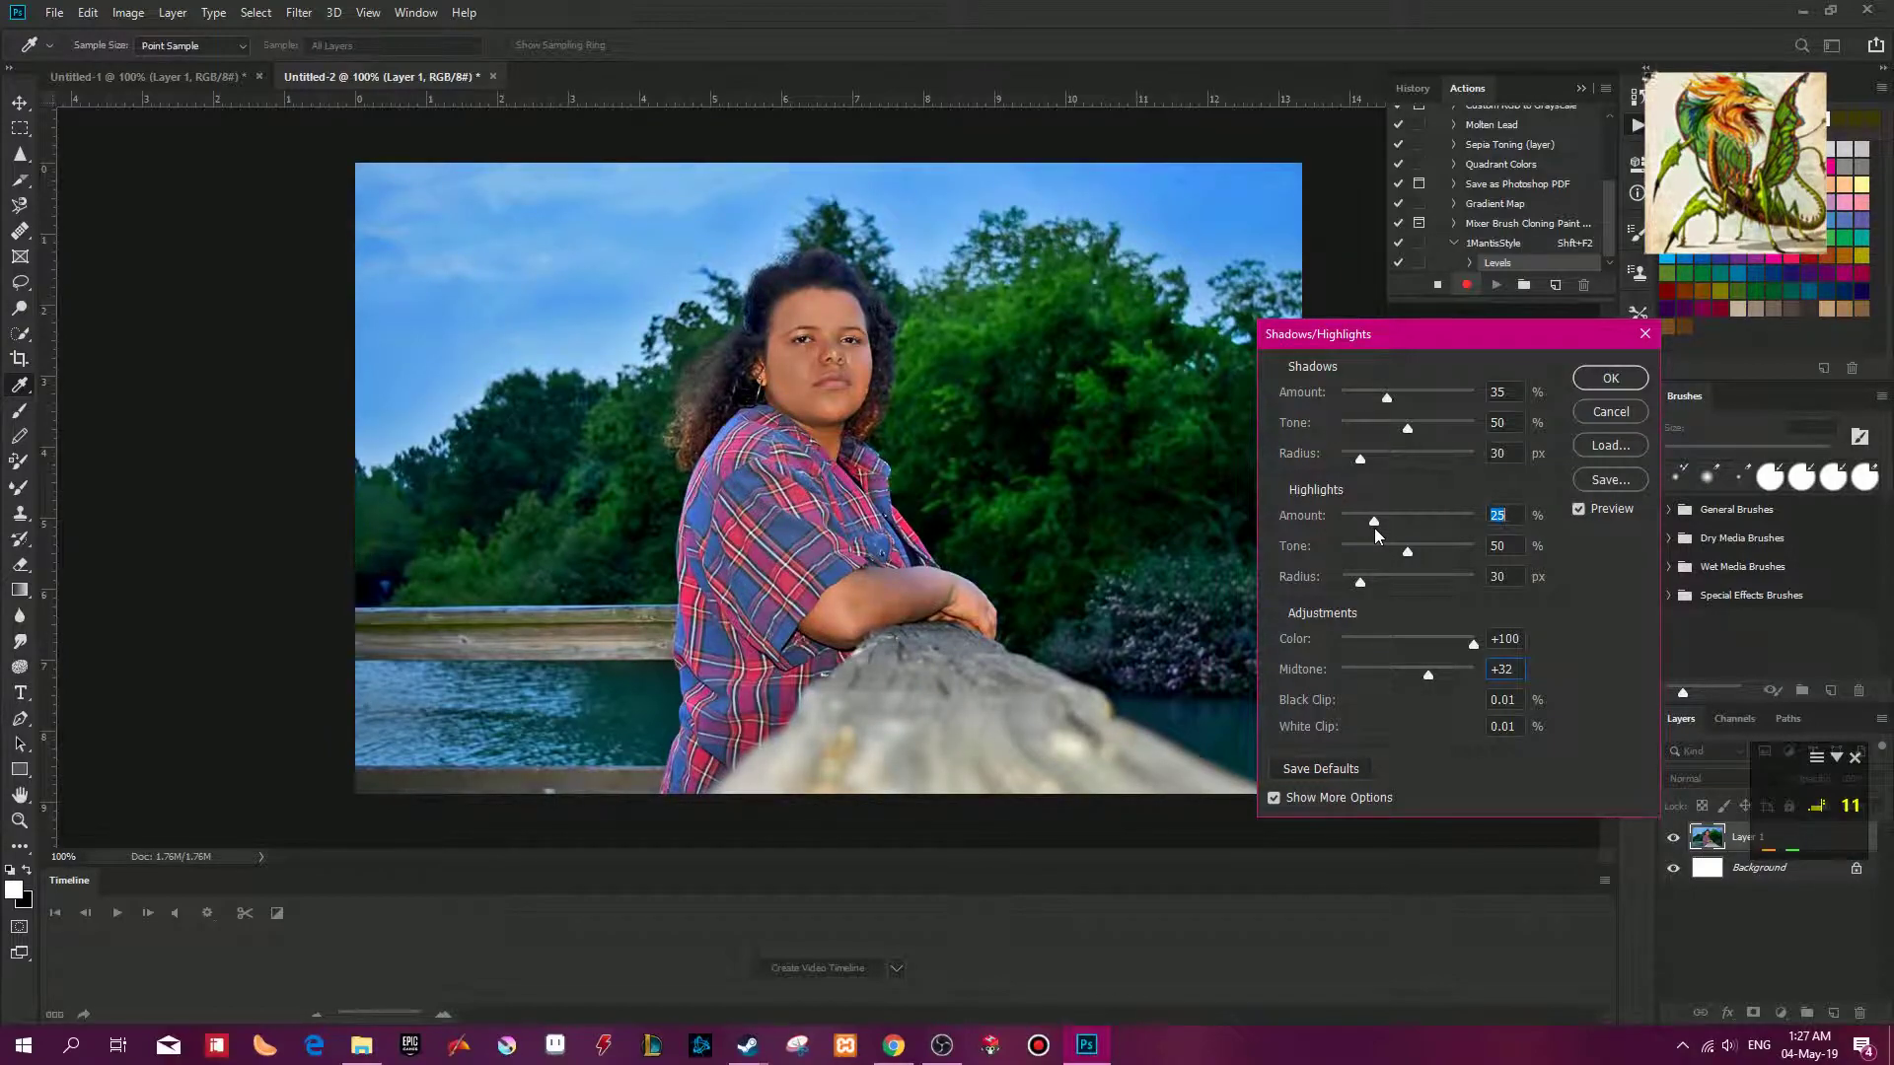
left_click_drag(1408, 551, 1440, 590)
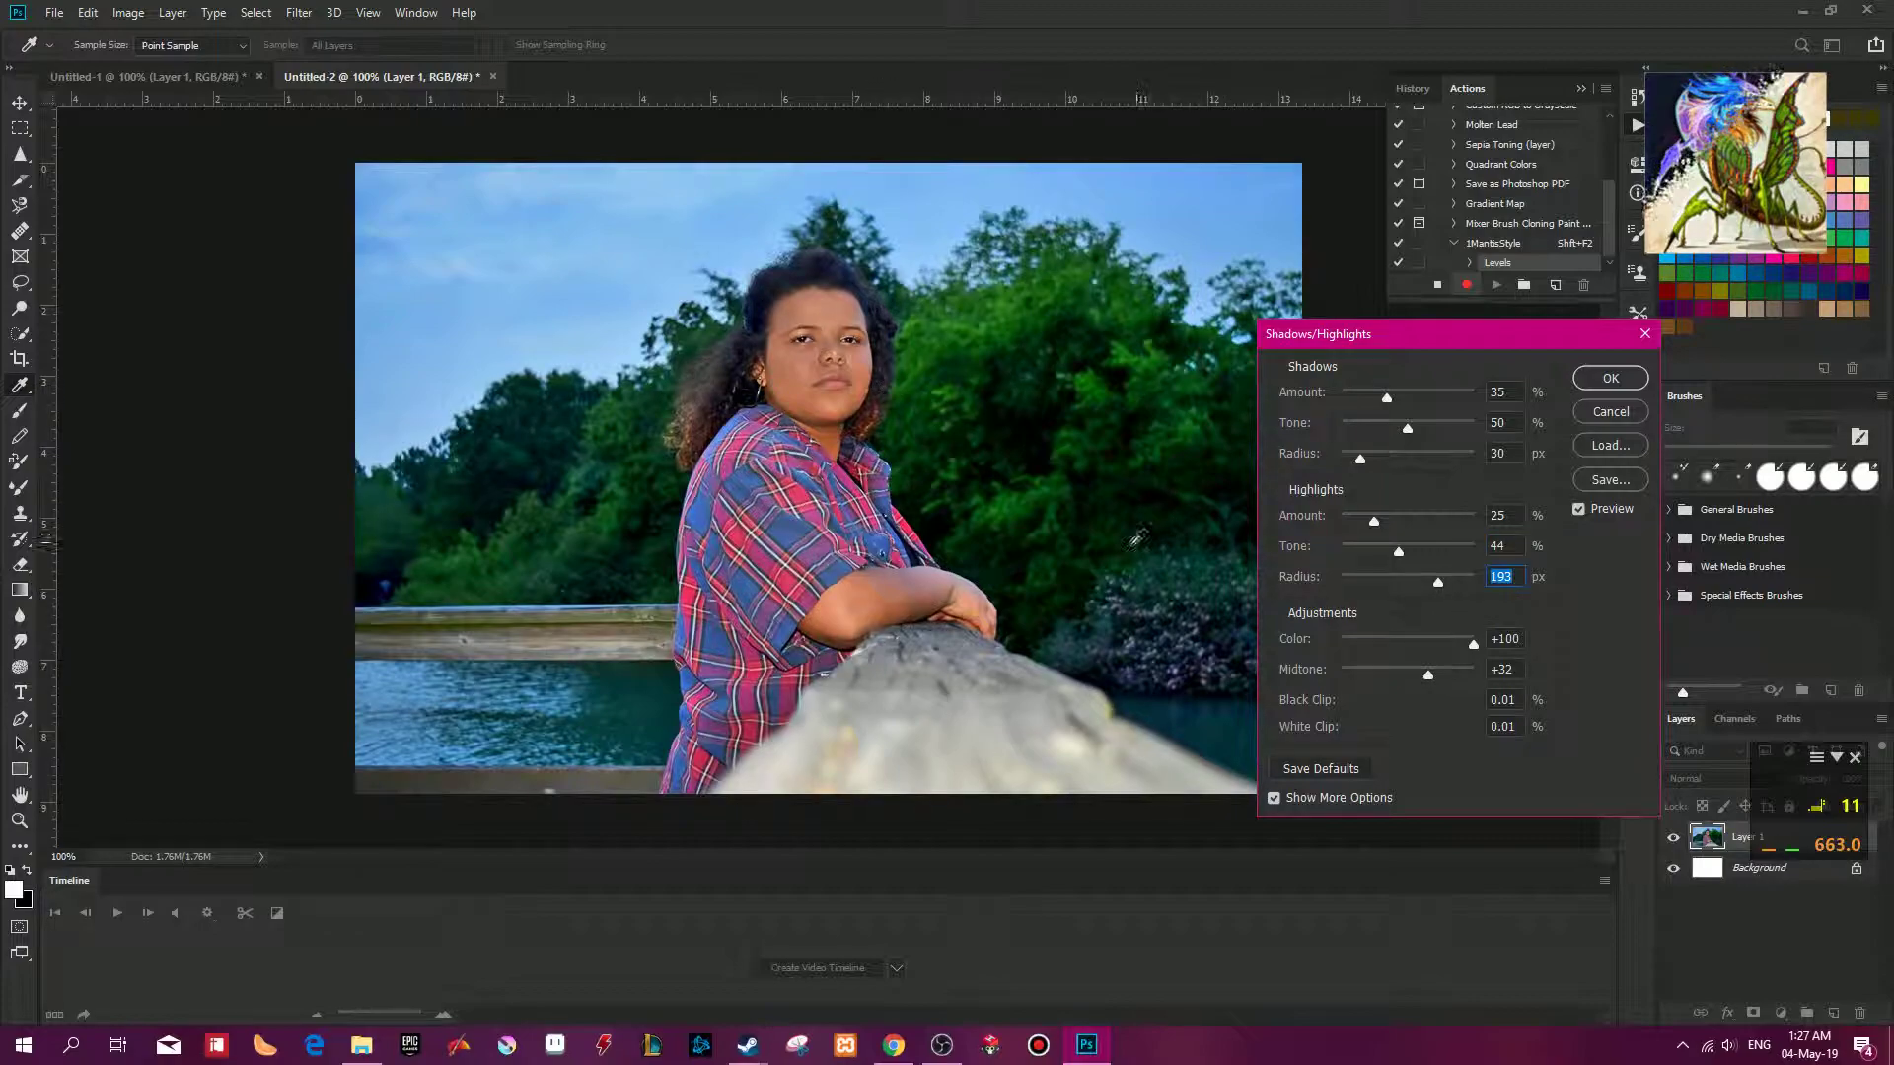
mouse_move(1436, 584)
left_mouse_down()
mouse_move(1452, 590)
mouse_move(1435, 593)
left_mouse_up()
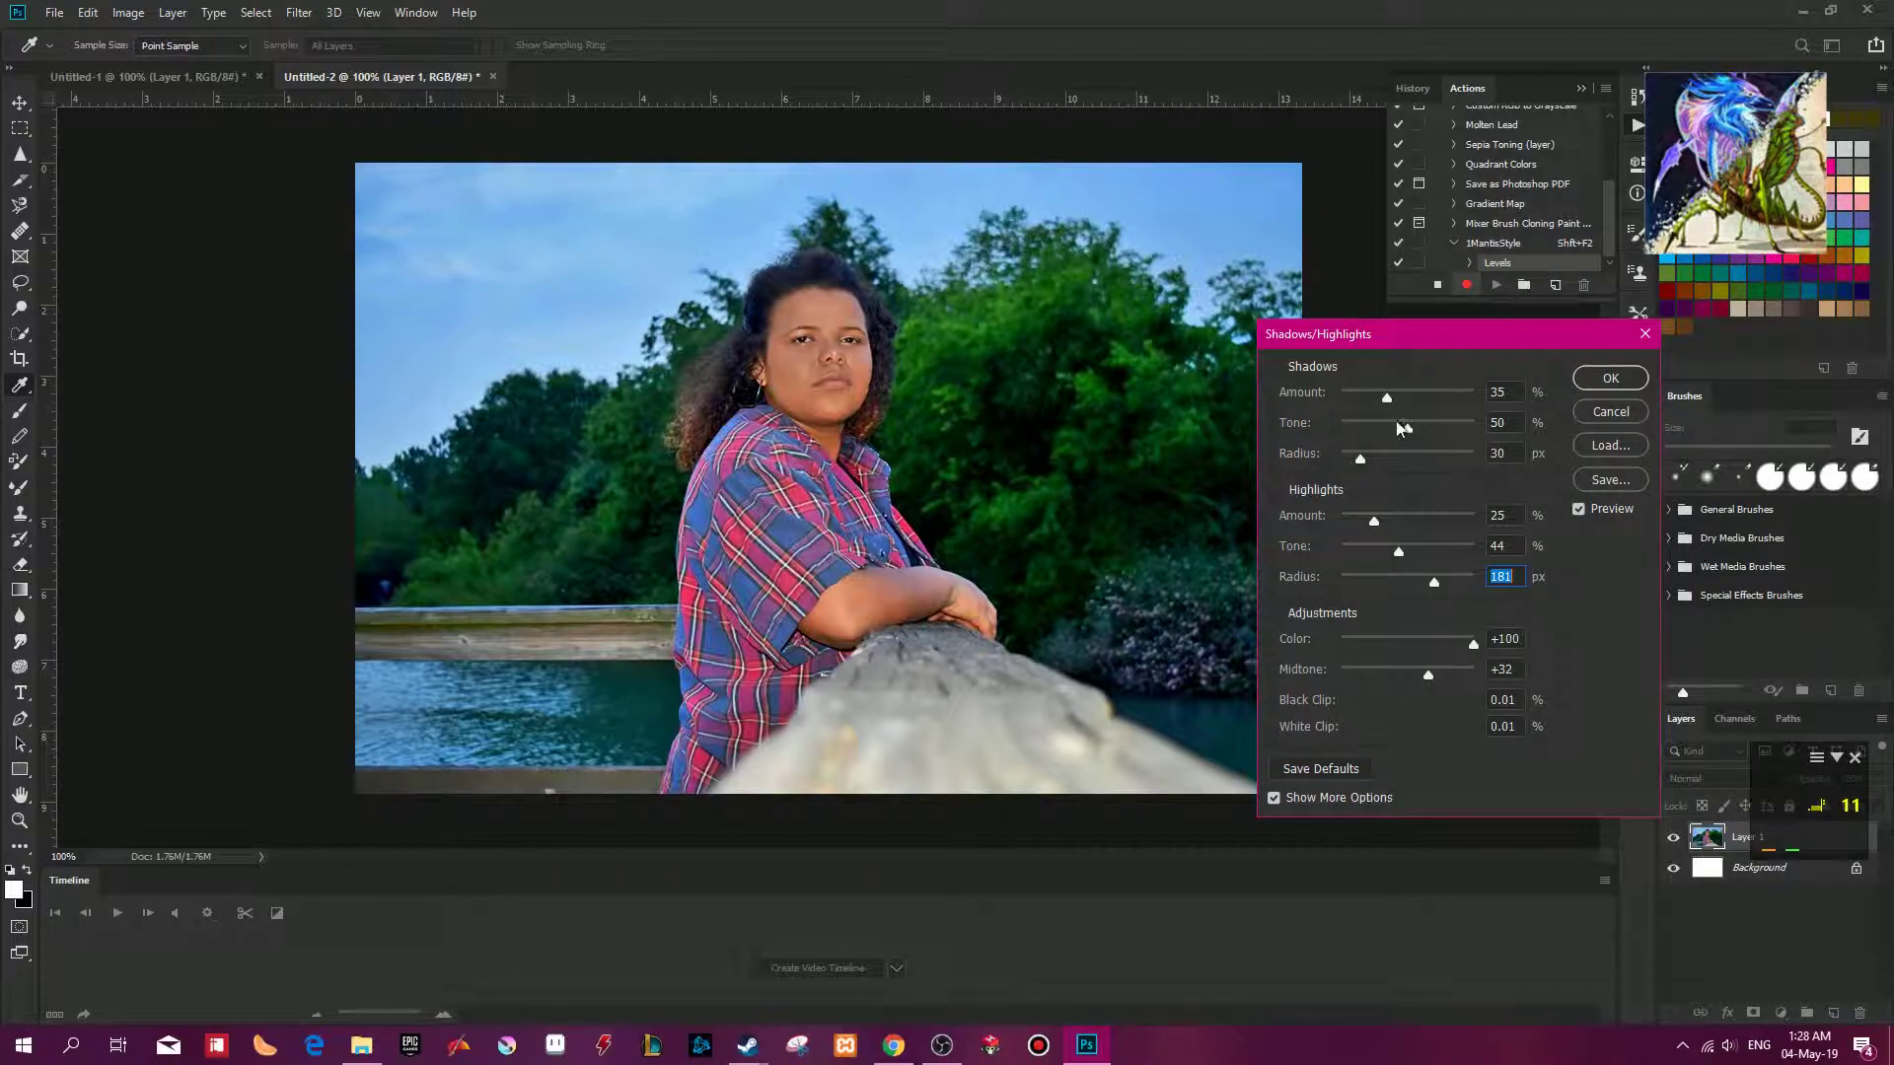
Set the Shadows to an amount of 51%, a tone of 47% and a radius of 73 px, and apply the adjustment.
left_click_drag(1381, 336, 1464, 360)
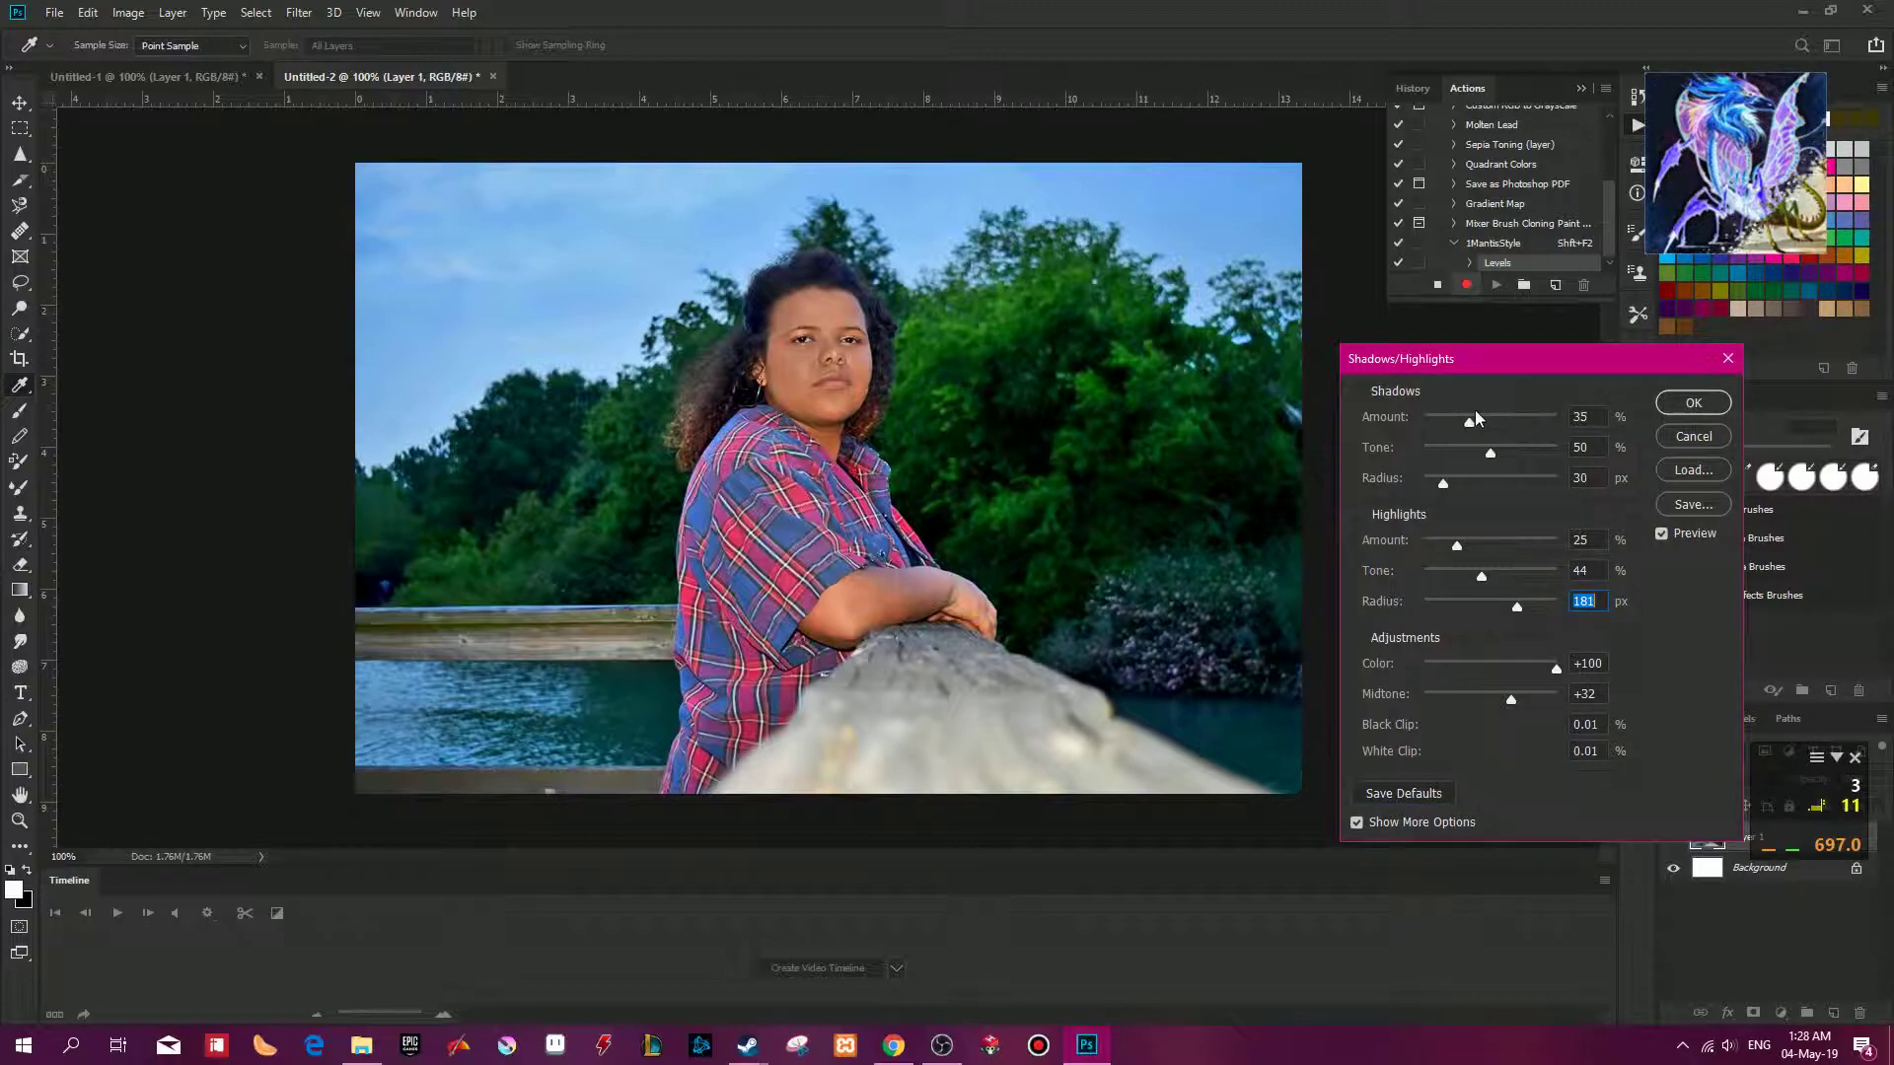
left_click_drag(1470, 423, 1476, 427)
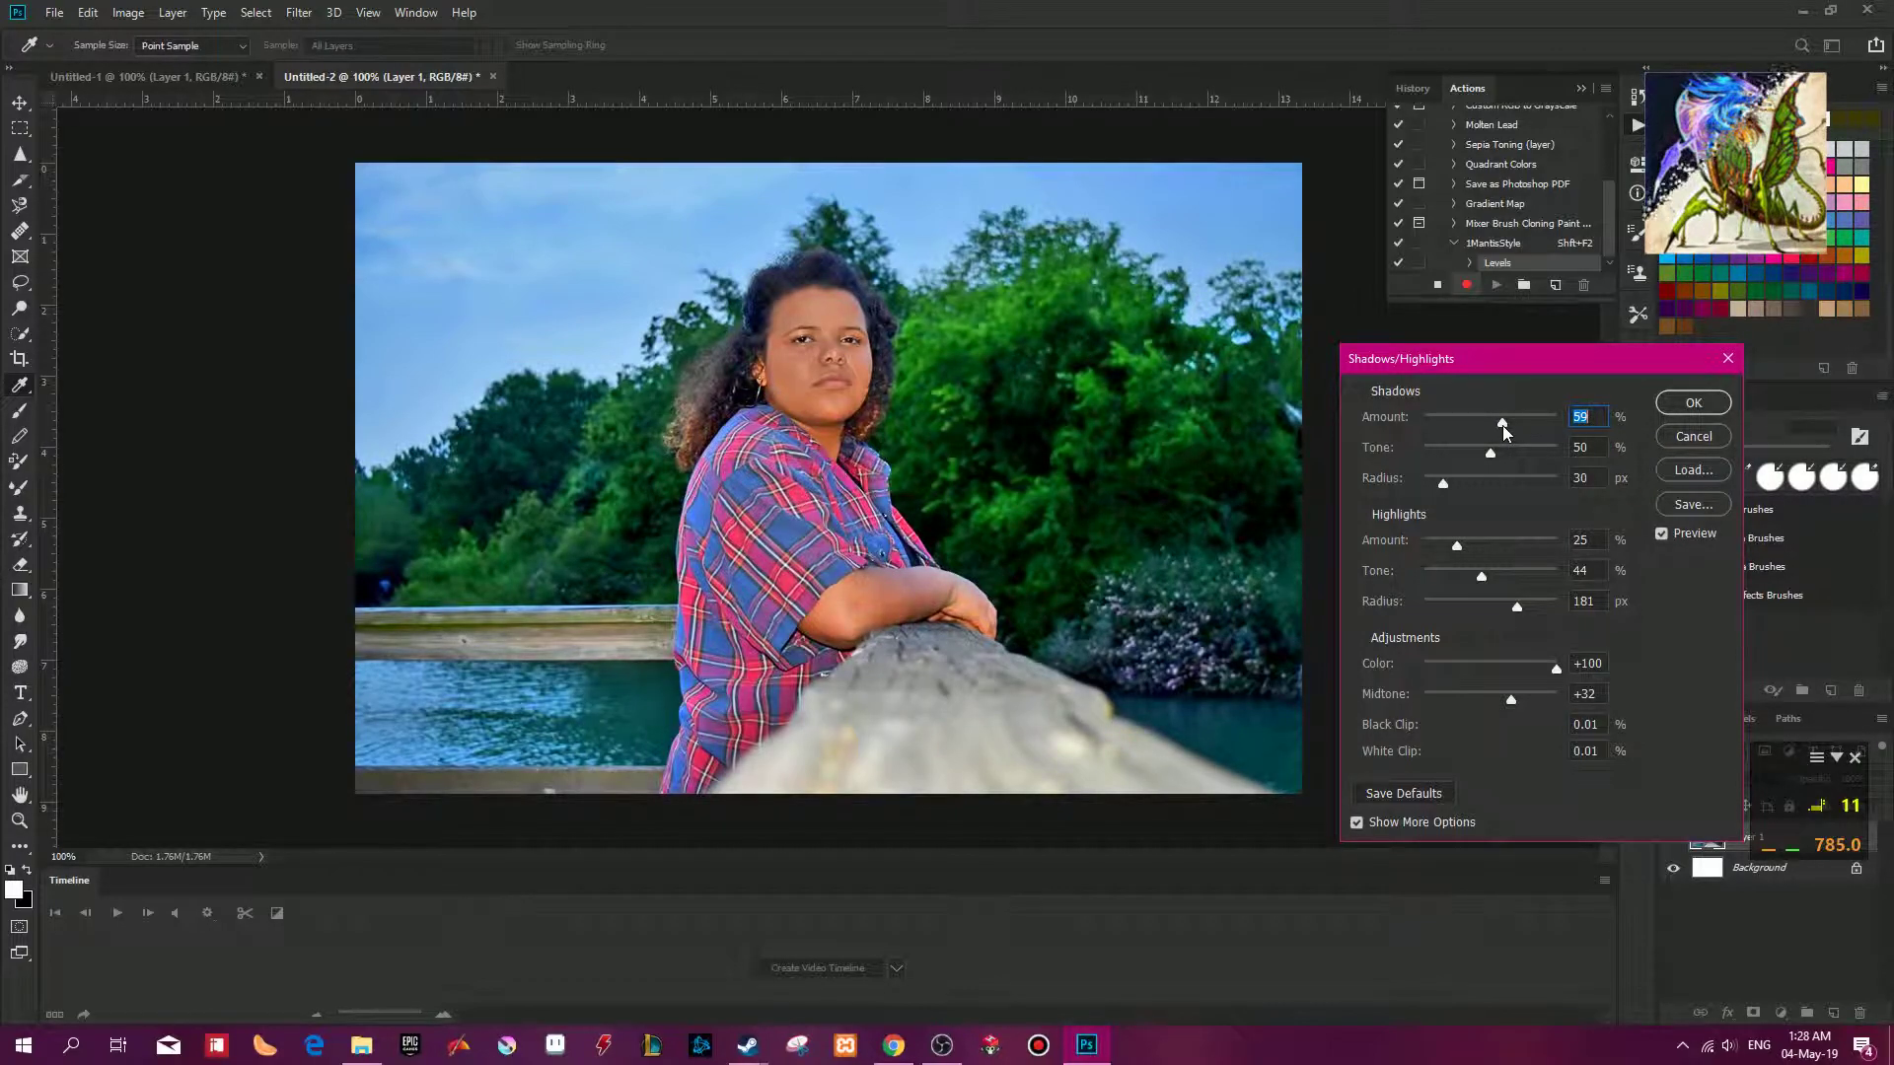
mouse_move(1477, 426)
left_mouse_down()
mouse_move(1562, 432)
mouse_move(1478, 428)
mouse_move(1497, 431)
left_mouse_up()
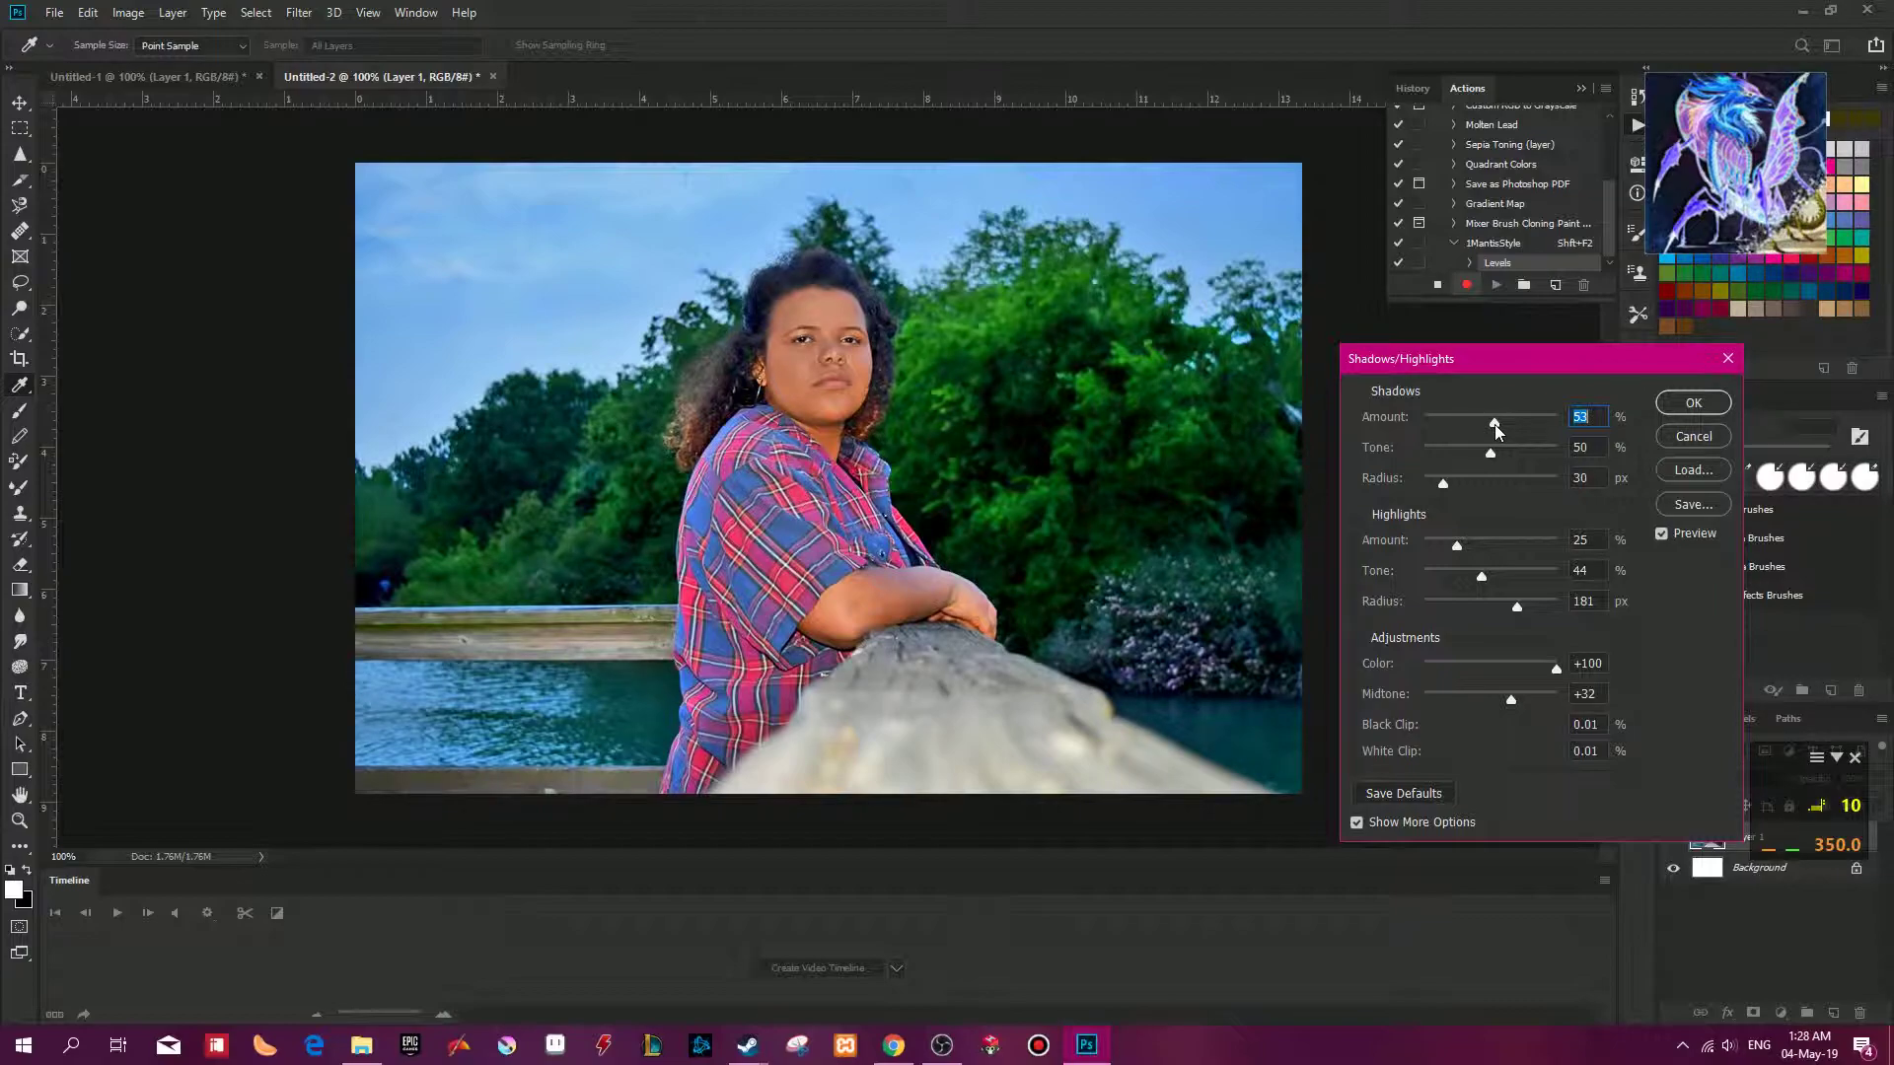
mouse_move(1494, 424)
left_mouse_down()
mouse_move(1513, 448)
mouse_move(1485, 448)
left_mouse_up()
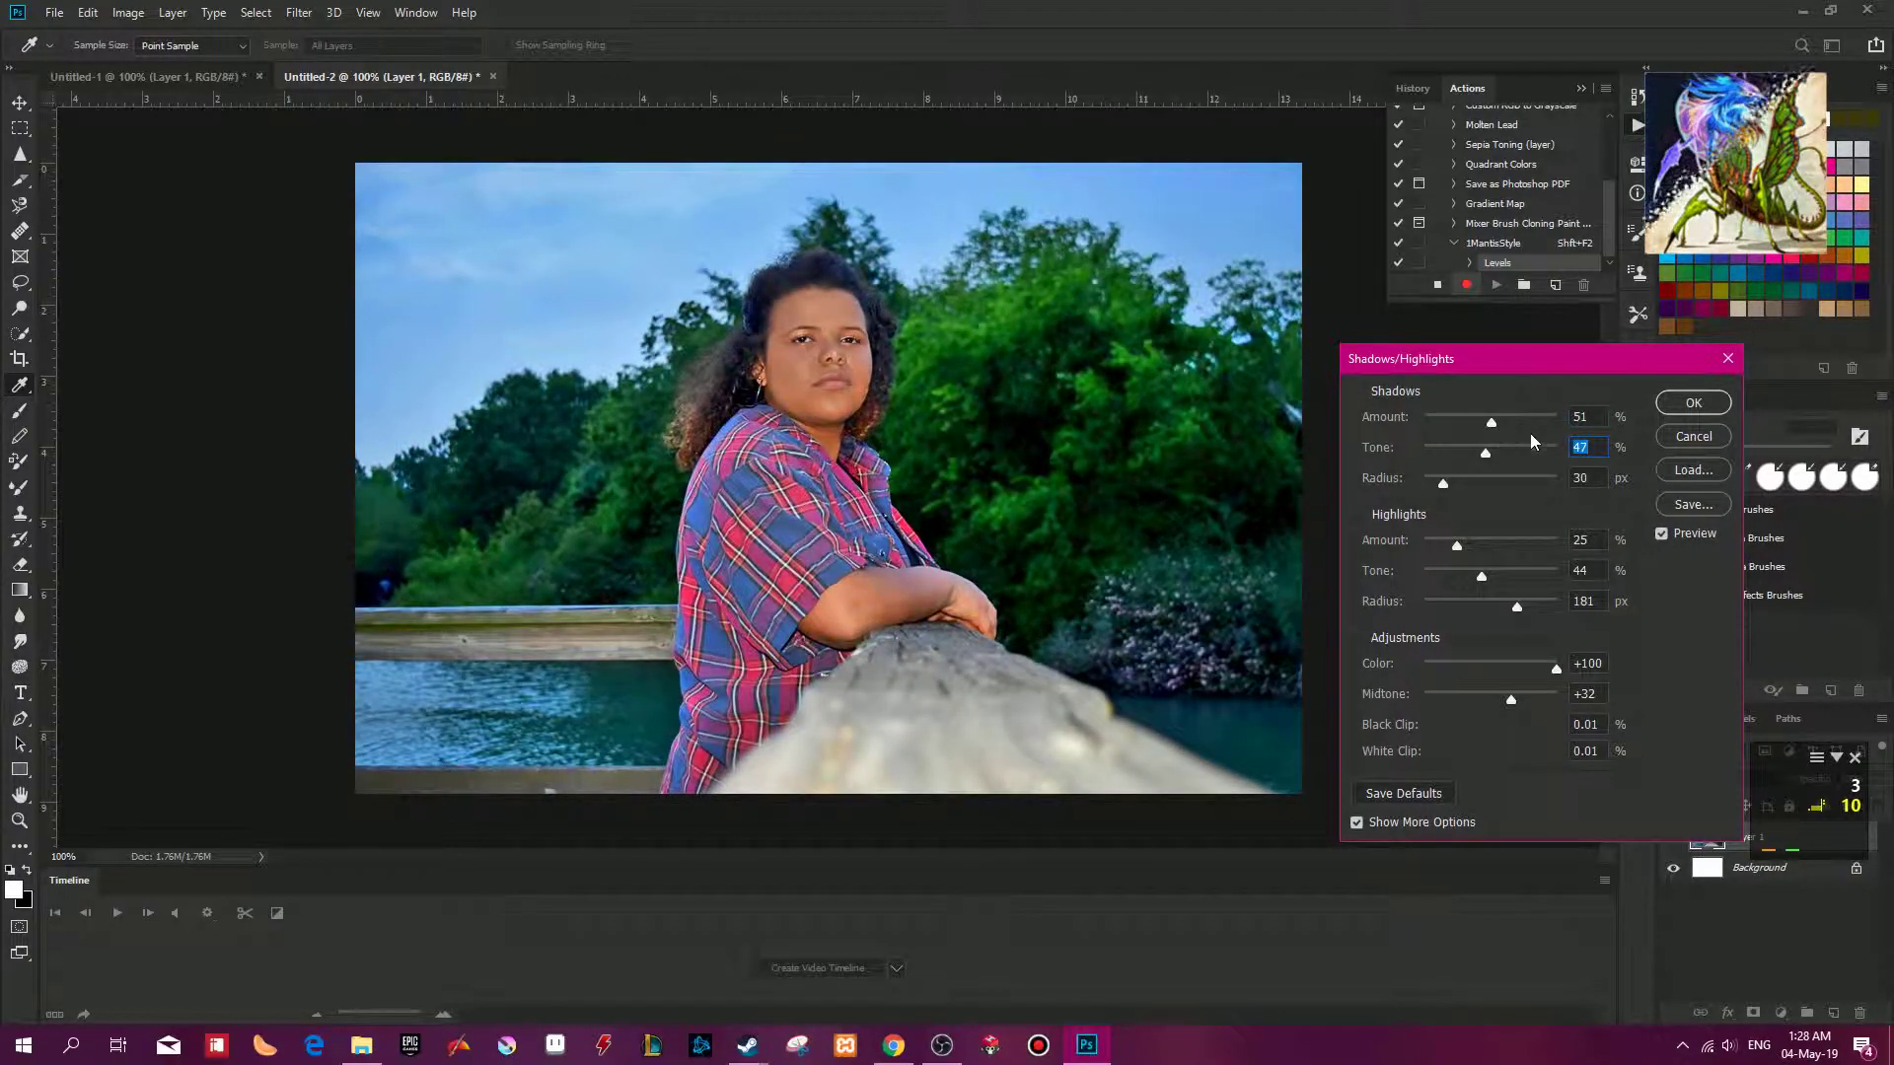
mouse_move(1444, 483)
left_mouse_down()
mouse_move(1500, 478)
mouse_move(1430, 478)
mouse_move(1472, 482)
left_mouse_up()
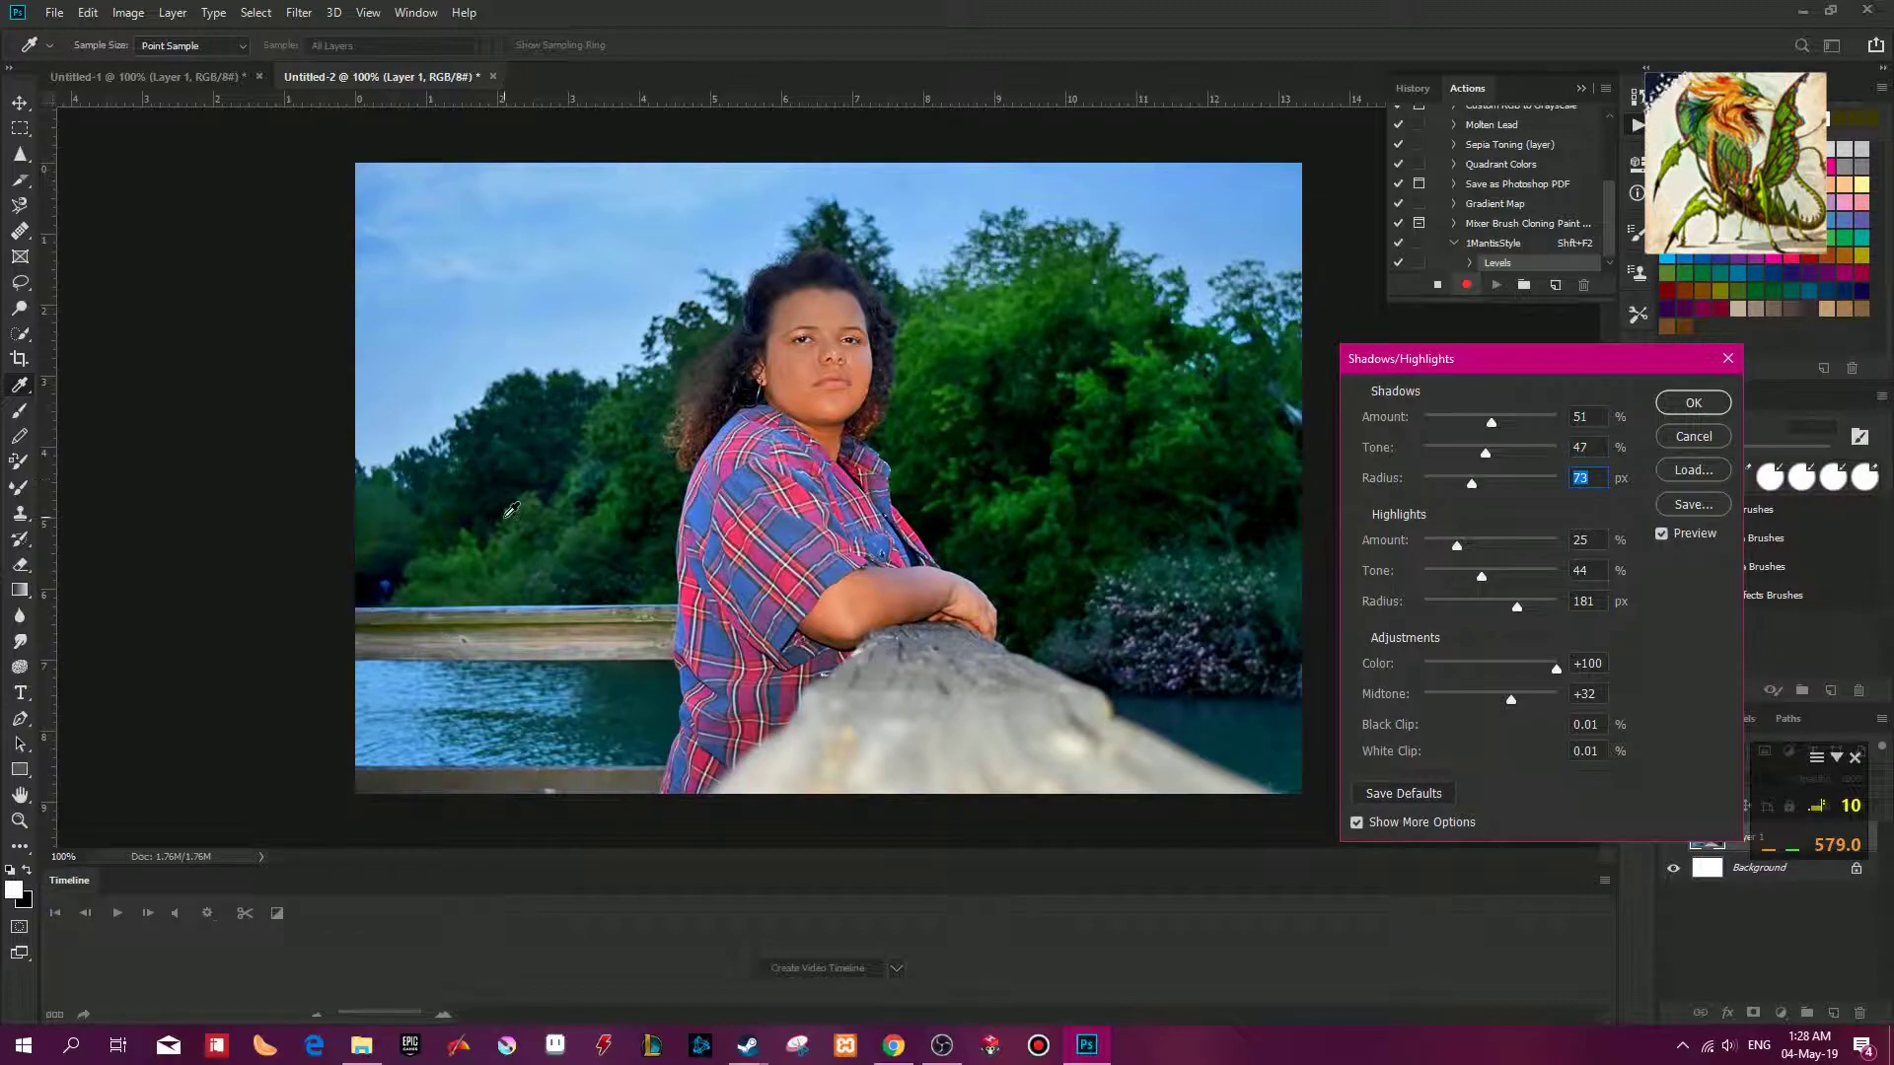
left_click(1662, 409)
key("j")
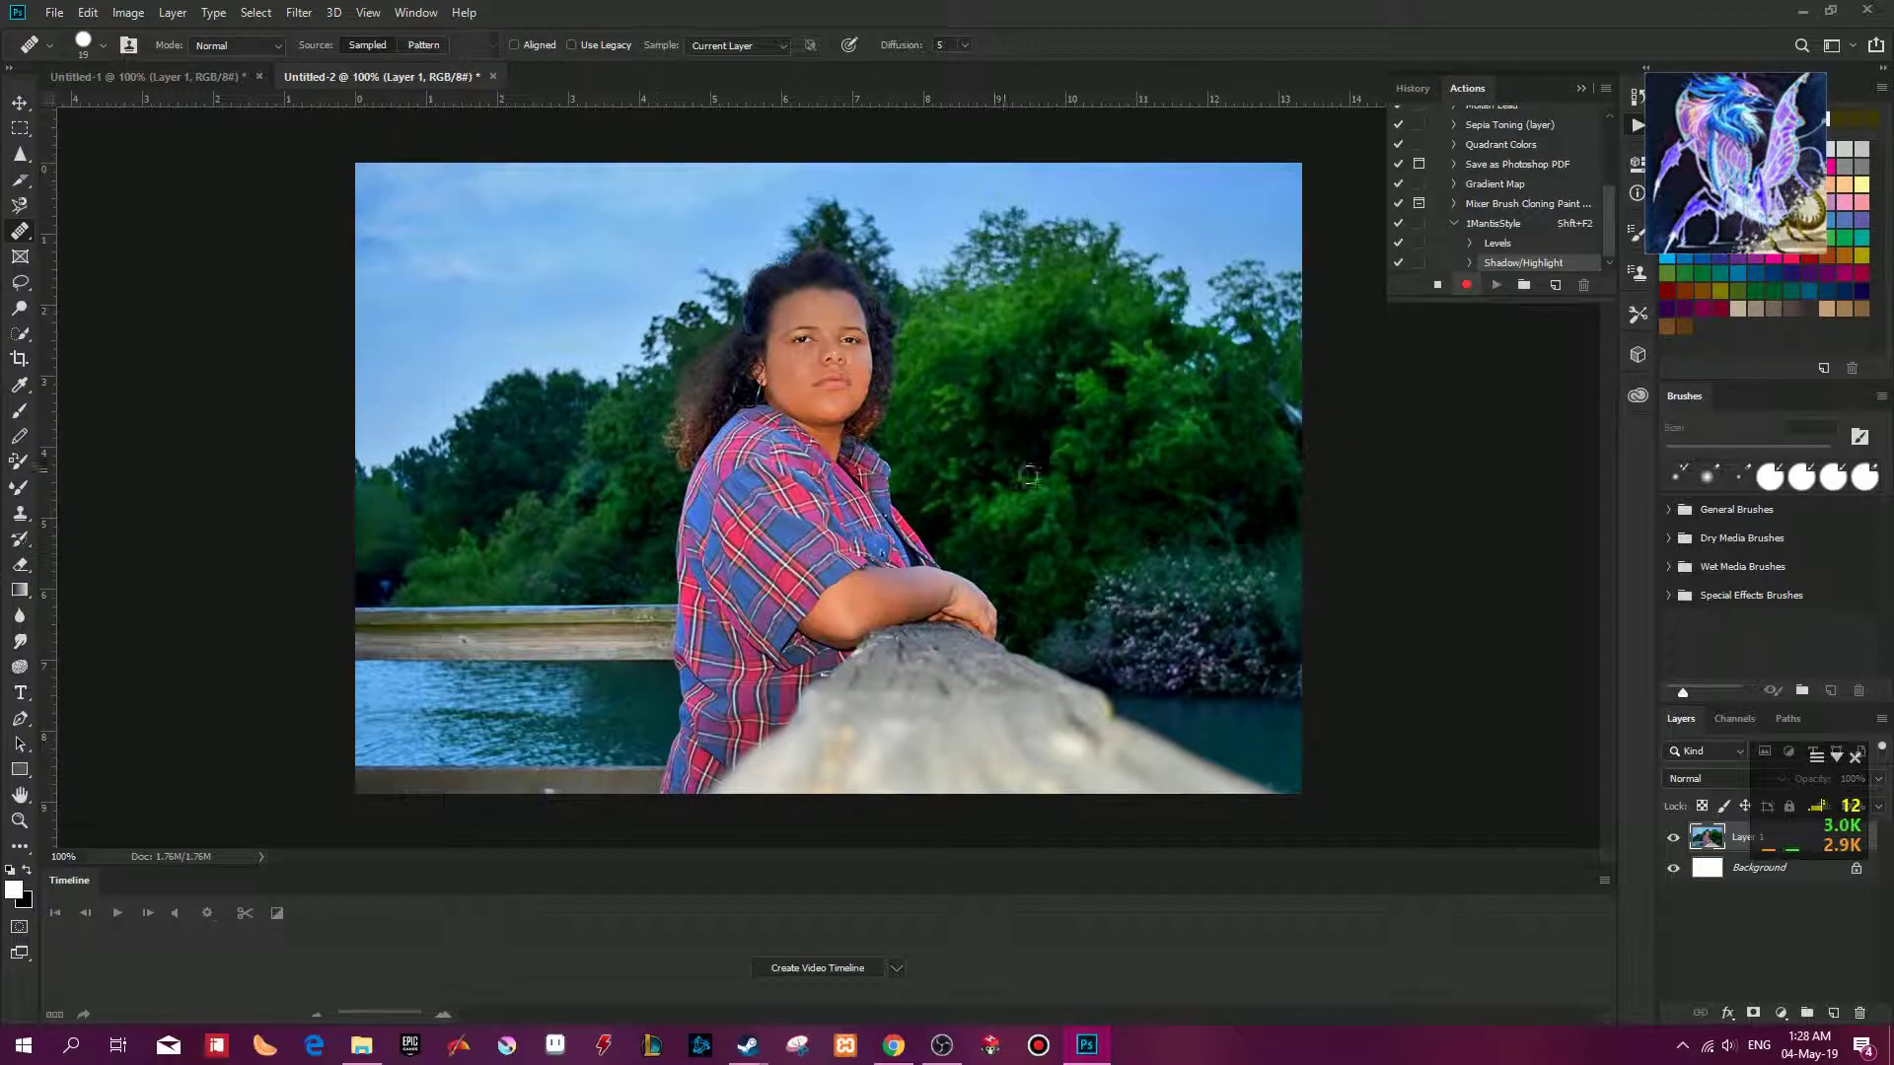
Compare the edit histories of Untitled-2 and Untitled-1 to find which adjustment the recorded action still lacks.
left_click(129, 11)
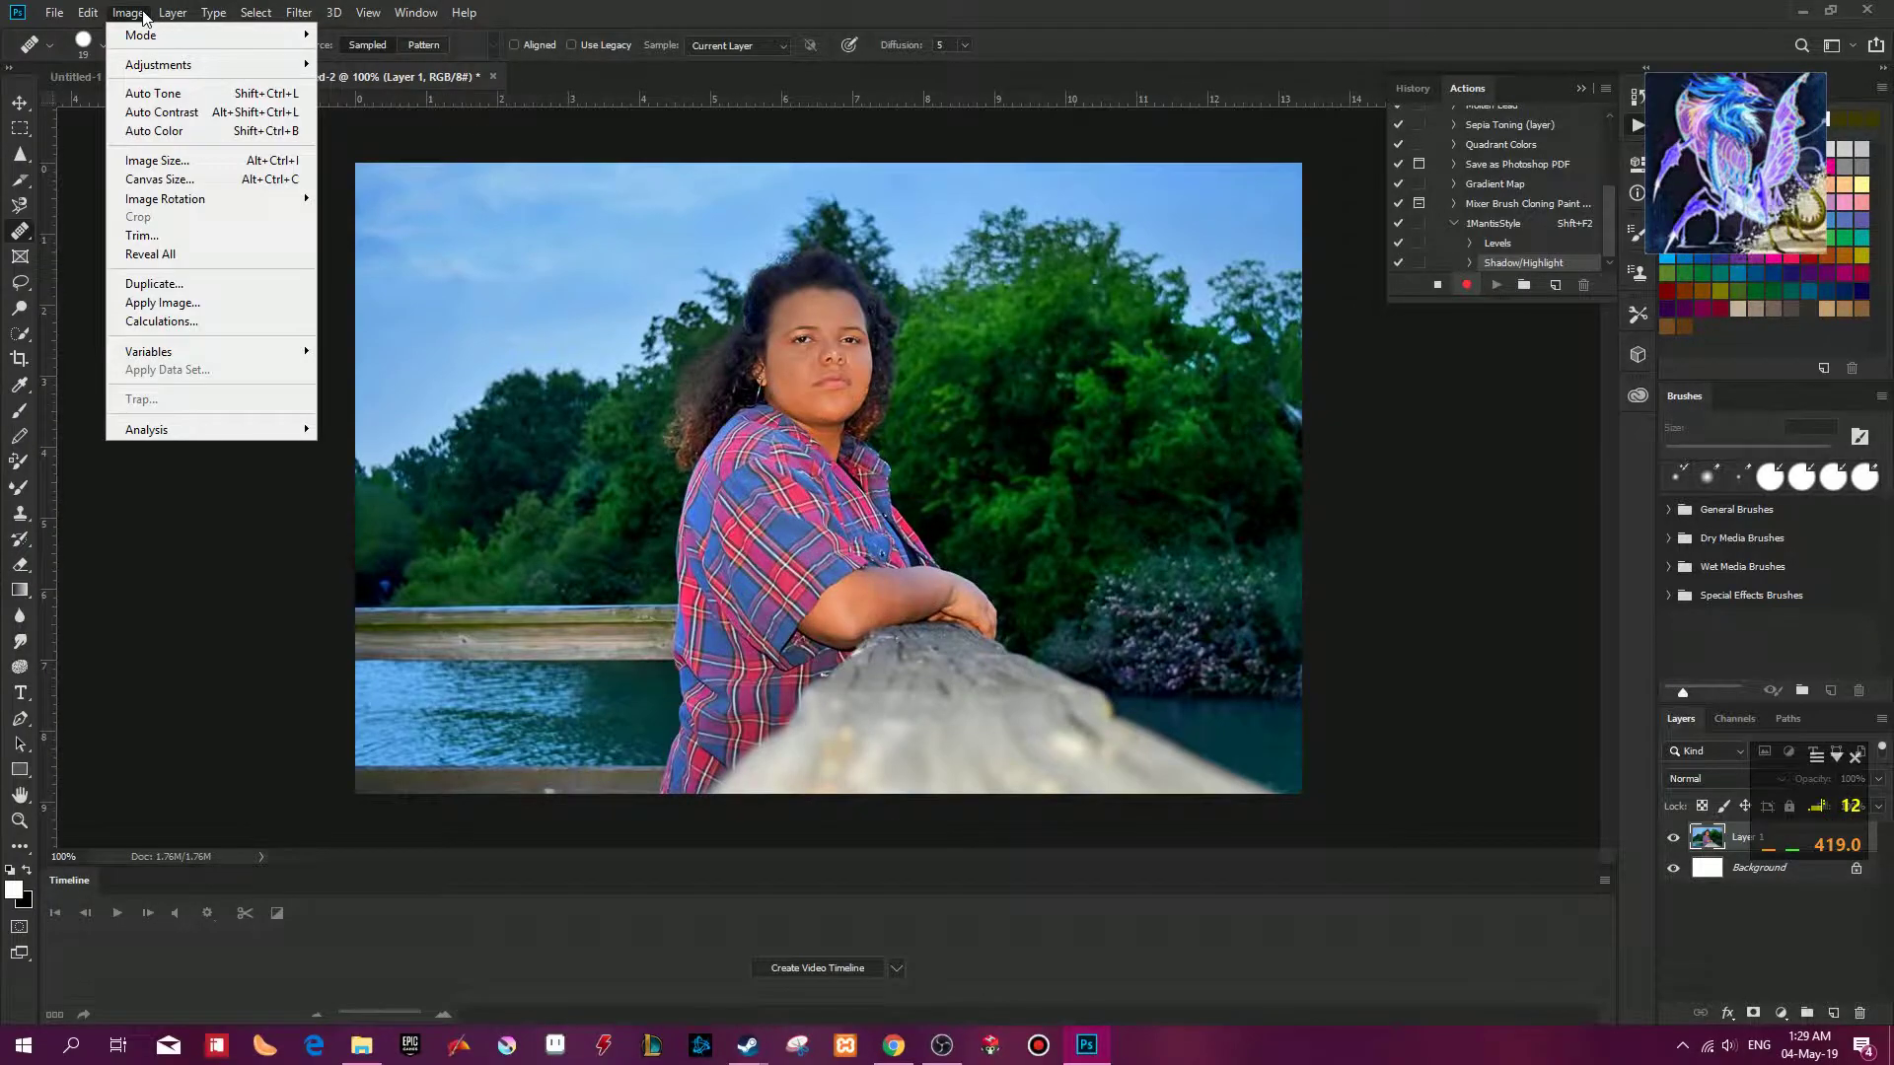
mouse_move(155, 65)
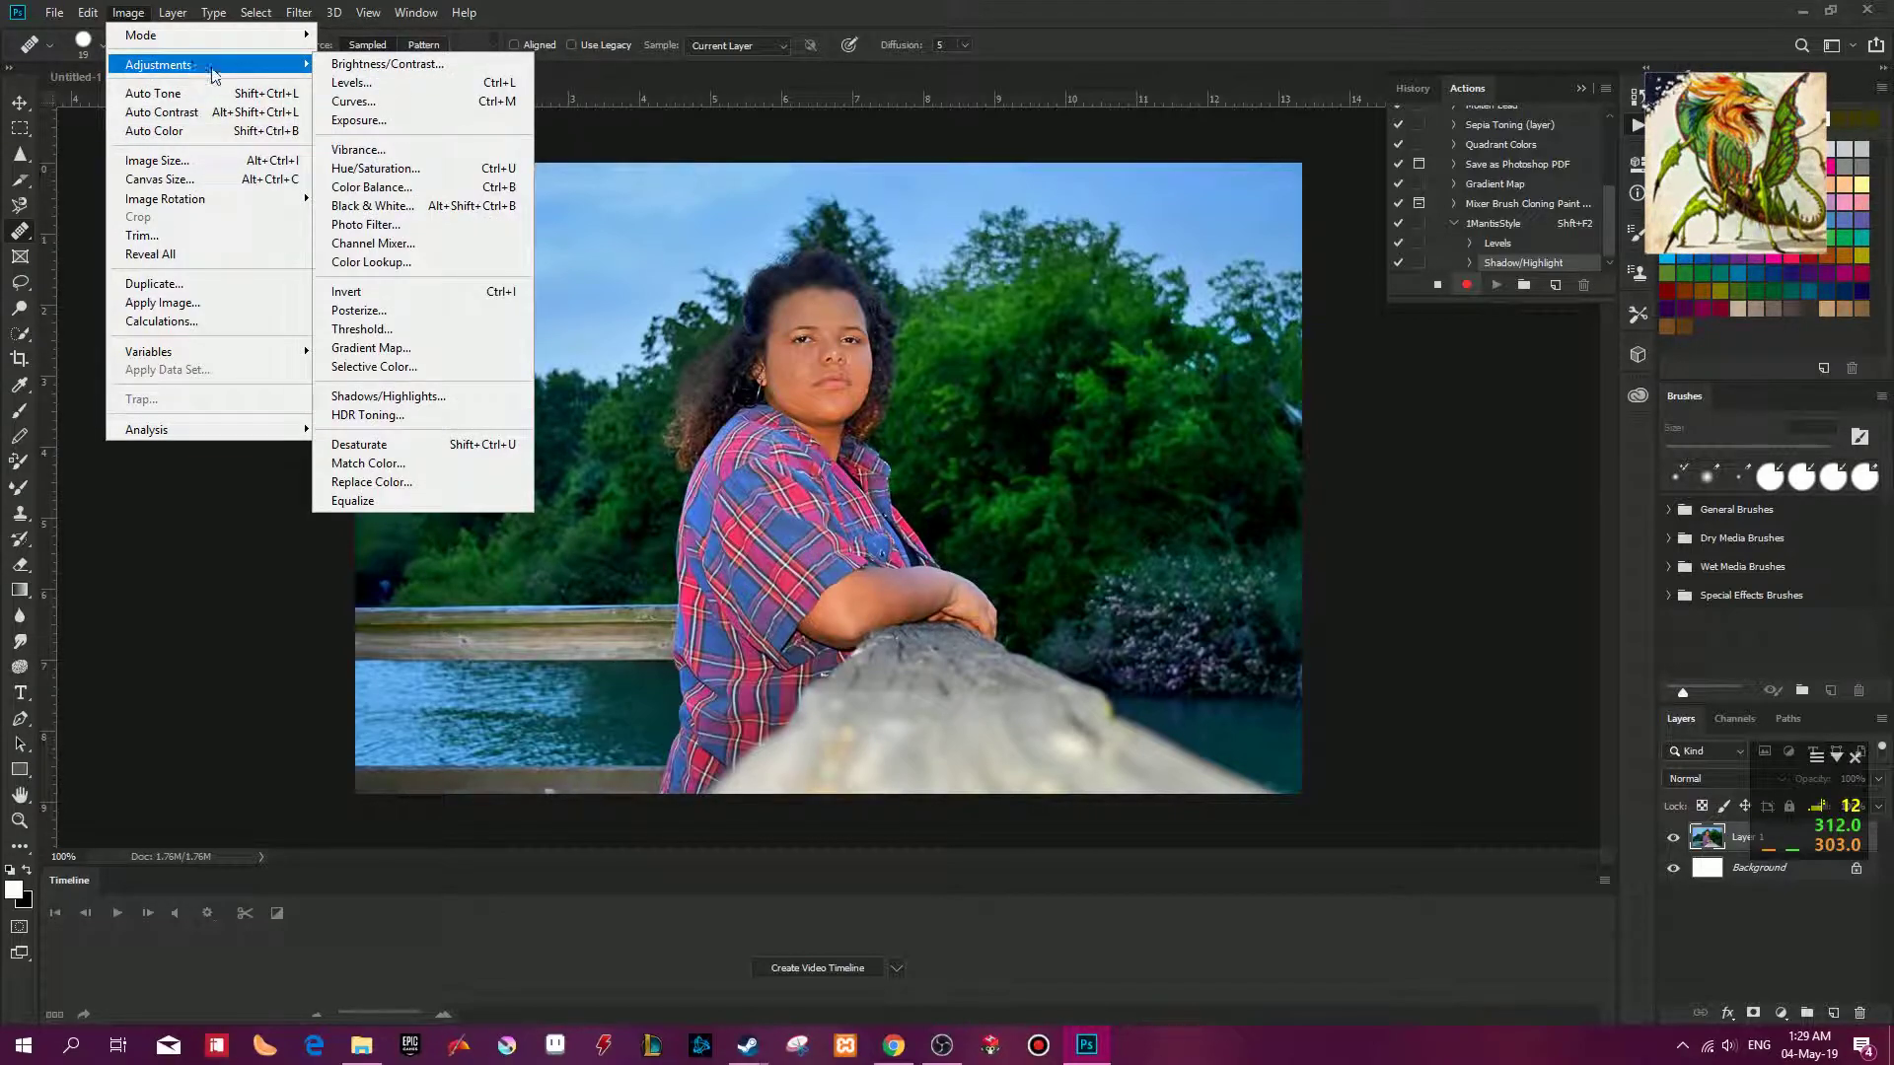
left_click(1401, 91)
left_click(1400, 91)
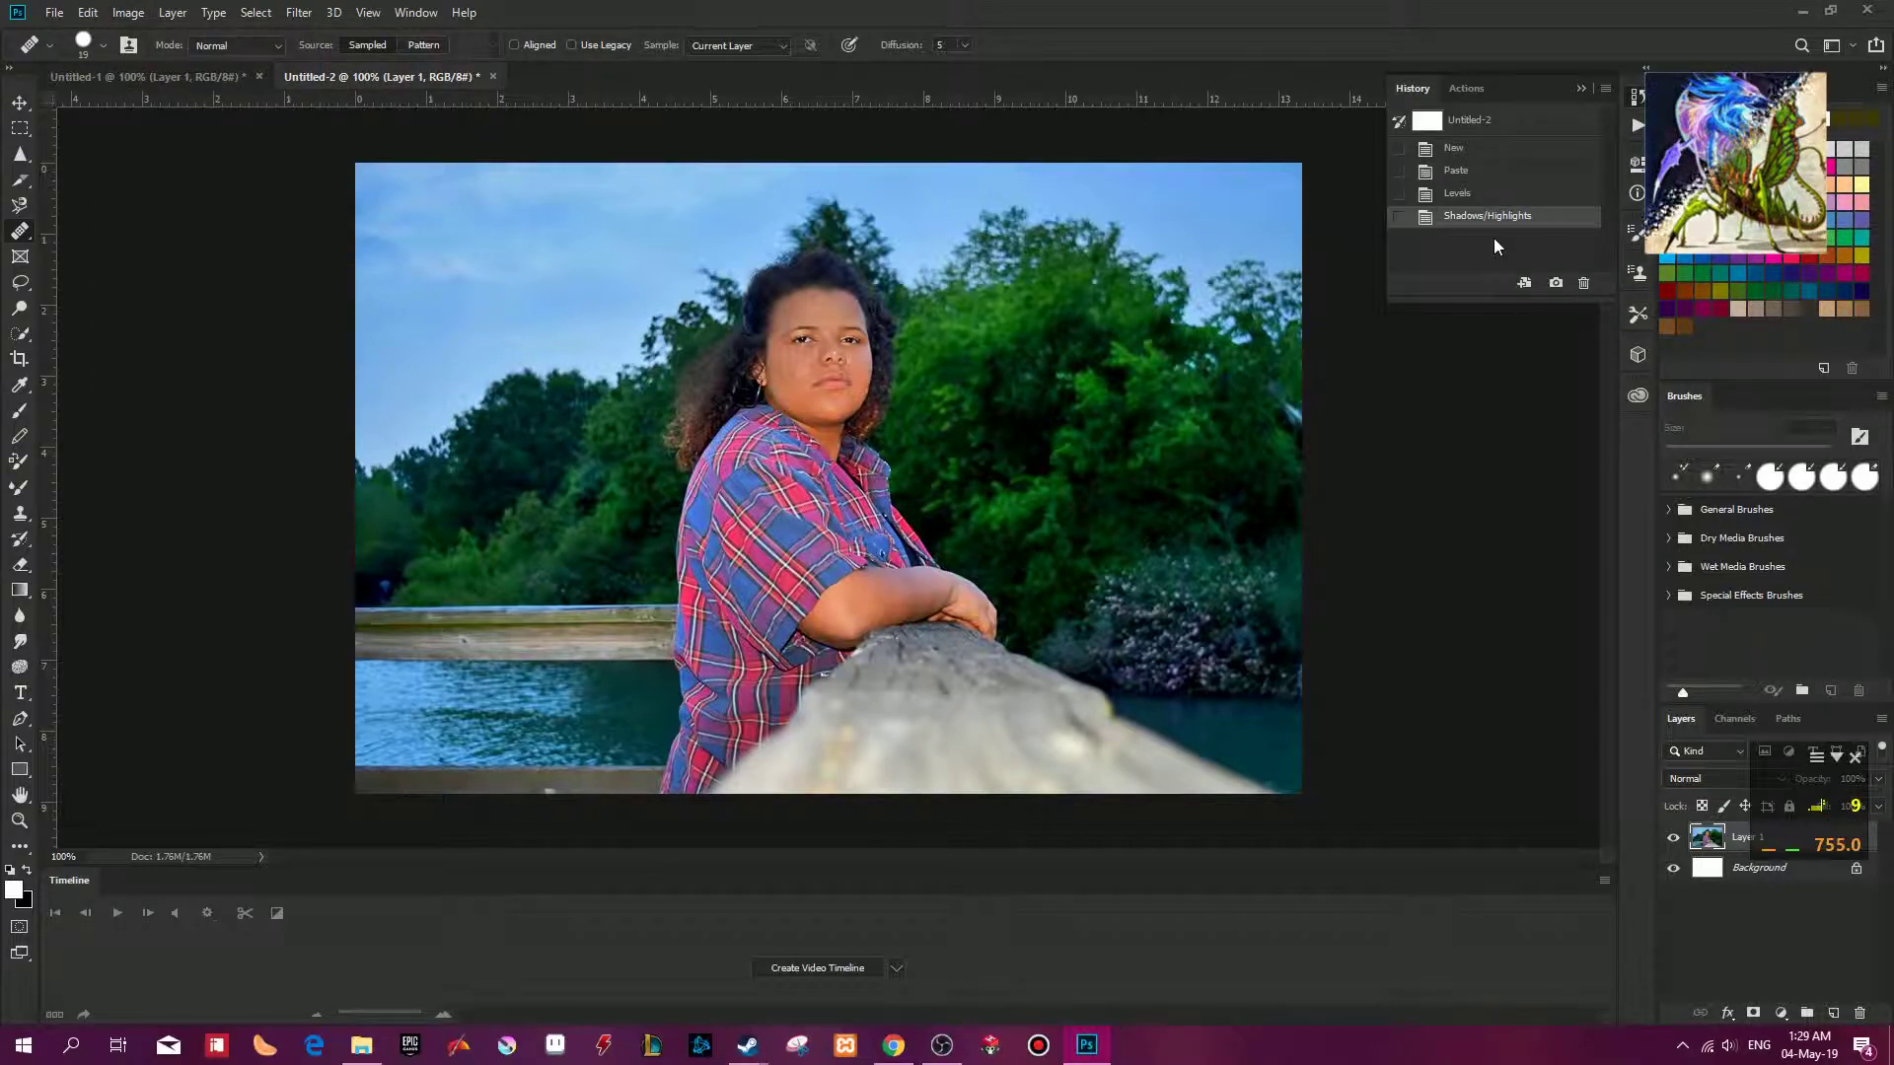
left_click(1470, 90)
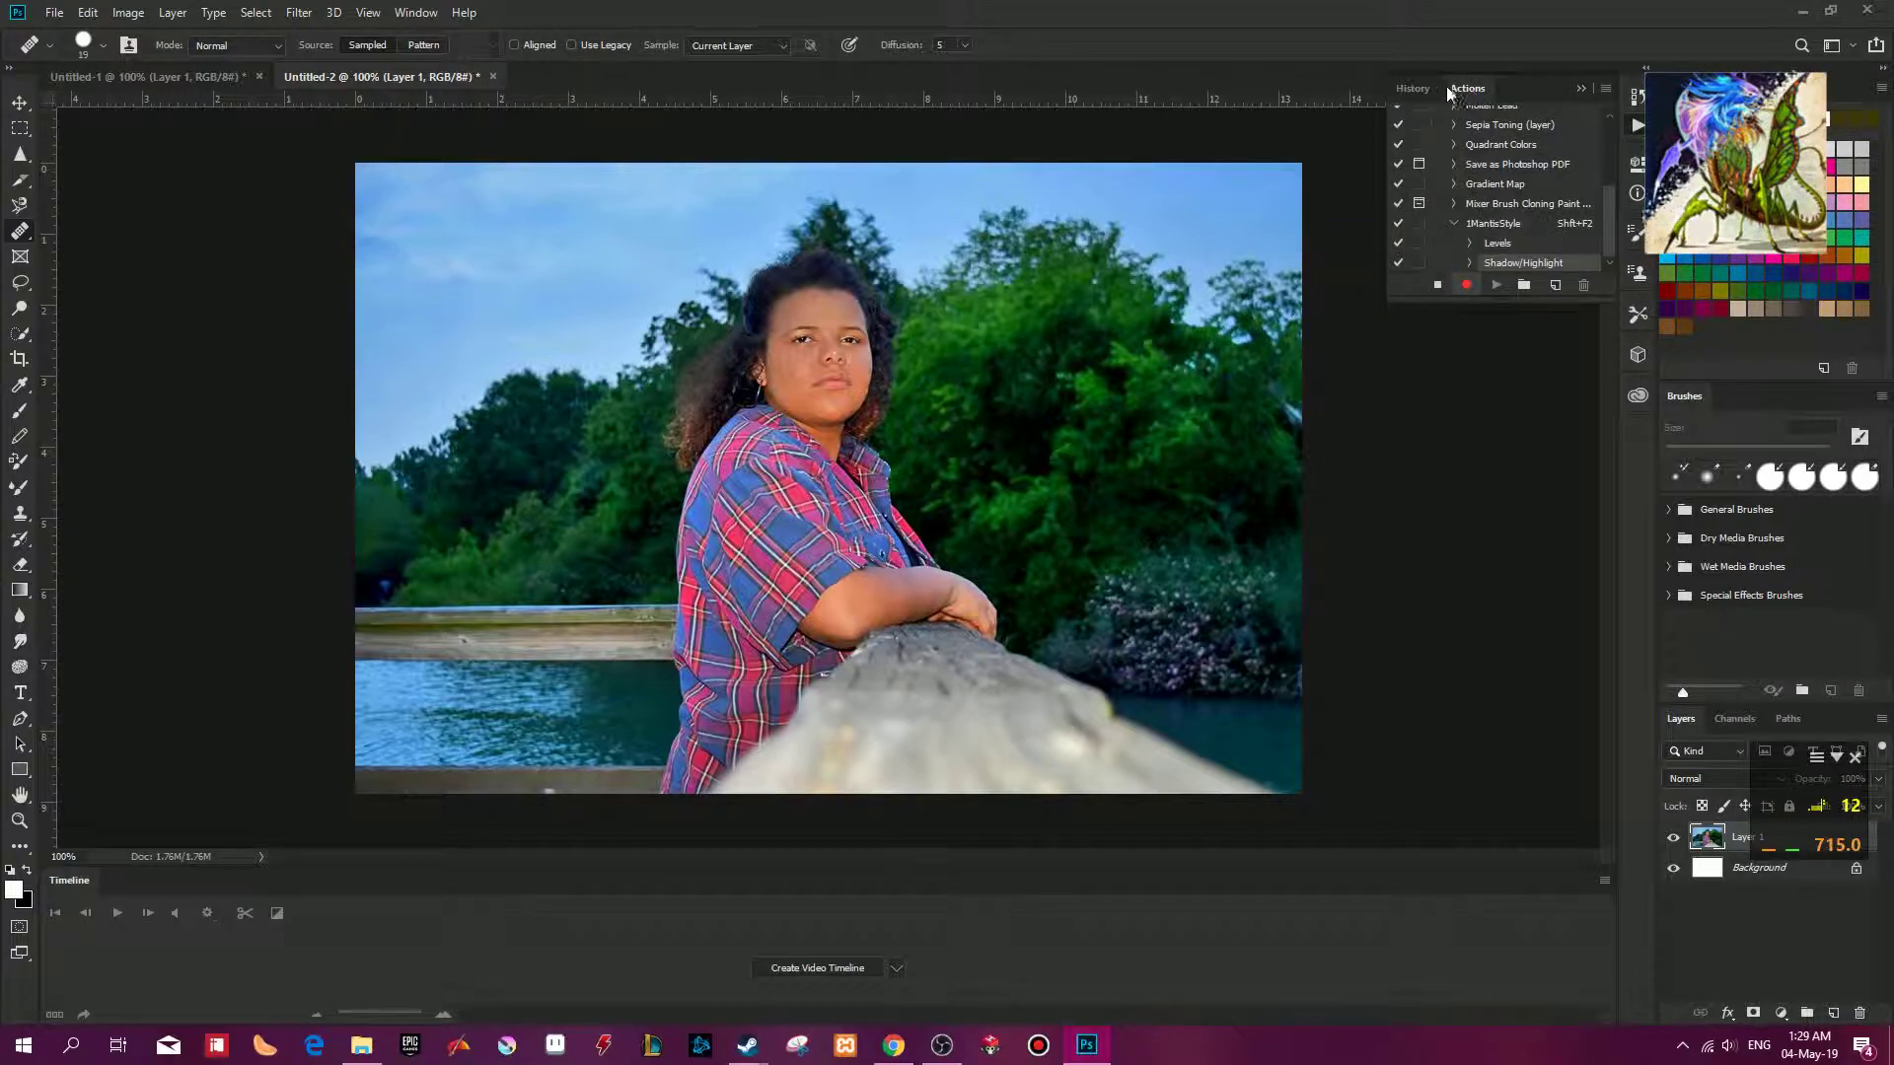
left_click(162, 76)
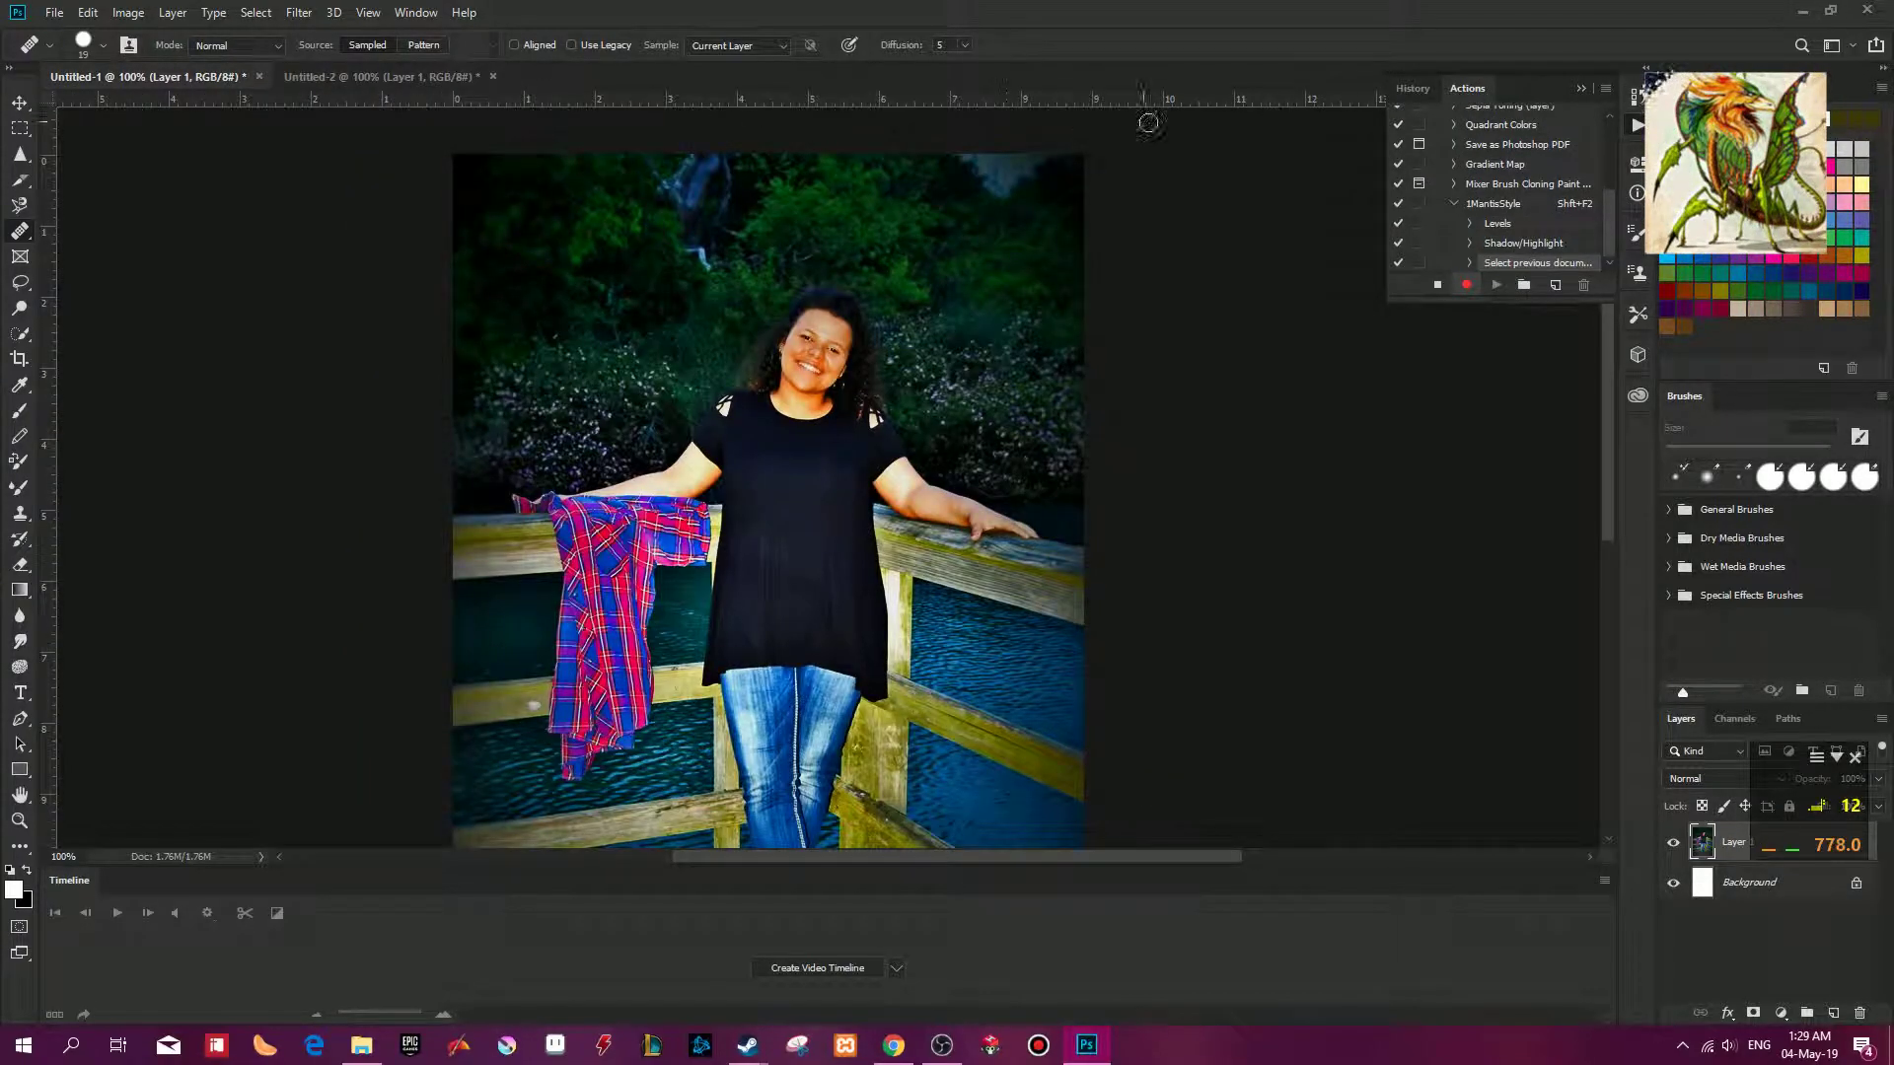
left_click(1410, 90)
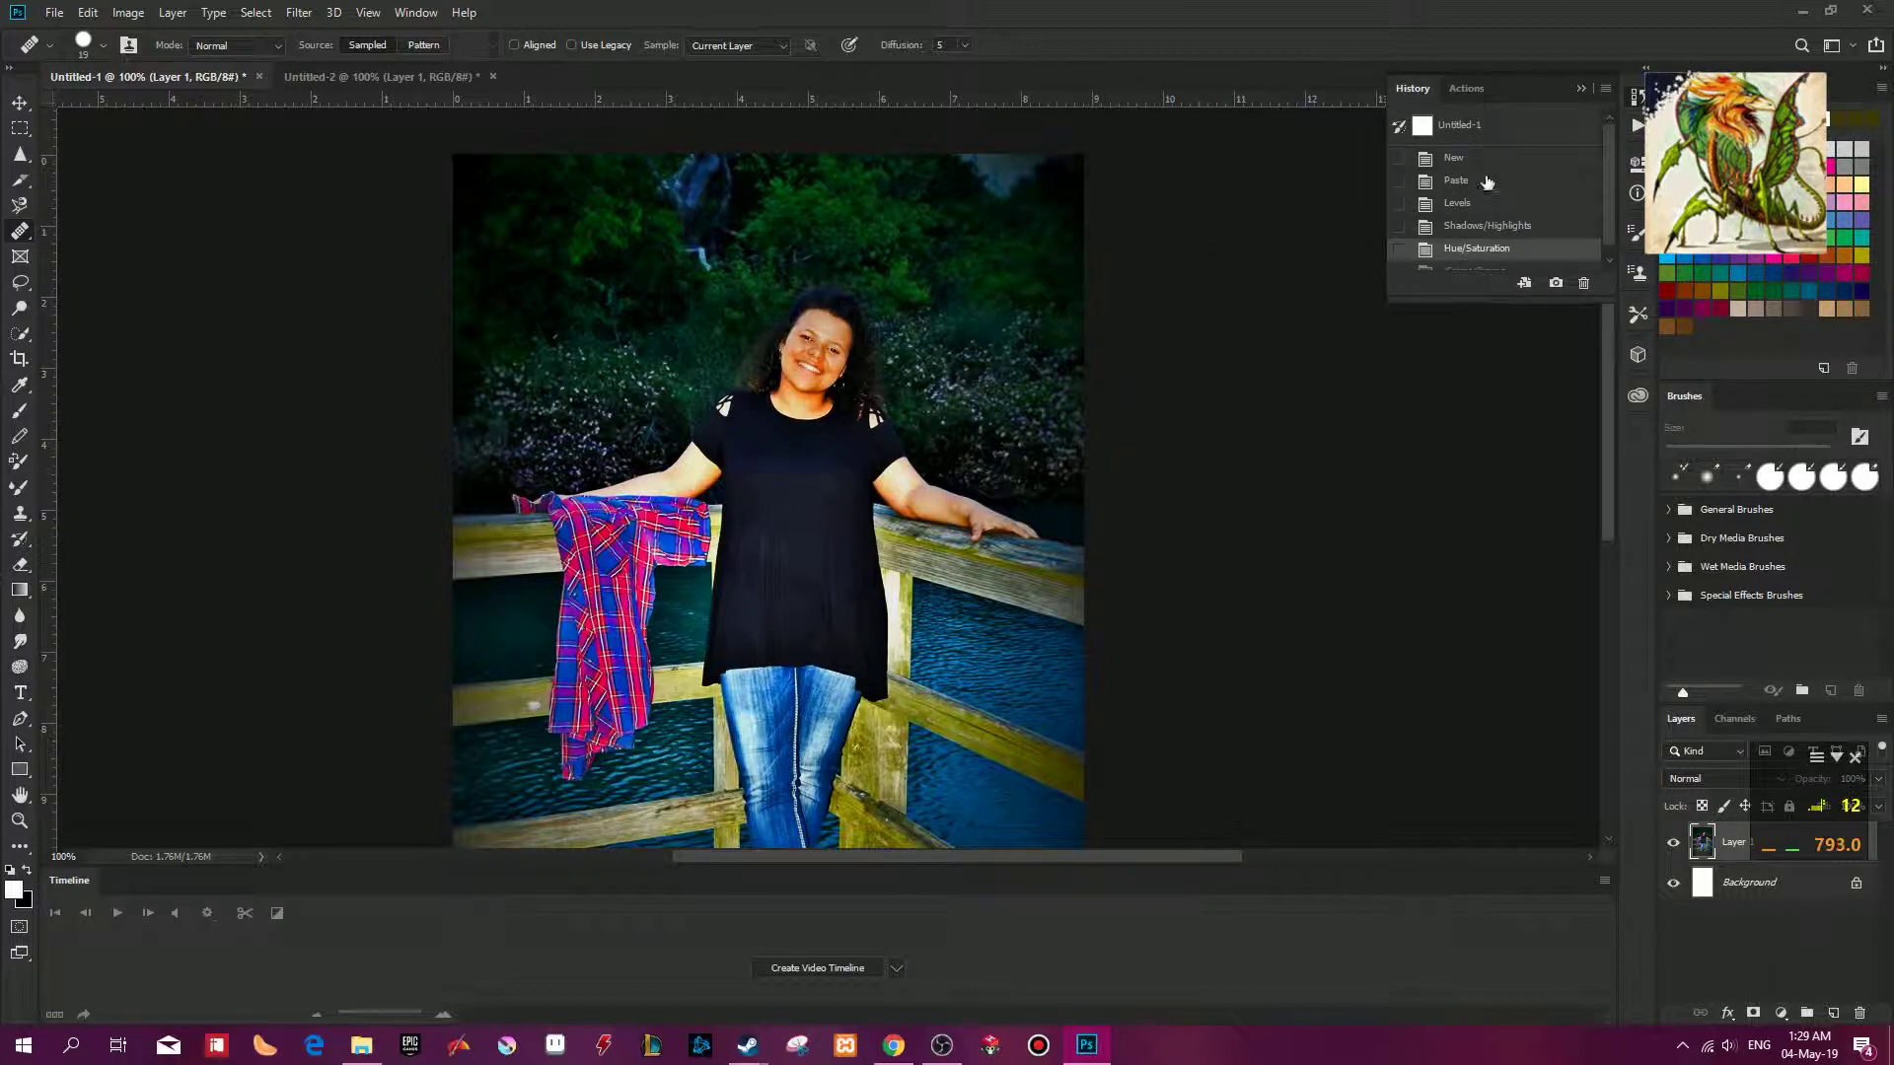
scroll(1509, 215, "down", 1)
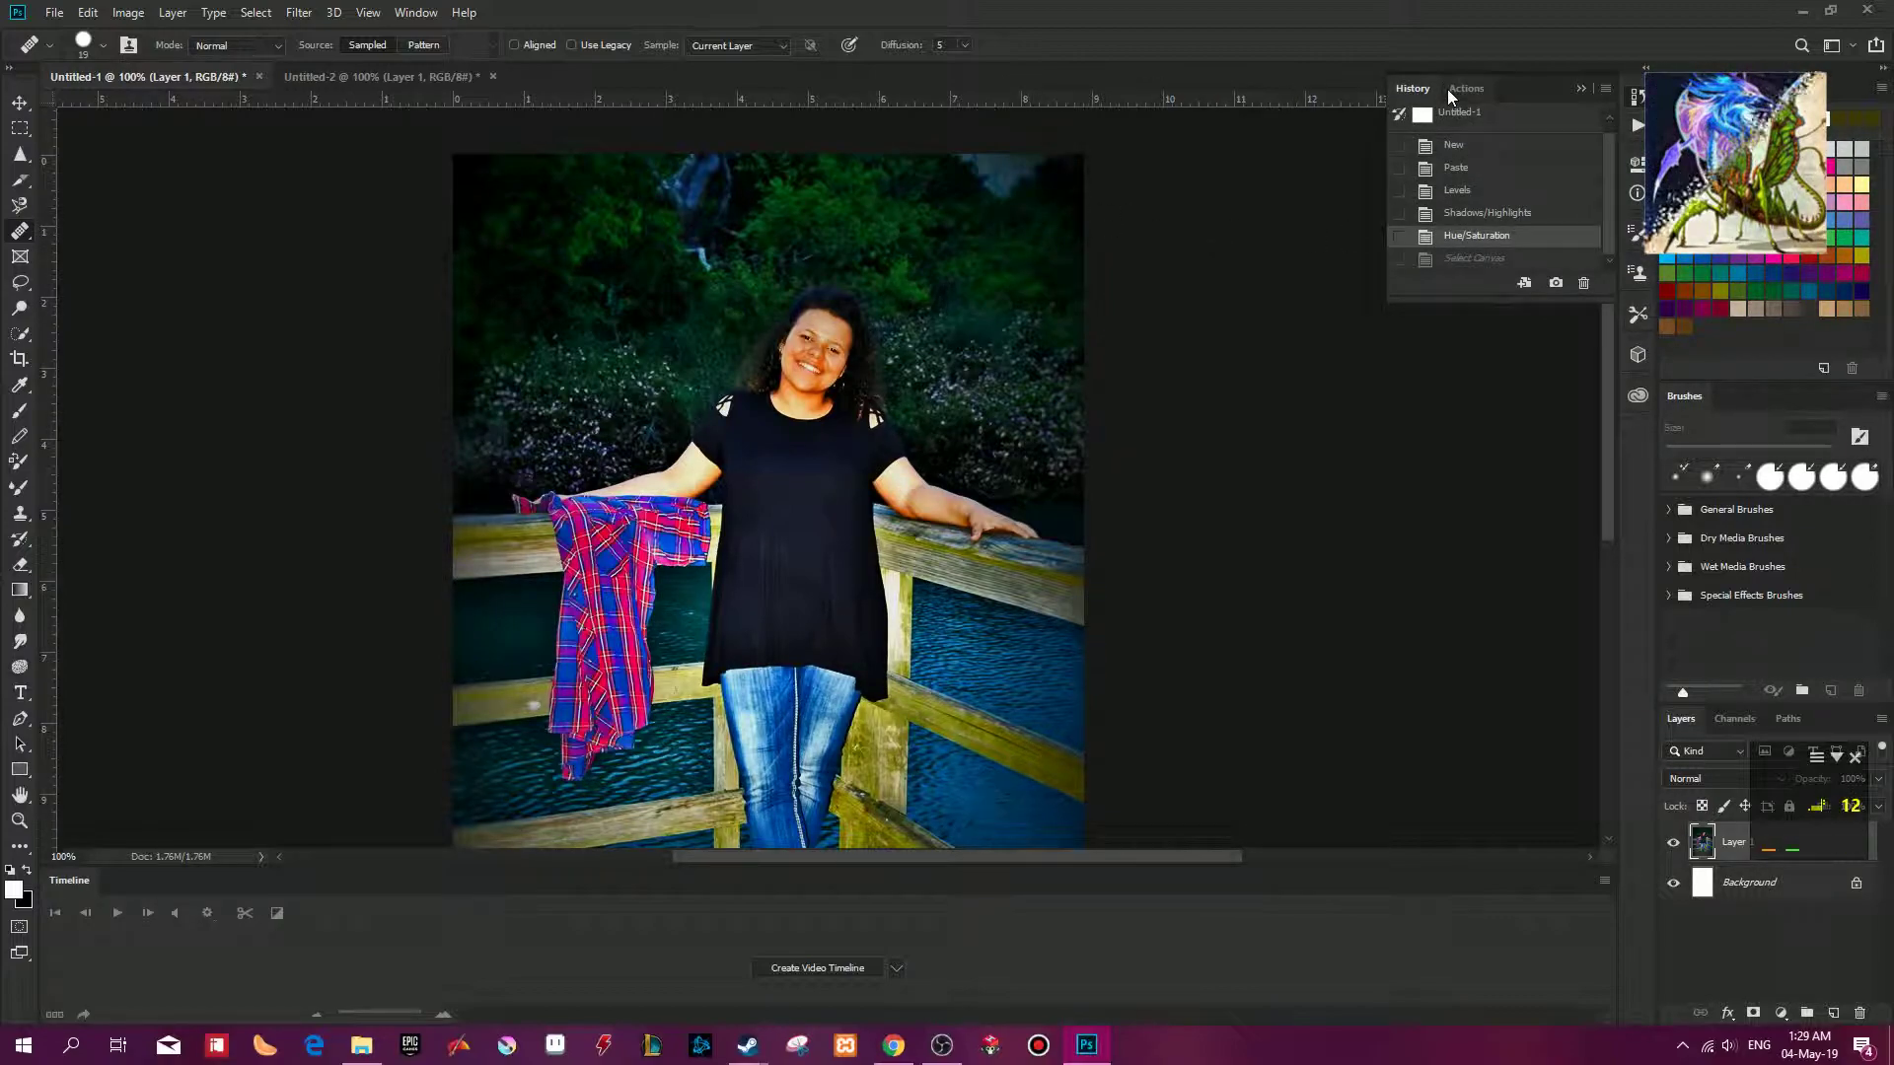
left_click(1449, 89)
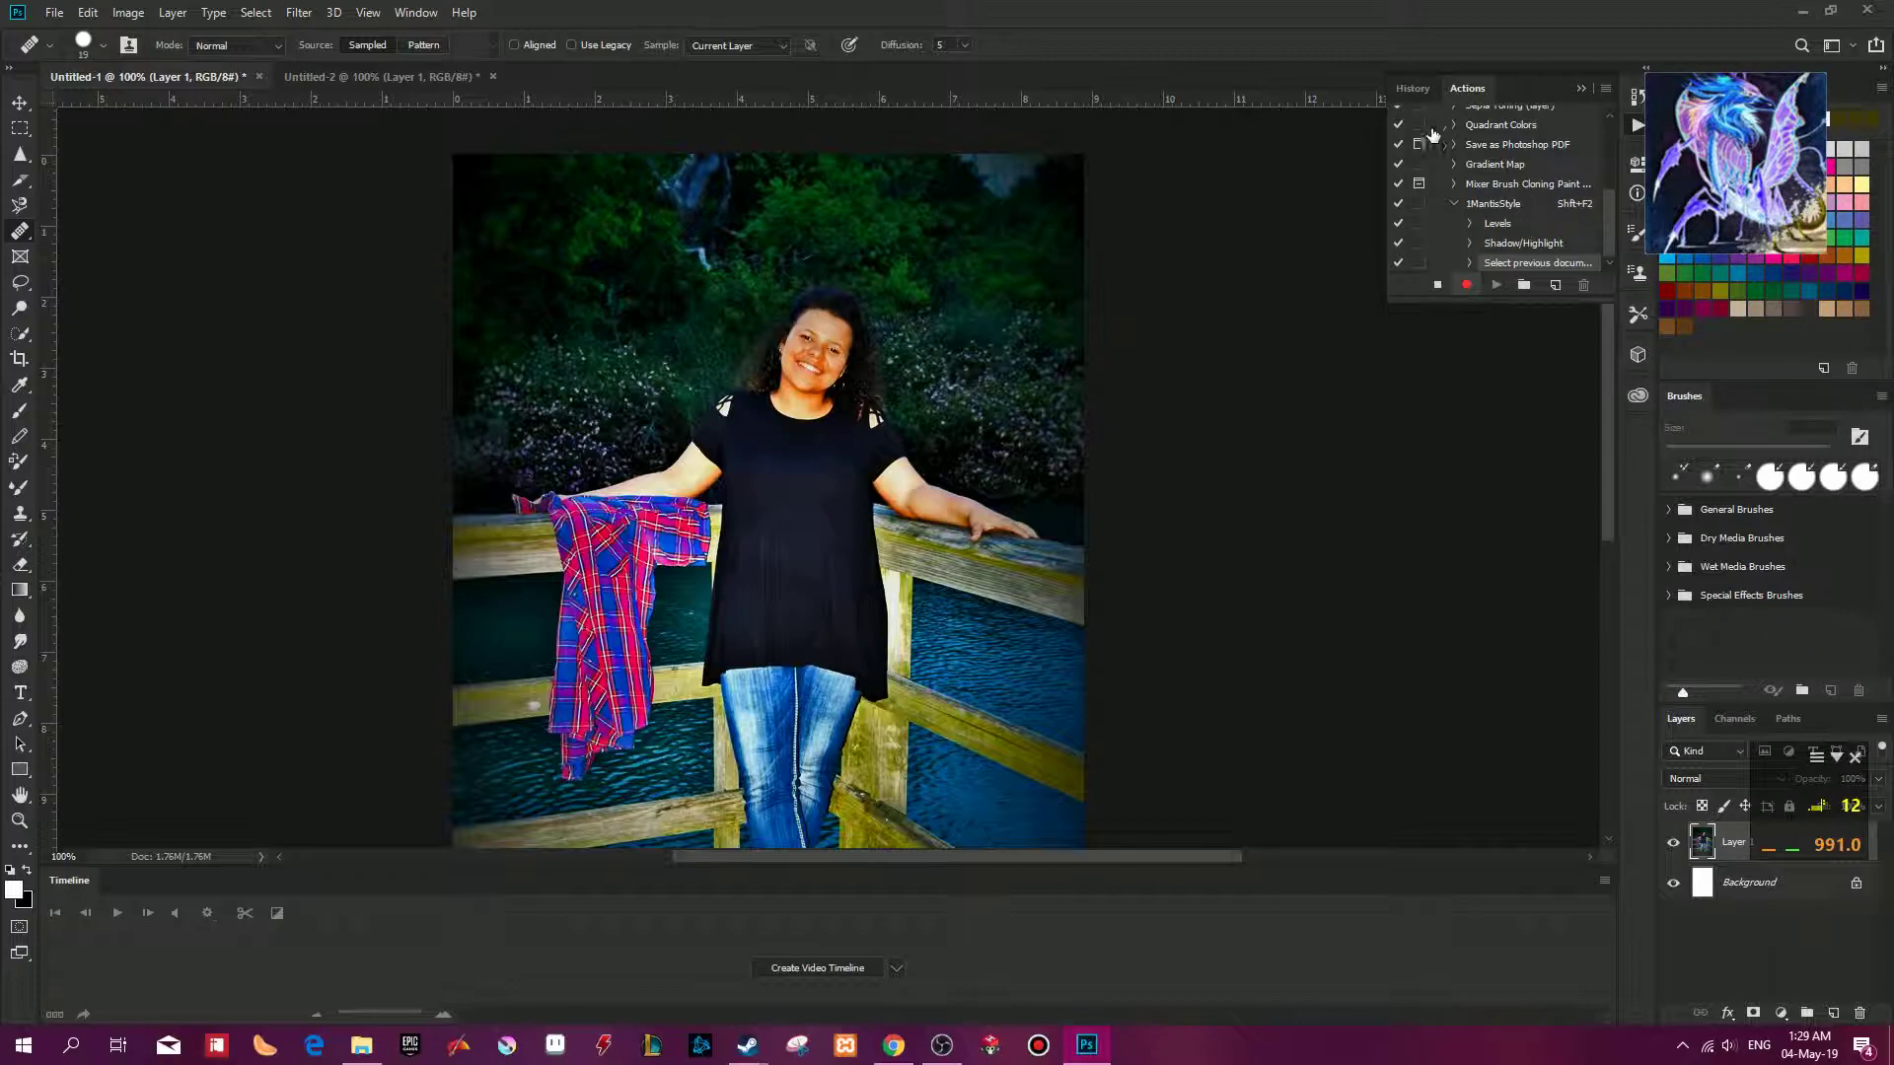
left_click(378, 77)
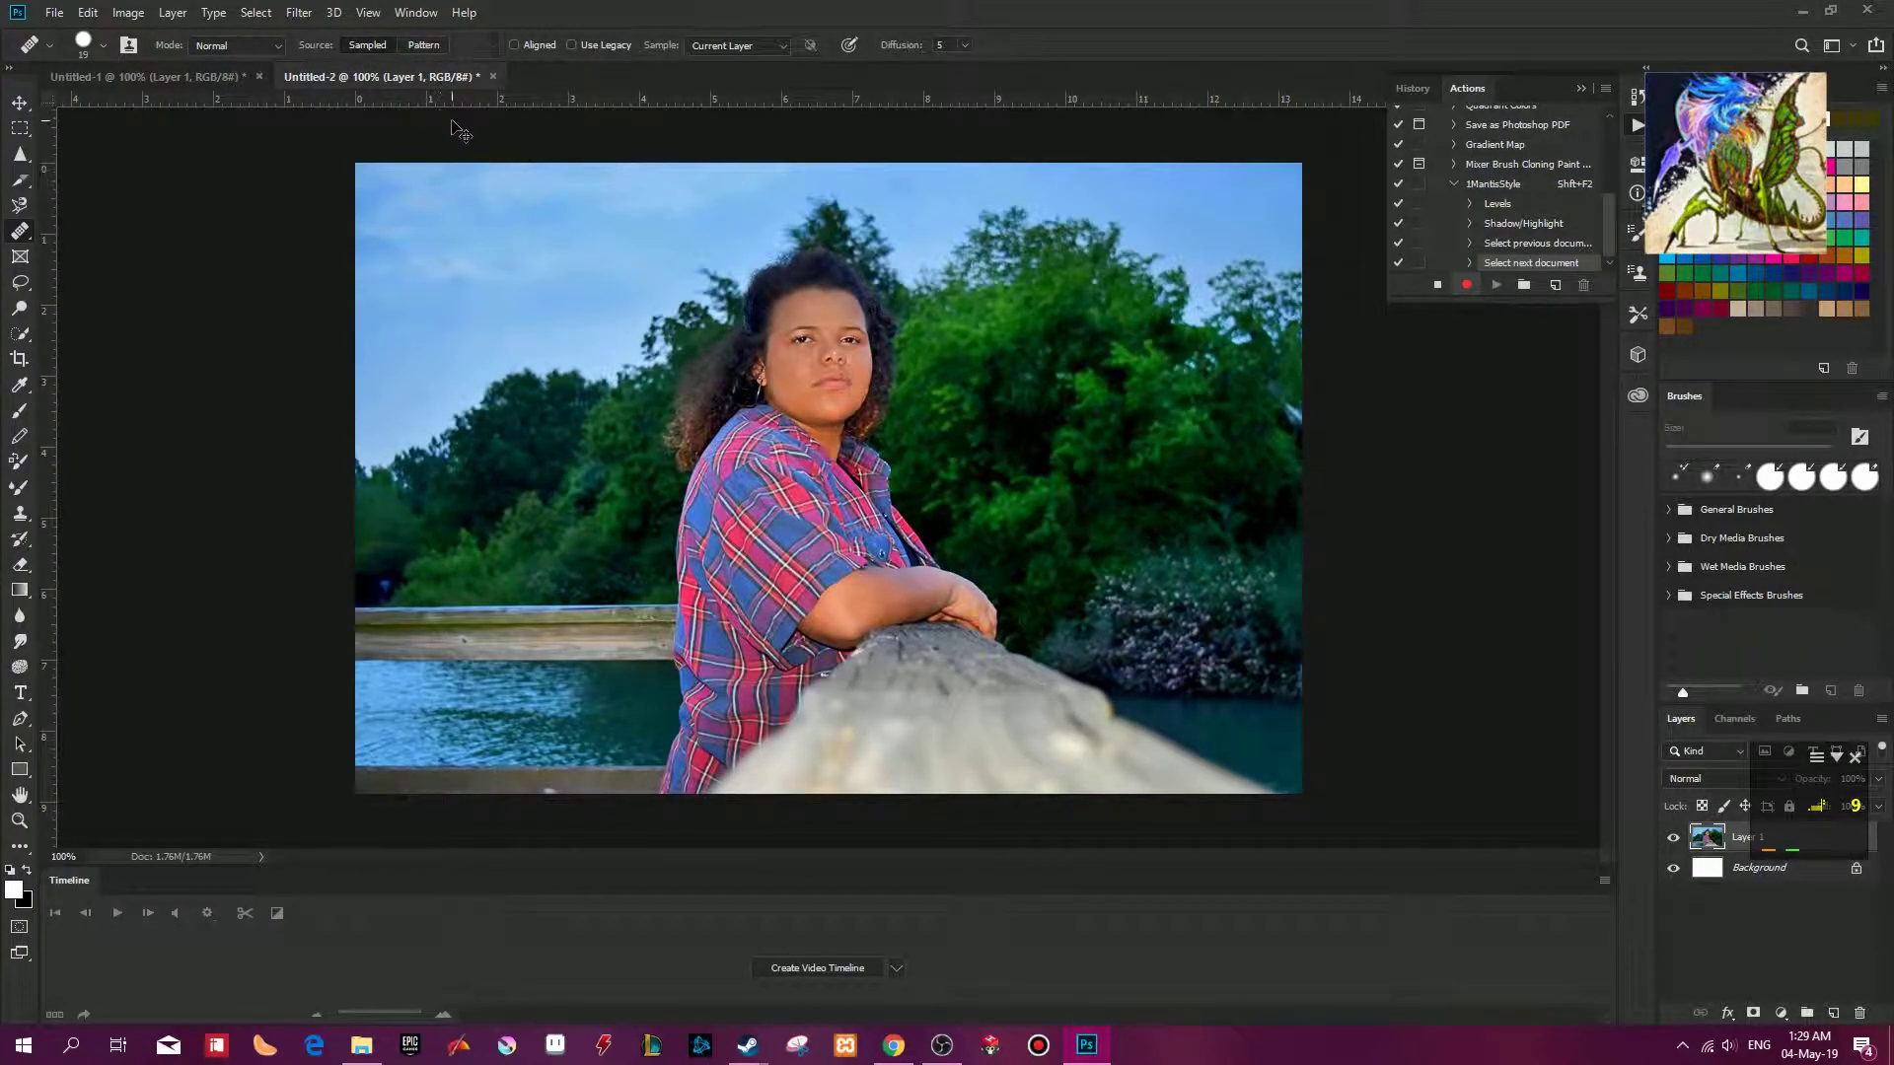
Apply a Hue/Saturation adjustment to the Untitled-2 photo with Saturation at +10 and Lightness at -5.
key("ctrl+u")
left_click_drag(1331, 412, 1201, 406)
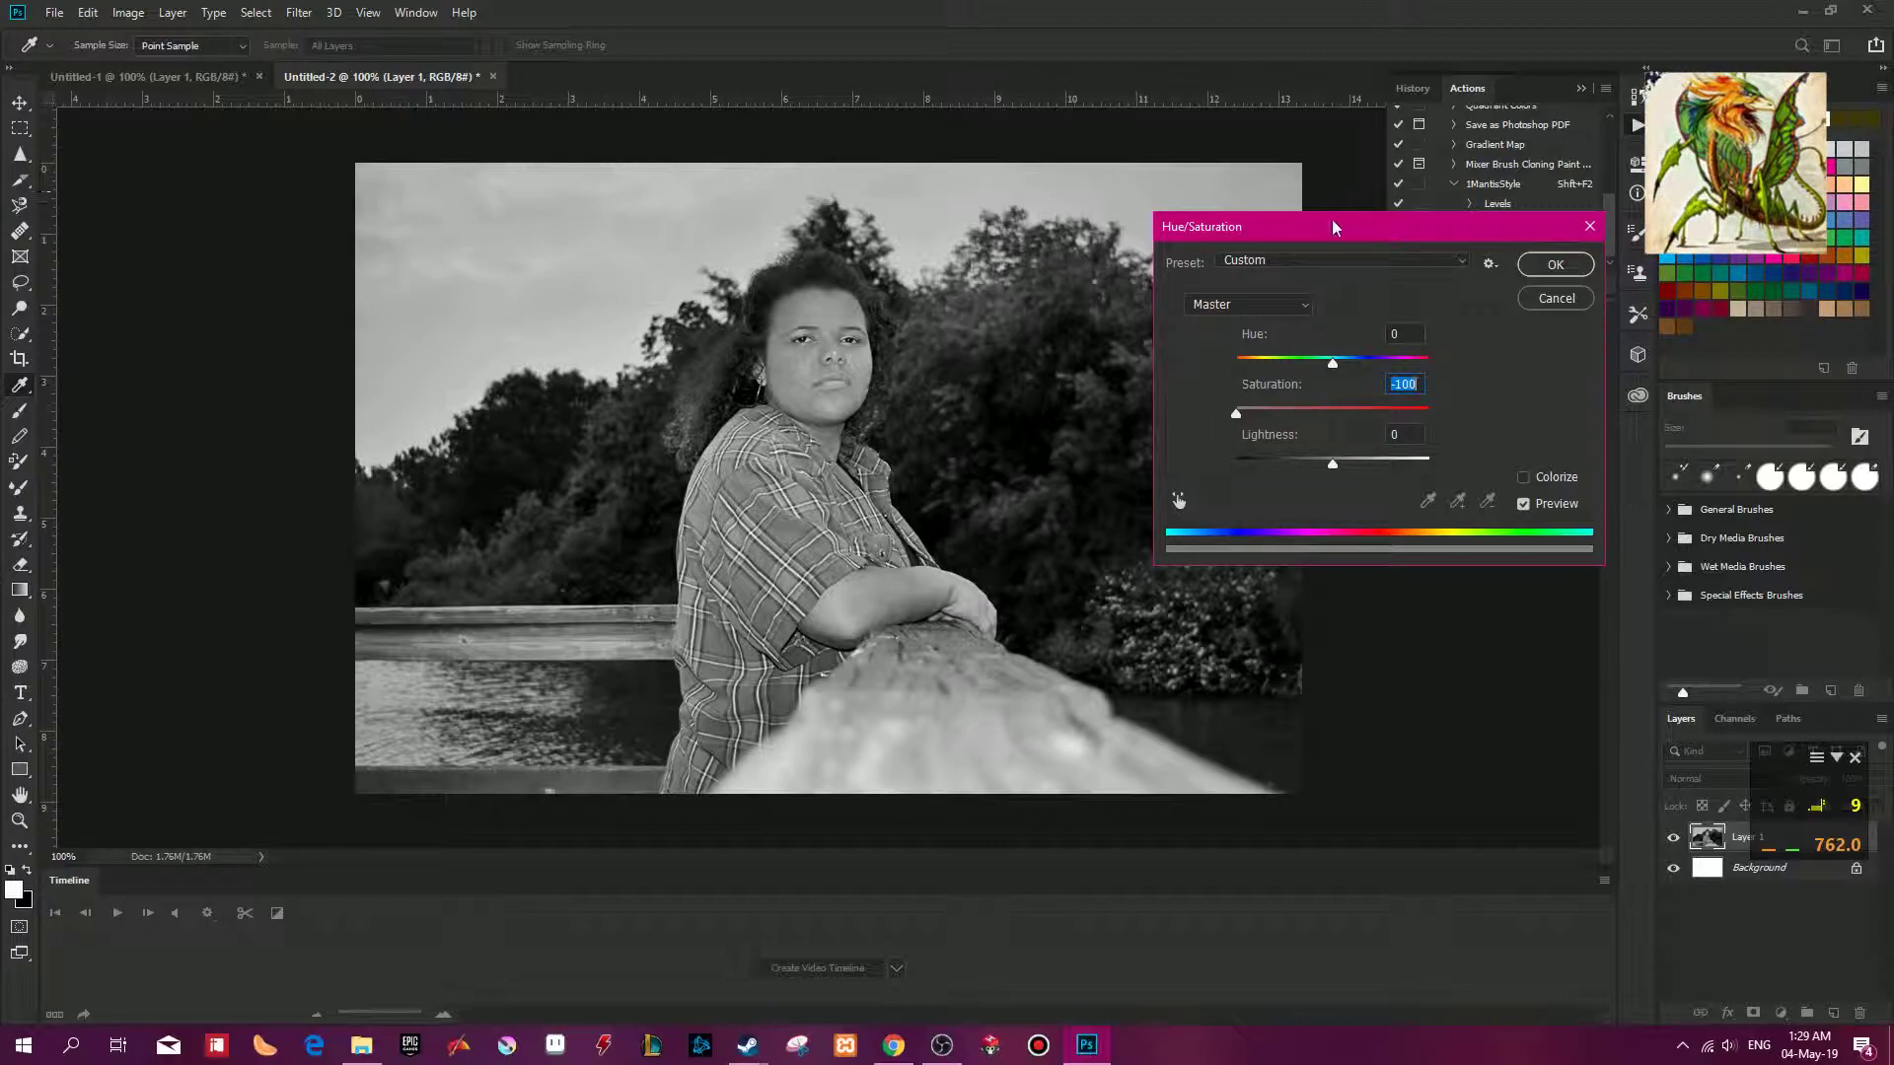
left_click_drag(1332, 226, 1554, 271)
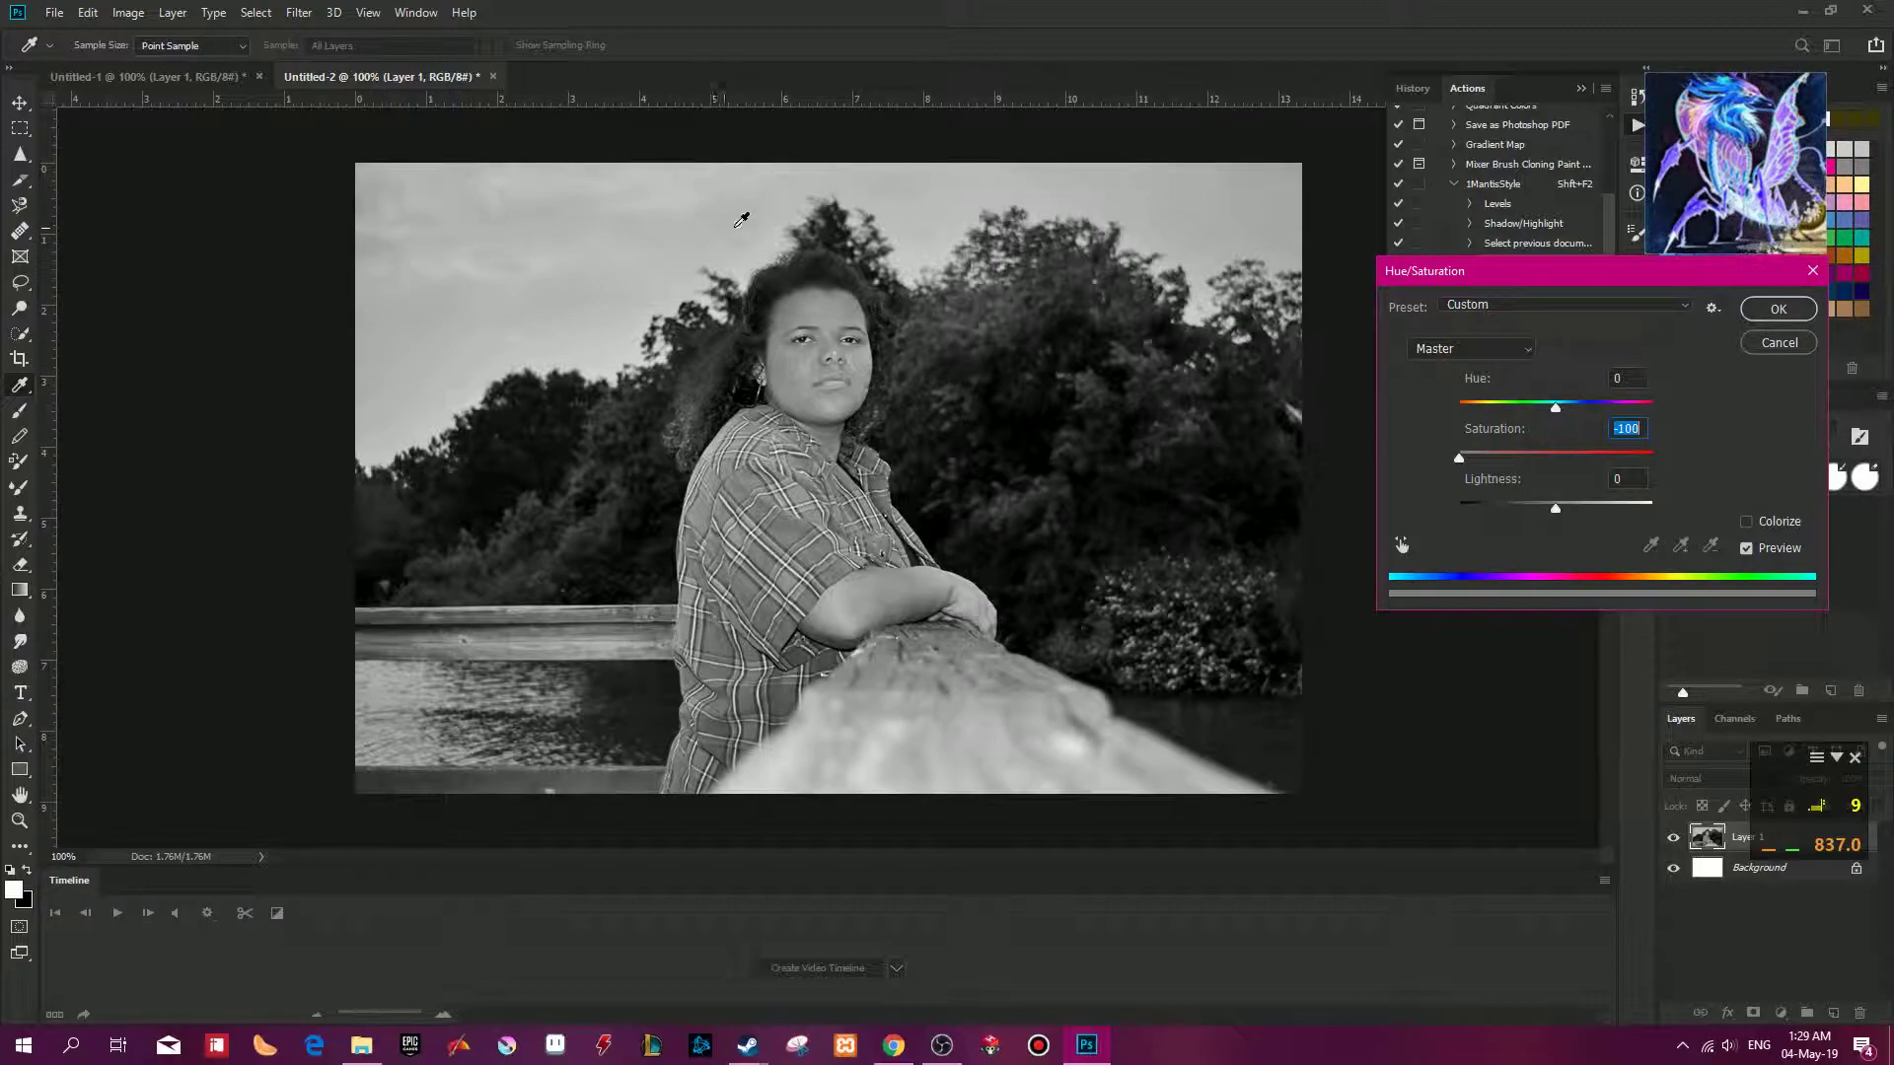
left_click_drag(1542, 456, 1552, 510)
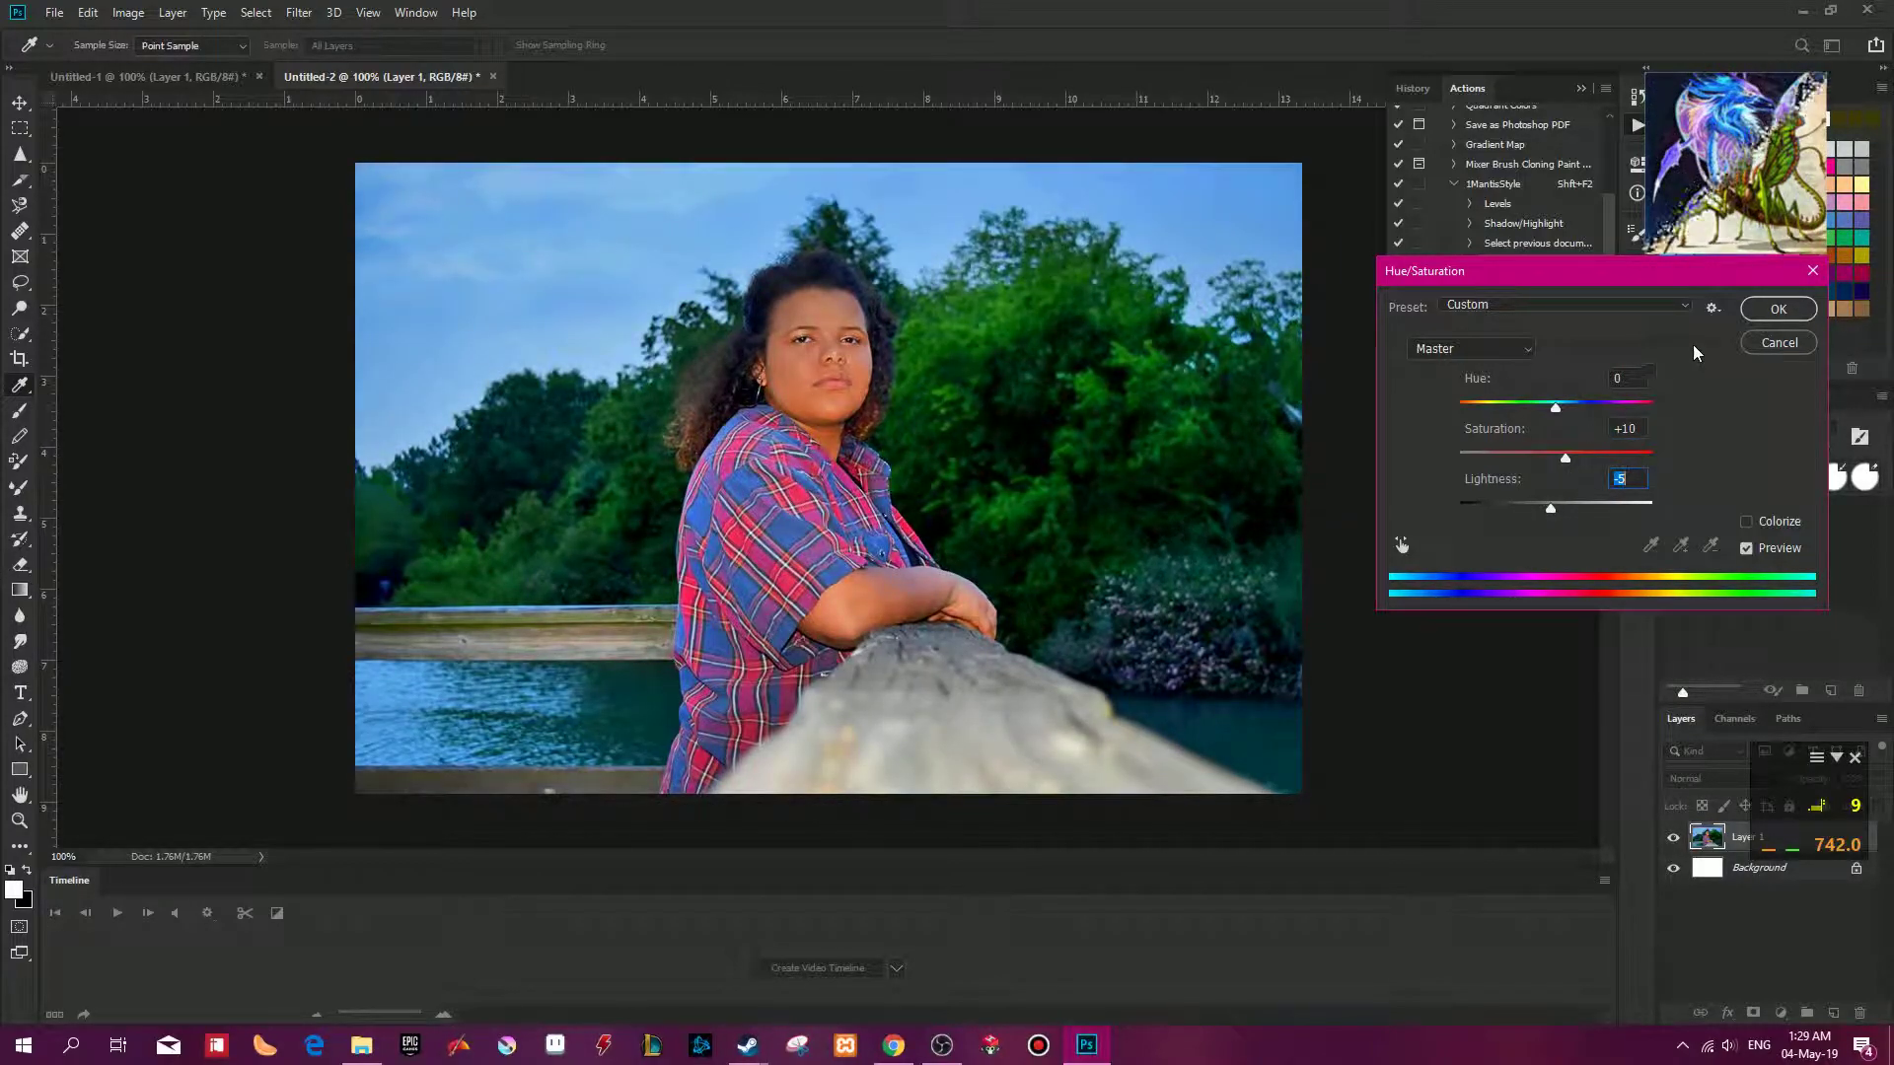
left_click(1778, 309)
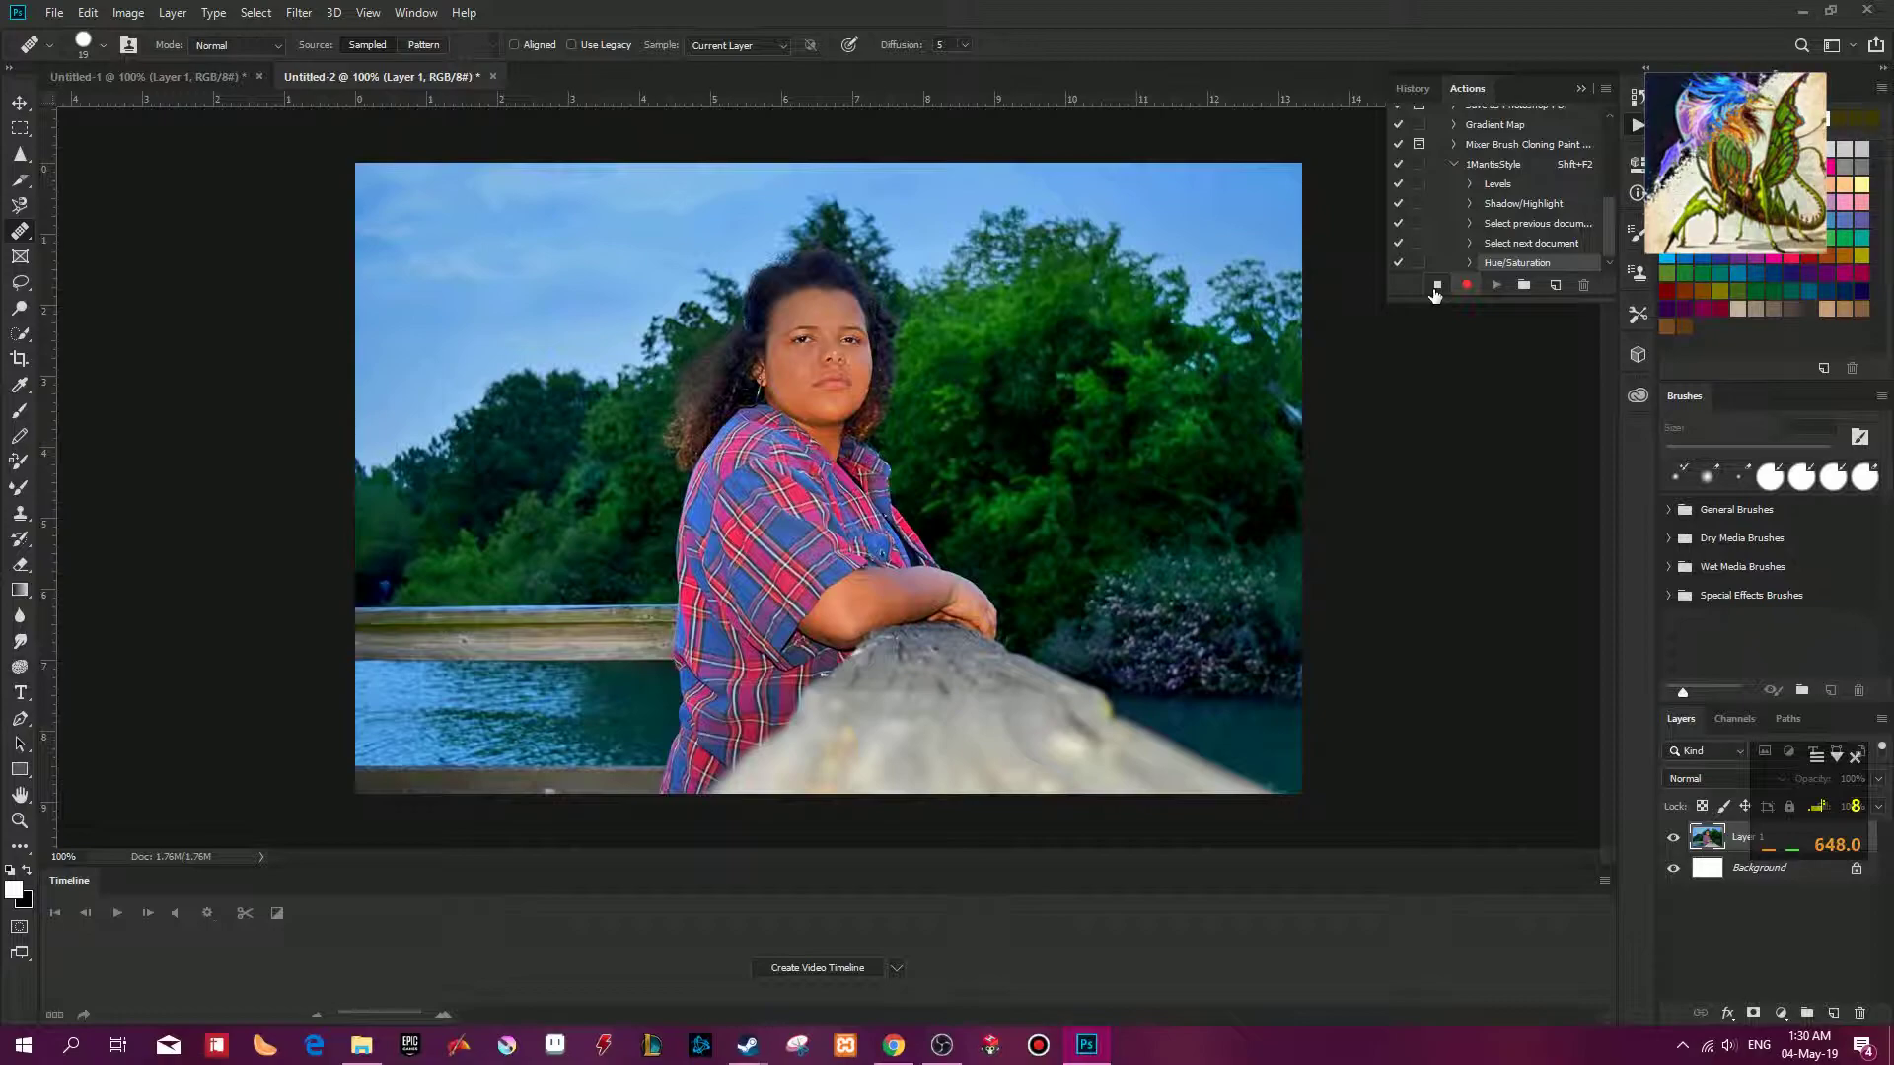
Stop recording, delete the two document-selection steps from the 1MantisStyle action and collapse the action.
left_click(1436, 286)
left_click(1545, 243)
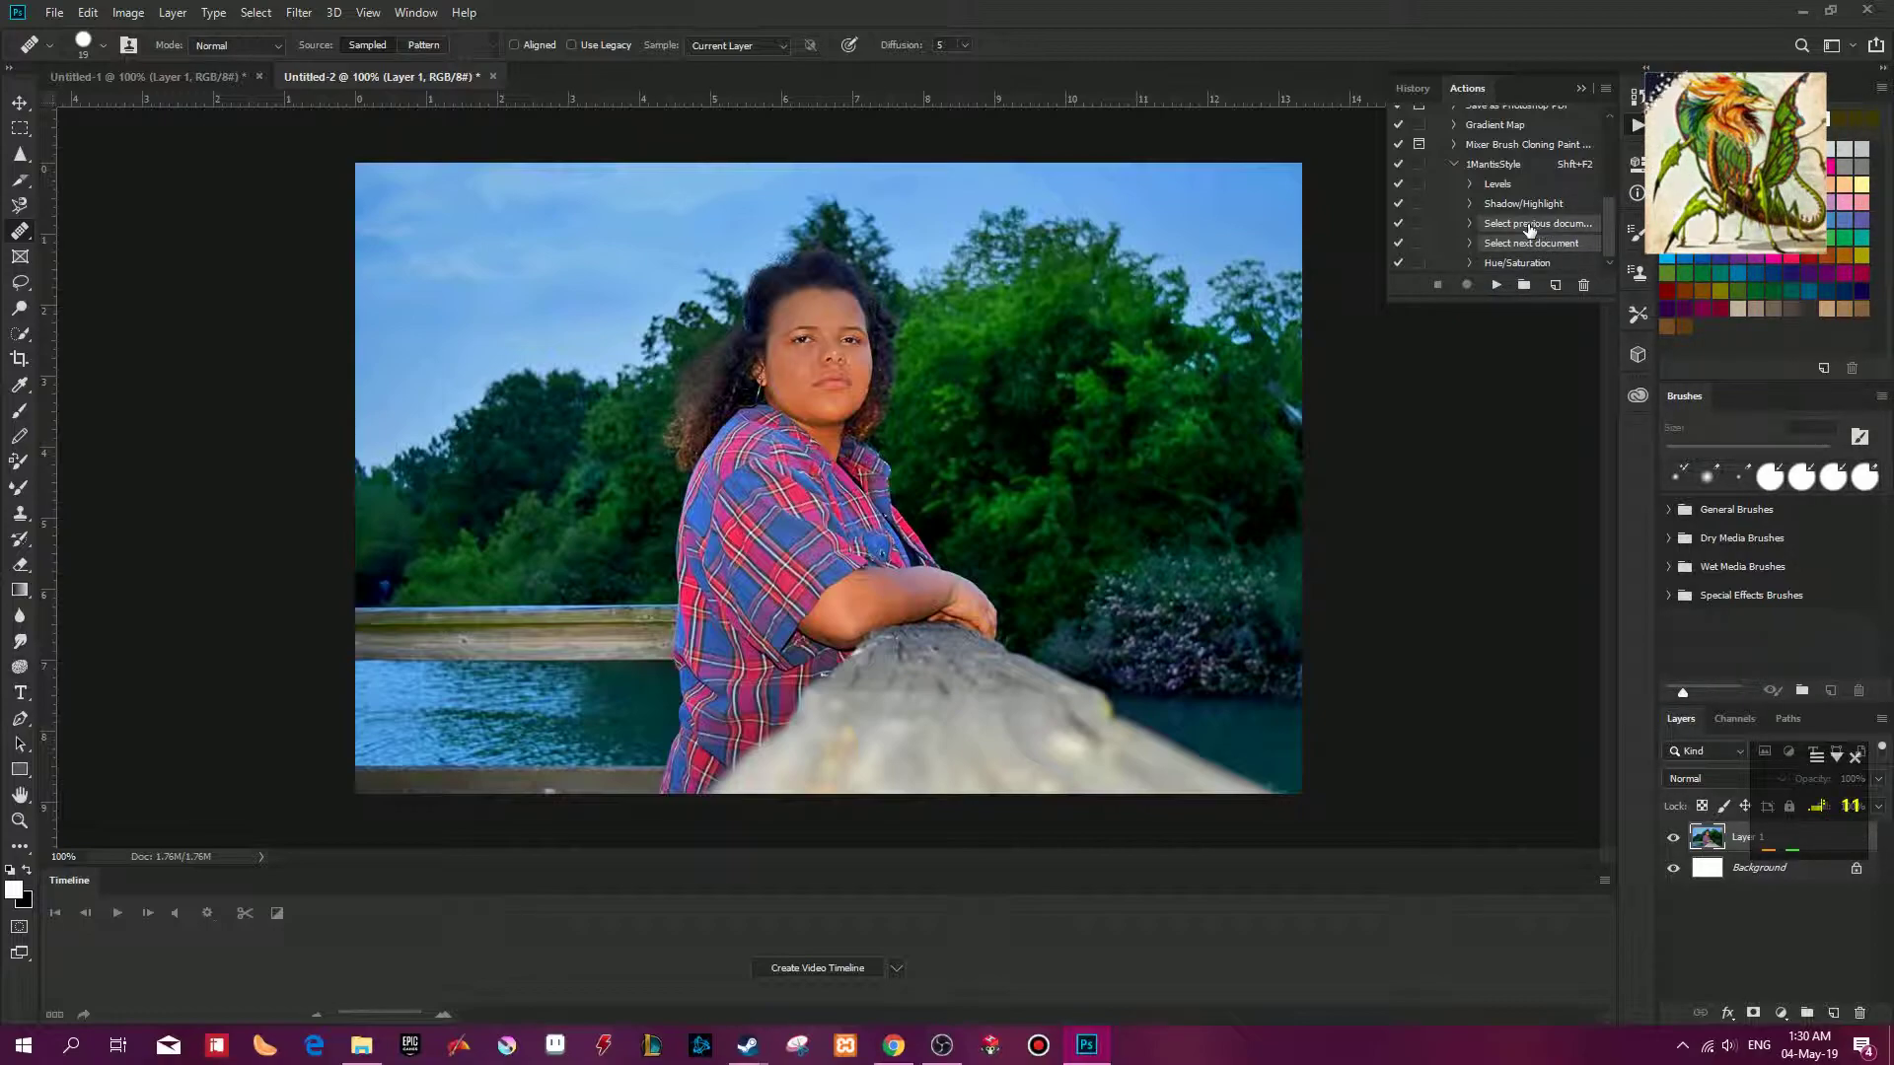
left_click_drag(1529, 230, 1584, 286)
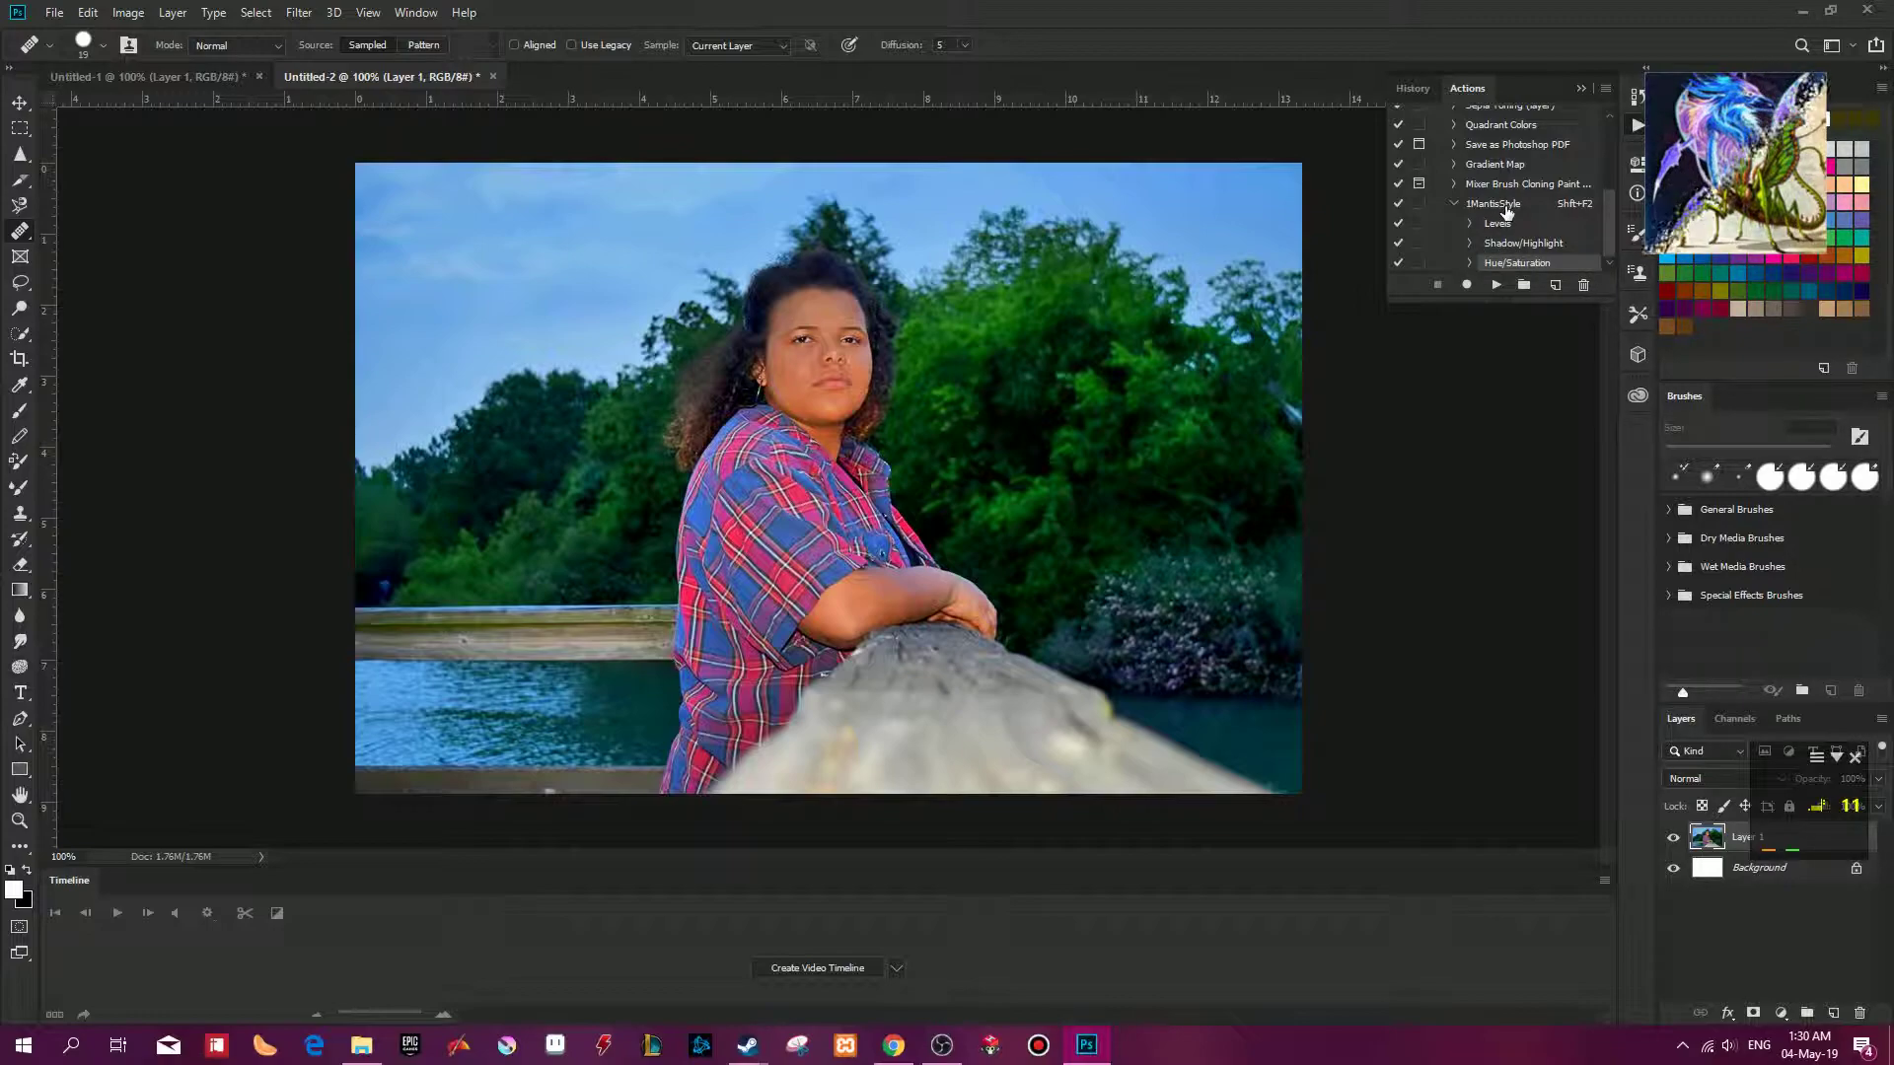
left_click(1454, 204)
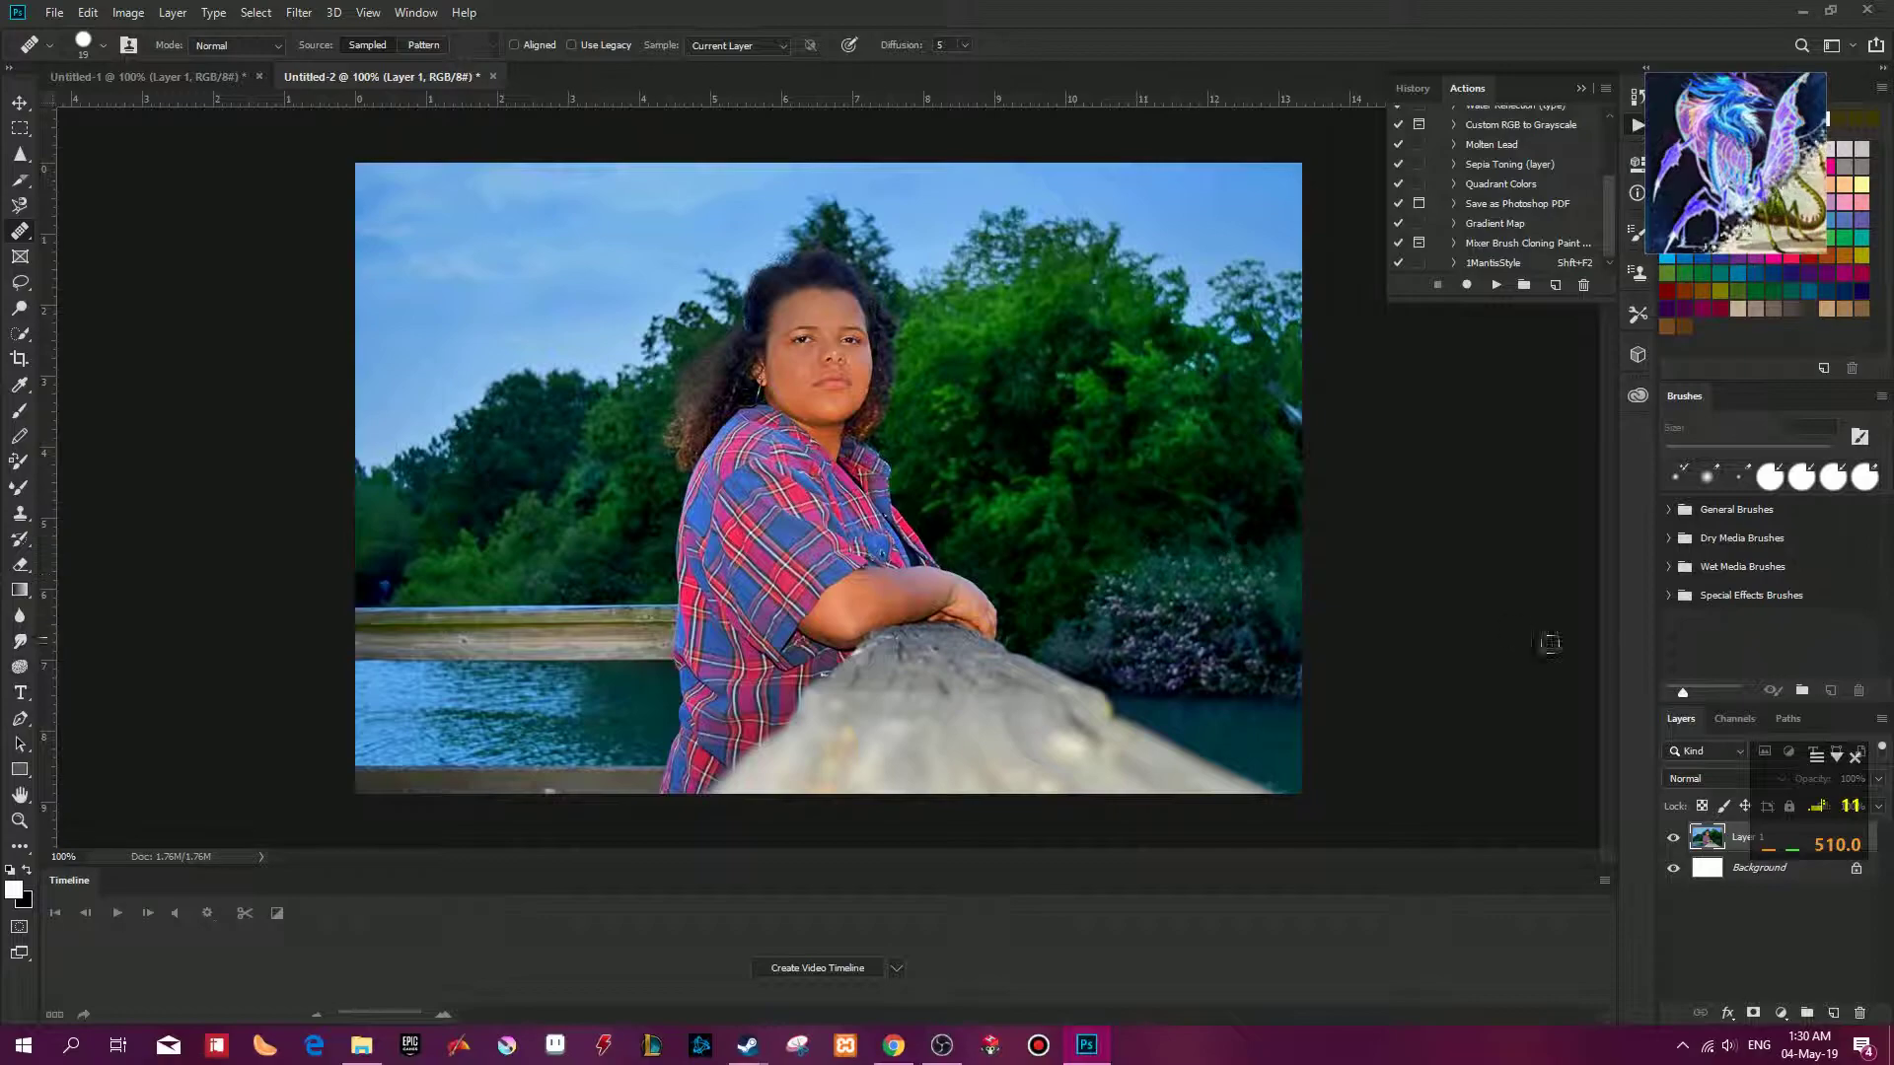
Copy the whole edited Untitled-2 photo, switch to Chrome and post it as a comment on the original Facebook photo.
key("ctrl+a")
left_click(894, 1057)
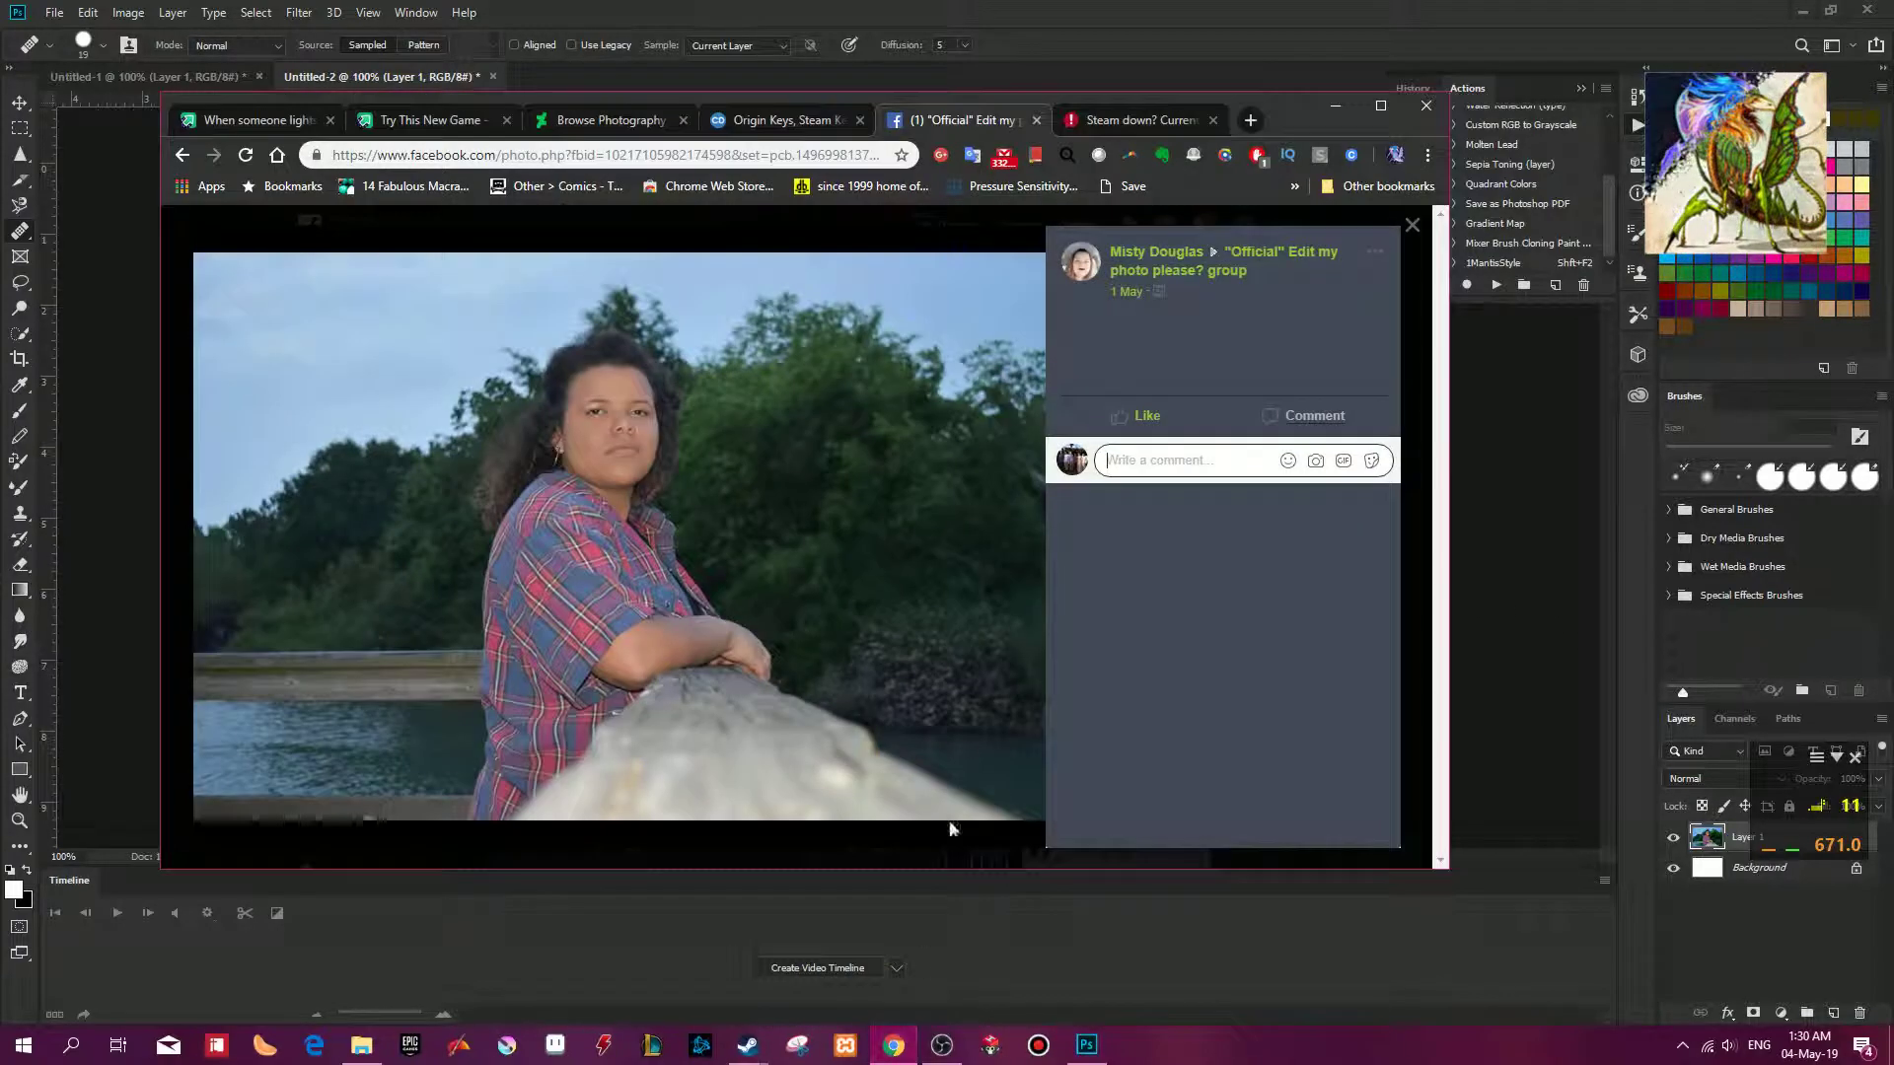
left_click(1208, 462)
key("ctrl+v")
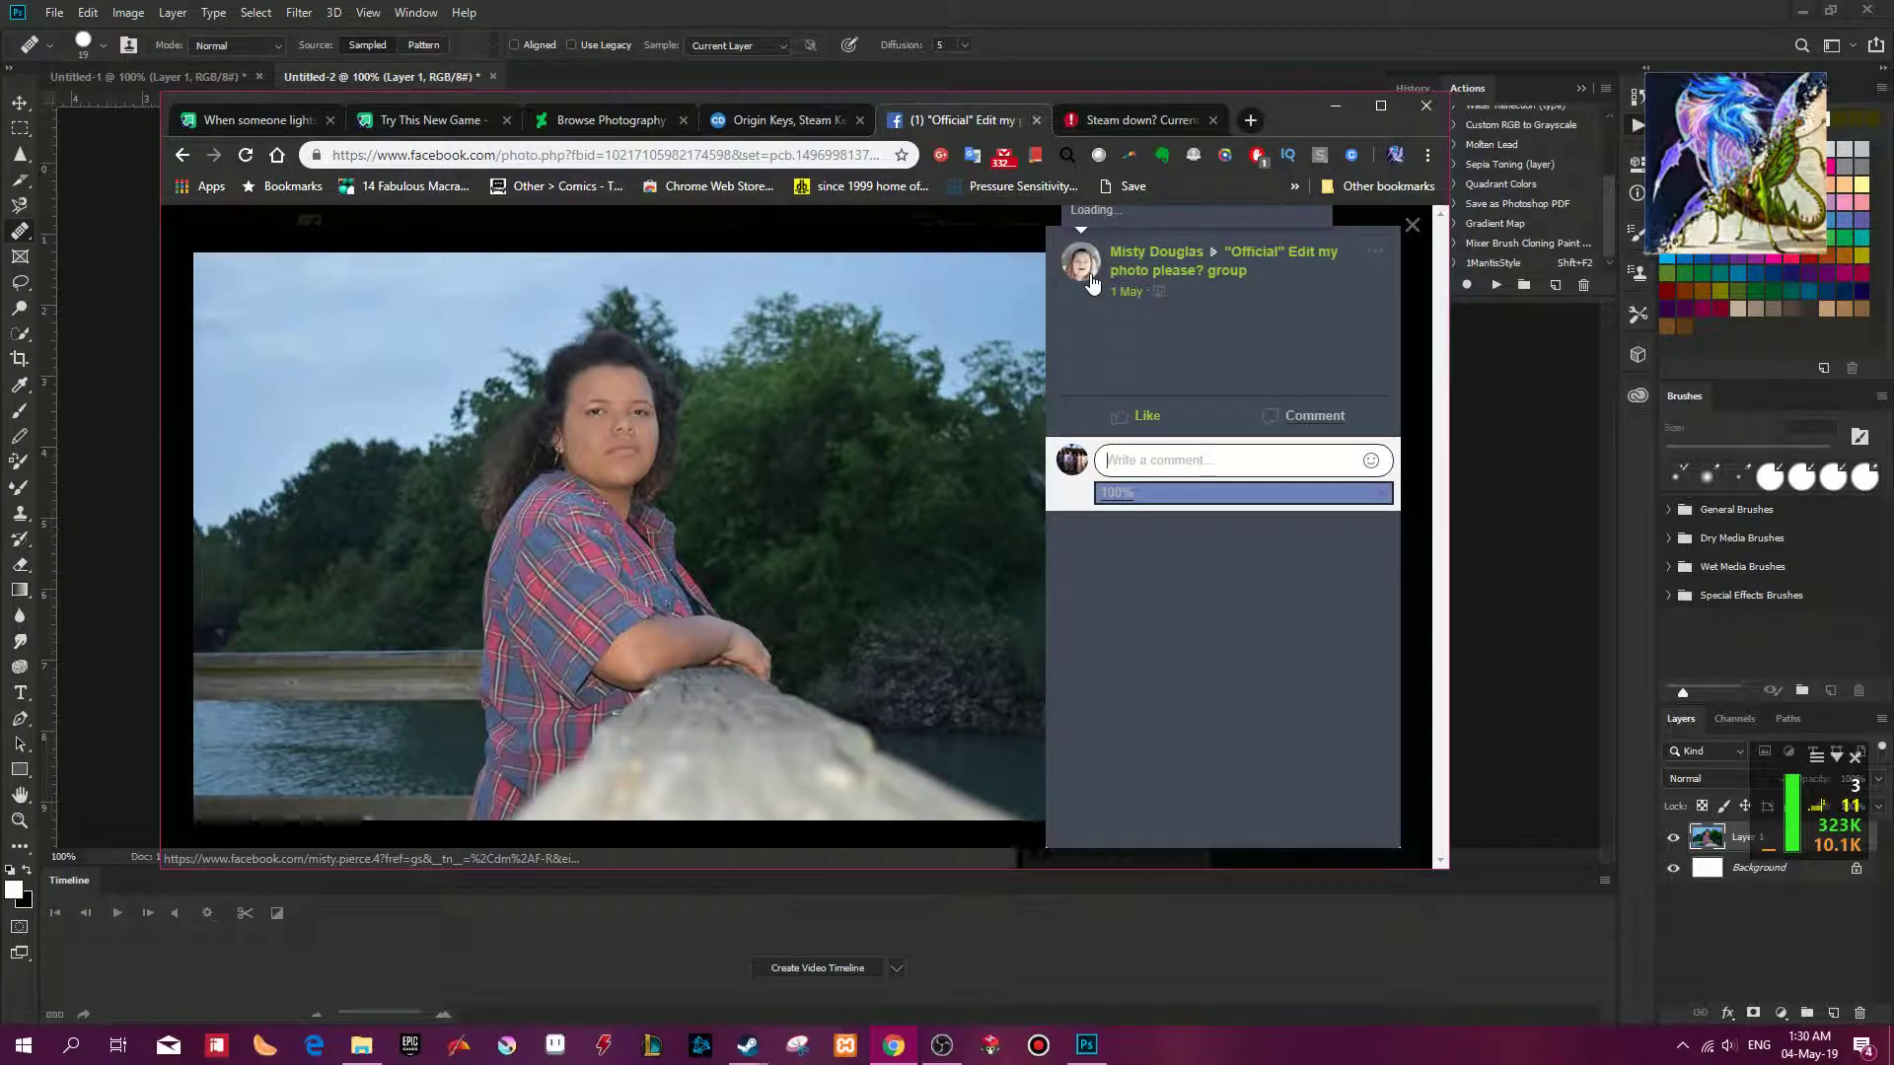
mouse_move(1092, 284)
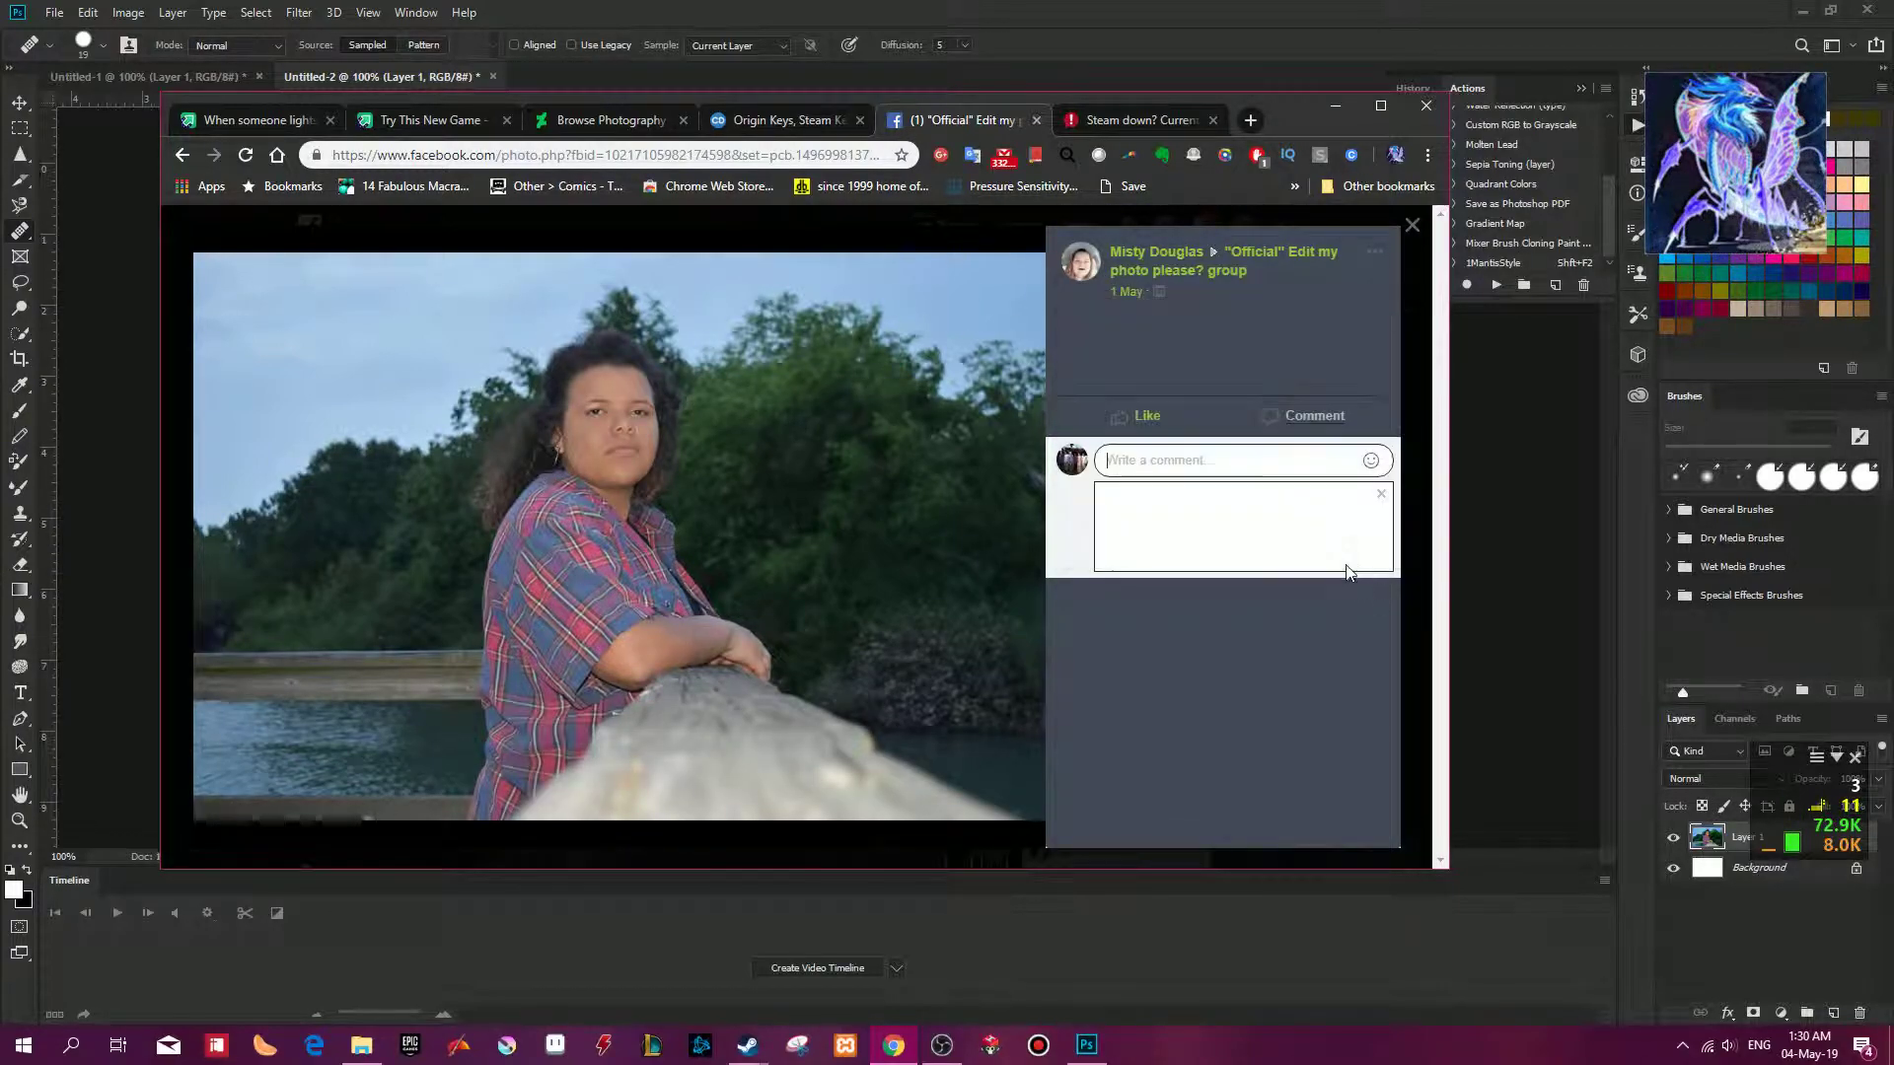
key("Return")
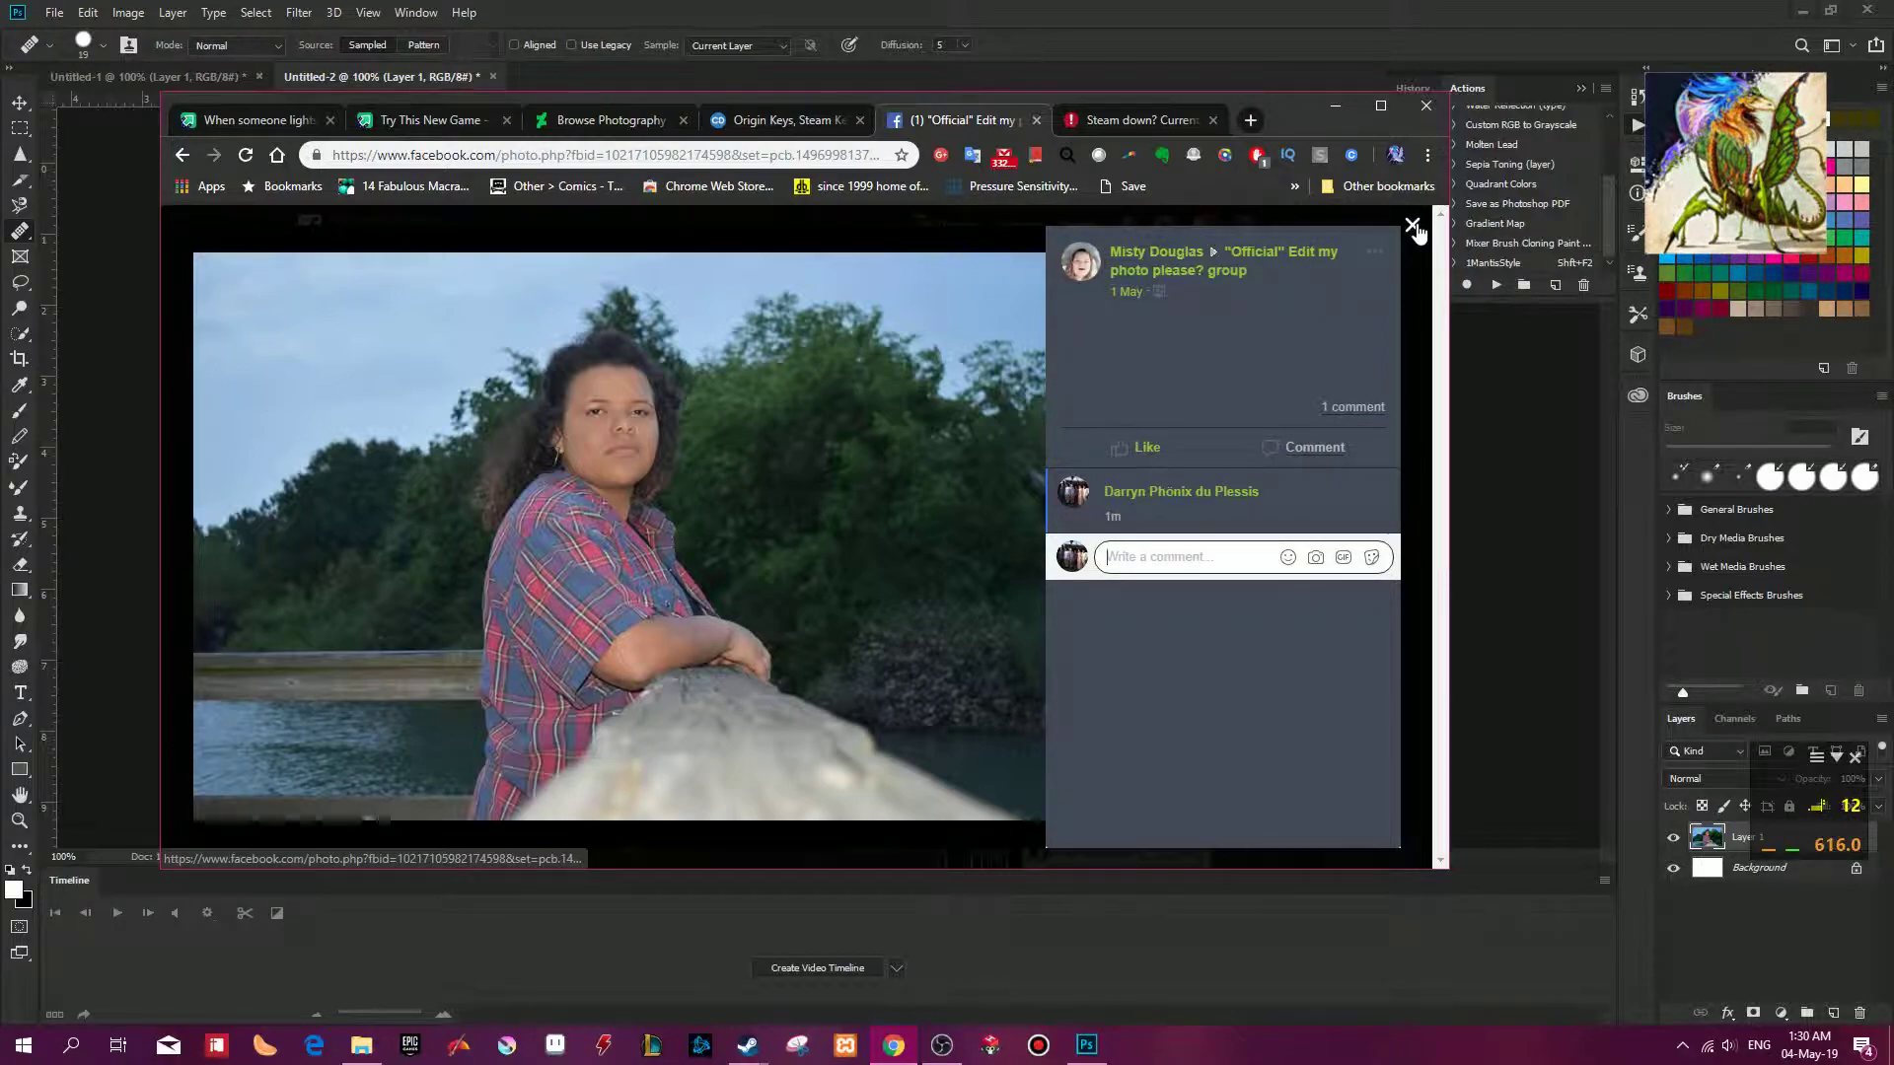
Go to the next photo of the Facebook post and copy the image of the woman standing by the railing.
left_click(1011, 540)
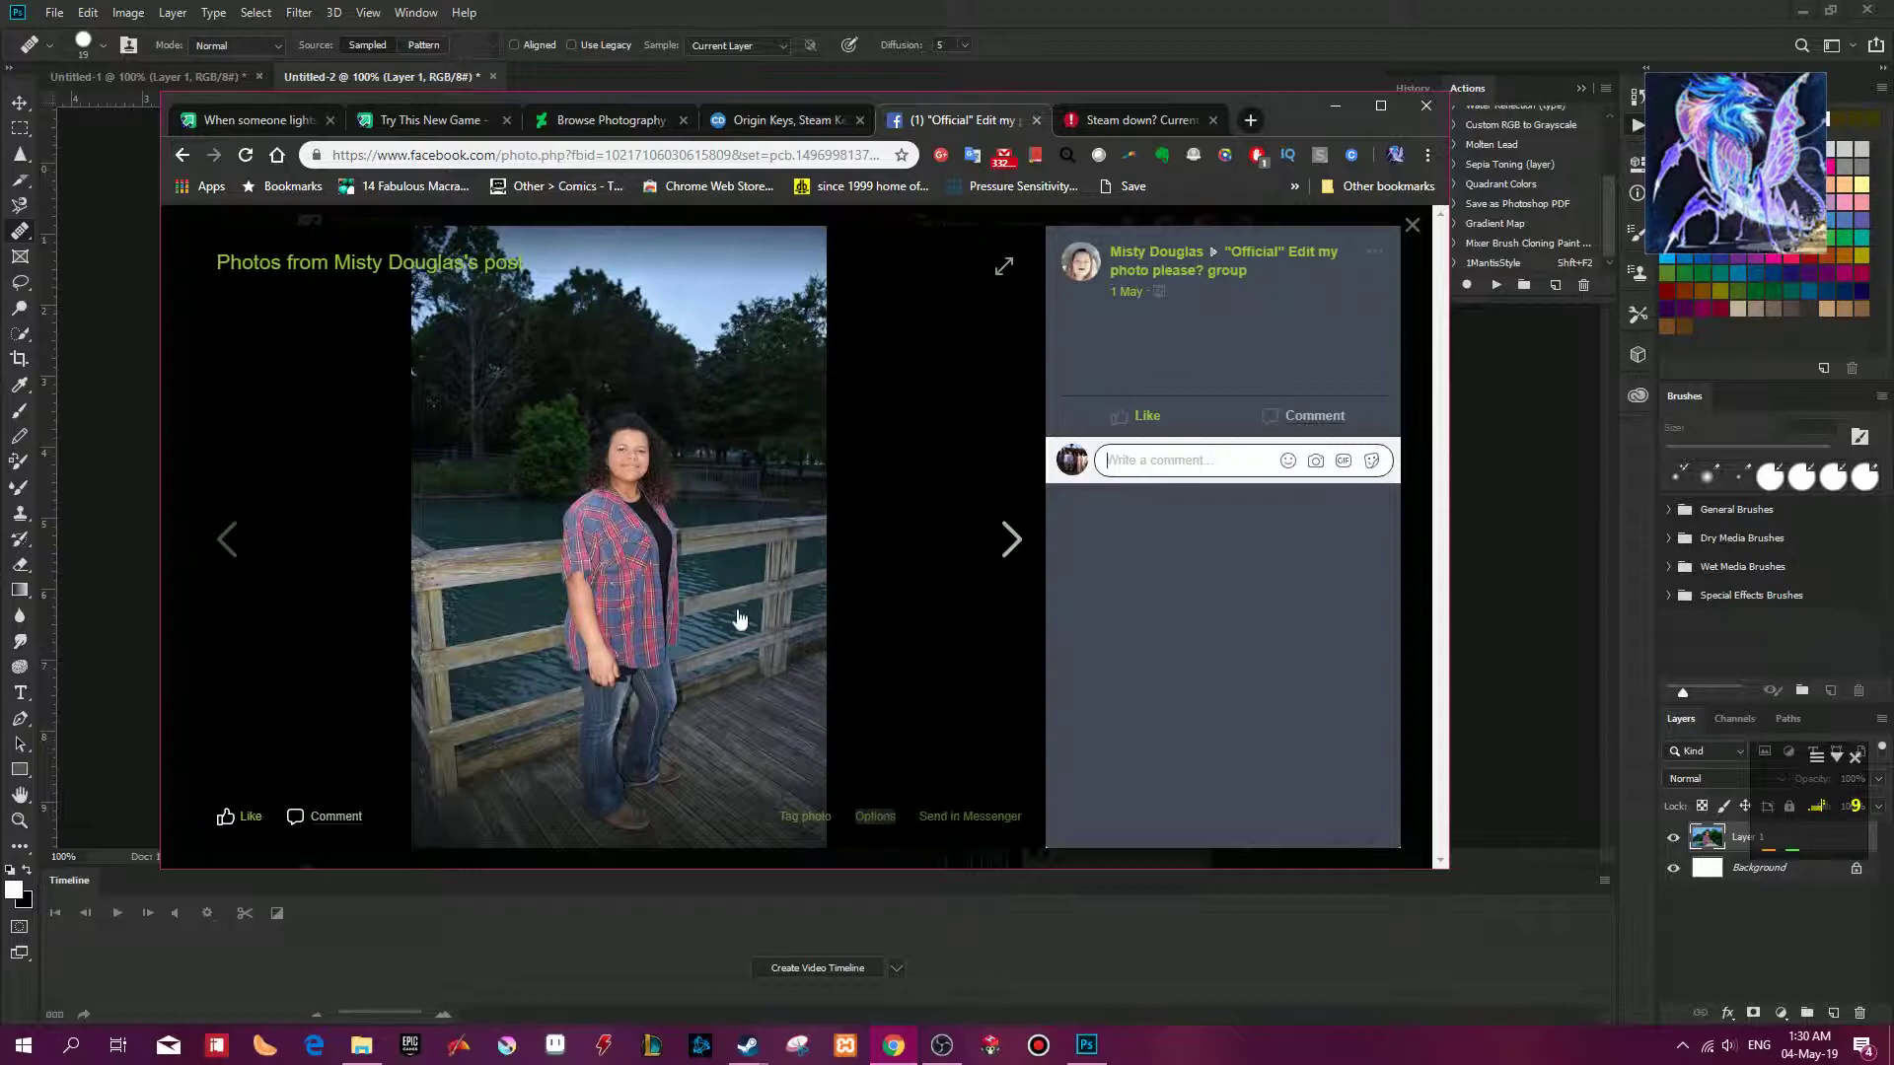
right_click(608, 343)
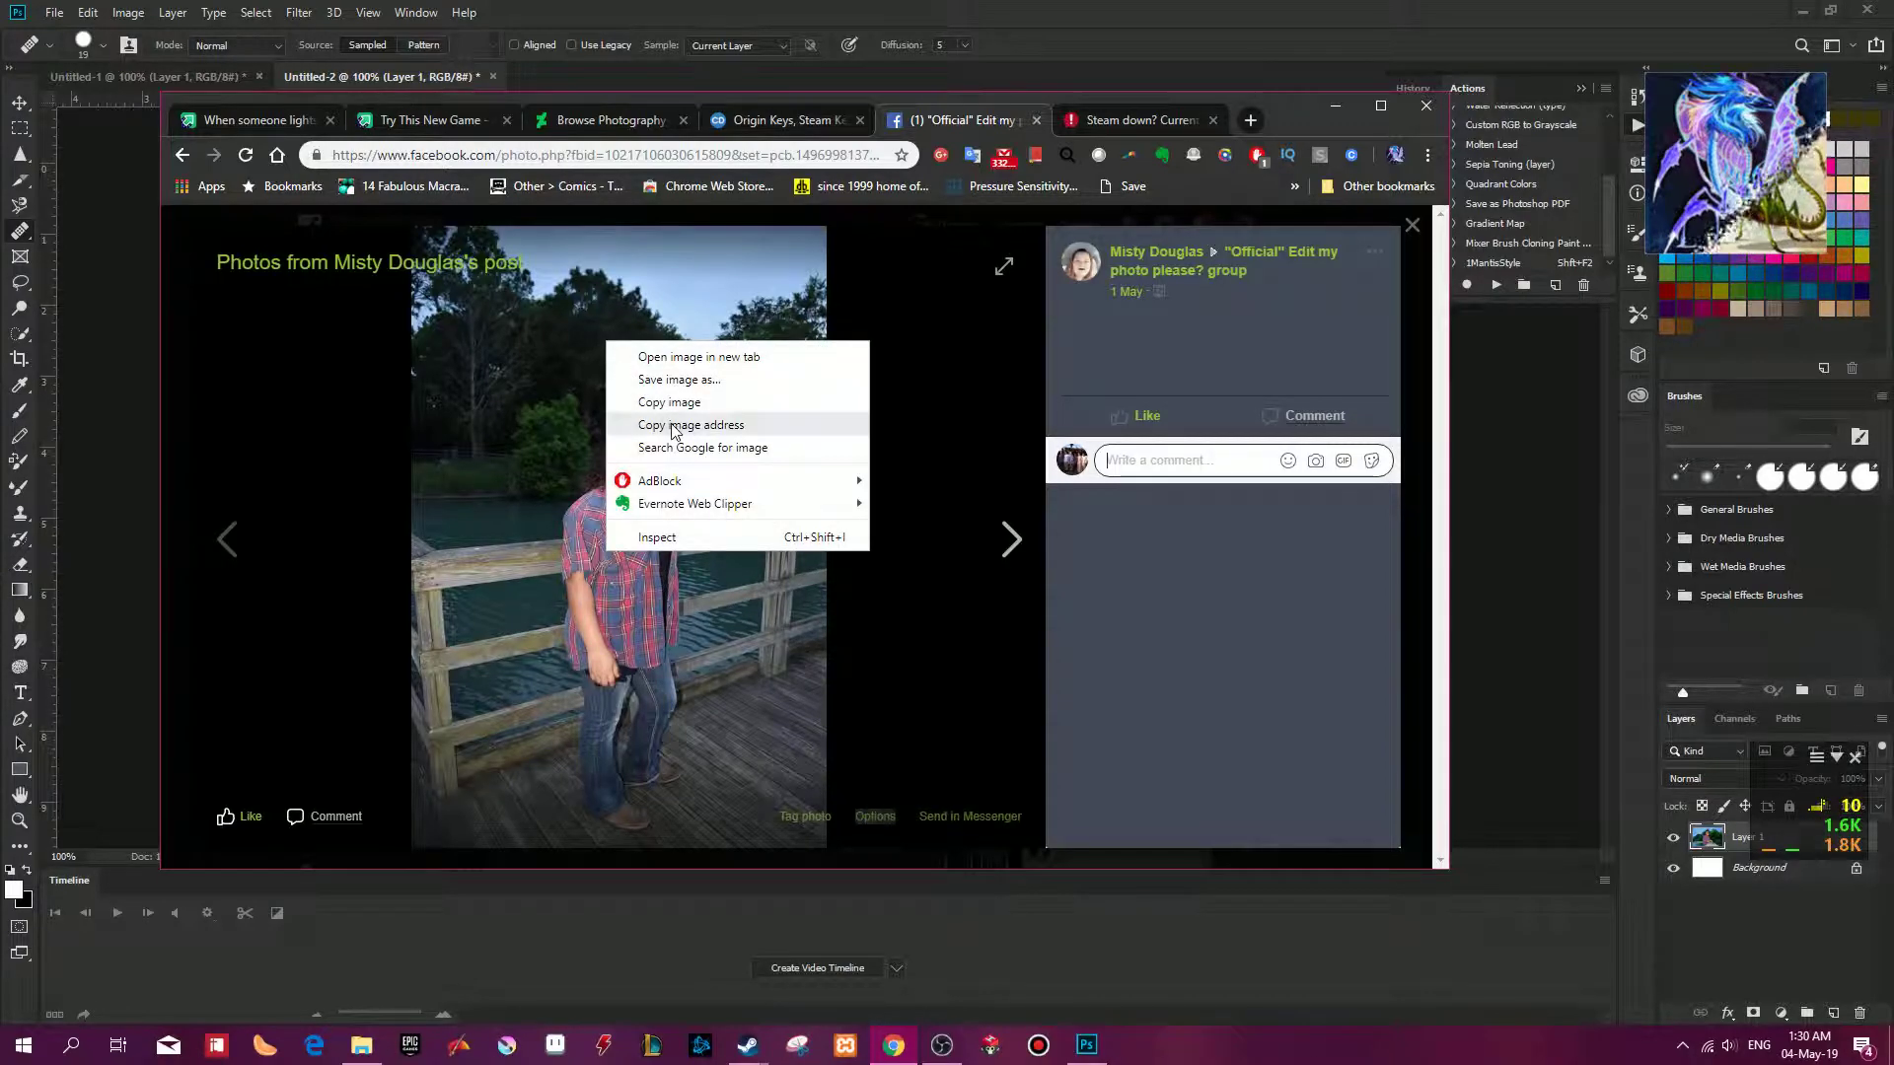
left_click(671, 402)
Switch back to Photoshop, create a new document and paste the copied railing photo into it.
left_click(1075, 75)
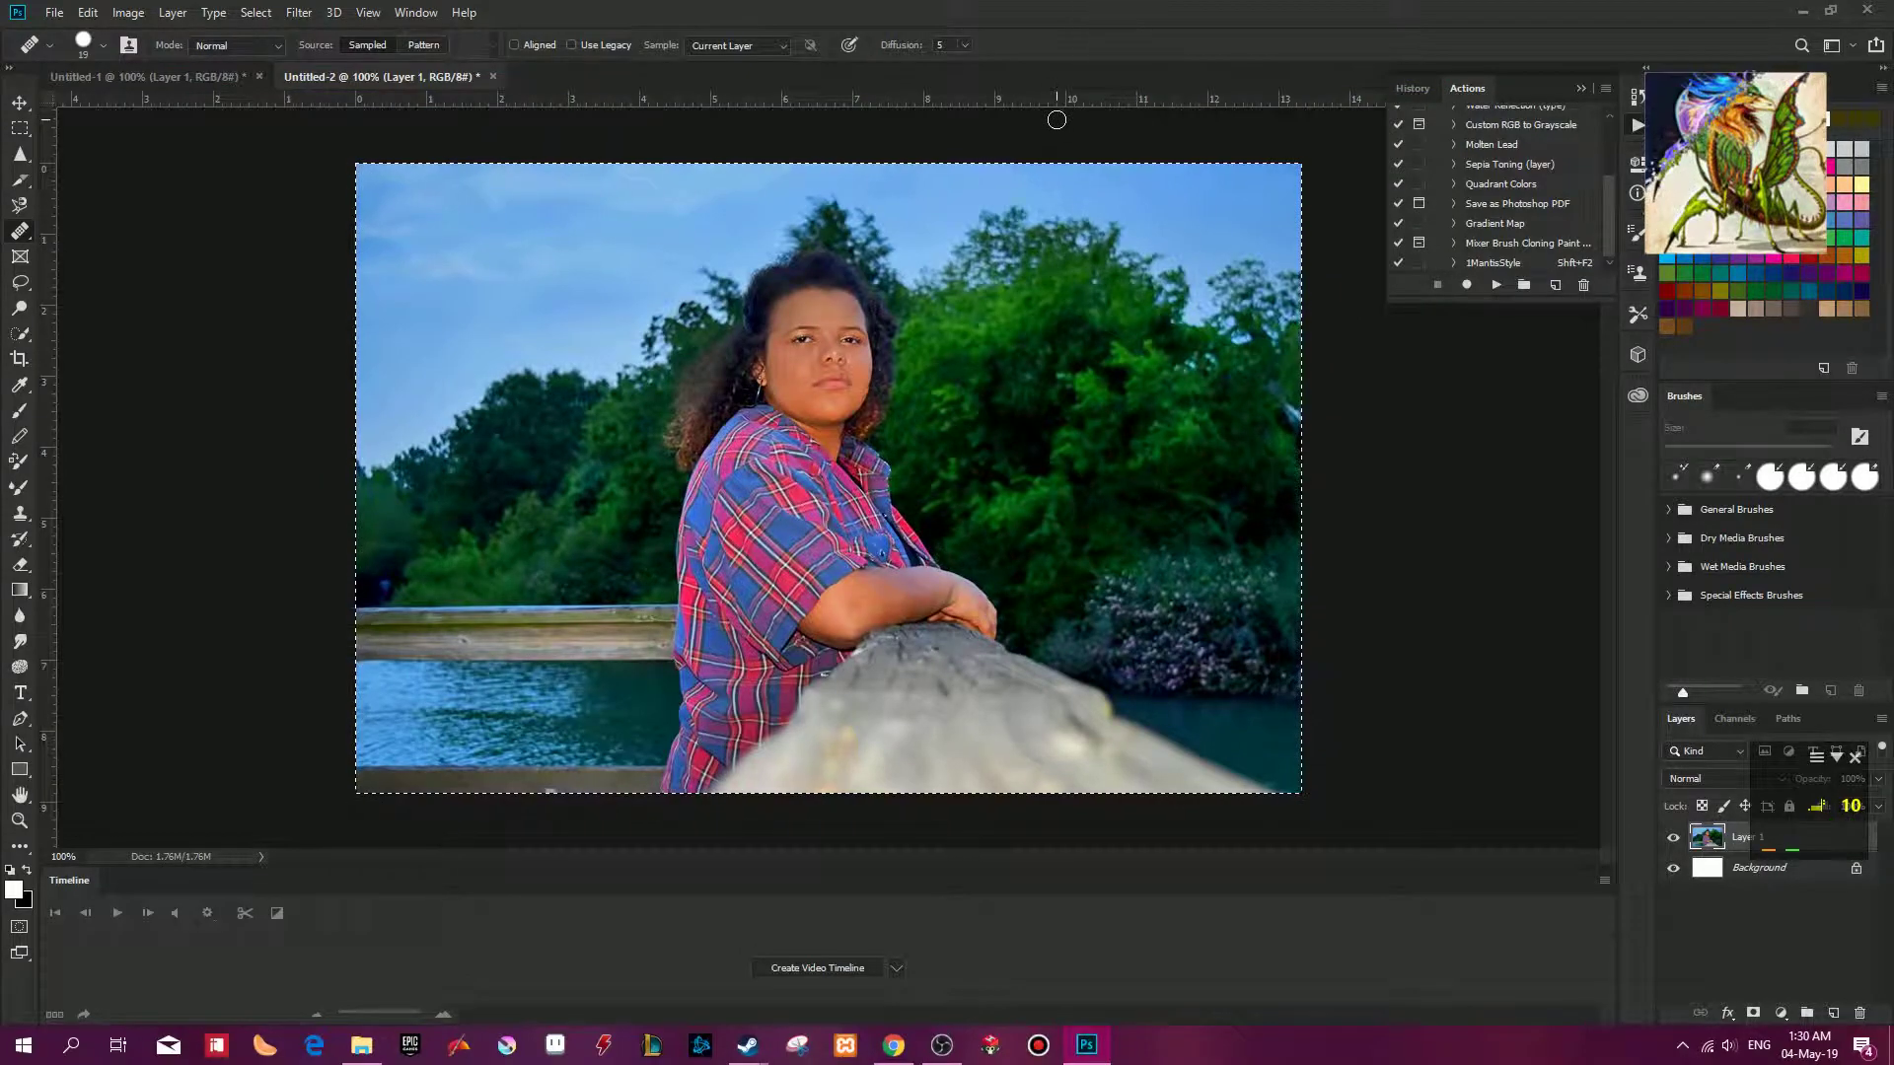
key("ctrl+n")
left_click(1139, 239)
key("ctrl+v")
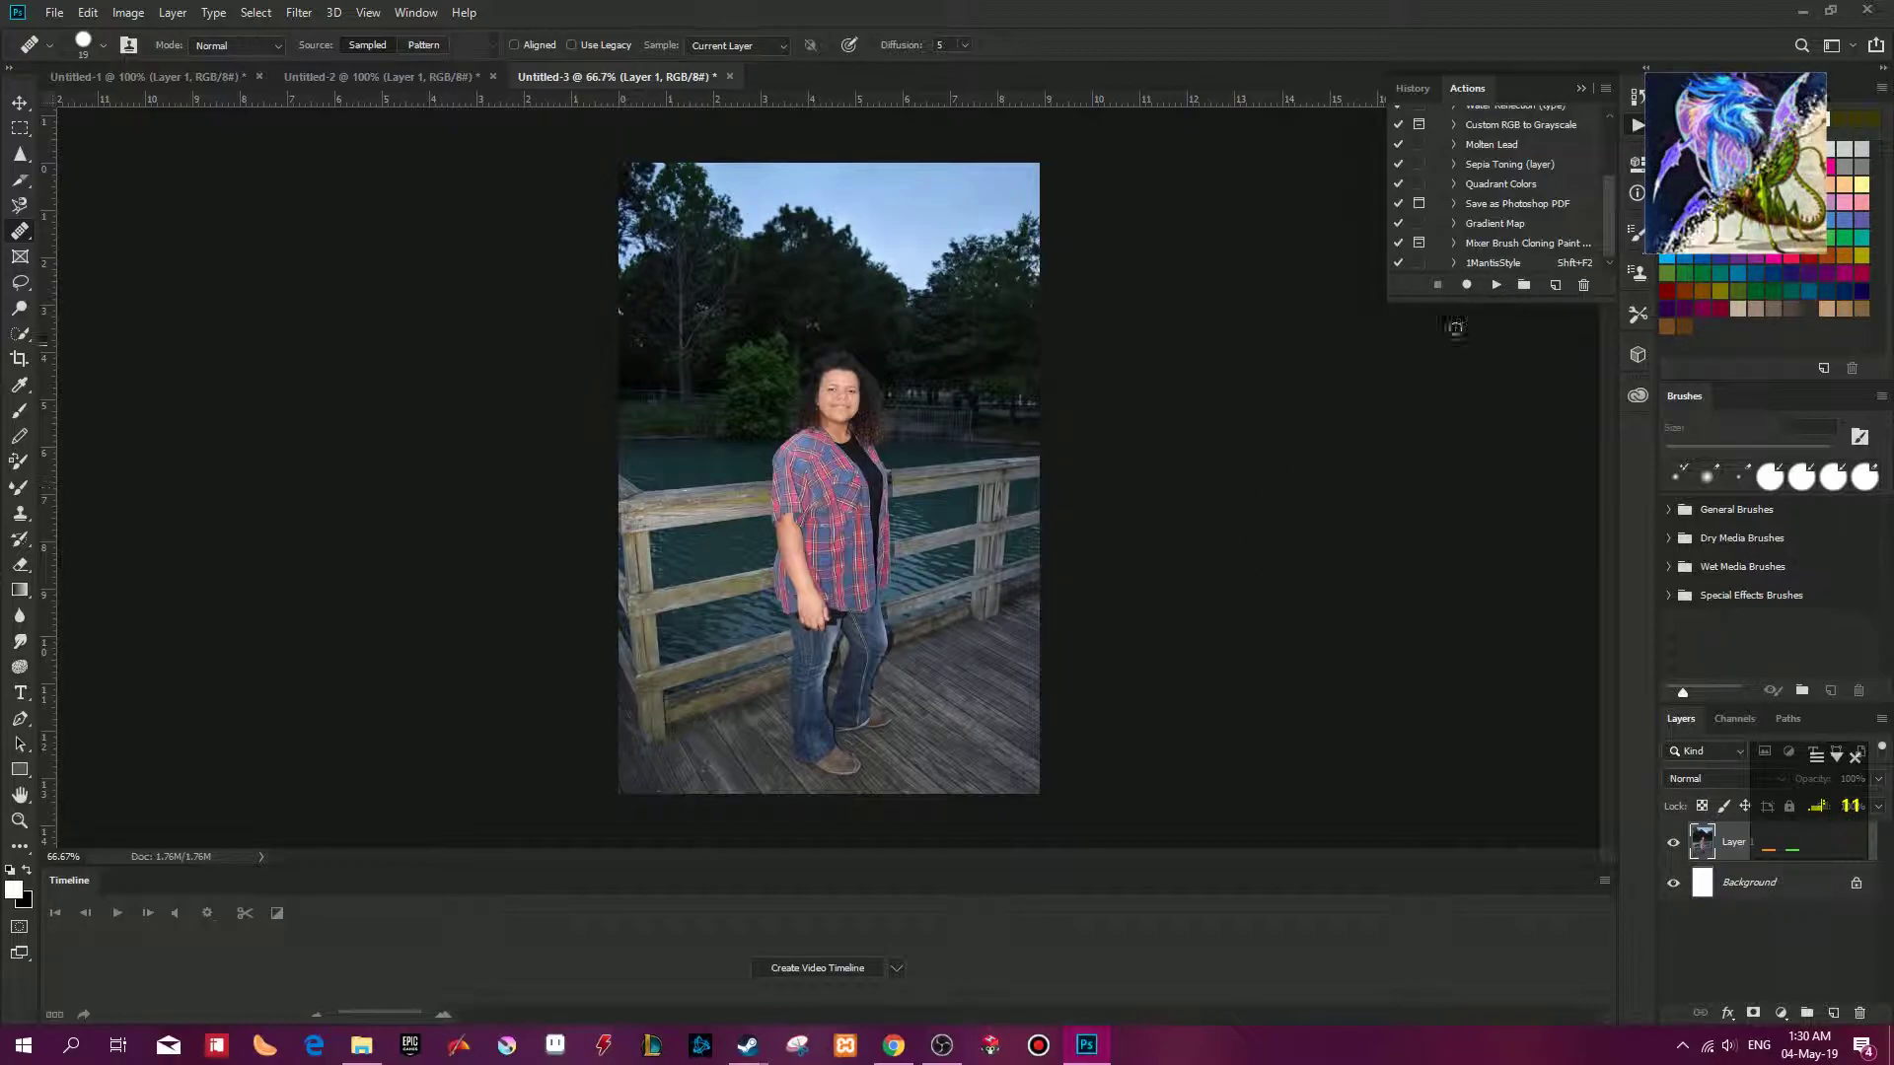
Play the 1MantisStyle action on the Untitled-3 photo, and check the result up close and its history.
left_click(1496, 284)
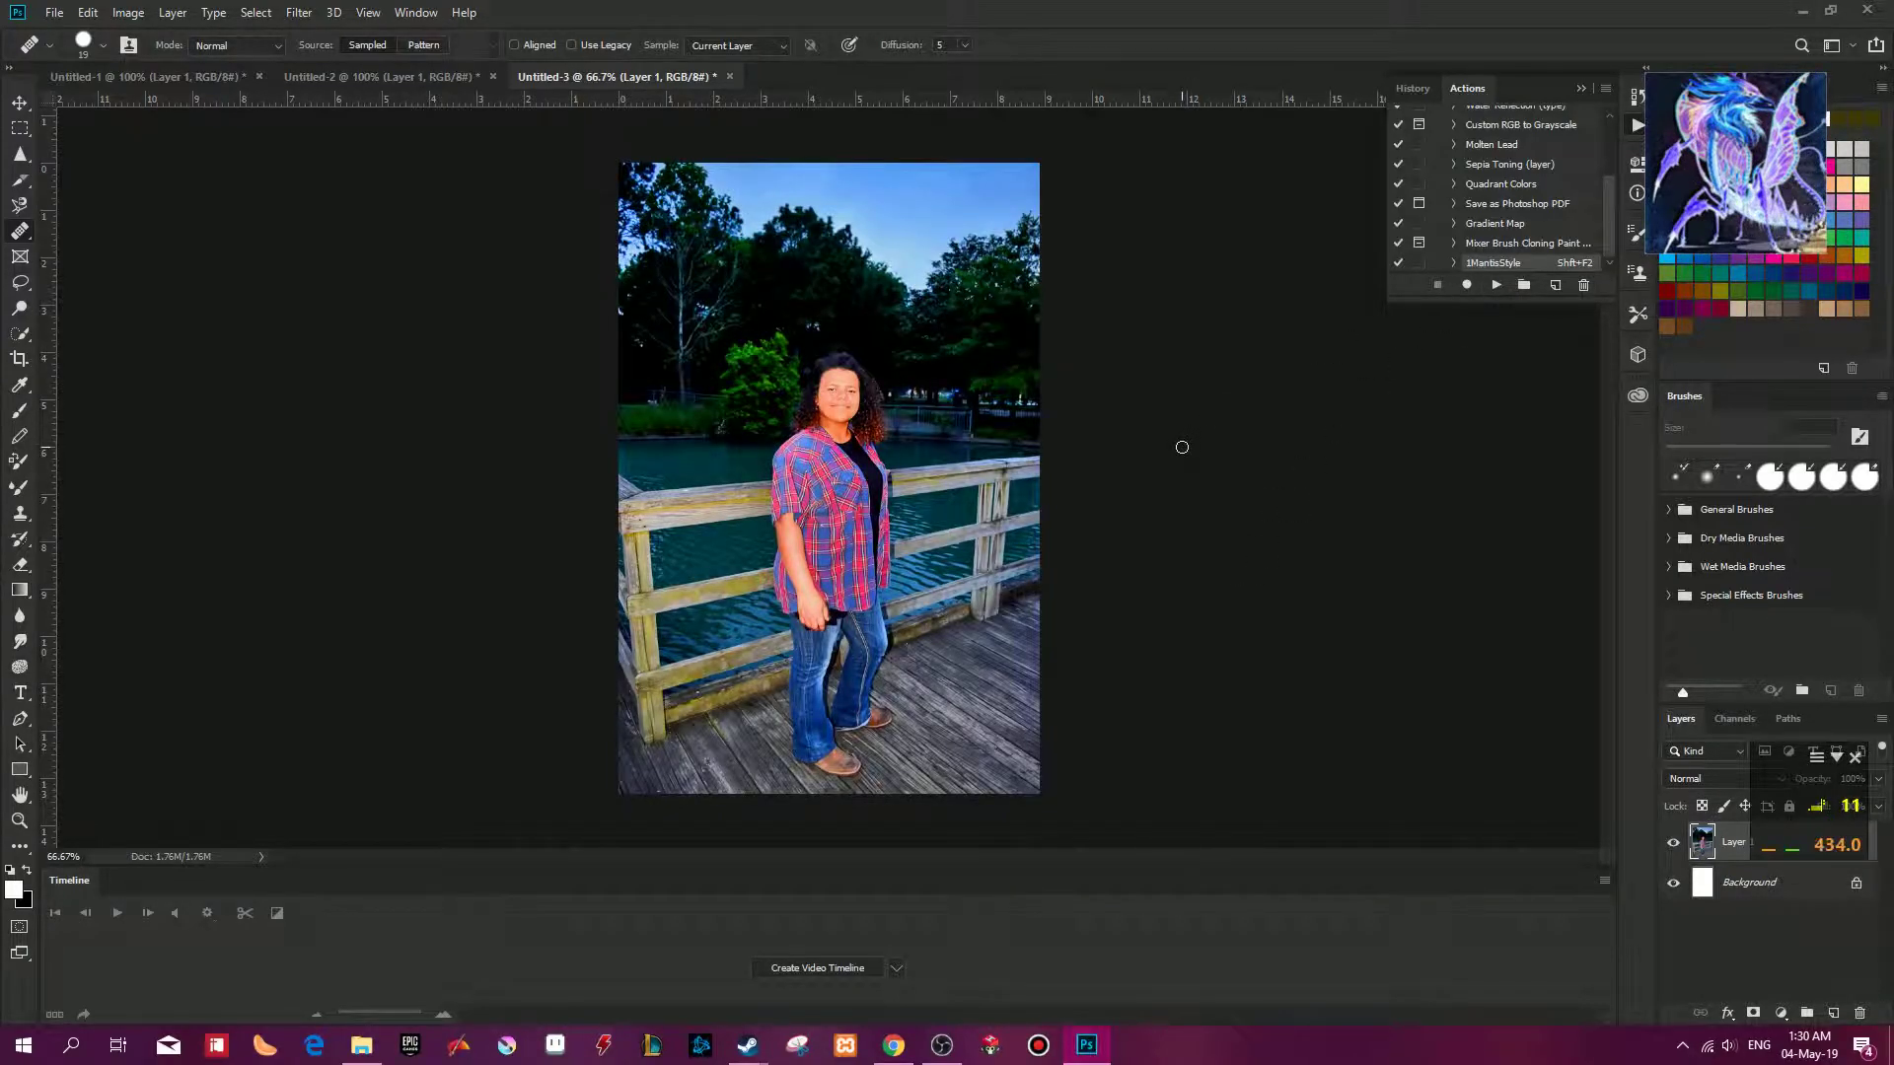
key("ctrl+plus")
key("ctrl+plus")
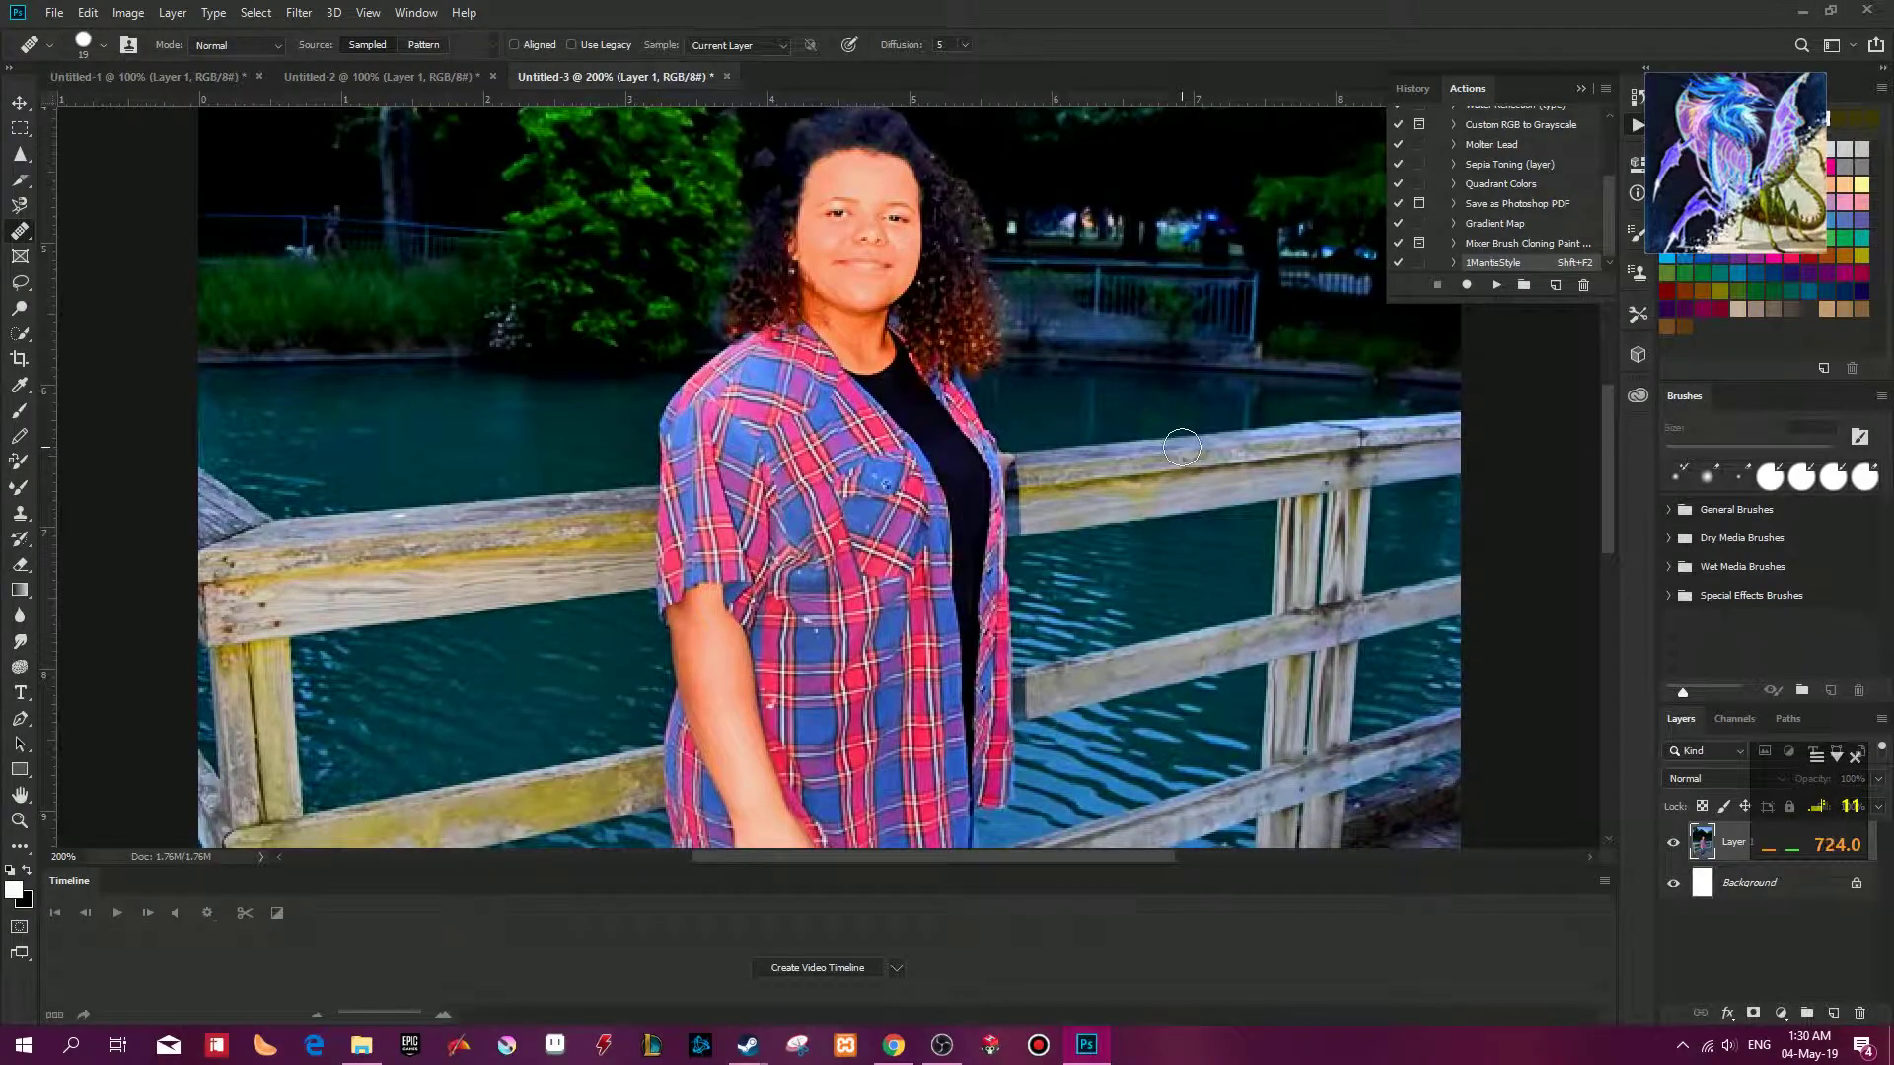
key("ctrl+minus")
left_click_drag(1158, 440, 873, 321)
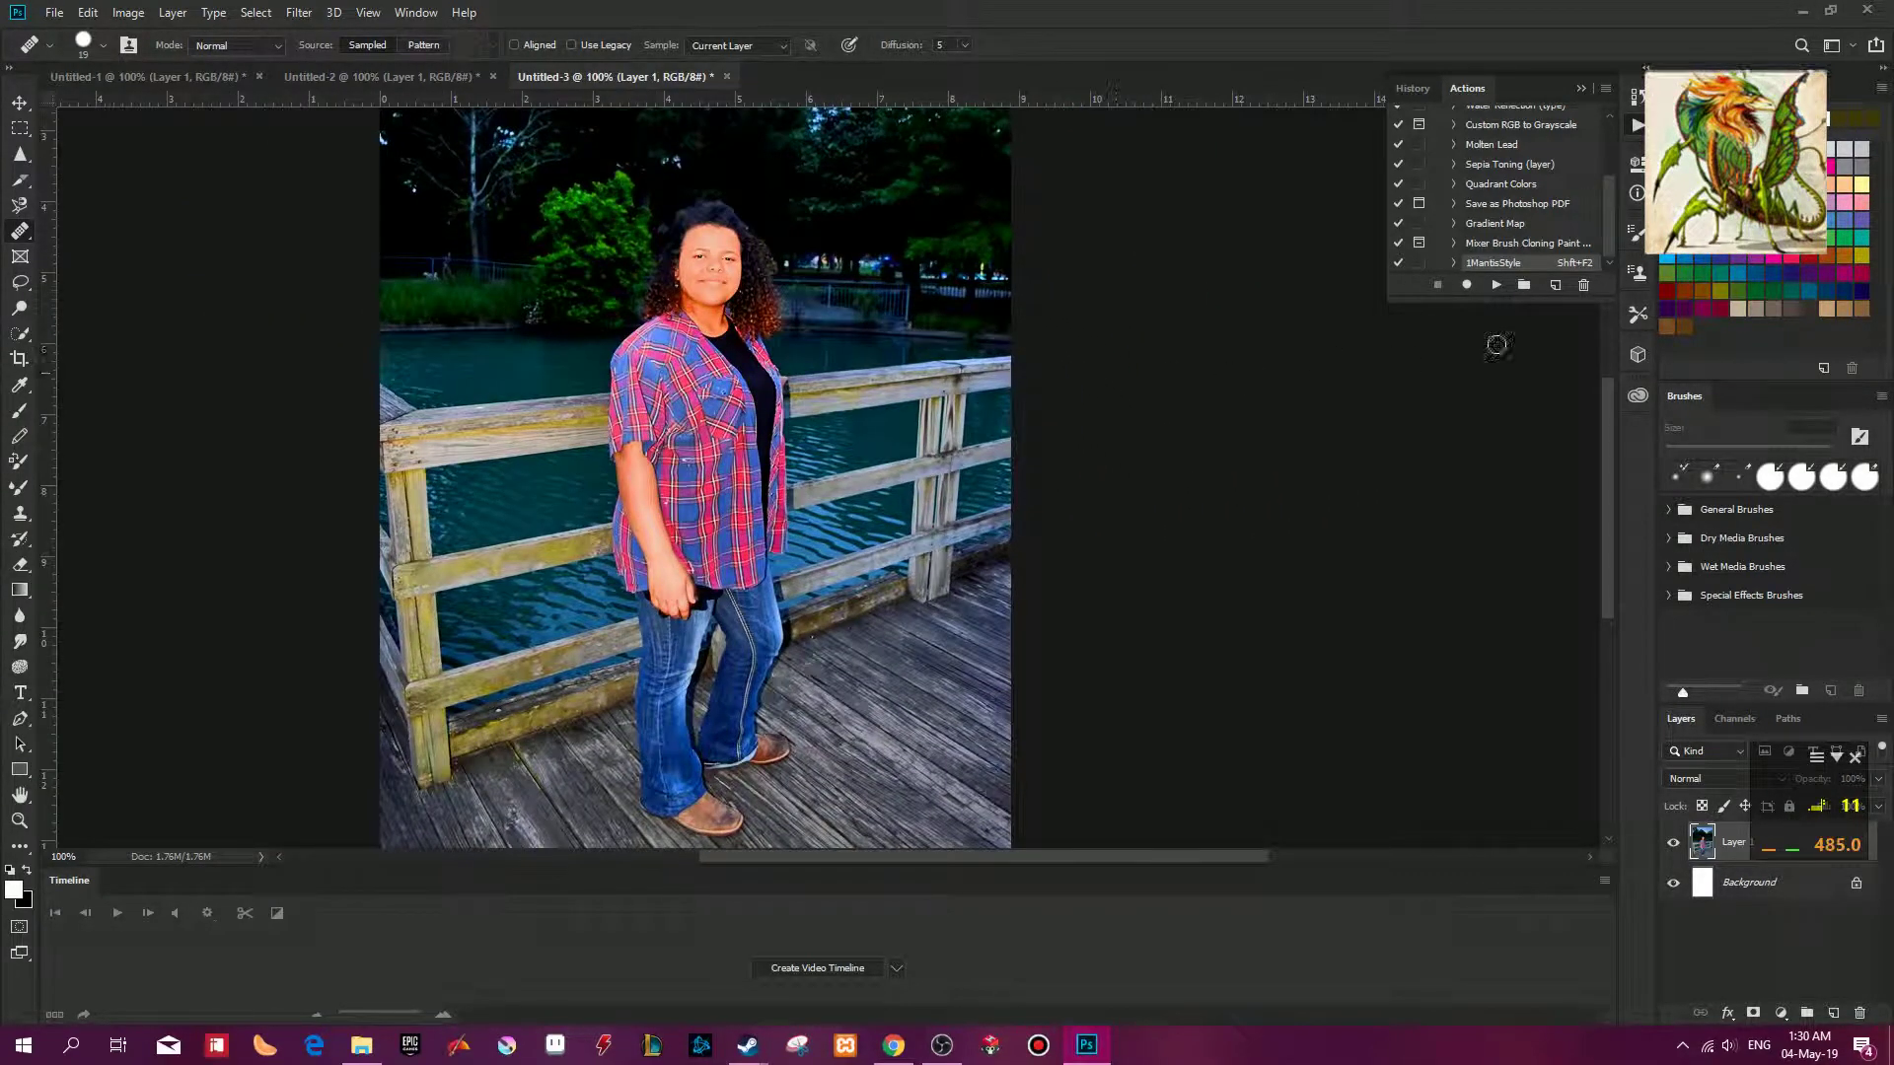
left_click(1412, 89)
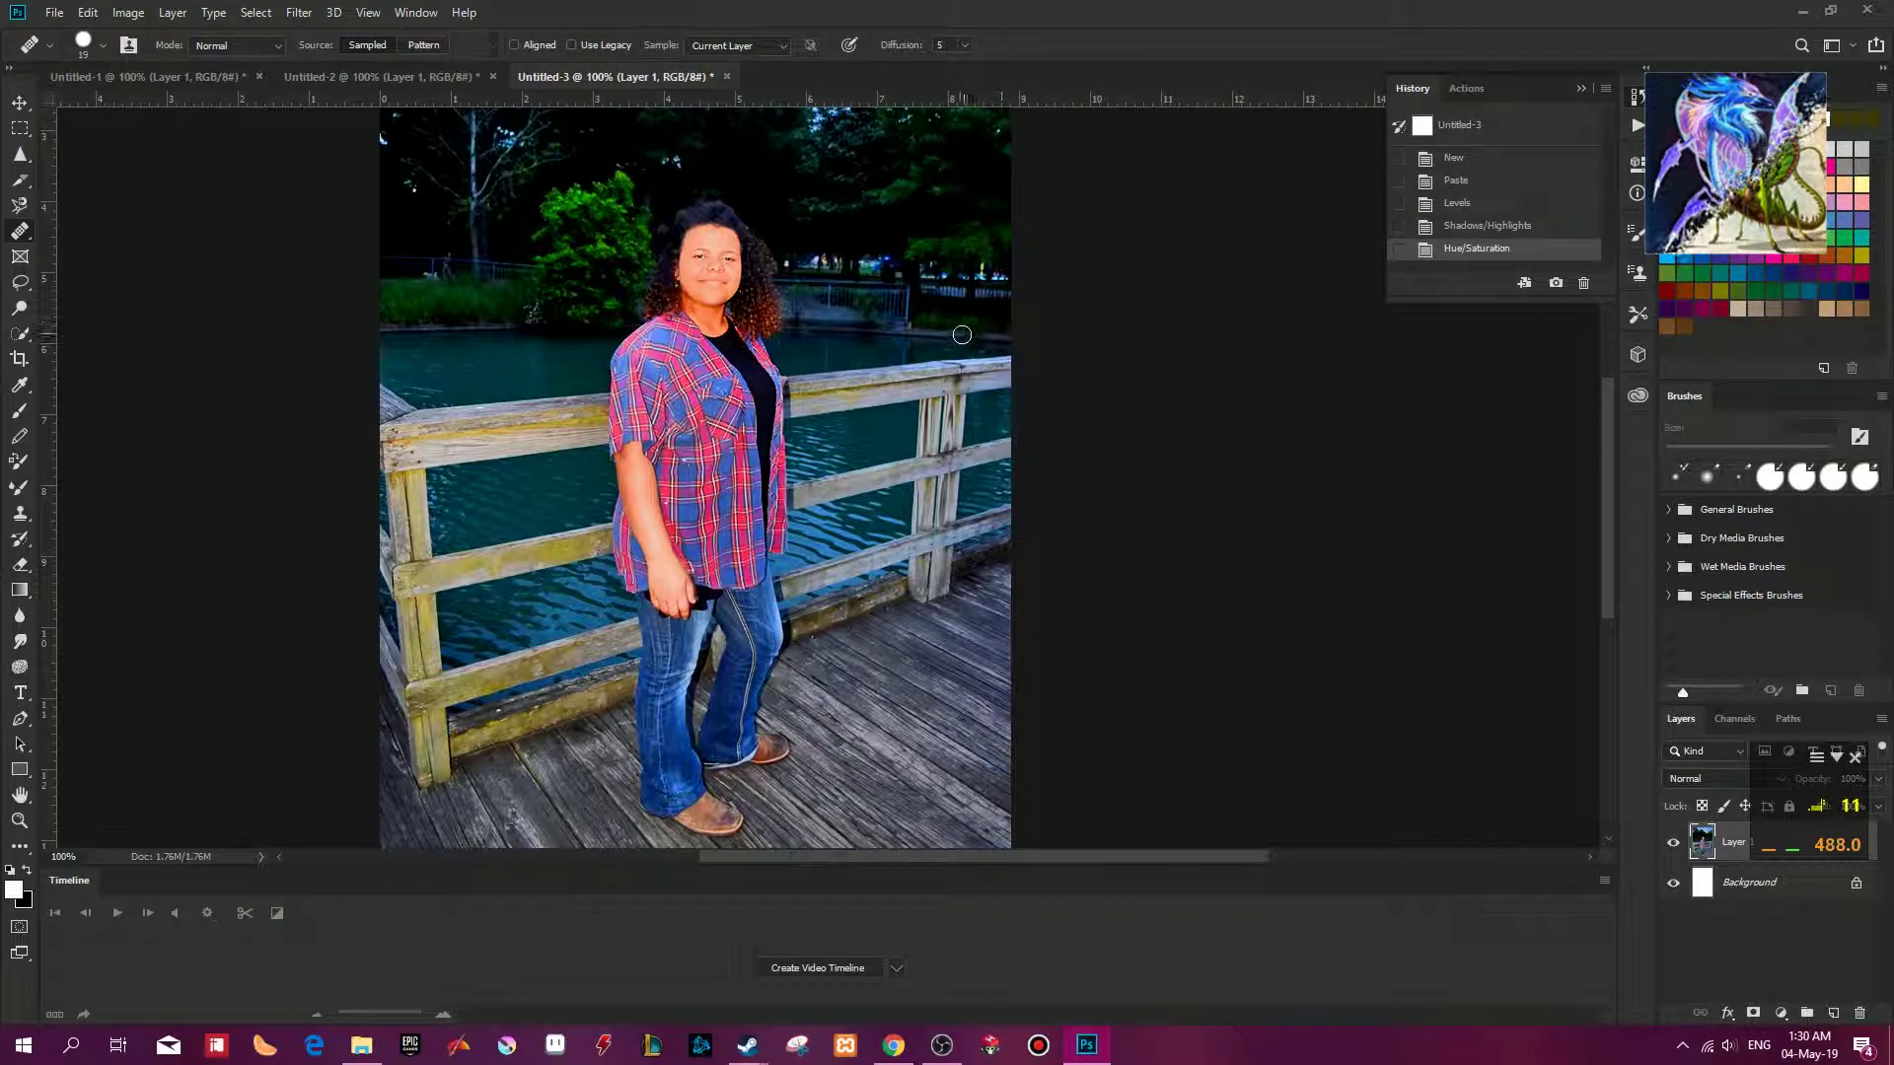
key("ctrl+minus")
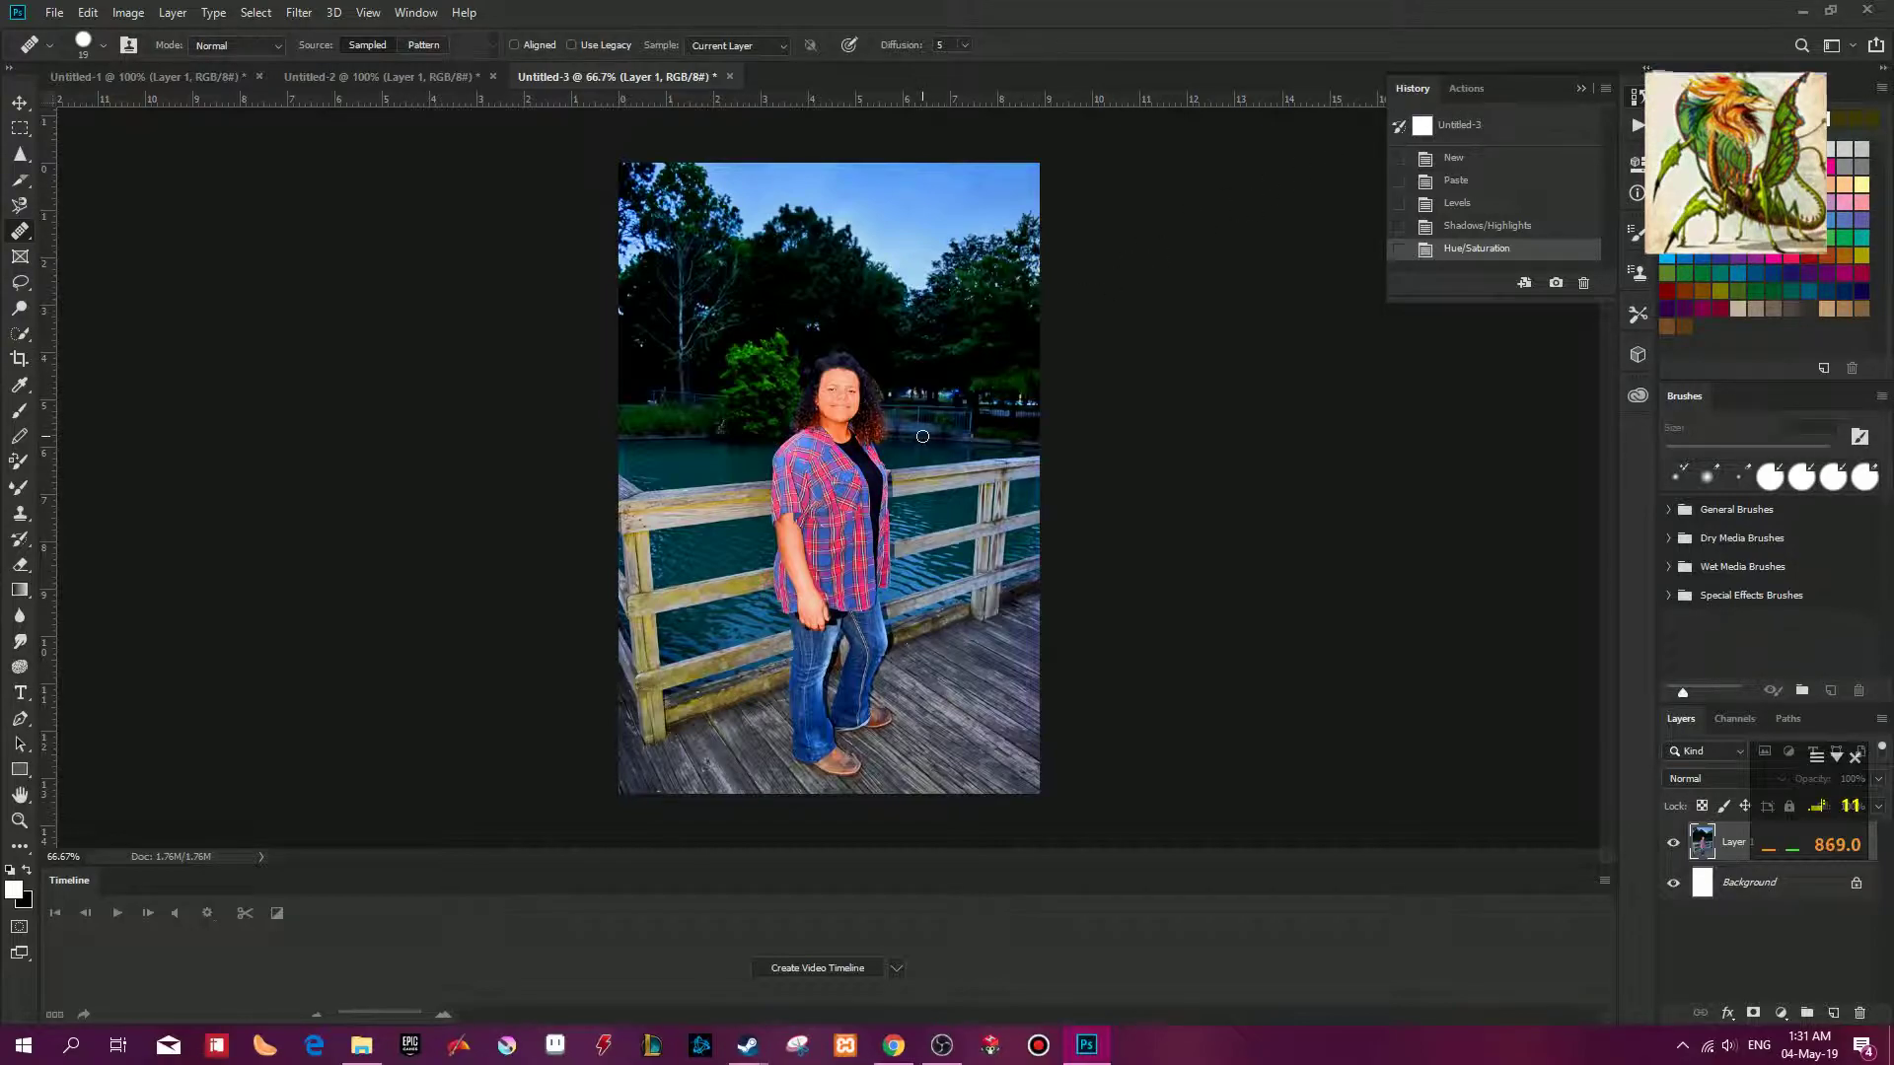
key("ctrl+plus")
key("ctrl+plus")
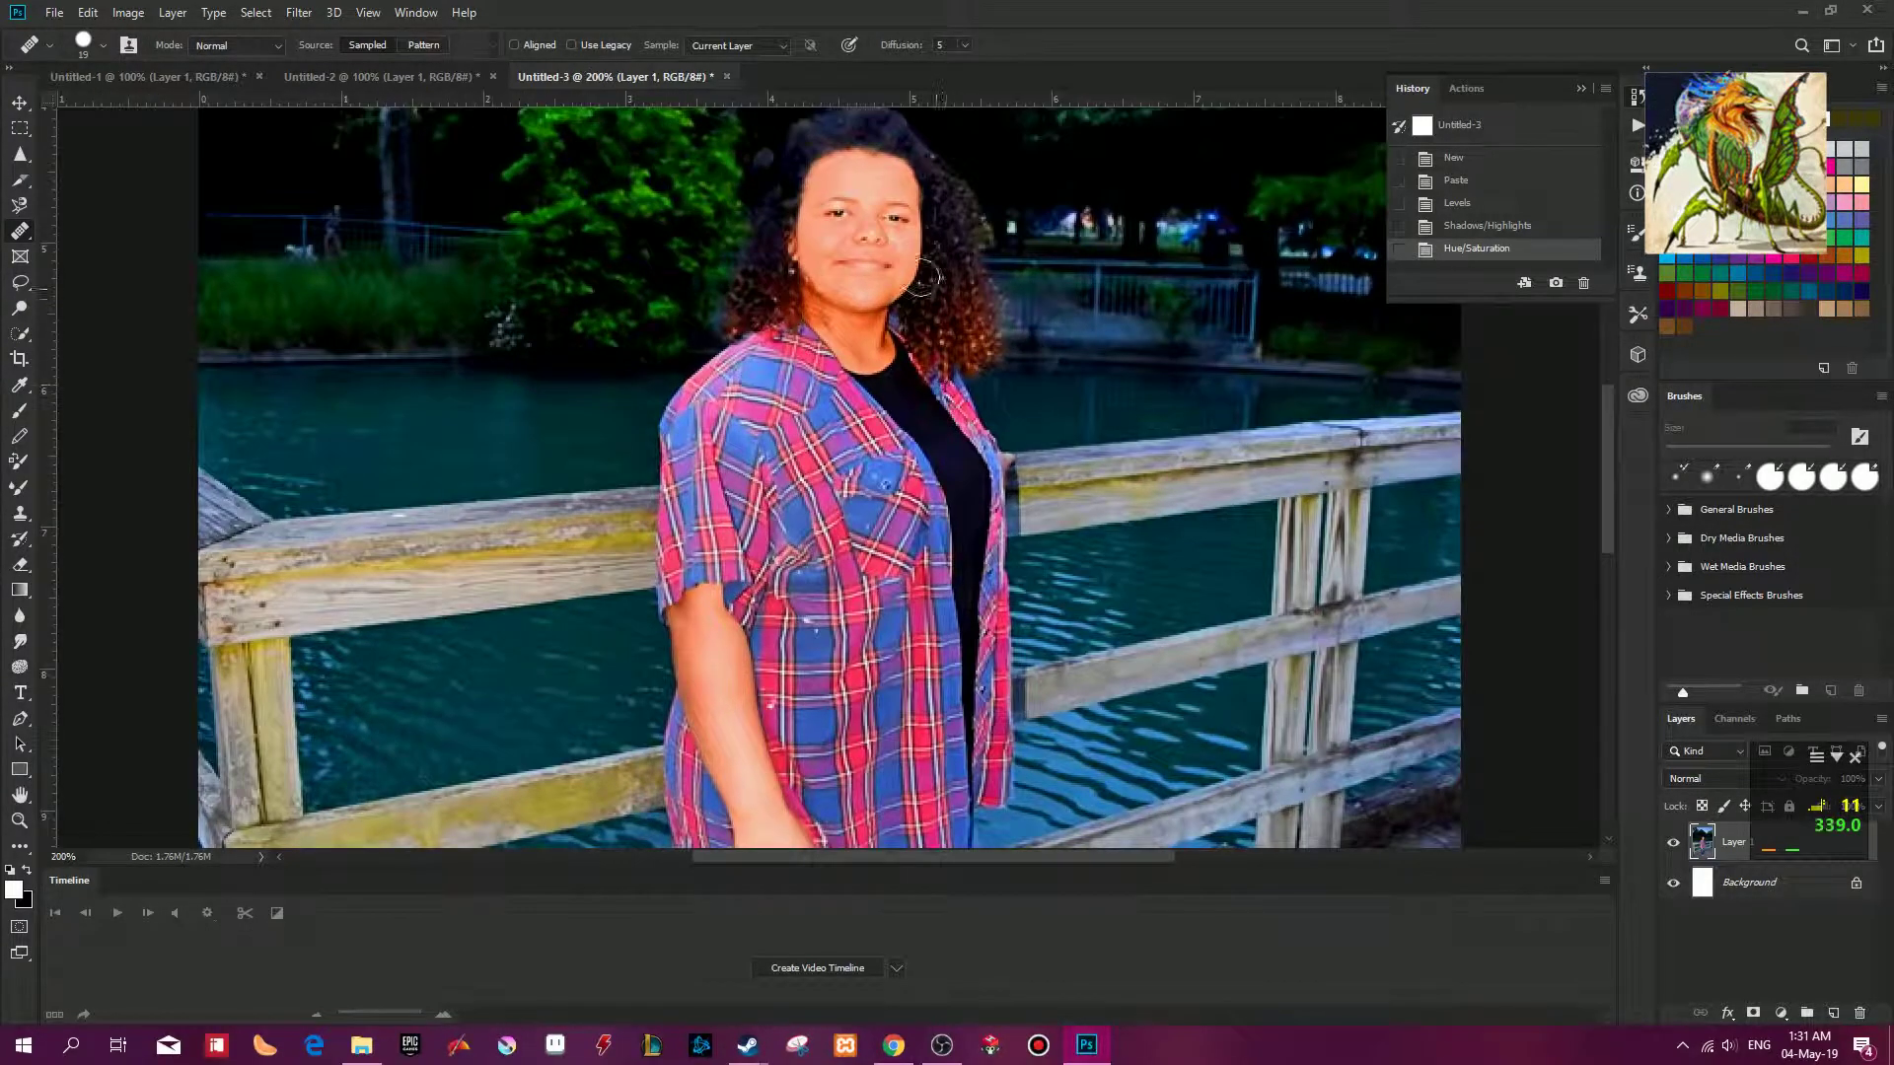
left_click(213, 12)
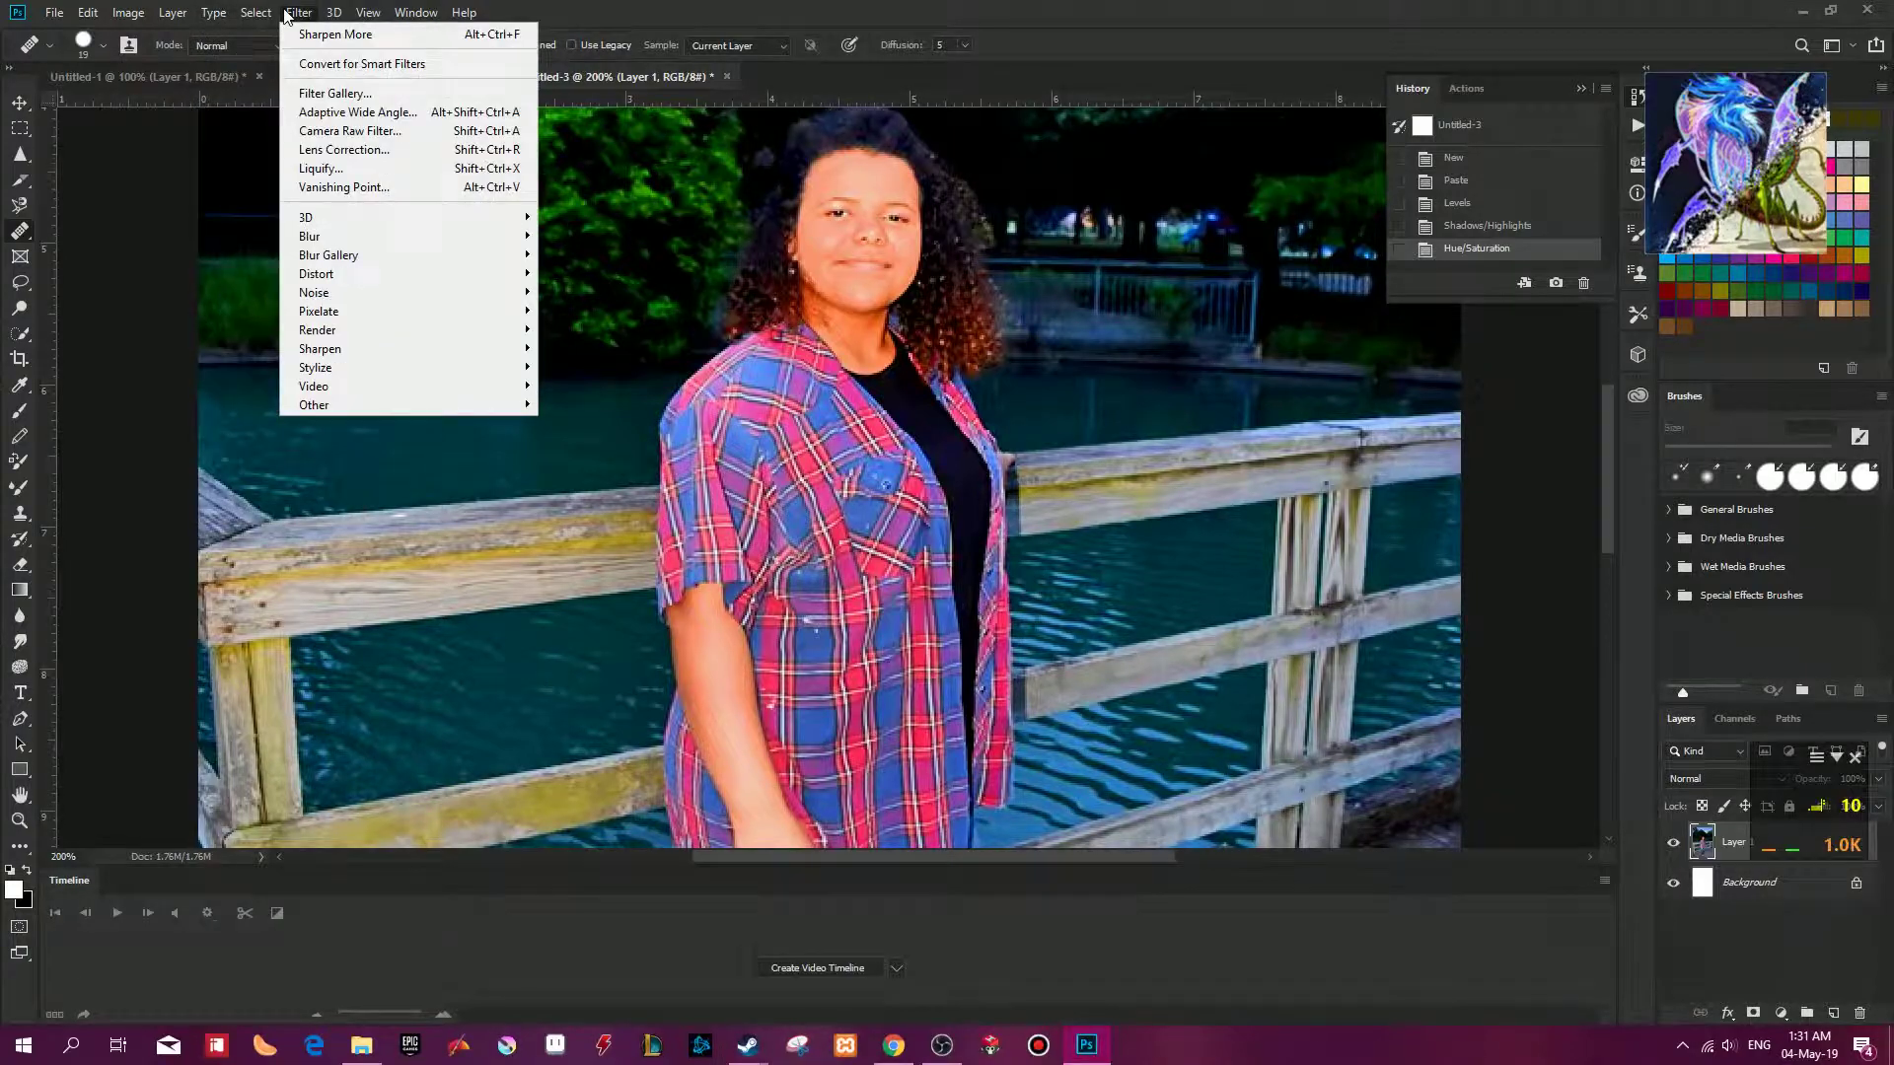
mouse_move(186, 22)
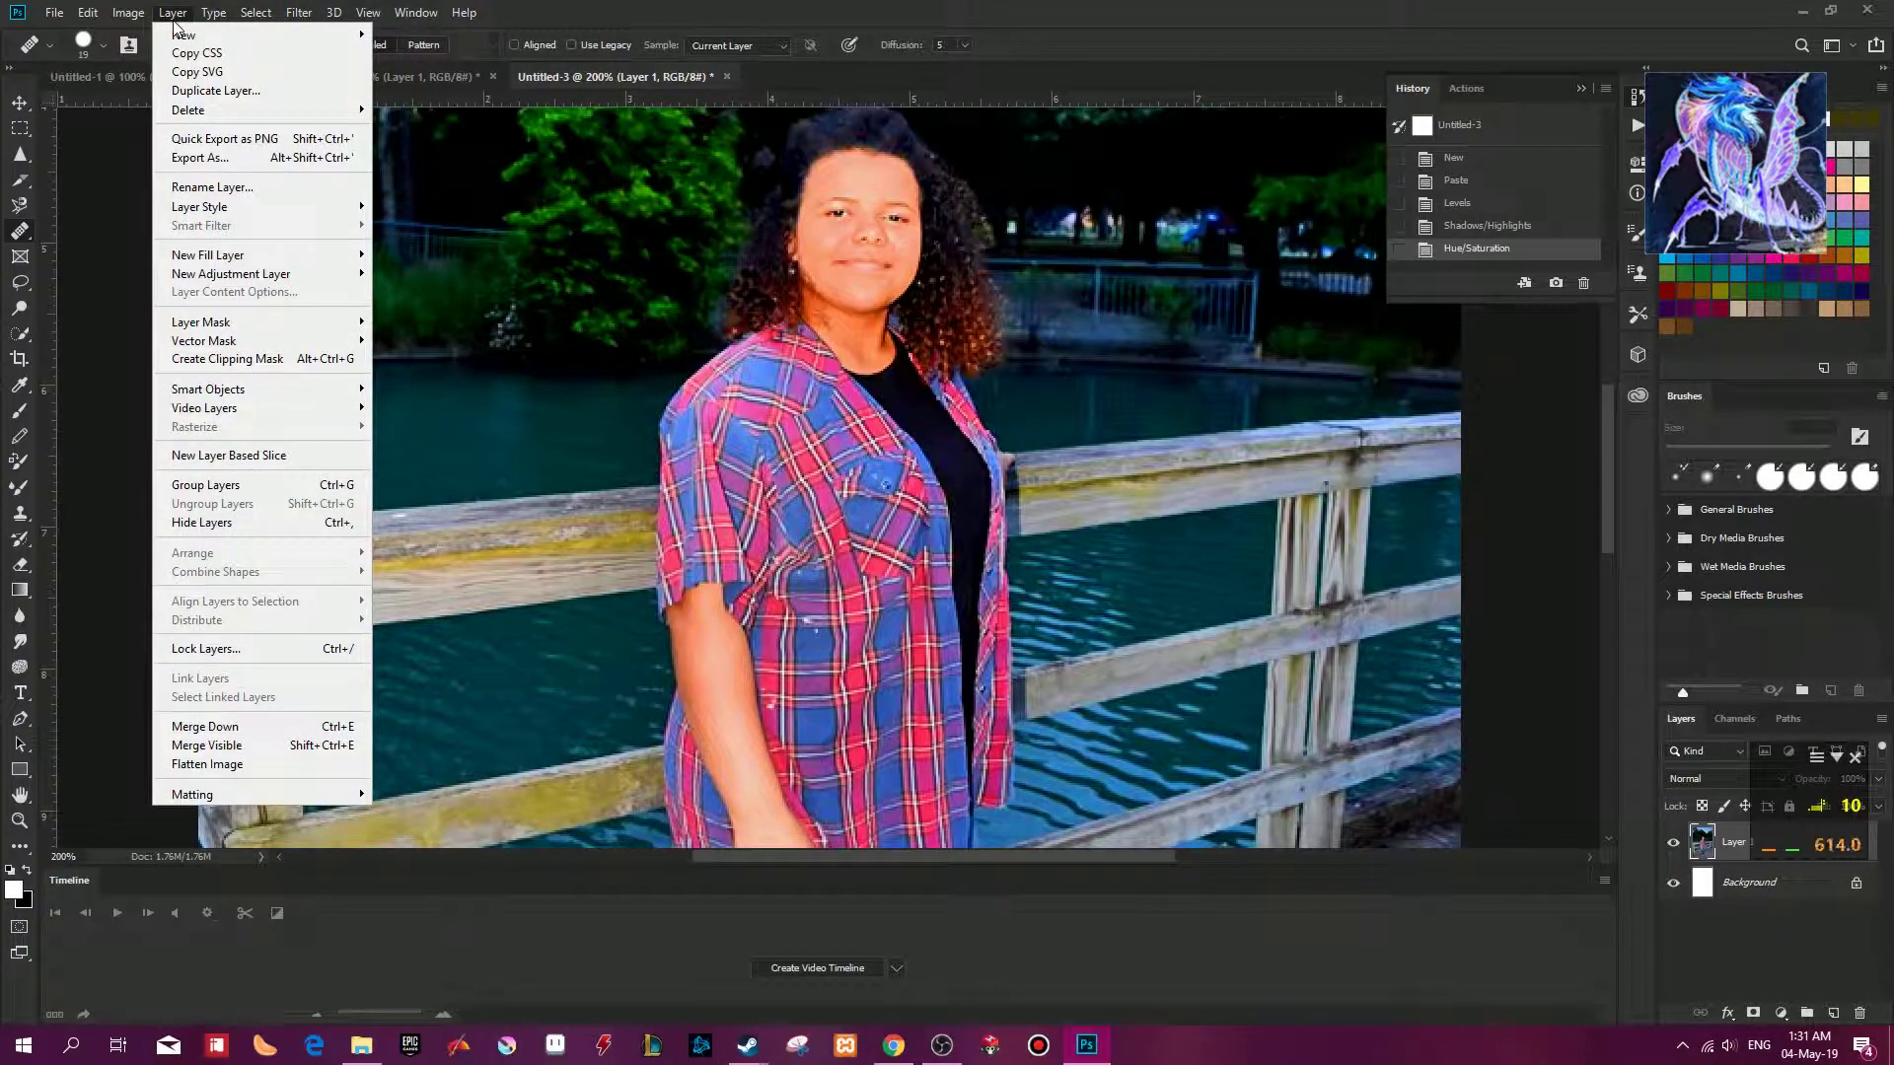
mouse_move(296, 275)
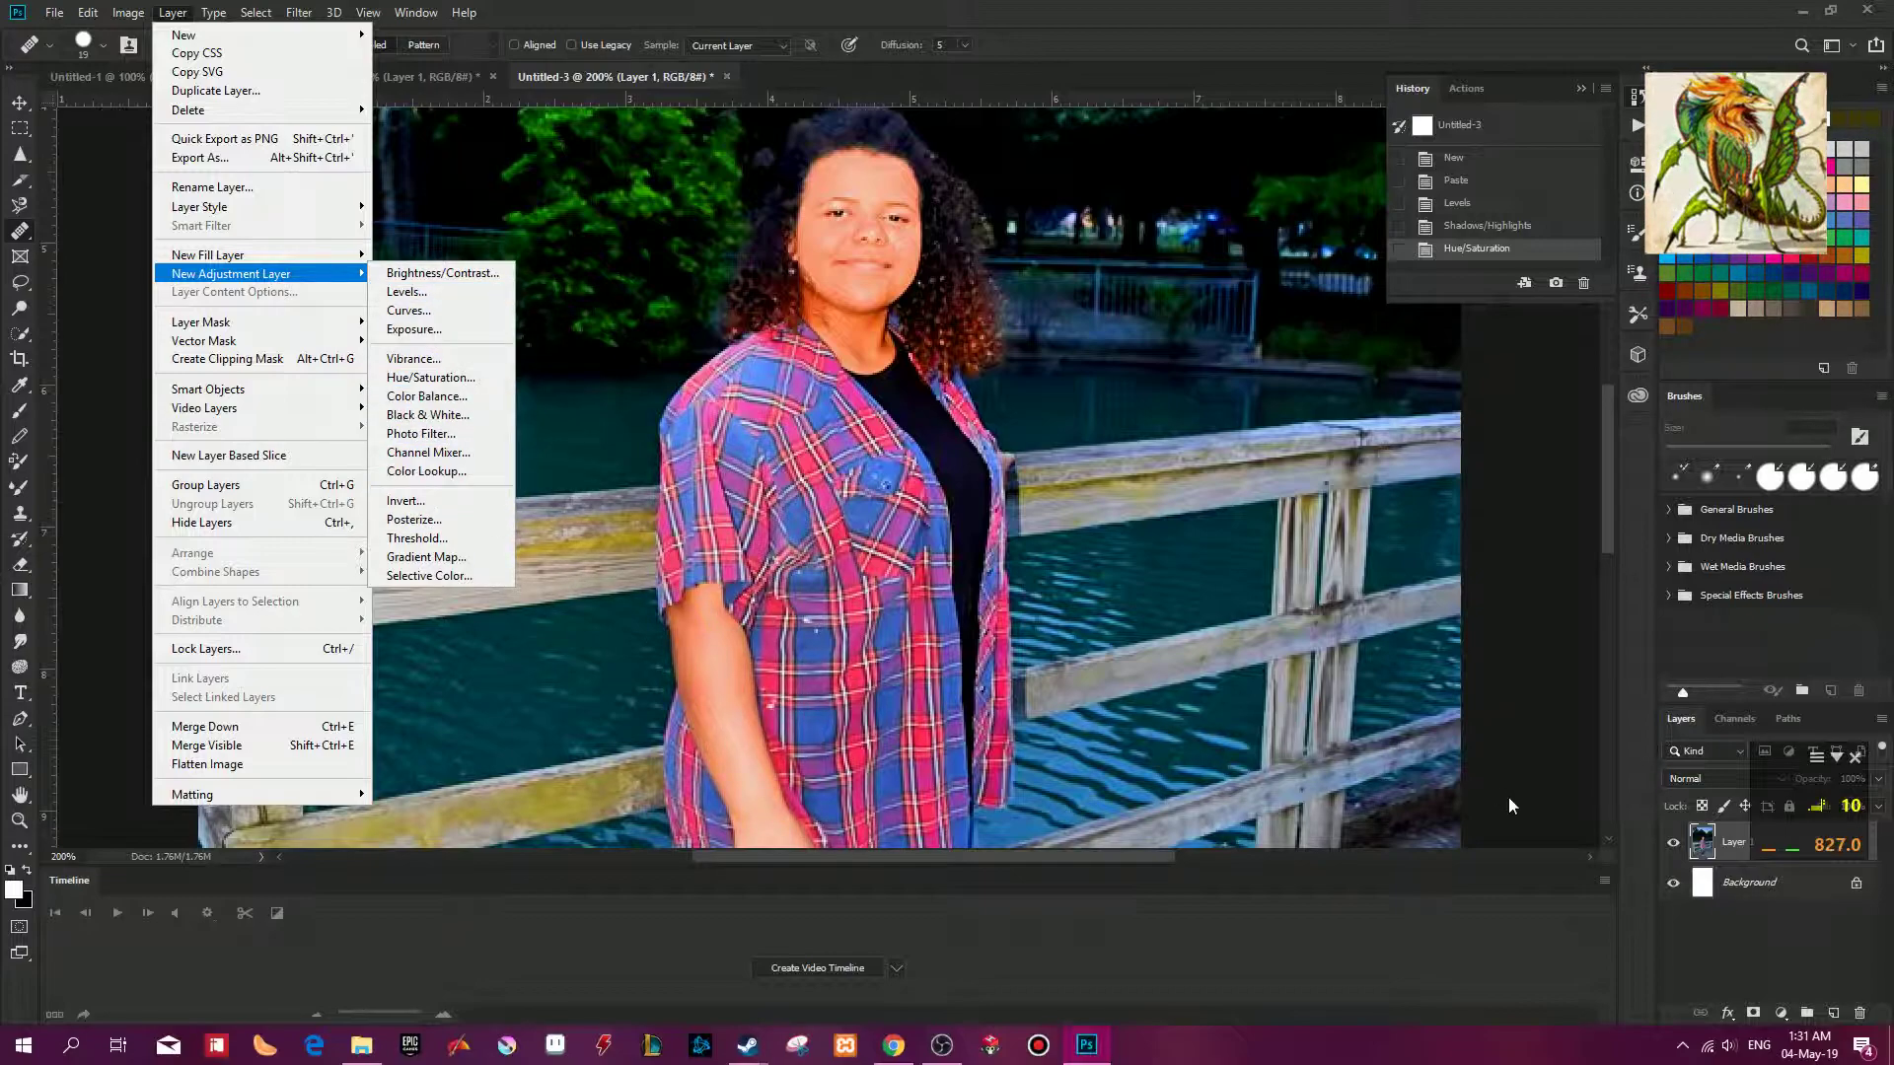
Step the Untitled-3 photo back through its history to the Levels state.
left_click(1487, 225)
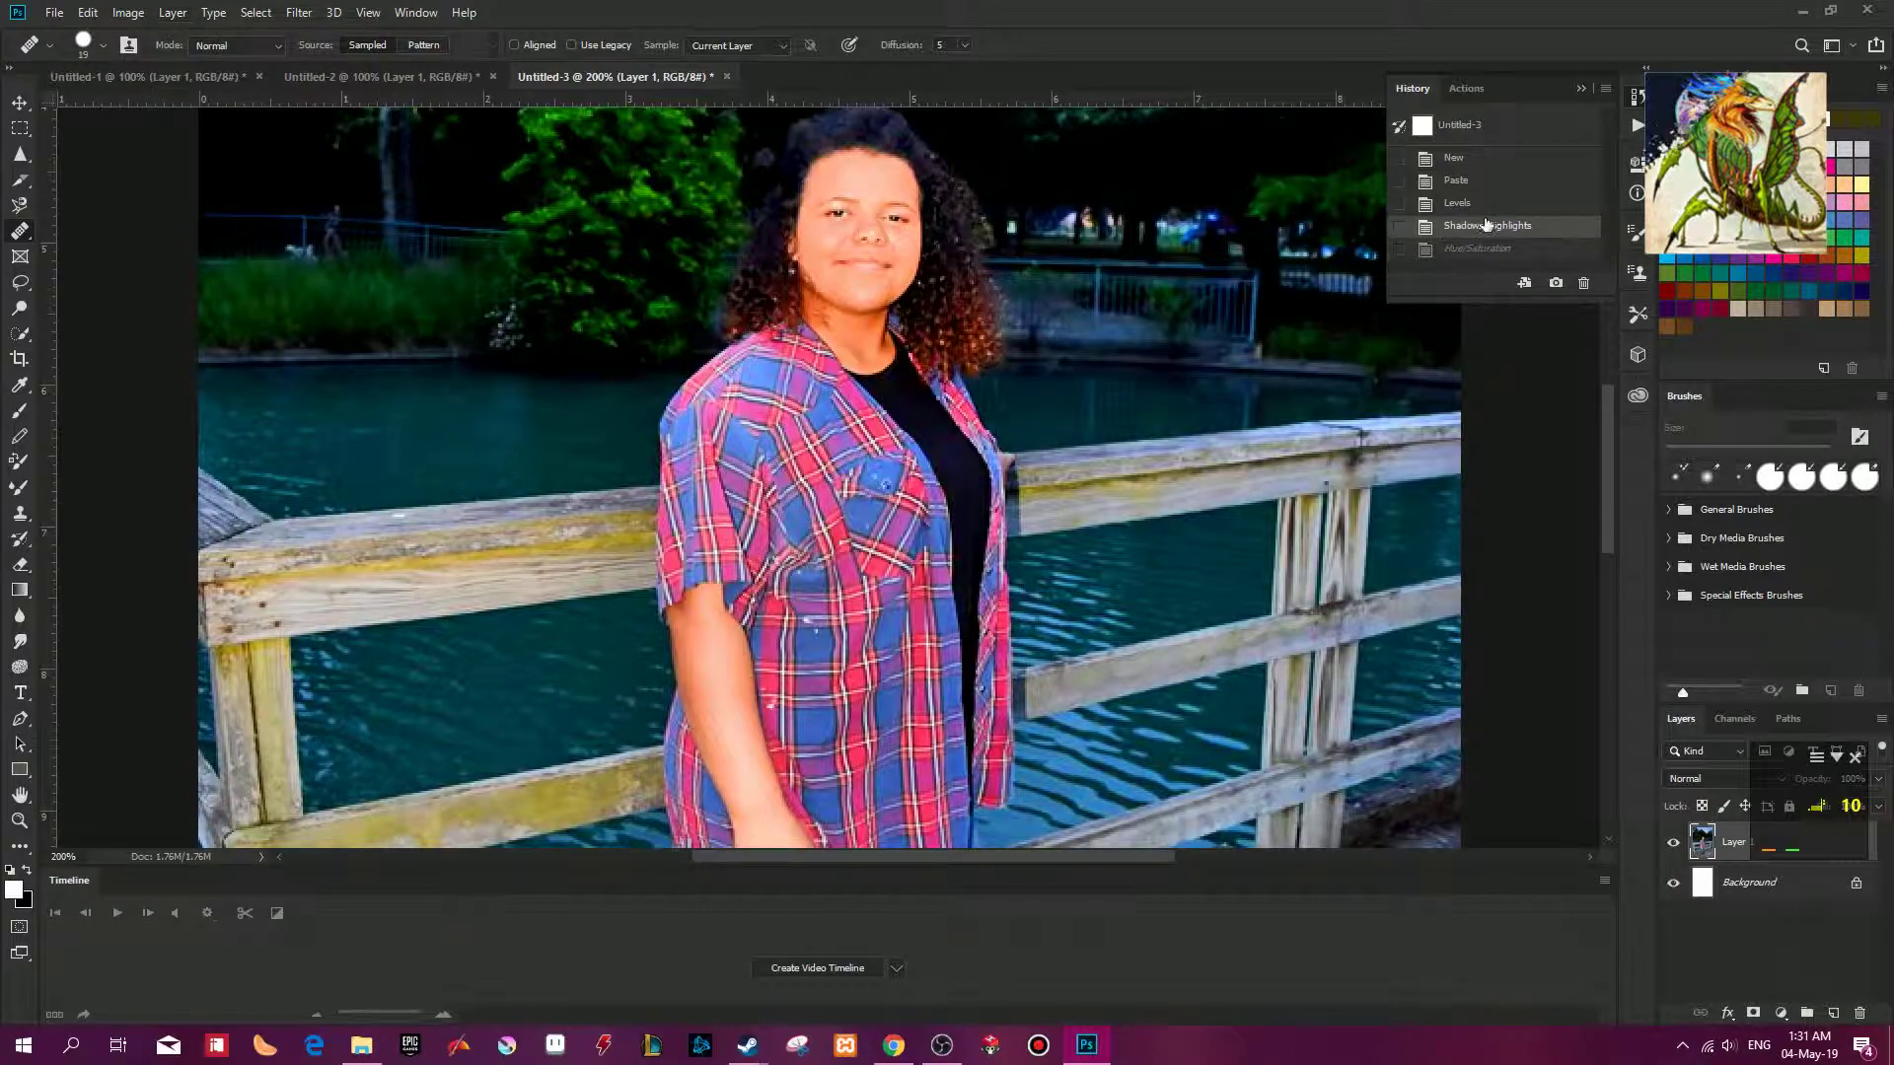
left_click(1489, 207)
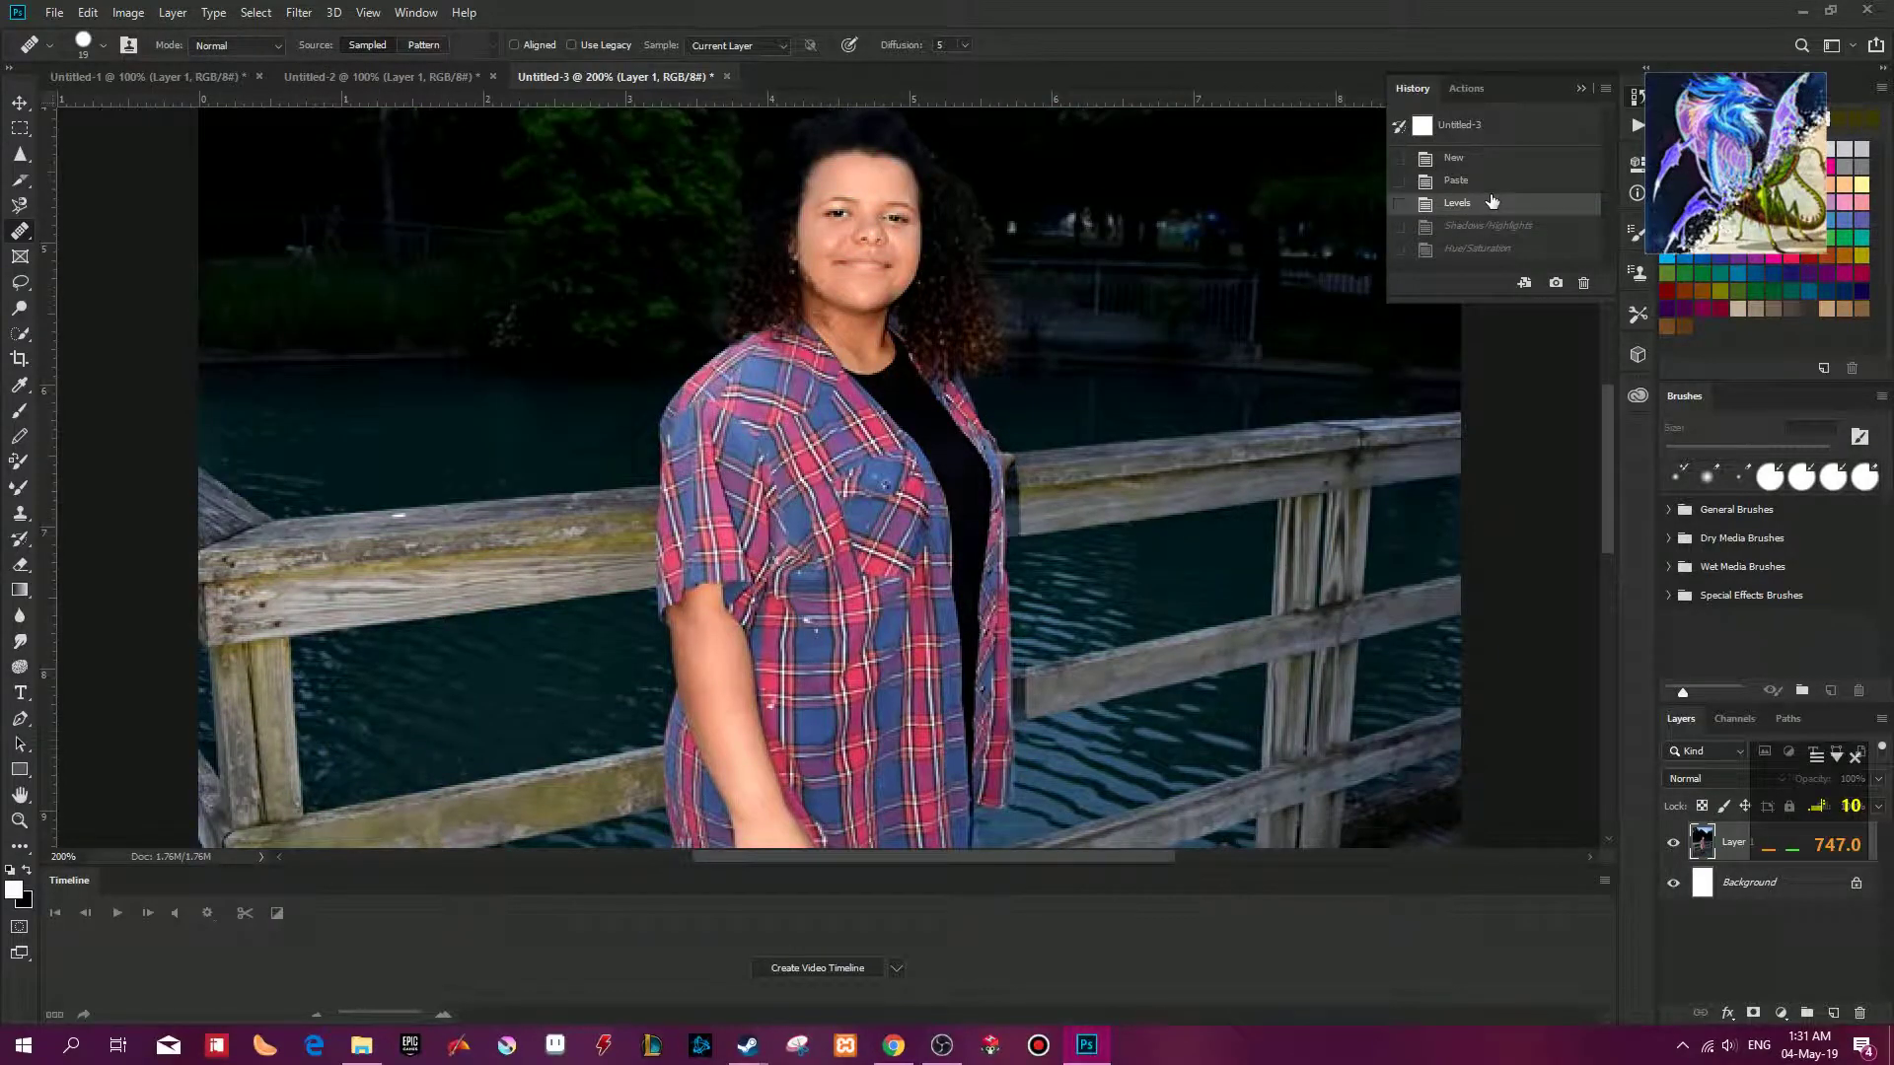
Step the Untitled-3 photo forward through its history from Levels to the Hue/Saturation state.
left_click(1491, 190)
left_click(1491, 204)
left_click(1489, 226)
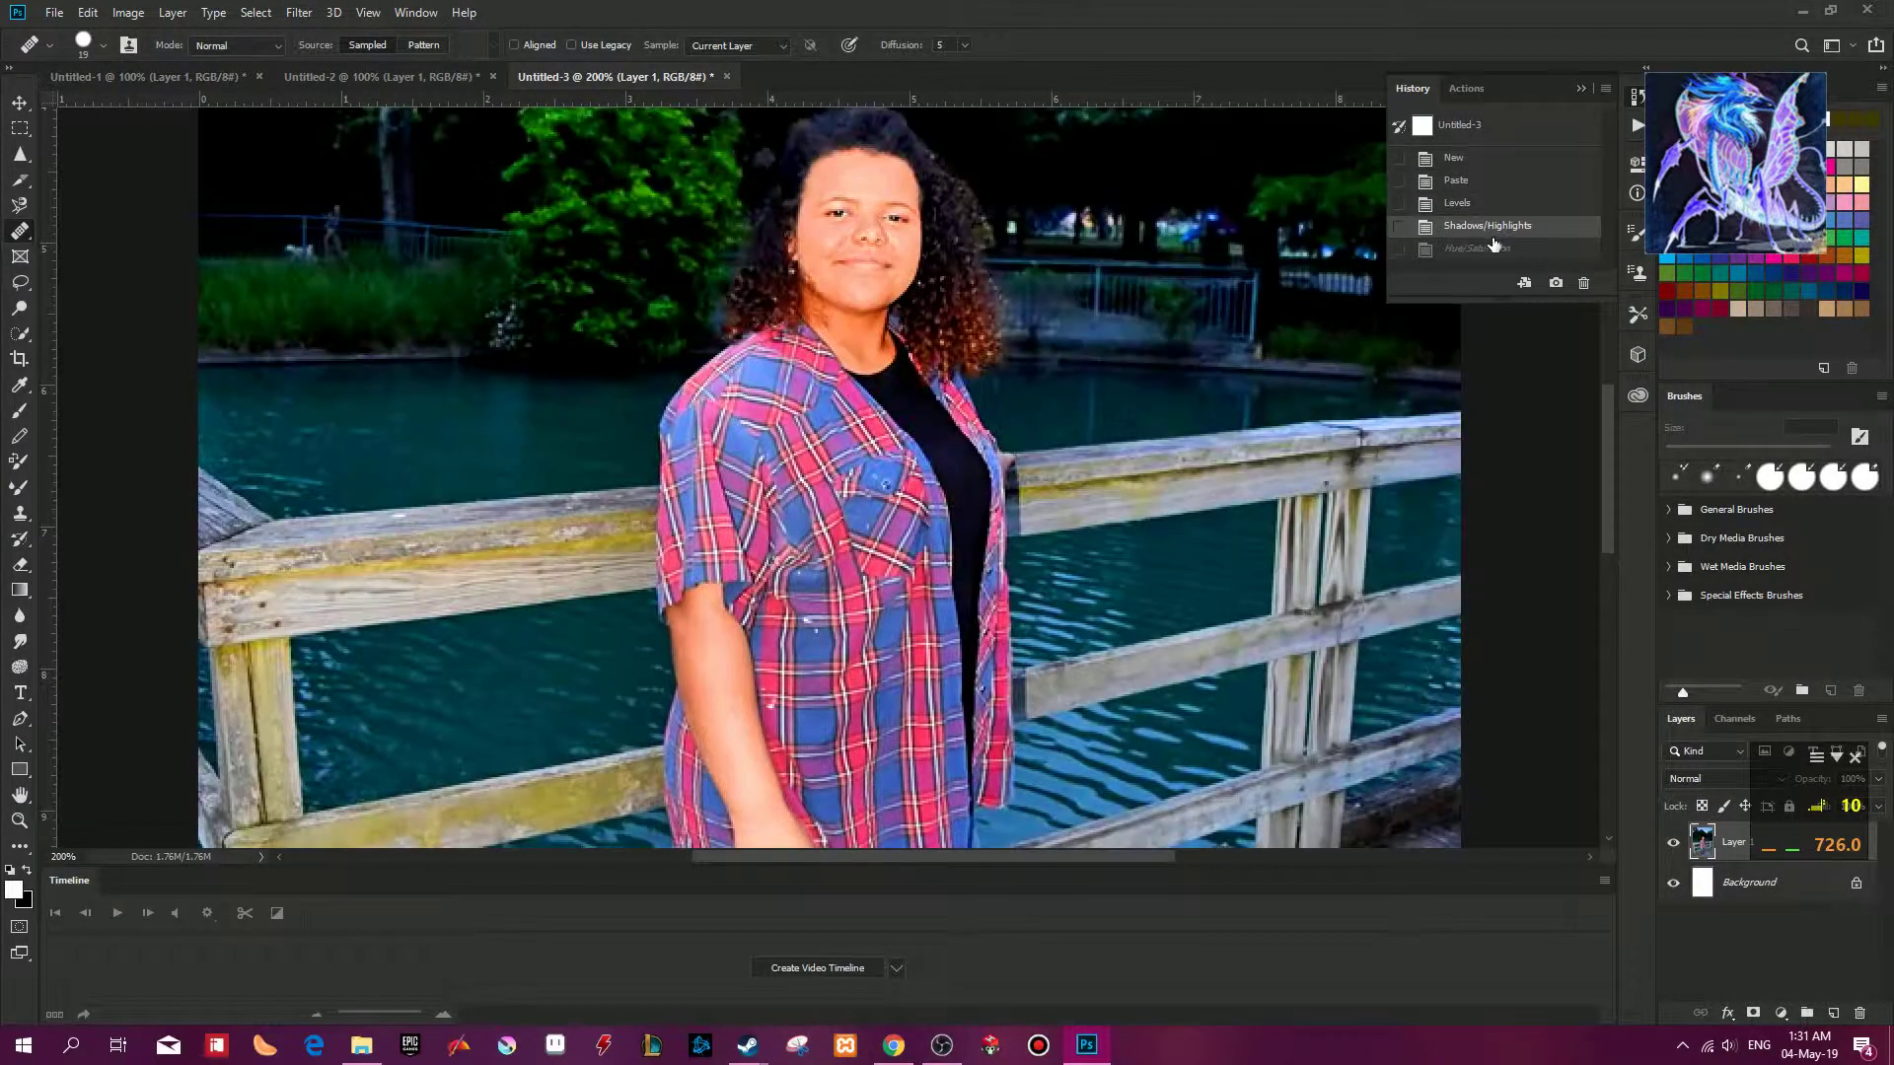
left_click(1493, 248)
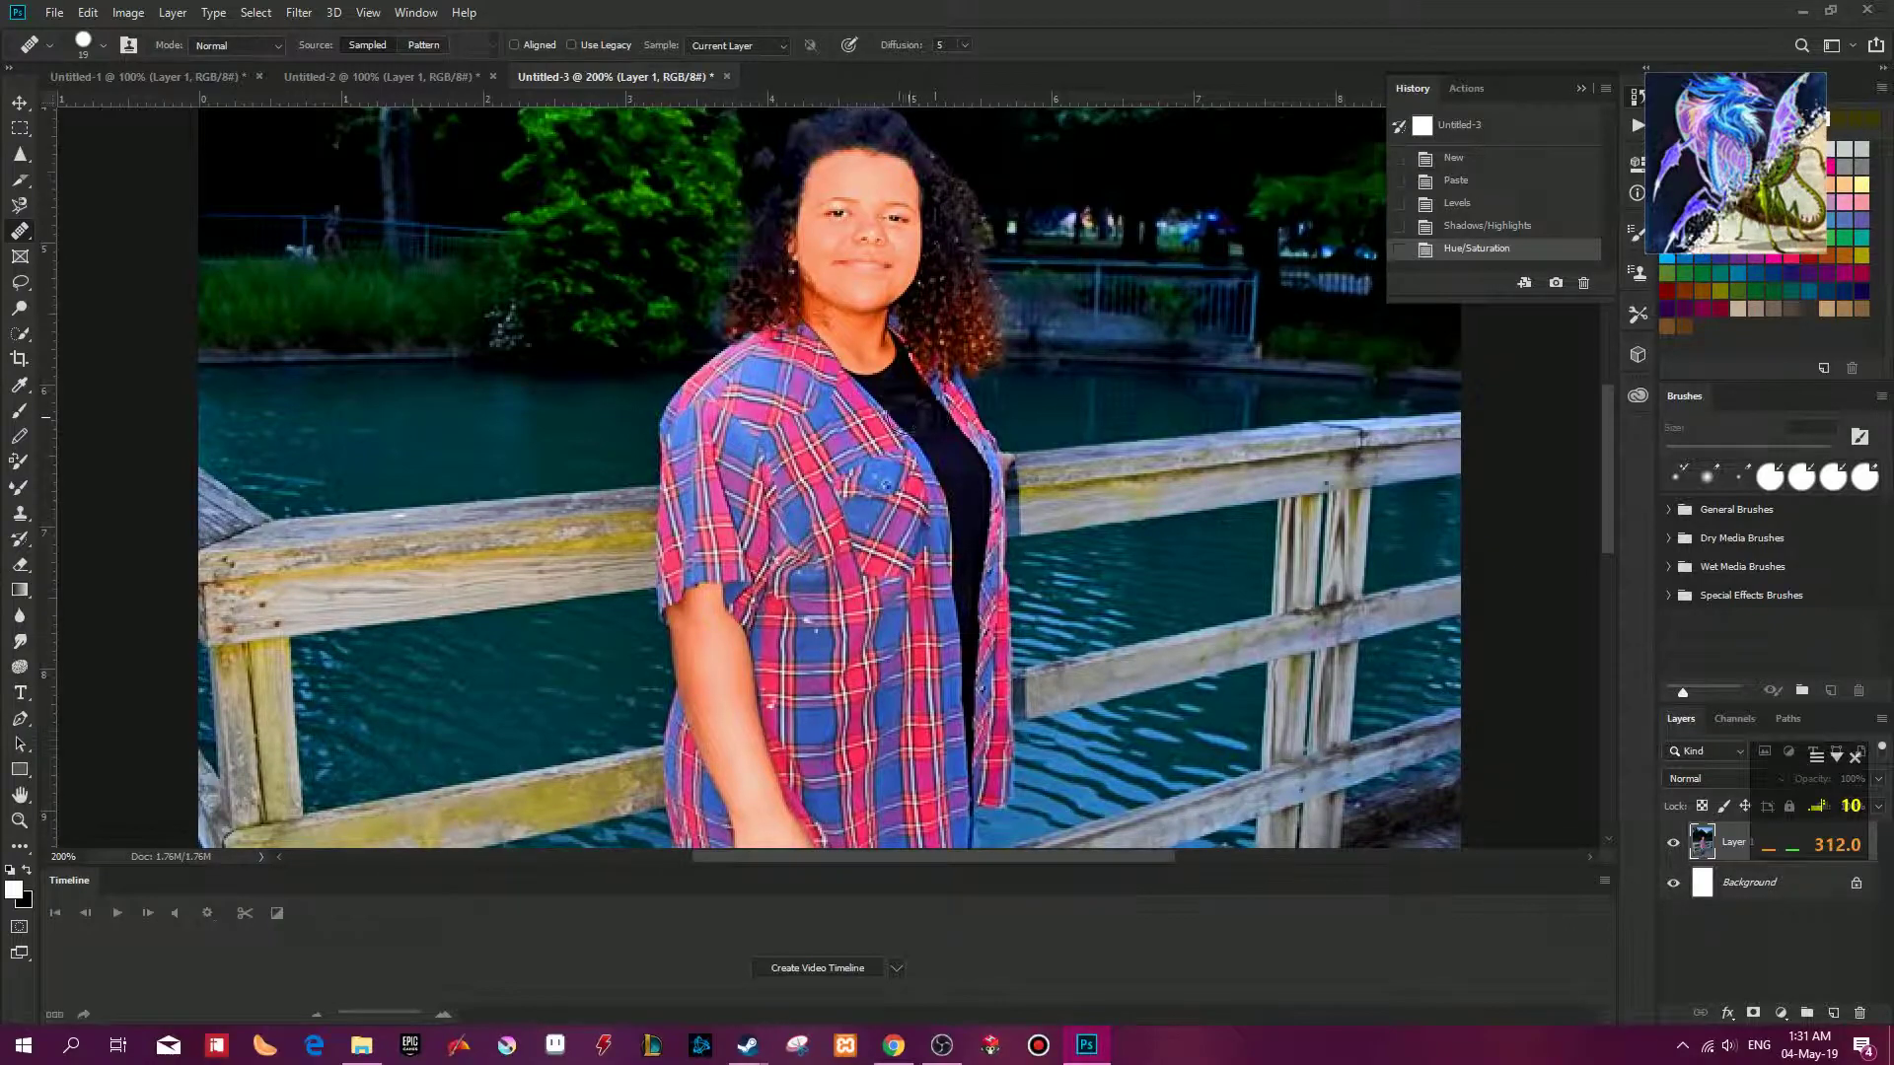
View the whole Untitled-3 photo and compare its pasted original with the Hue/Saturation state in the history.
scroll(837, 382, "down", 1)
scroll(838, 383, "right", 2)
key("ctrl+minus")
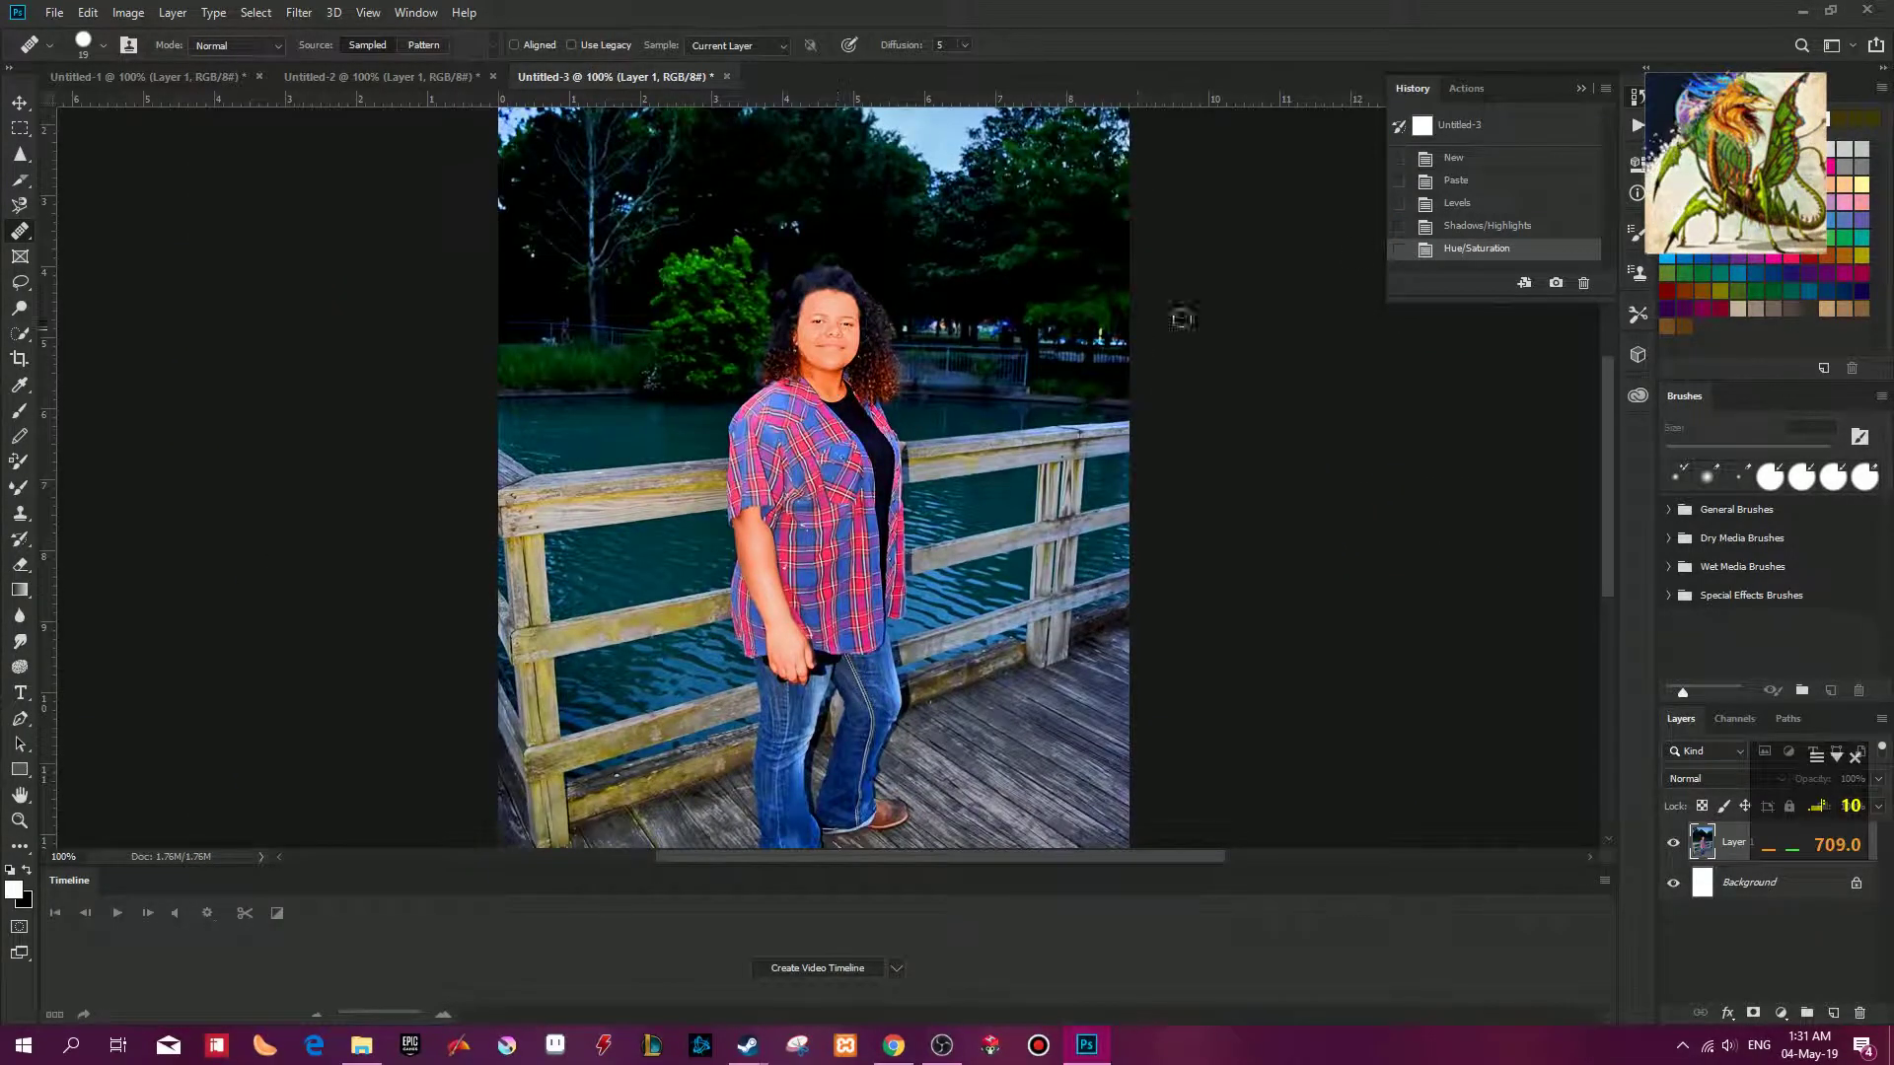
left_click(1502, 183)
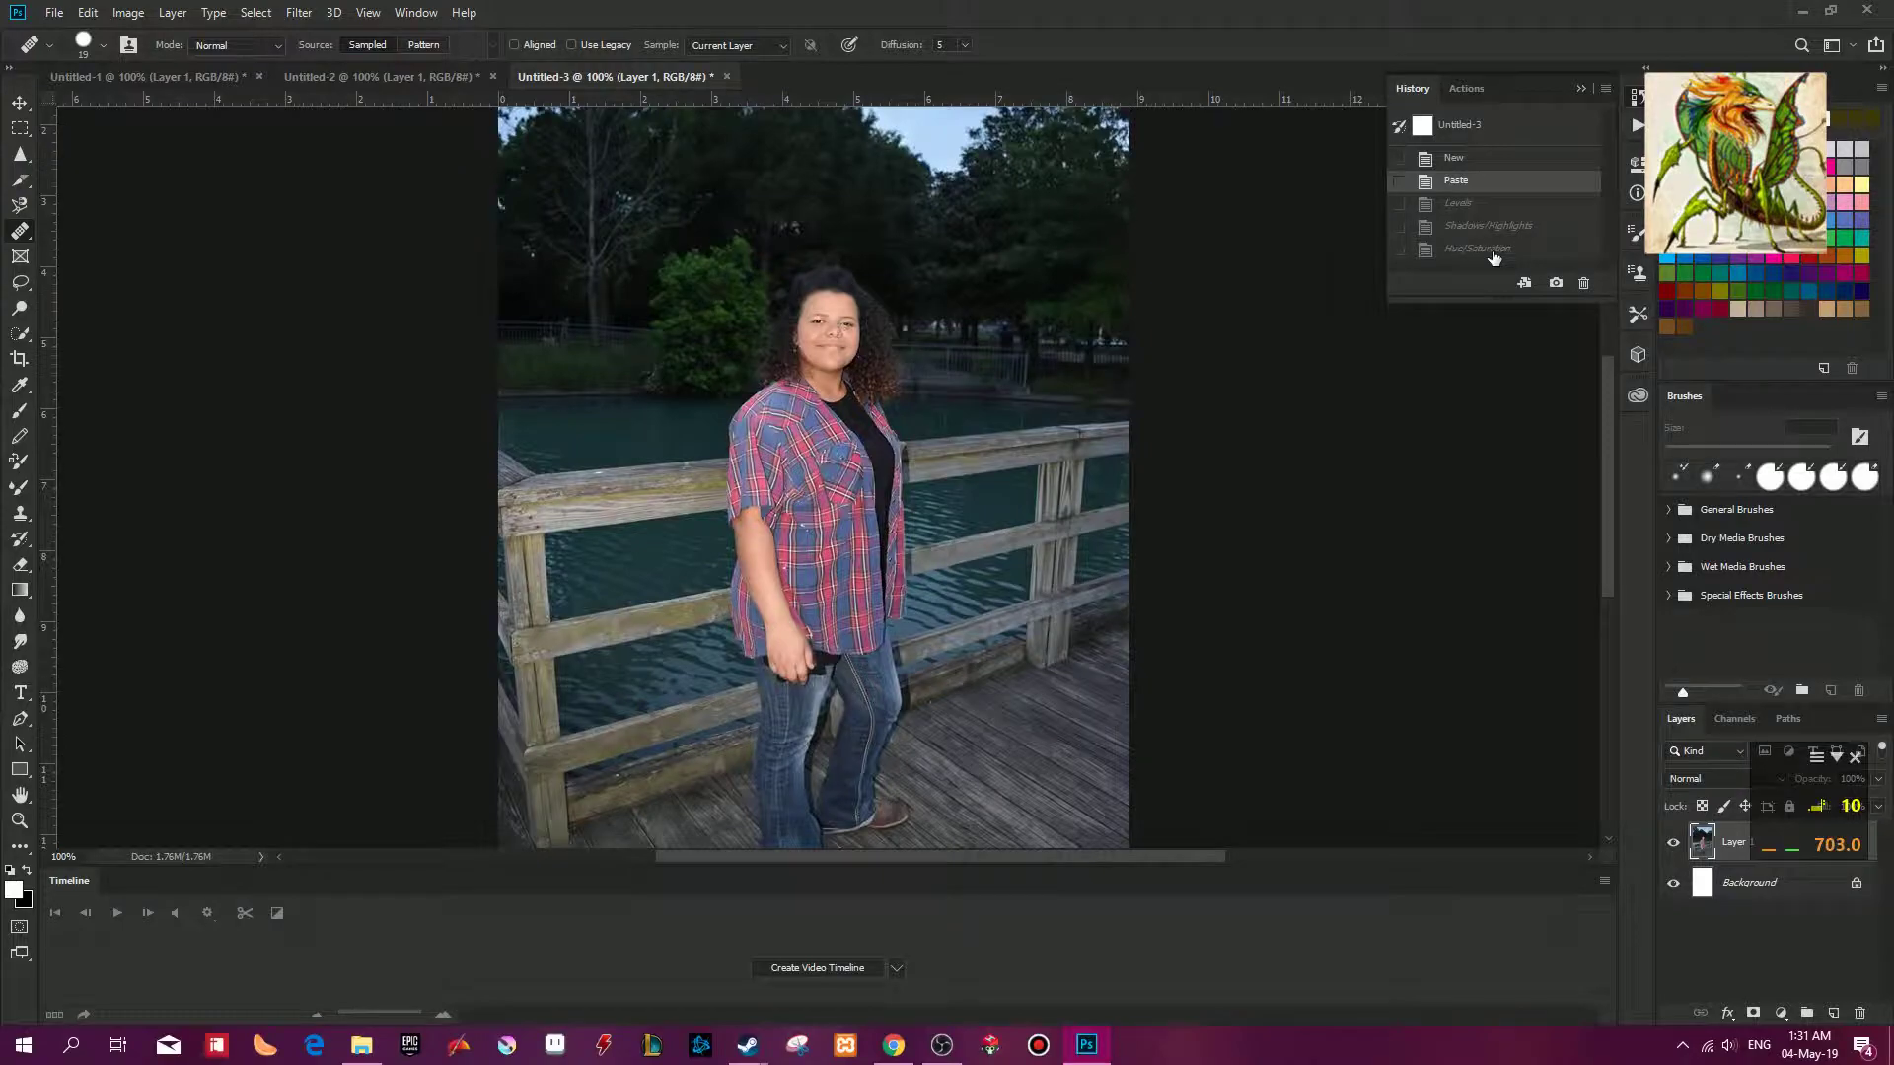
left_click(1493, 249)
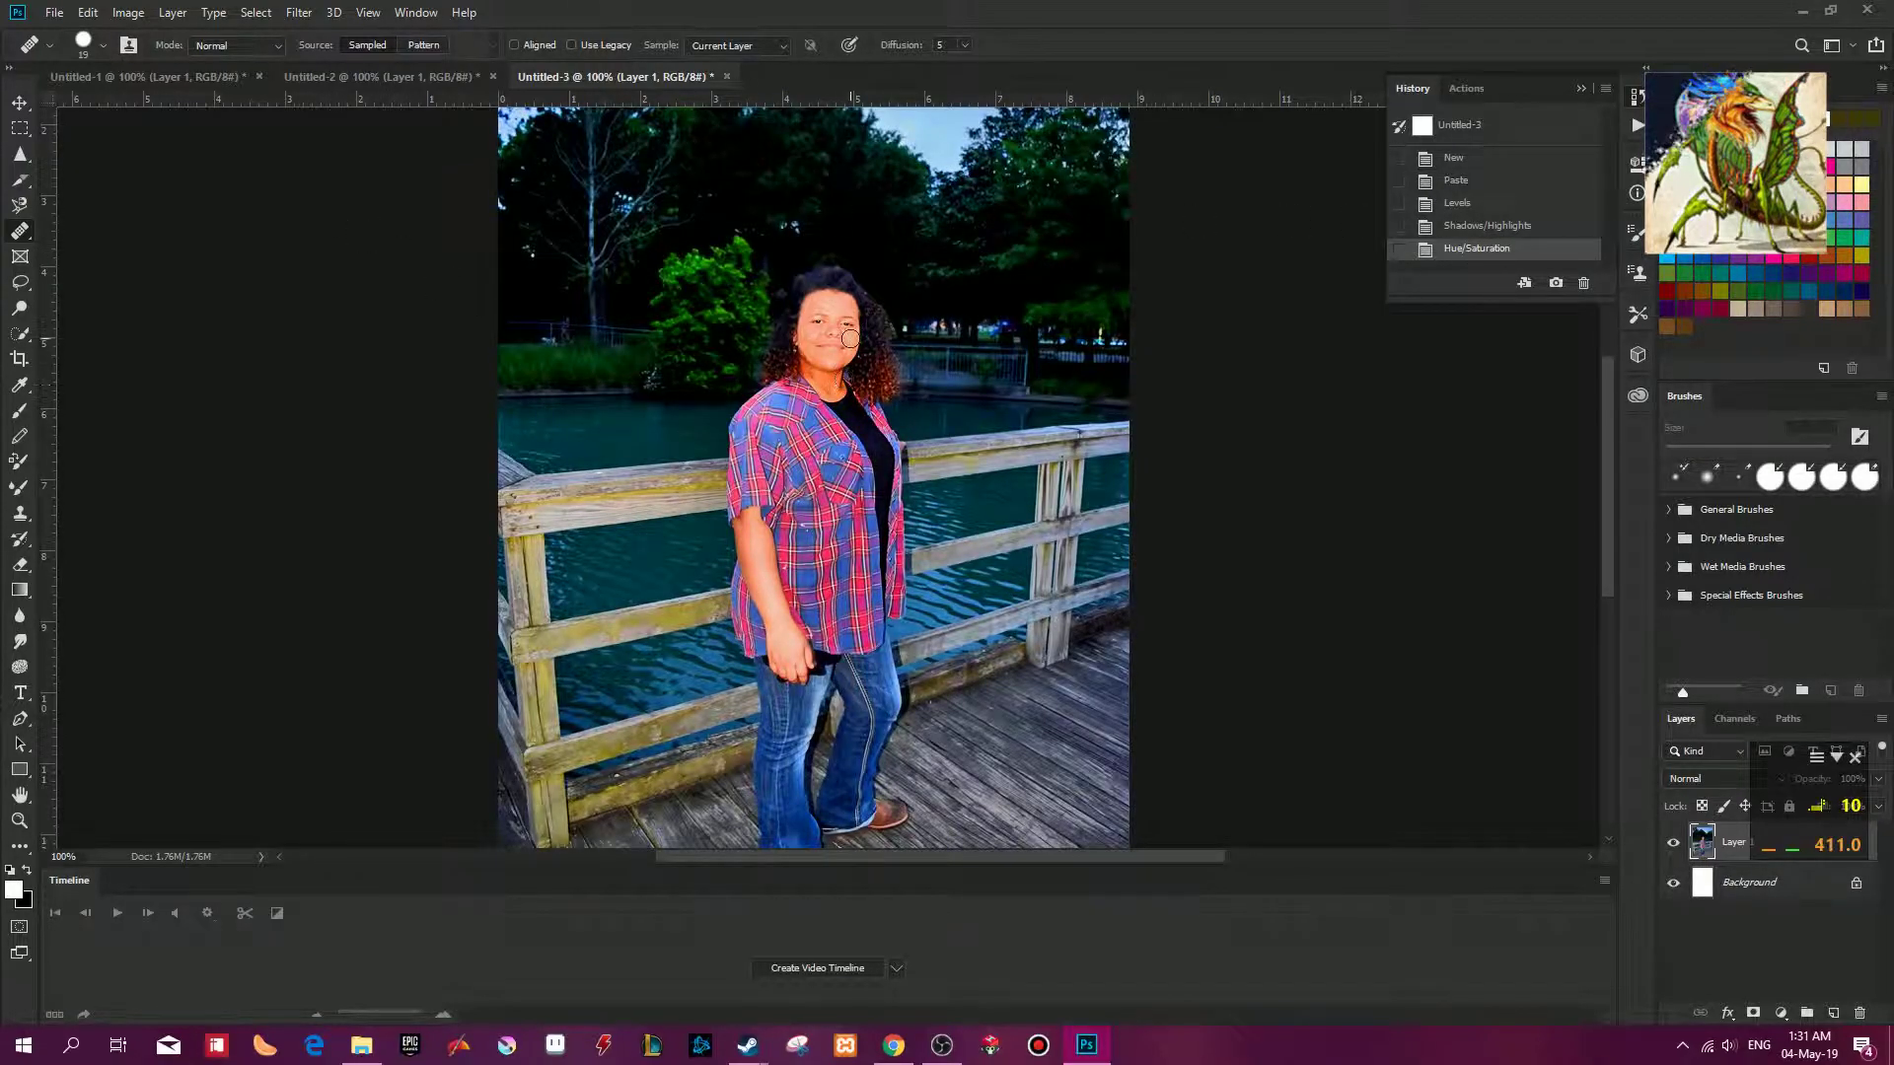
Darken the railing photo with a Hue/Saturation adjustment, setting Lightness to -11.
key("ctrl+u")
left_click_drag(1557, 506, 1547, 516)
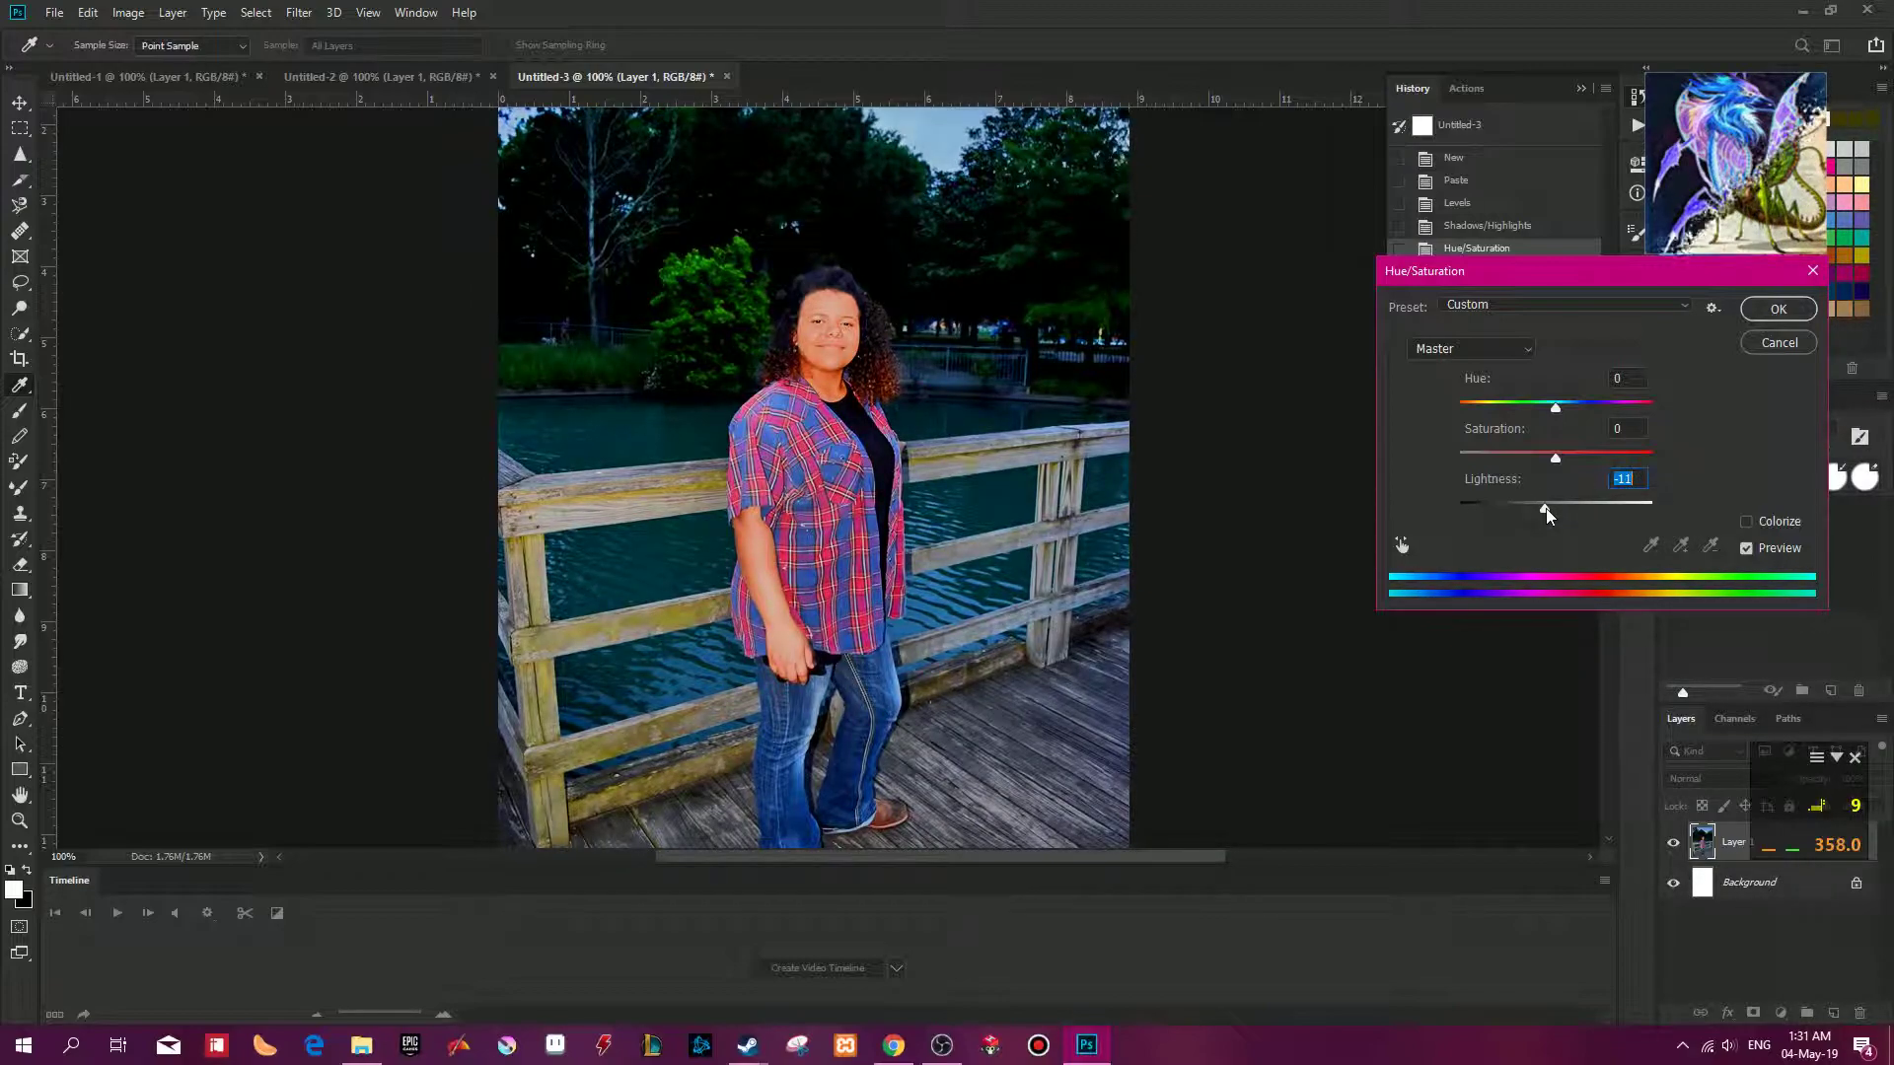
key("Return")
Copy the whole edited railing photo, switch to Chrome and post it as a comment on the original Facebook photo.
key("ctrl+a")
key("j")
left_click(893, 1044)
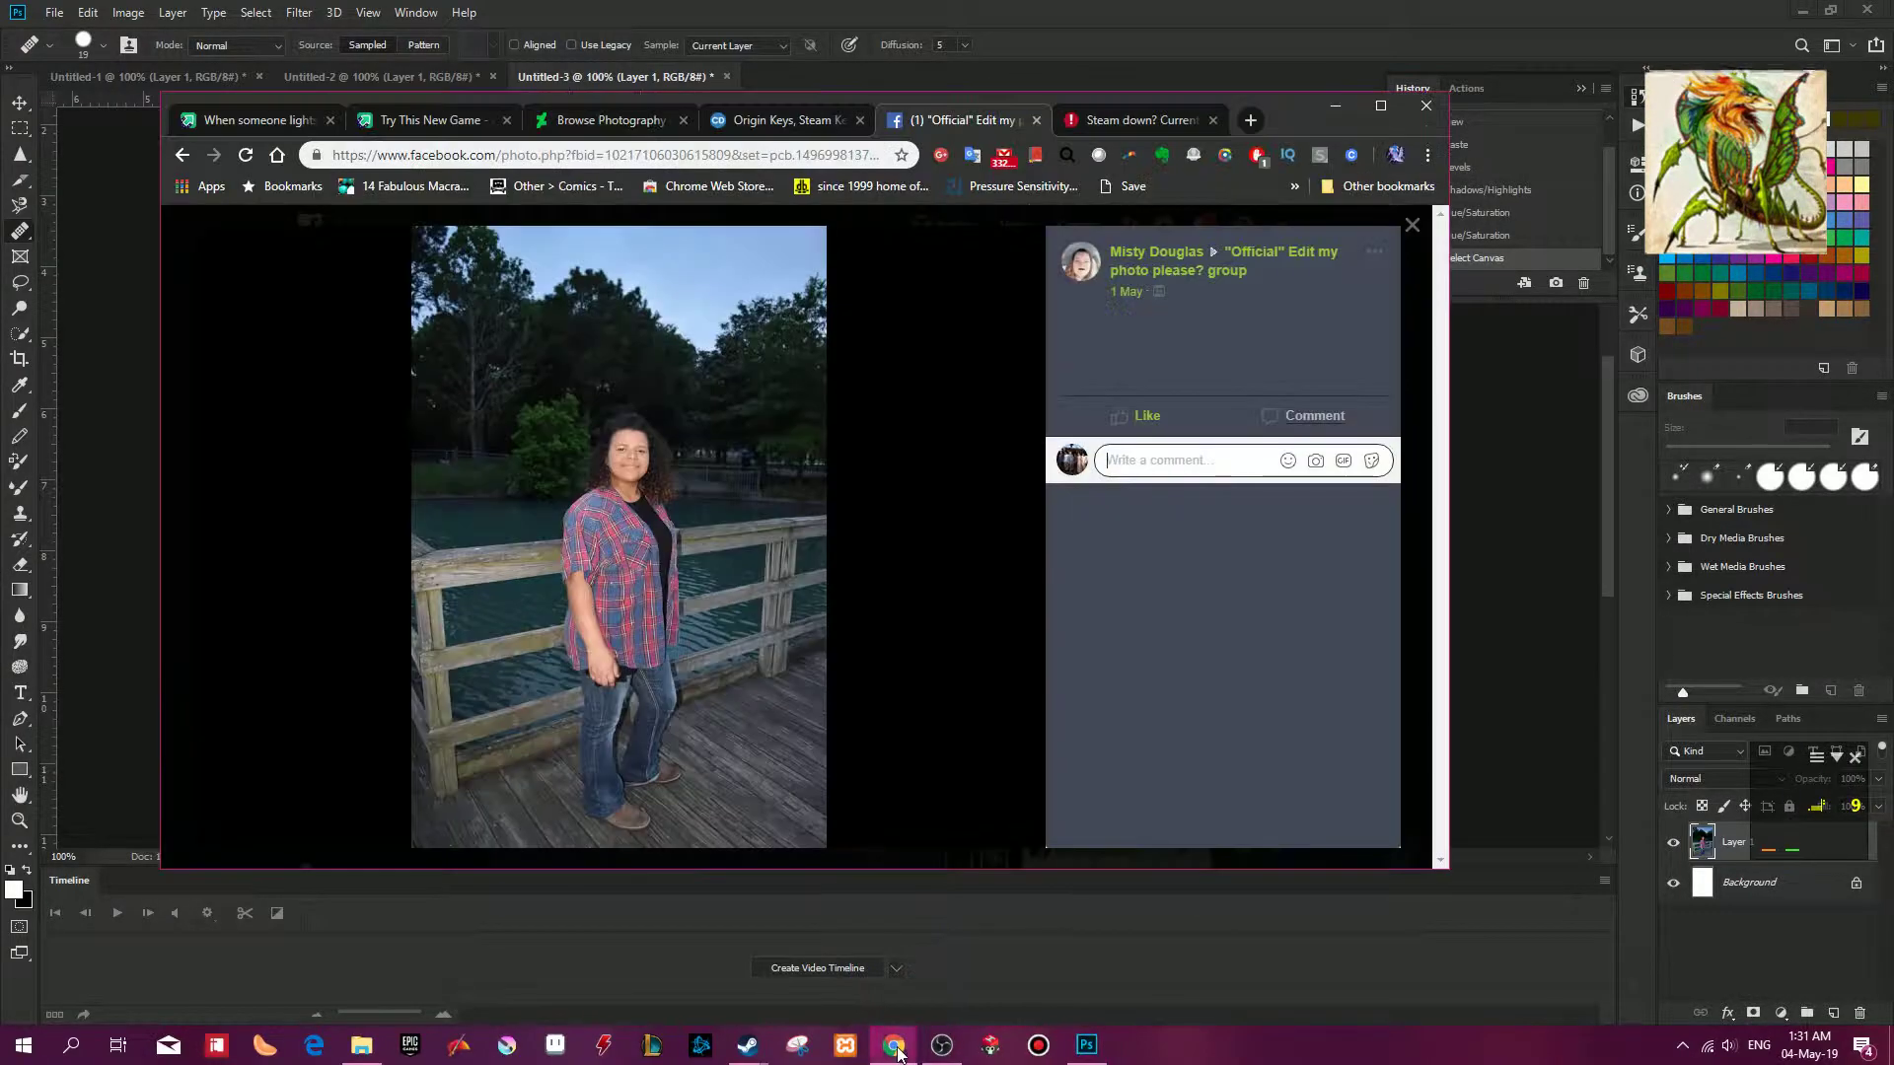
key("ctrl+v")
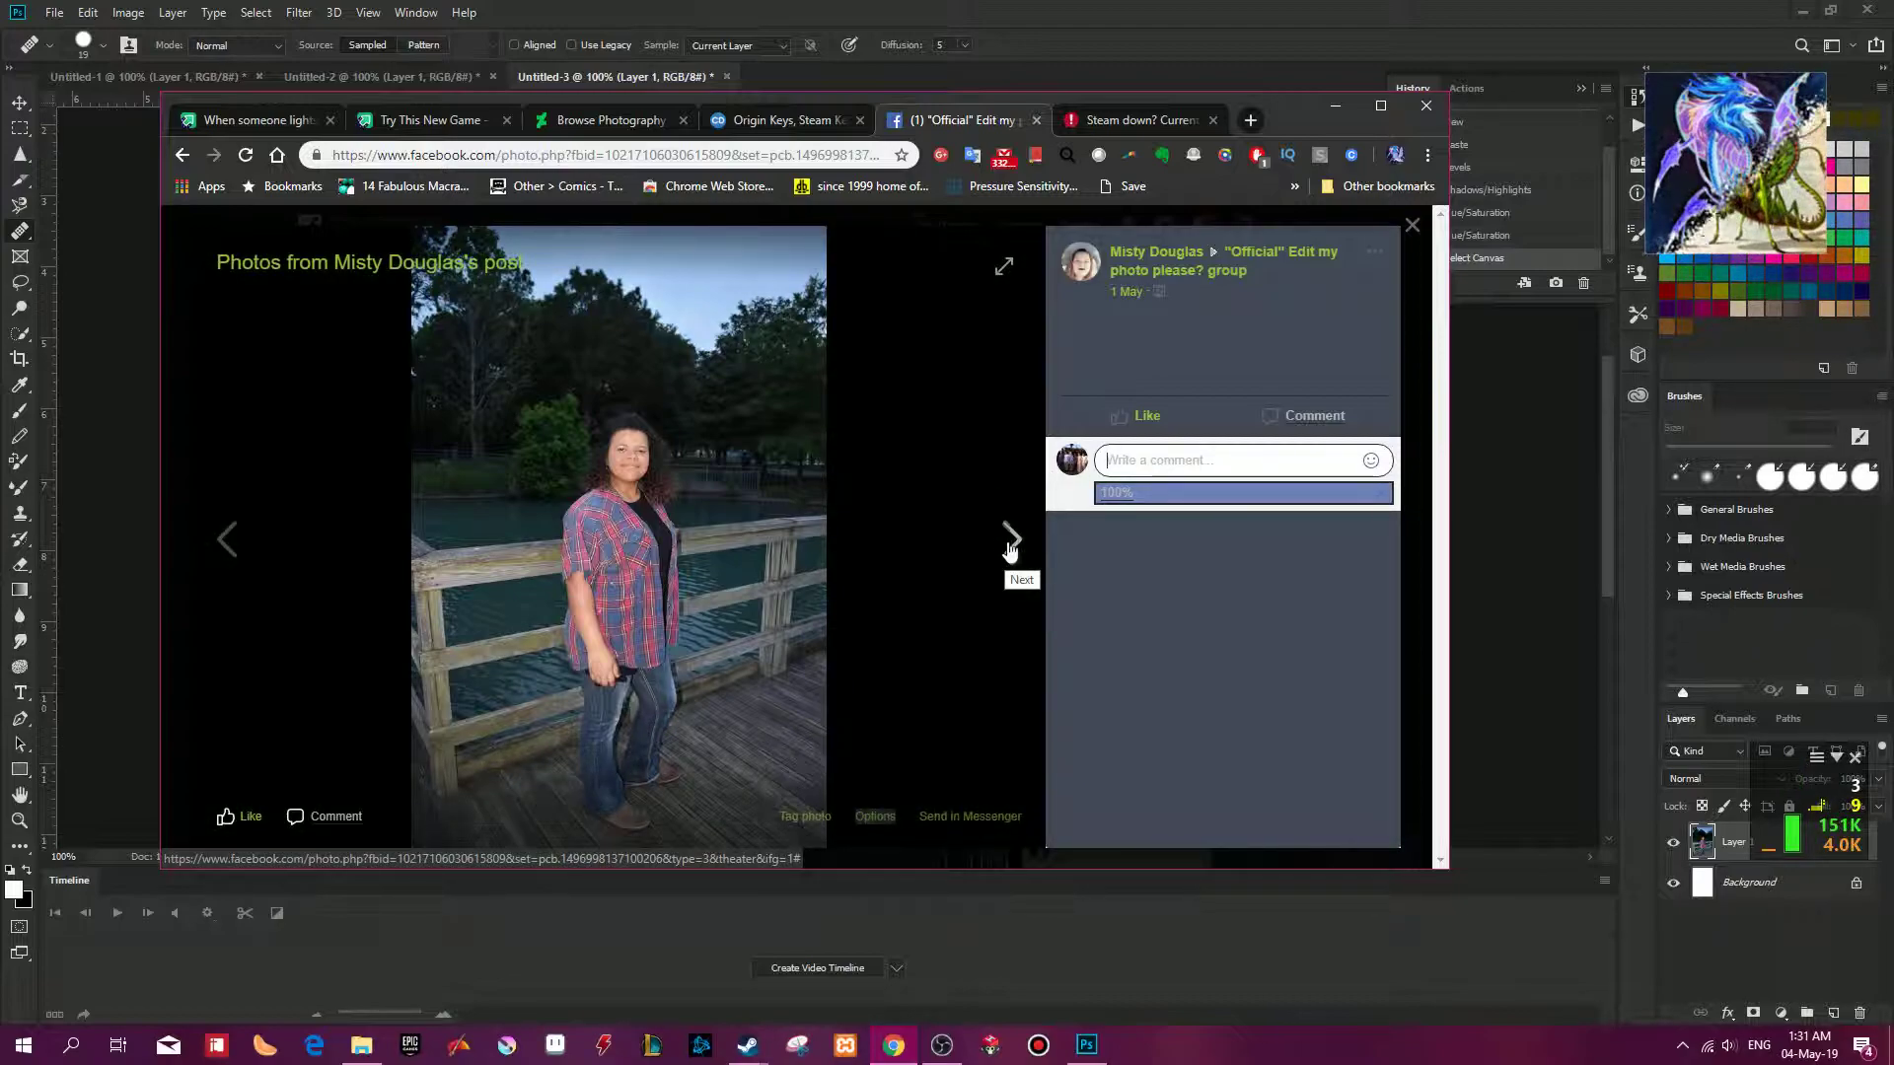
key("Return")
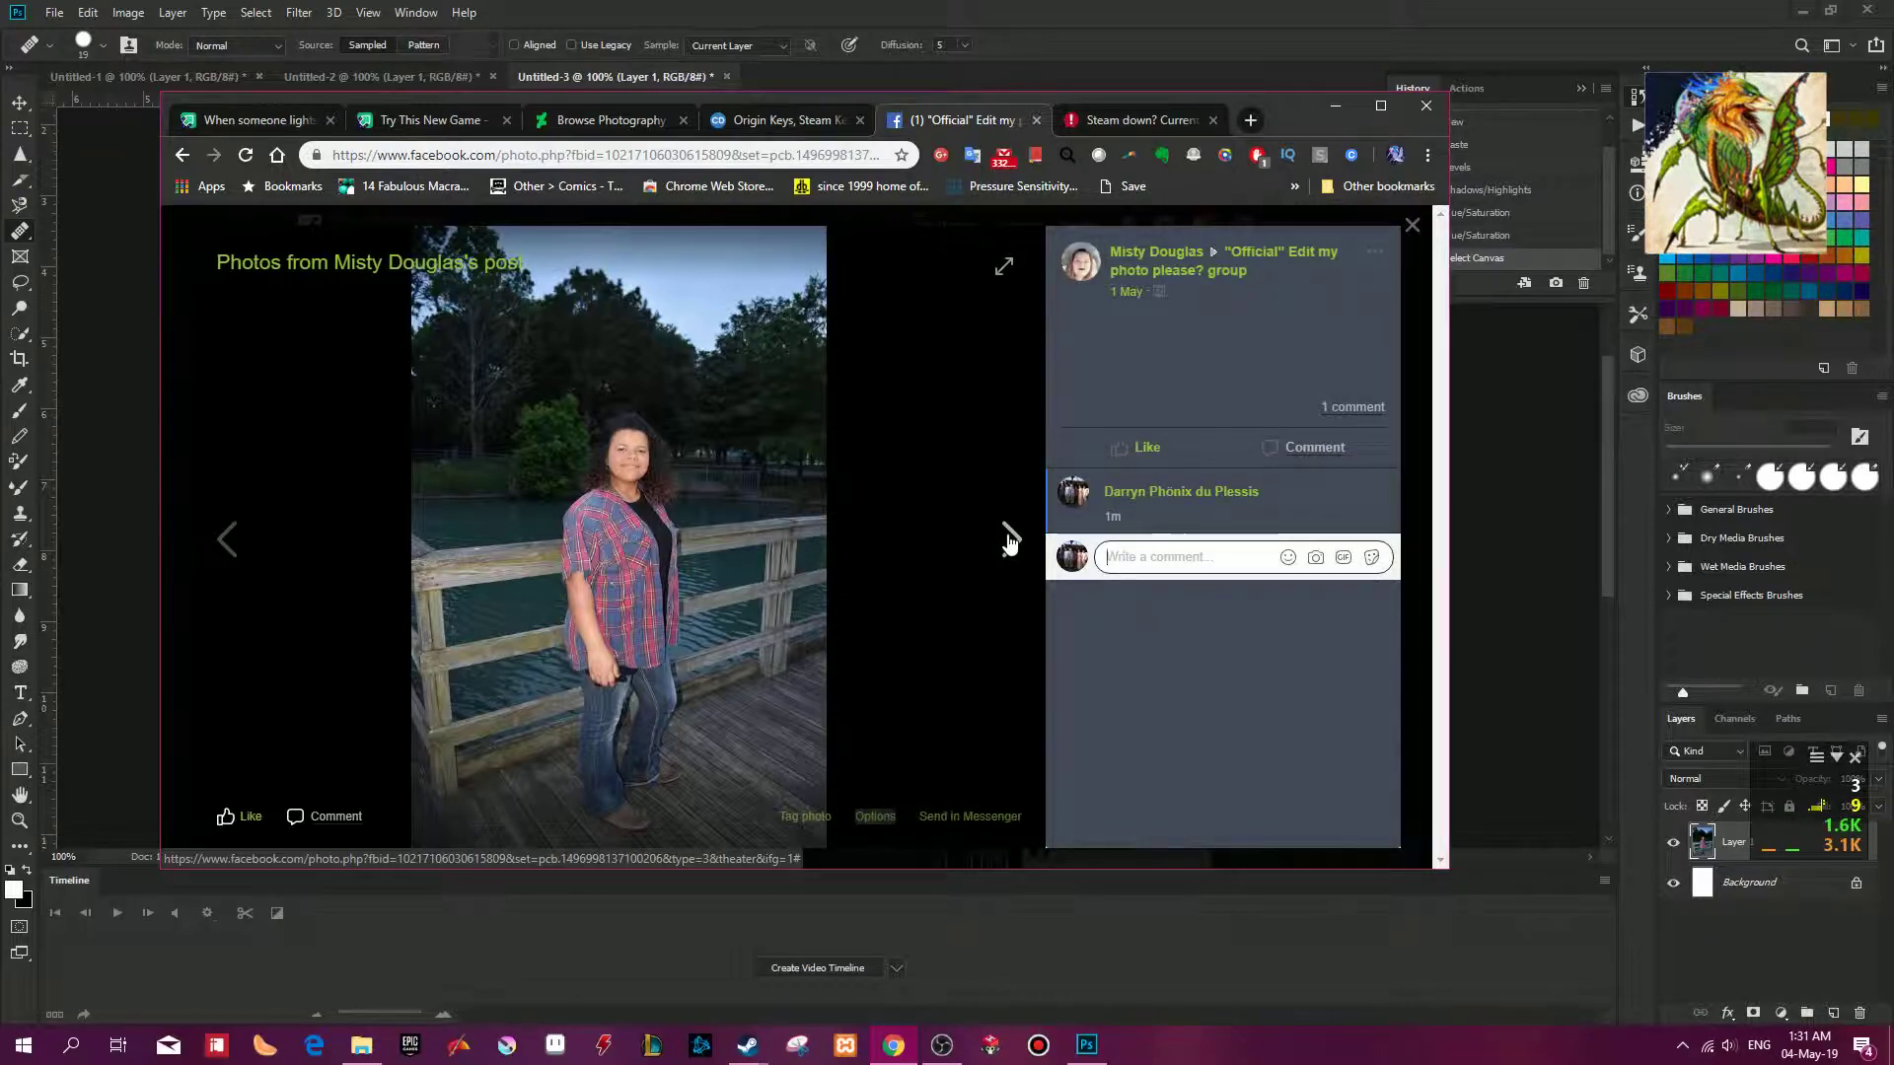
Go to the next photo of the Facebook post and copy the image of the woman in front of the fountain at dusk.
left_click(1009, 542)
right_click(614, 501)
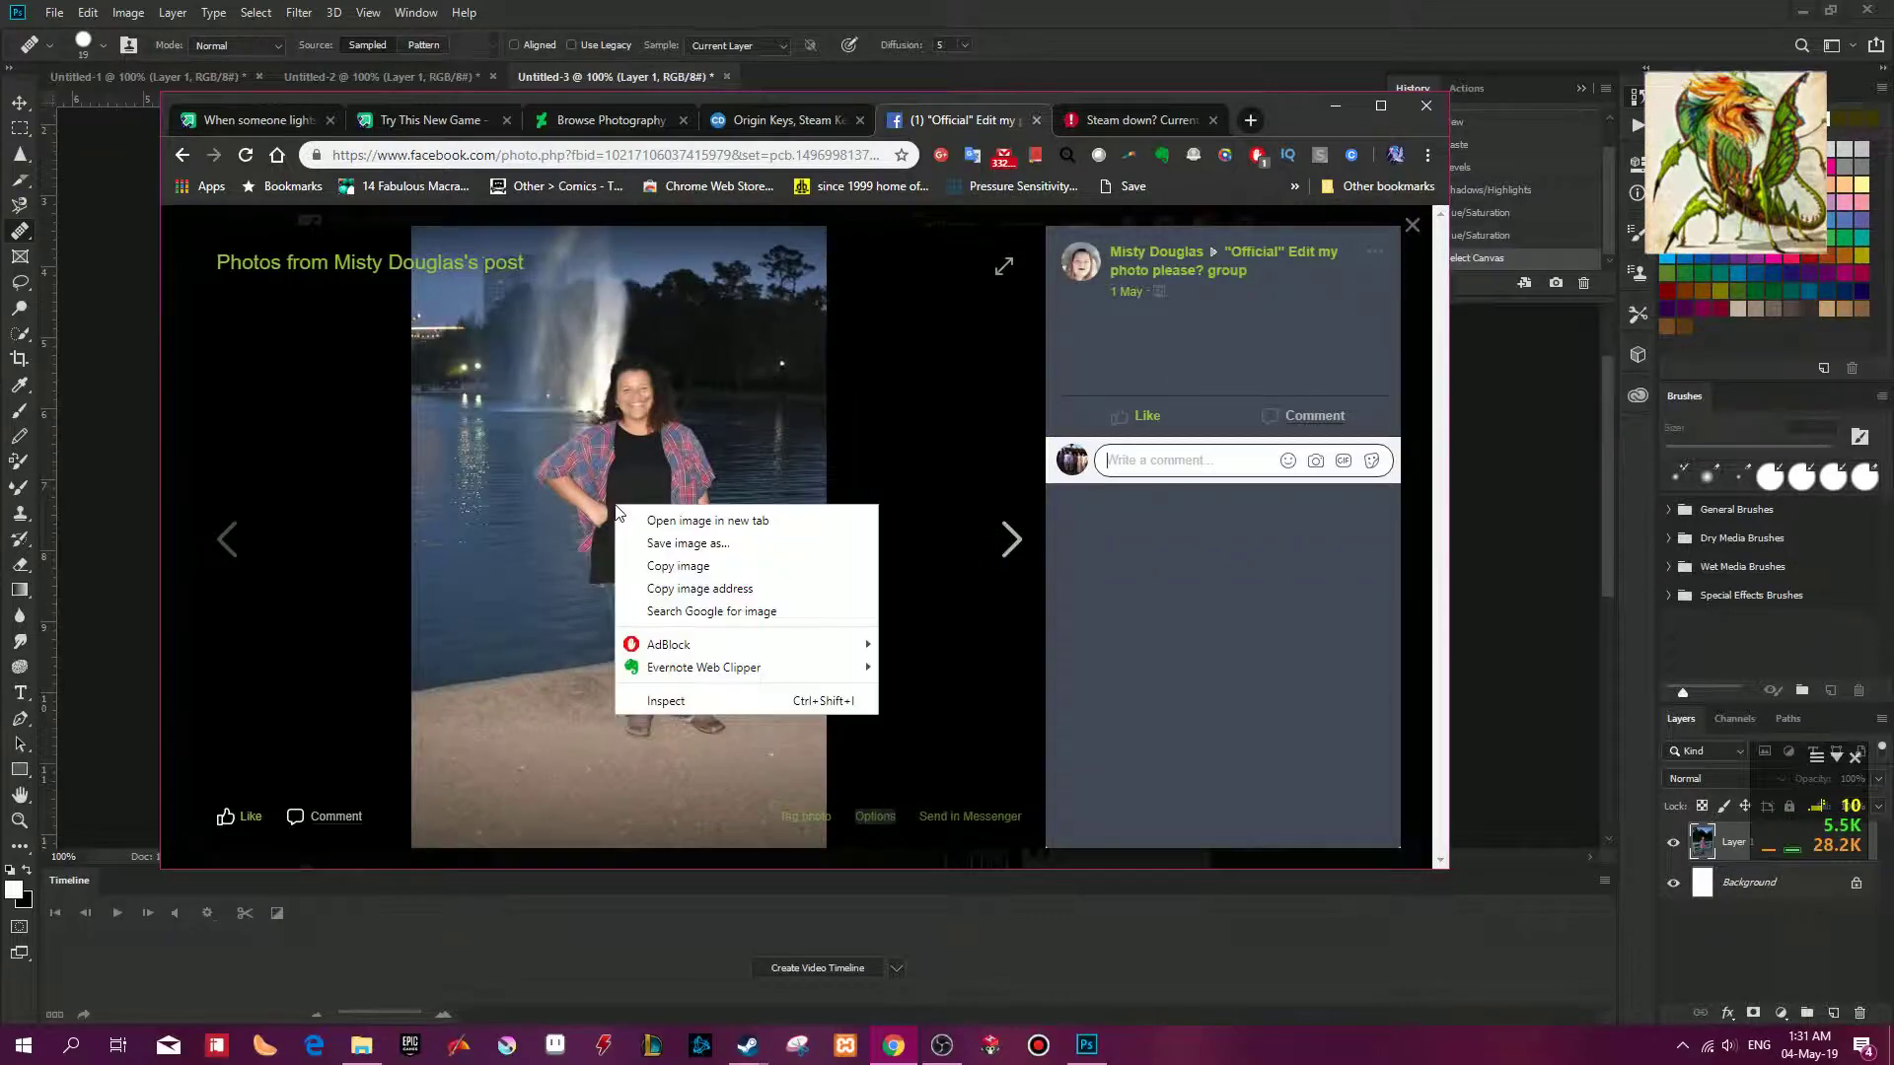
left_click(656, 558)
Switch back to Photoshop and close all three open documents without saving them.
left_click(996, 29)
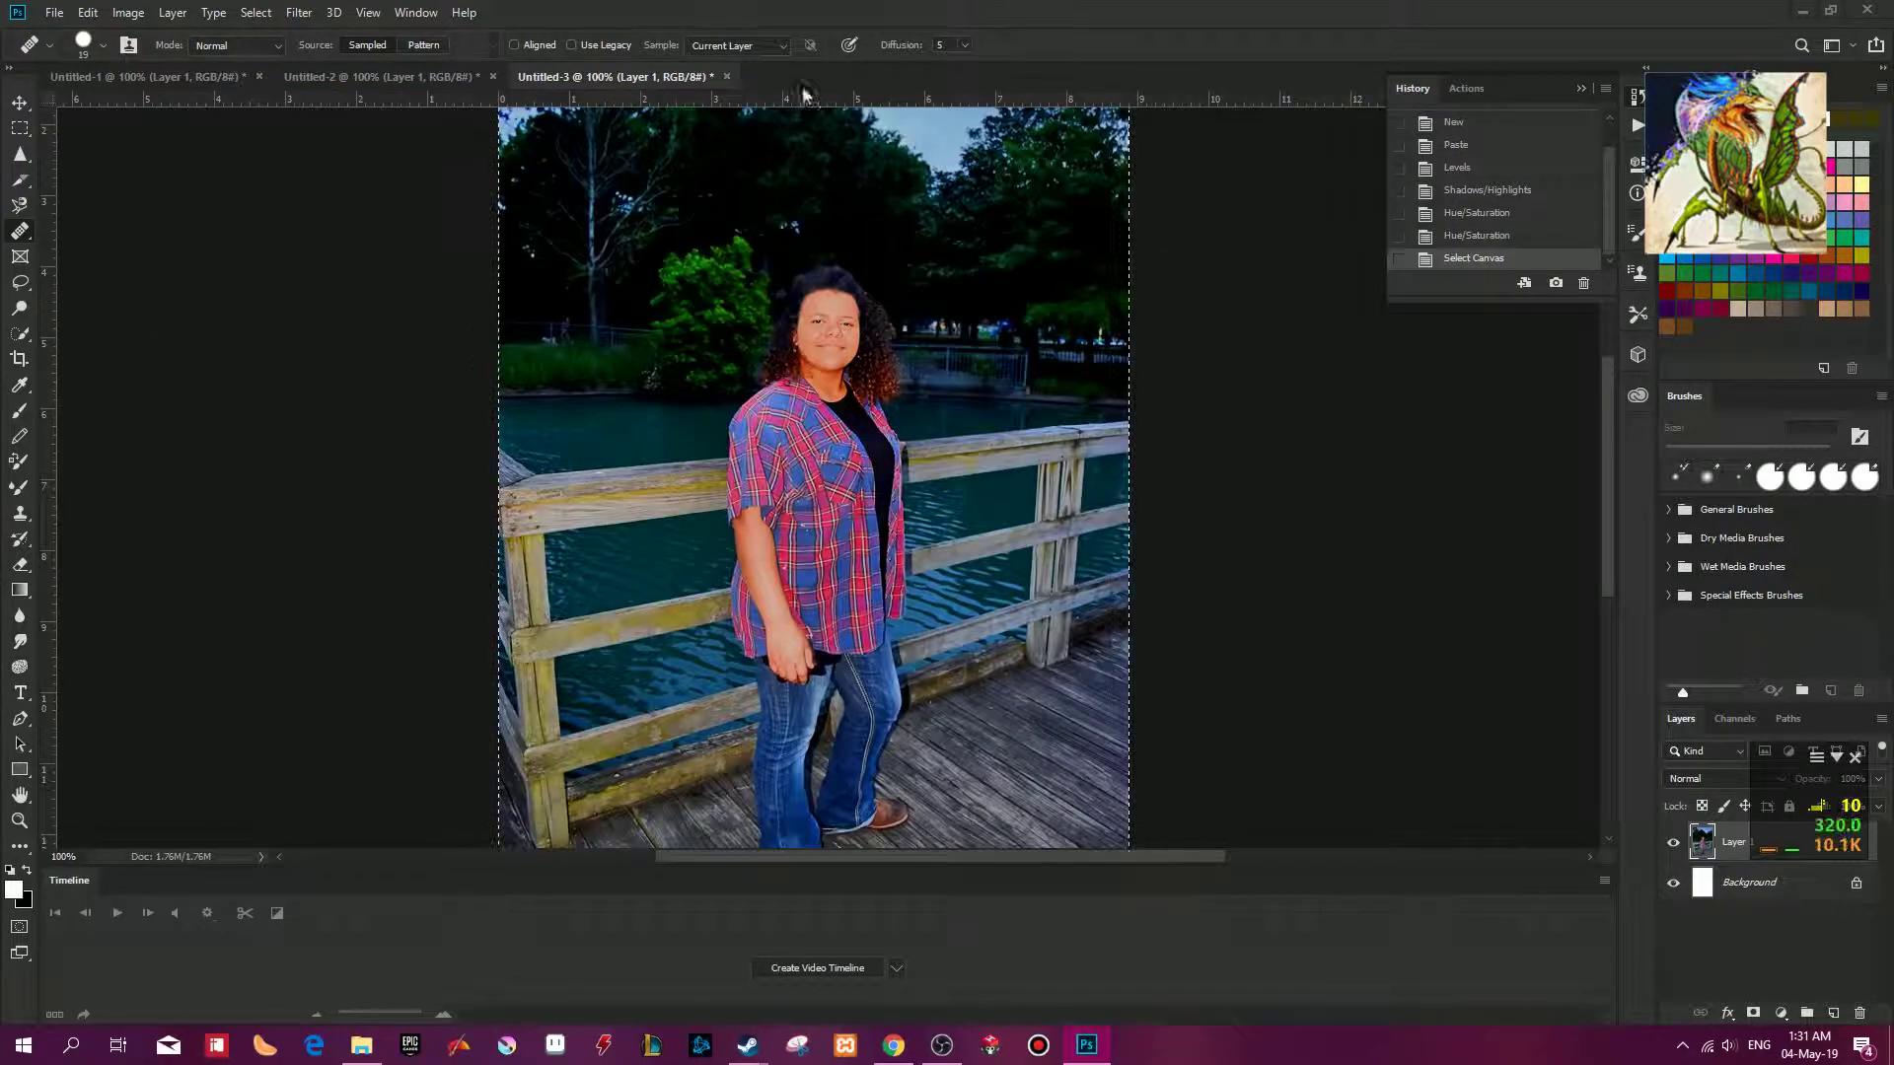
key("ctrl+w")
left_click(938, 385)
key("ctrl+w")
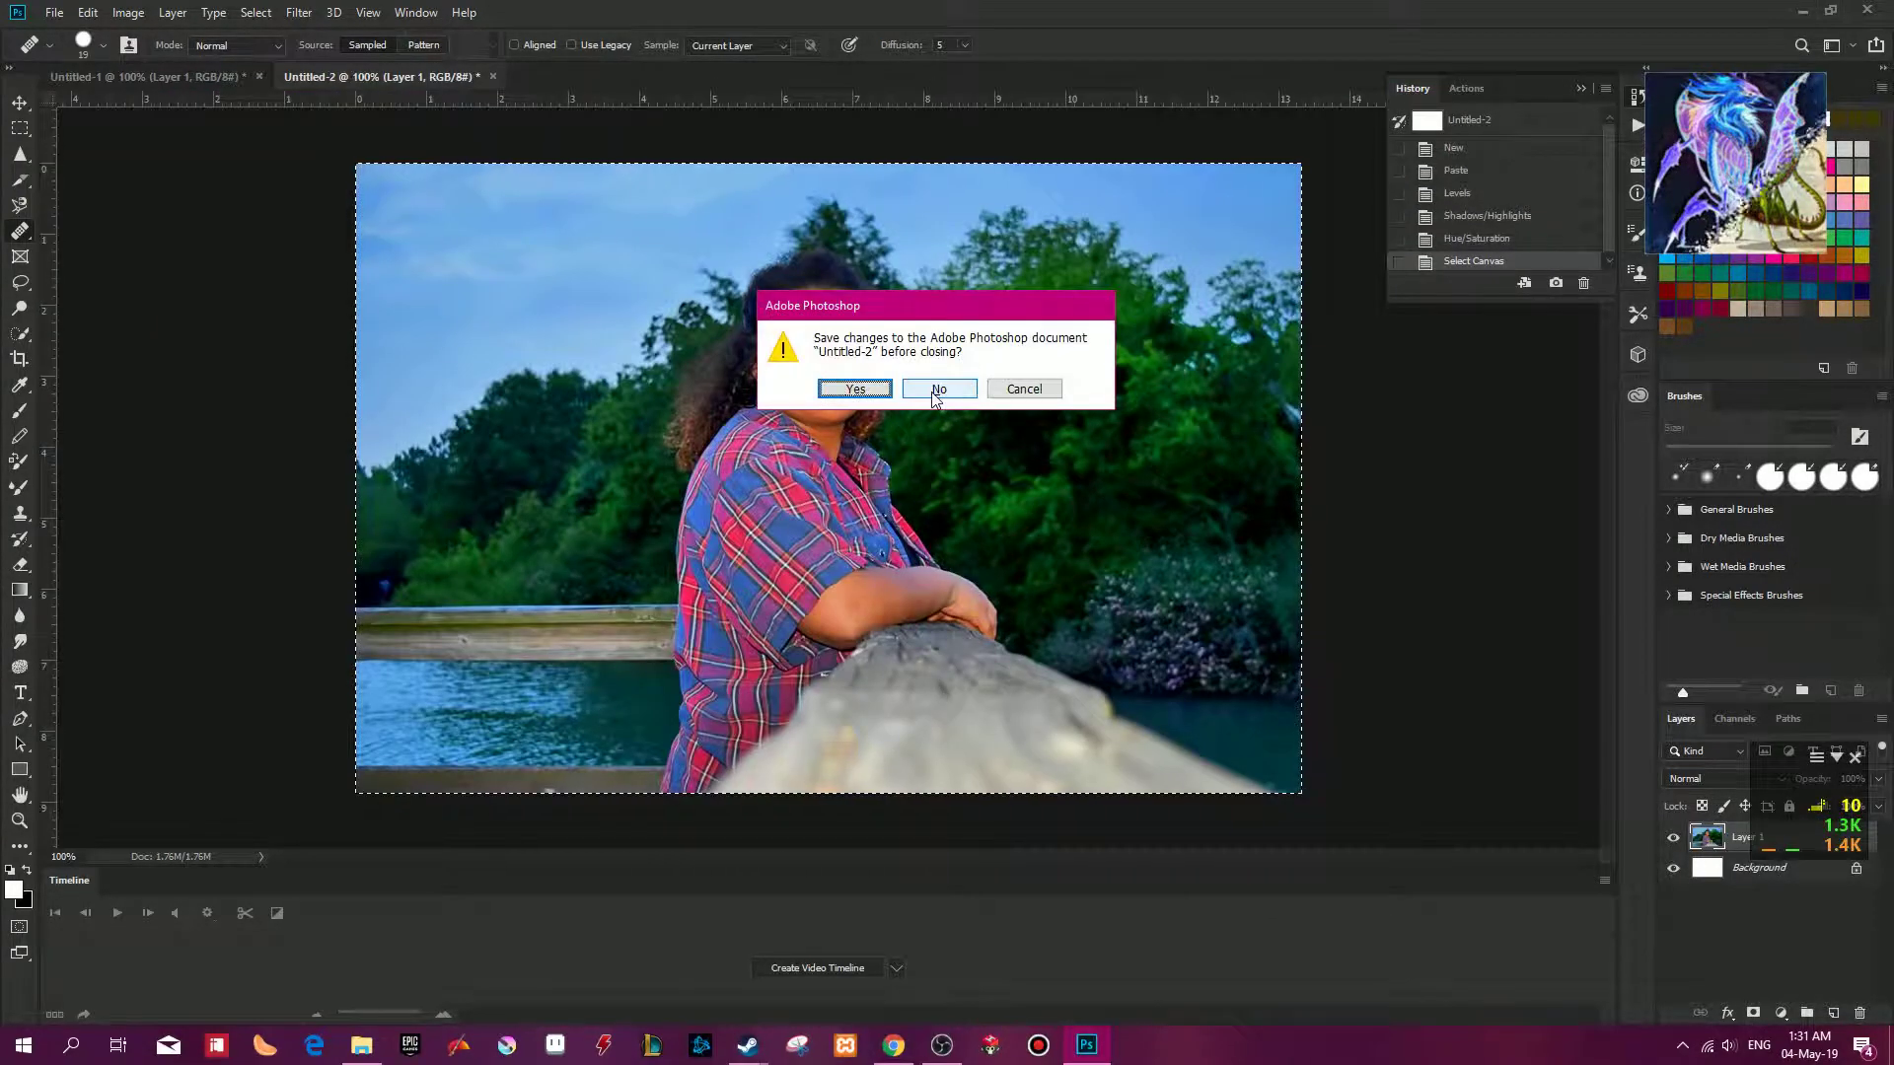
left_click(938, 384)
key("ctrl+w")
left_click(933, 395)
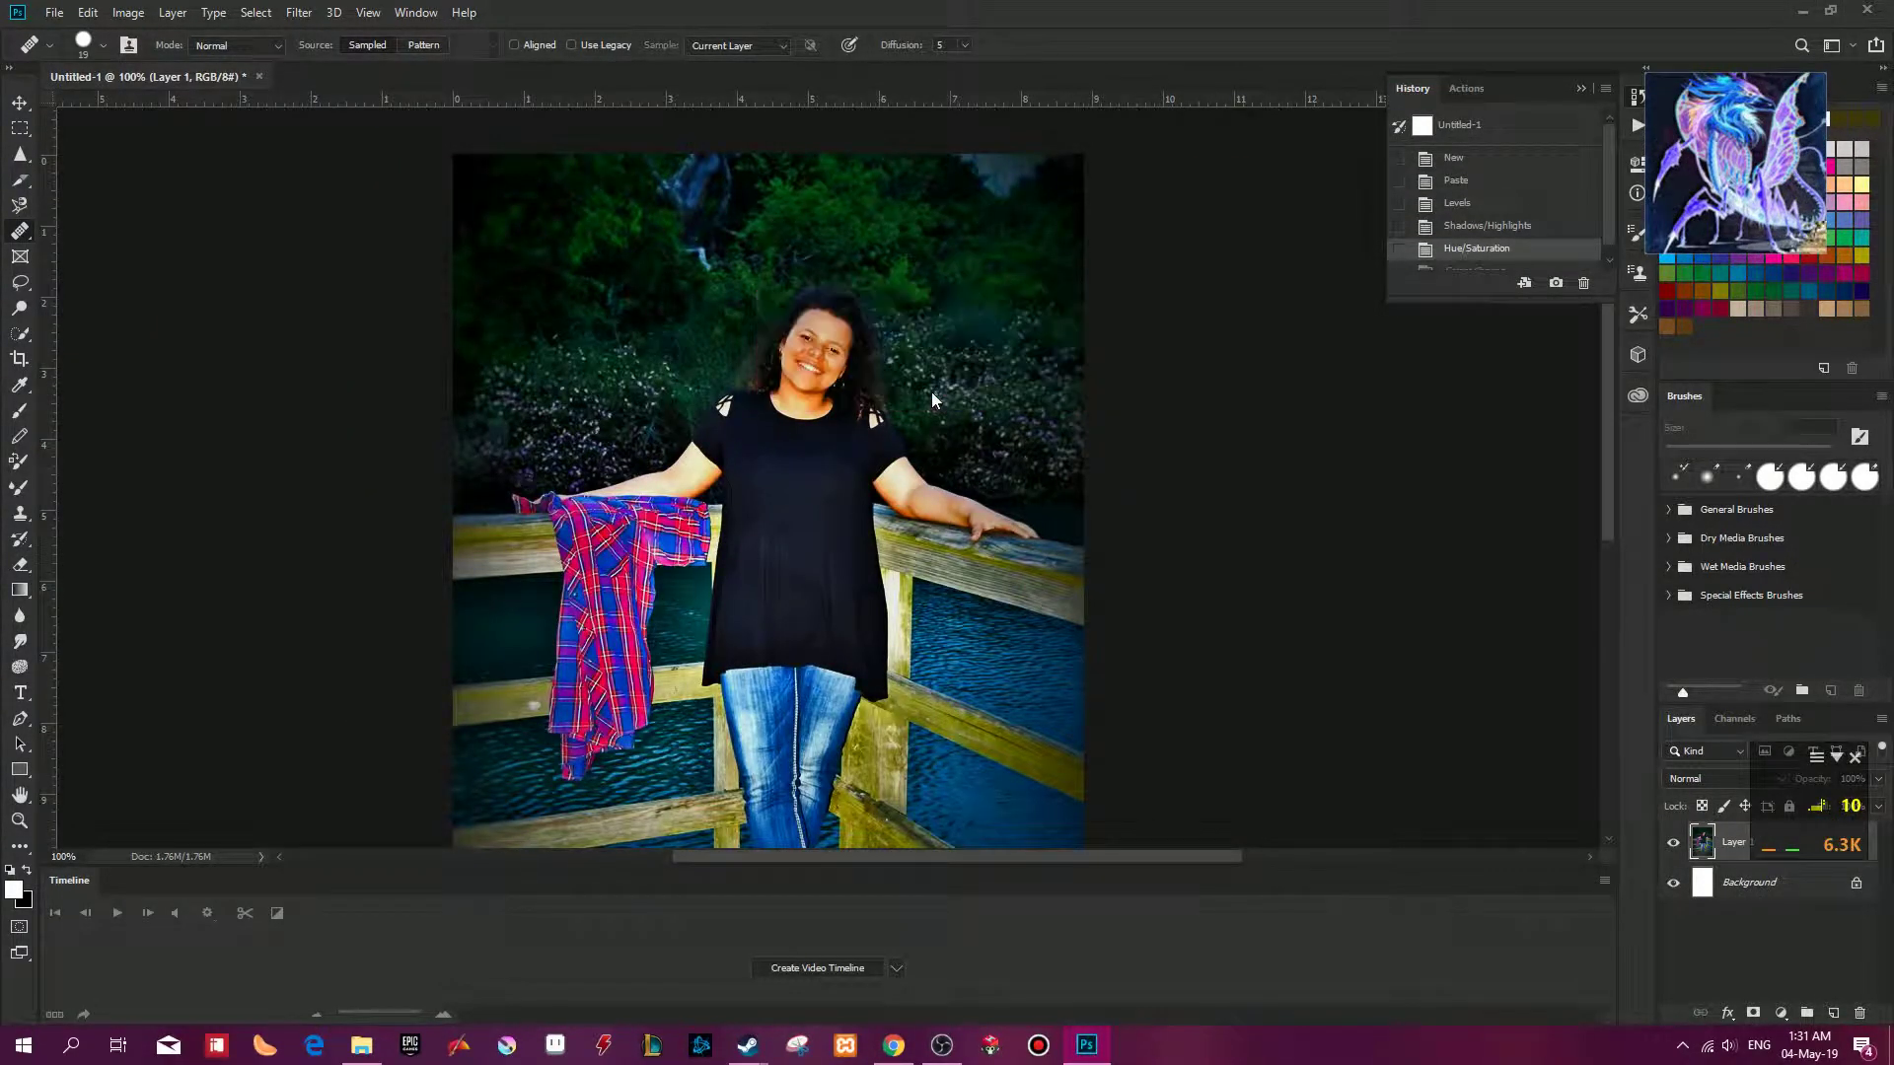
Create a new document and paste the copied dusk fountain photo into it.
key("ctrl+n")
left_click(1158, 231)
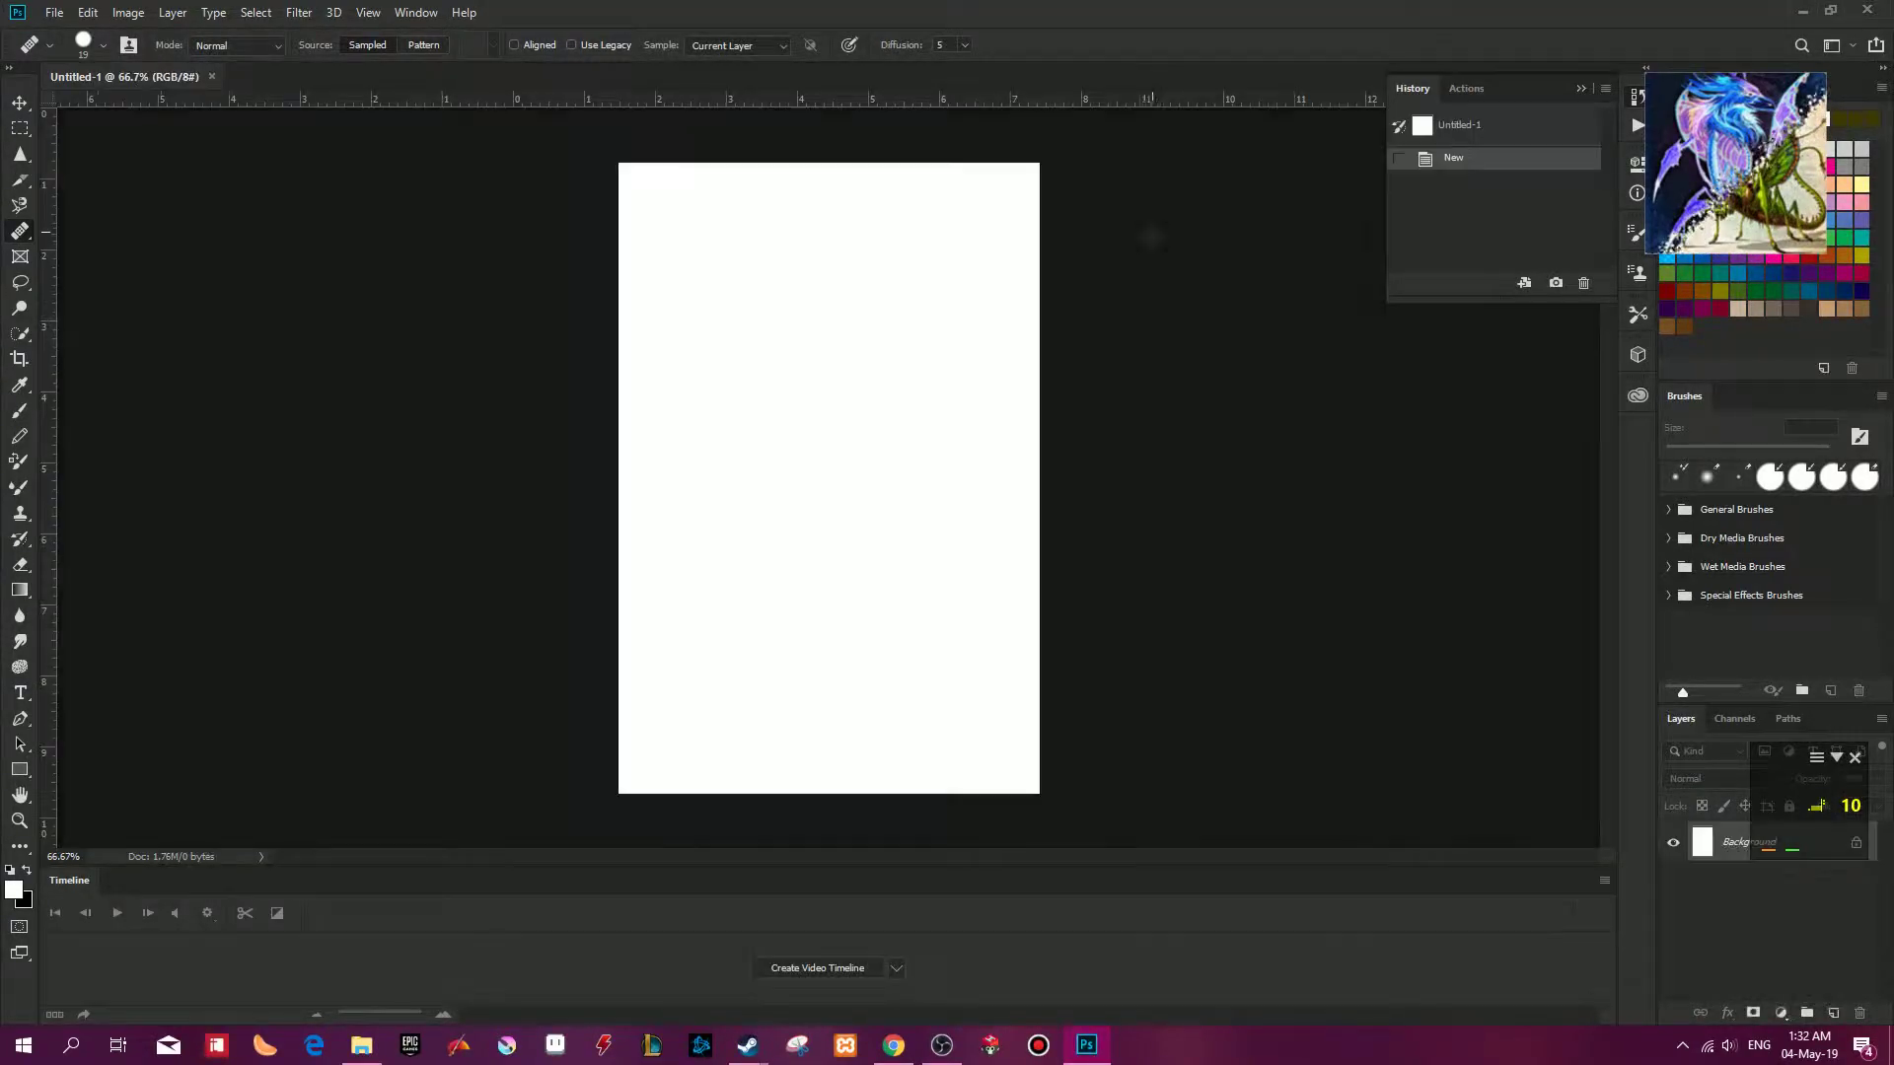
key("ctrl+v")
Play the 1MantisStyle action on the dusk fountain photo and compare the result with the pasted original in the history.
left_click(1466, 89)
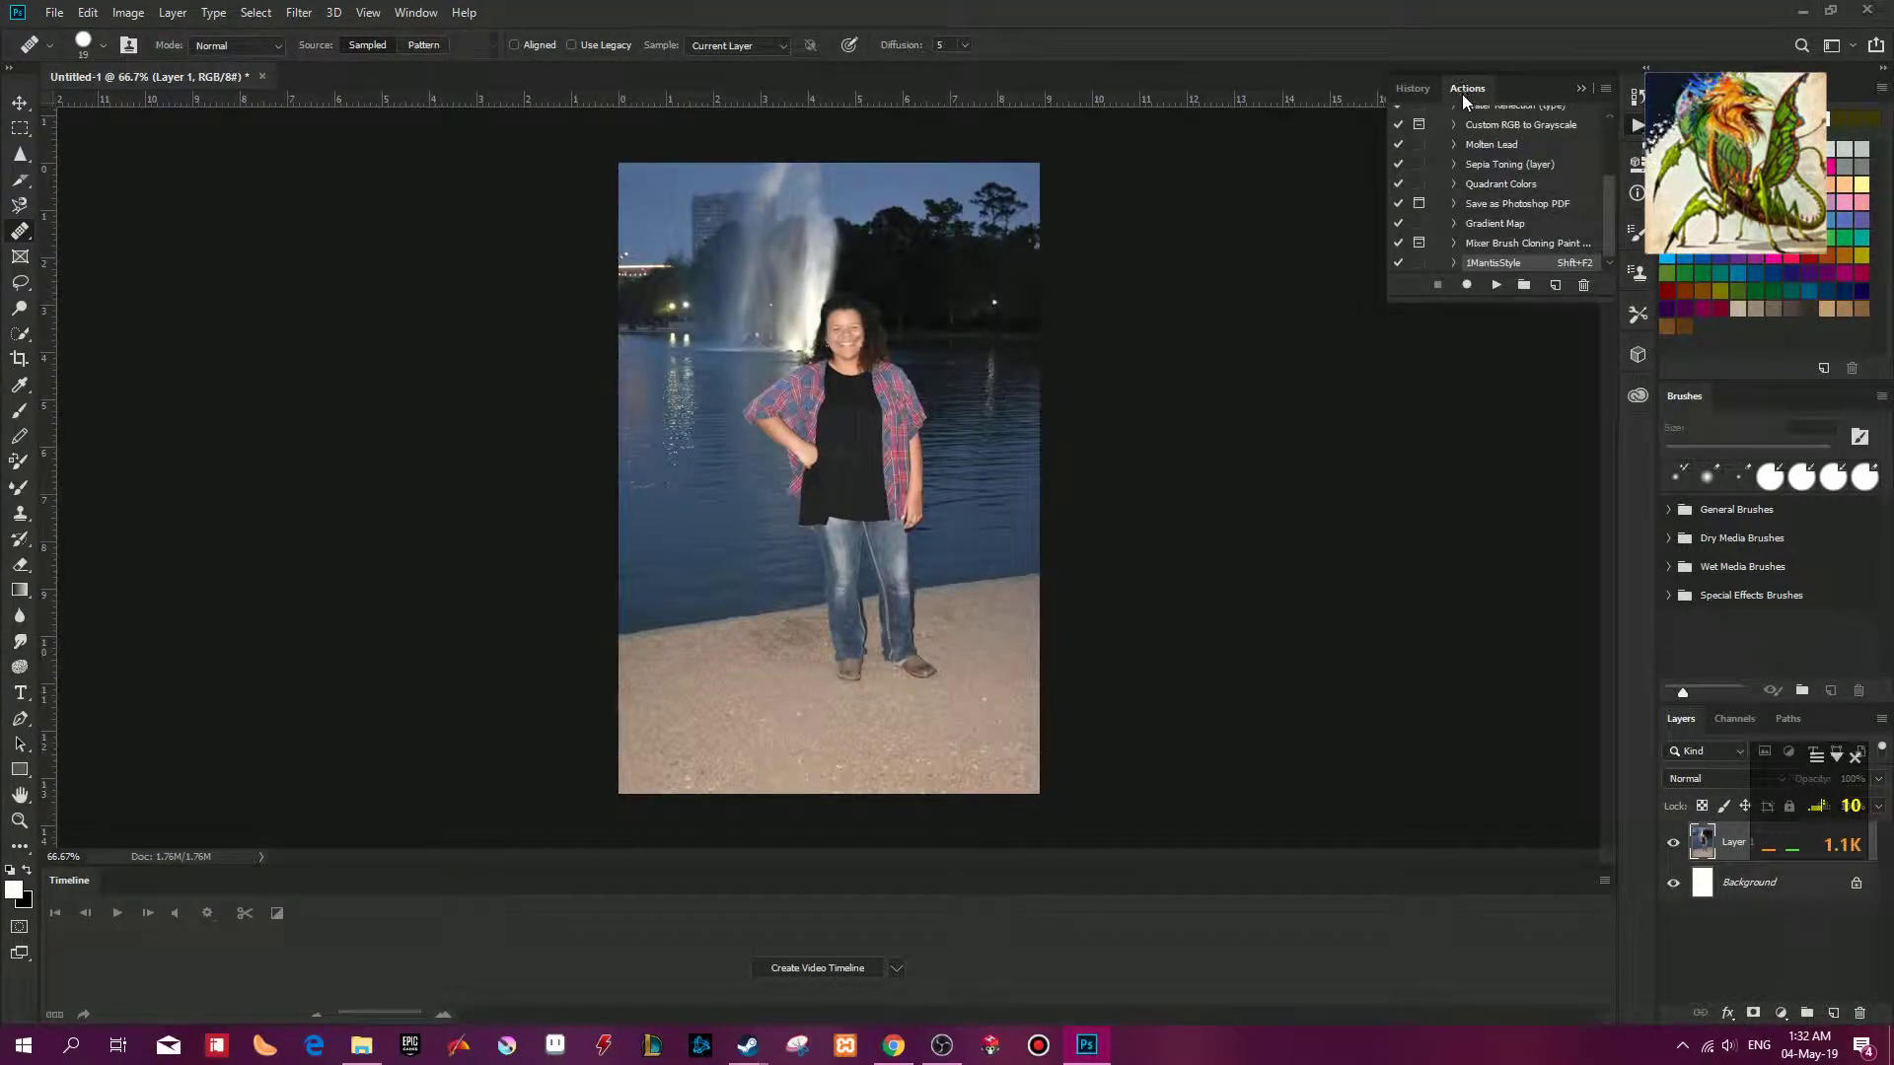
key("shift+F2")
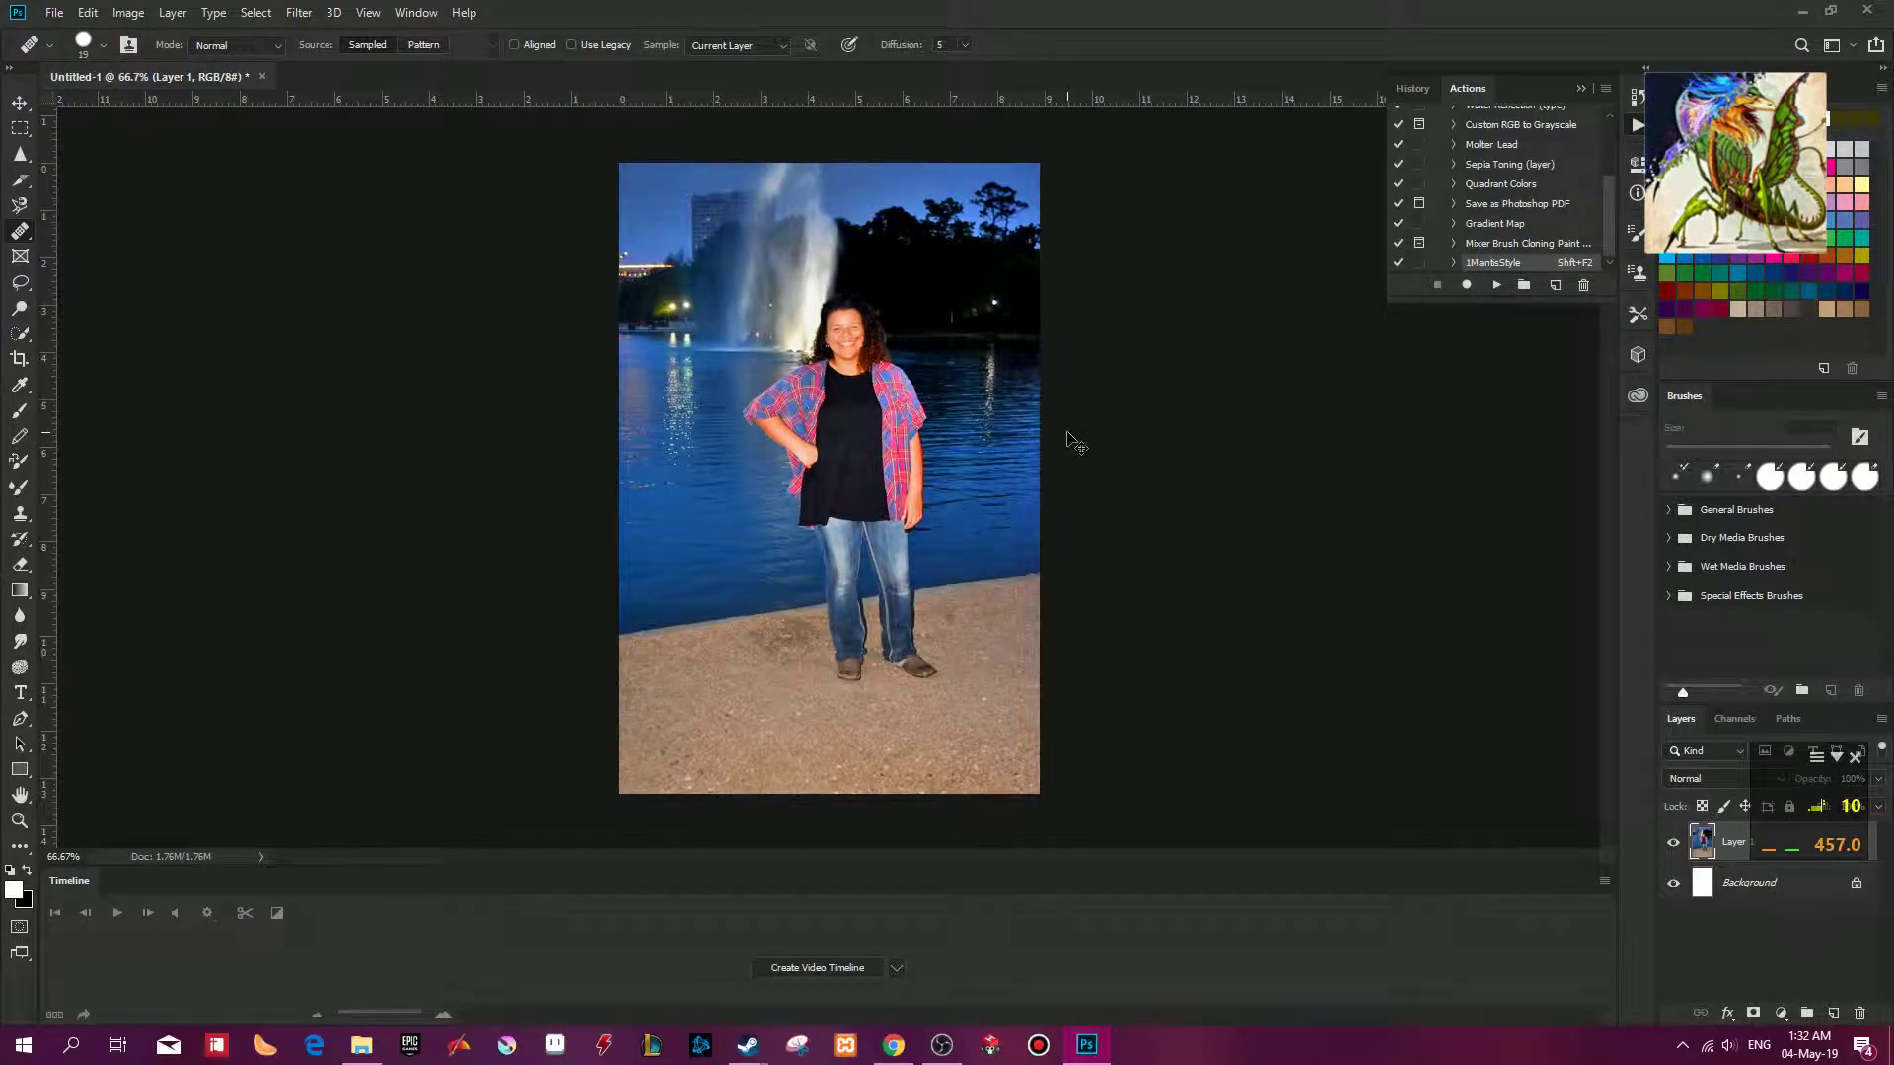
left_click(1413, 88)
left_click(1500, 186)
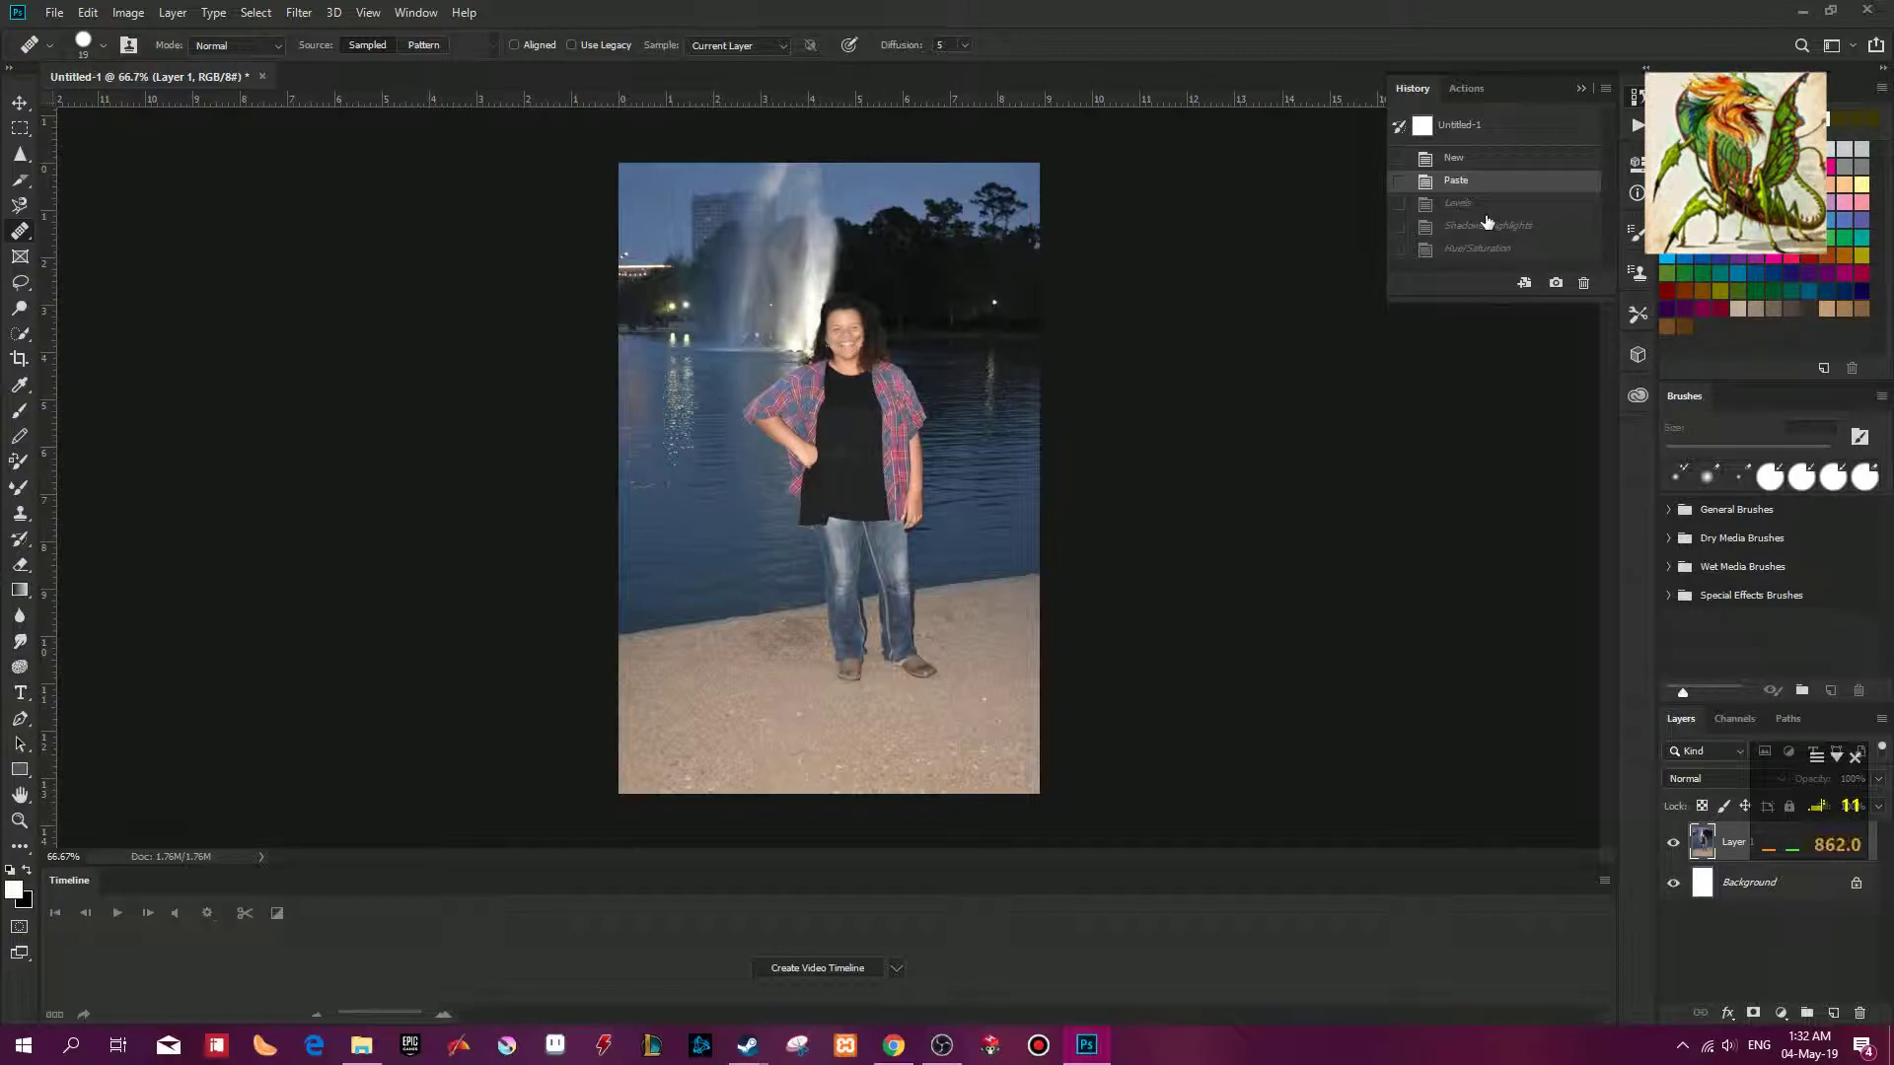
left_click(1493, 250)
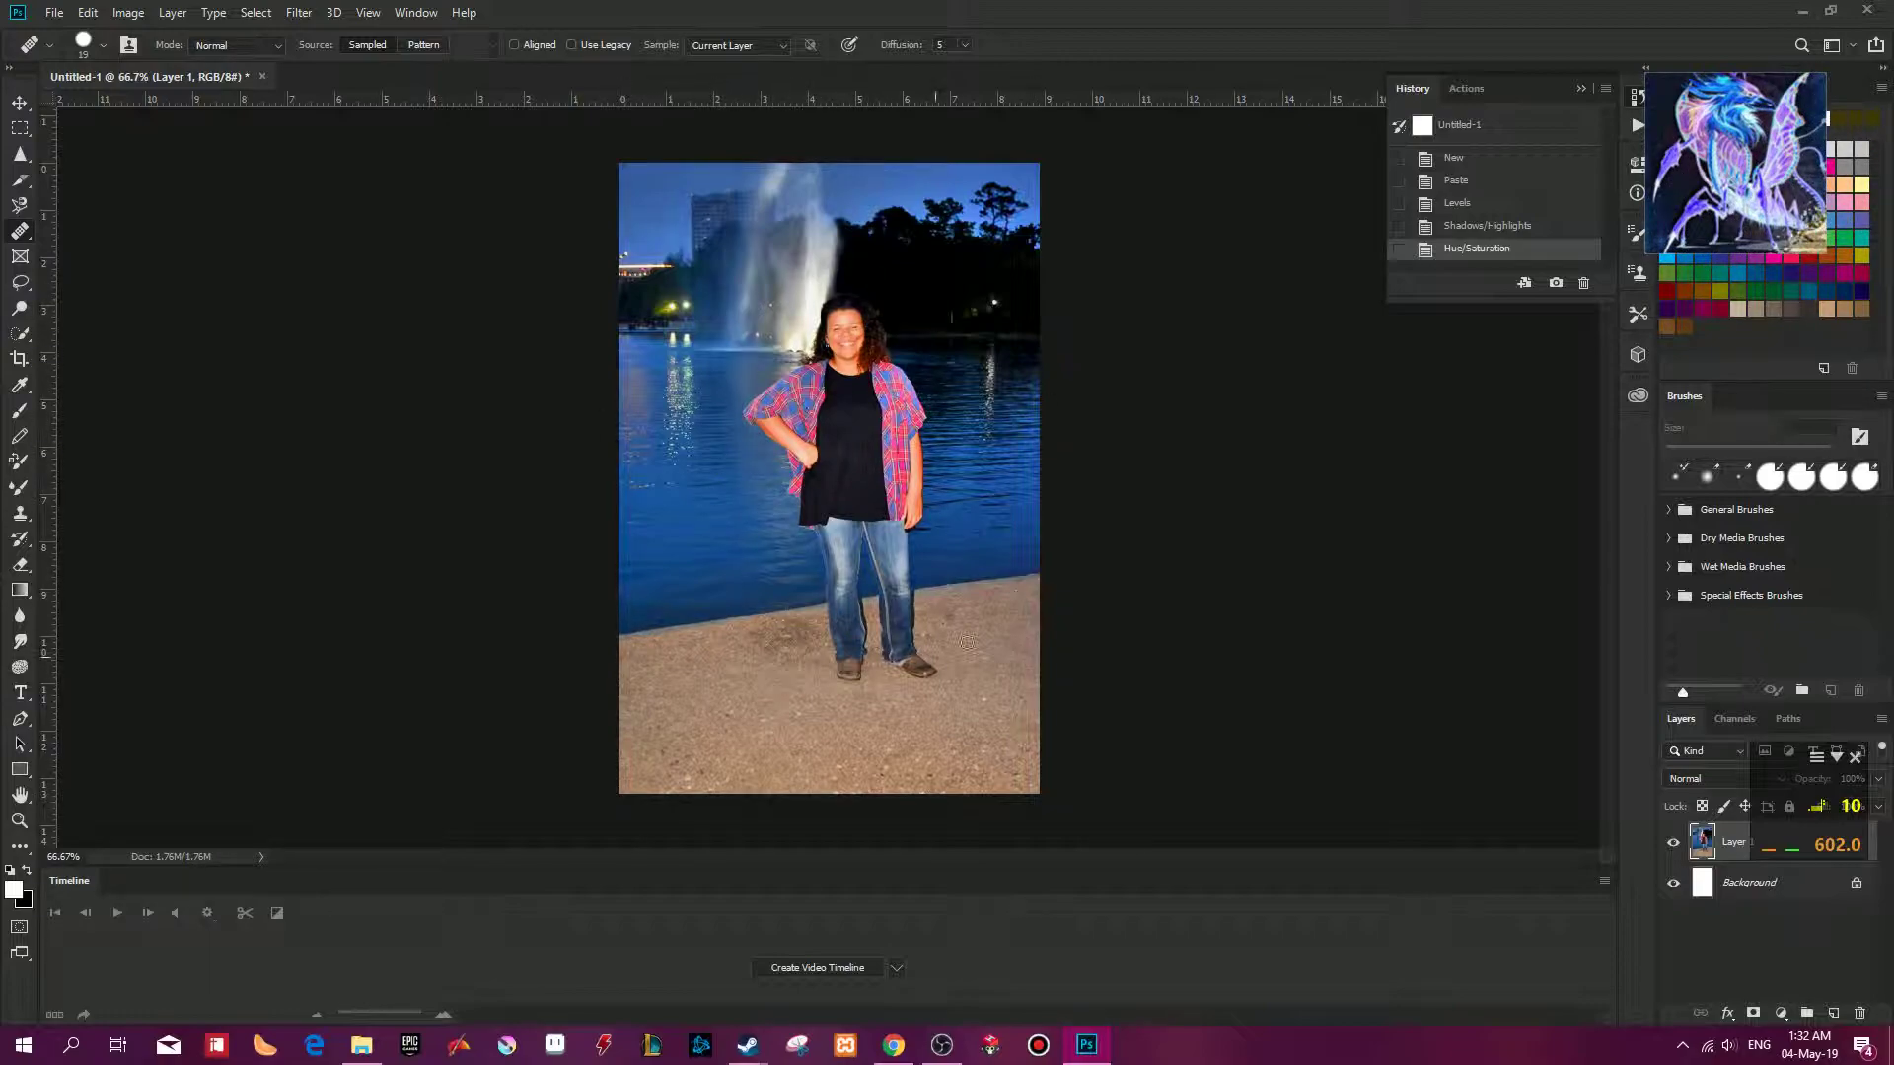
Copy the whole edited fountain photo, switch to Chrome and post it as a comment on the original Facebook photo.
key("ctrl+a")
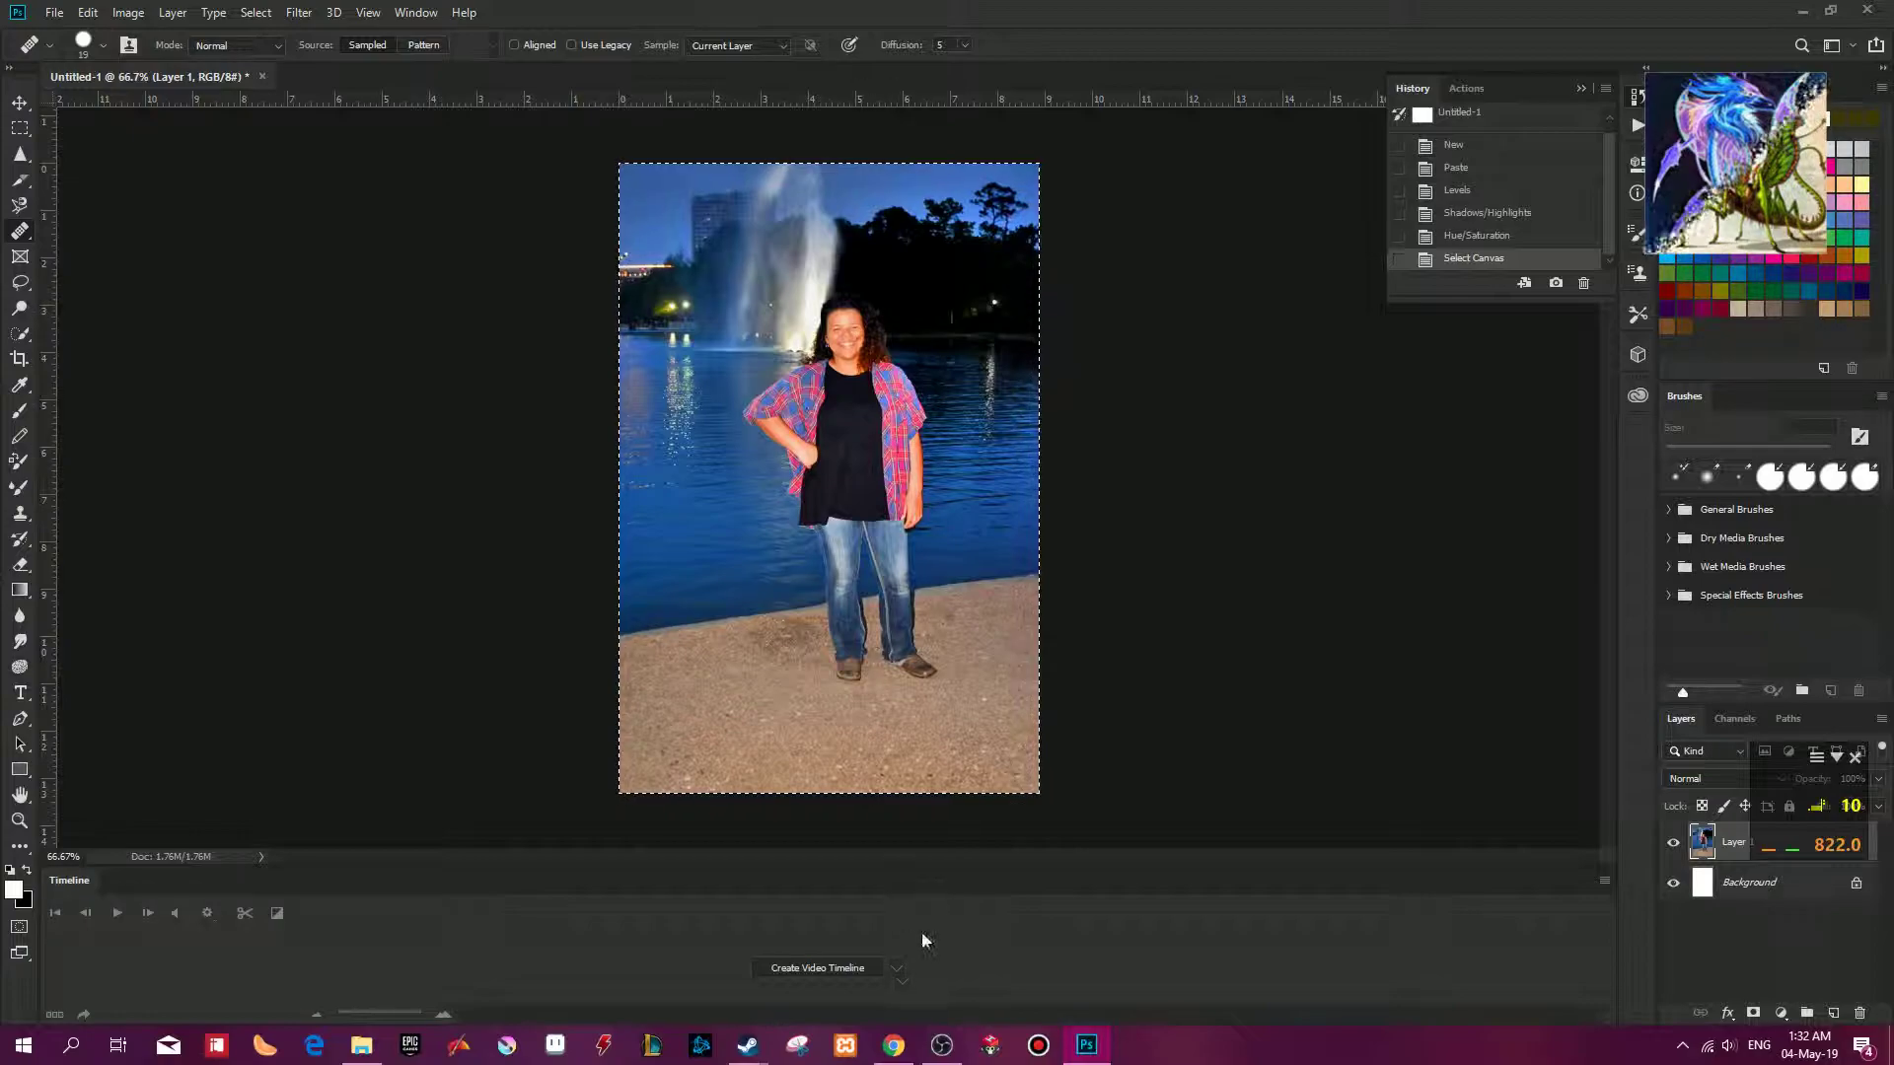
left_click(895, 1046)
left_click(1205, 462)
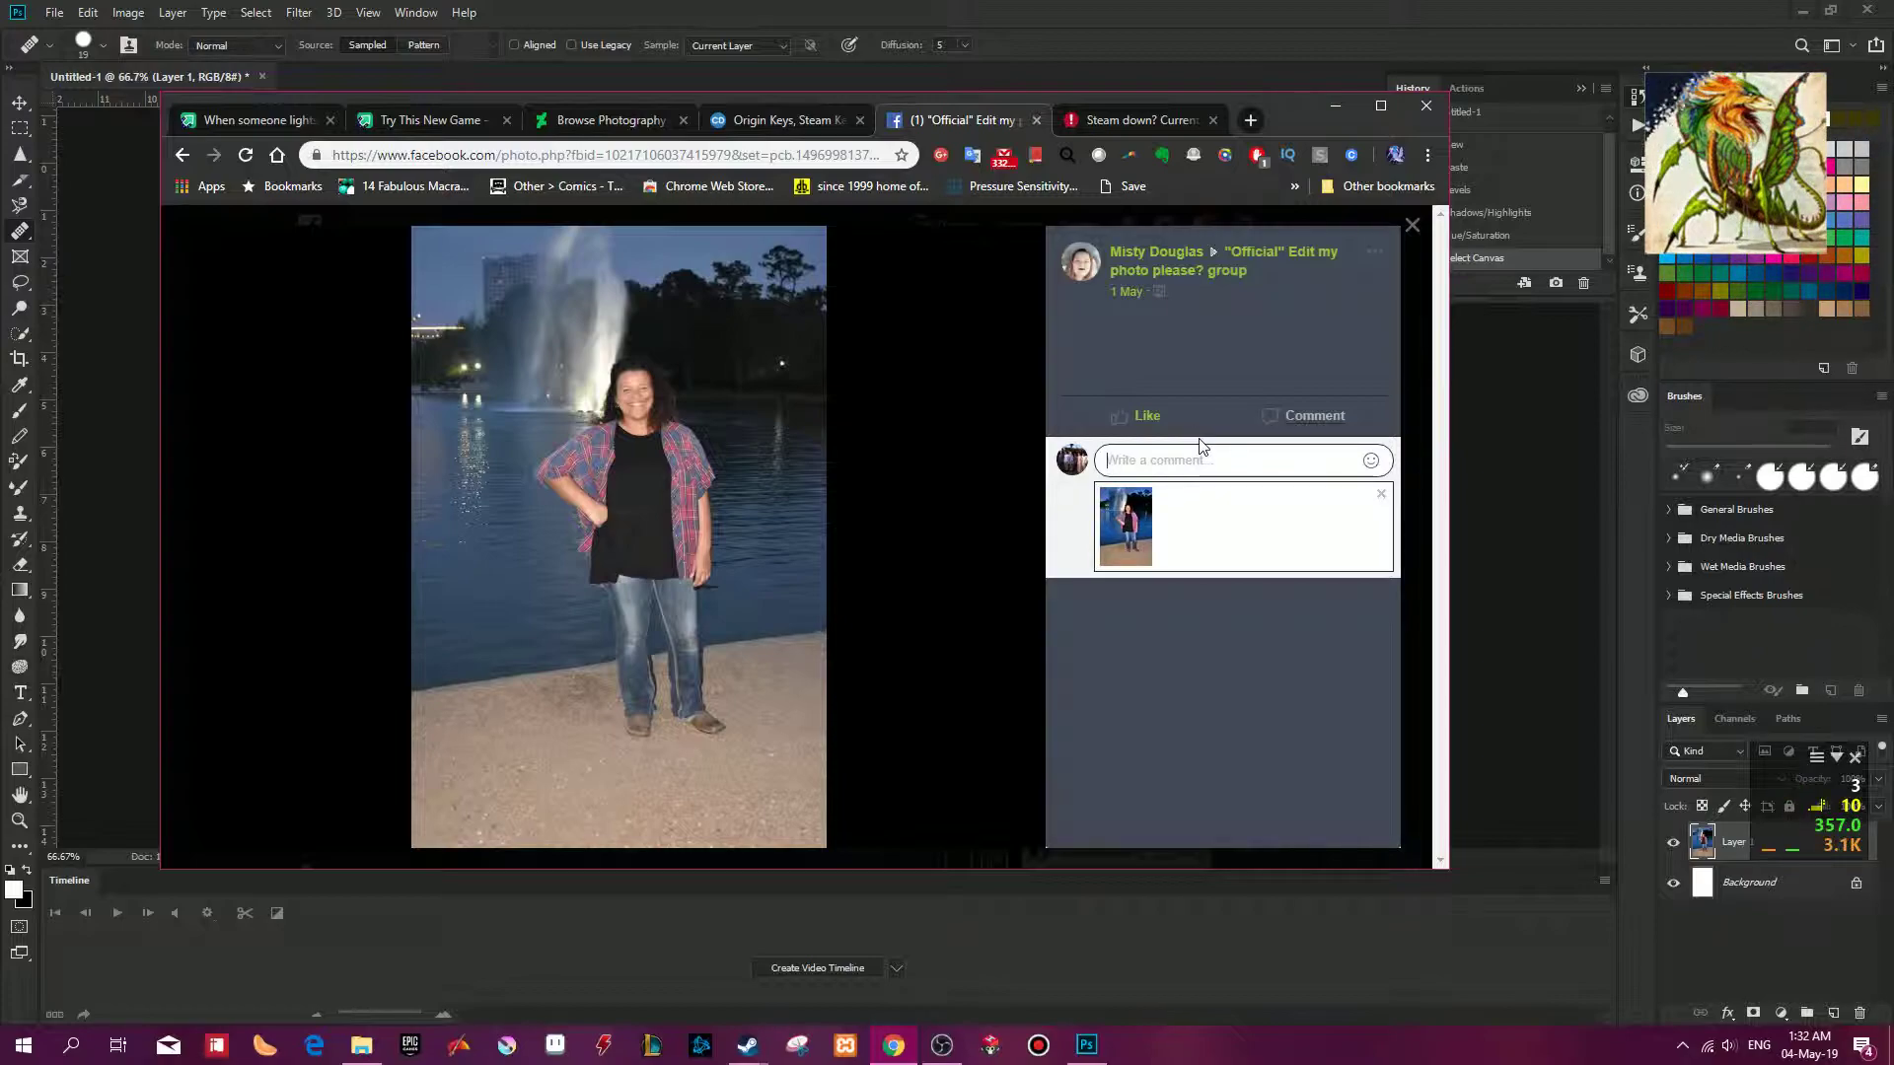
key("Return")
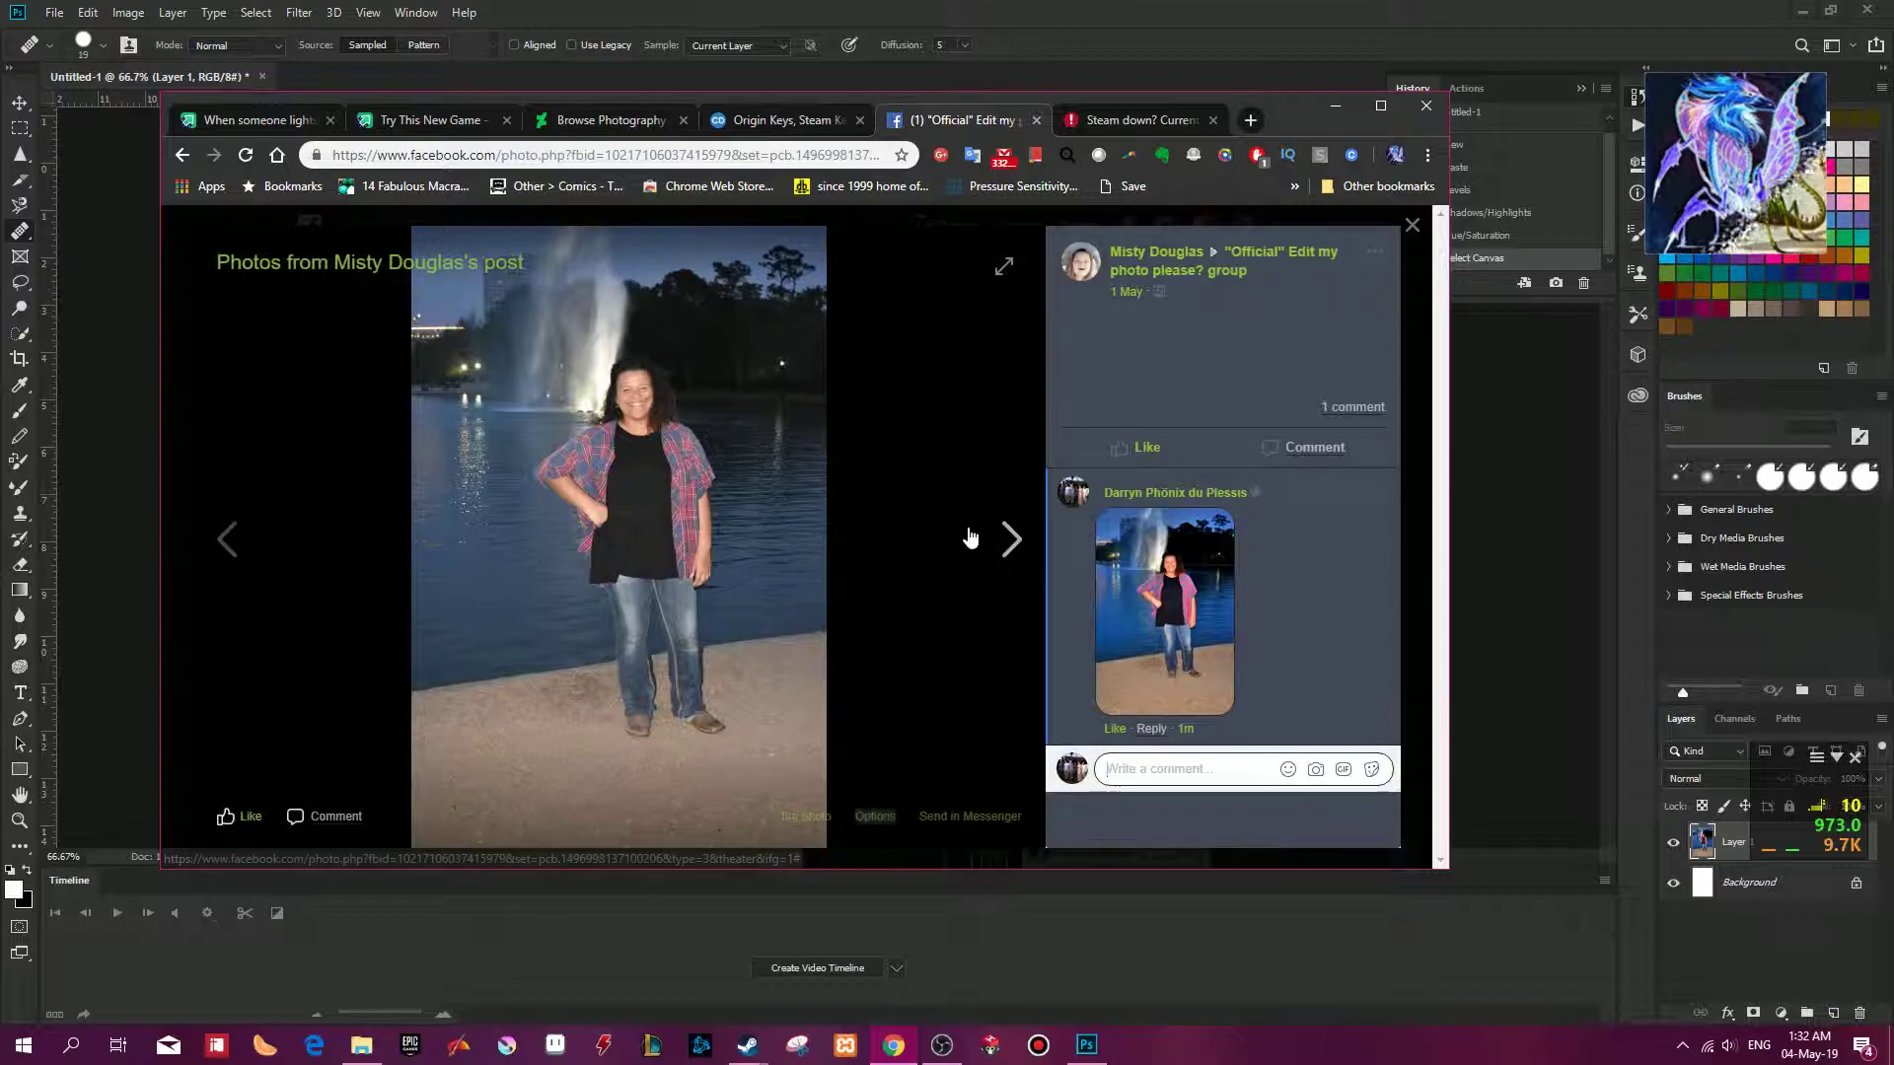
Go to the next photo of the Facebook post and copy the image of the woman under the overcast sky.
left_click(1001, 538)
right_click(736, 543)
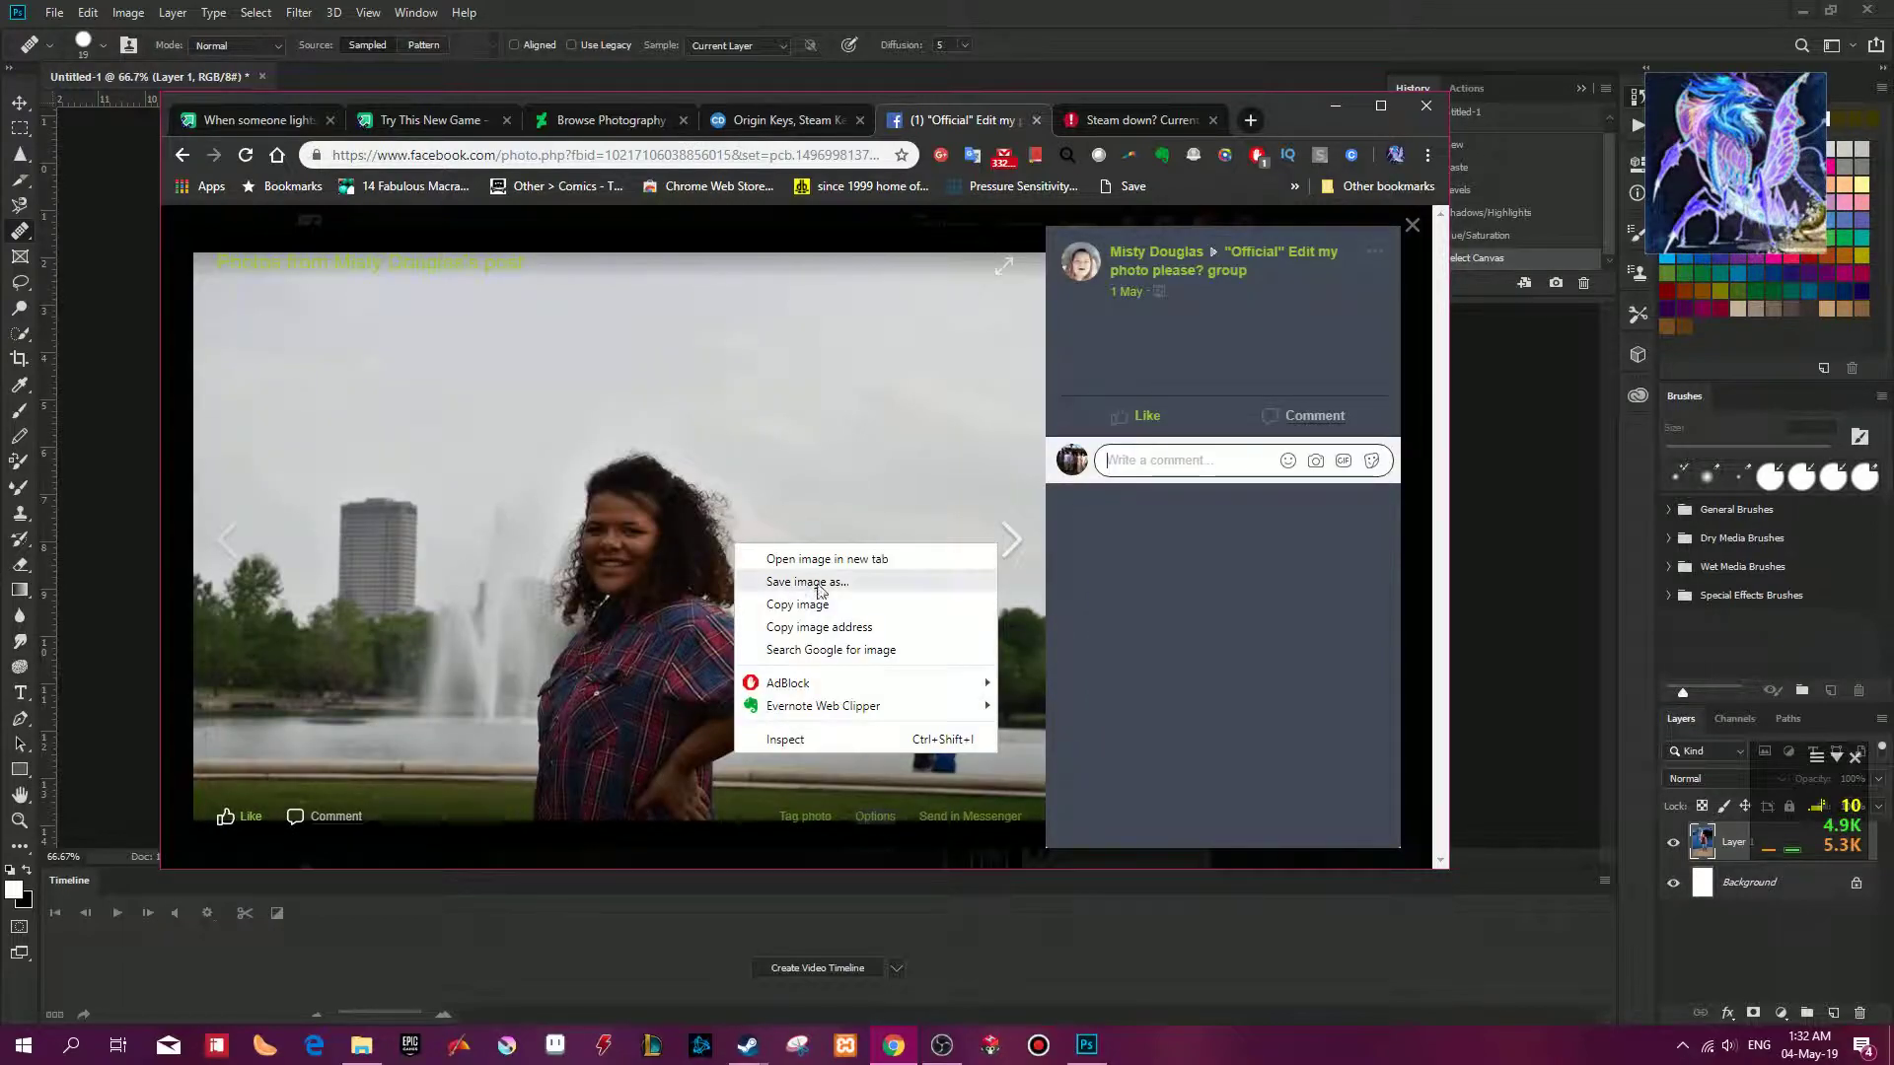
left_click(779, 604)
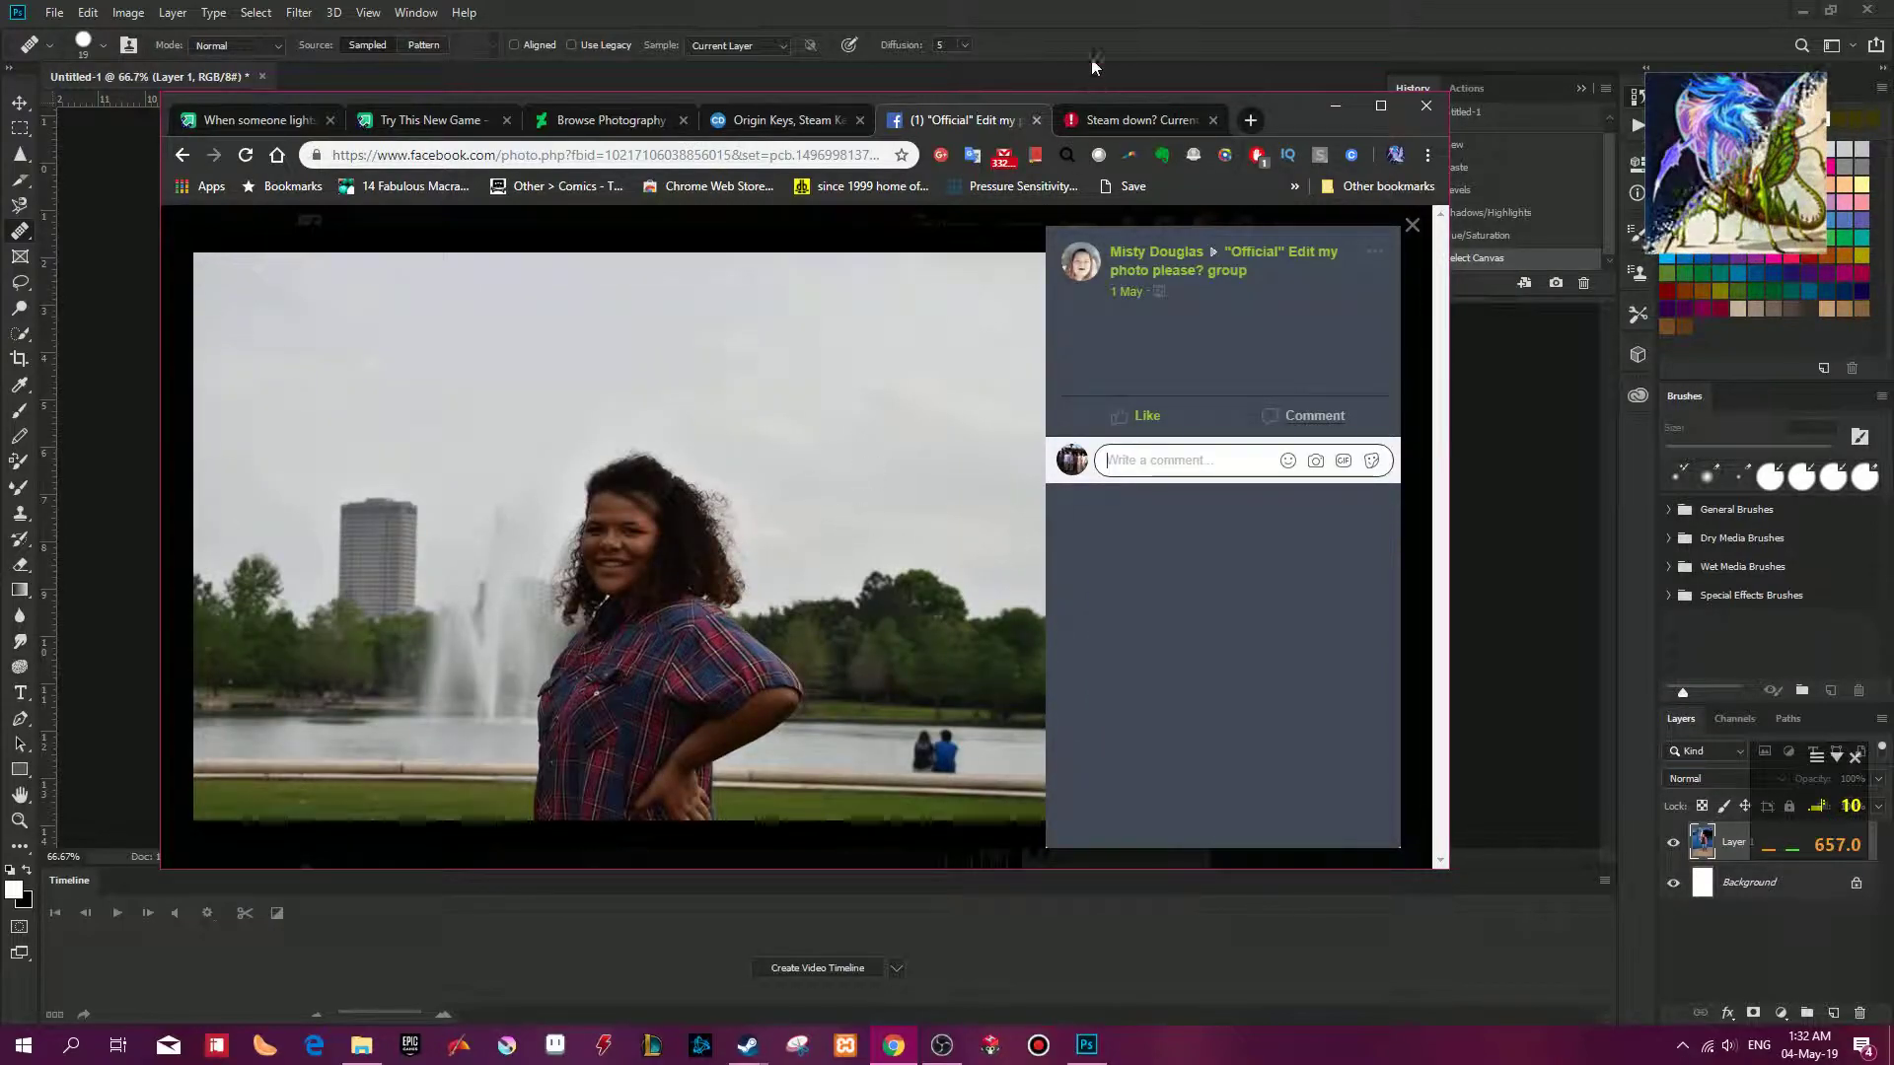
Switch back to Photoshop, paste the copied overcast photo into a new document and play the 1MantisStyle action on it.
left_click(1109, 20)
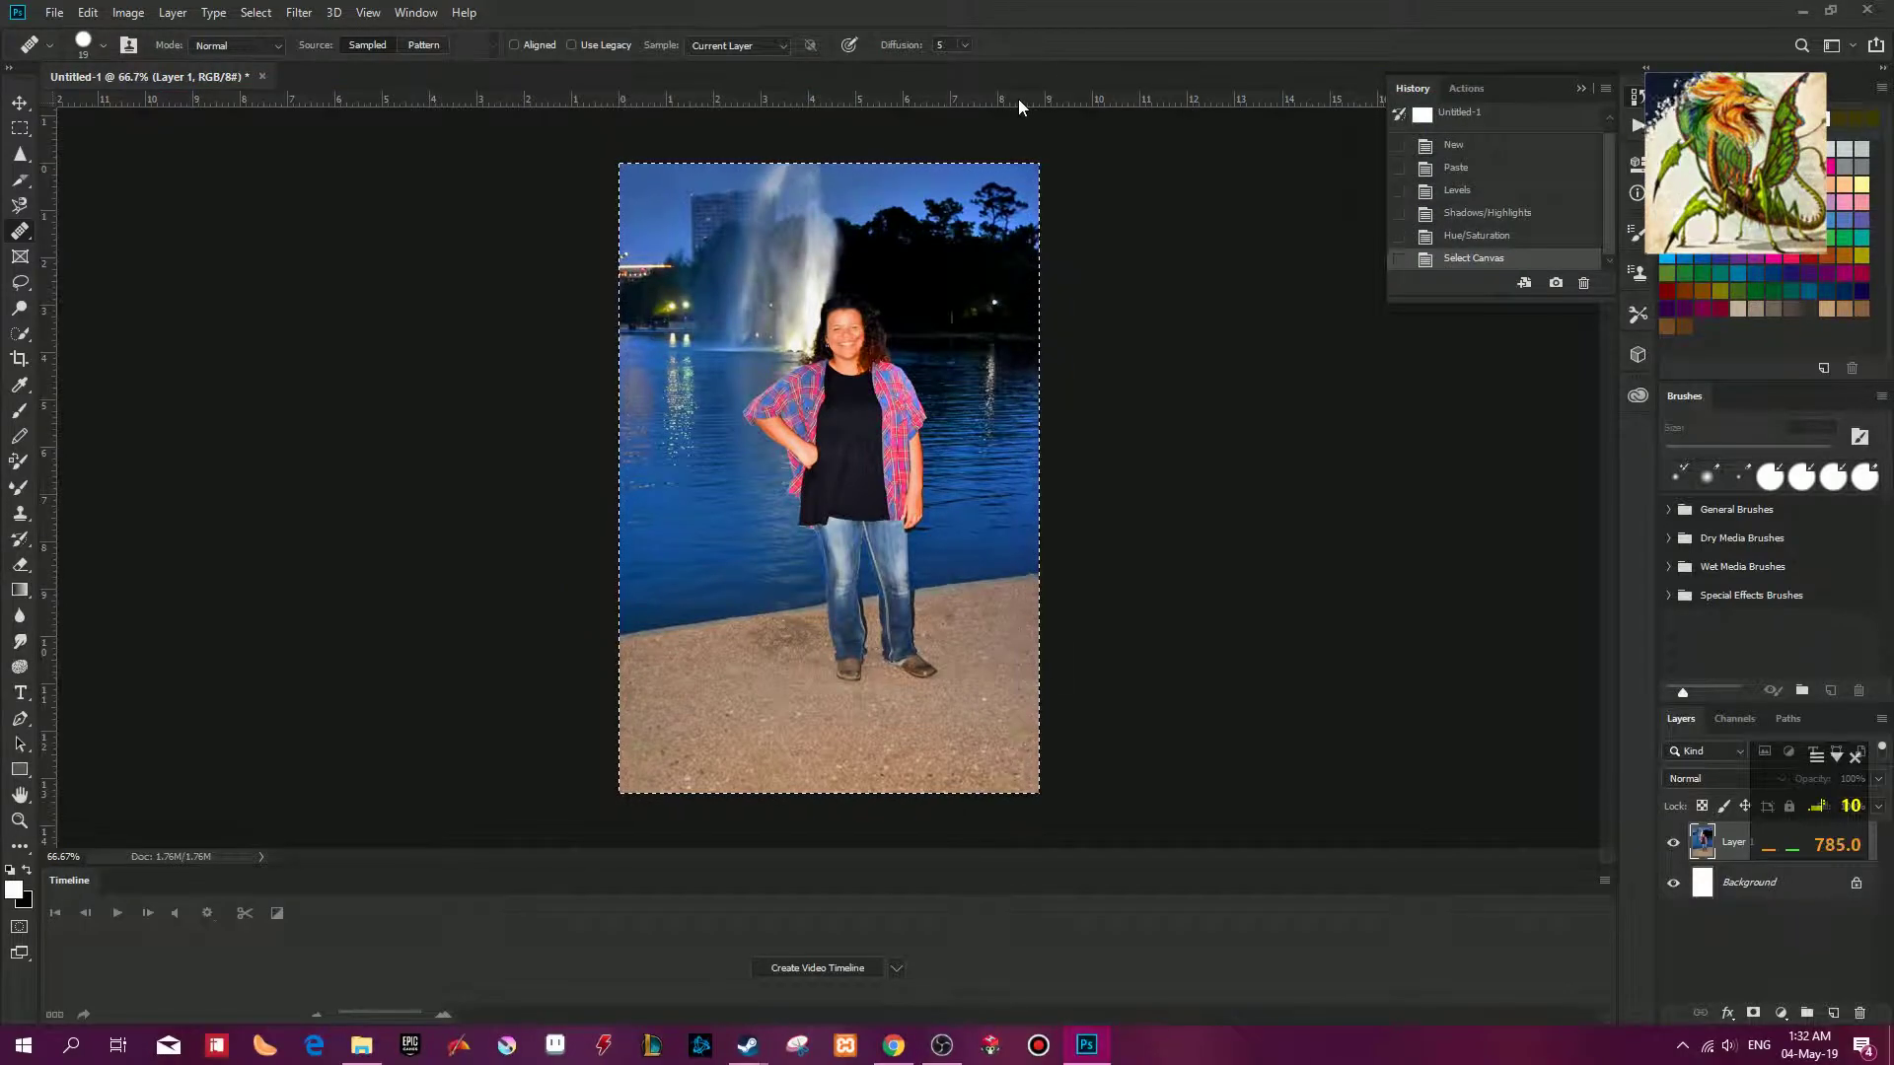
key("ctrl+n")
left_click(1144, 235)
key("ctrl+v")
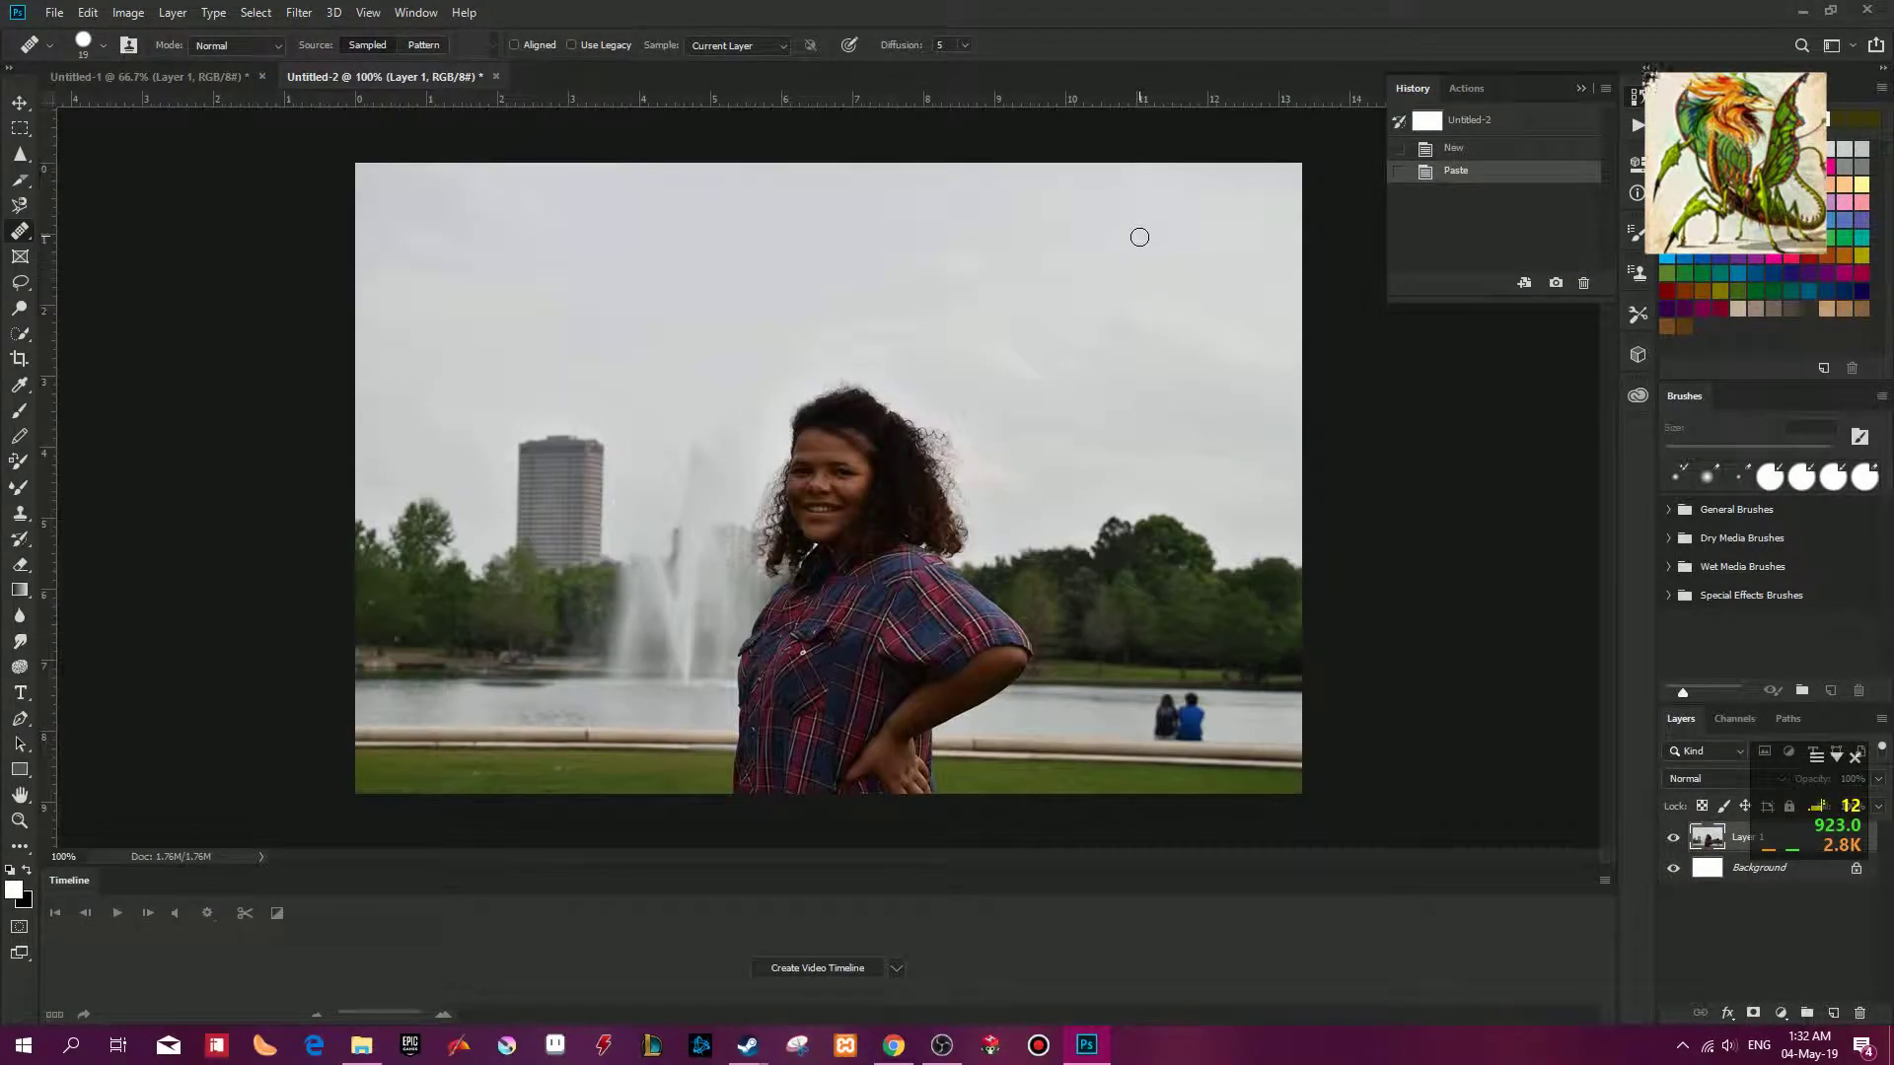
key("F2")
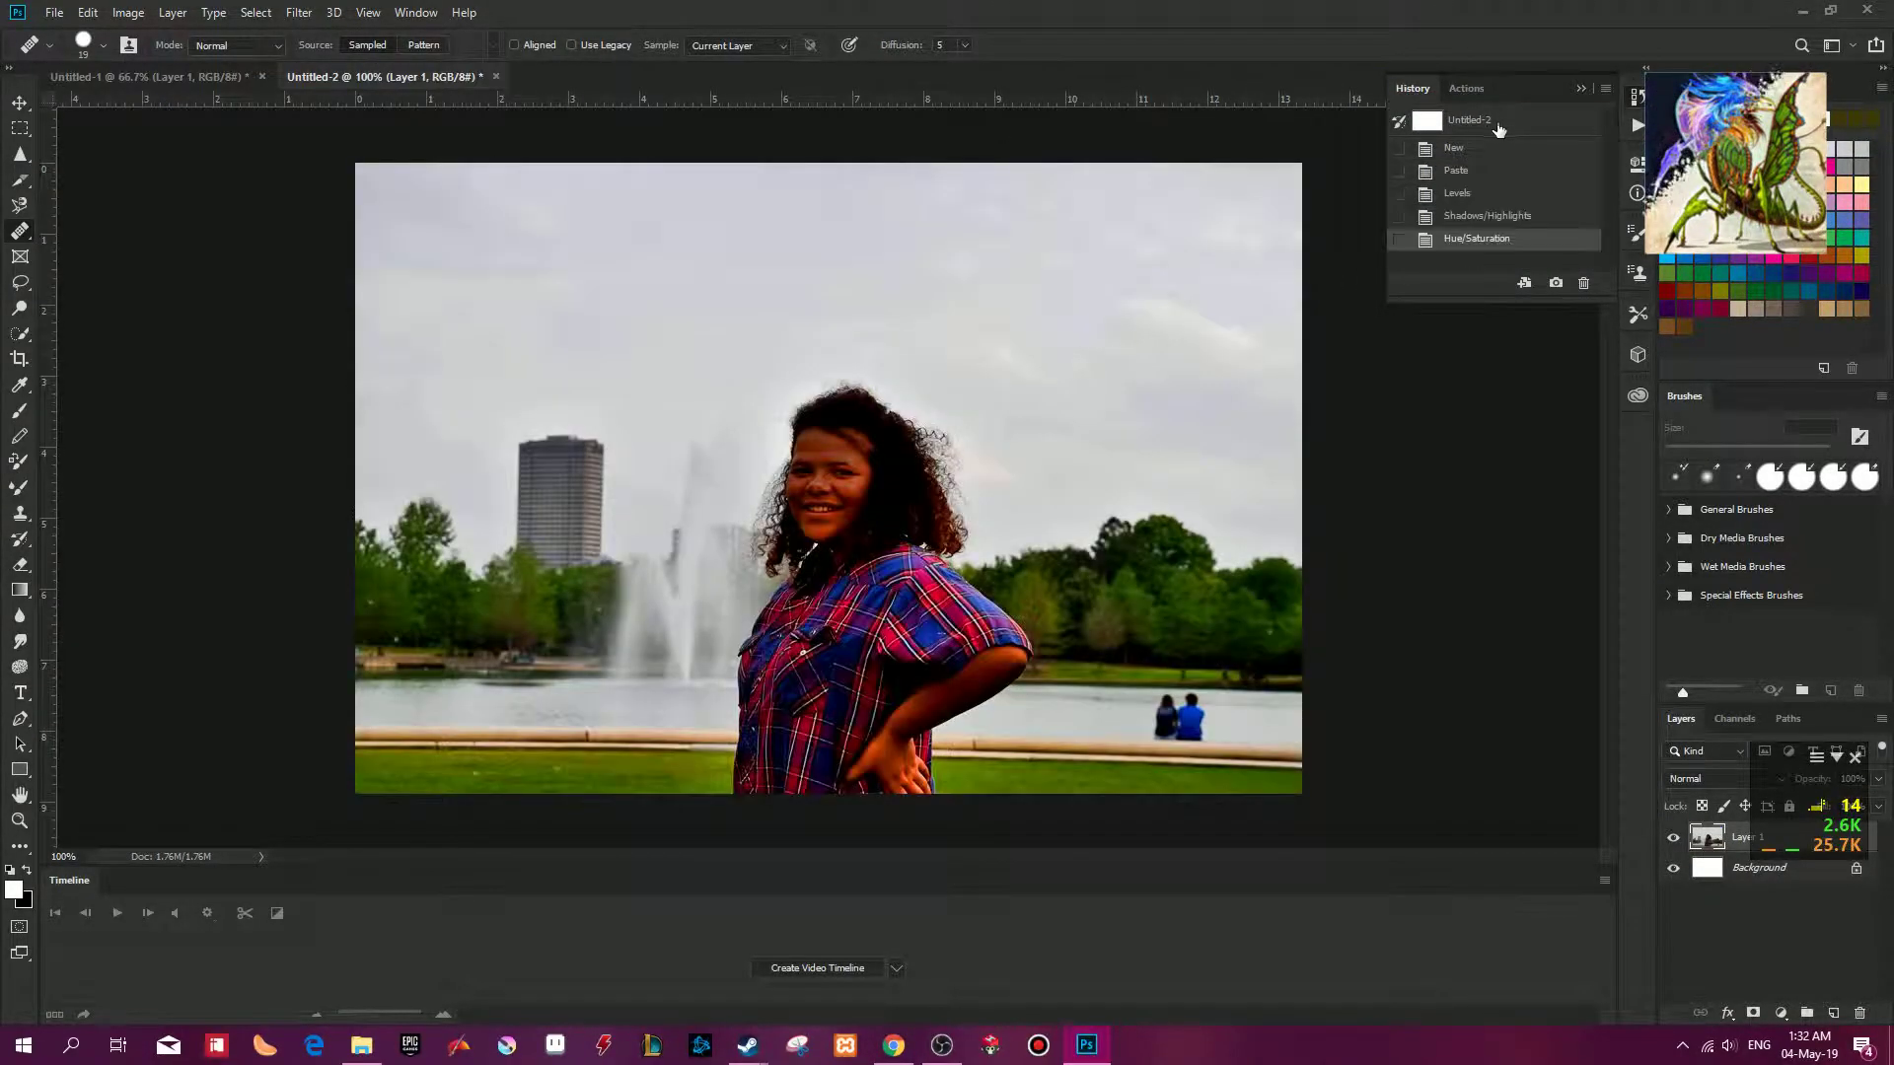
key("ctrl+u")
left_click_drag(1557, 512, 1560, 507)
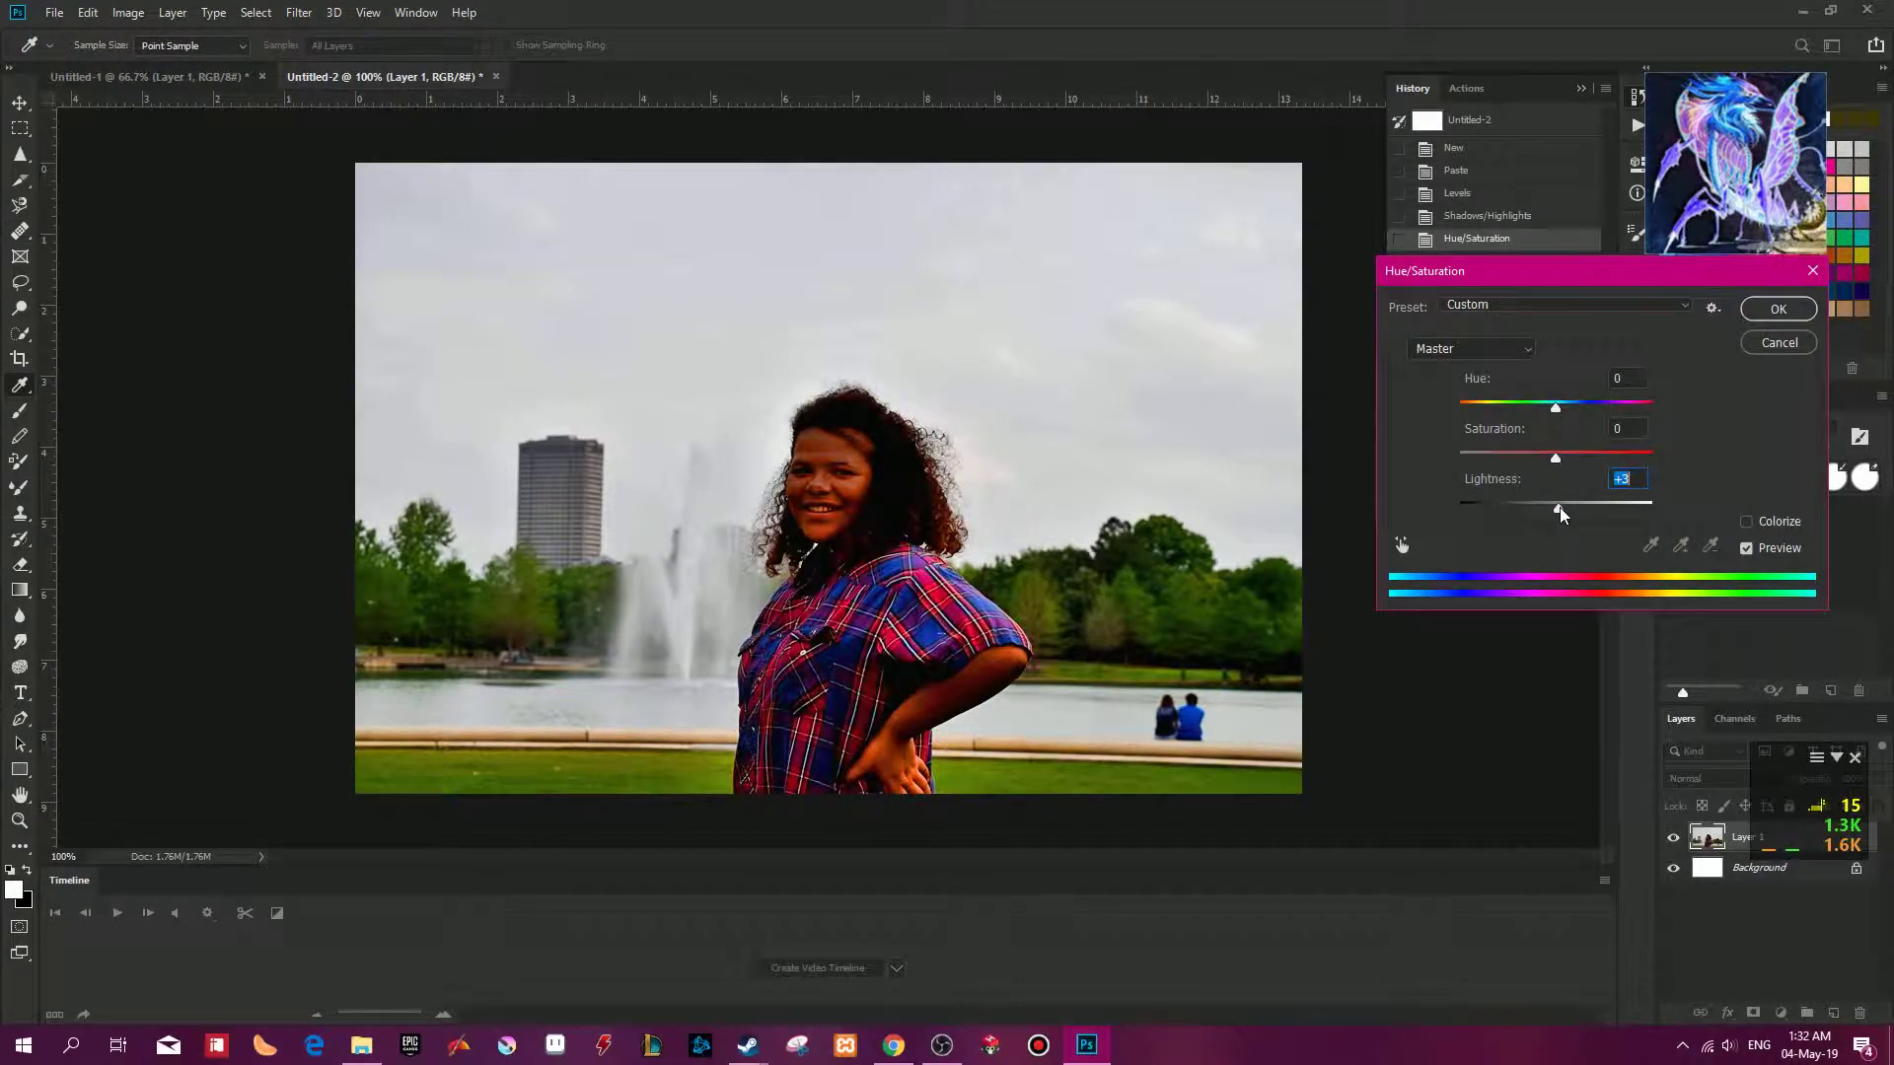
left_click(1778, 342)
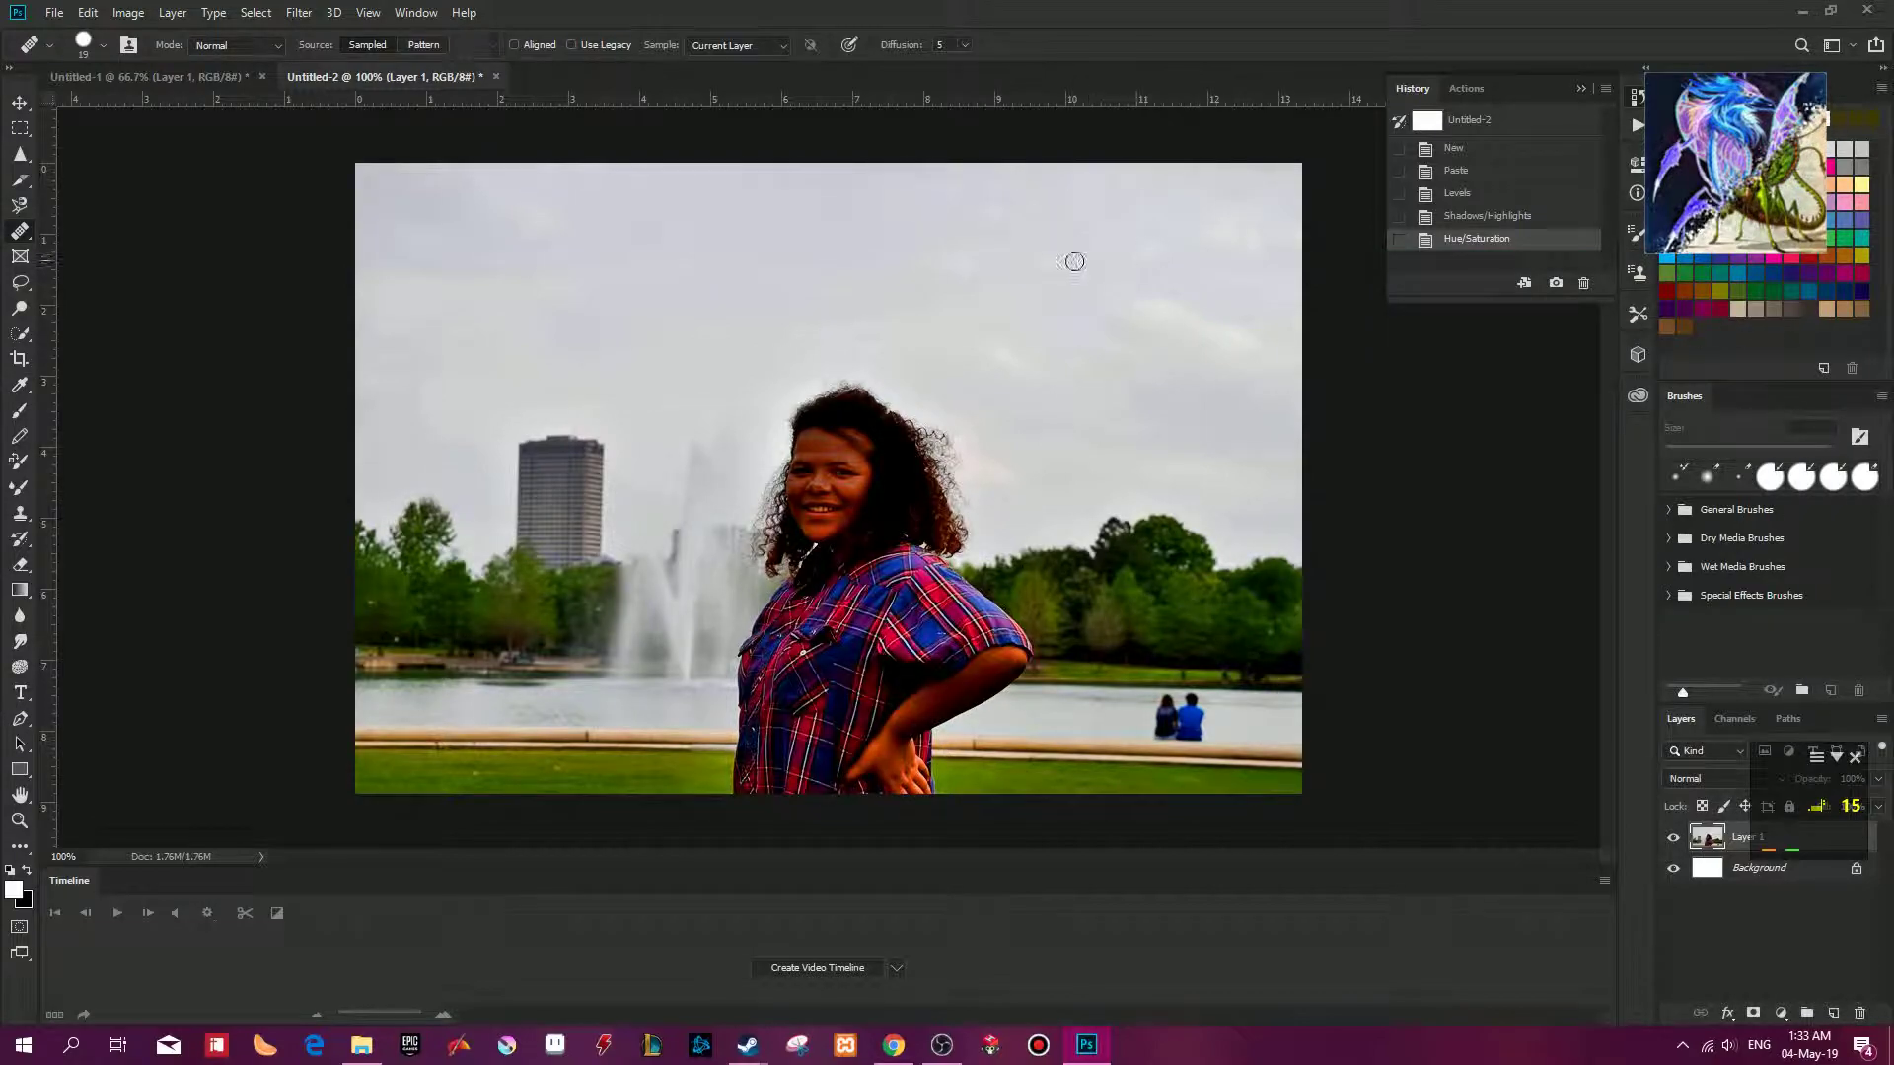
Compare the Untitled-2 photo's Paste, Levels, Shadows/Highlights and Hue/Saturation states in the history, ending on Hue/Saturation.
right_click(1514, 219)
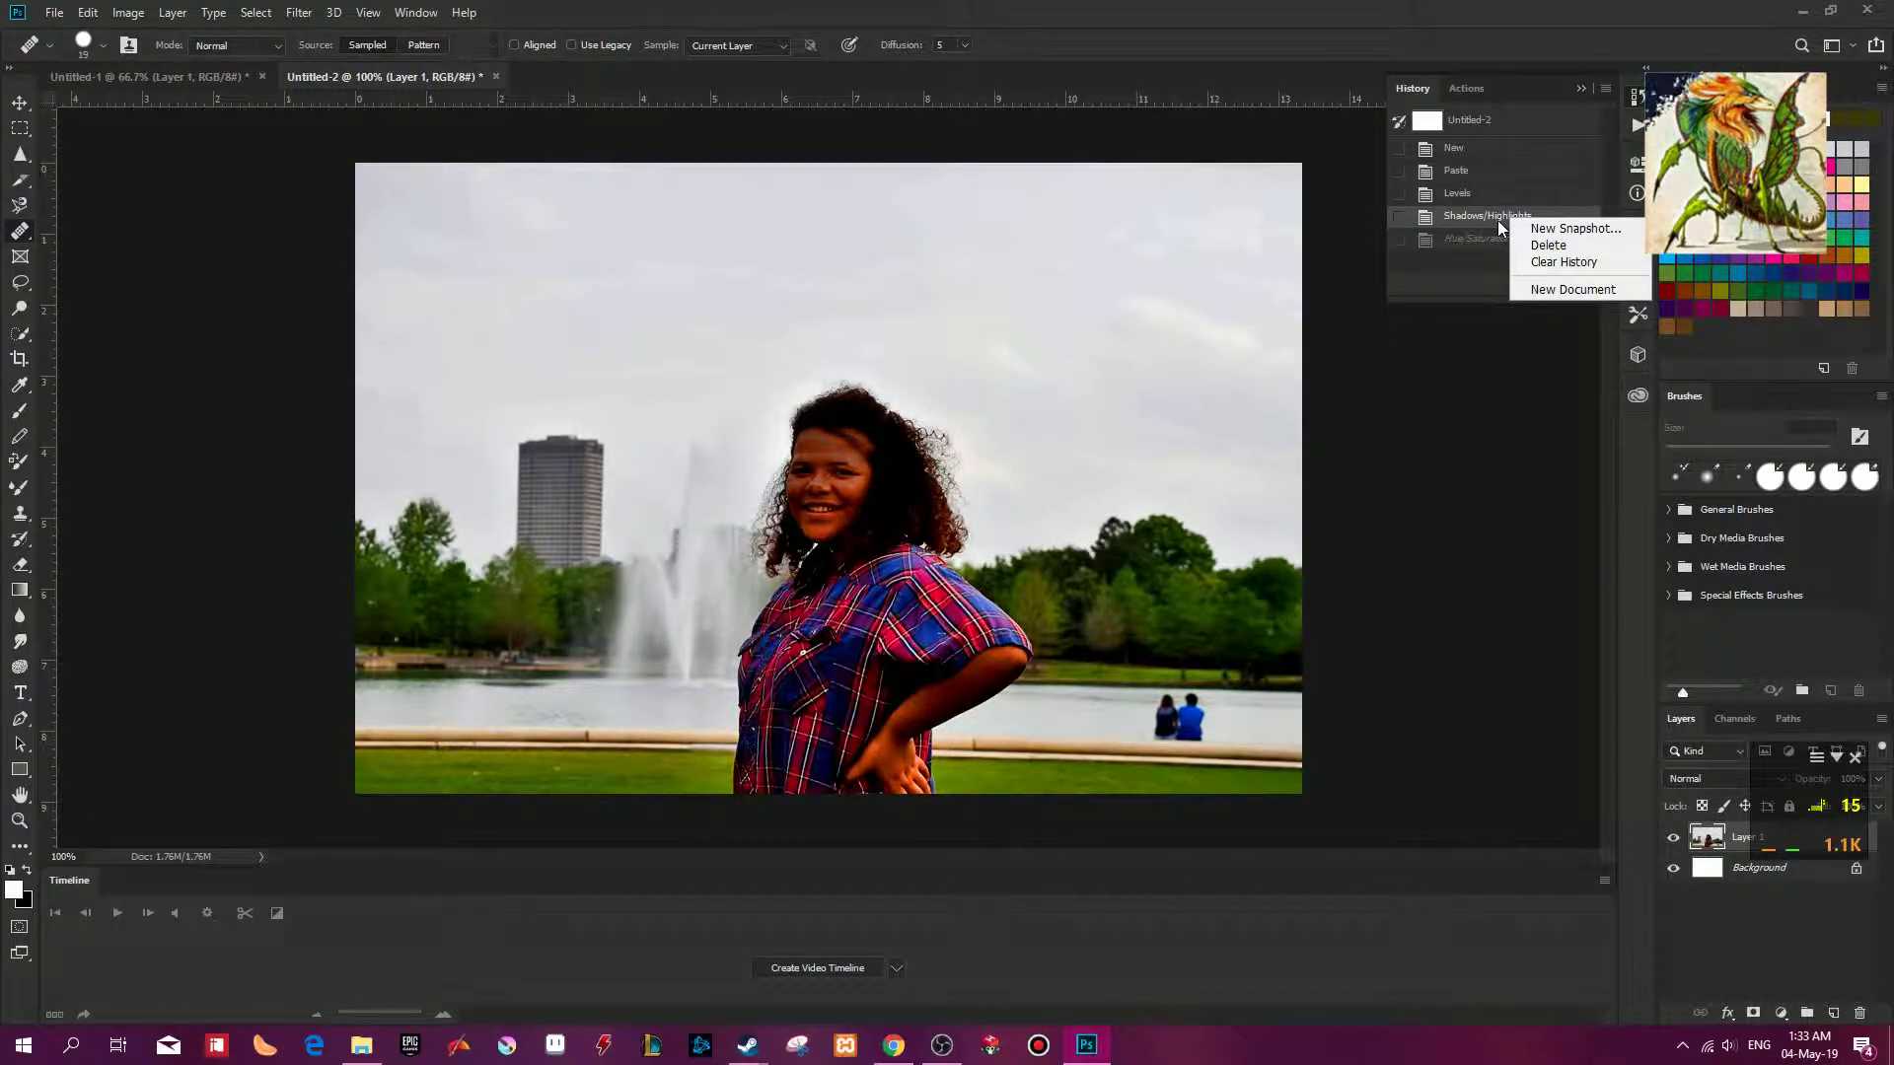
left_click(1459, 216)
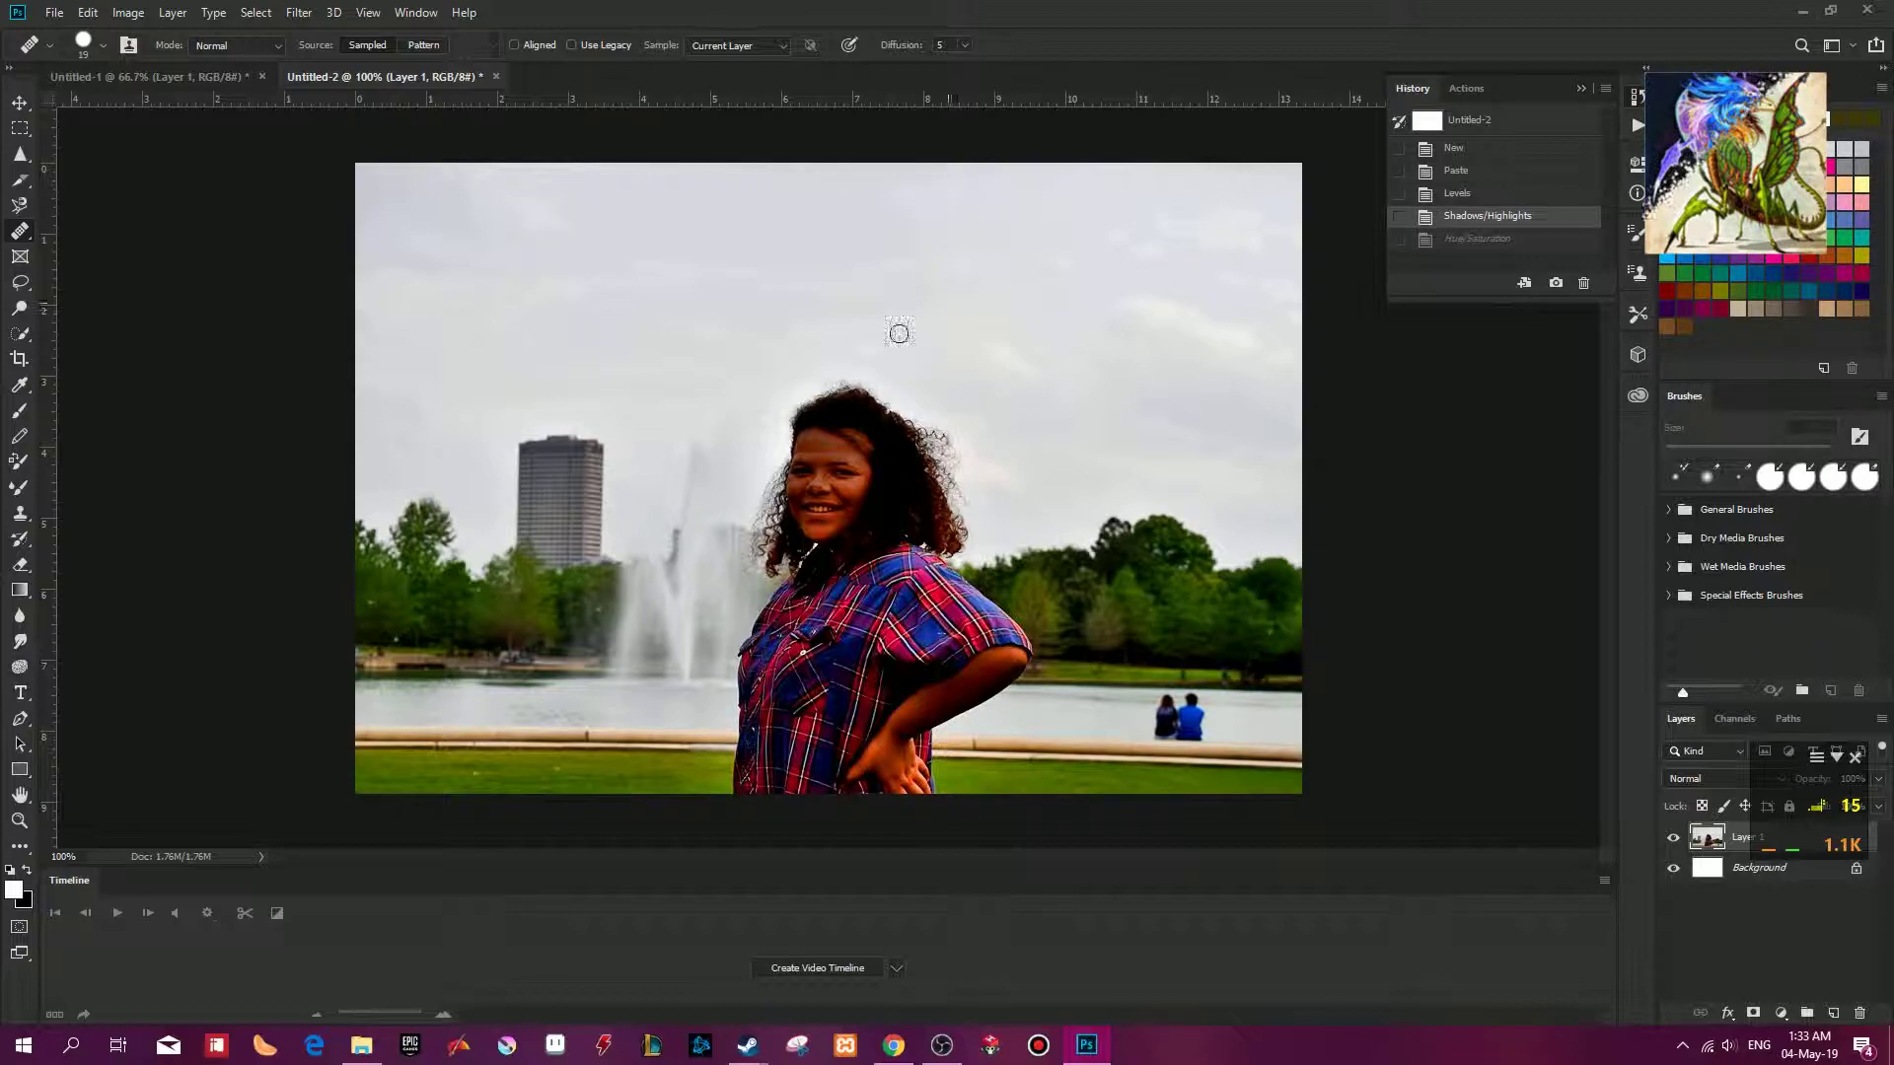
left_click(1468, 174)
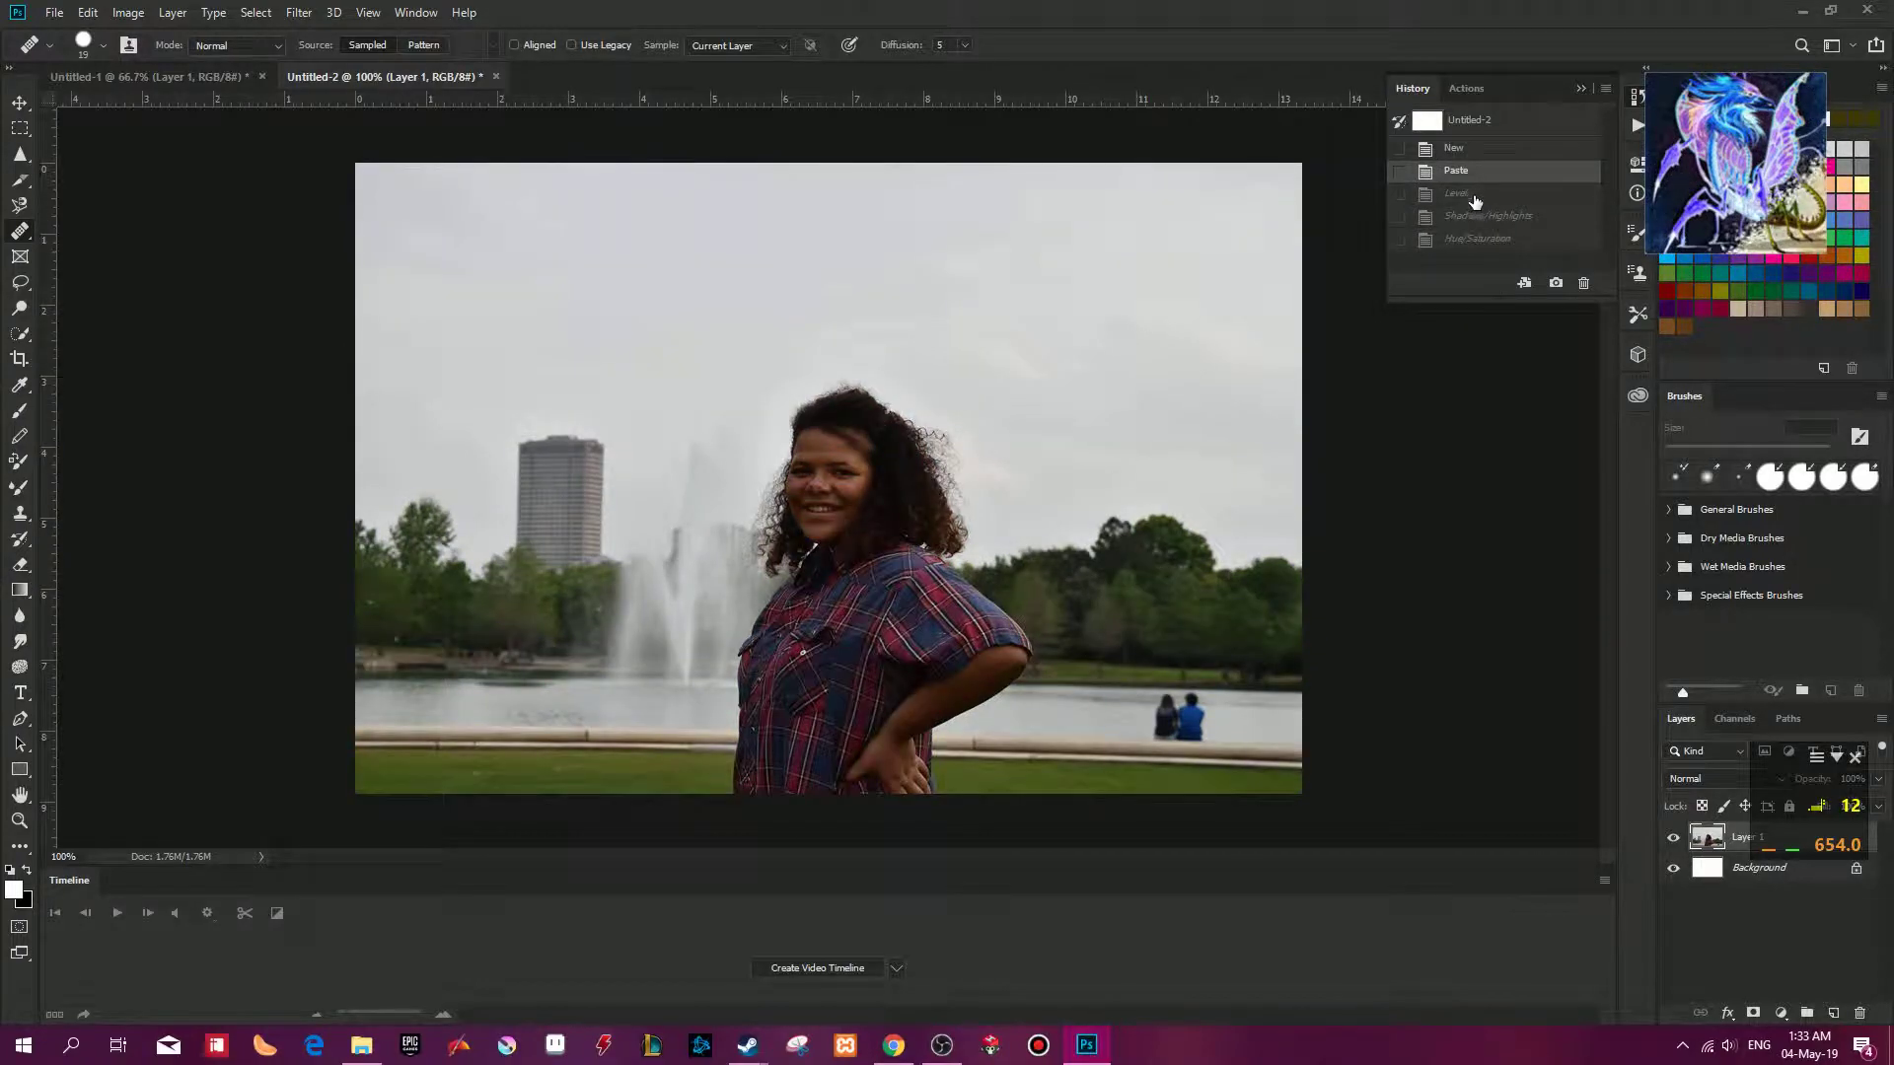
left_click(1479, 196)
left_click(1479, 219)
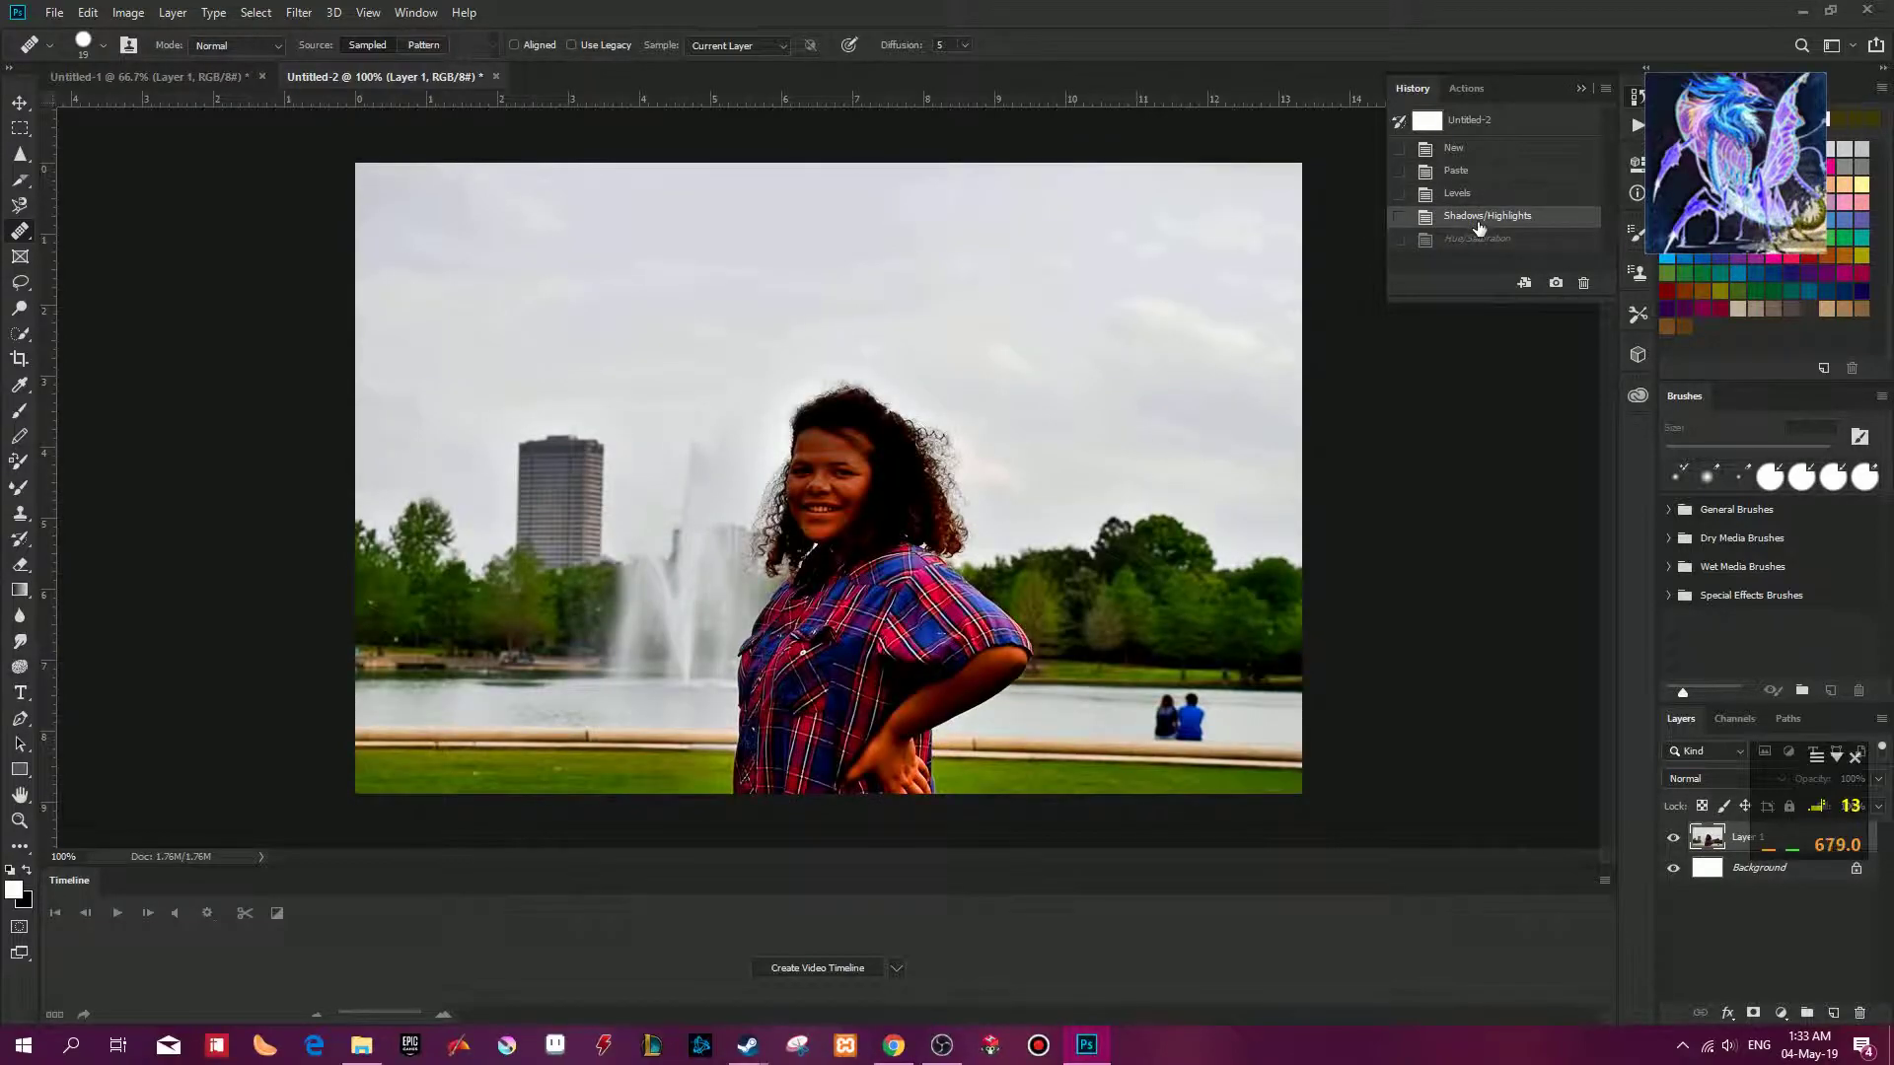
left_click(1479, 238)
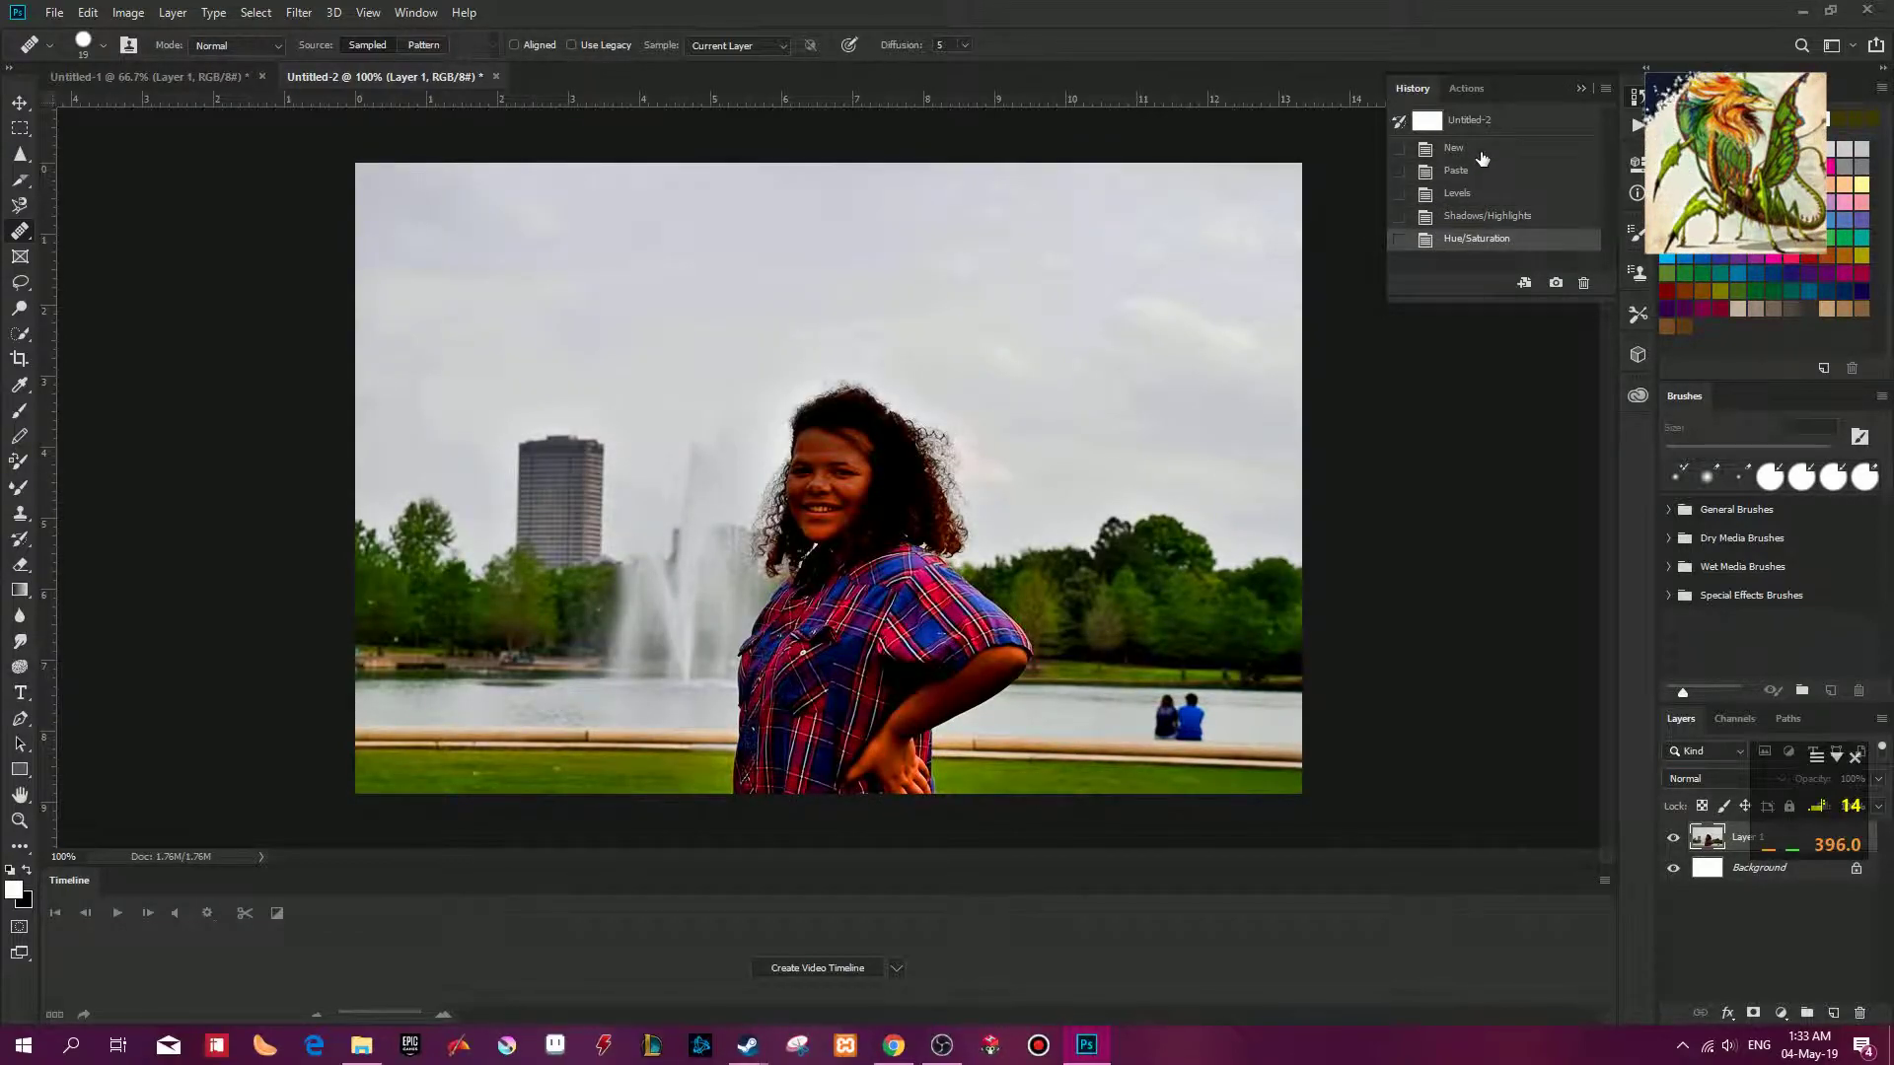
left_click(1477, 172)
left_click(1482, 239)
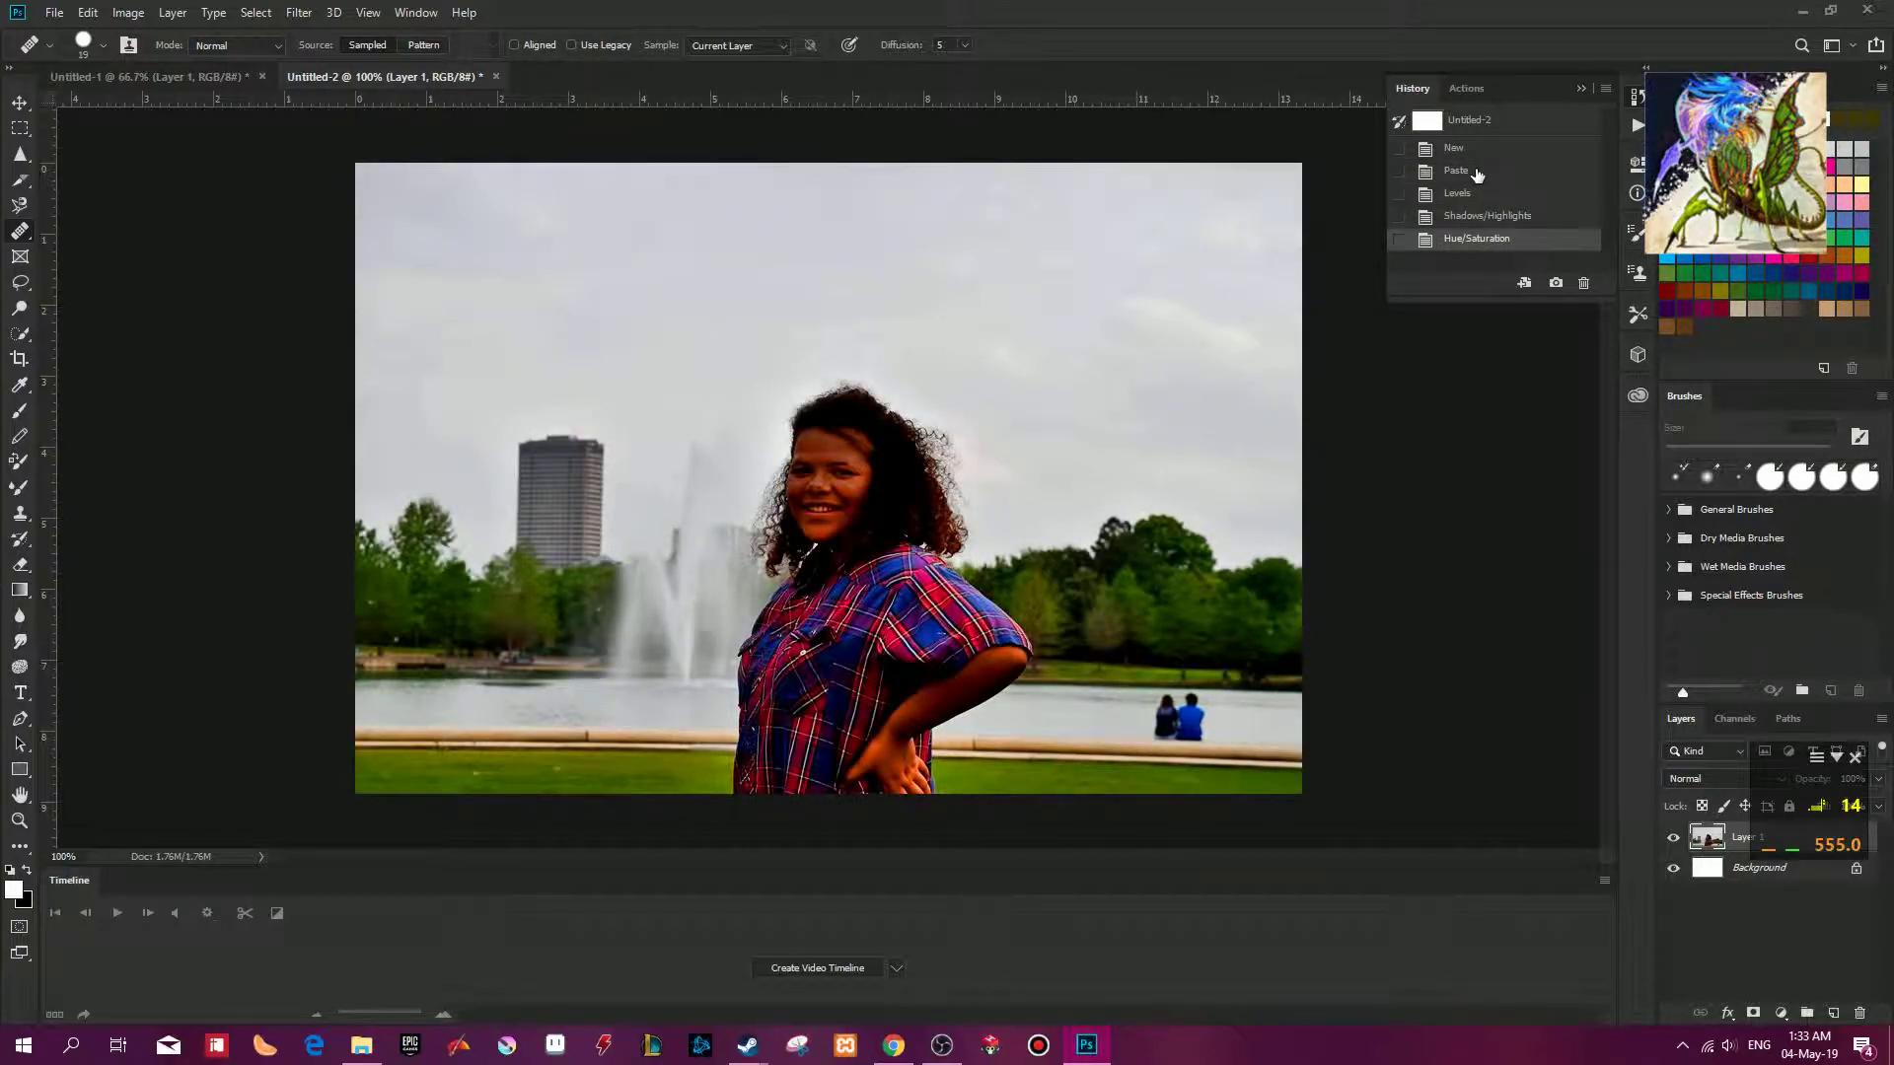
left_click(1478, 173)
left_click(1474, 242)
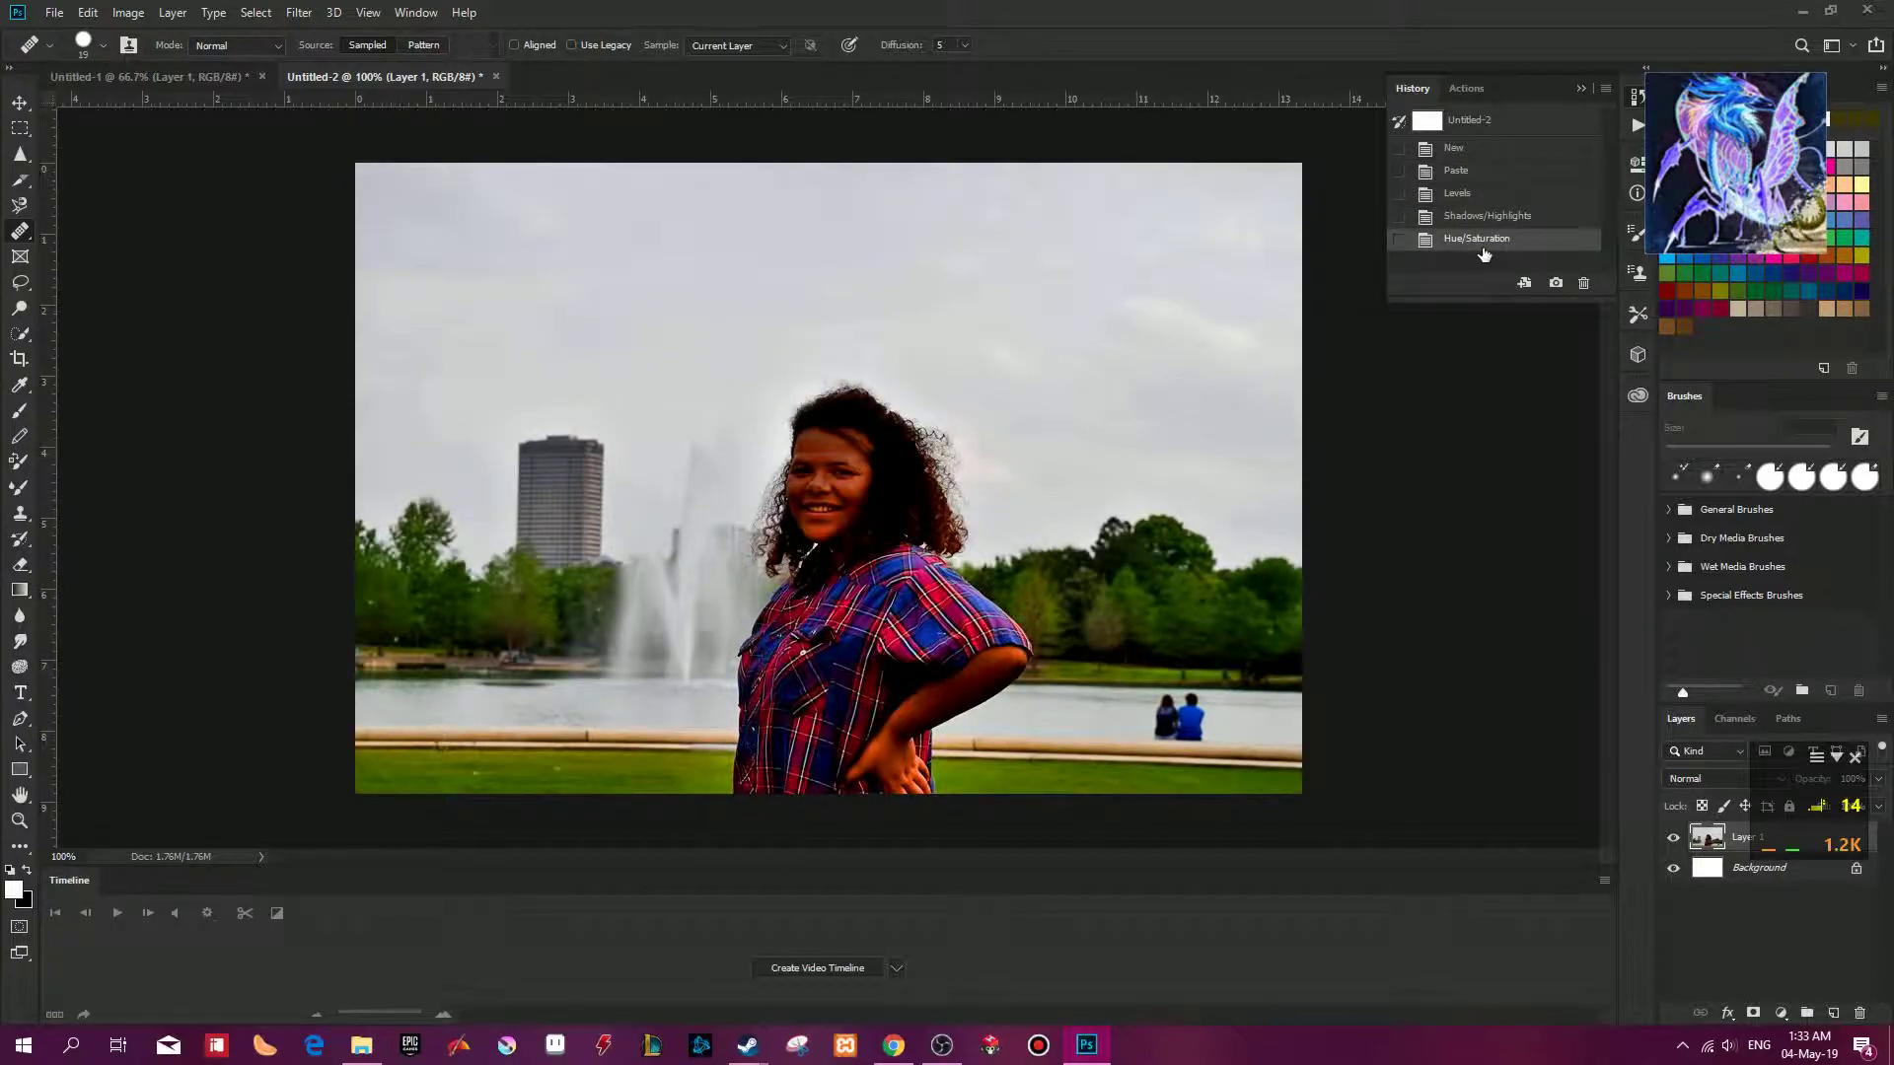
Copy the whole edited overcast photo, switch to Chrome and post it as a comment on the original Facebook photo.
key("ctrl+a")
key("alt+Tab")
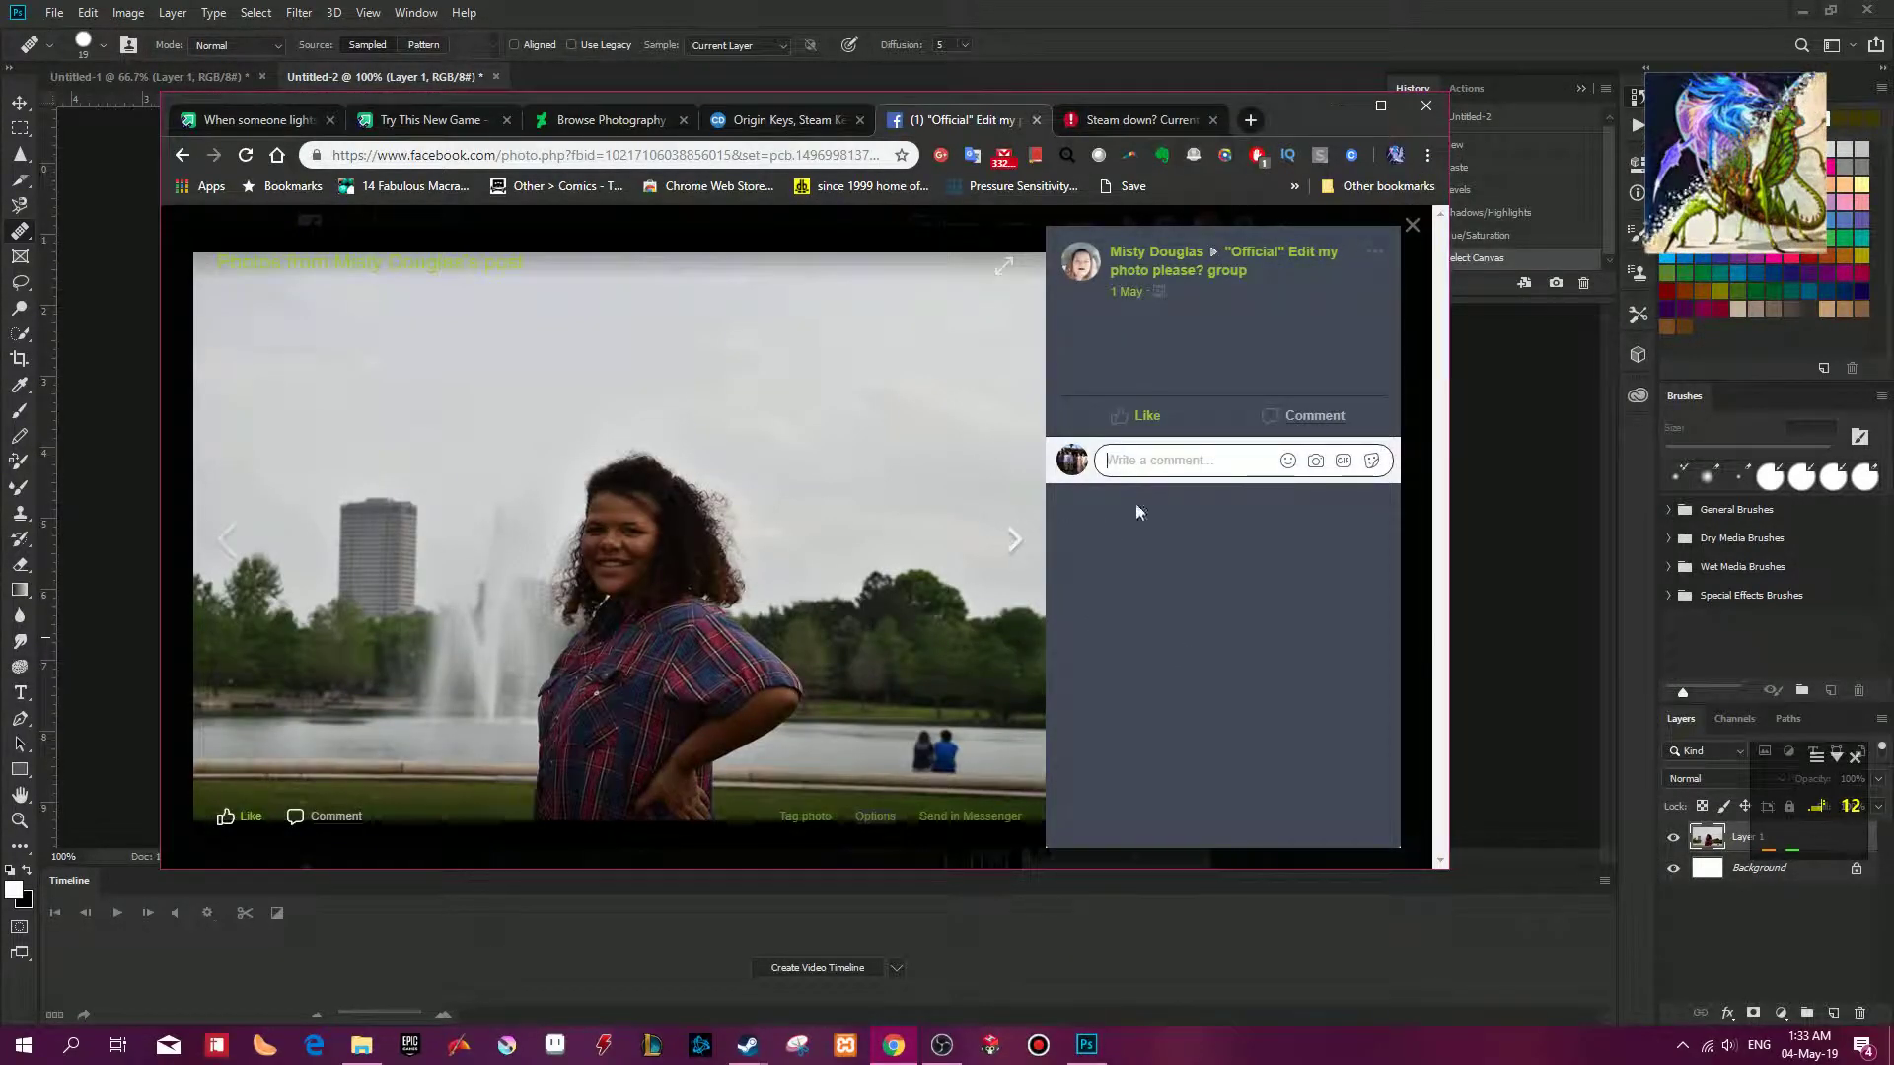
left_click(1223, 457)
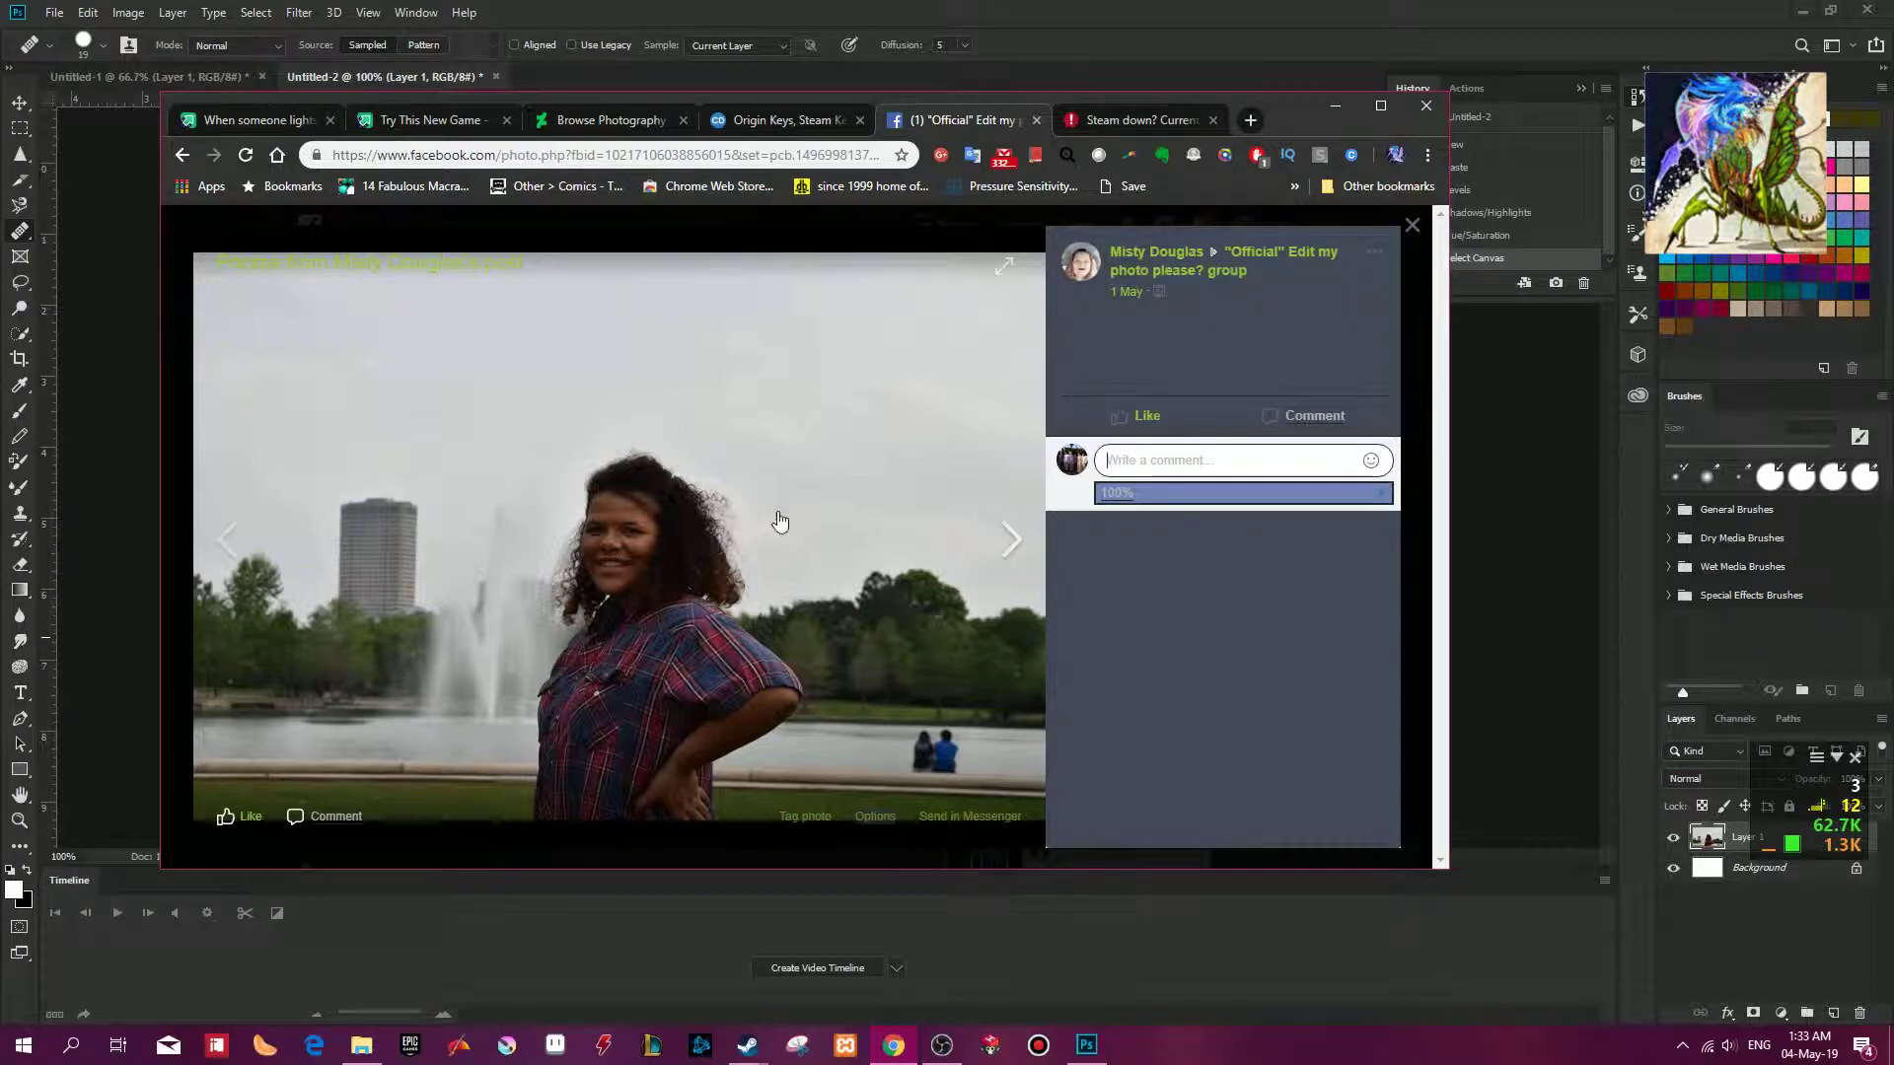
key("ctrl+v")
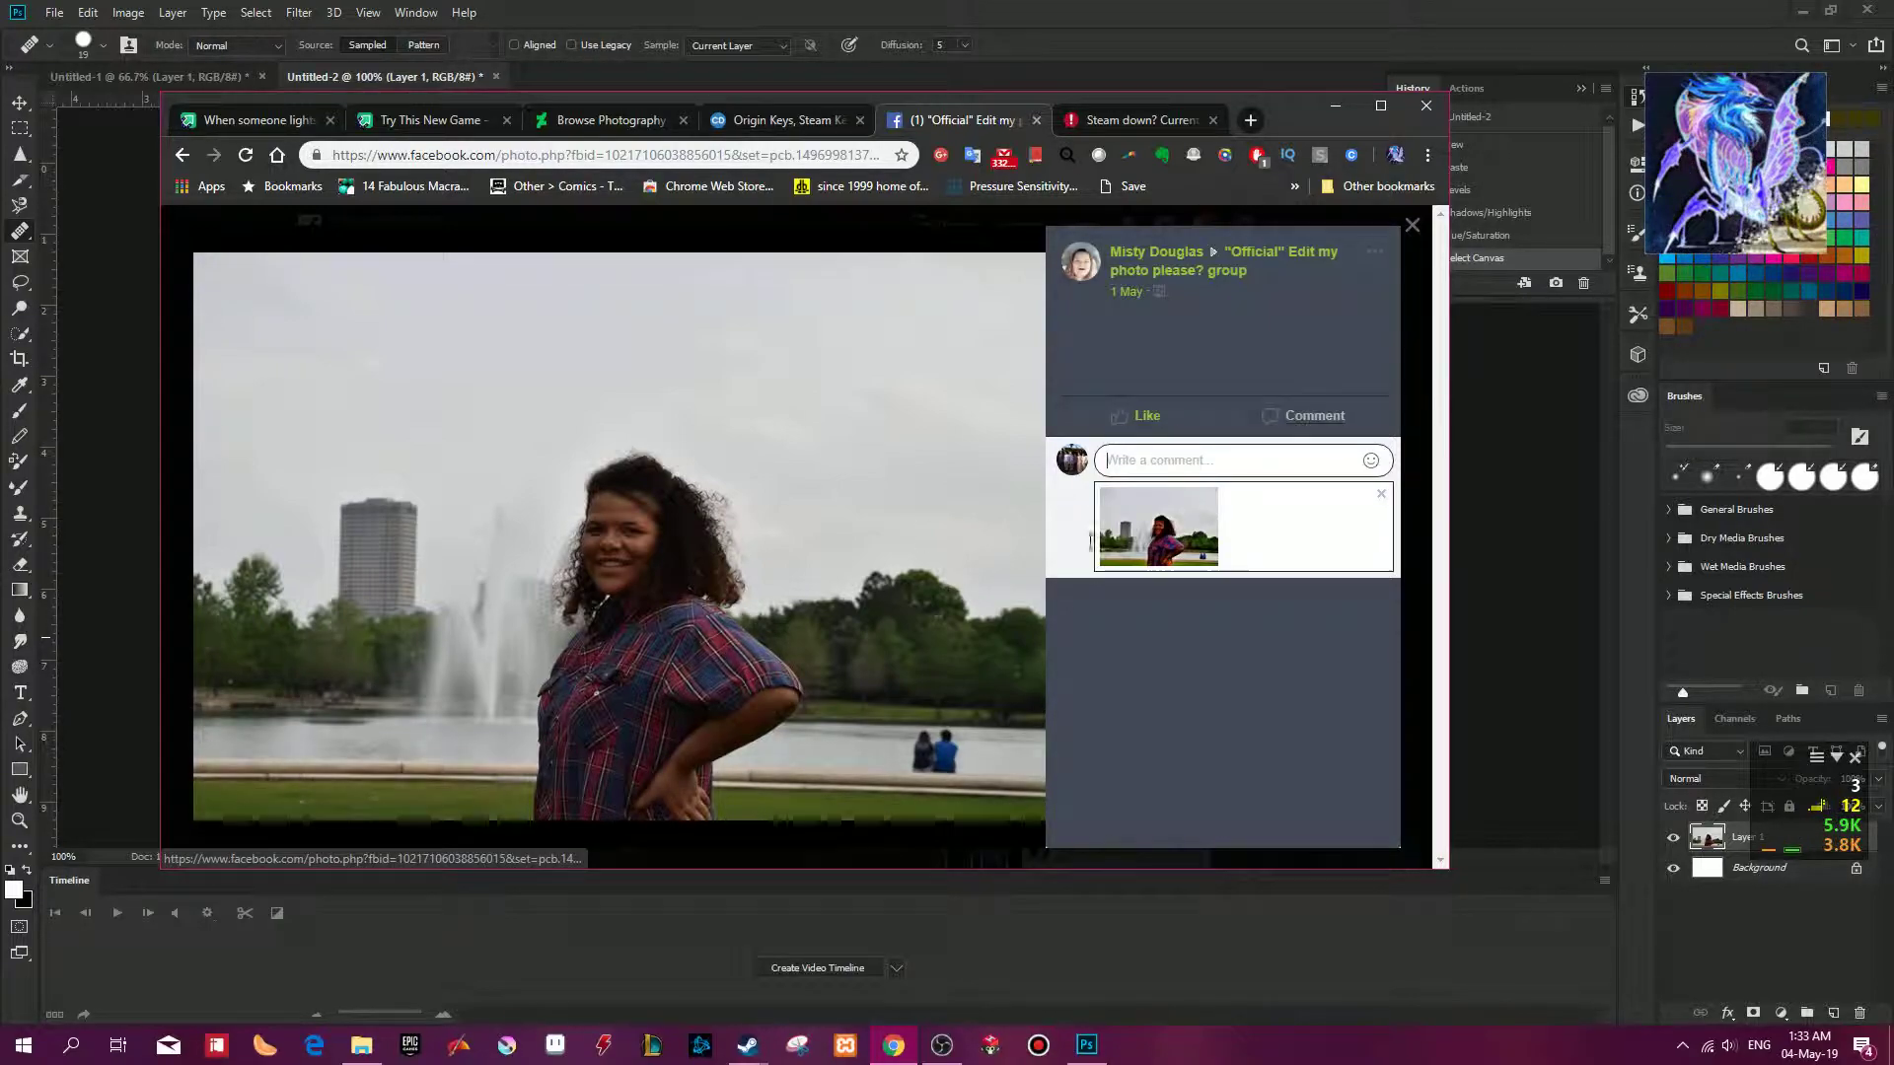
key("Return")
Go to the next photo of the Facebook post and copy the upright image of the woman standing on the lawn.
left_click(1006, 555)
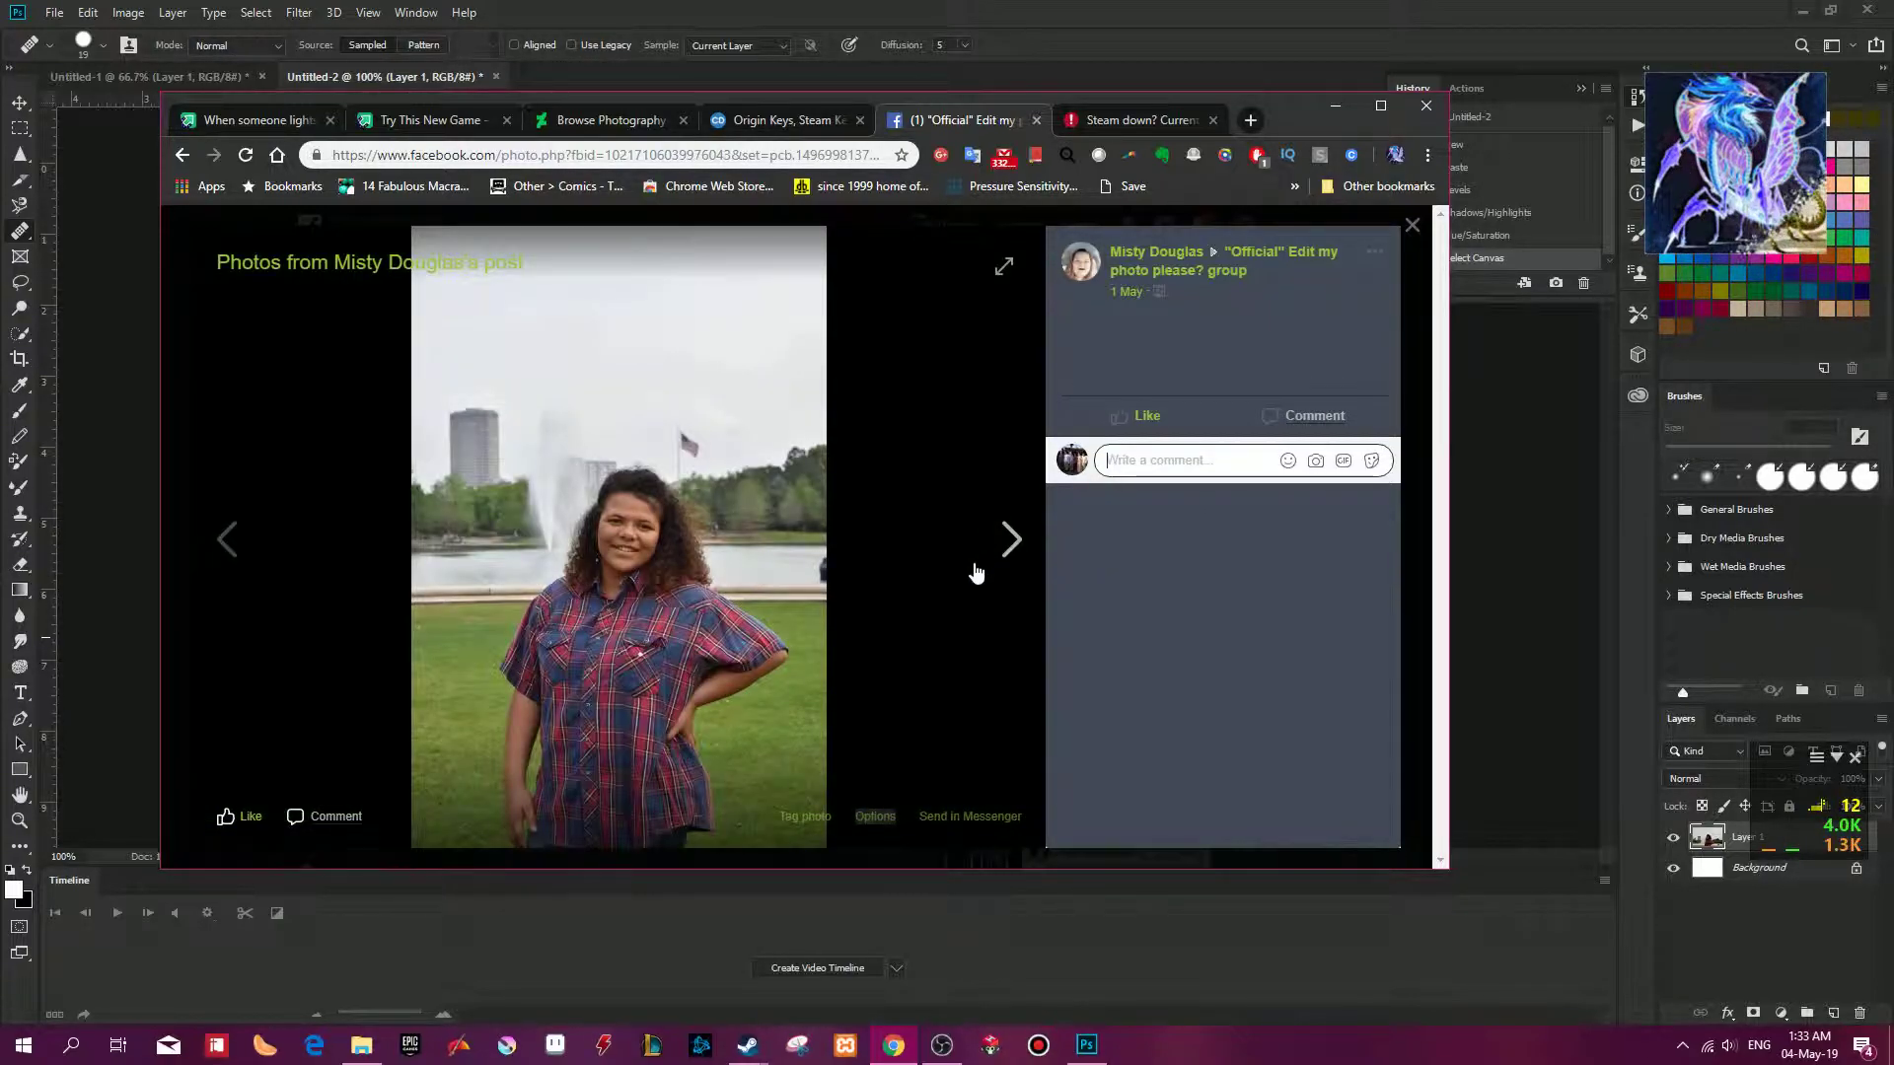
right_click(632, 509)
right_click(663, 372)
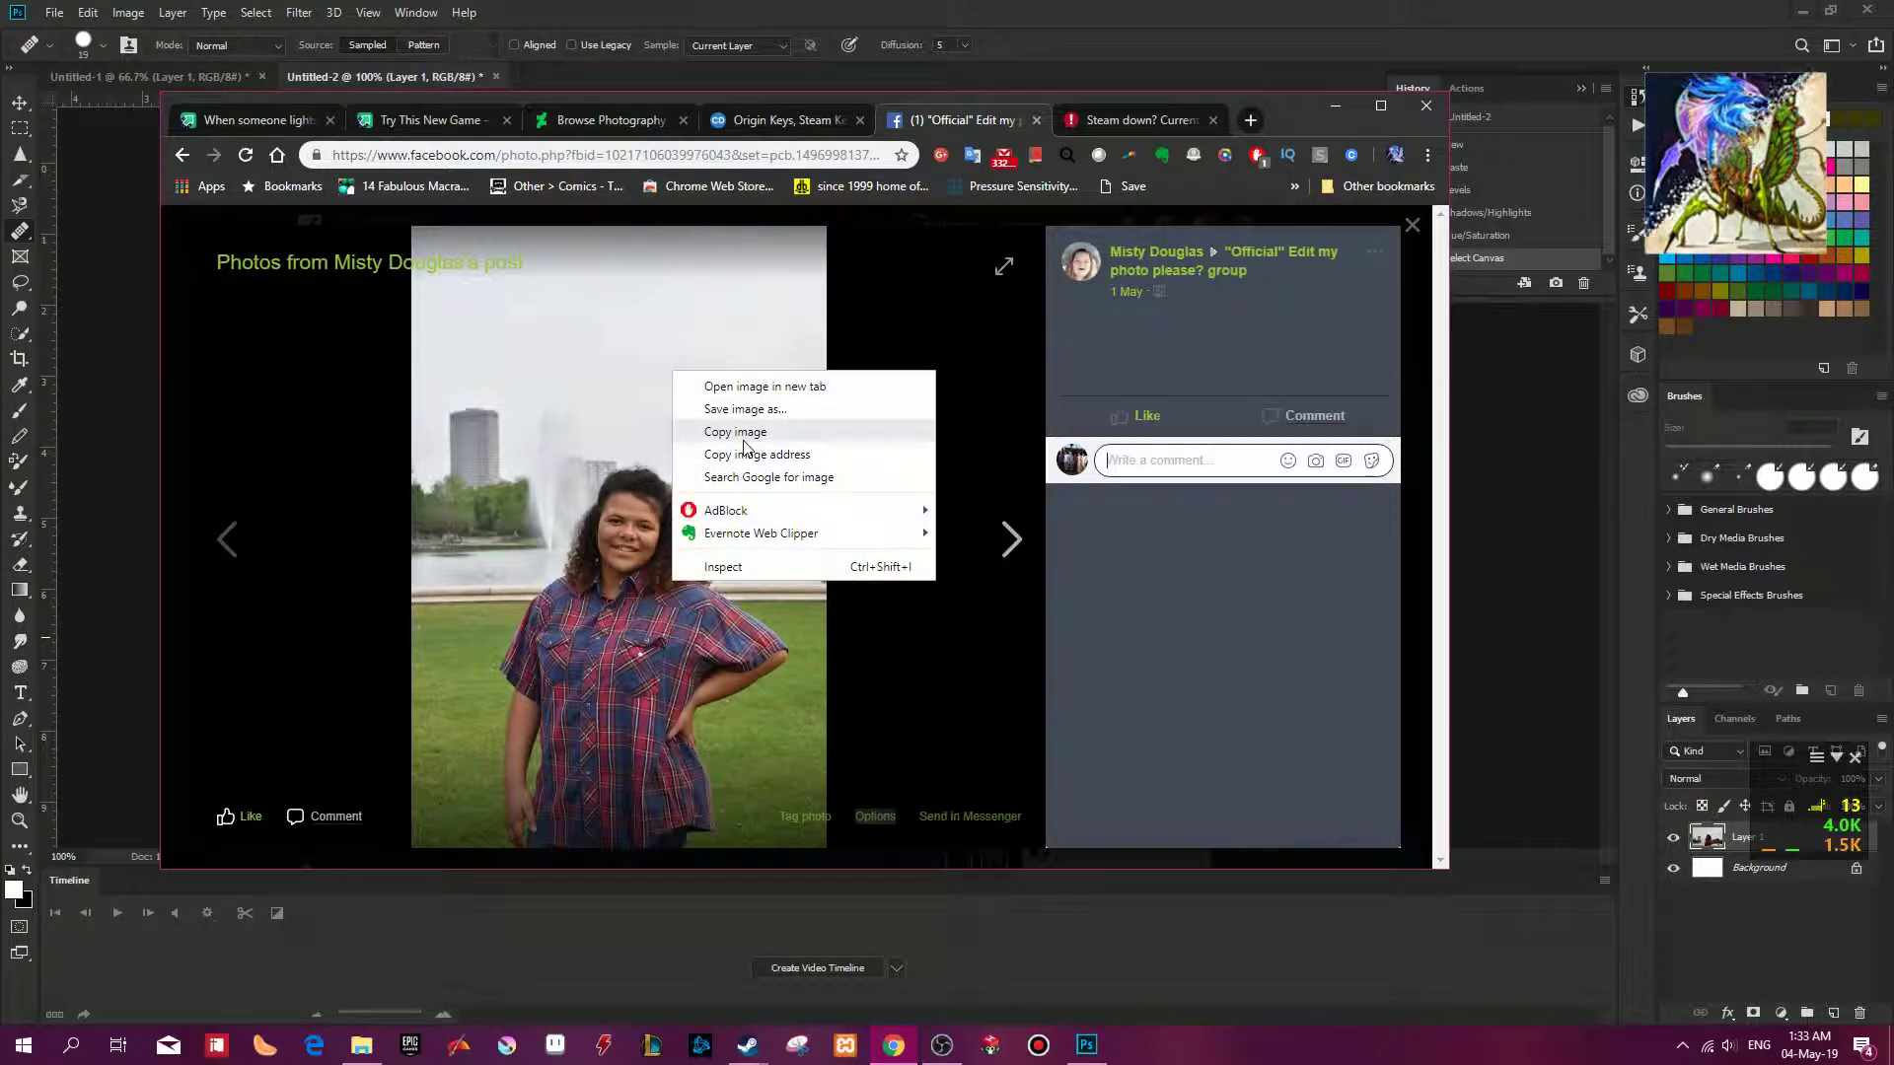
left_click(730, 431)
Switch back to Photoshop and close the Untitled-2 and Untitled-1 documents without saving.
left_click(1198, 31)
key("ctrl+w")
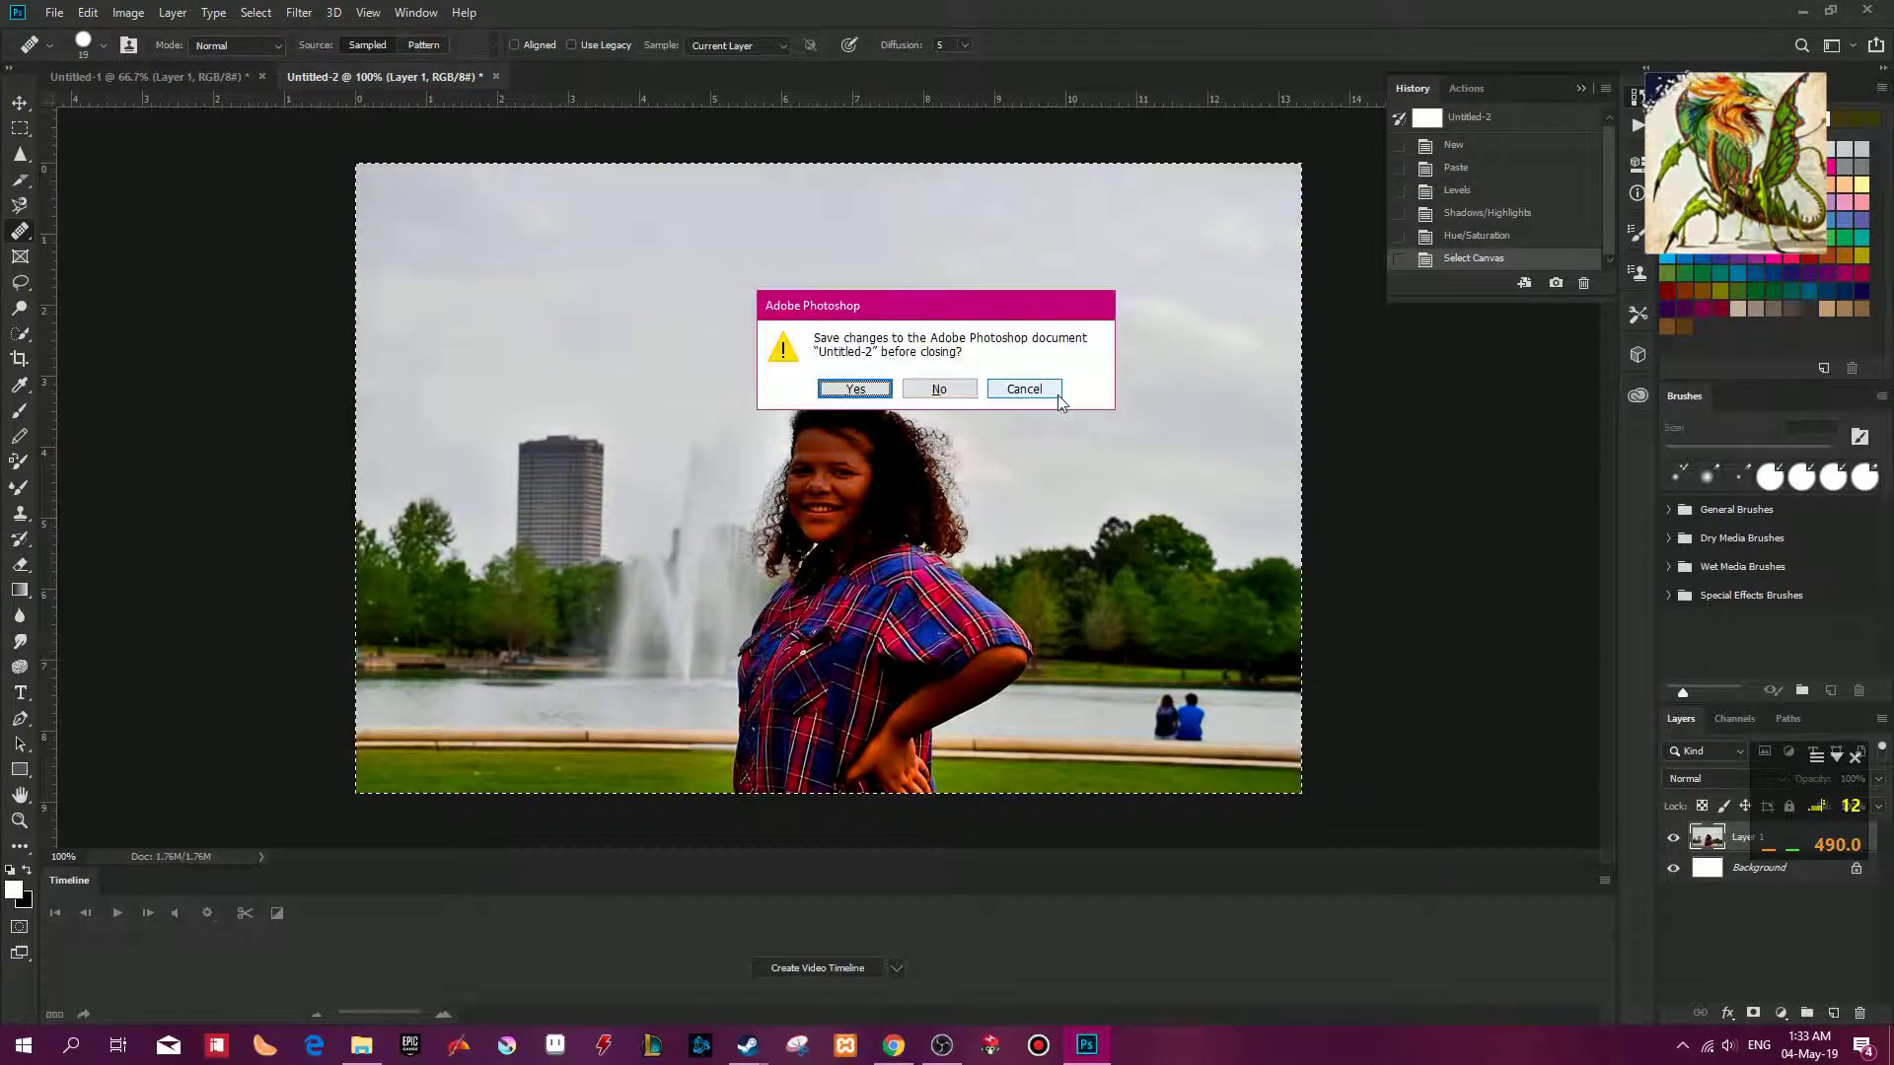
left_click(930, 384)
key("ctrl+w")
left_click(929, 384)
Create a new document, paste the copied upright lawn photo into it and play the 1MantisStyle action.
key("ctrl+n")
left_click(1112, 226)
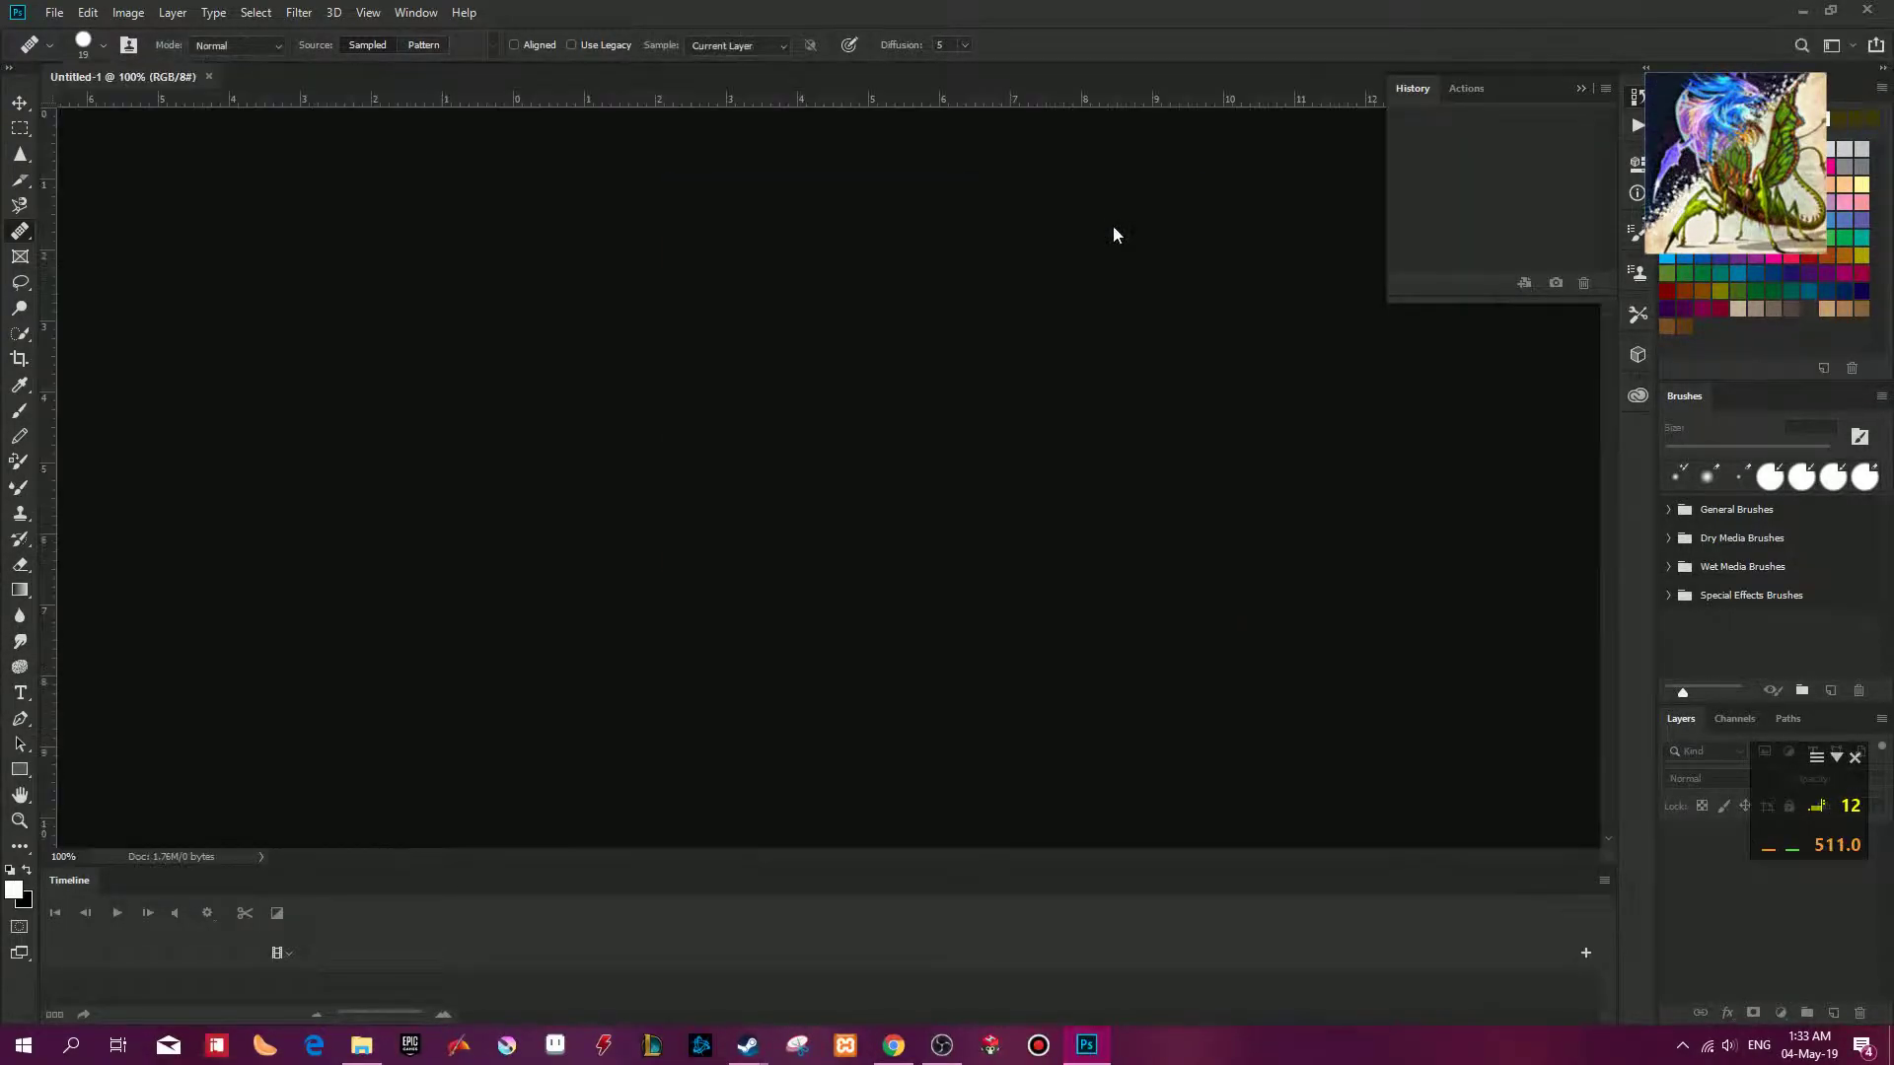
key("ctrl+v")
key("F2")
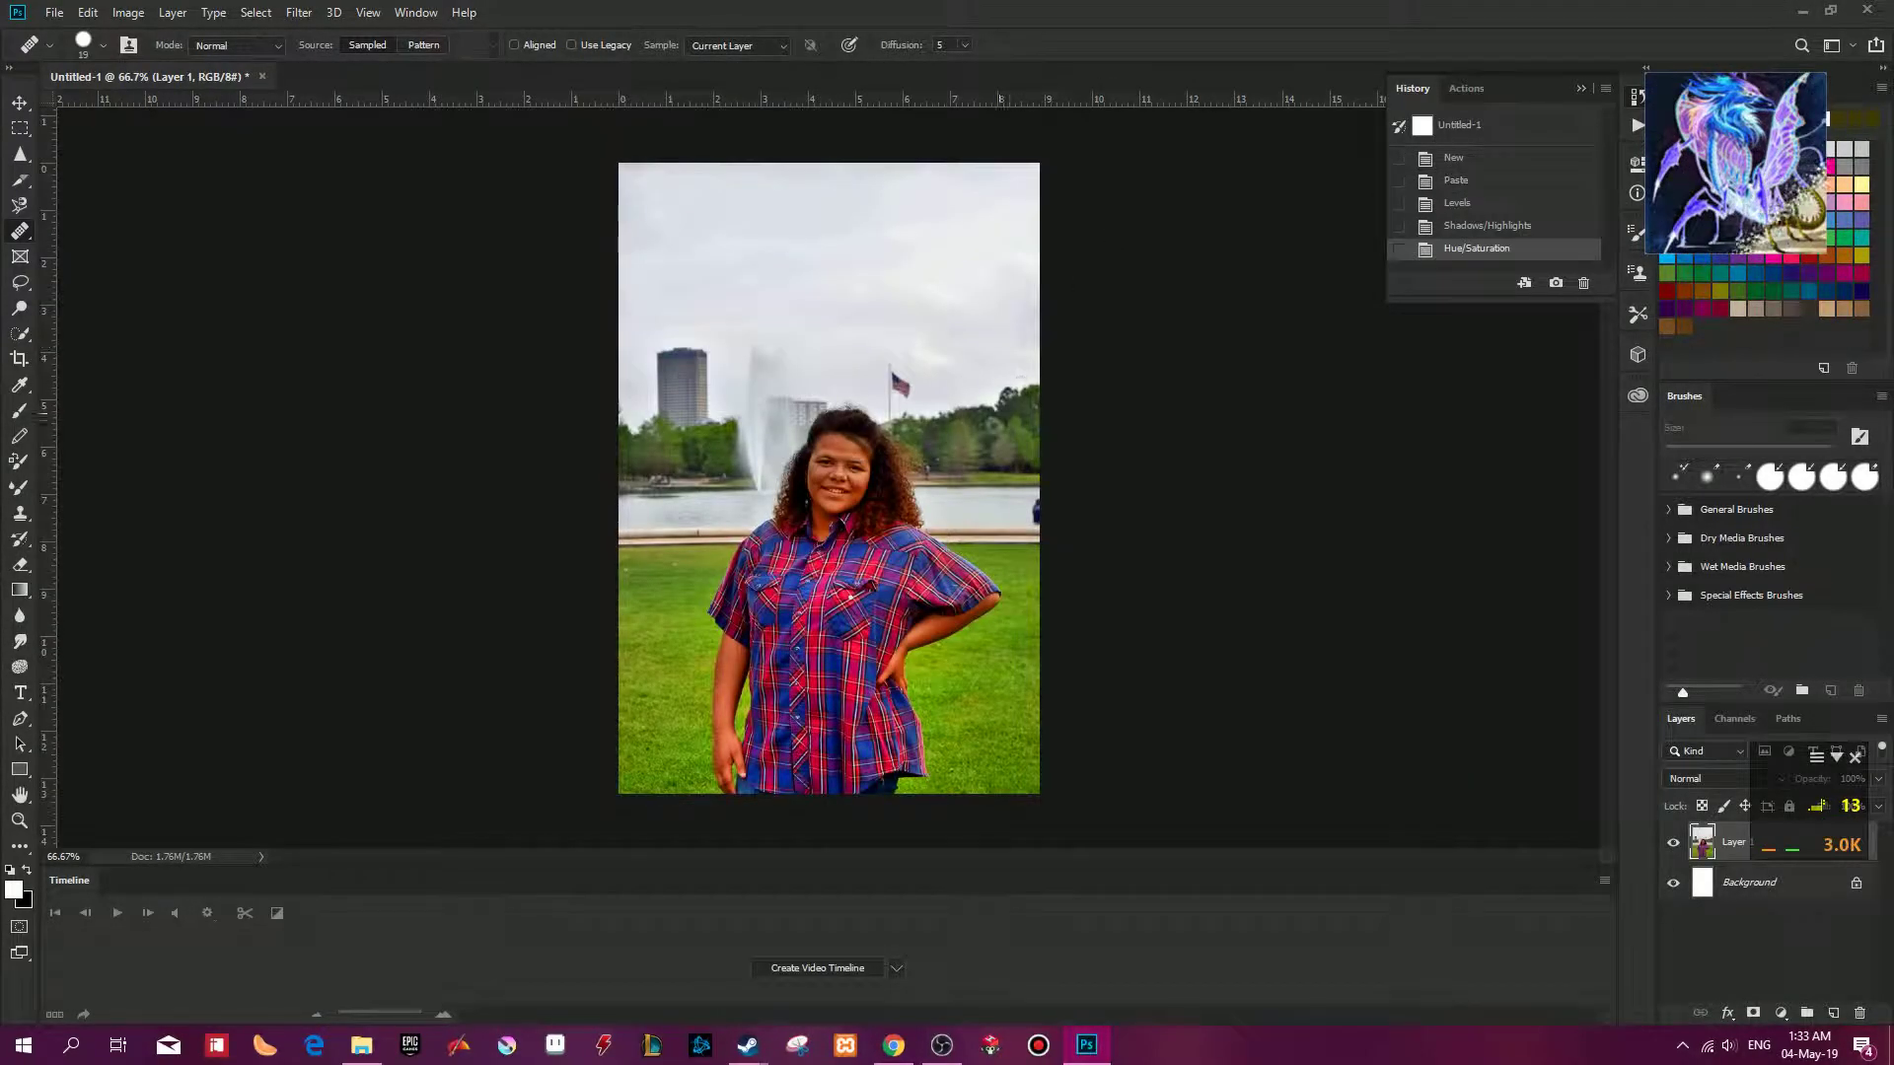
Copy the whole edited upright lawn photo, switch to Chrome and post it as a comment on its original photo.
key("ctrl+a")
key("ctrl+c")
key("alt+Tab")
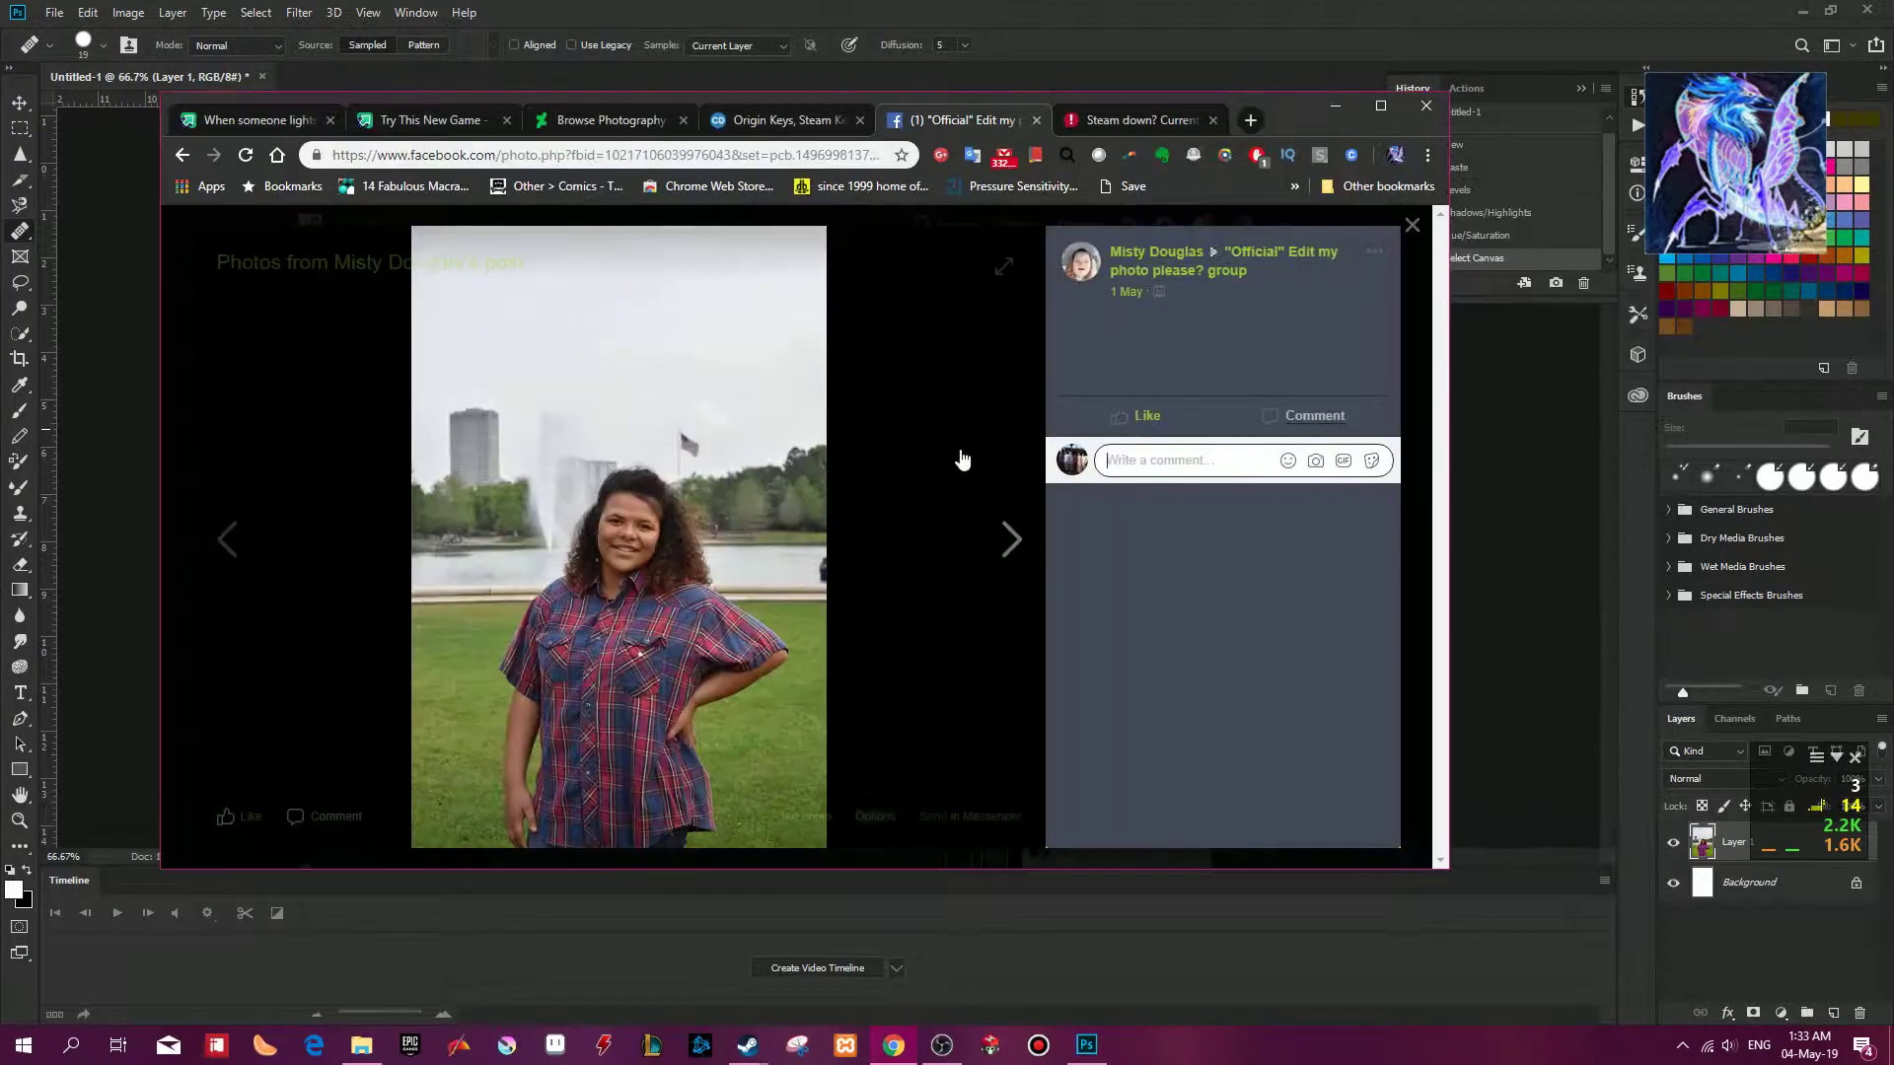
left_click(1167, 463)
key("ctrl+v")
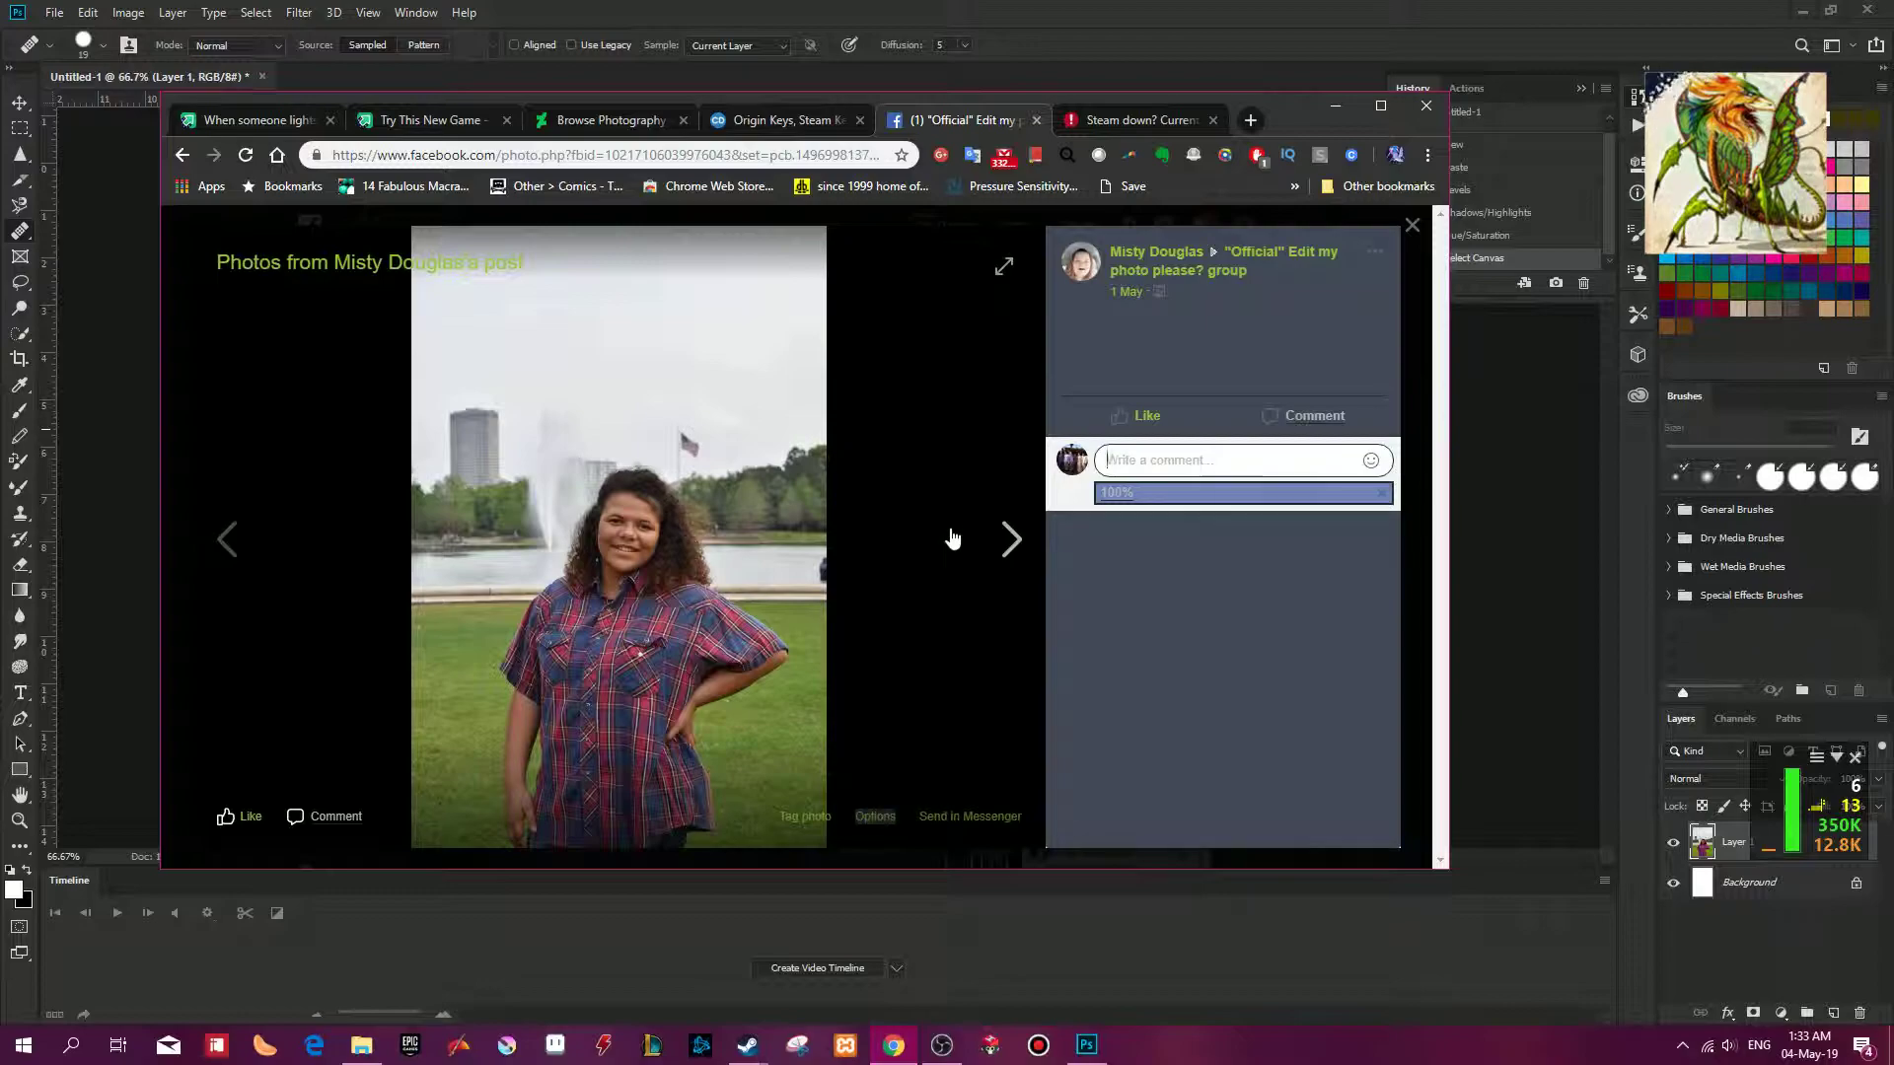
key("Return")
Go to the next photo of the post and copy the image of the woman sitting with the chalkboard.
left_click(1007, 543)
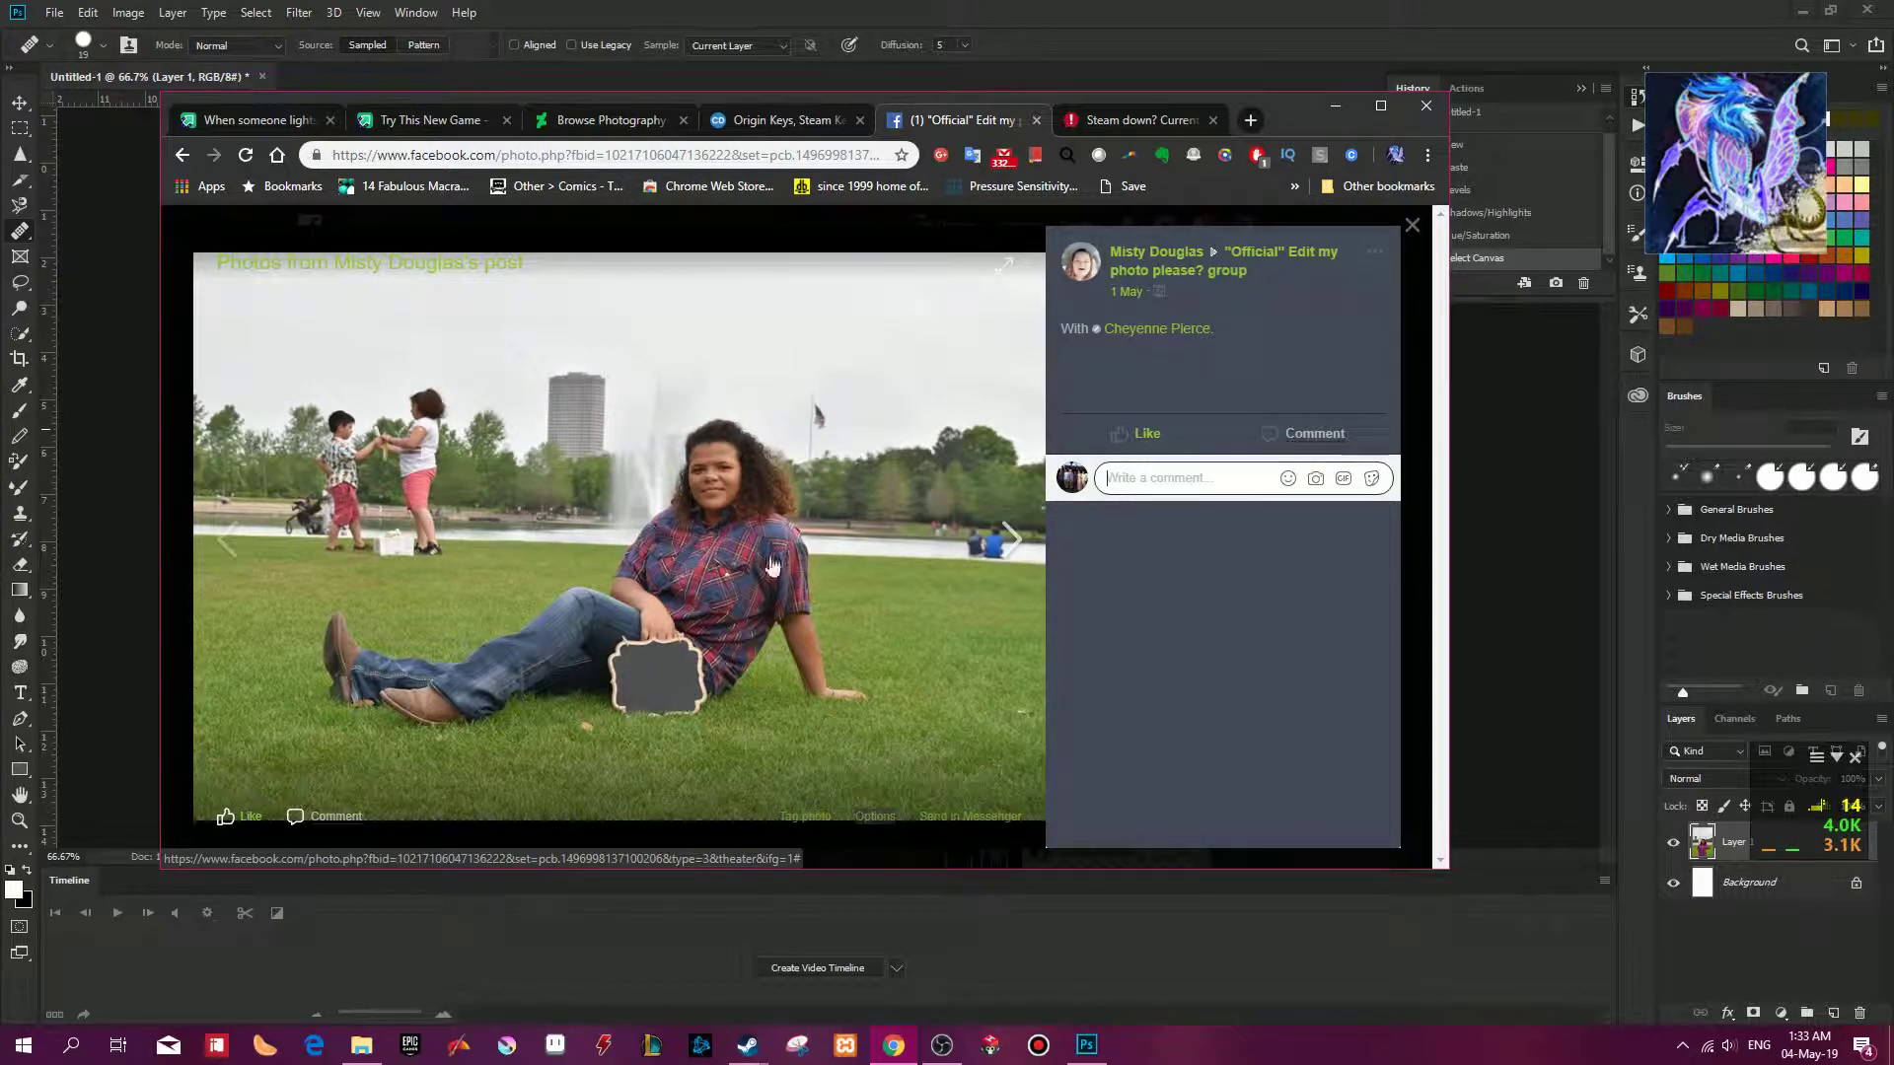
right_click(702, 545)
left_click(780, 605)
Switch back to Photoshop and close the edited upright lawn photo without saving.
left_click(1221, 44)
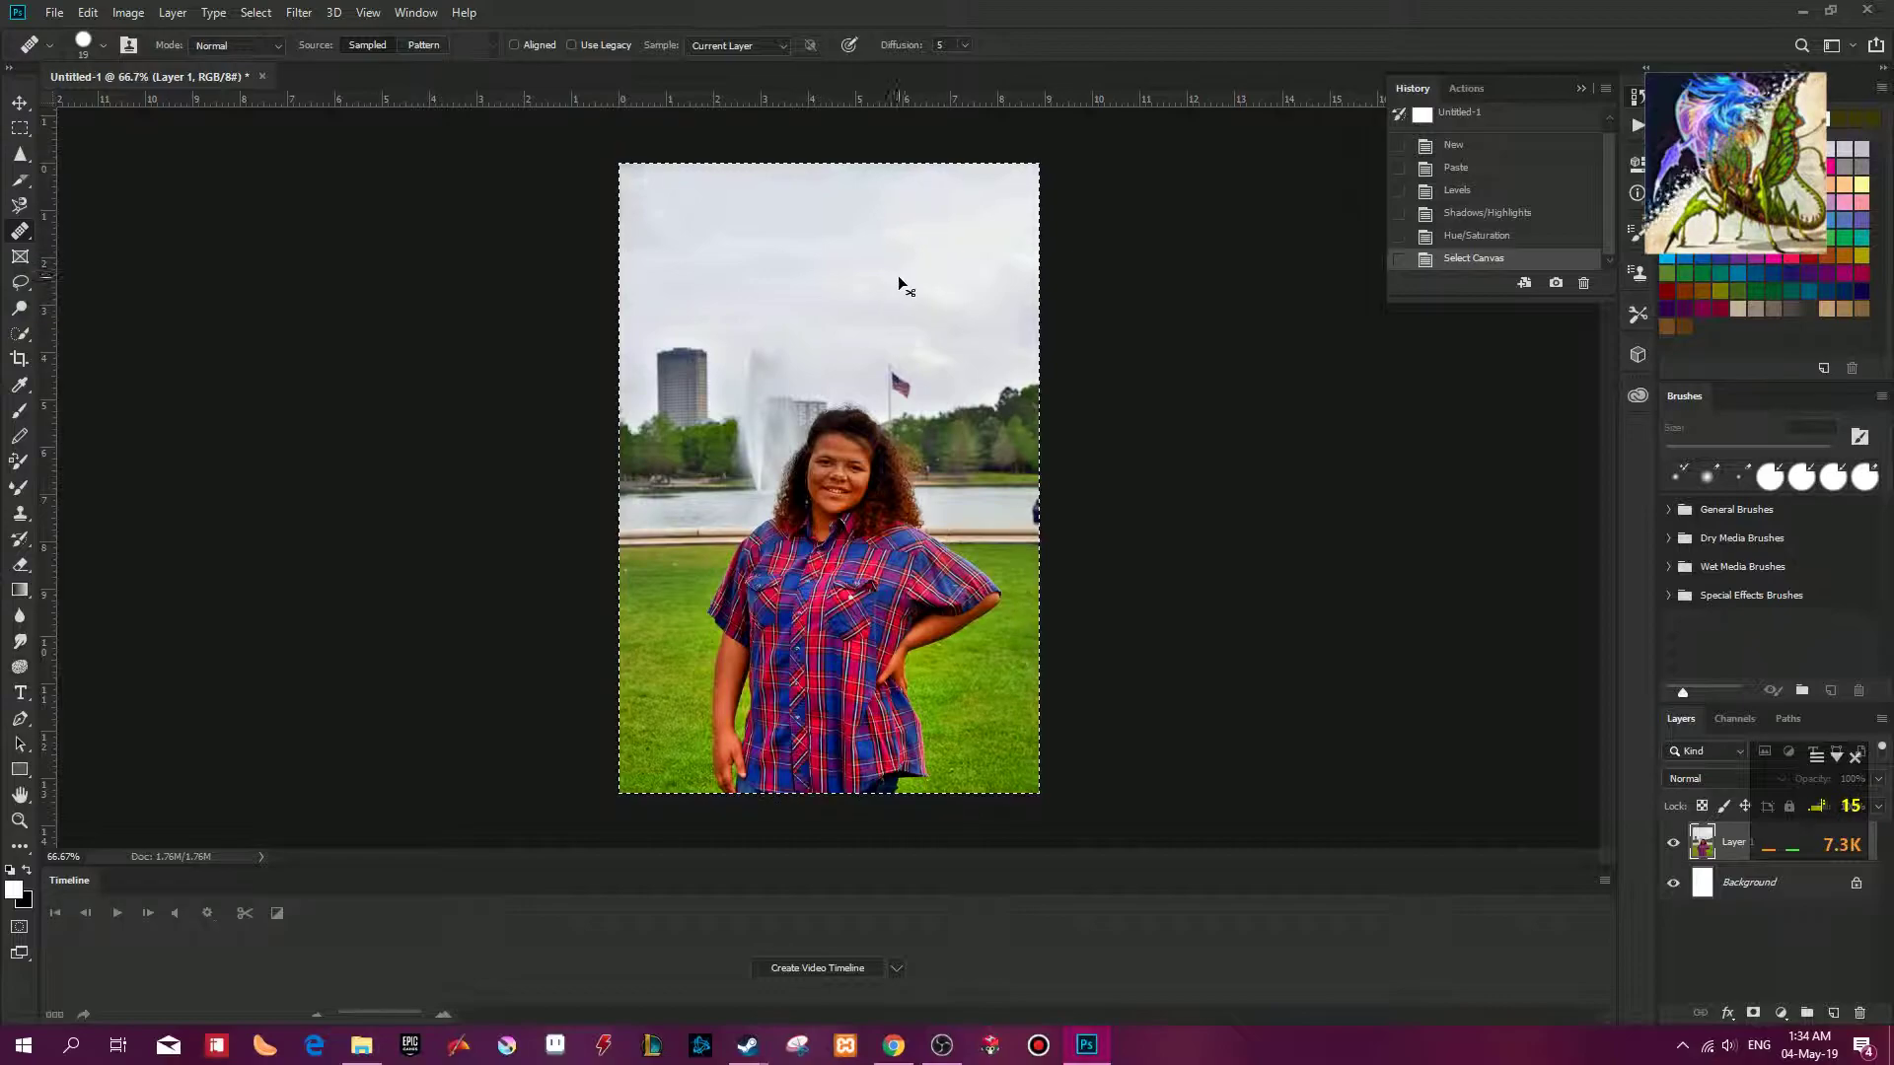
key("ctrl+w")
left_click(956, 395)
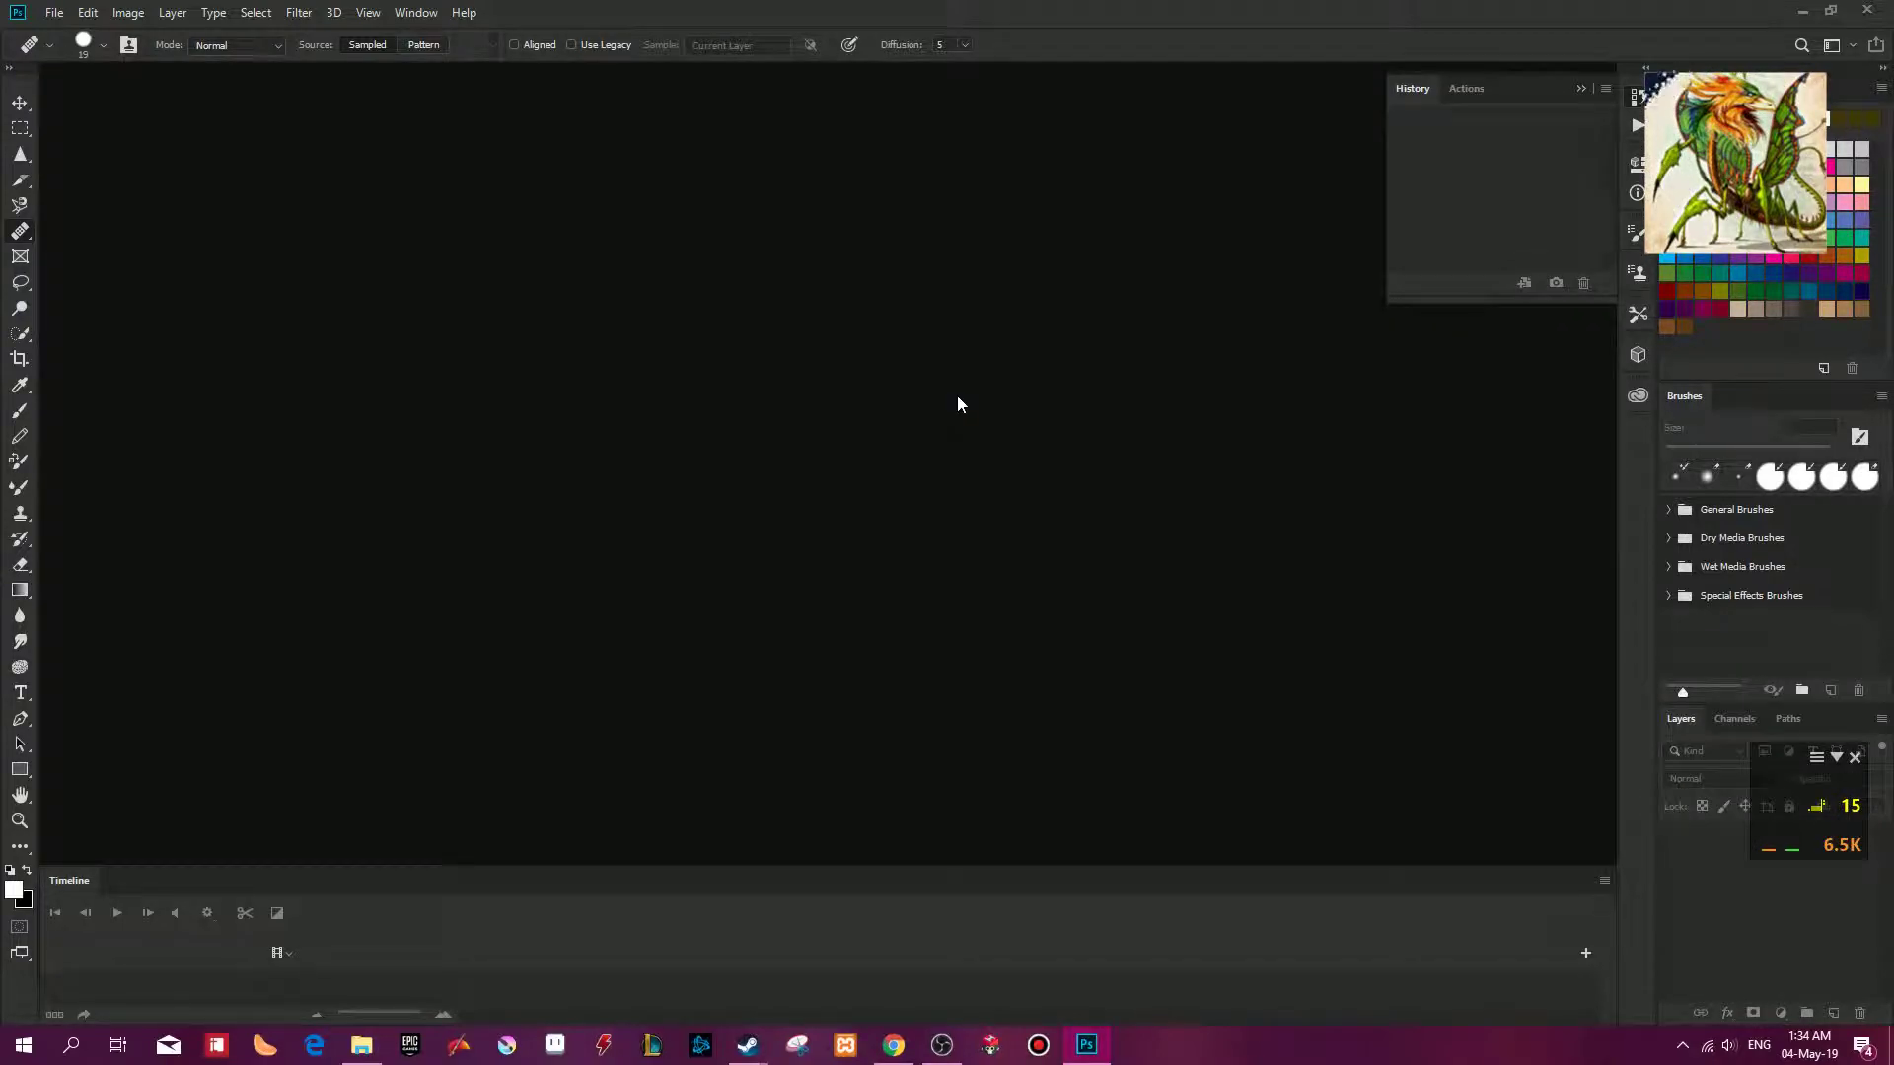
Paste the copied chalkboard photo into a new document and play the 1MantisStyle action on it.
key("ctrl+n")
left_click(1124, 229)
key("ctrl+v")
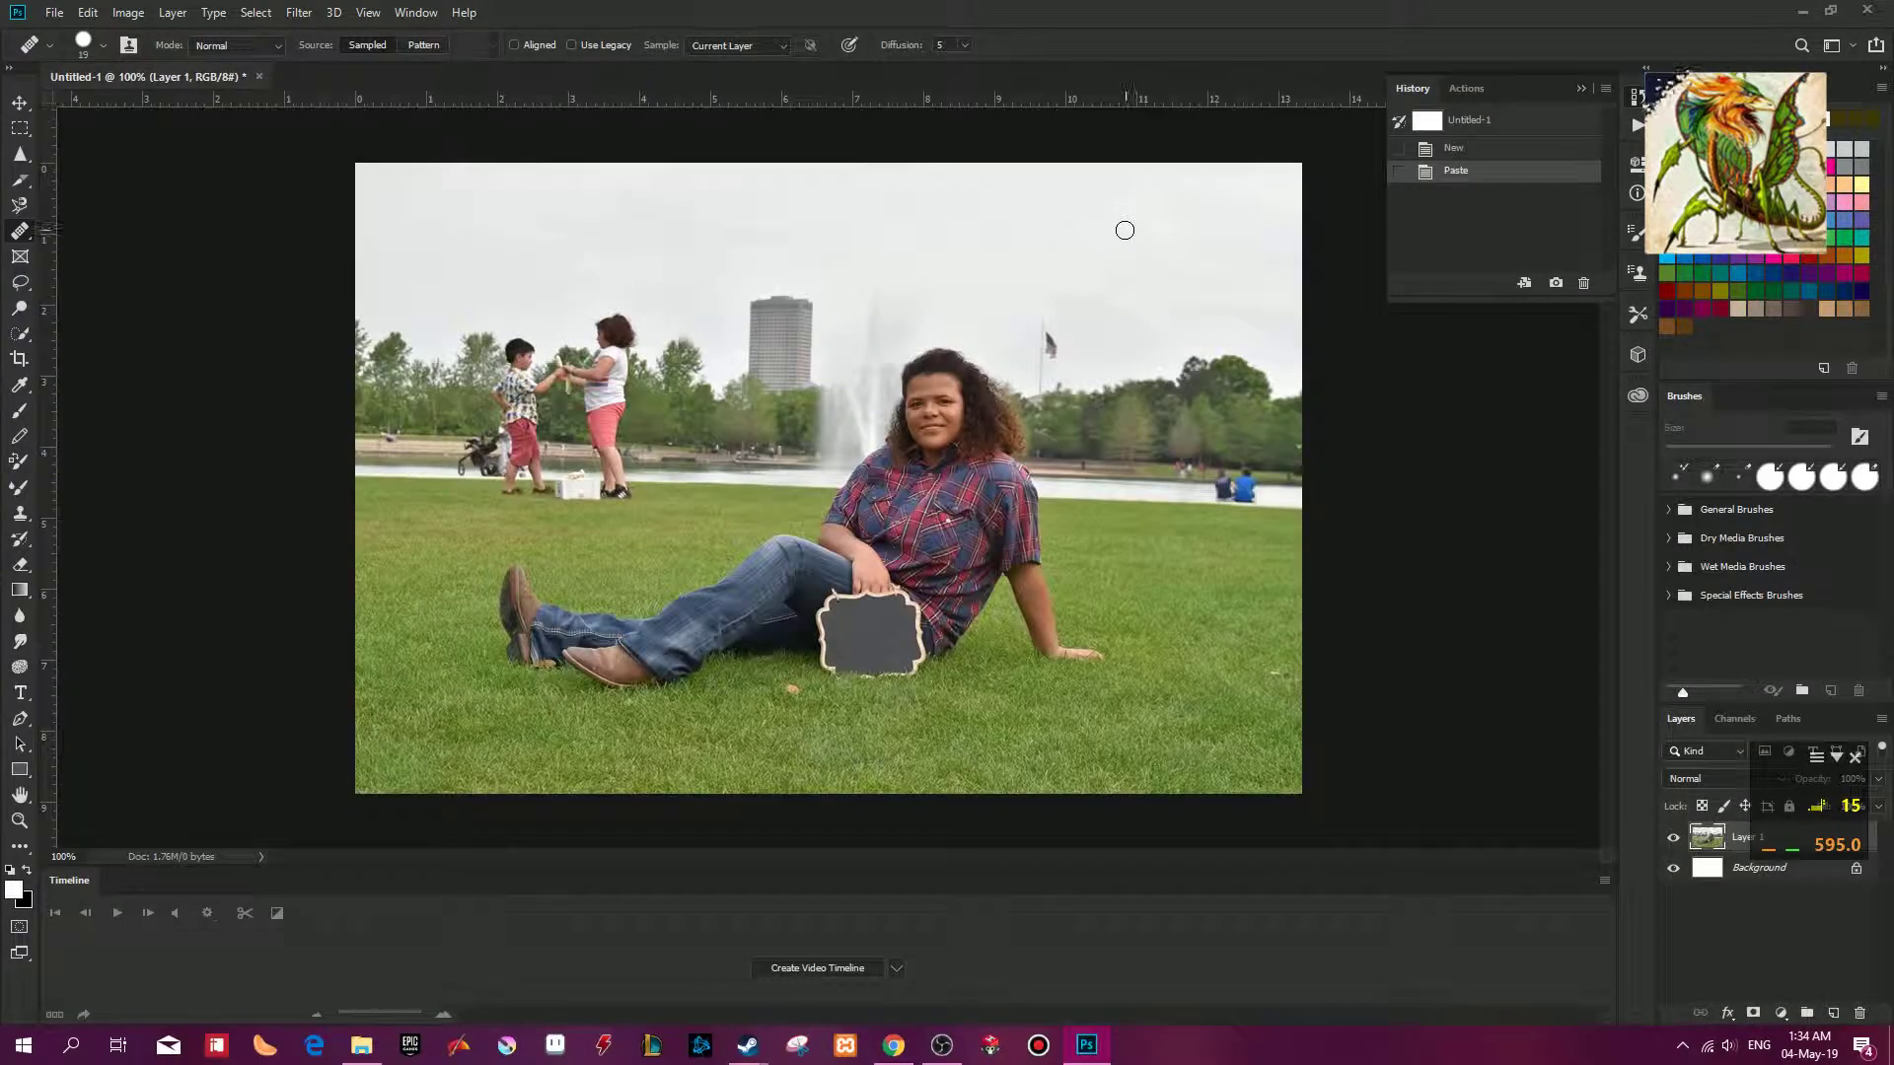
key("F2")
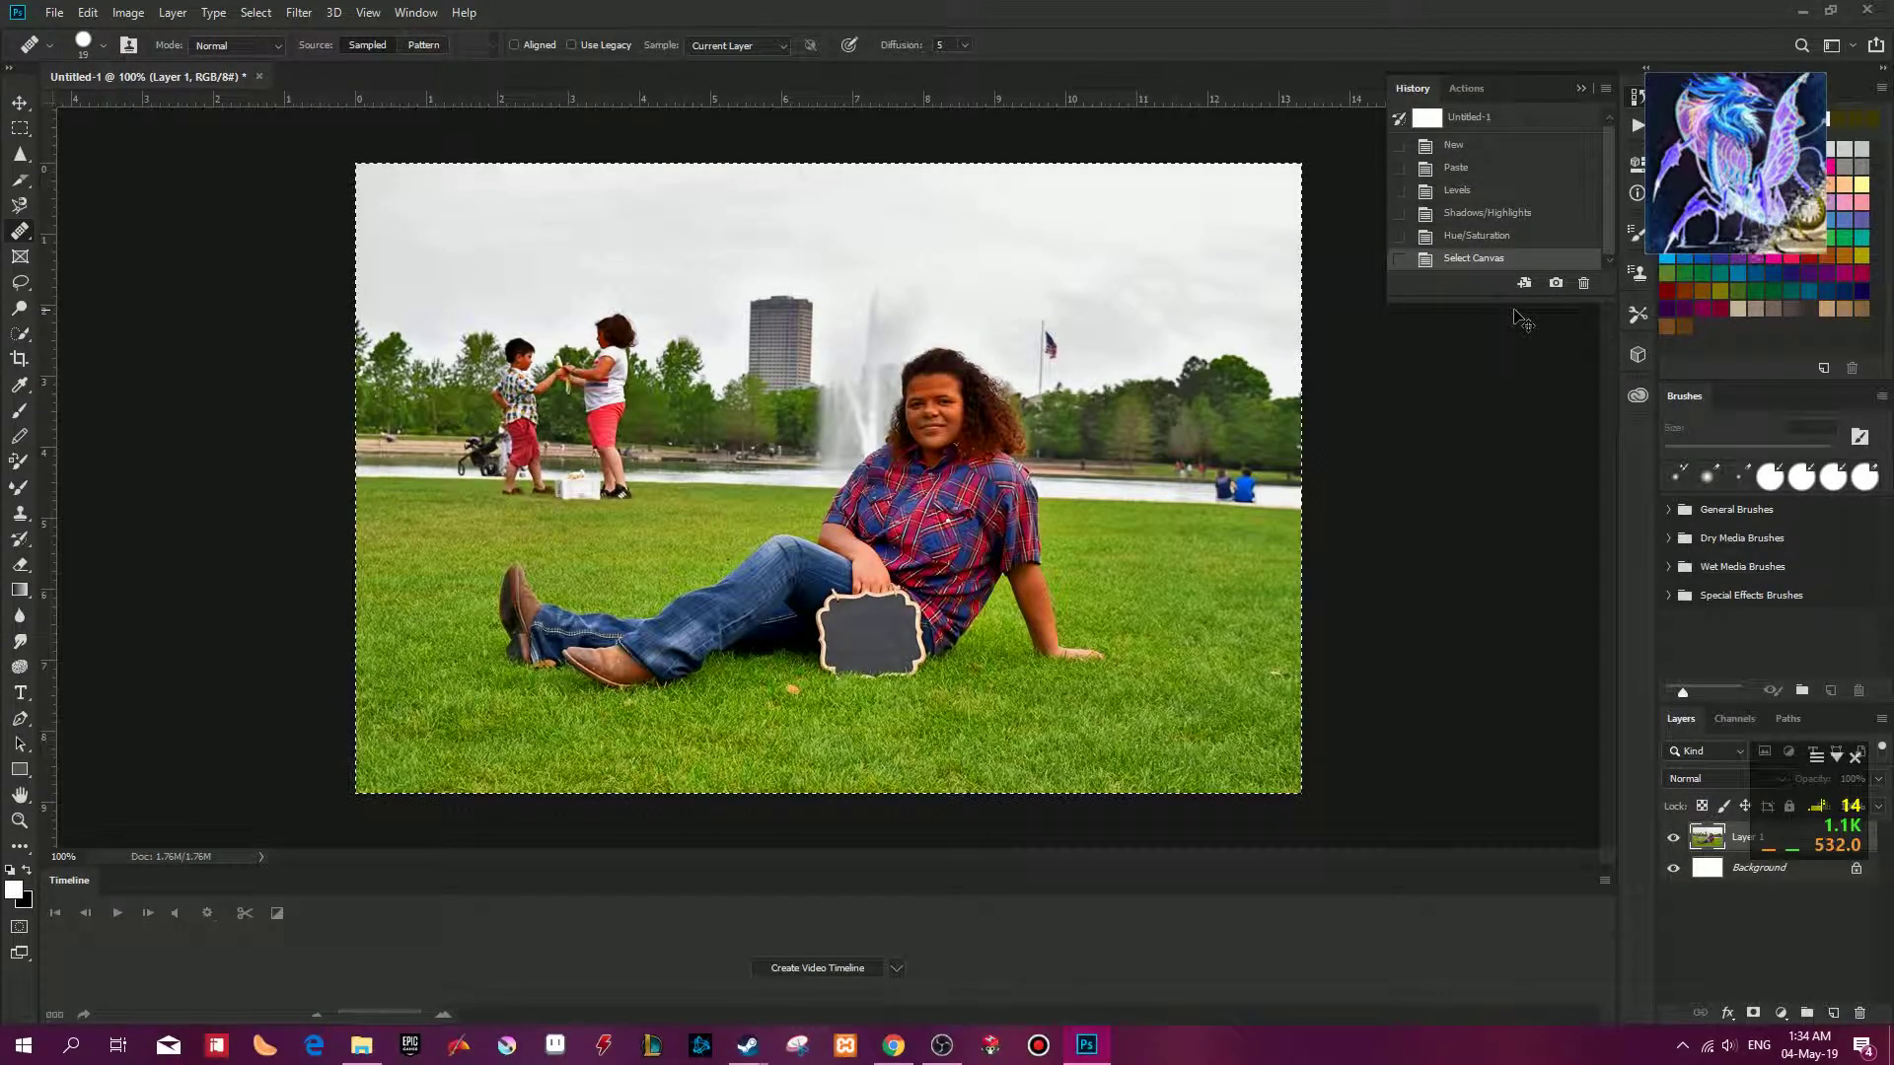
Switch to Chrome and post the edited chalkboard photo as a comment on its original photo.
key("alt+Tab")
key("ctrl+v")
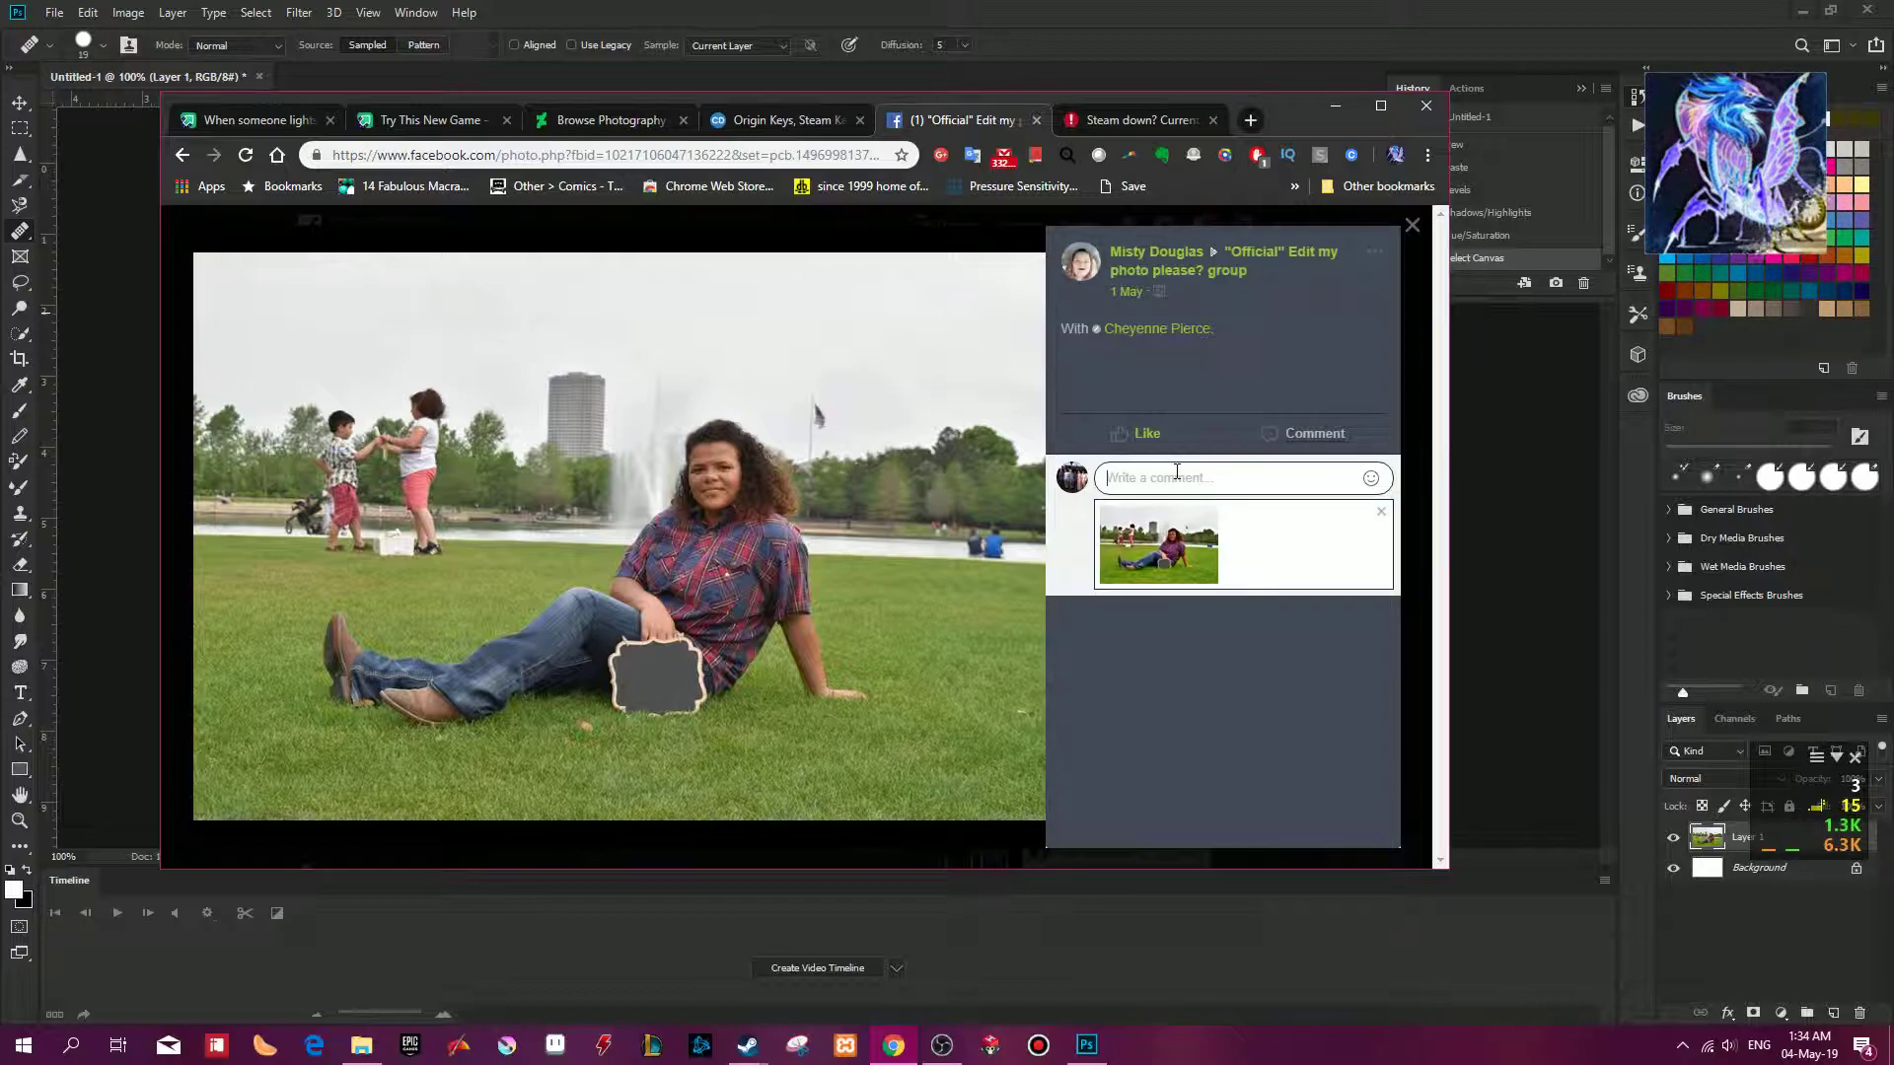
key("Return")
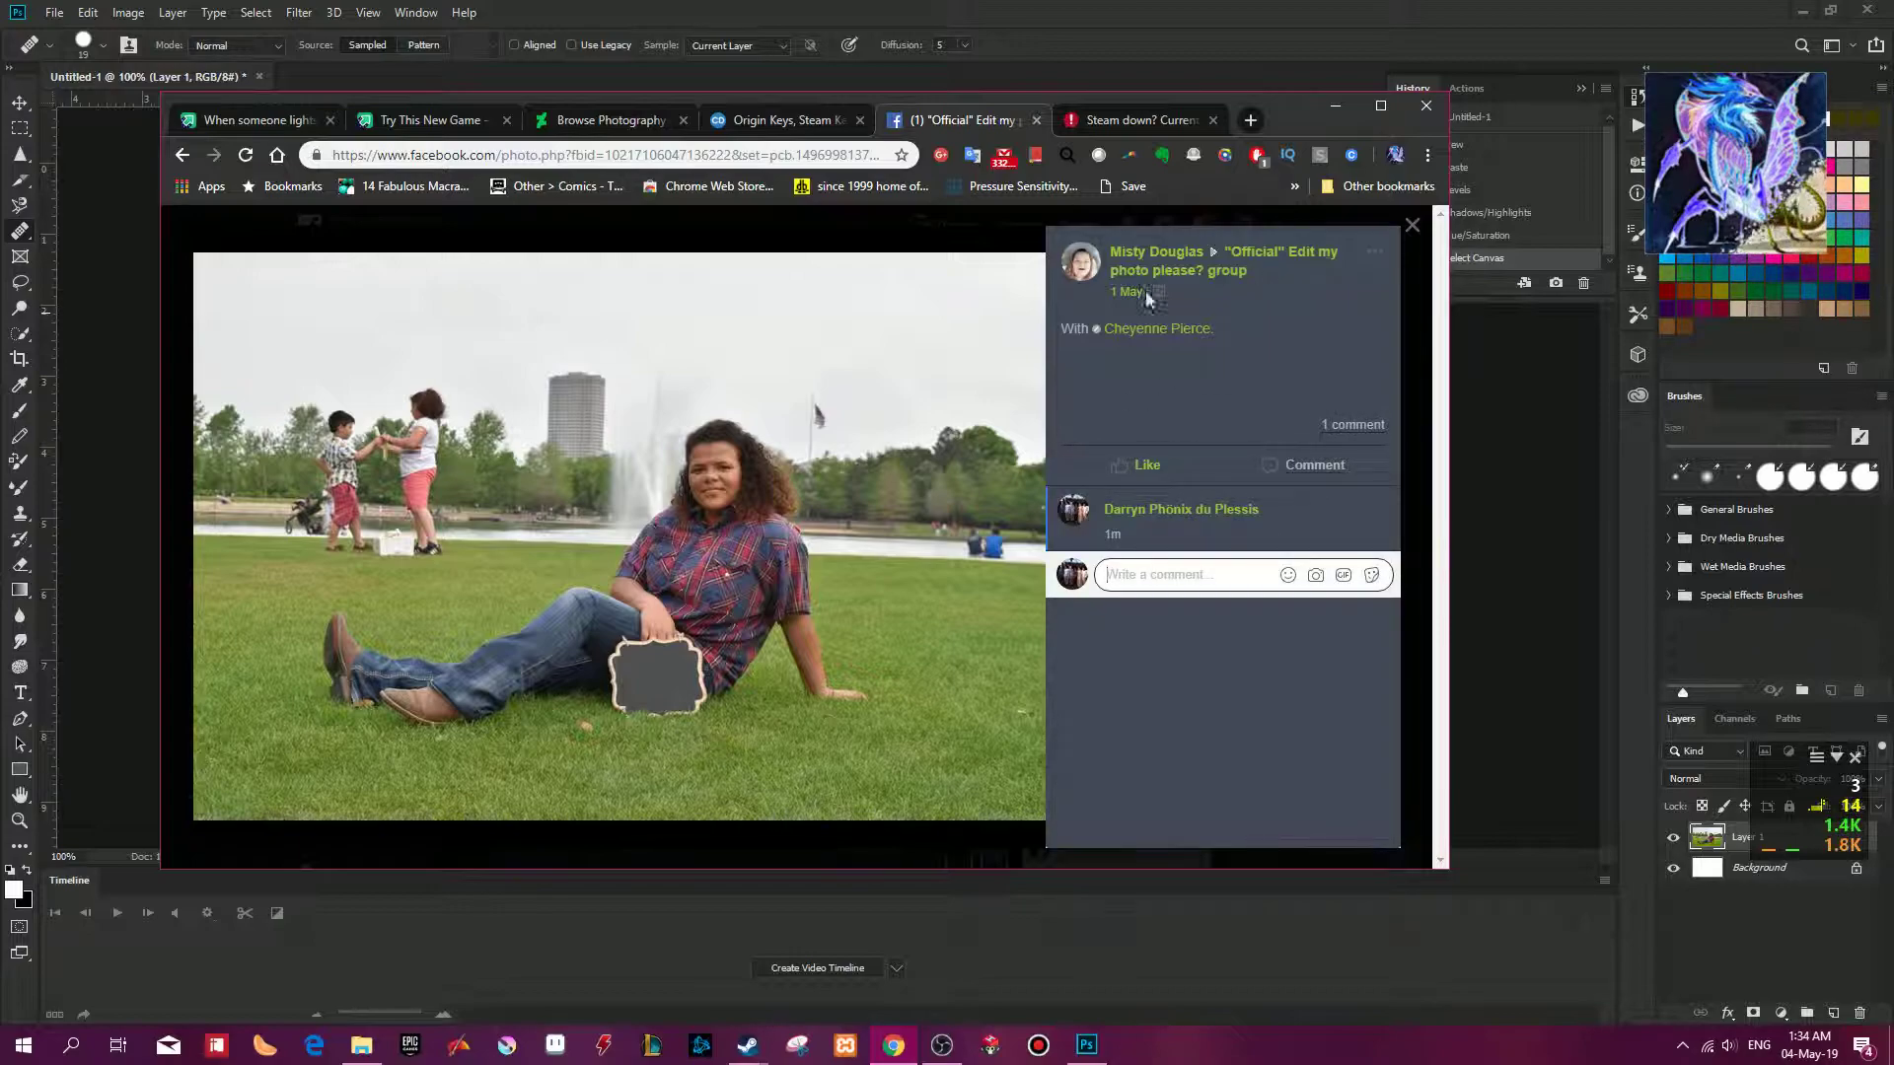
Page through the other photos of the Facebook post until the chalkboard photo comes round again.
left_click(1006, 539)
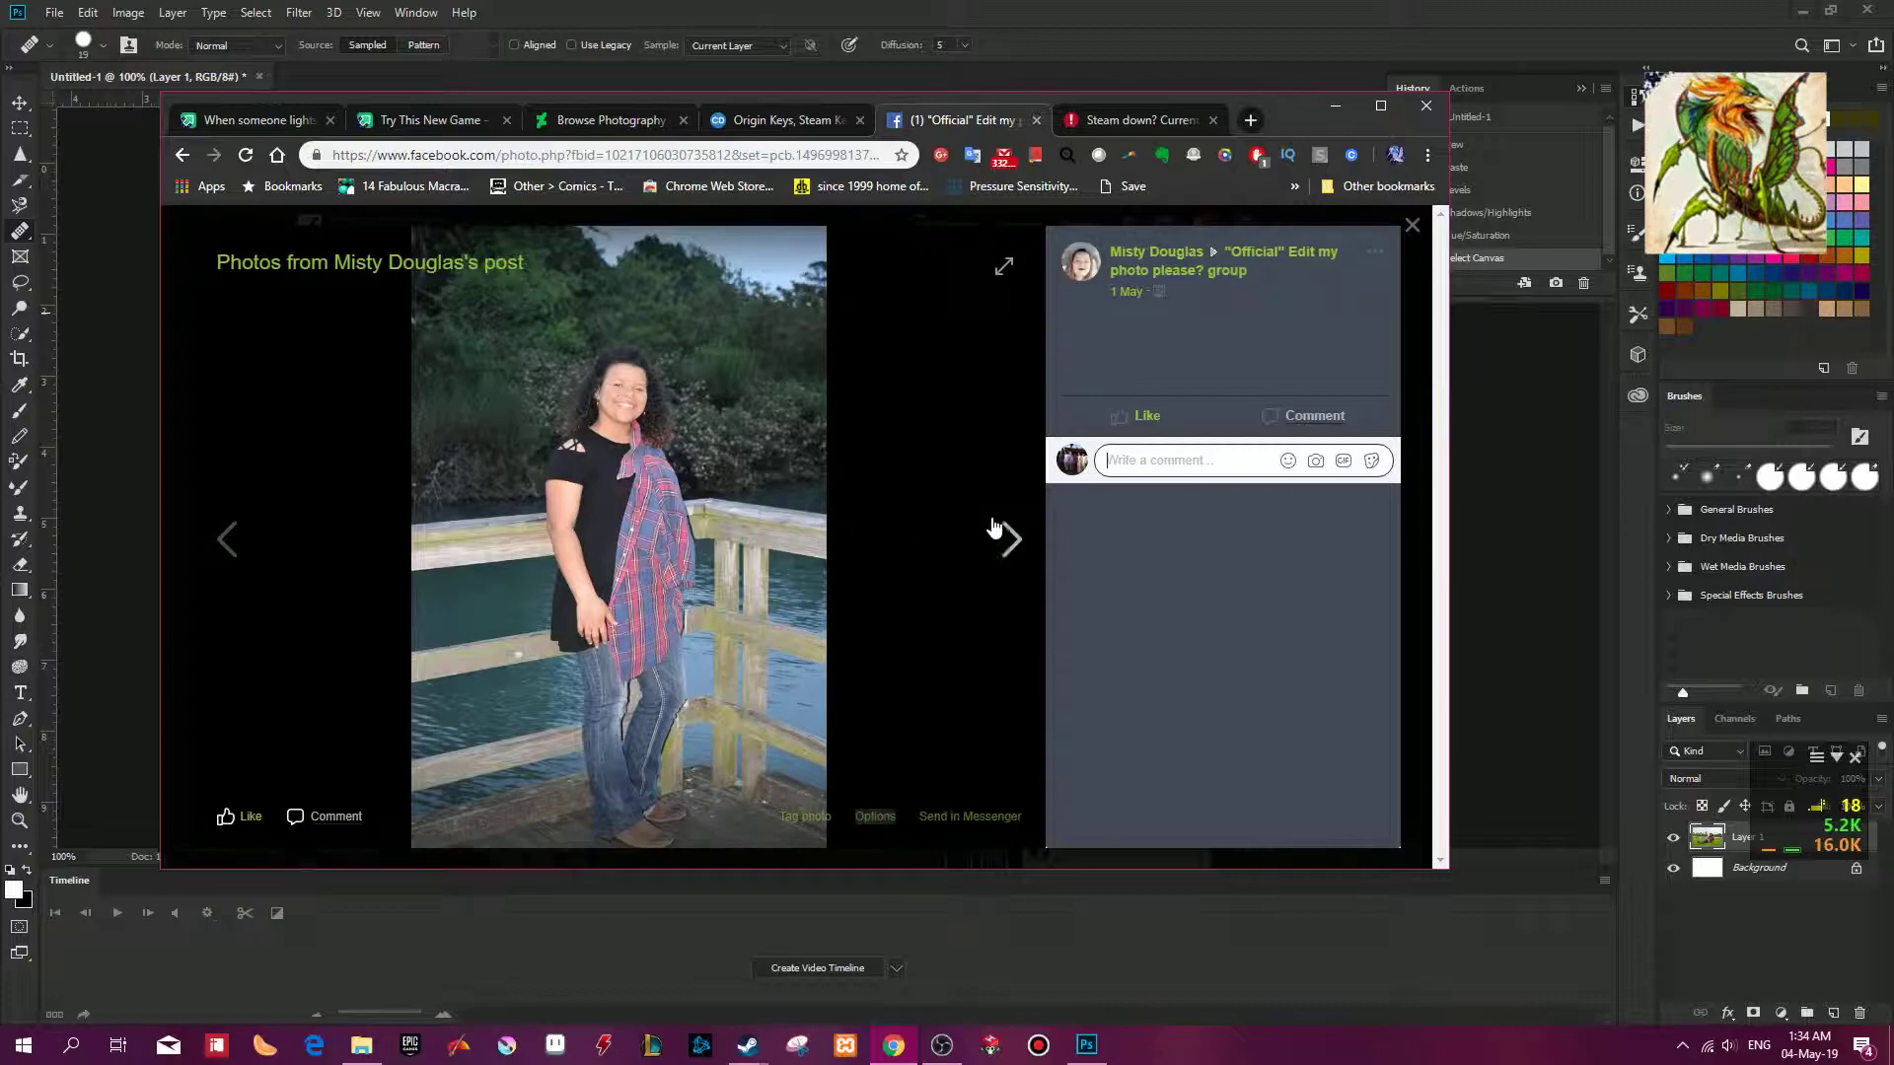
left_click(1034, 542)
left_click(1034, 539)
left_click(1034, 540)
left_click(1035, 540)
left_click(1034, 541)
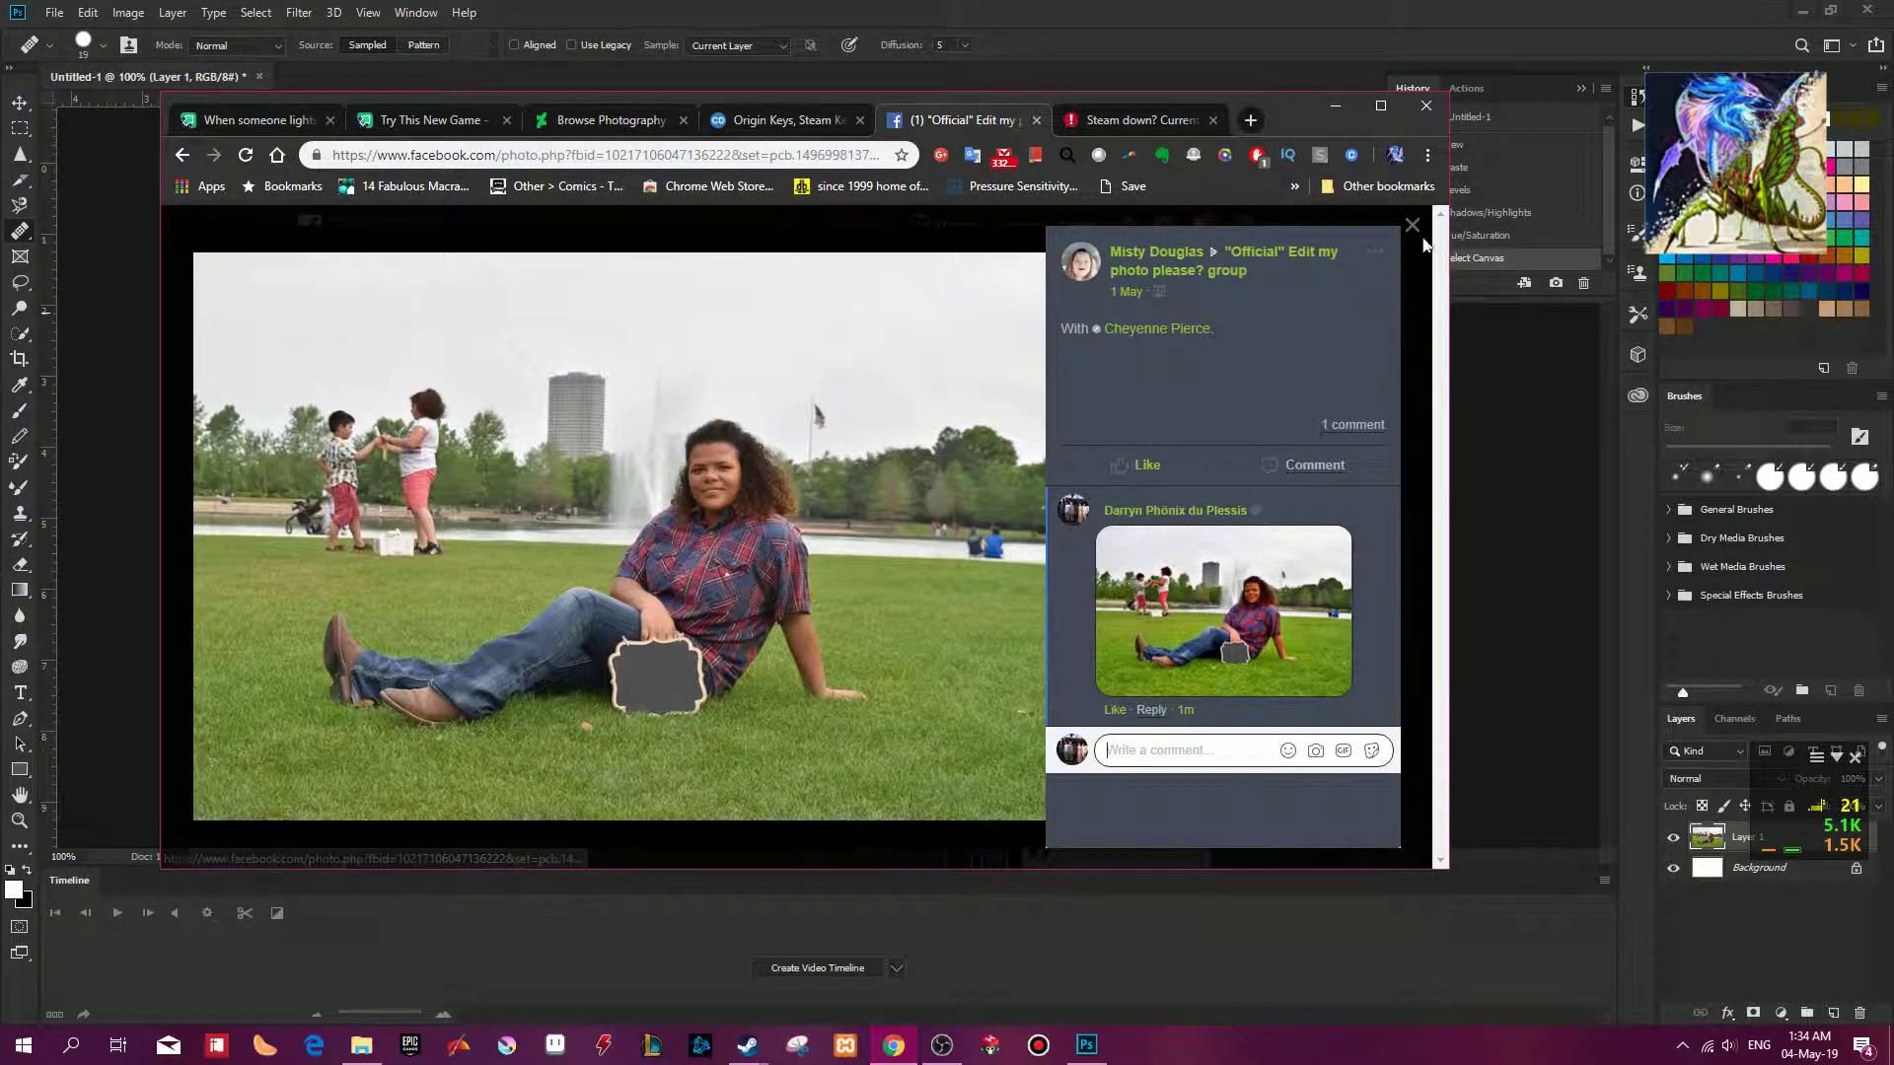
Return to the post to read its editing request, reopen its night fountain photo and page on to the chalkboard photo.
key("Escape")
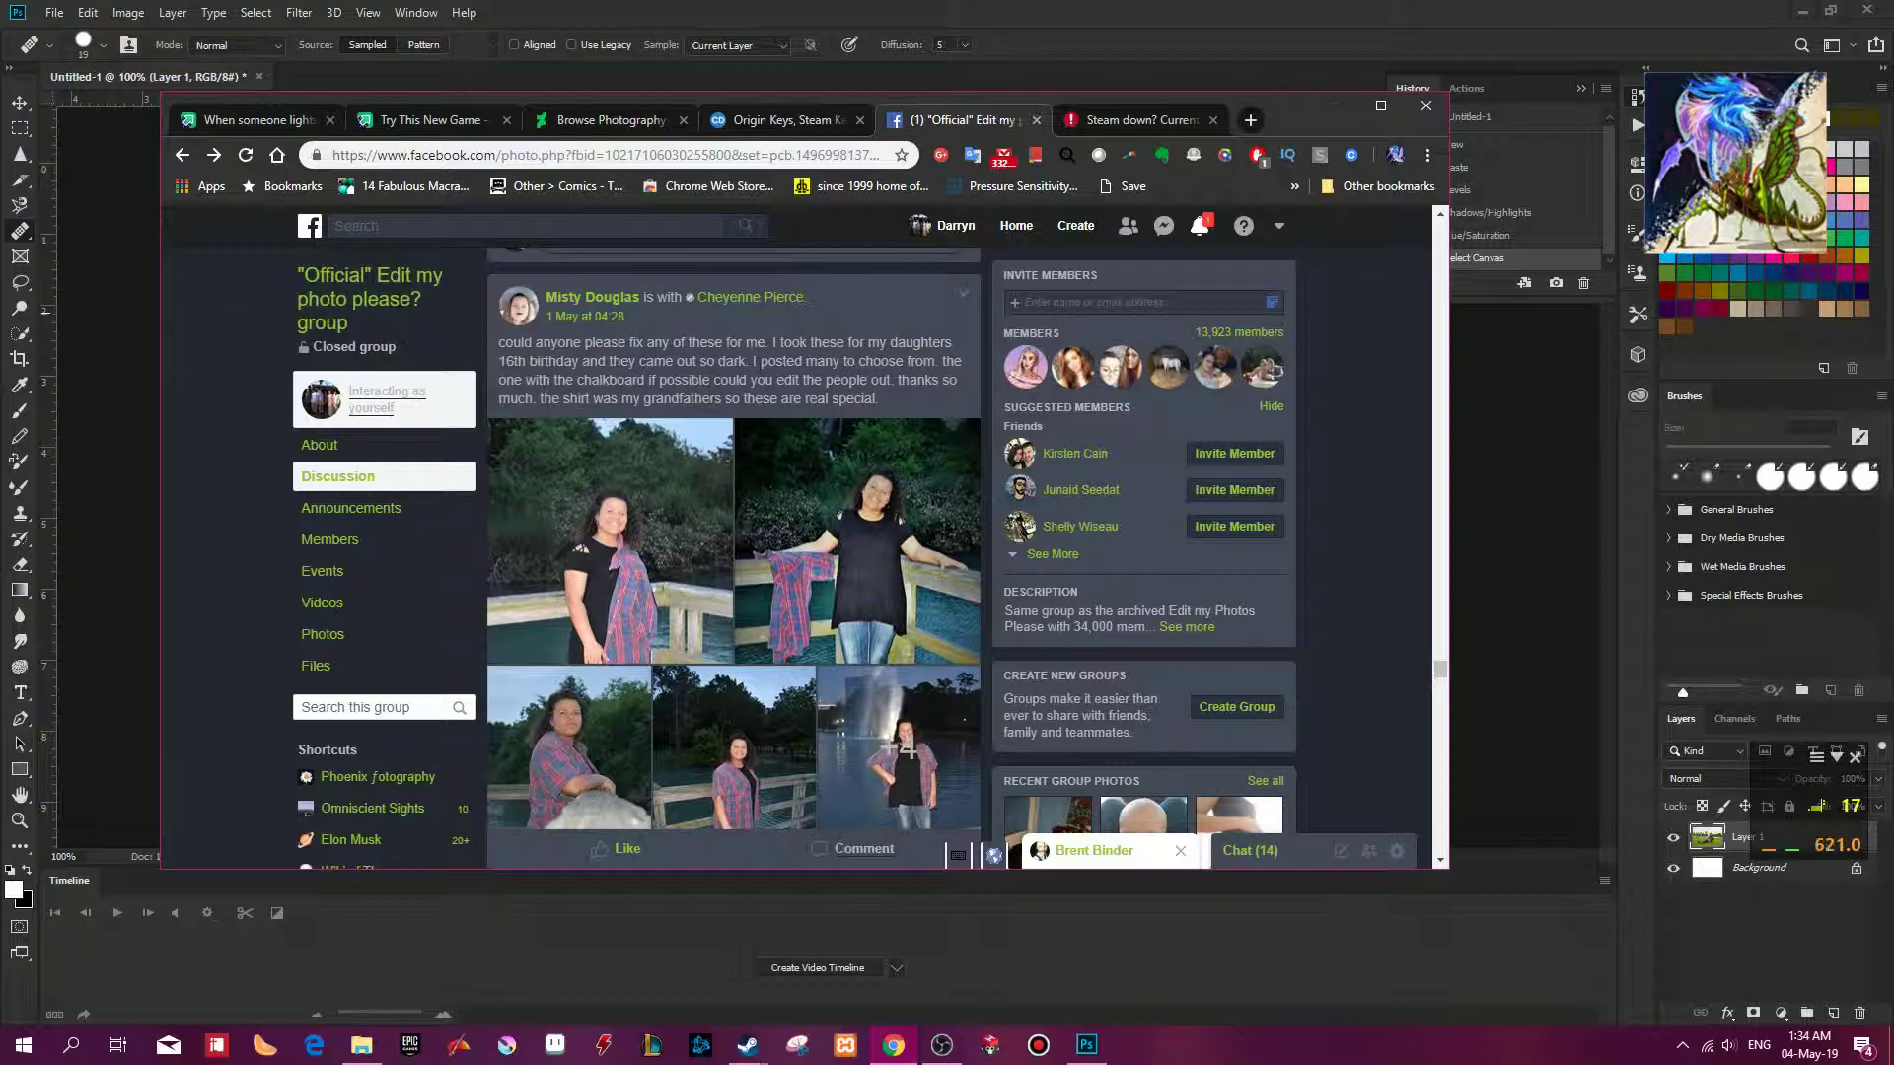
scroll(749, 375, "down", 2)
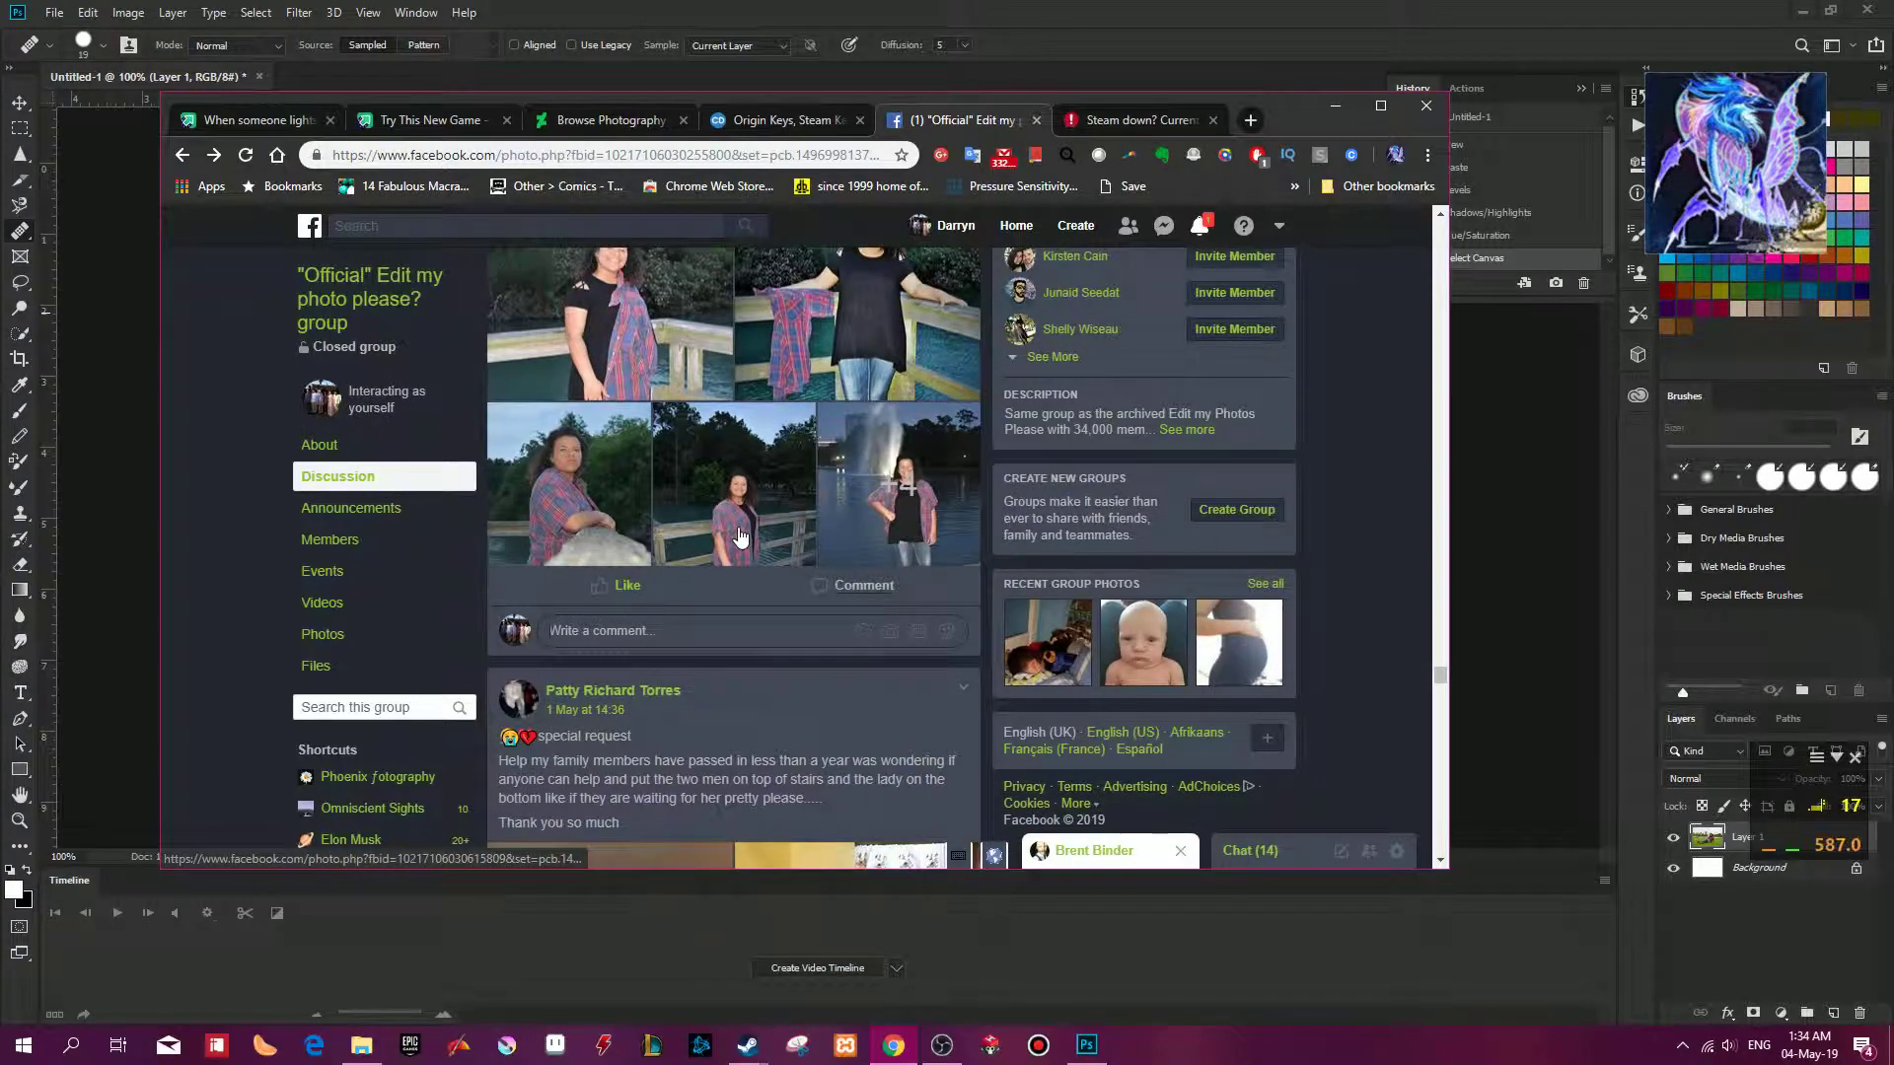
left_click(858, 529)
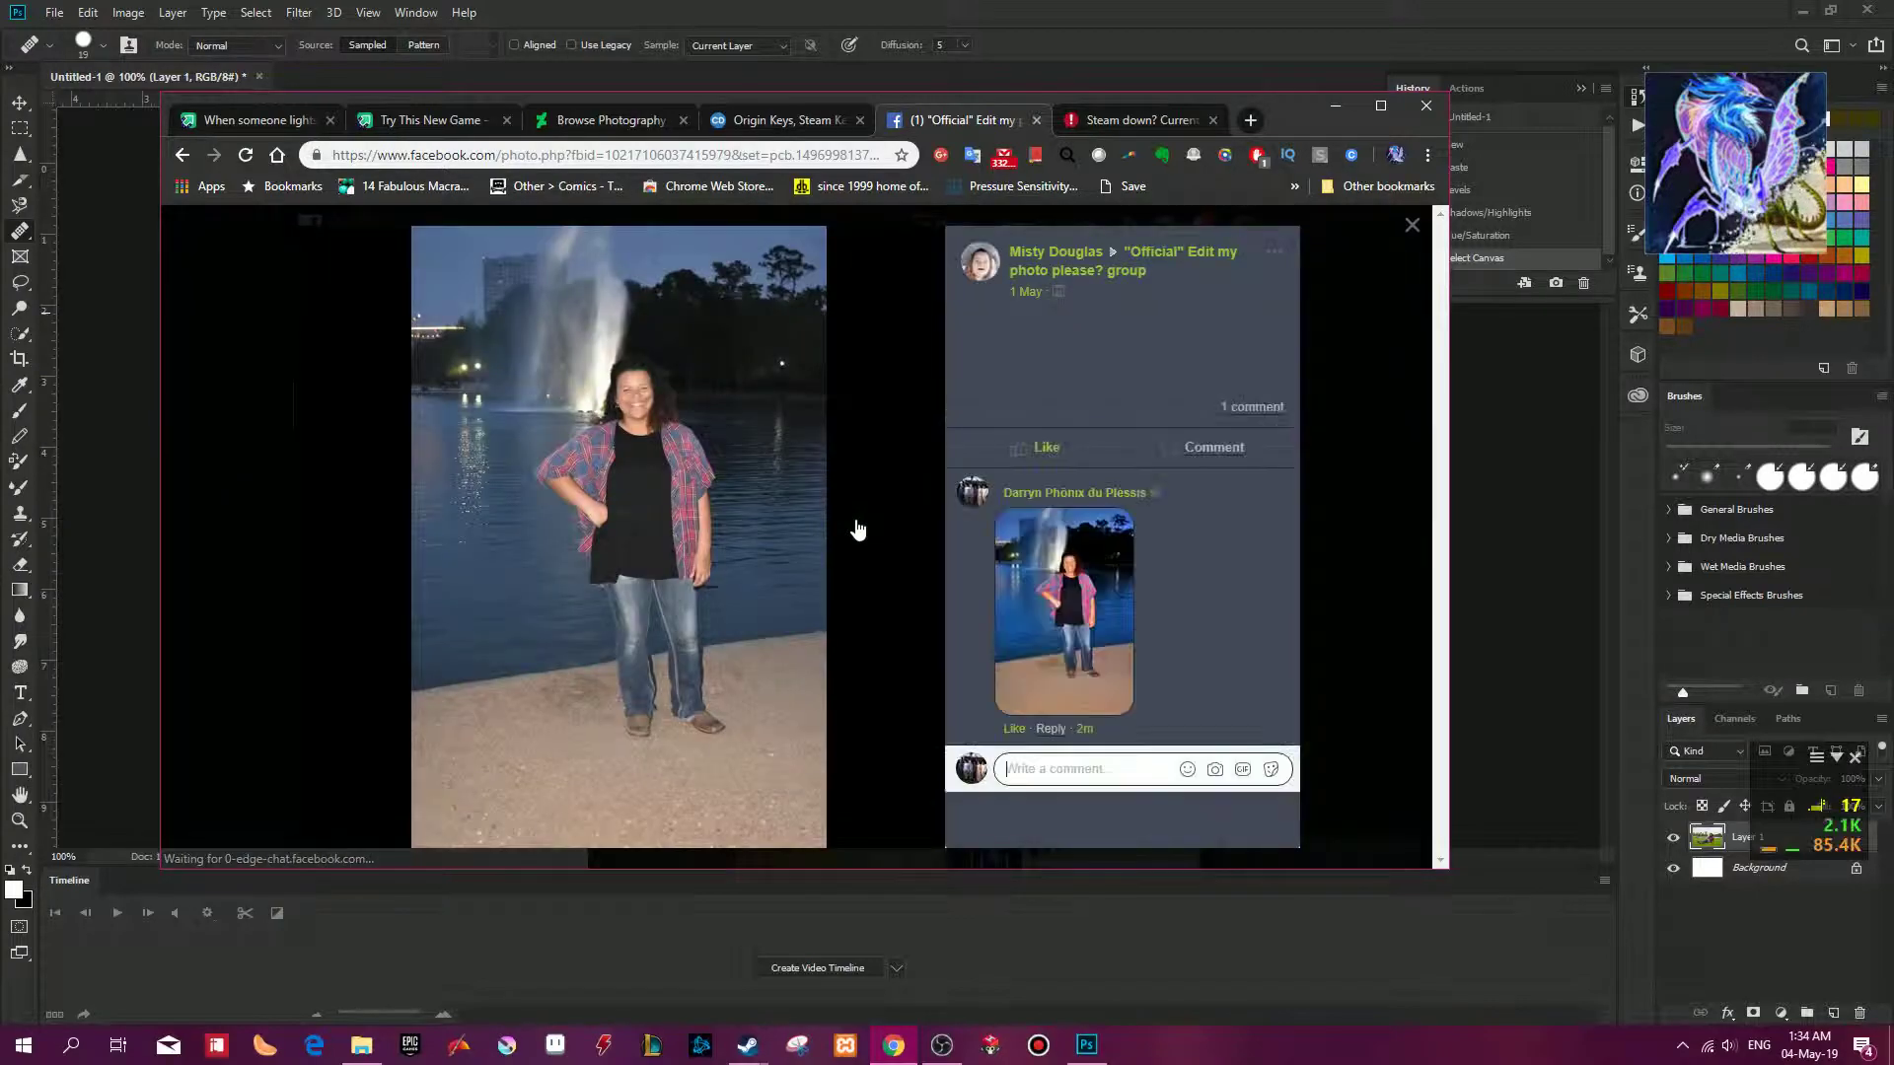
left_click(894, 539)
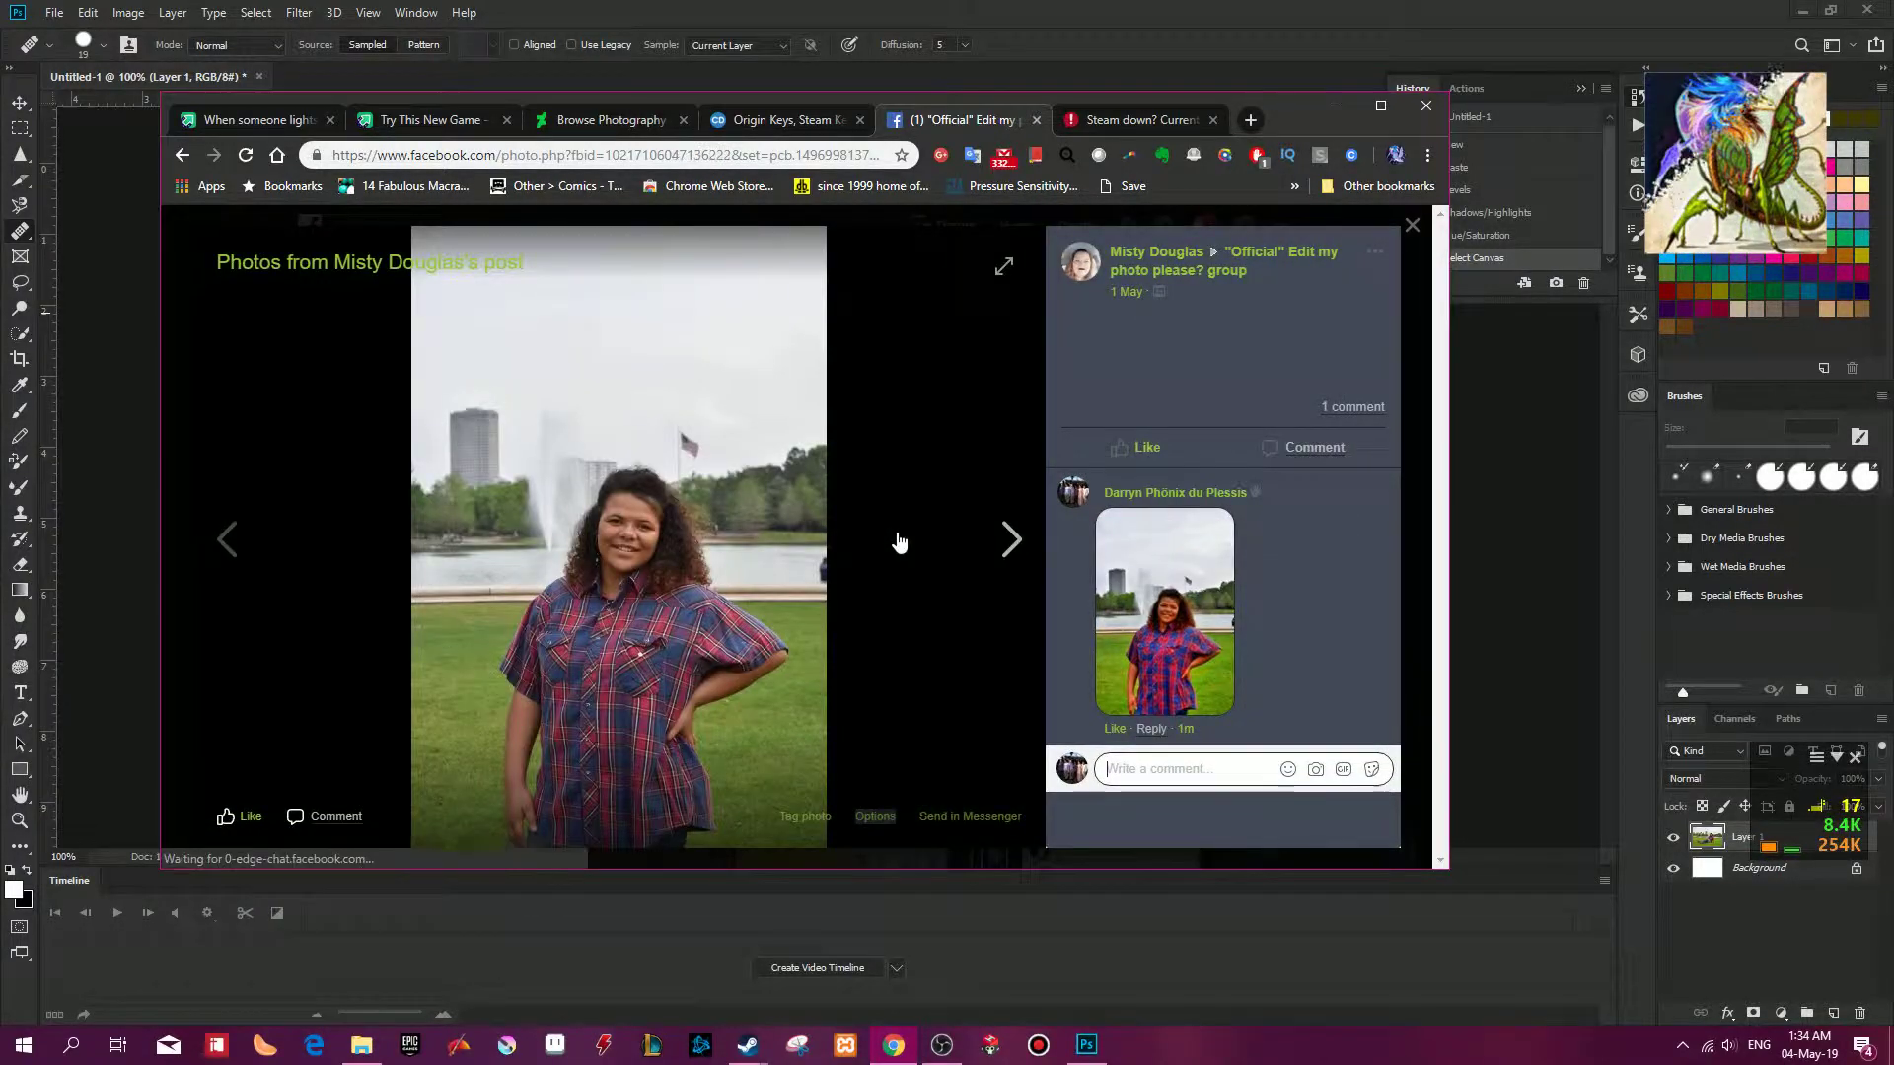
left_click(898, 541)
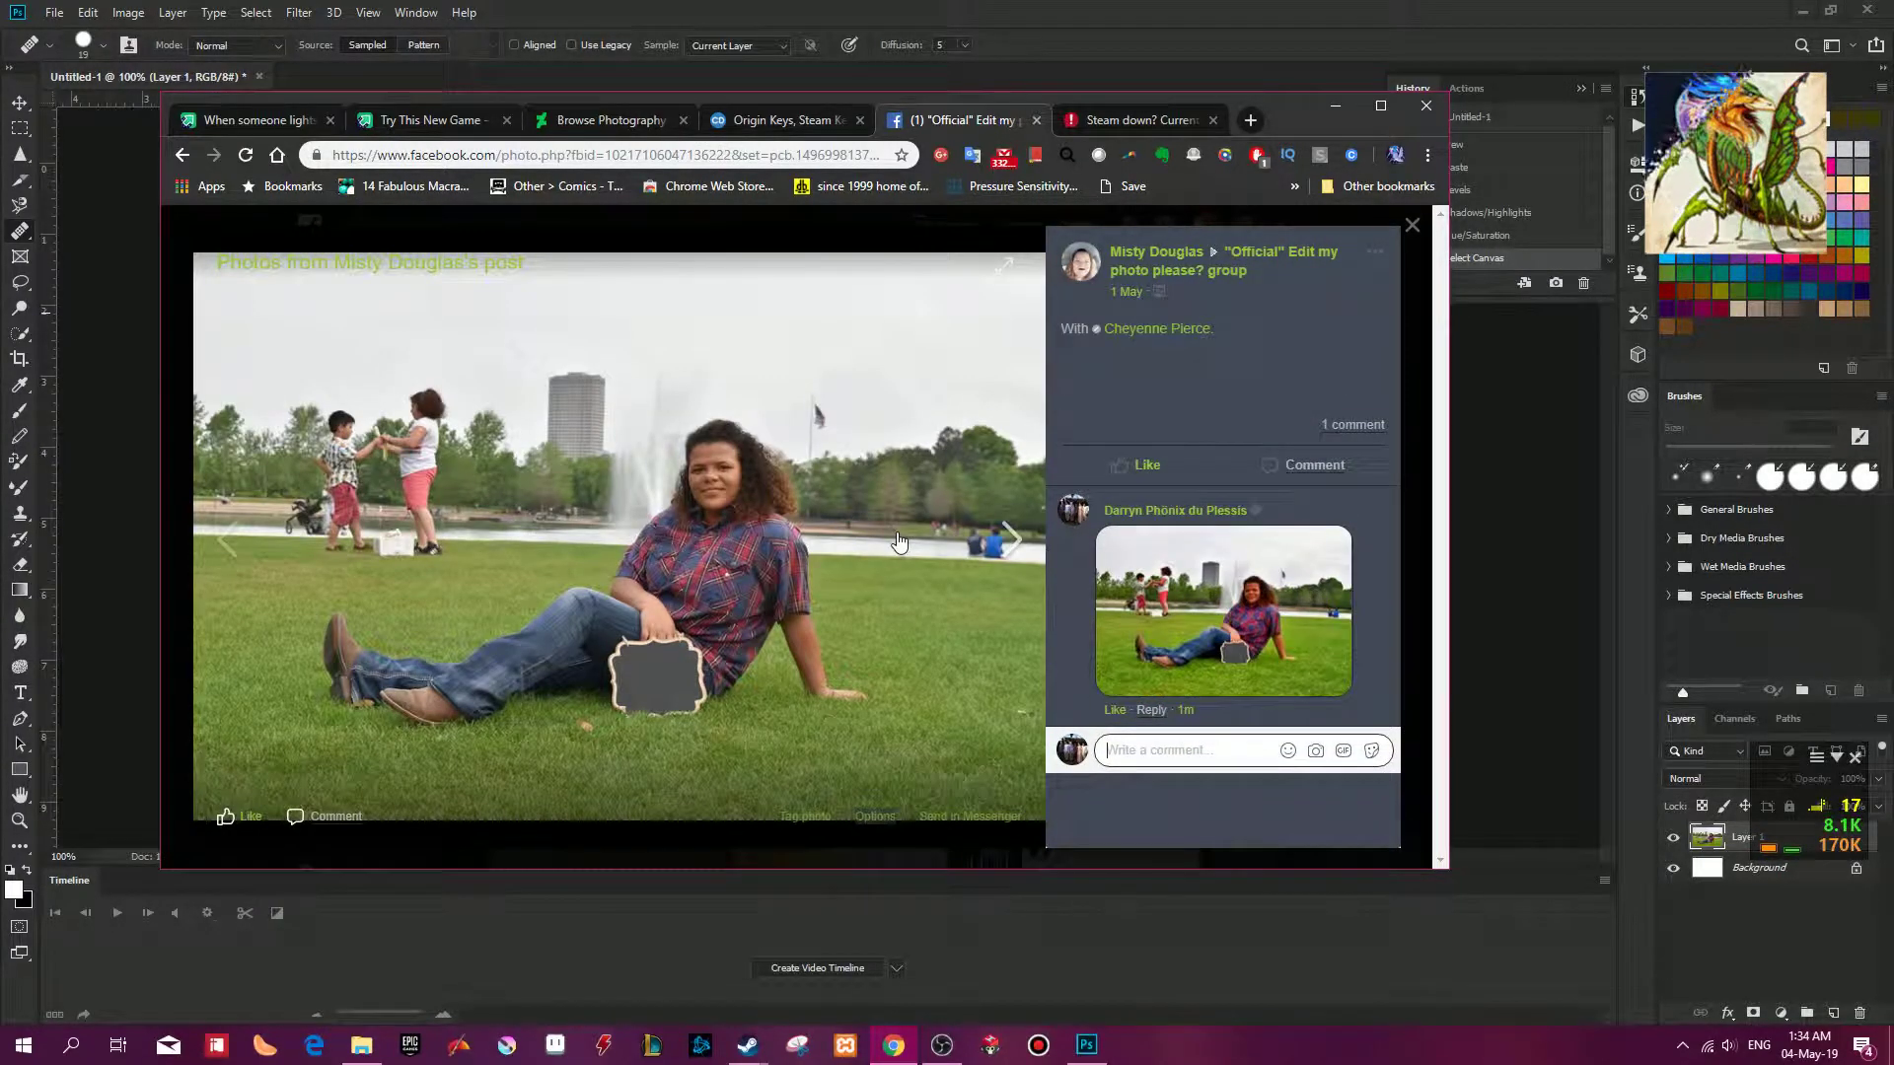
Switch back to Photoshop, choose the Lasso tool and clear the whole-canvas selection on the edited chalkboard photo.
right_click(1192, 634)
left_click(1519, 560)
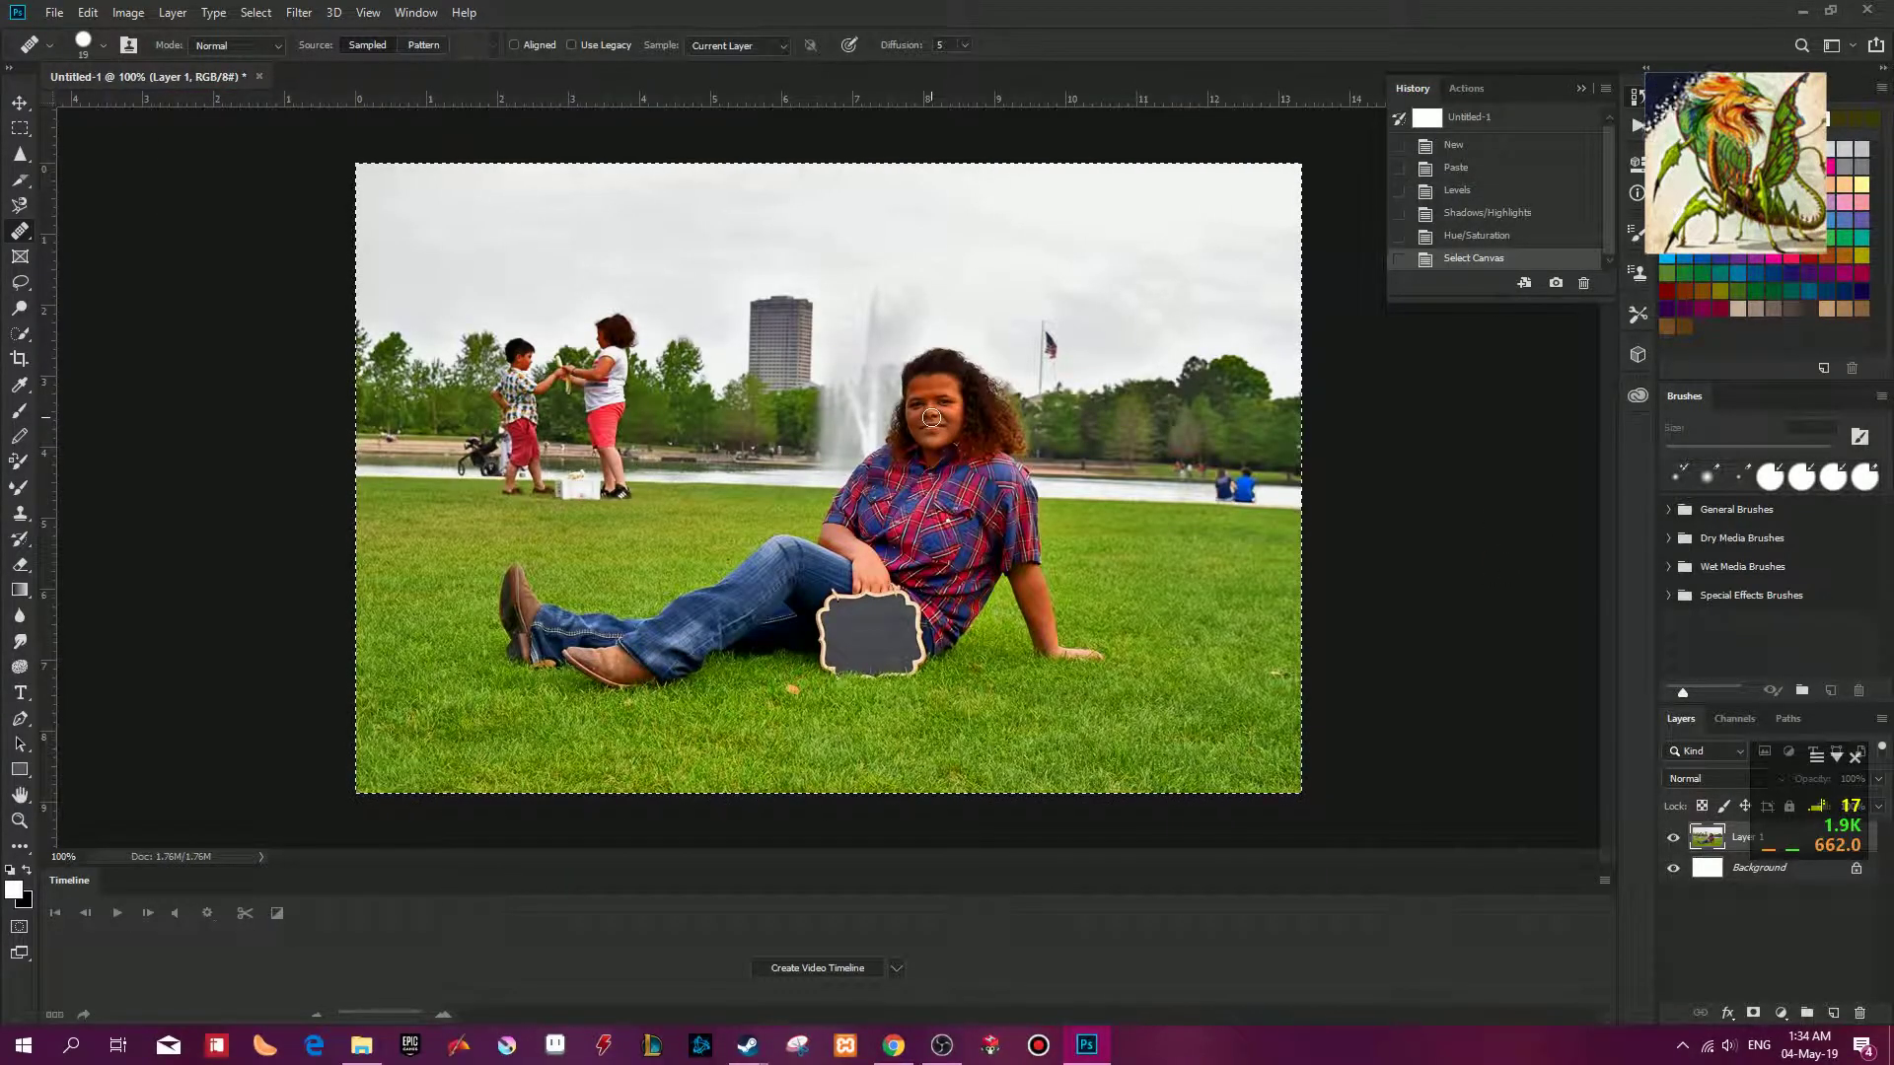
scroll(919, 442, "up", 1)
left_click_drag(920, 442, 1441, 696)
scroll(1108, 643, "down", 1)
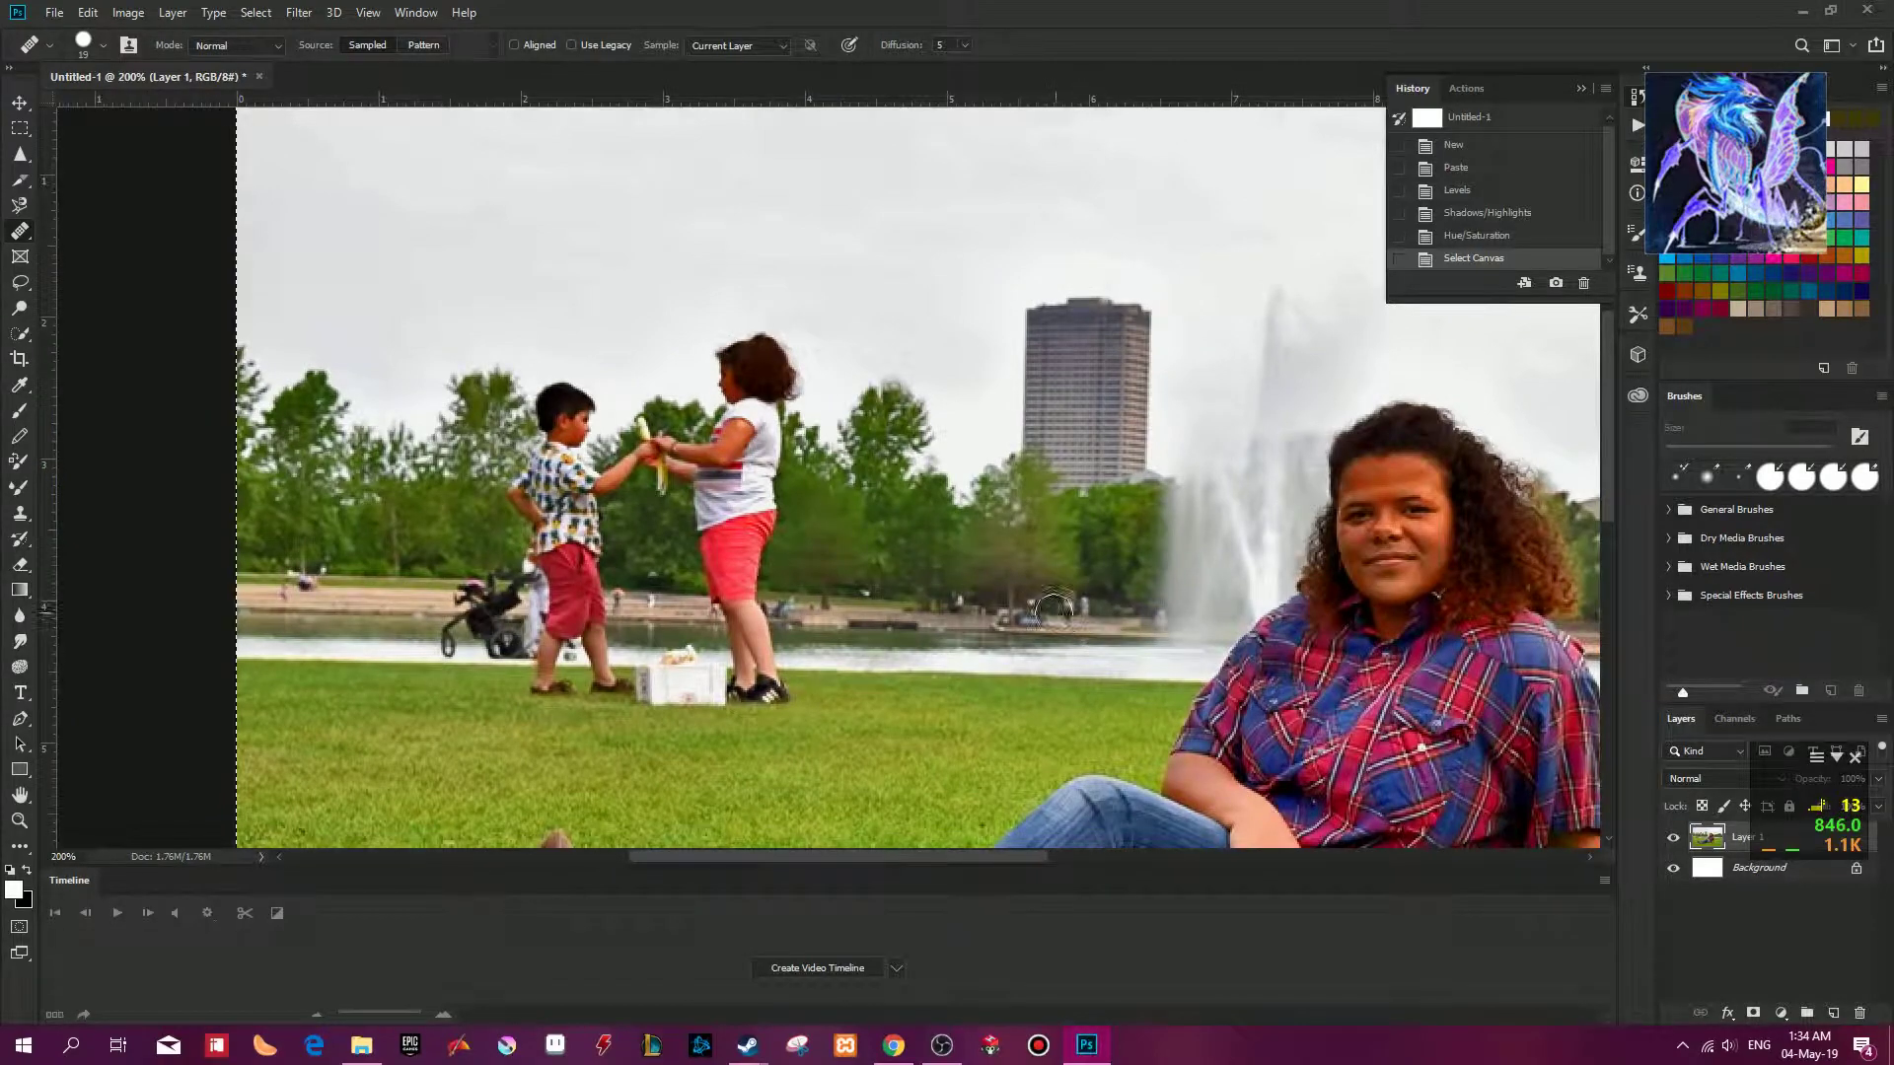
key("l")
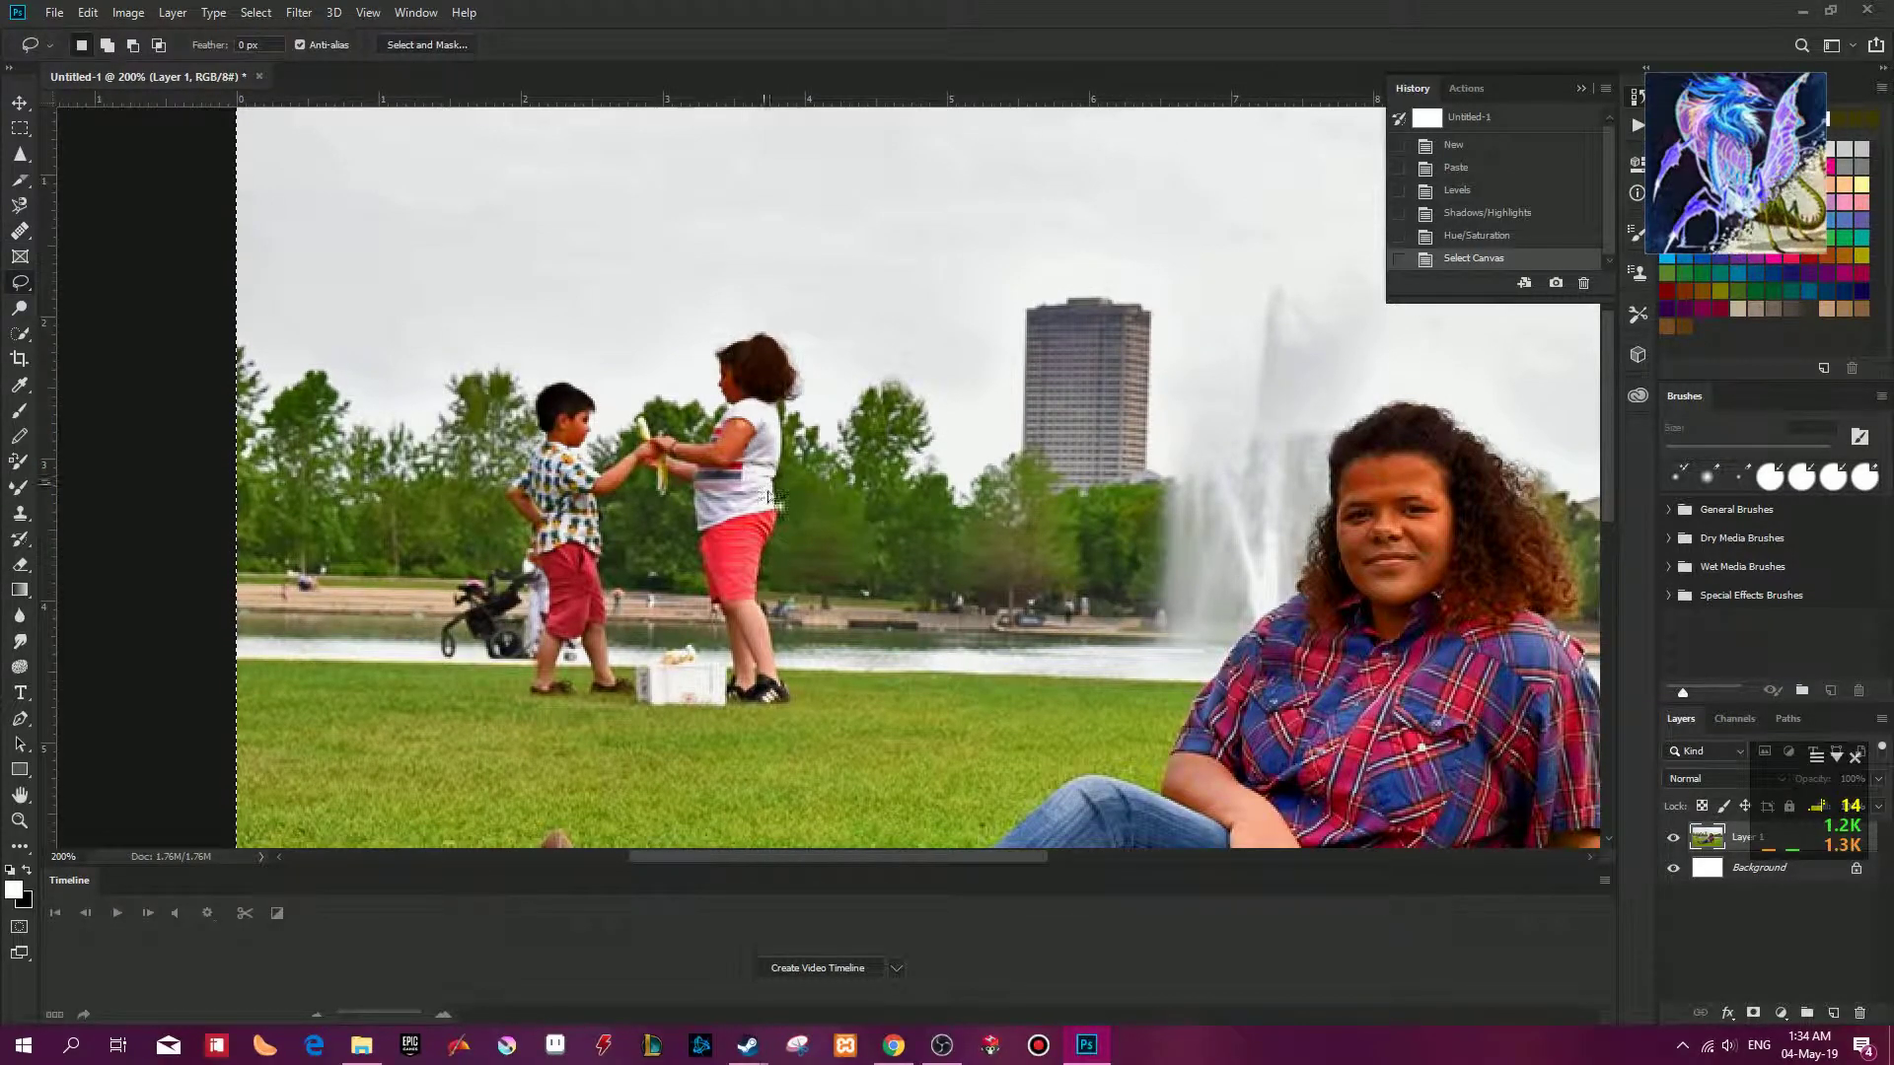
left_click_drag(771, 557, 778, 535)
key("ctrl+z")
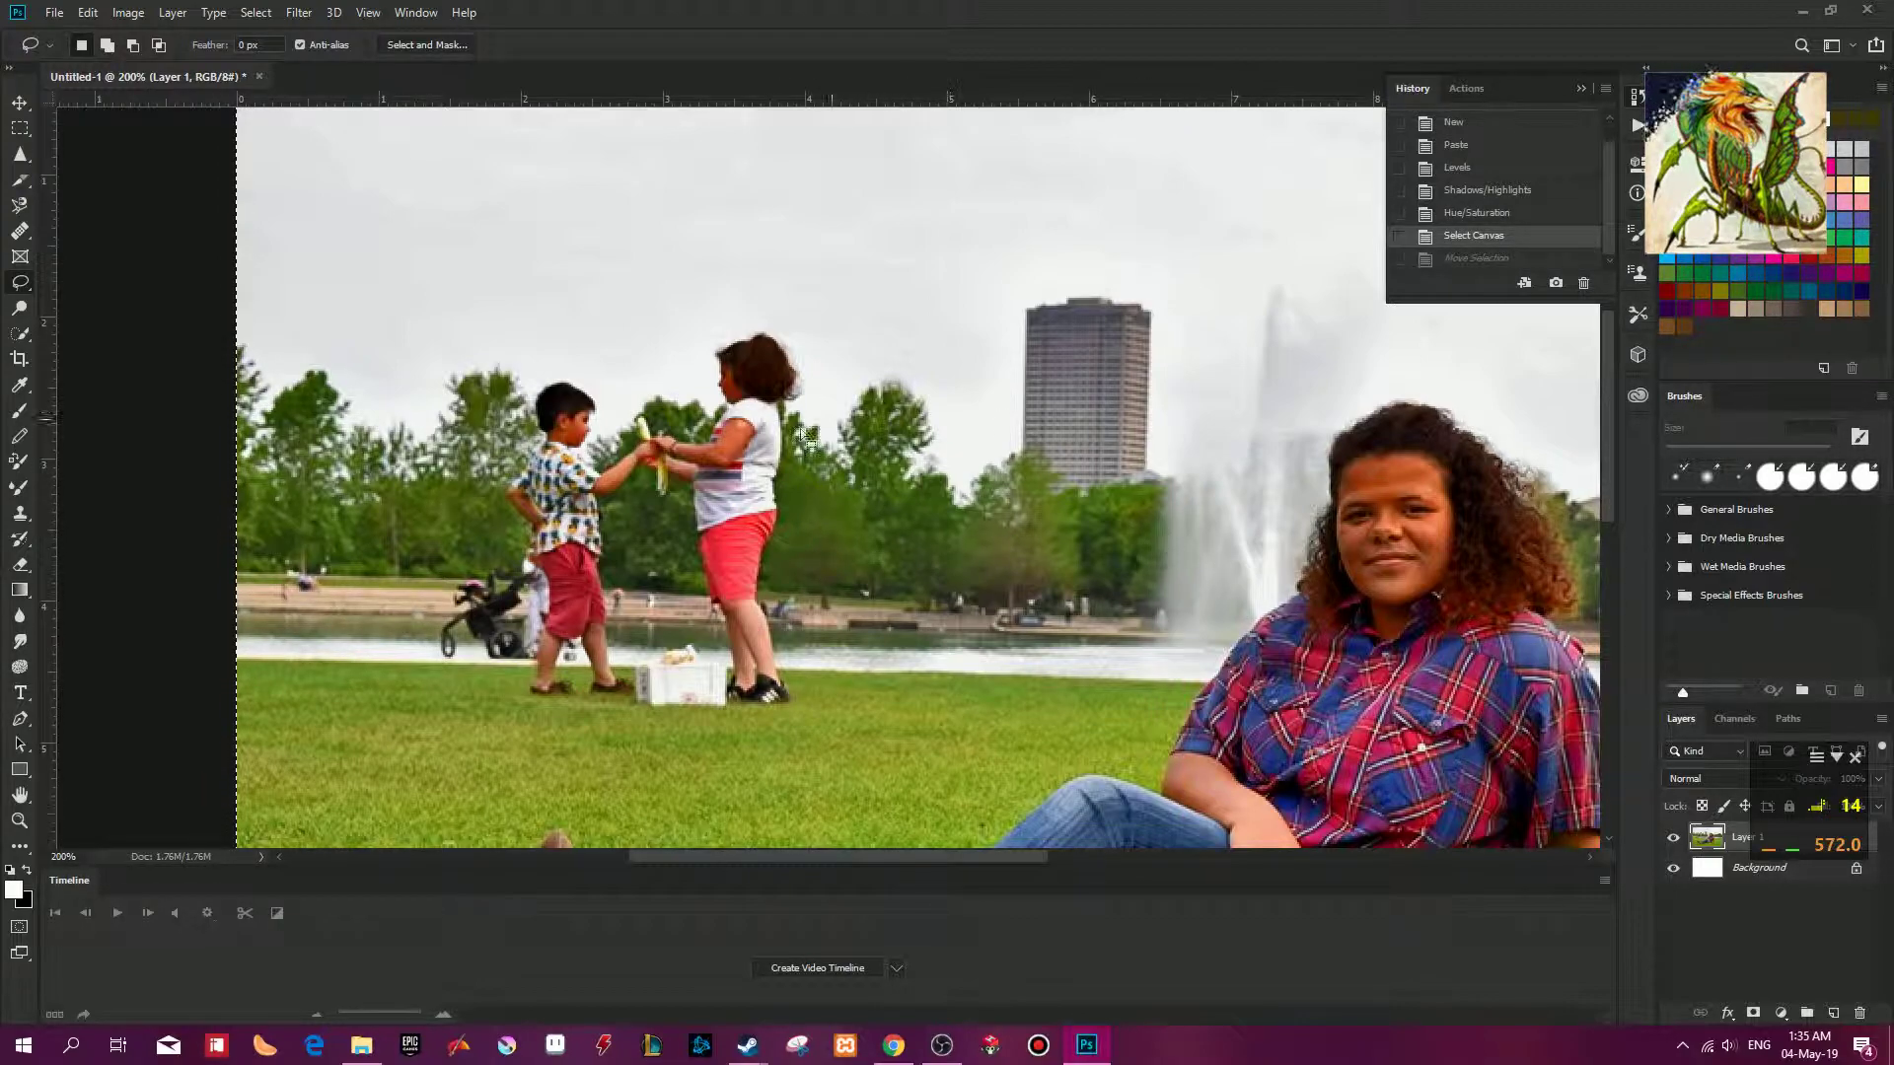
left_click_drag(649, 416, 641, 417)
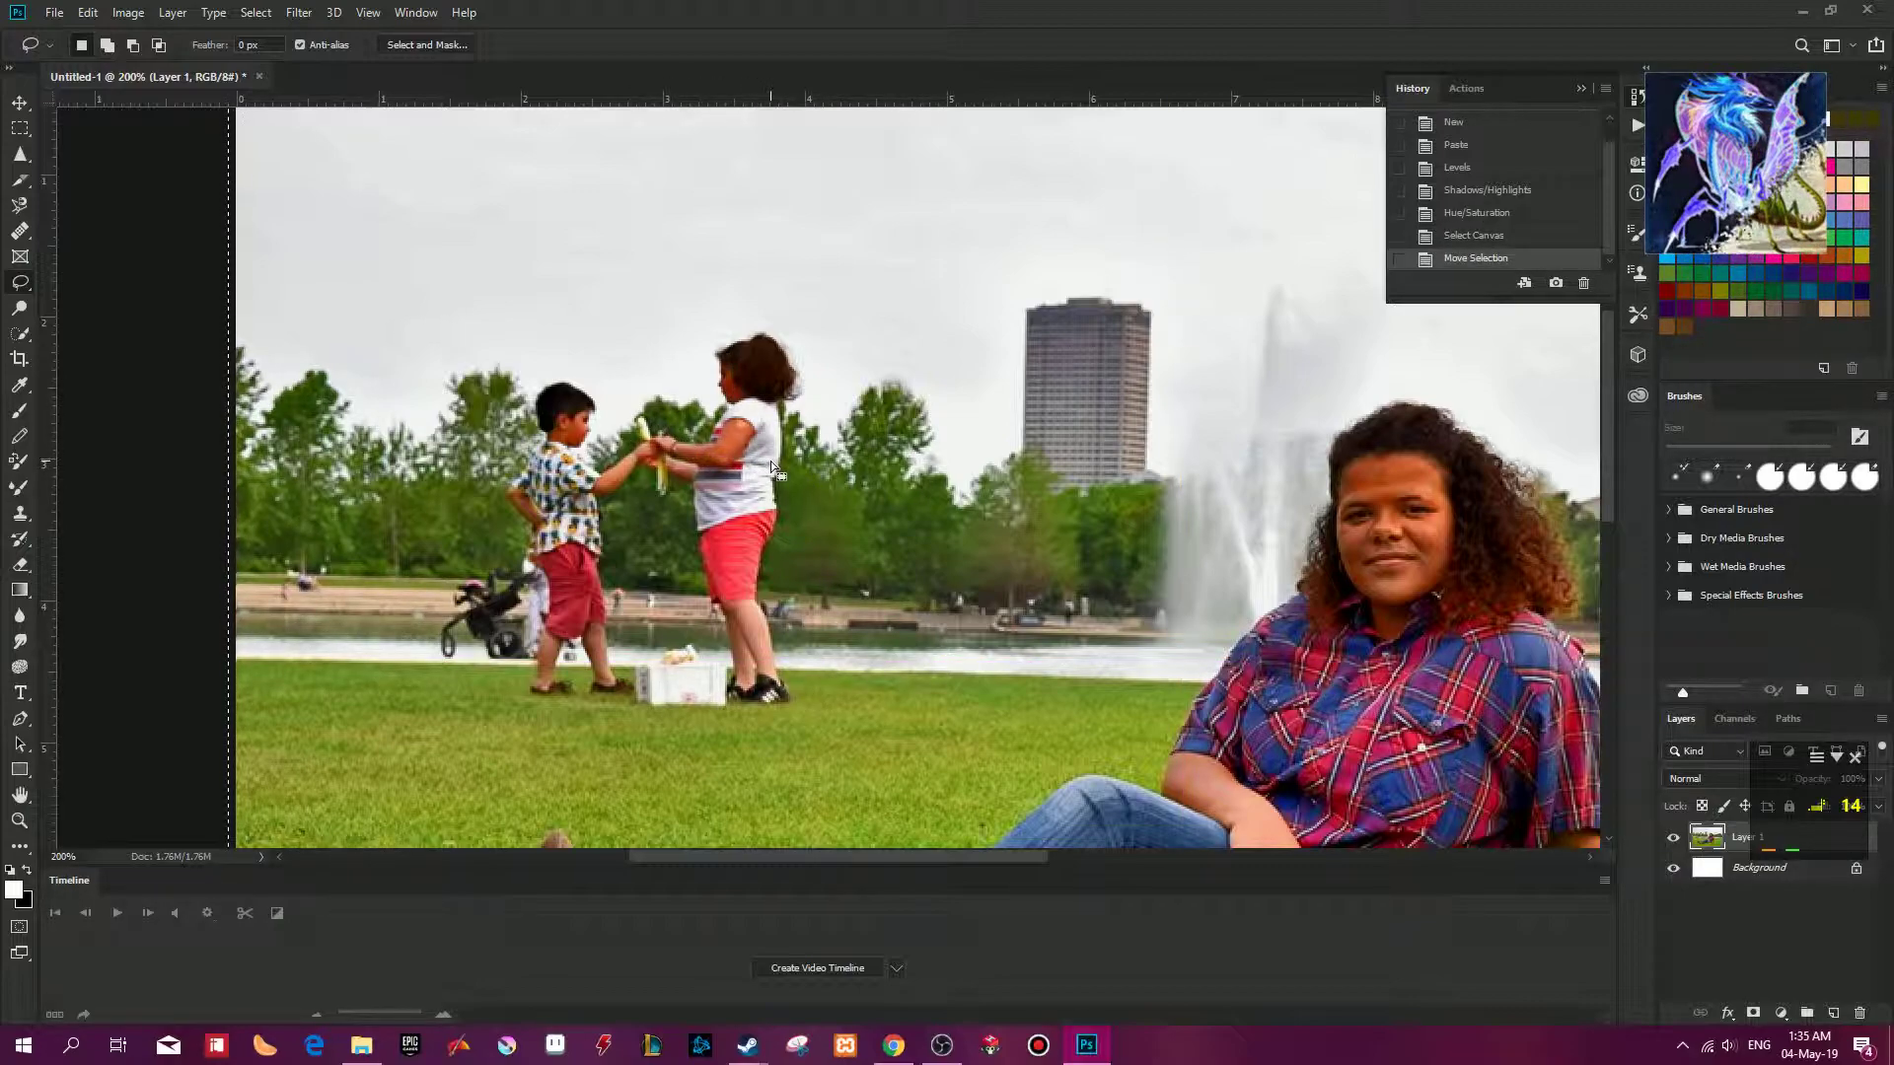
key("ctrl+d")
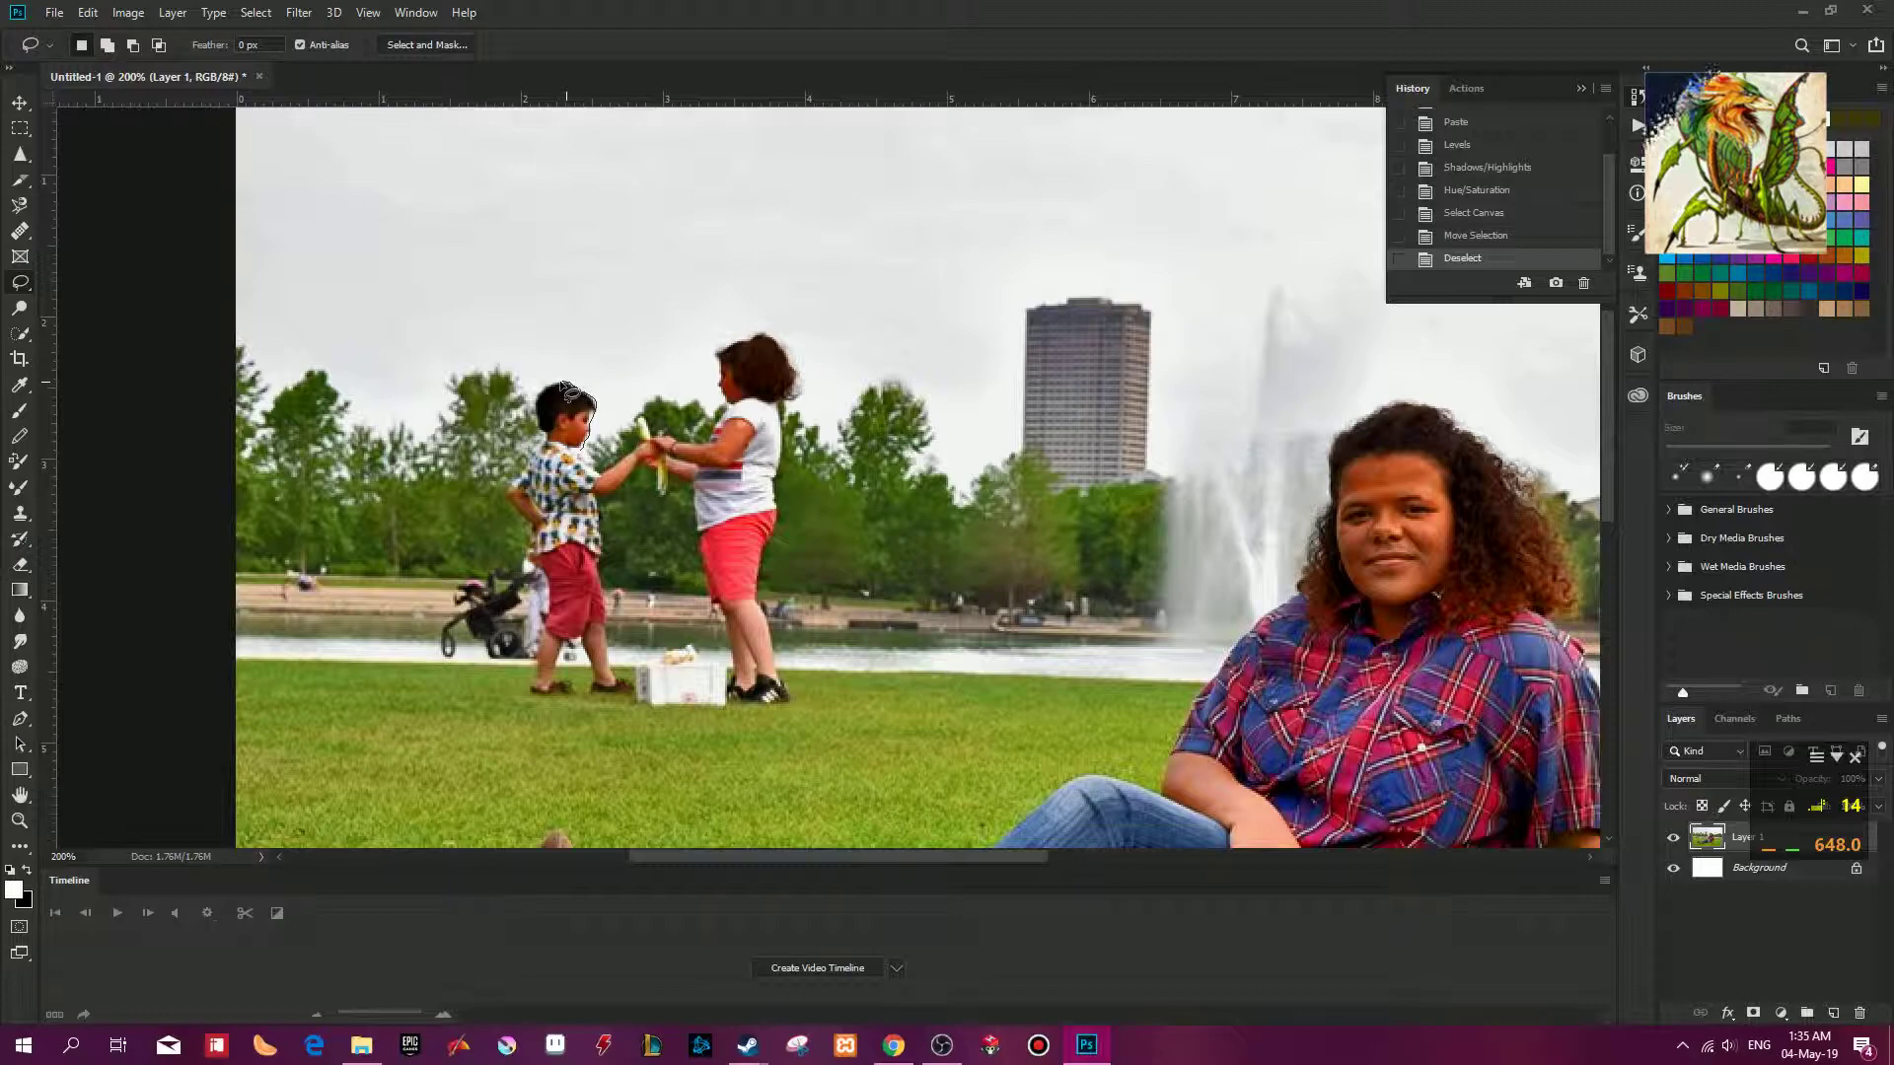
Draw a freehand Lasso selection around the boy in the background and the stroller behind him.
mouse_move(560, 396)
left_mouse_down()
mouse_move(543, 452)
mouse_move(521, 520)
left_mouse_up()
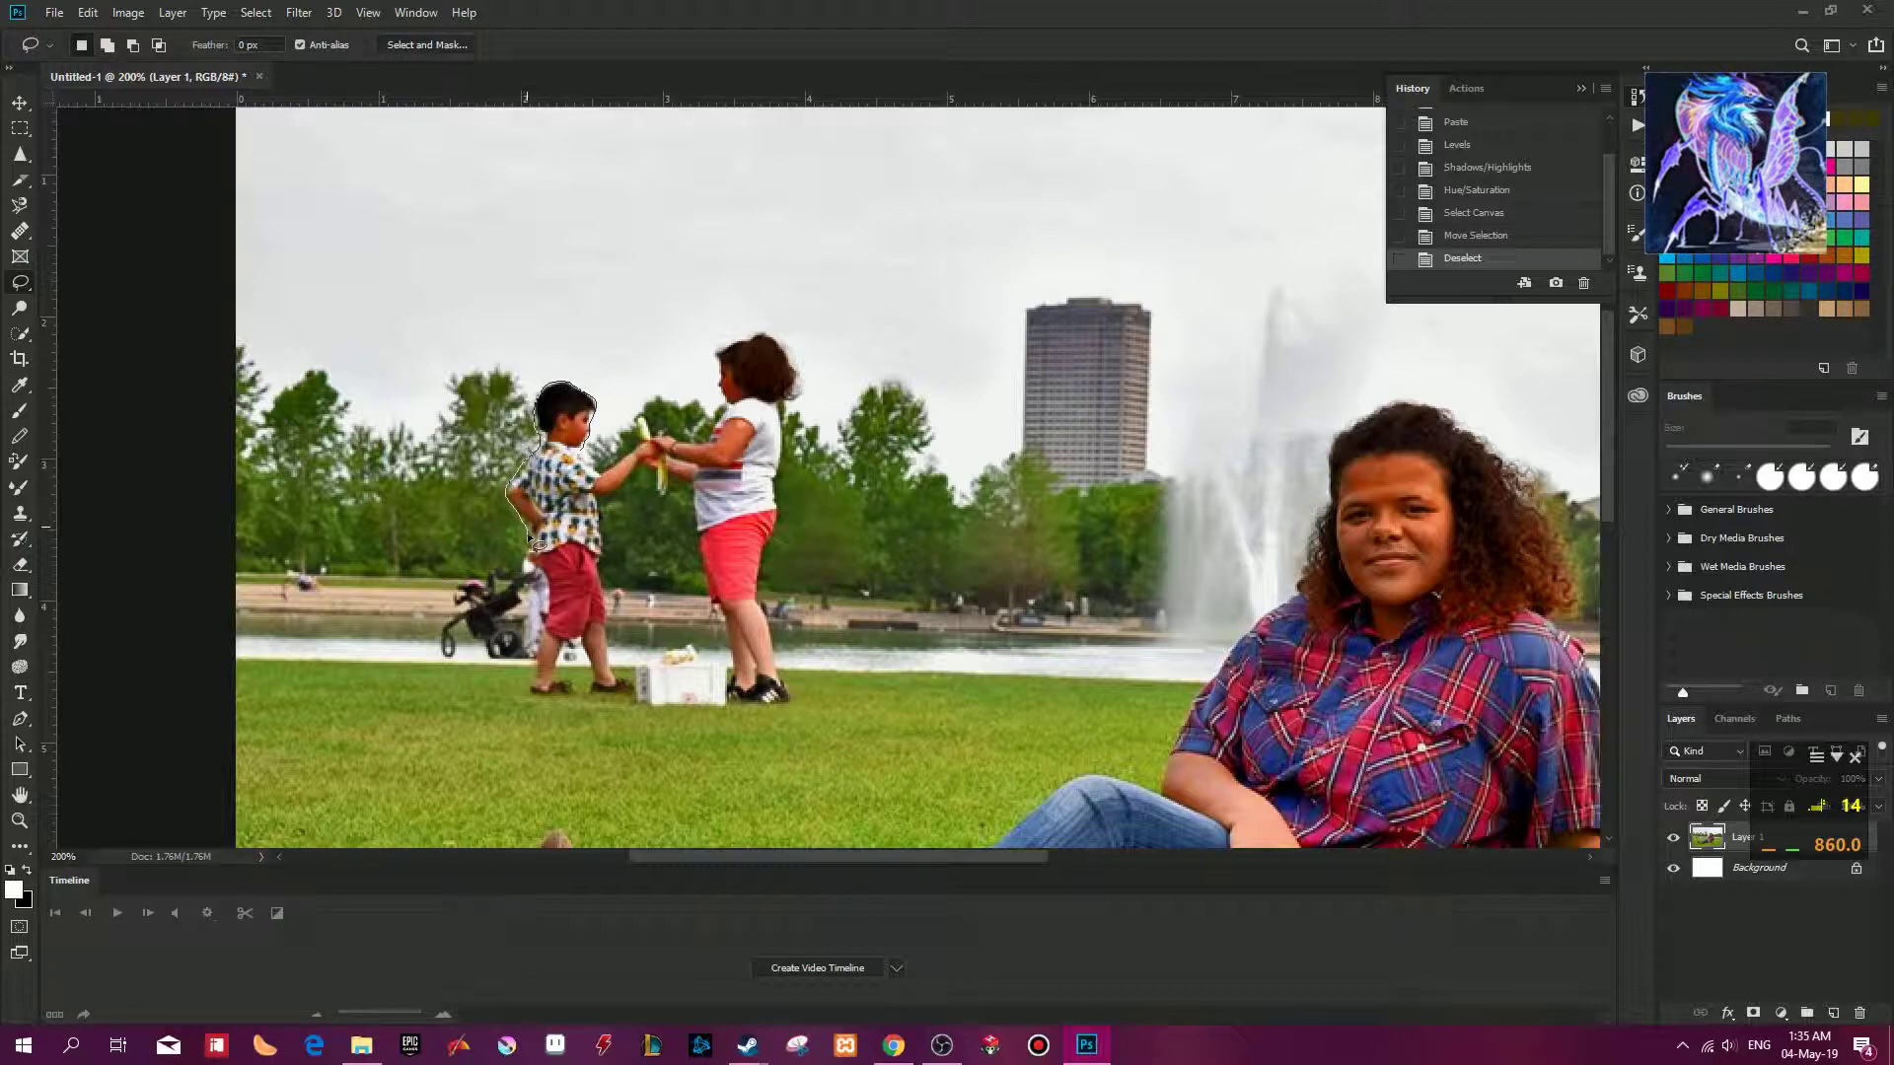
mouse_move(505, 593)
left_mouse_down()
mouse_move(458, 584)
mouse_move(451, 613)
left_mouse_up()
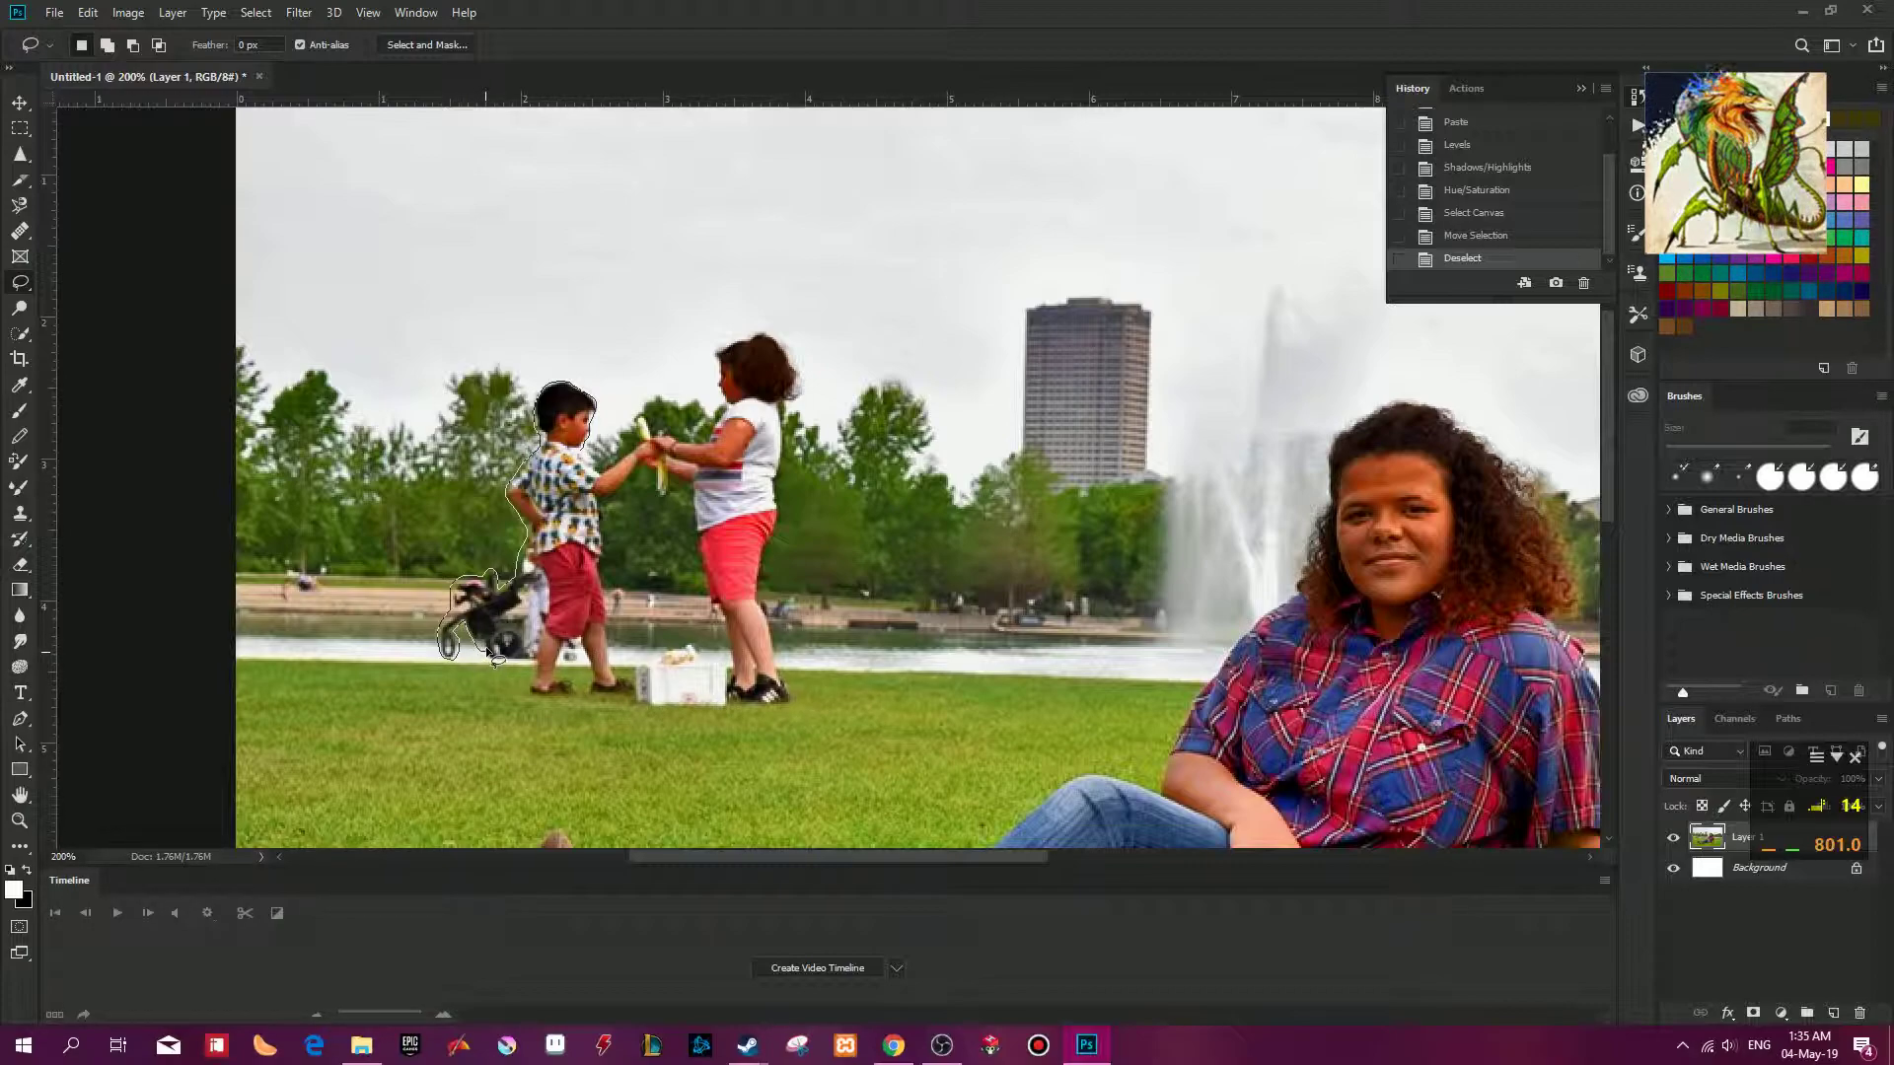
left_click_drag(493, 663, 562, 704)
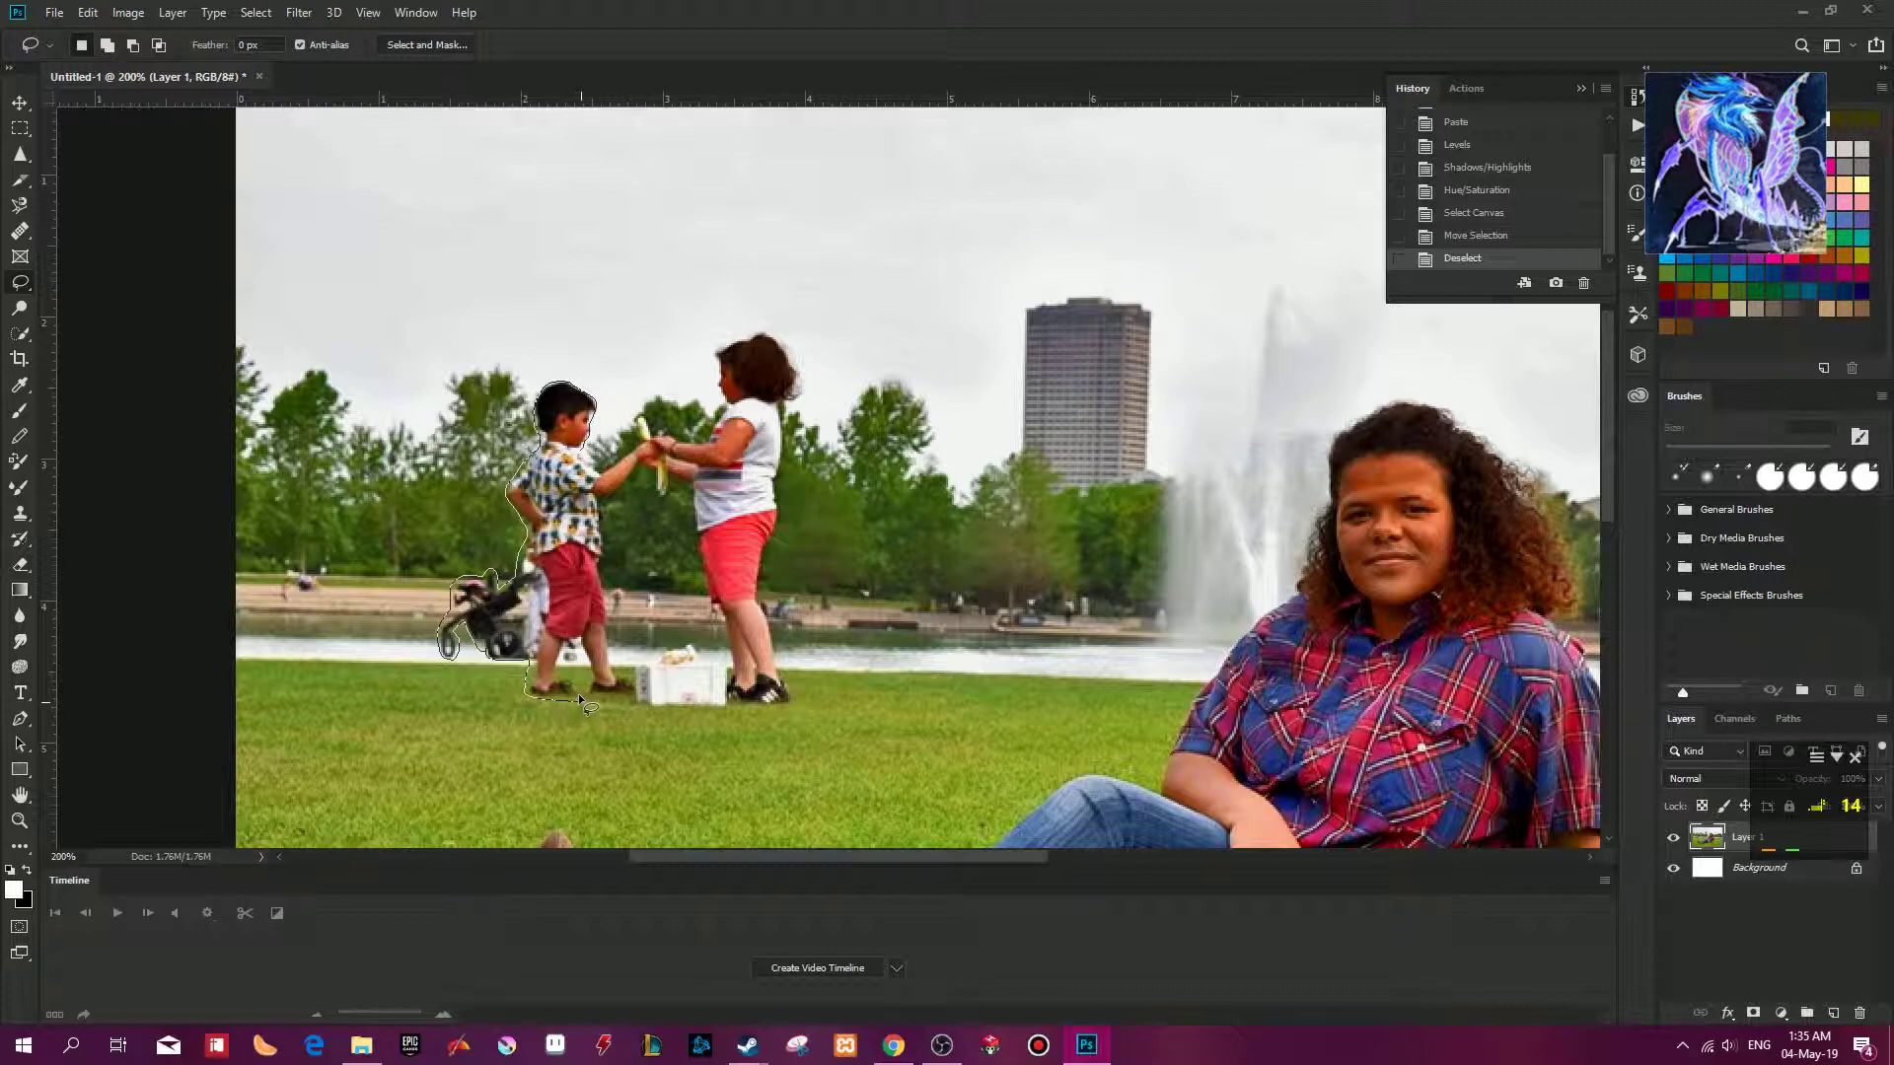
left_click_drag(564, 659, 593, 672)
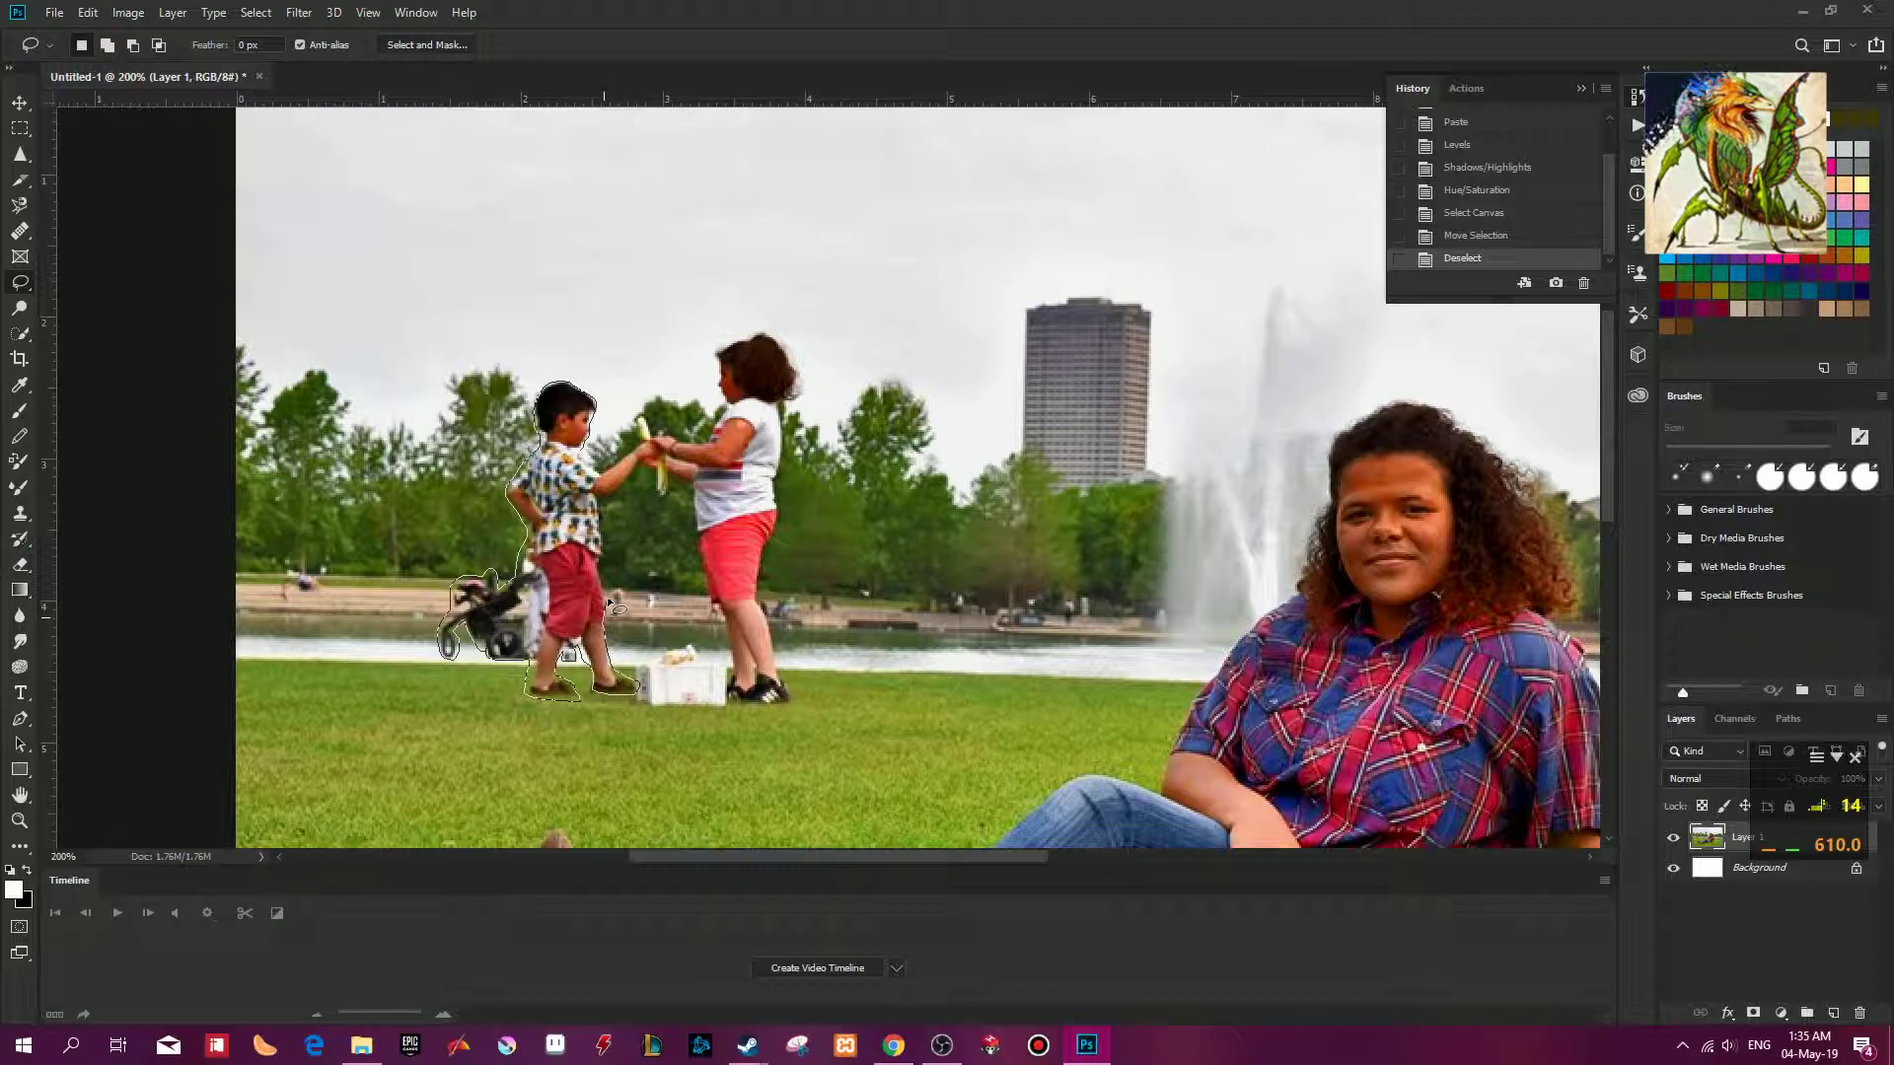
mouse_move(602, 572)
left_mouse_down()
mouse_move(600, 499)
mouse_move(626, 501)
mouse_move(662, 443)
mouse_move(642, 418)
mouse_move(645, 450)
mouse_move(611, 481)
mouse_move(582, 457)
left_mouse_up()
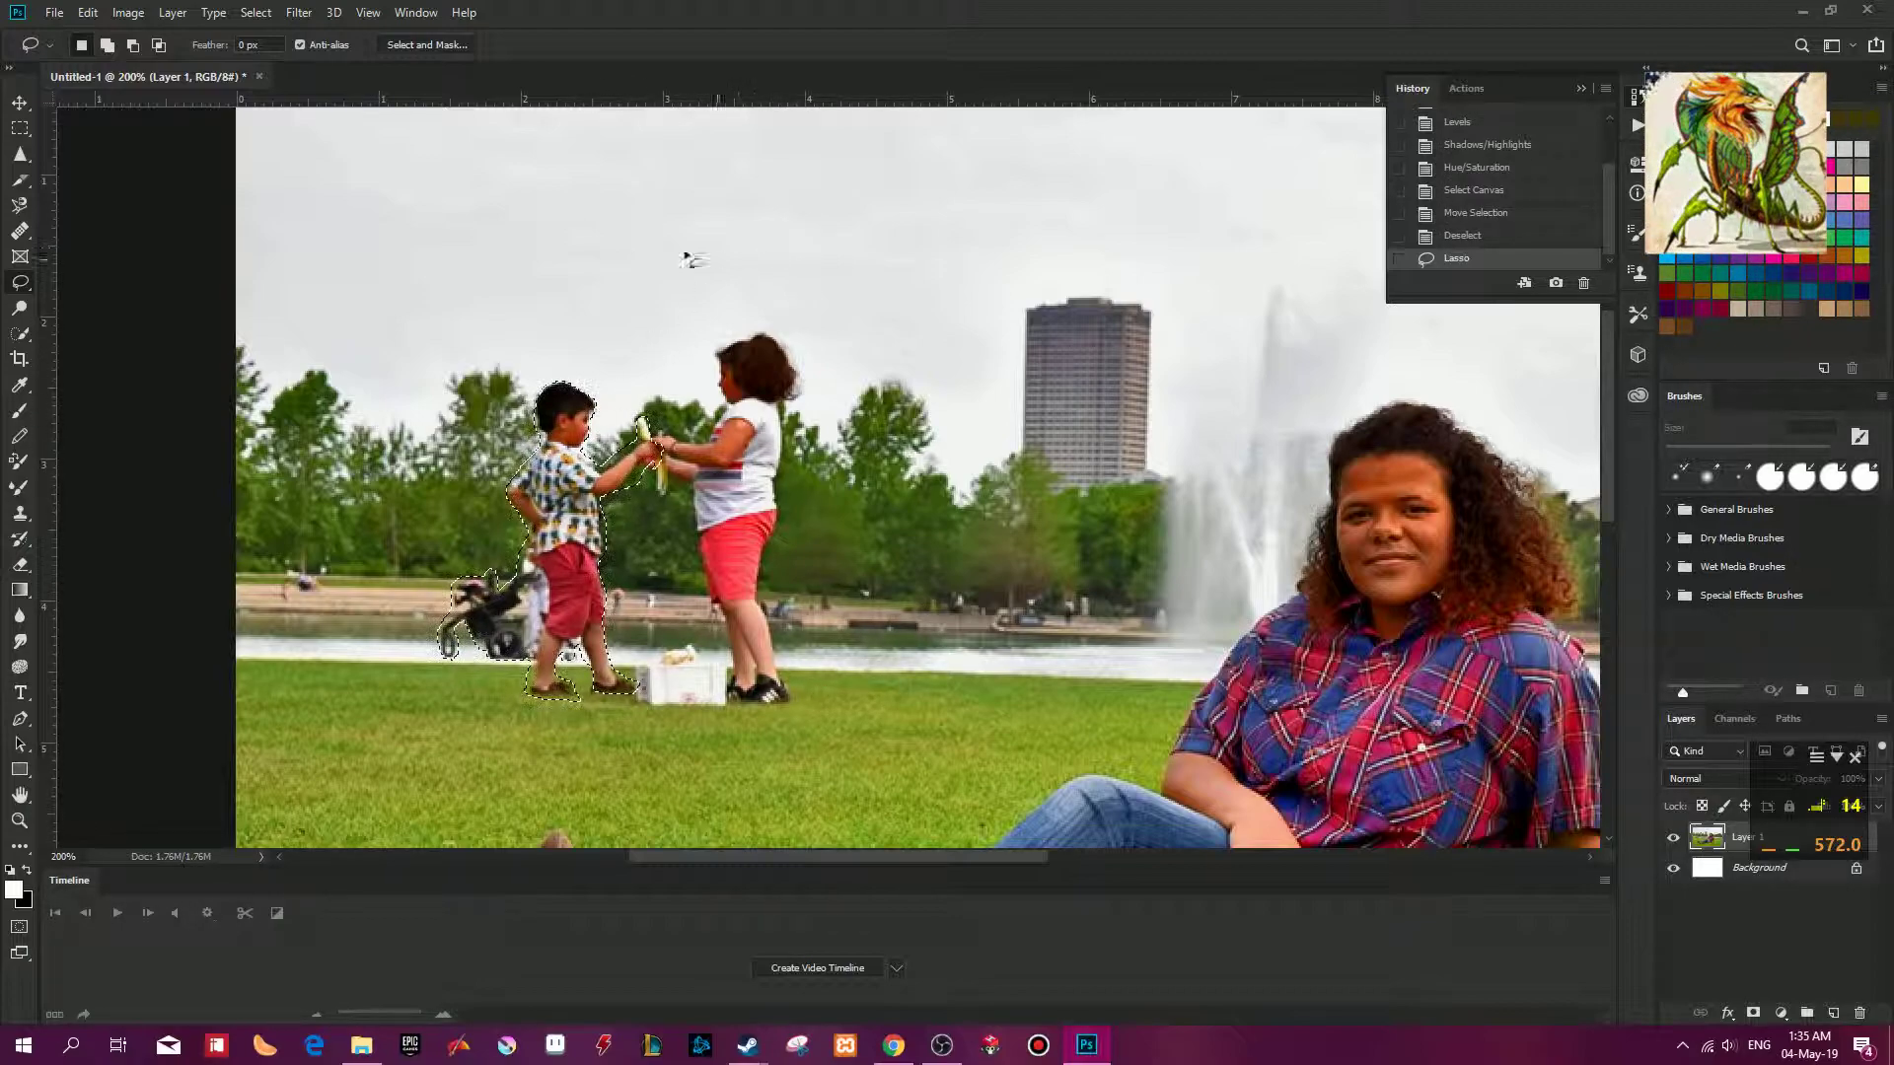
Remove the selected boy and stroller from Layer 1 with Content-Aware Fill, output to a new layer.
left_click(127, 13)
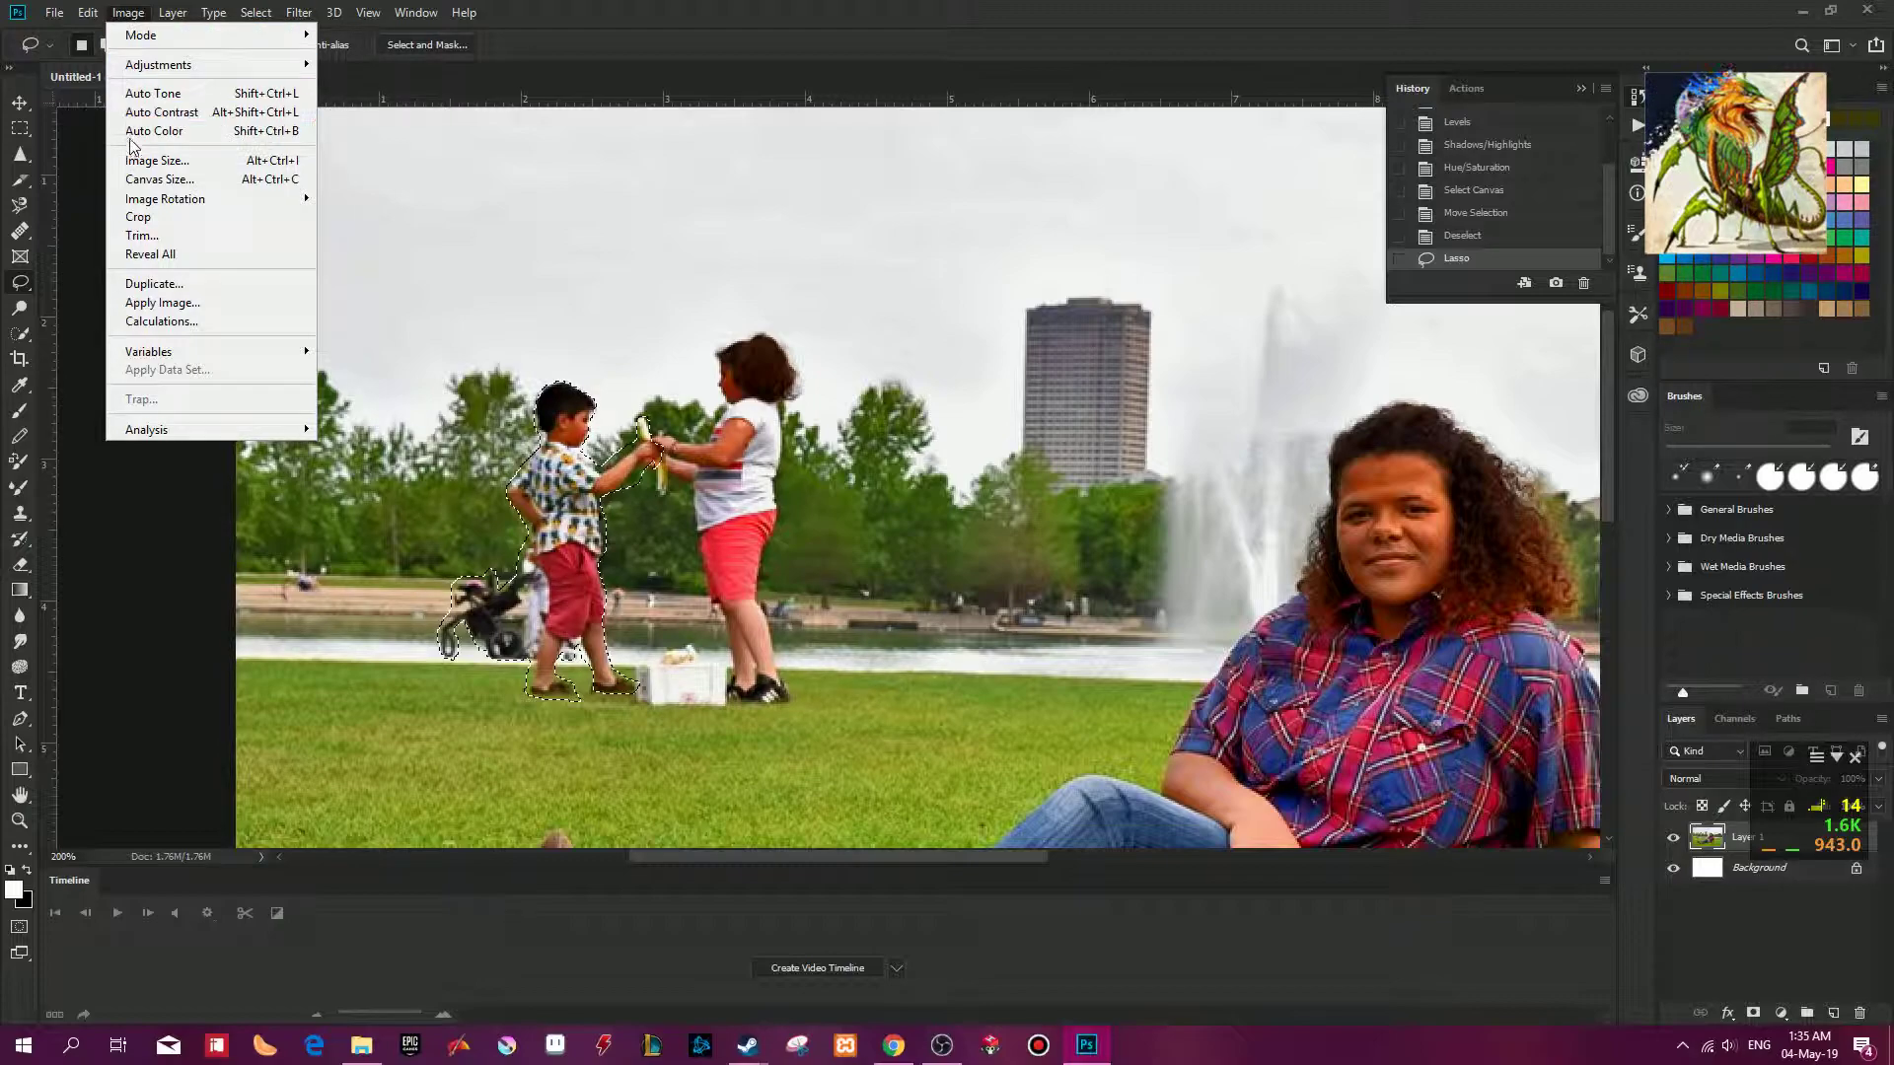
mouse_move(88, 13)
left_click(153, 361)
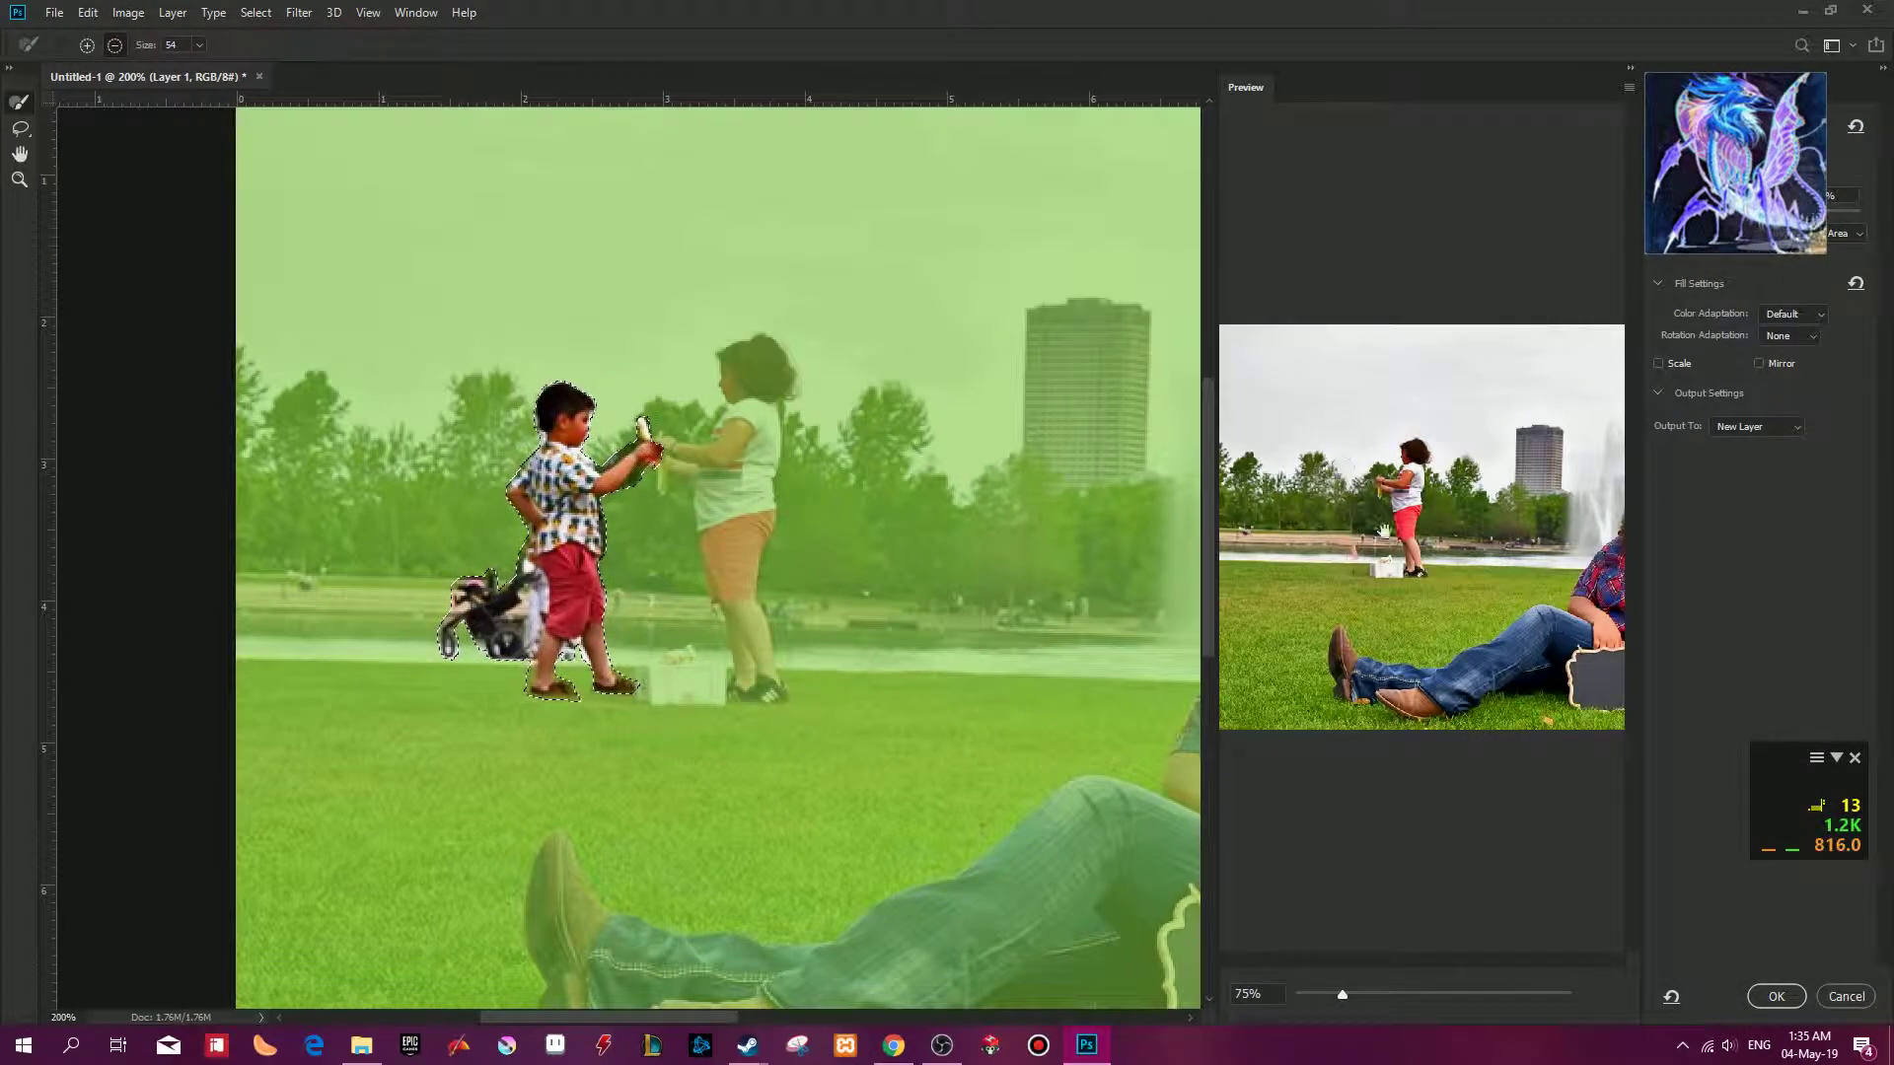
left_click(1776, 996)
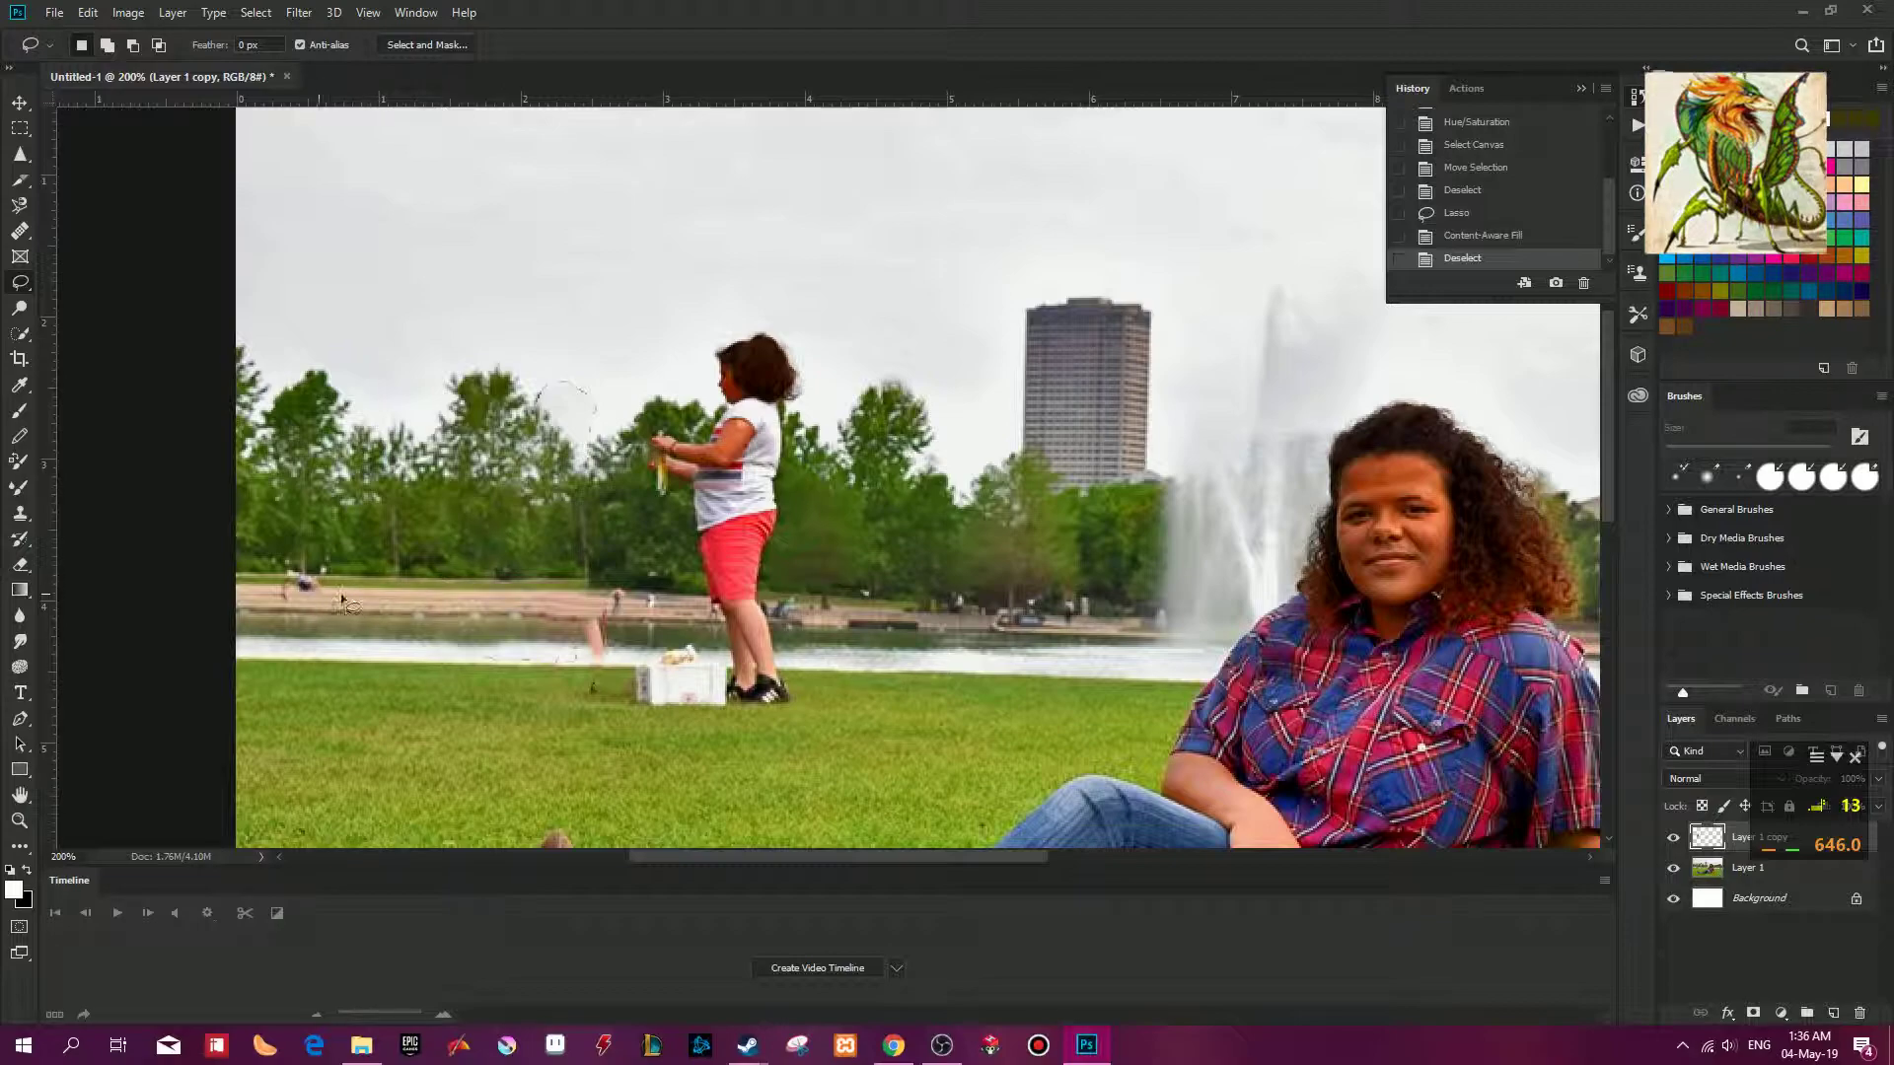
Draw a freehand Lasso selection around the two people sitting by the water on the photo's far right.
left_click_drag(705, 627, 173, 491)
mouse_move(1460, 520)
left_mouse_down()
mouse_move(828, 563)
mouse_move(924, 564)
mouse_move(1193, 652)
mouse_move(1270, 599)
mouse_move(1245, 578)
mouse_move(1199, 594)
mouse_move(1186, 646)
left_mouse_up()
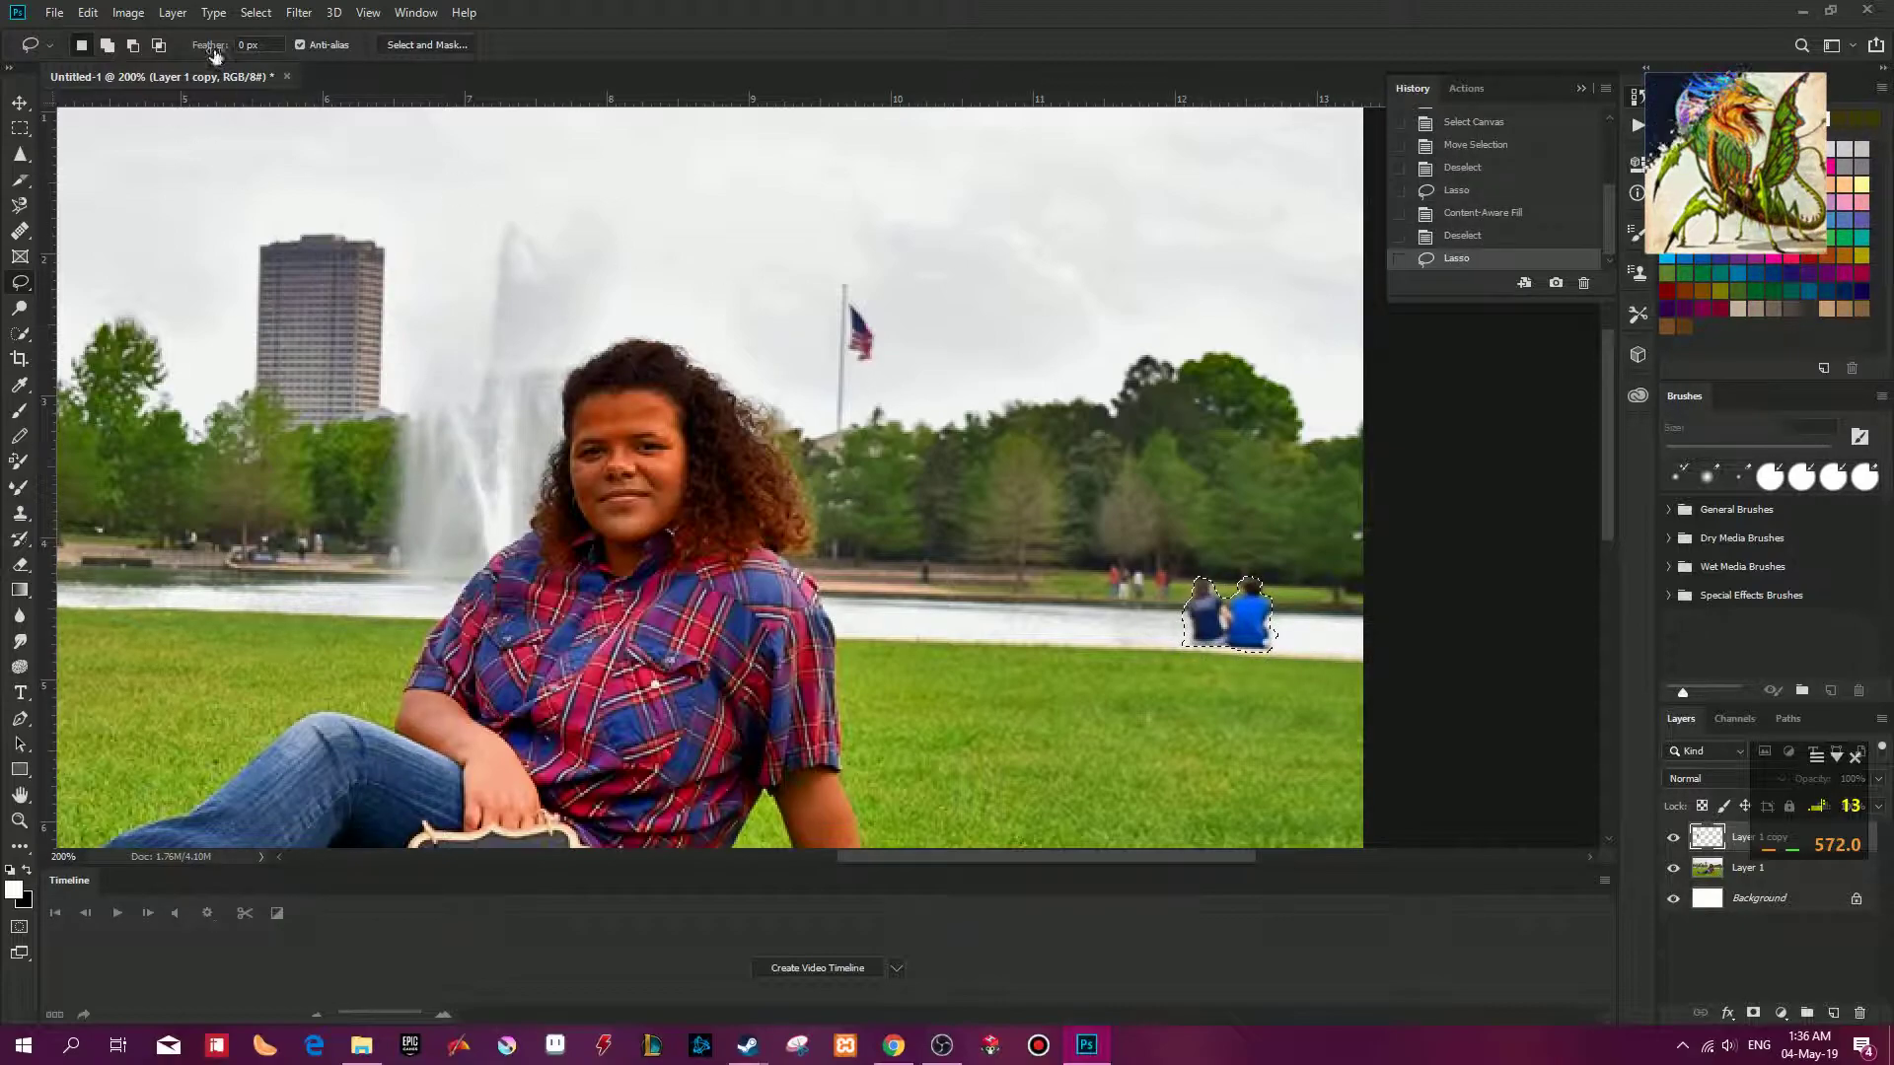
left_click(88, 13)
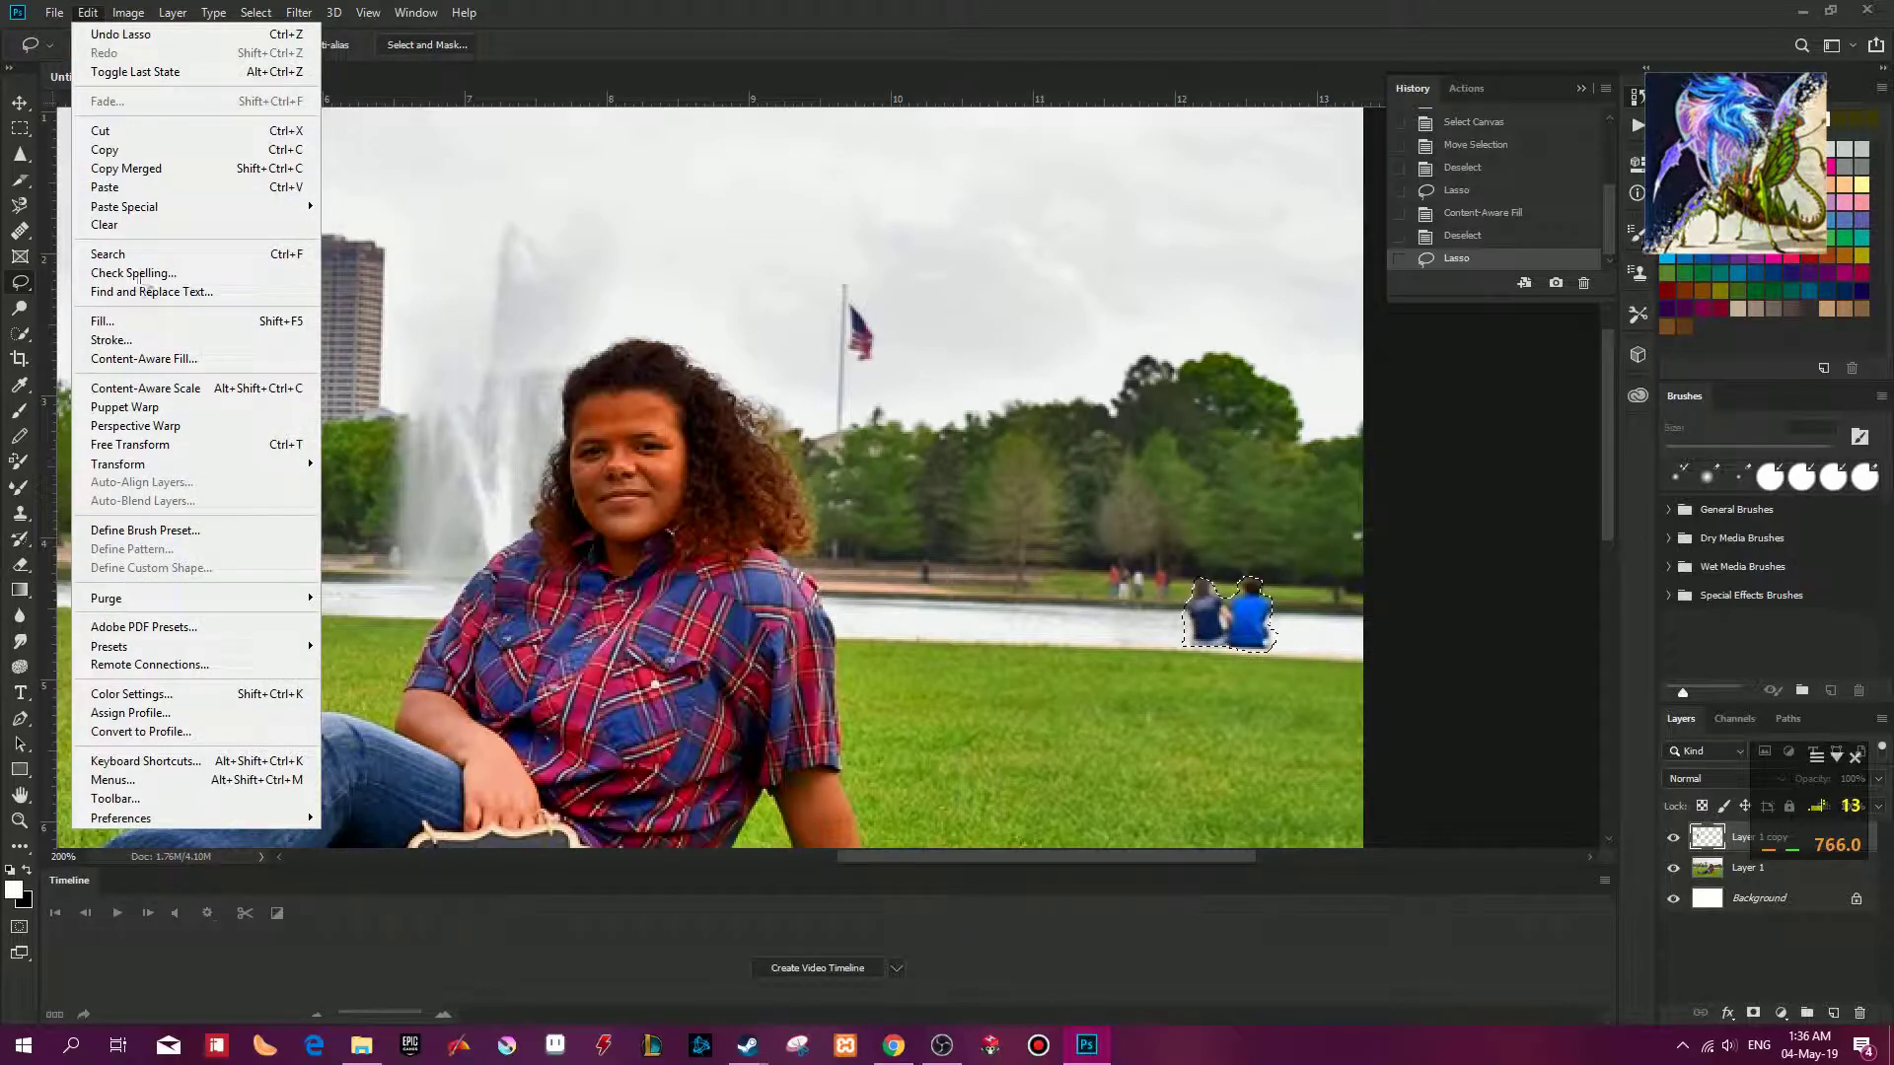
left_click(144, 359)
left_click(930, 390)
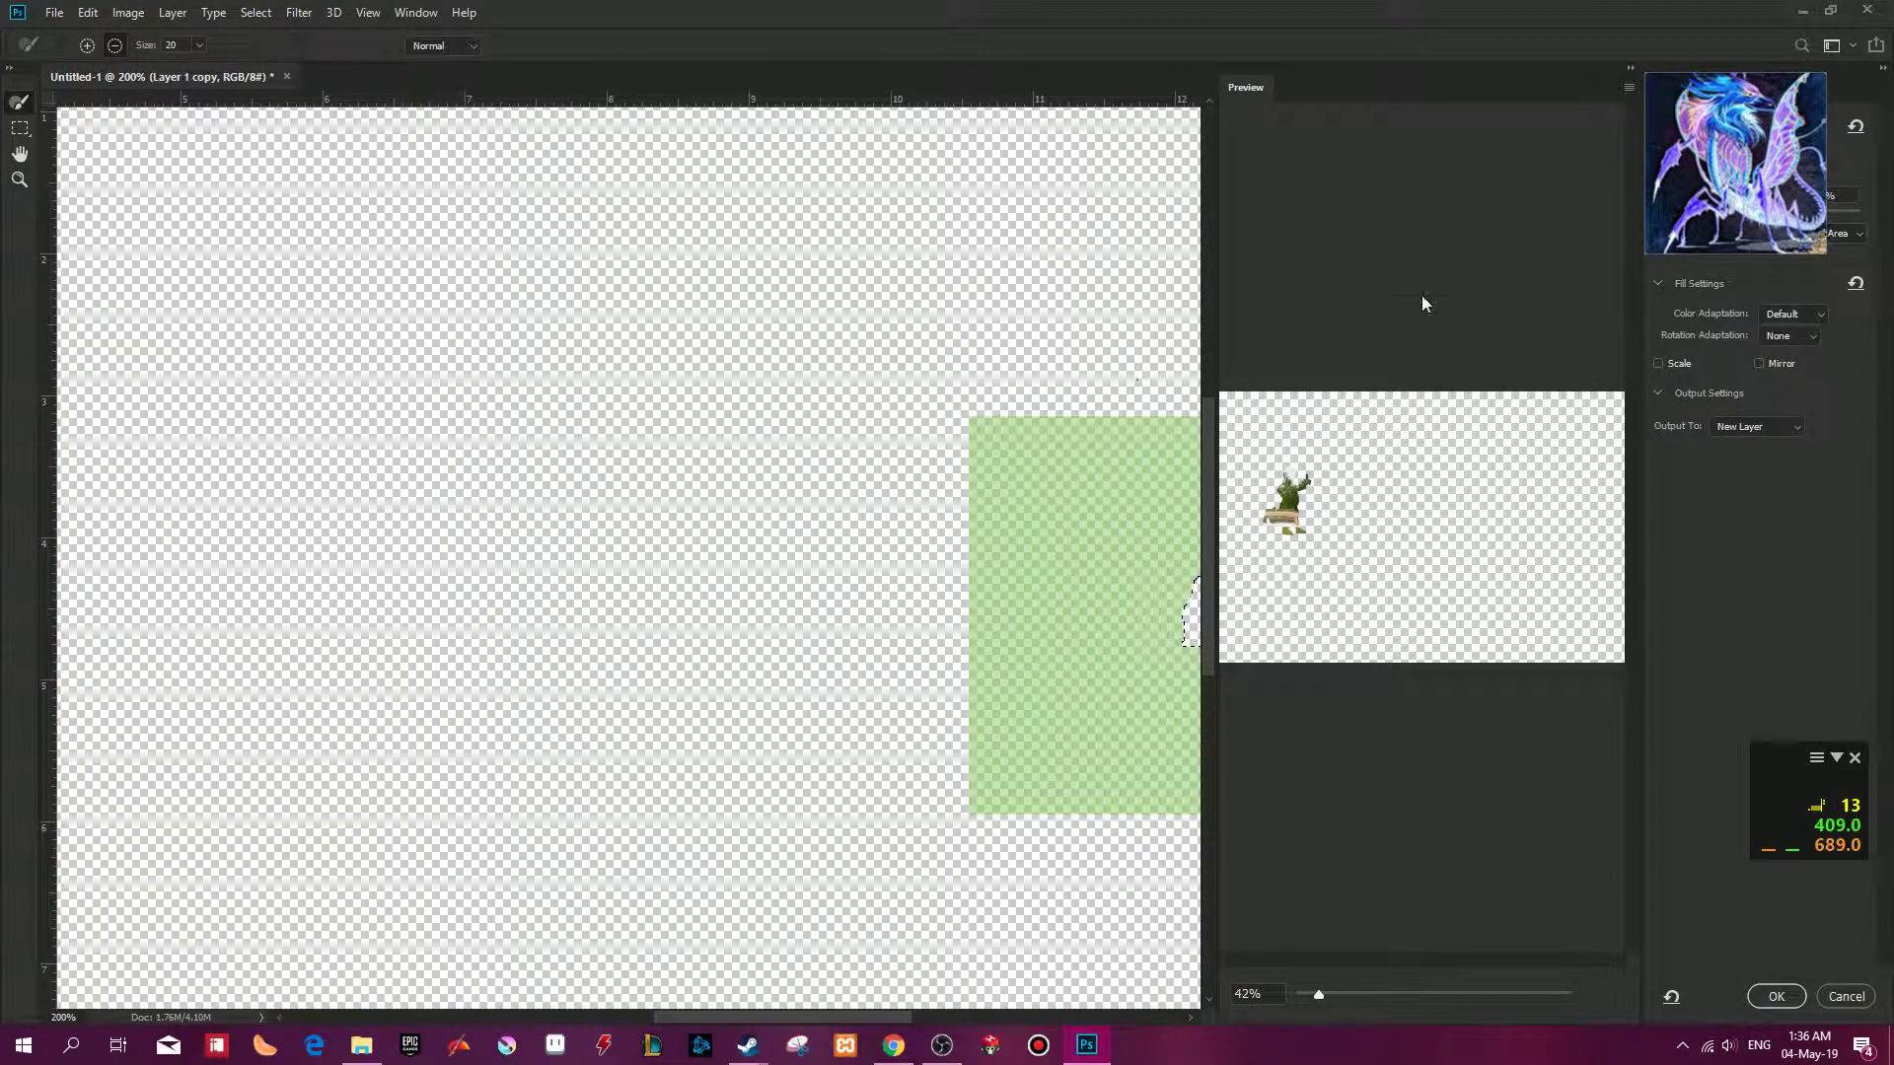
Remove the two selected seated people from Layer 1 with Content-Aware Fill, output to a new layer.
left_click(1751, 868)
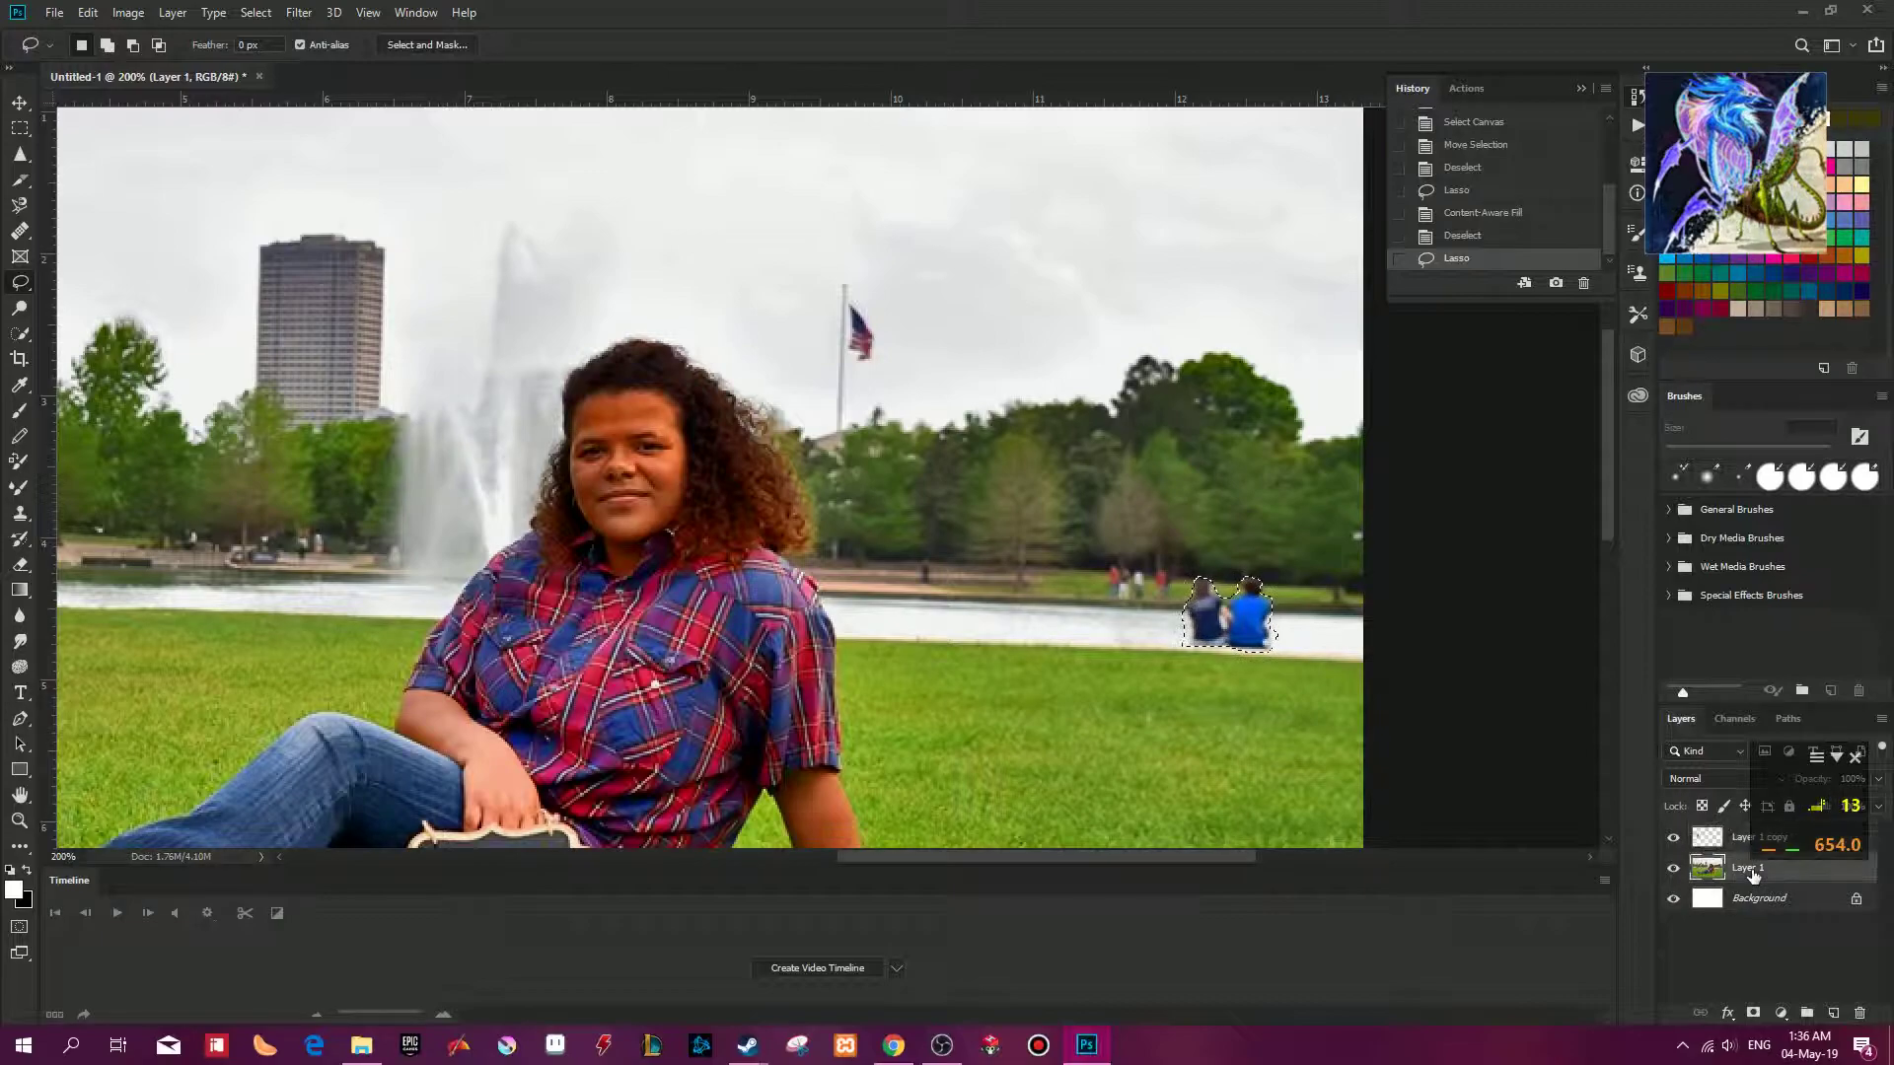
left_click(128, 13)
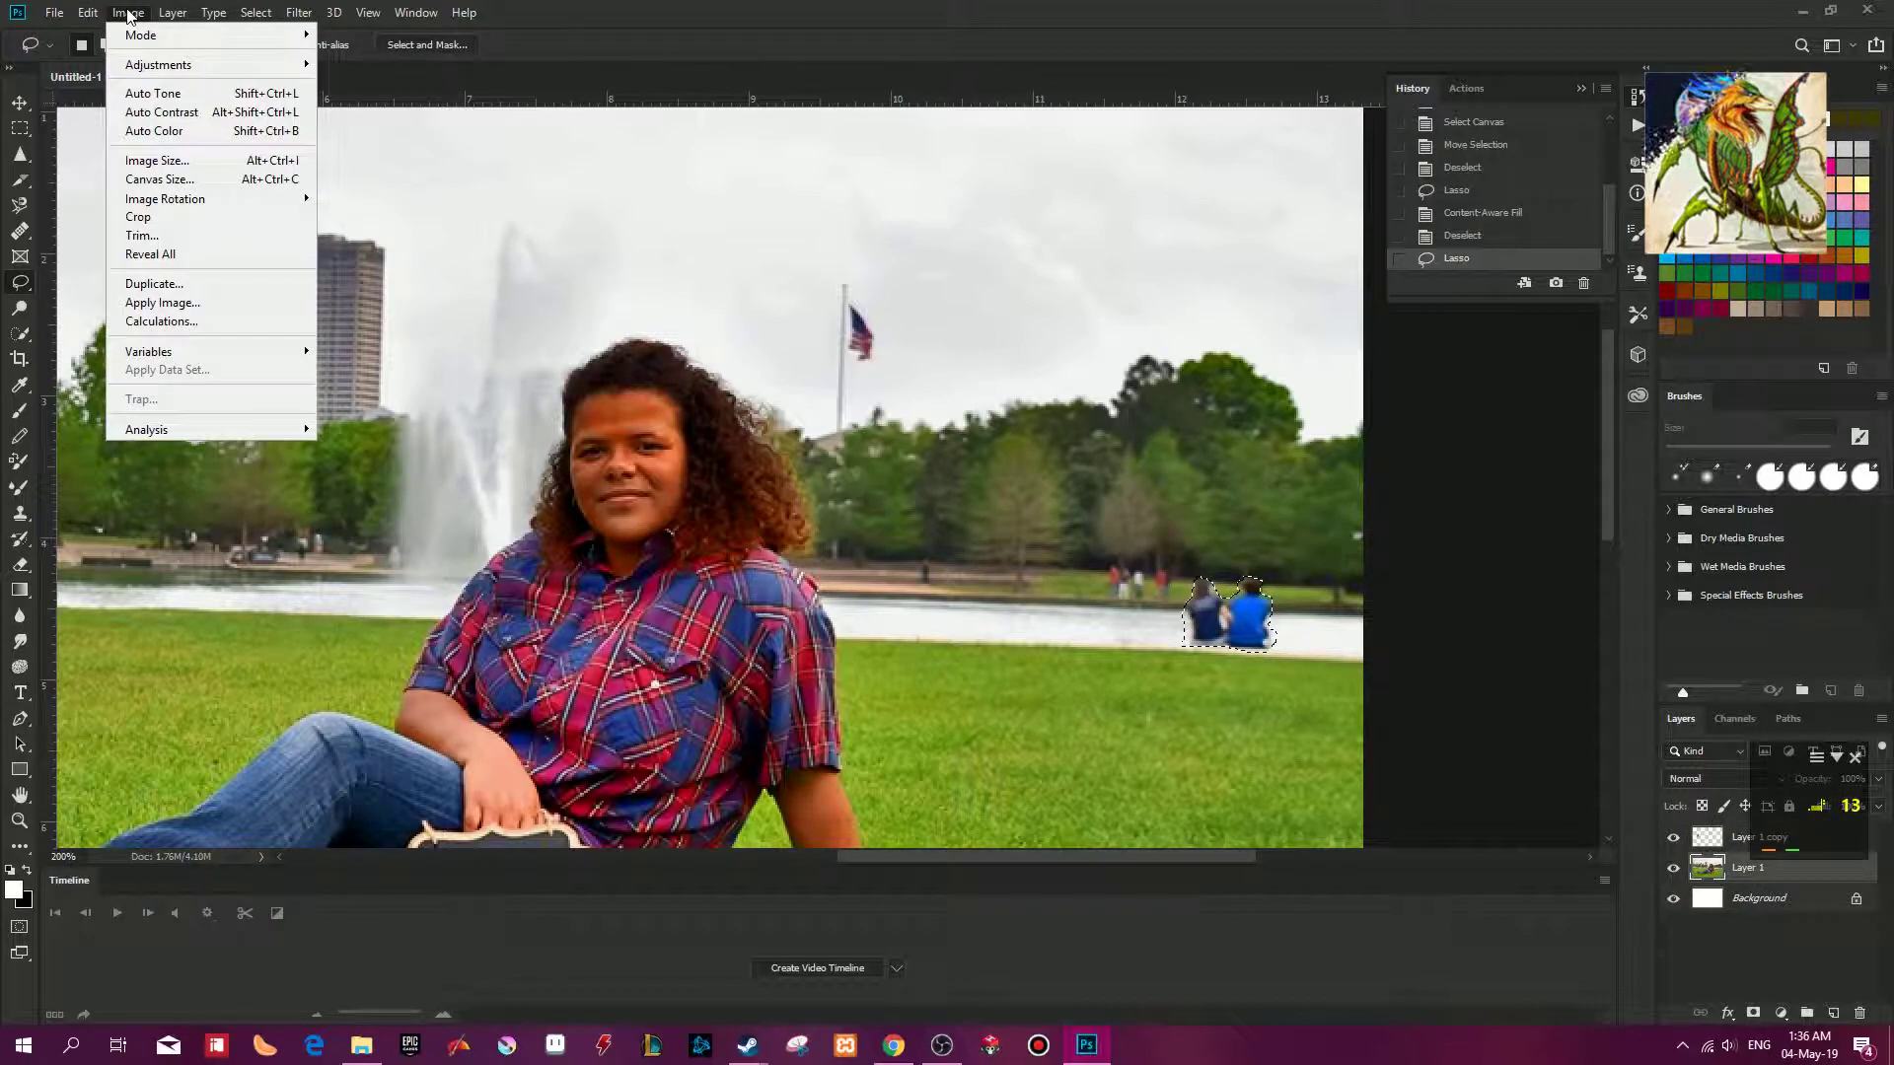
mouse_move(88, 12)
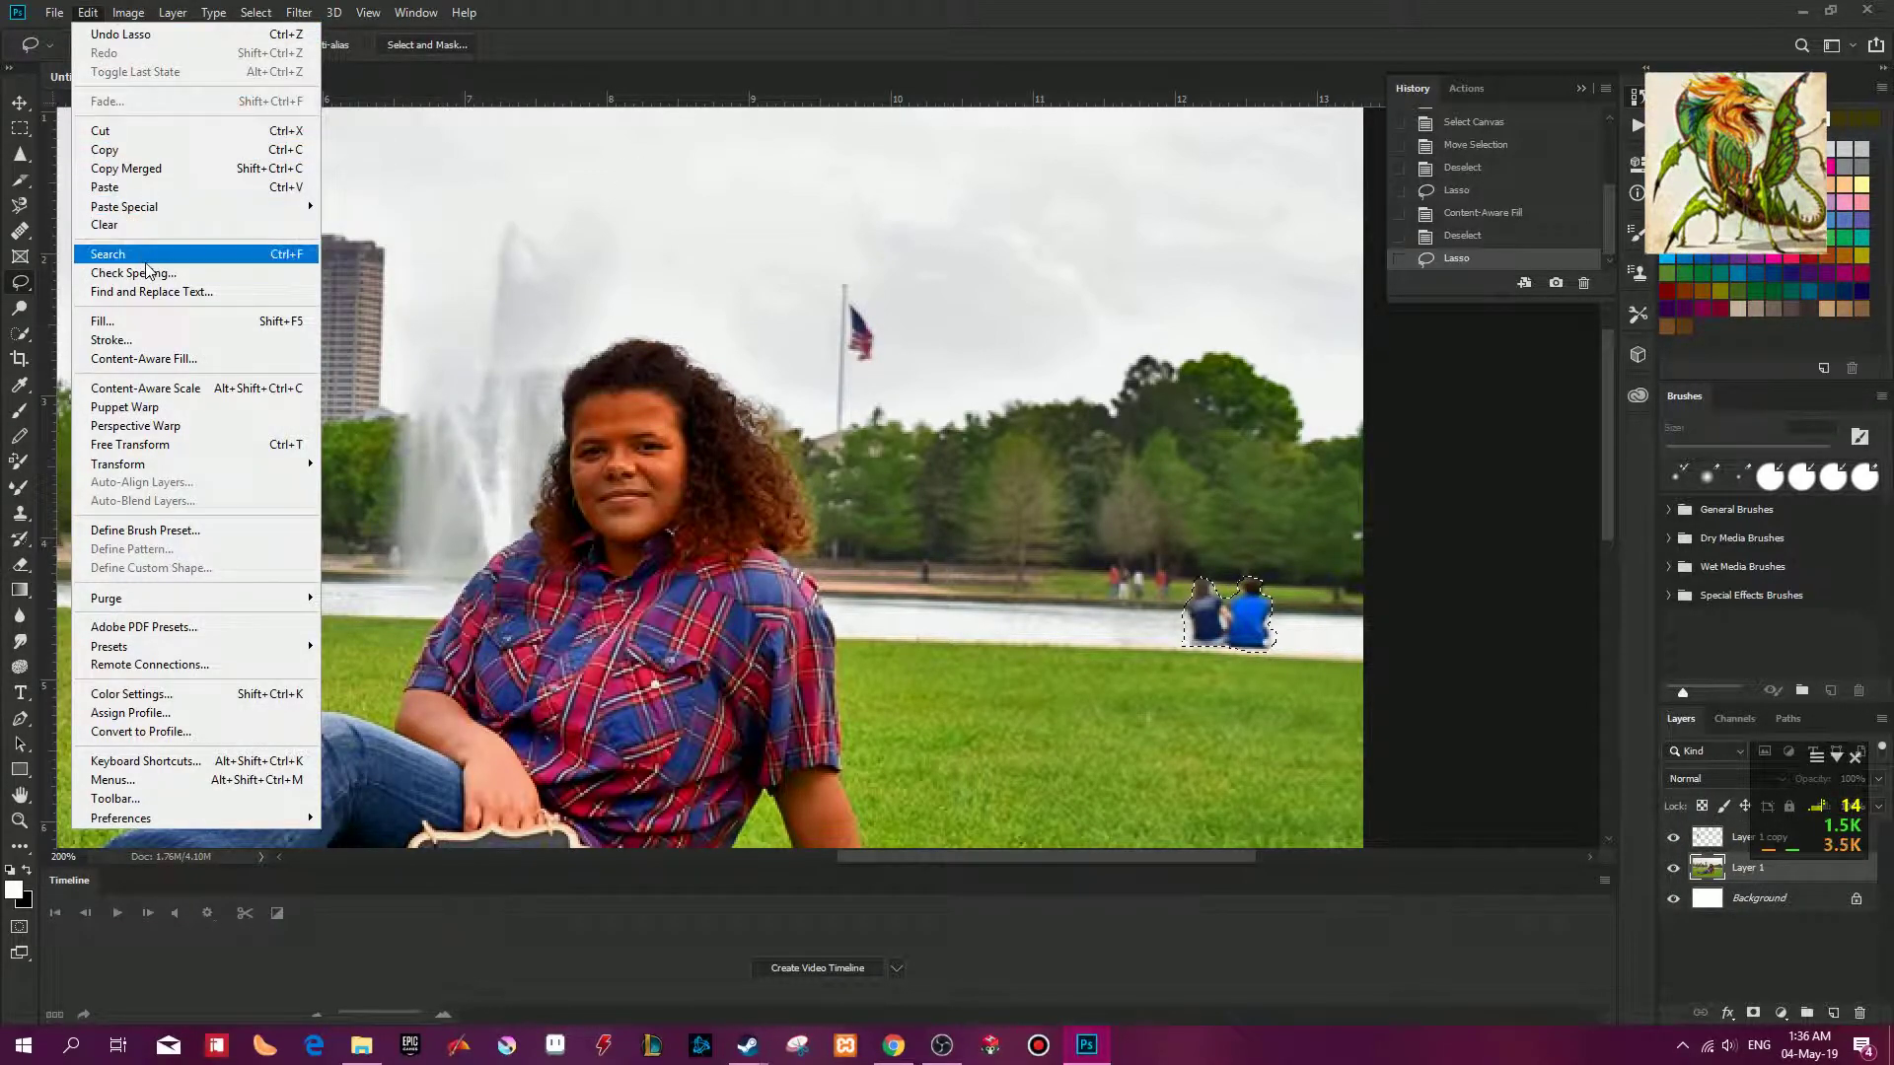
left_click(143, 358)
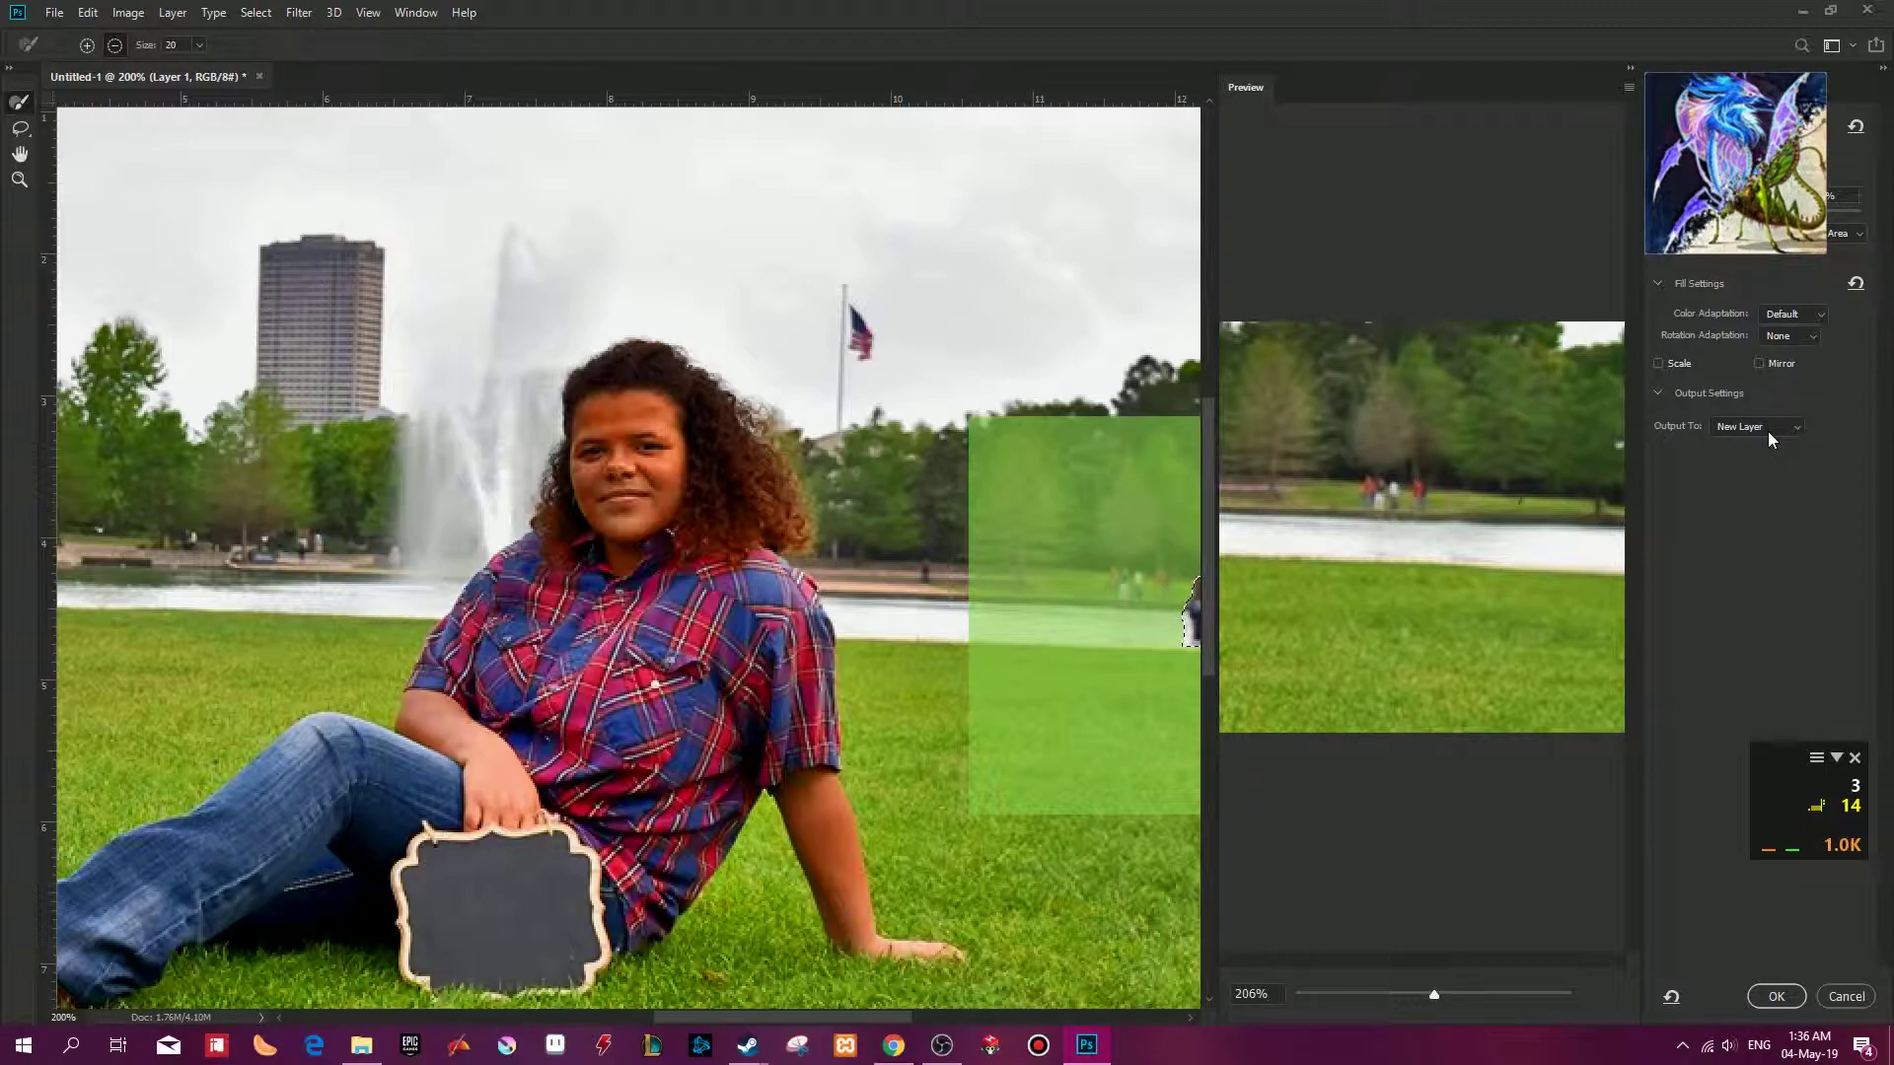
left_click(1776, 996)
Clear the selection and draw a Lasso selection around the small group standing on the far bank.
key("ctrl+d")
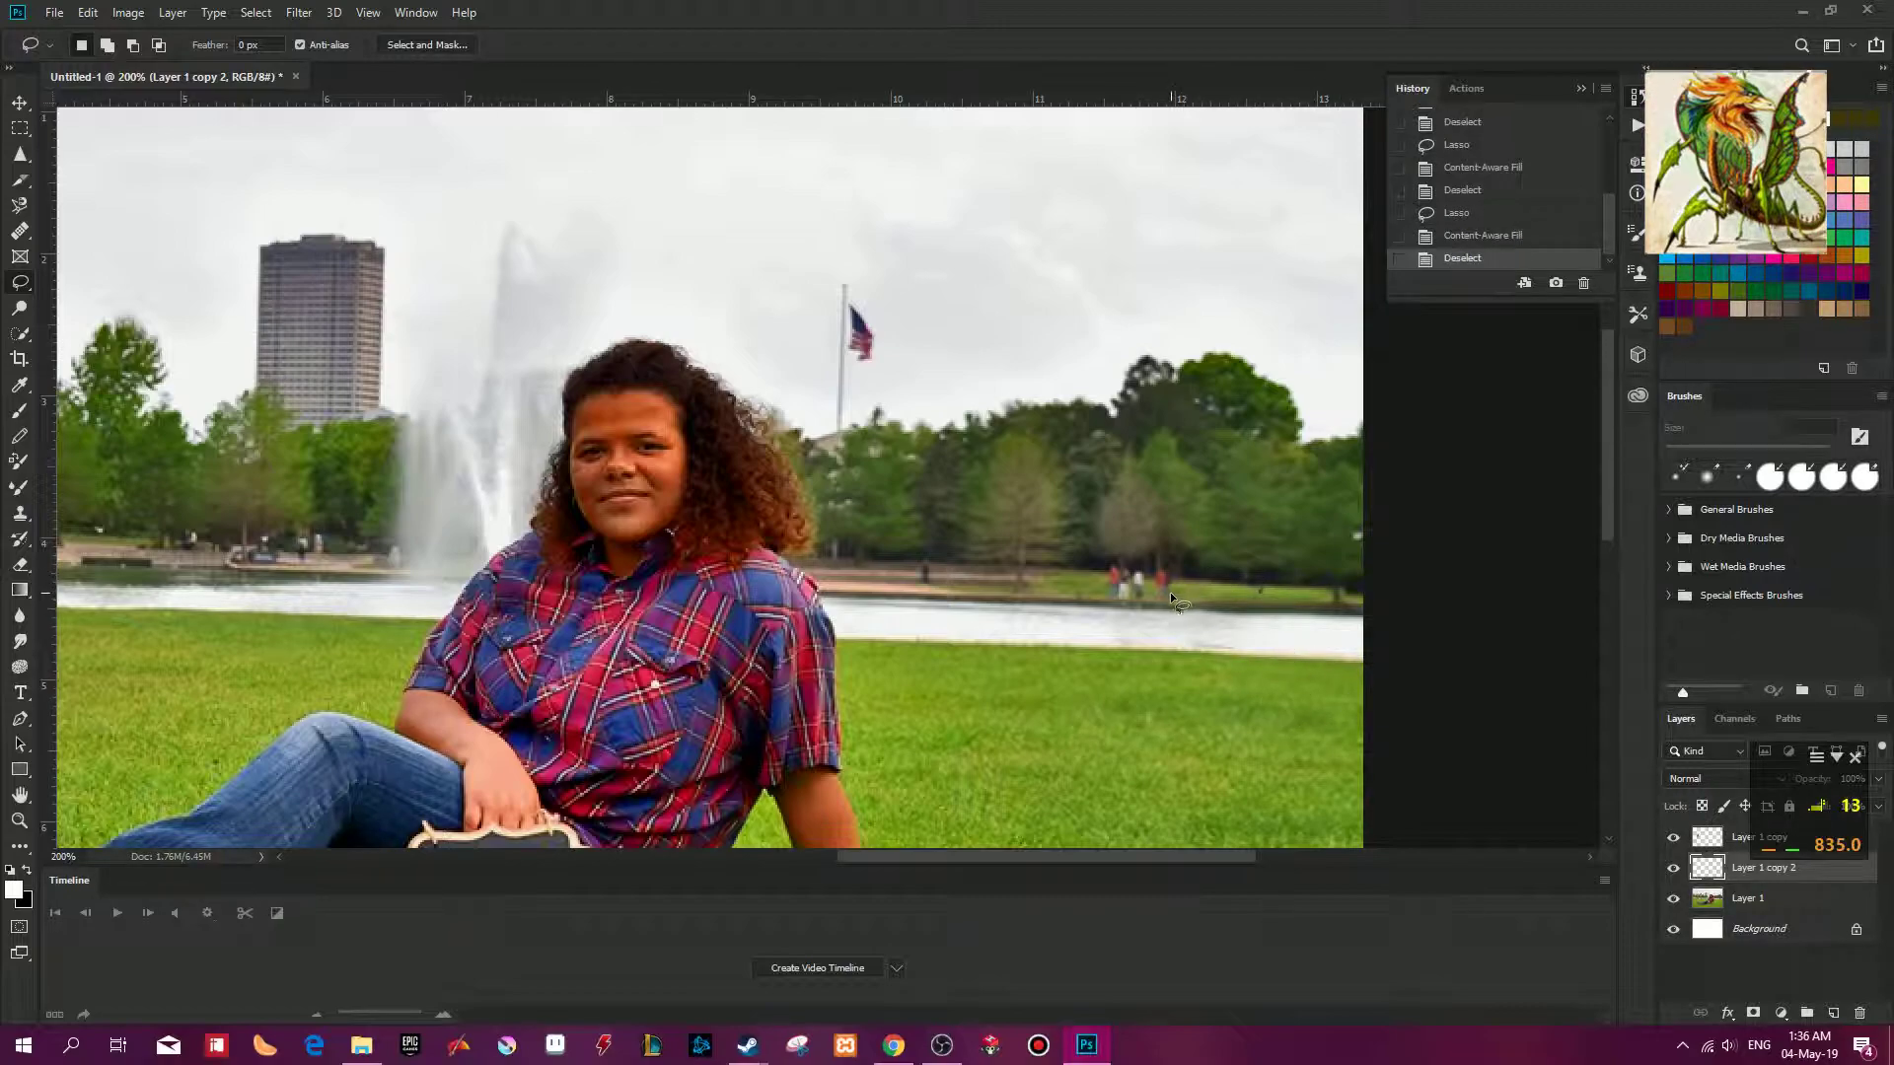
mouse_move(1176, 602)
left_mouse_down()
mouse_move(1120, 604)
mouse_move(1099, 580)
mouse_move(1132, 566)
mouse_move(1185, 583)
mouse_move(1175, 602)
left_mouse_up()
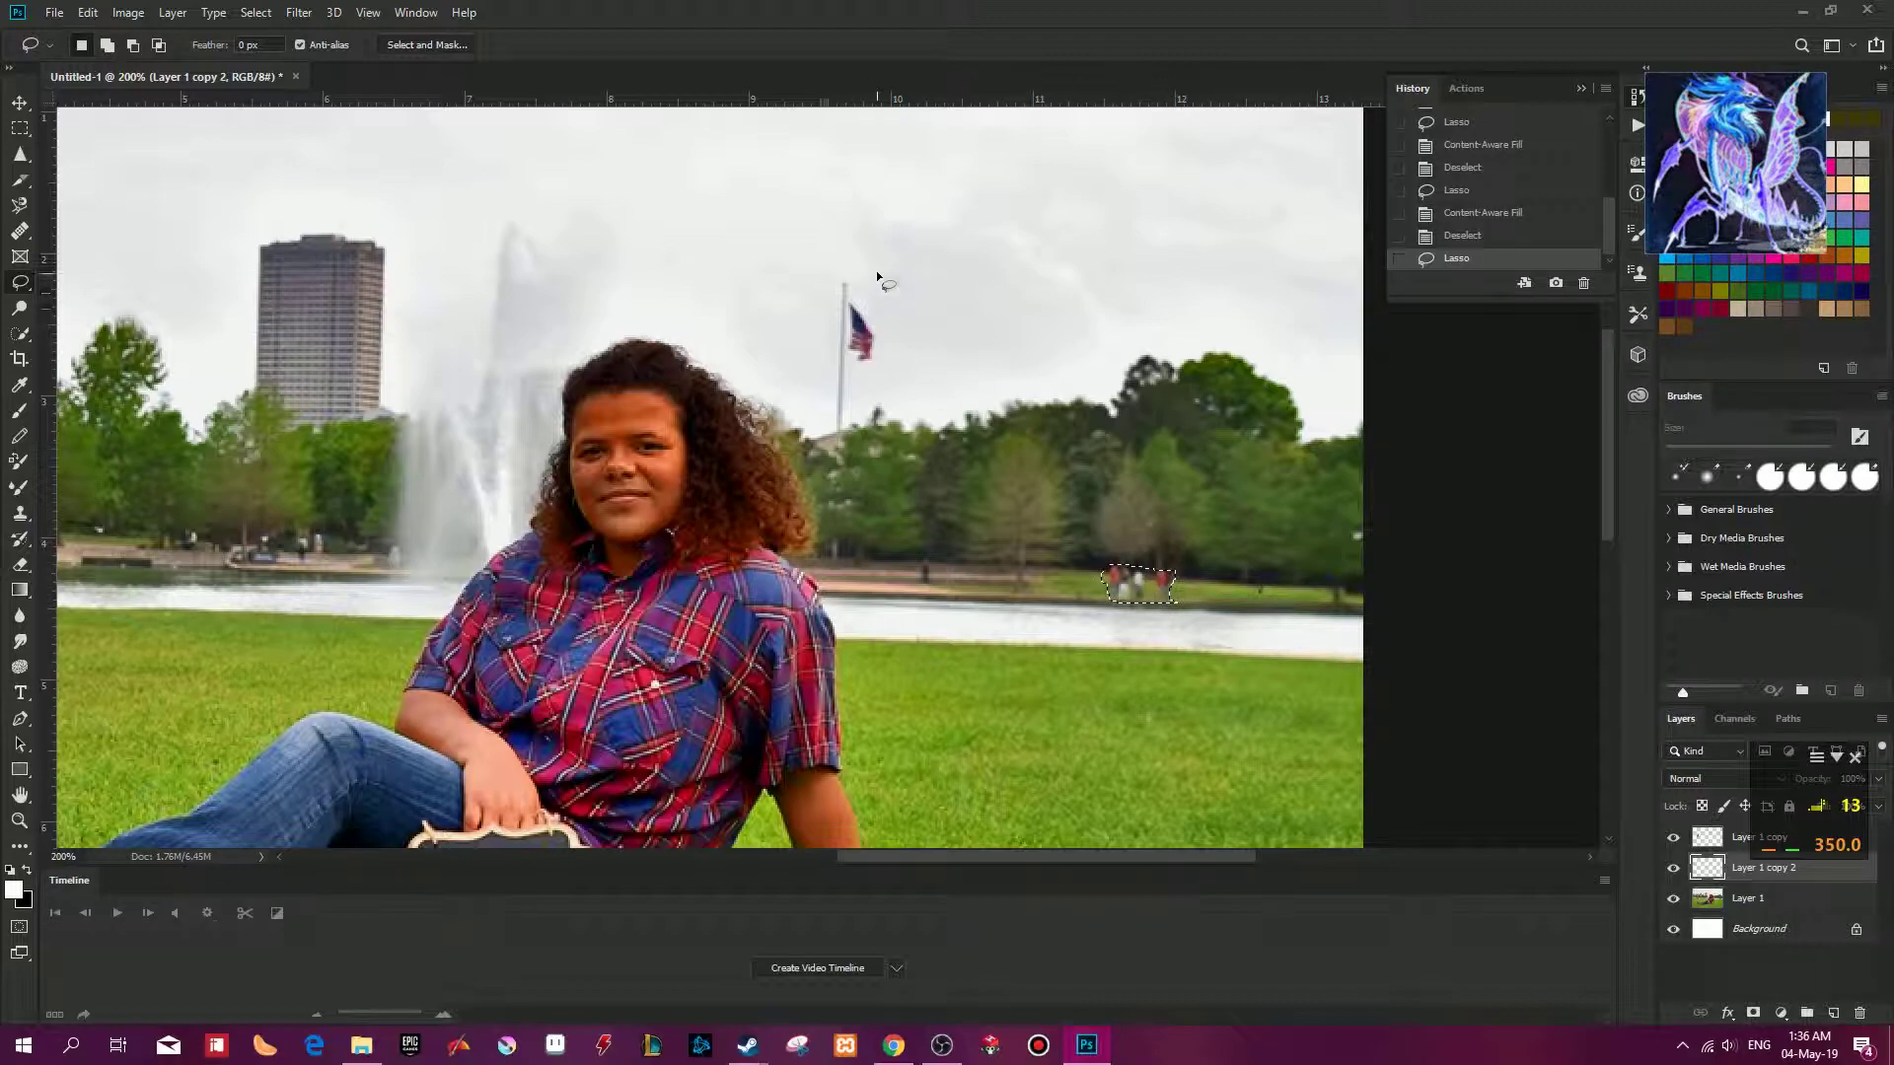
left_click(101, 16)
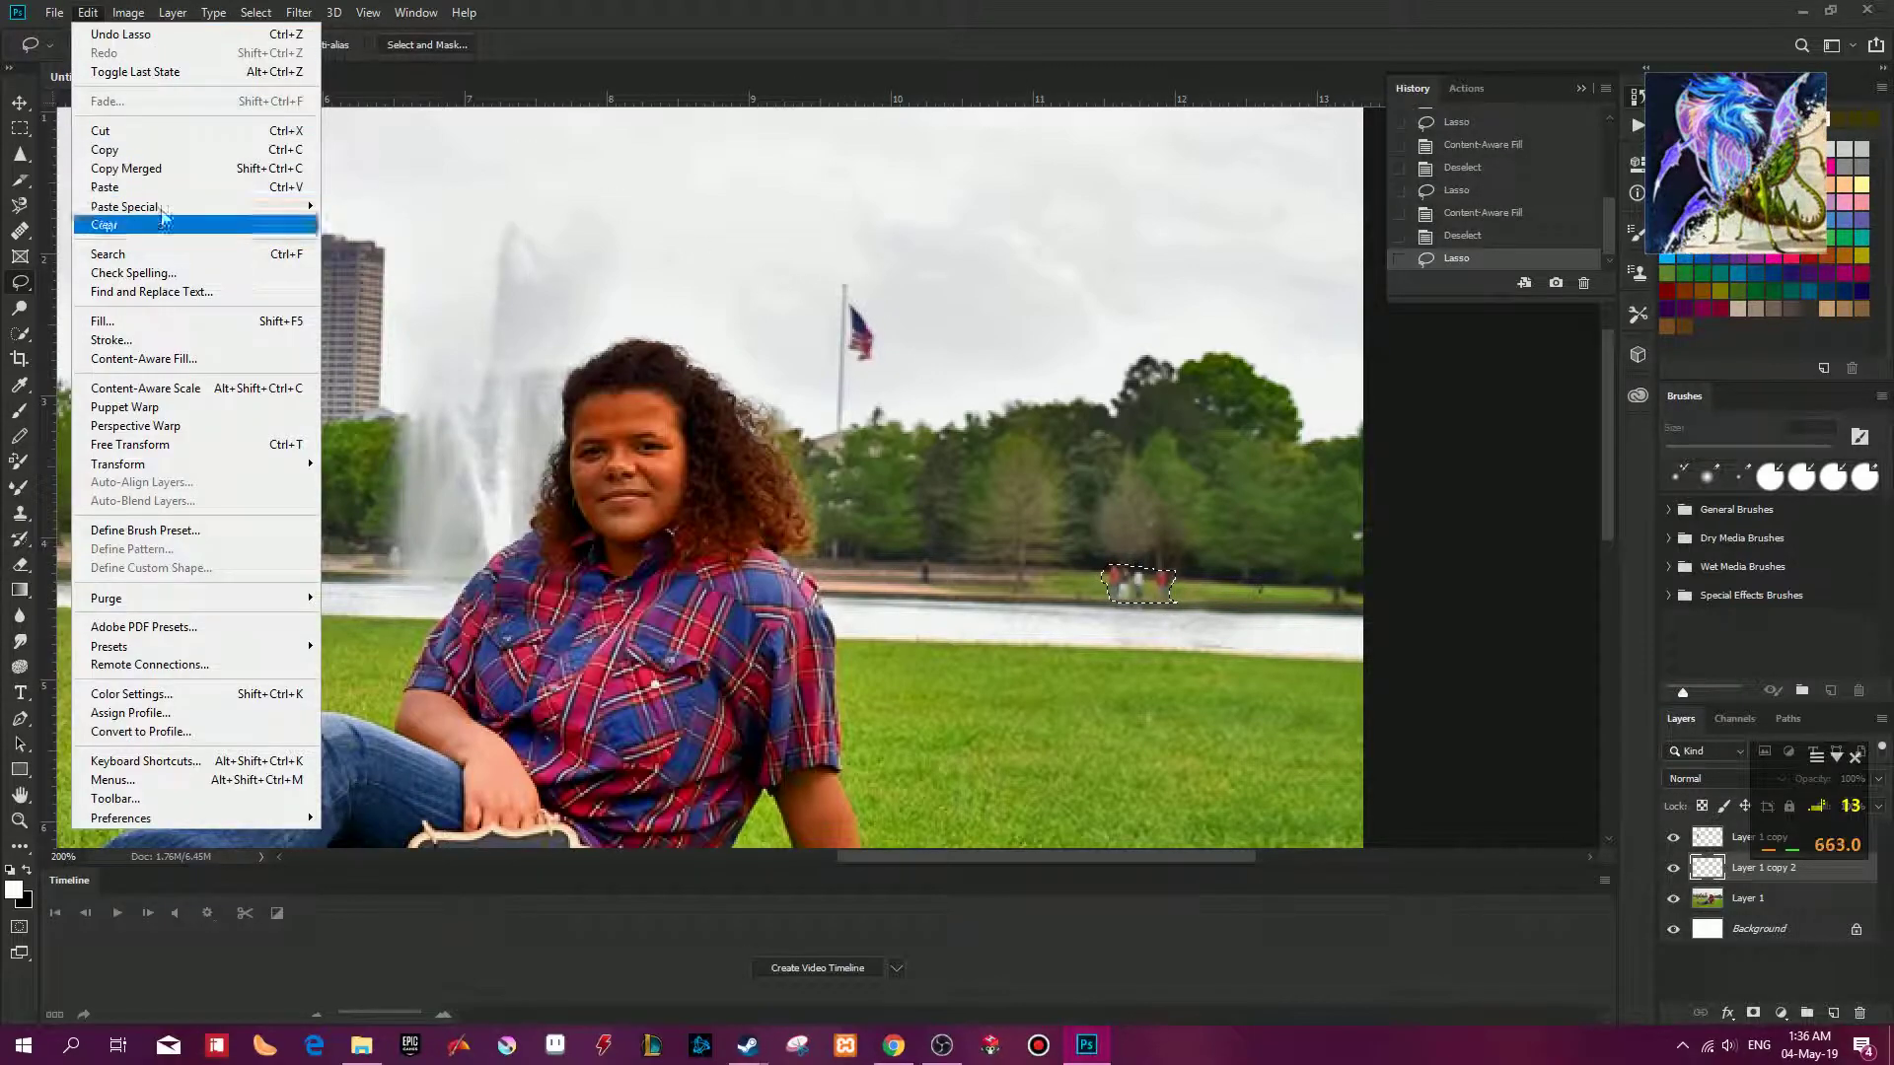
left_click(148, 359)
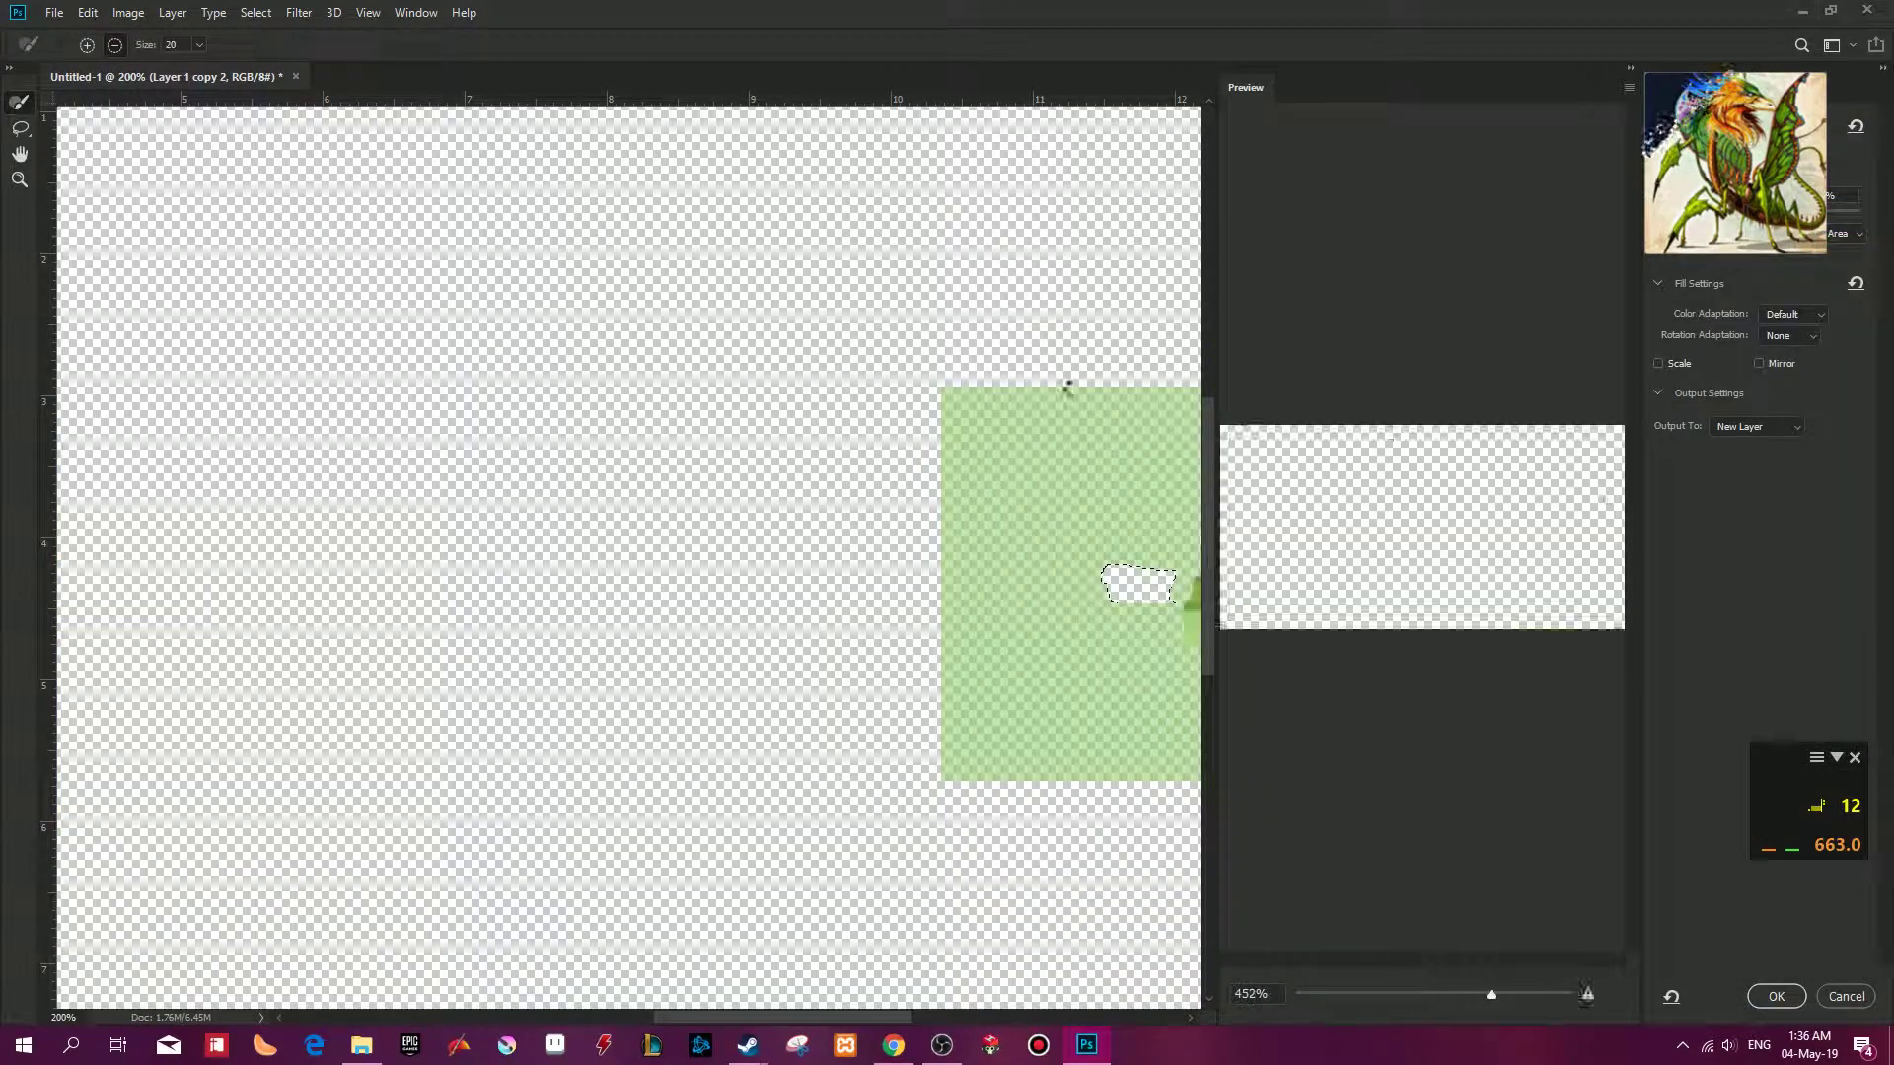
left_click(1846, 997)
Remove the selected far-bank group from Layer 1 with Content-Aware Fill, output to a new layer.
left_click(1752, 900)
left_click(87, 12)
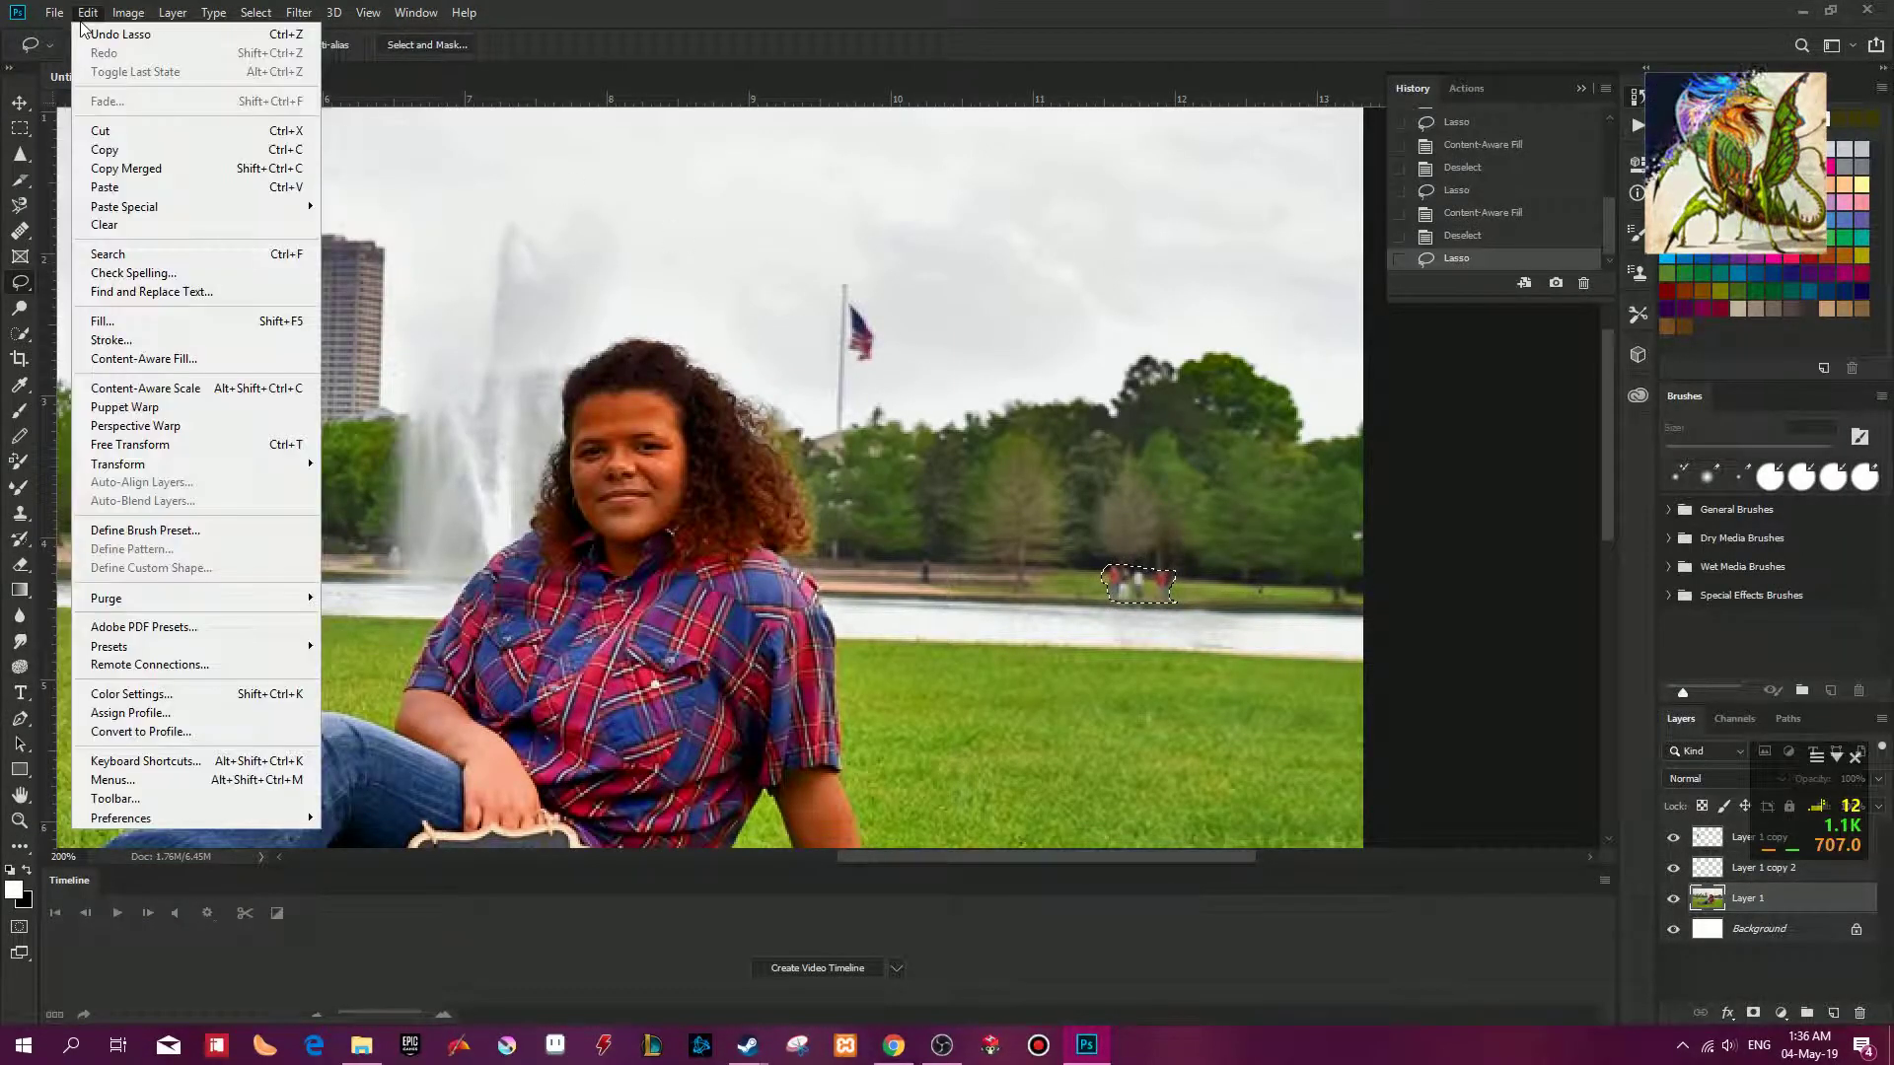
left_click(199, 360)
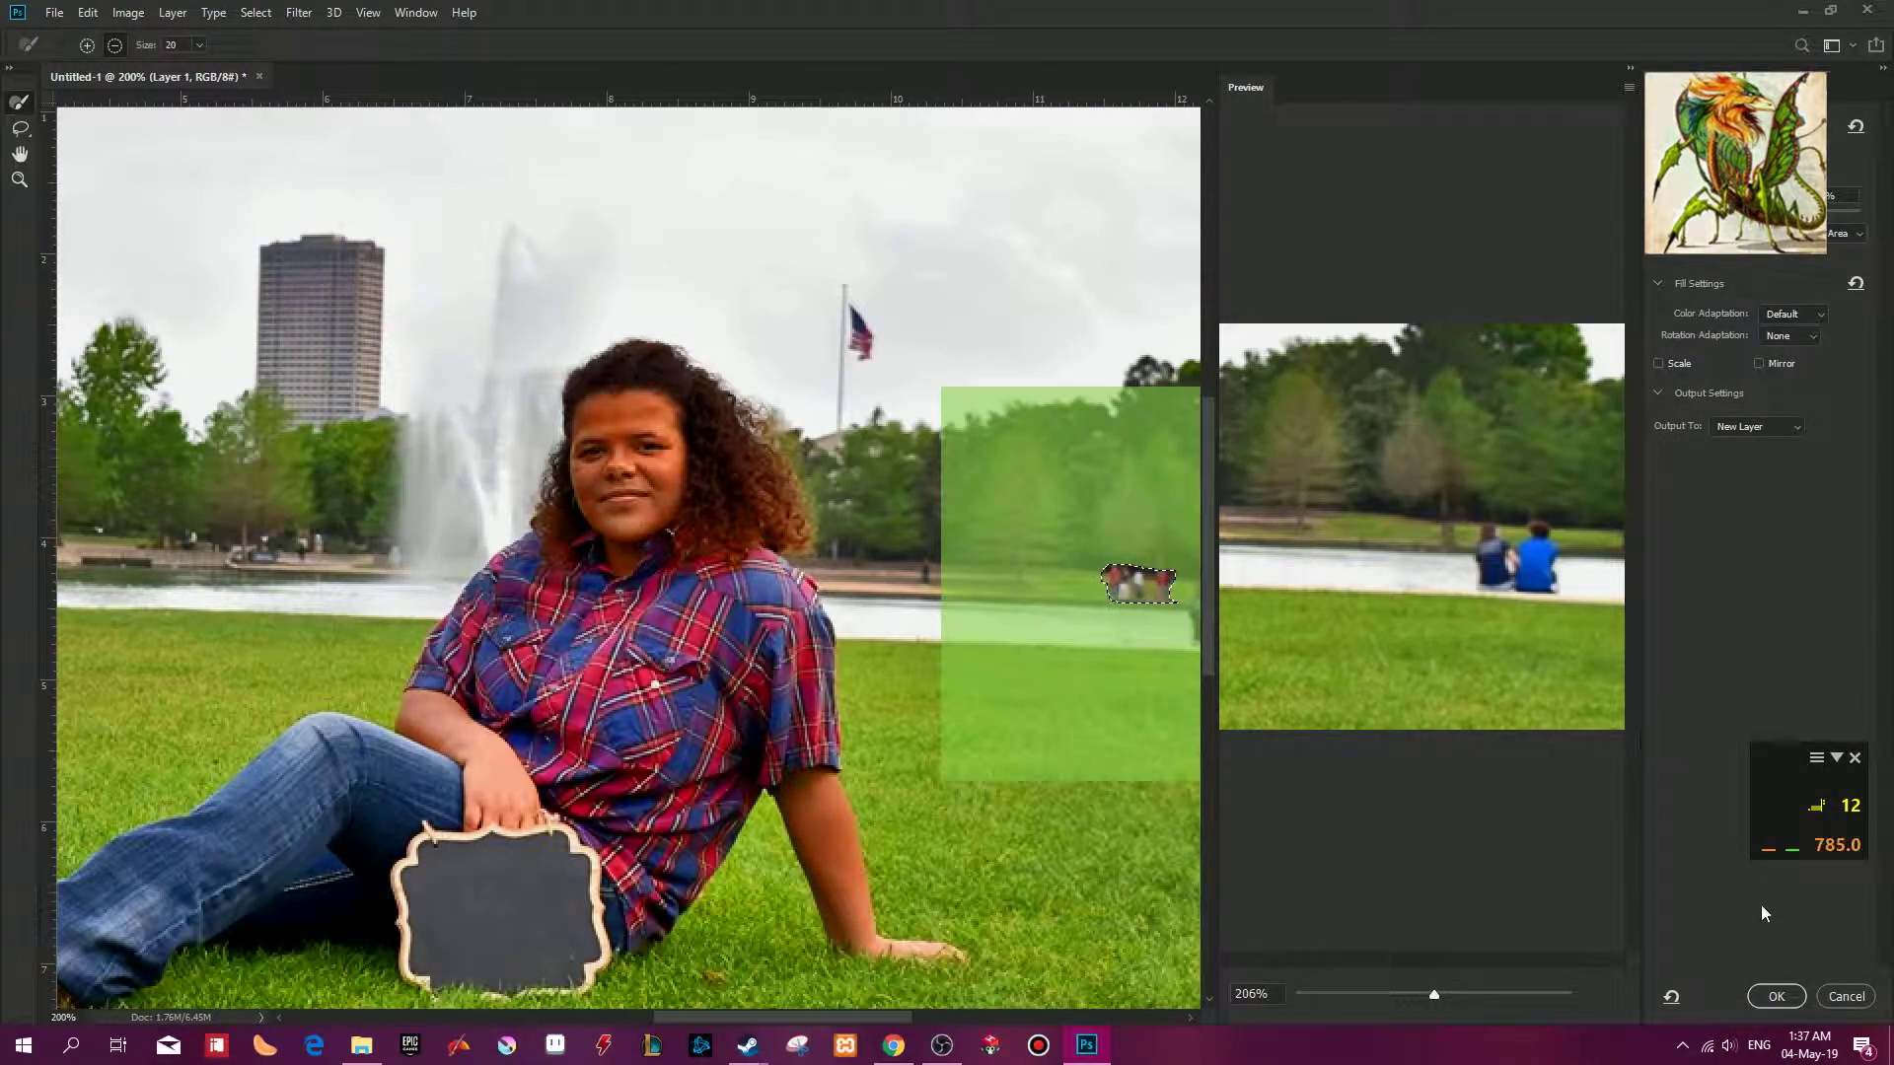
left_click(1776, 996)
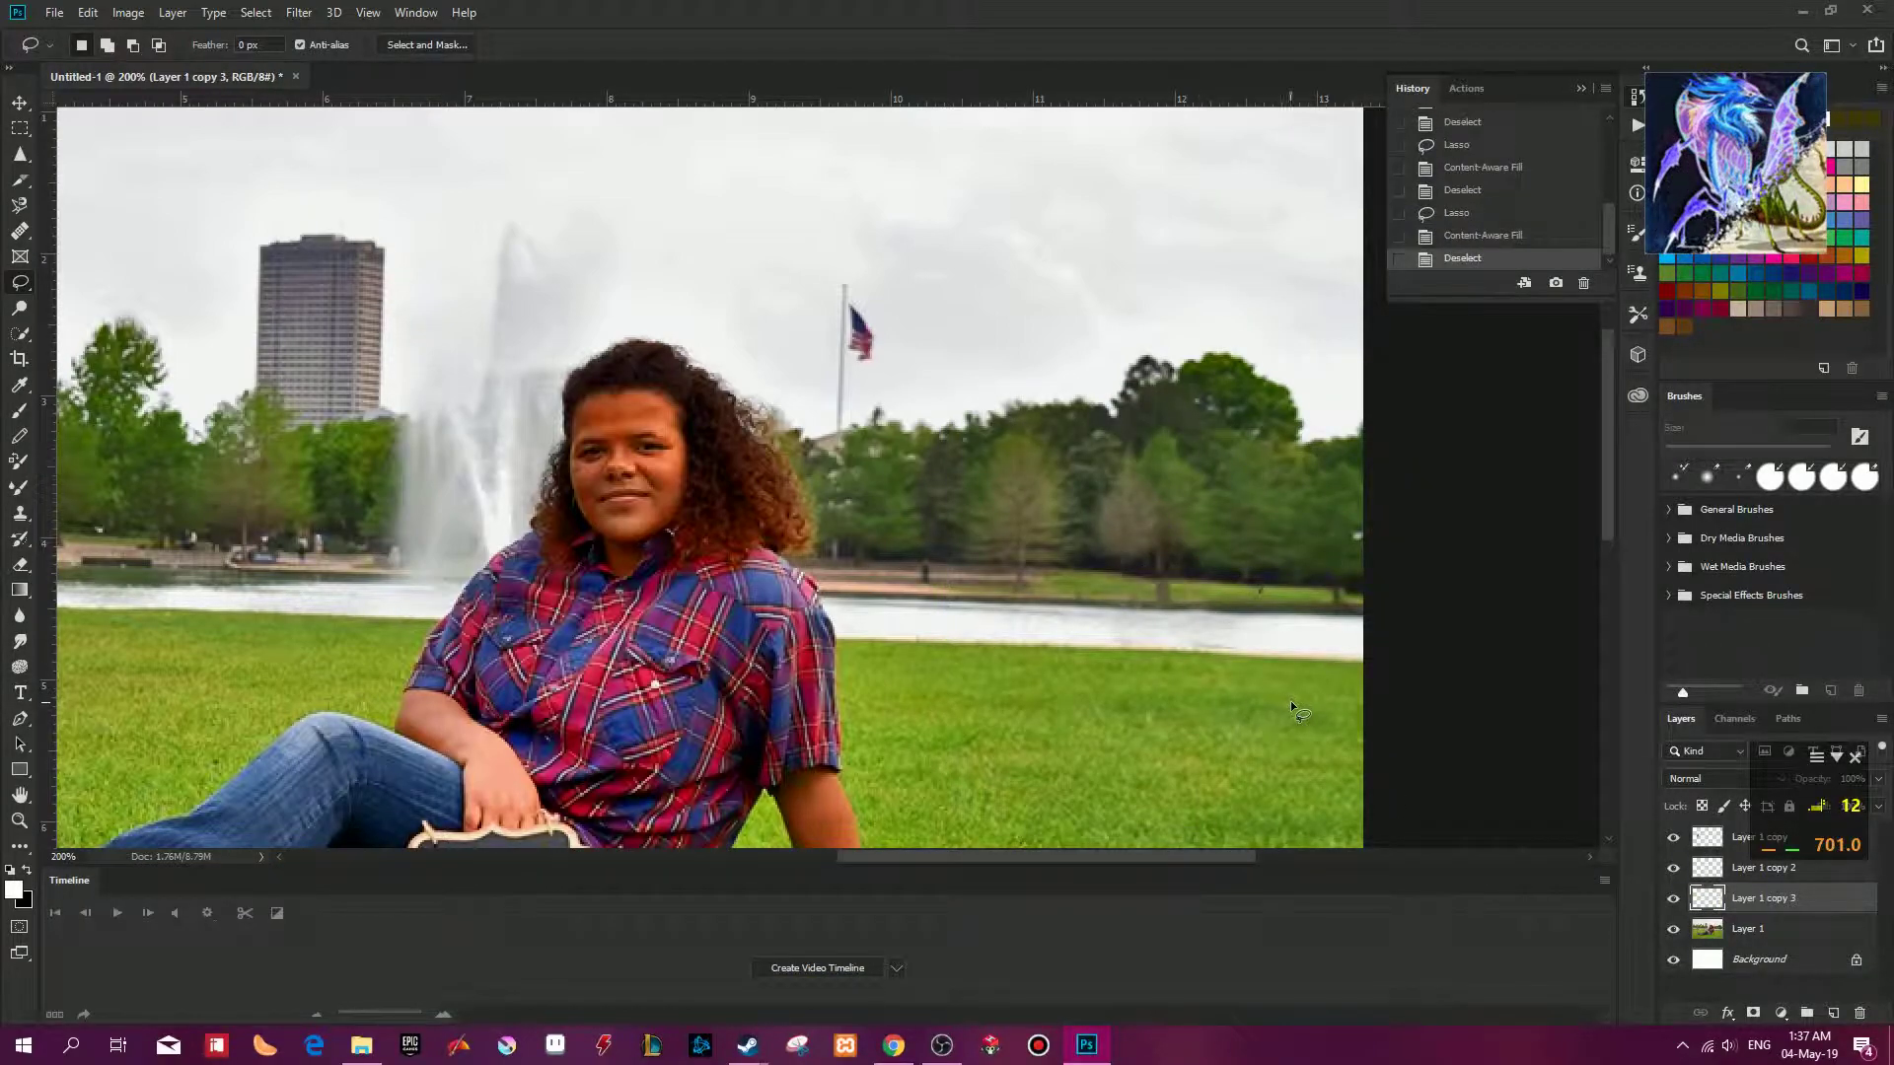
Create a new action named CAF with the shortcut Ctrl+F2 and the colour Blue, and start recording it.
left_click(1468, 88)
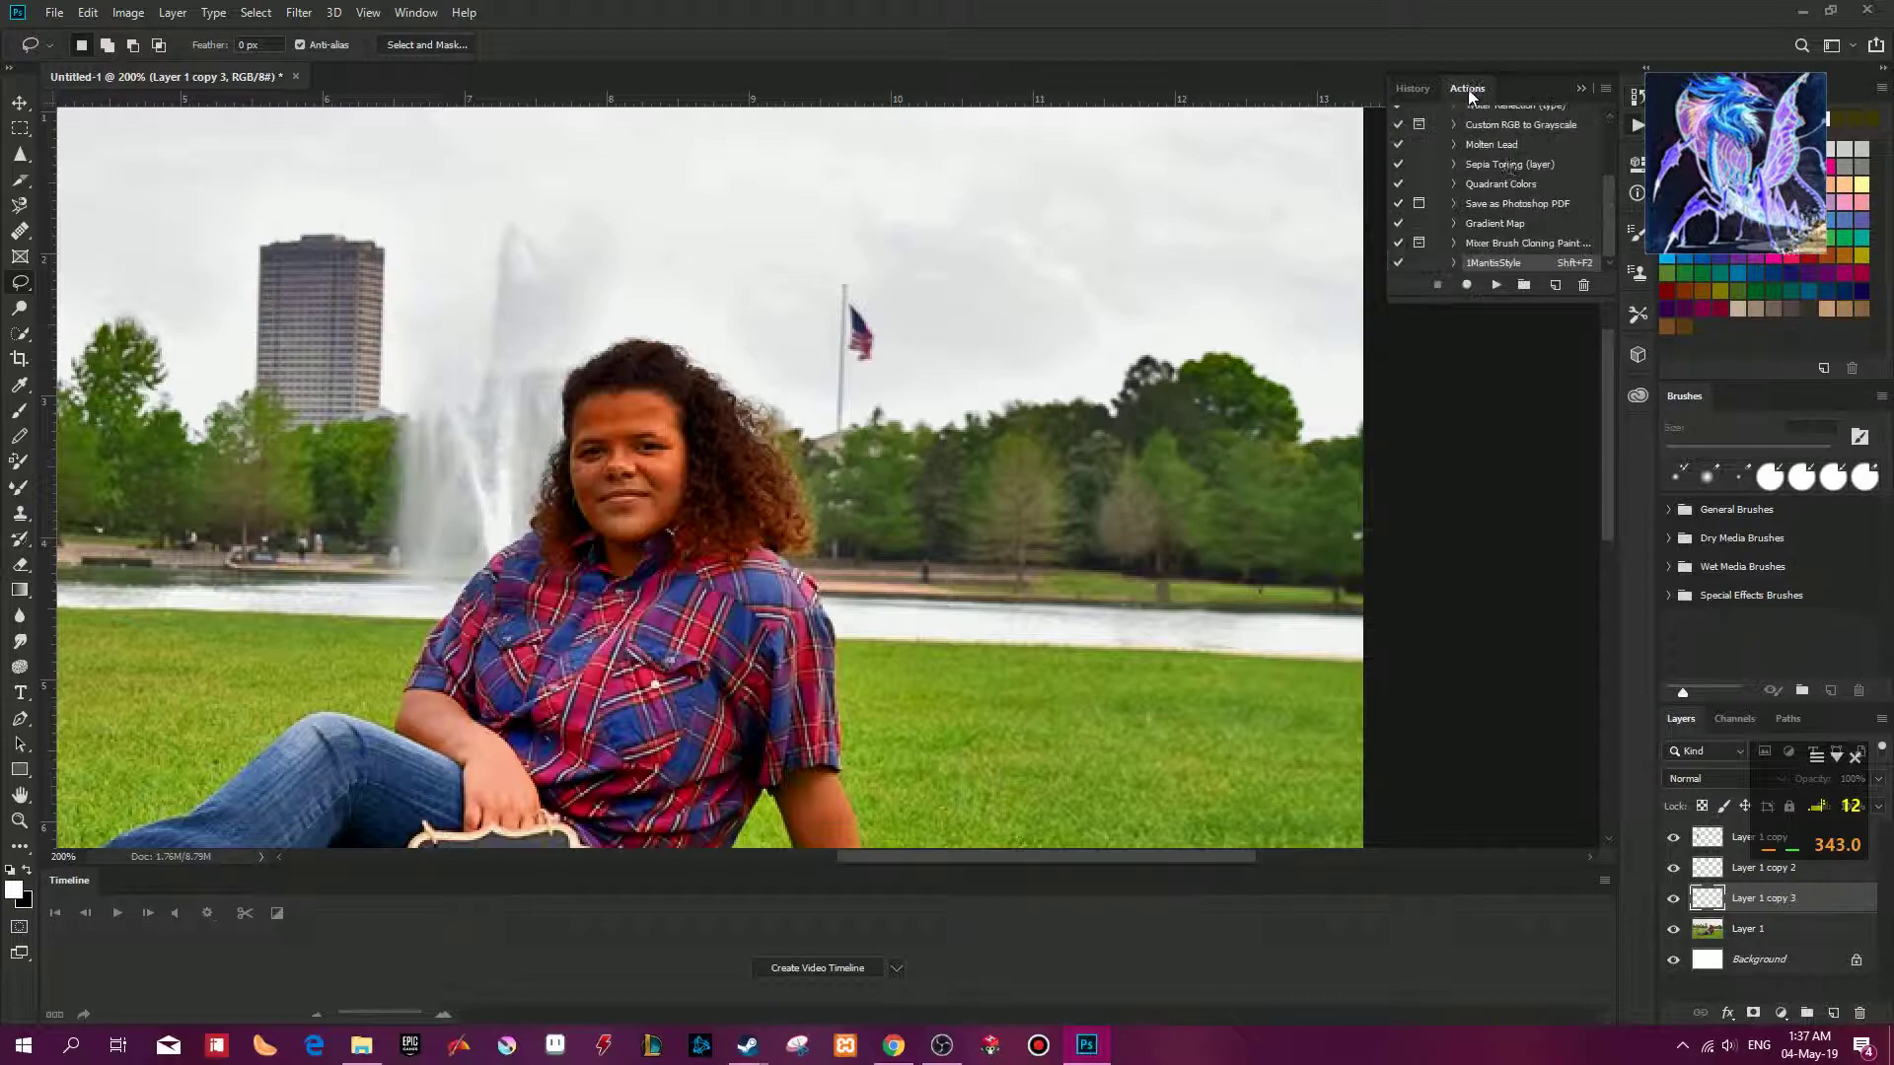
left_click(1556, 286)
type("CAF")
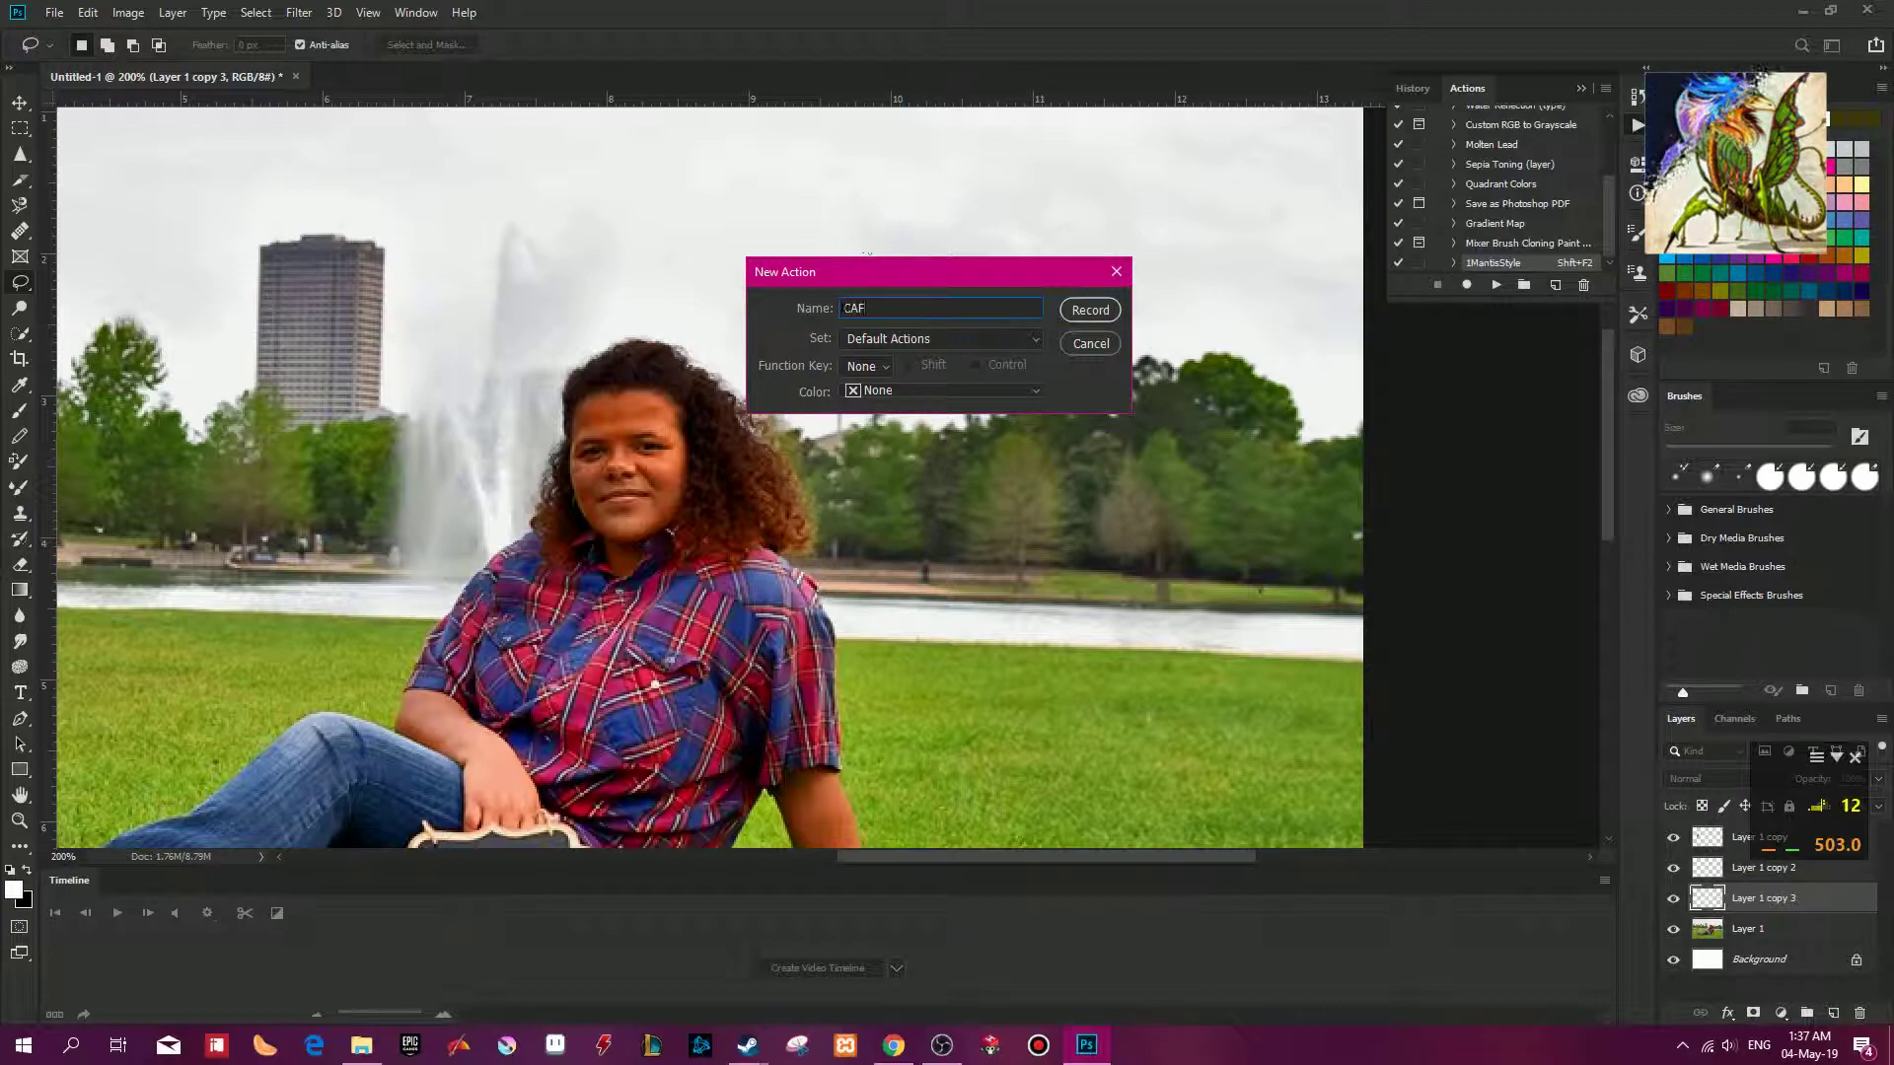
left_click(884, 367)
left_click(873, 421)
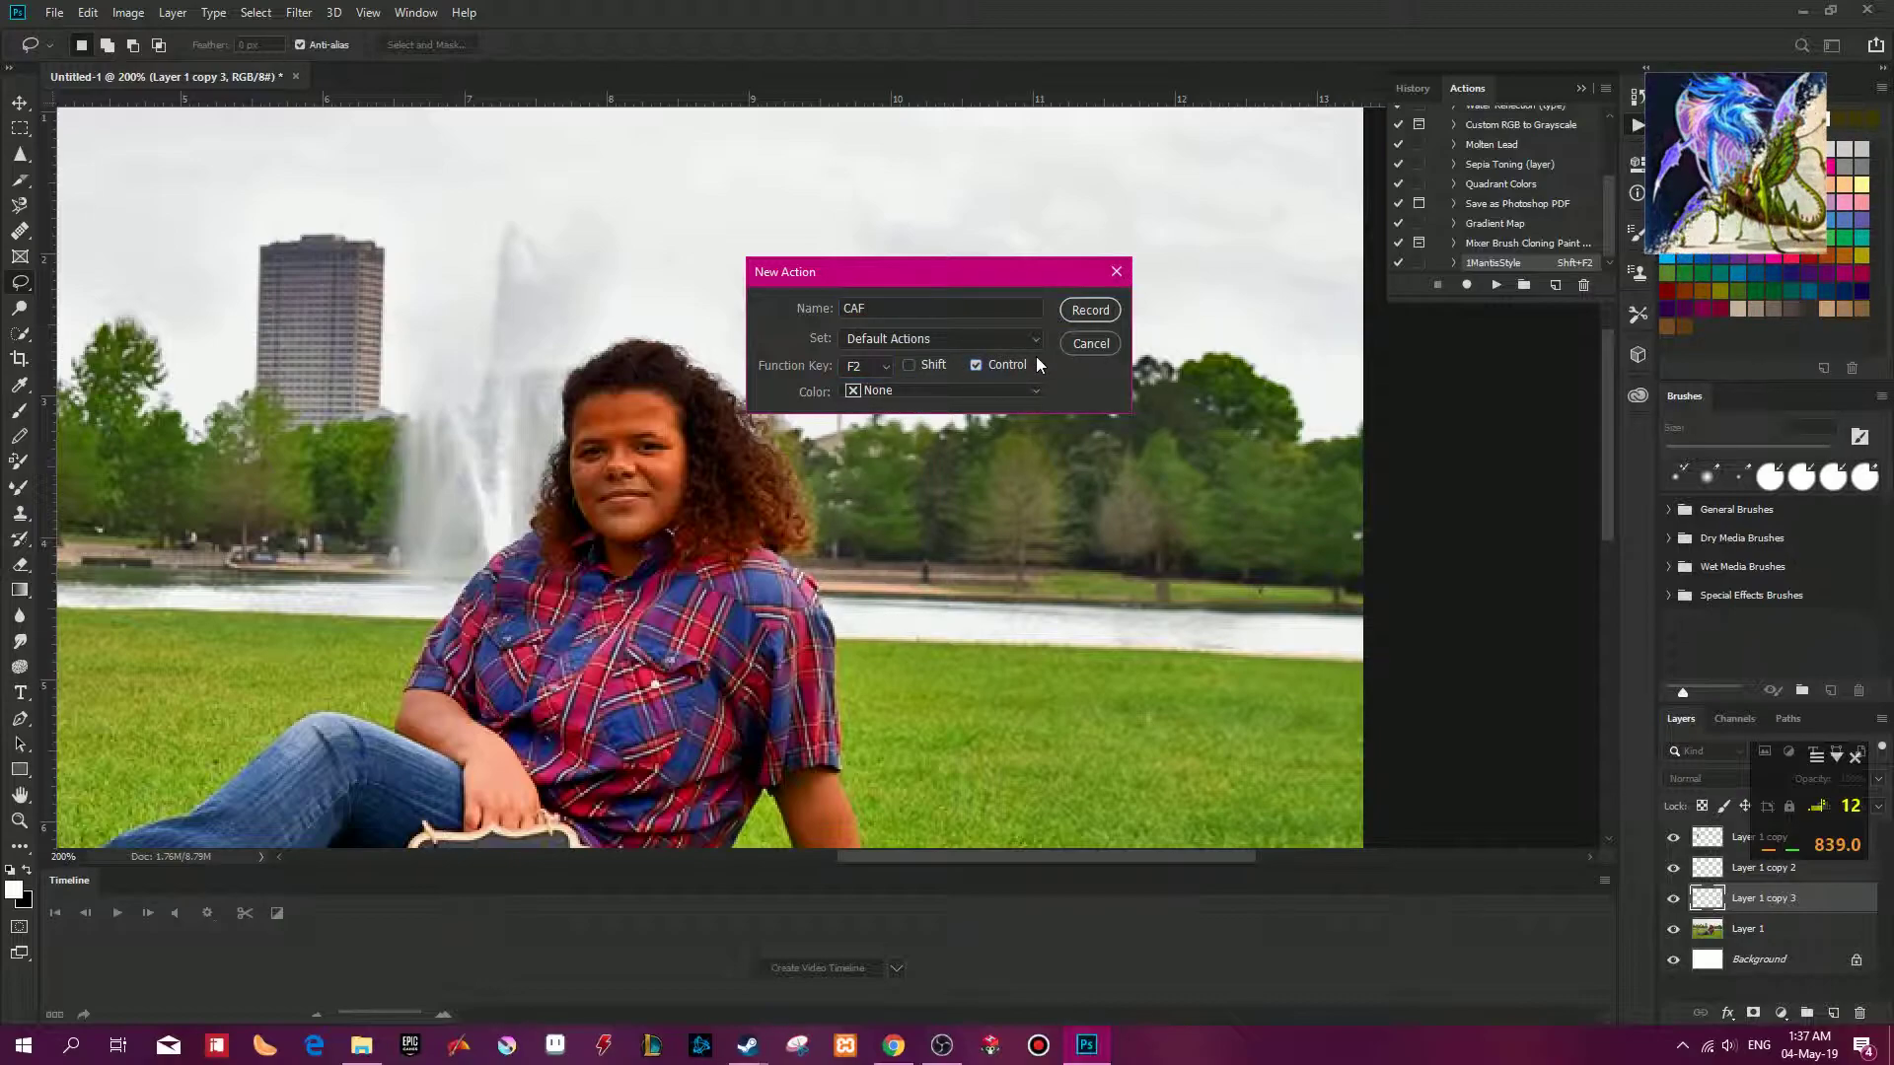
left_click(997, 399)
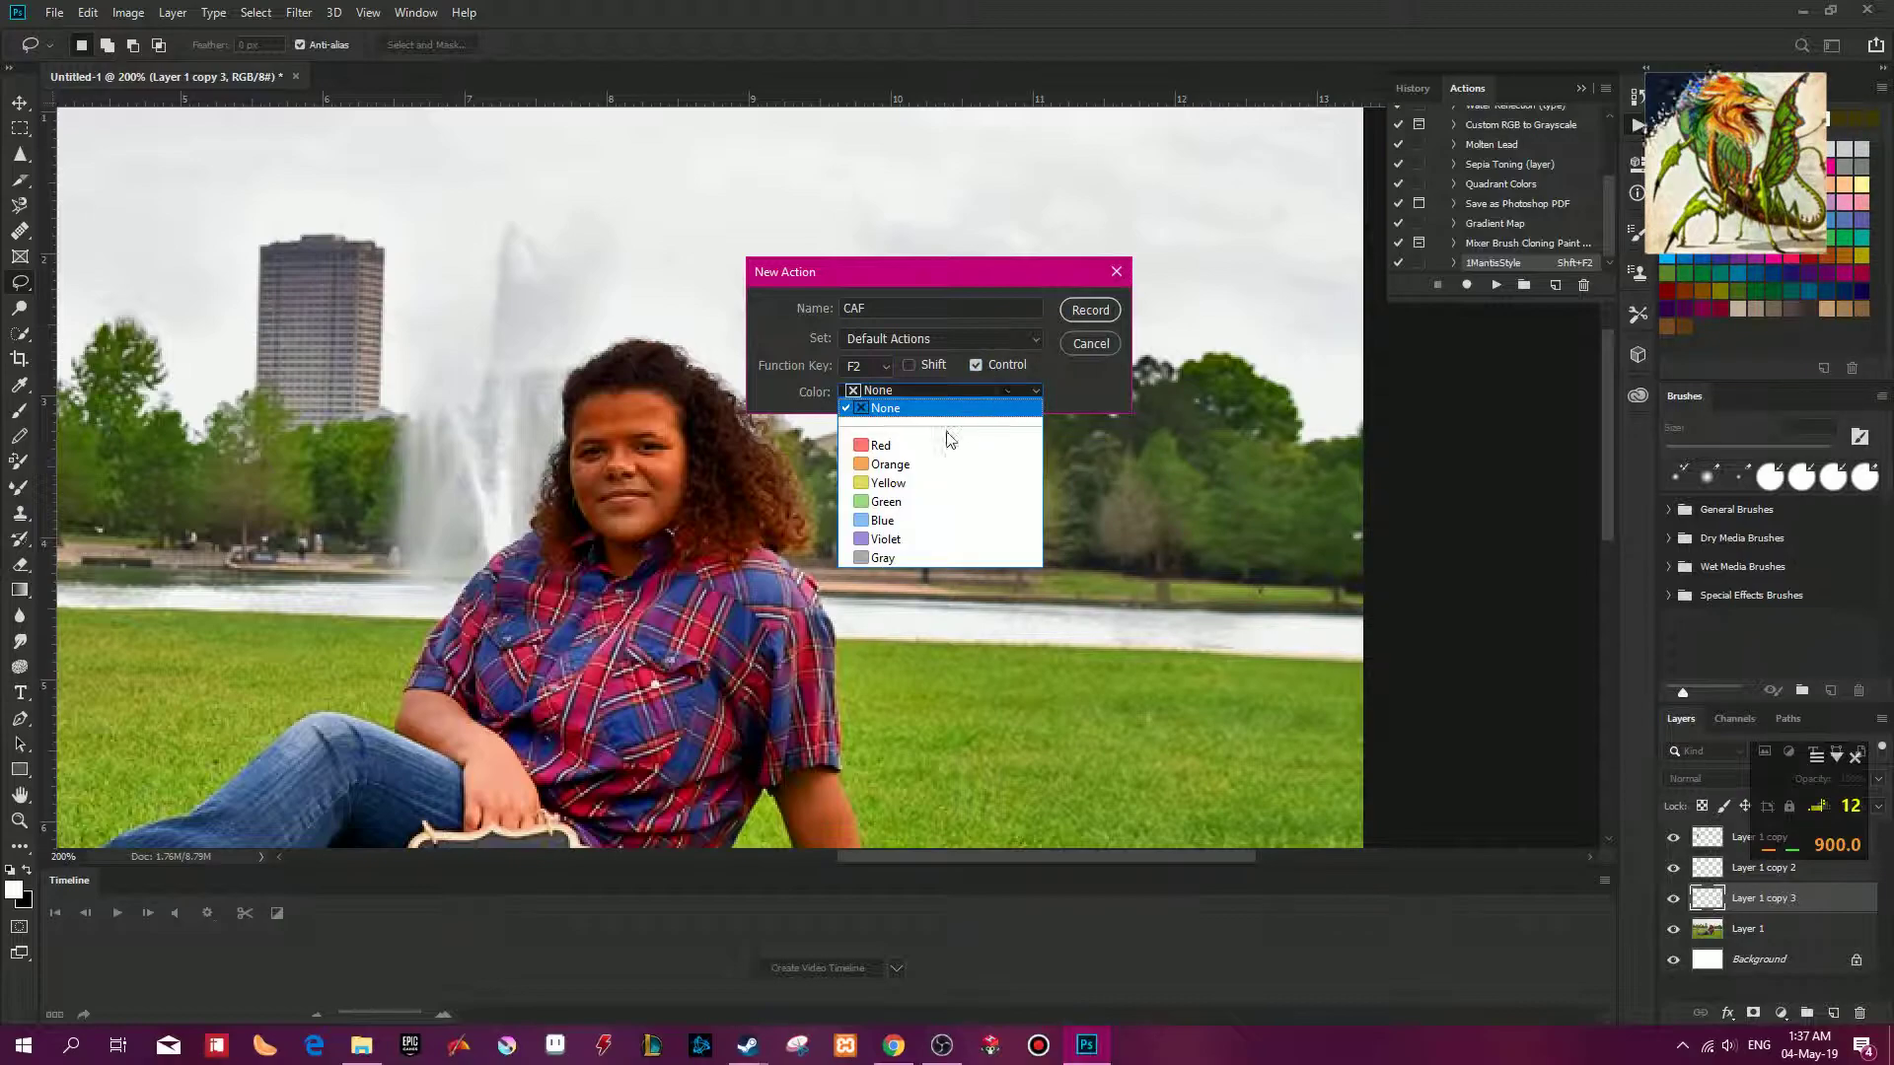
left_click(893, 521)
left_click(1076, 312)
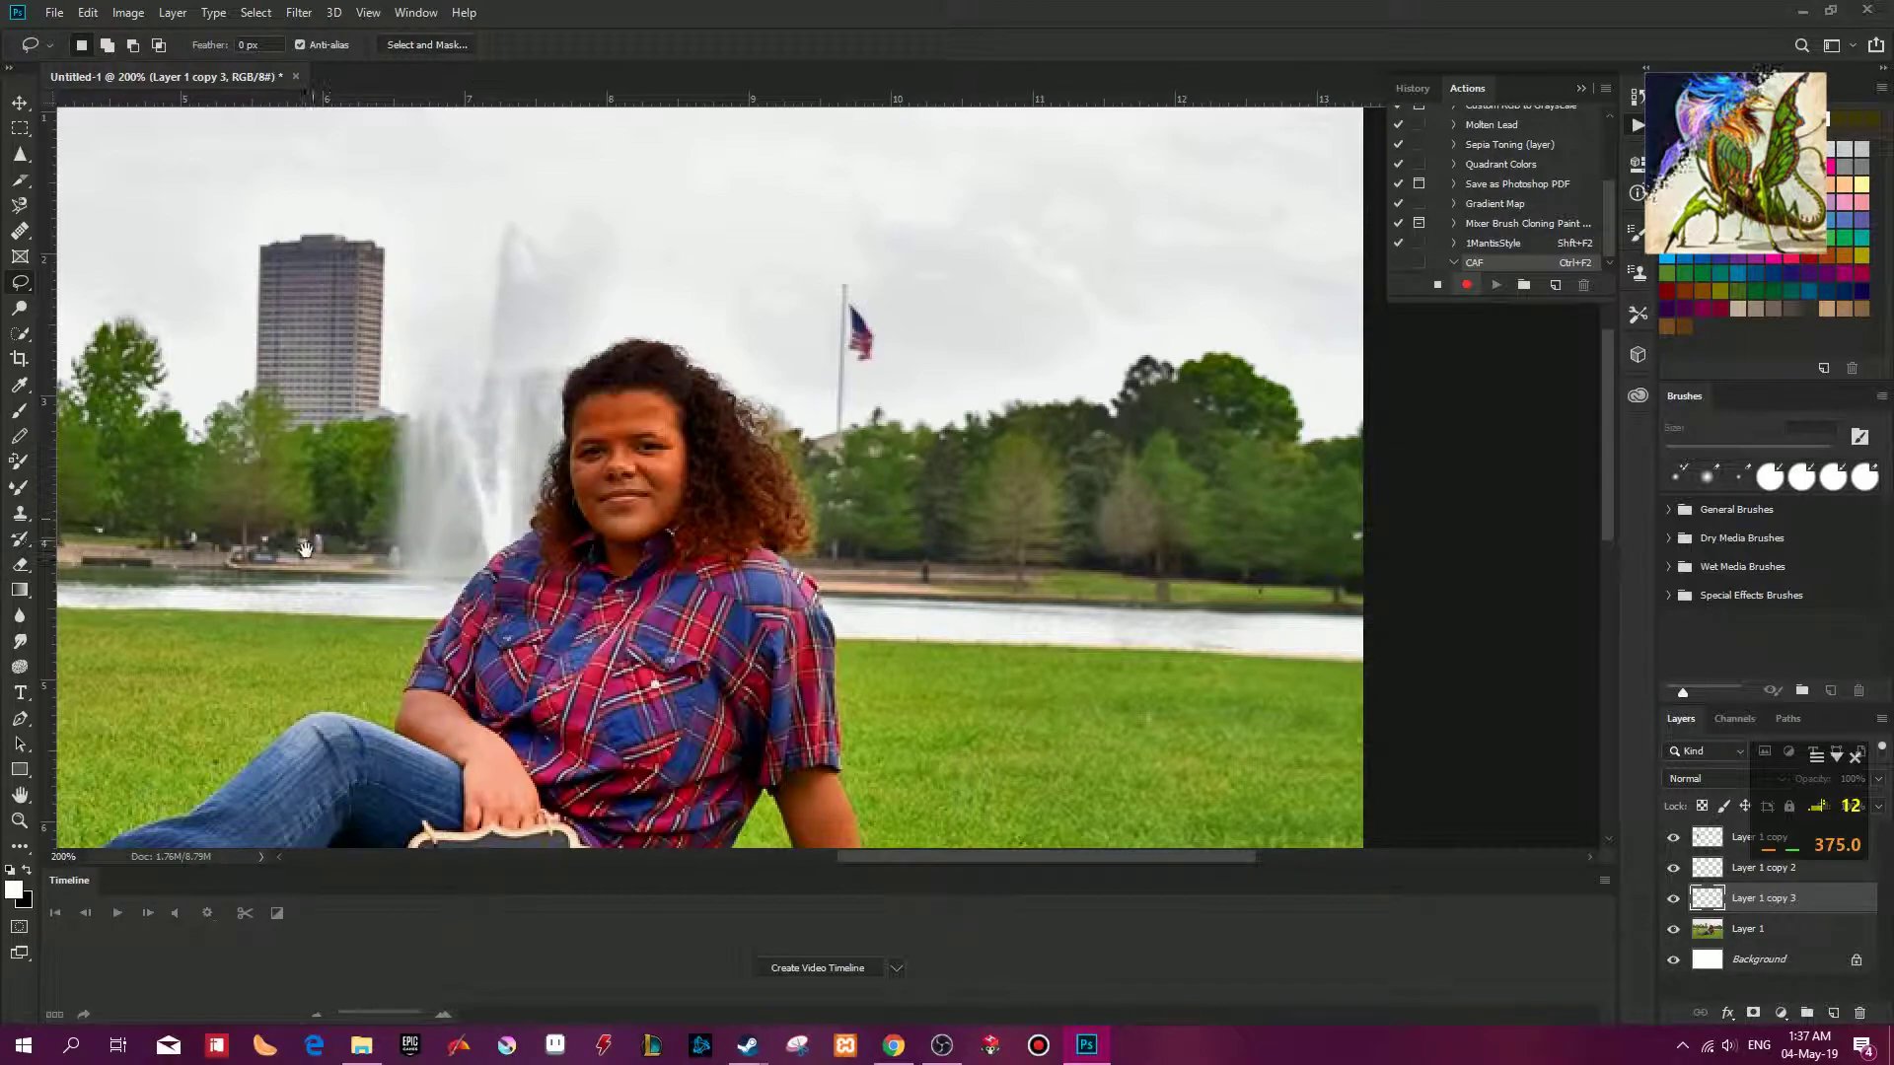
Stop the action recording and draw a Lasso selection around the small figure on the bank at the photo's left edge.
left_click_drag(306, 560, 971, 574)
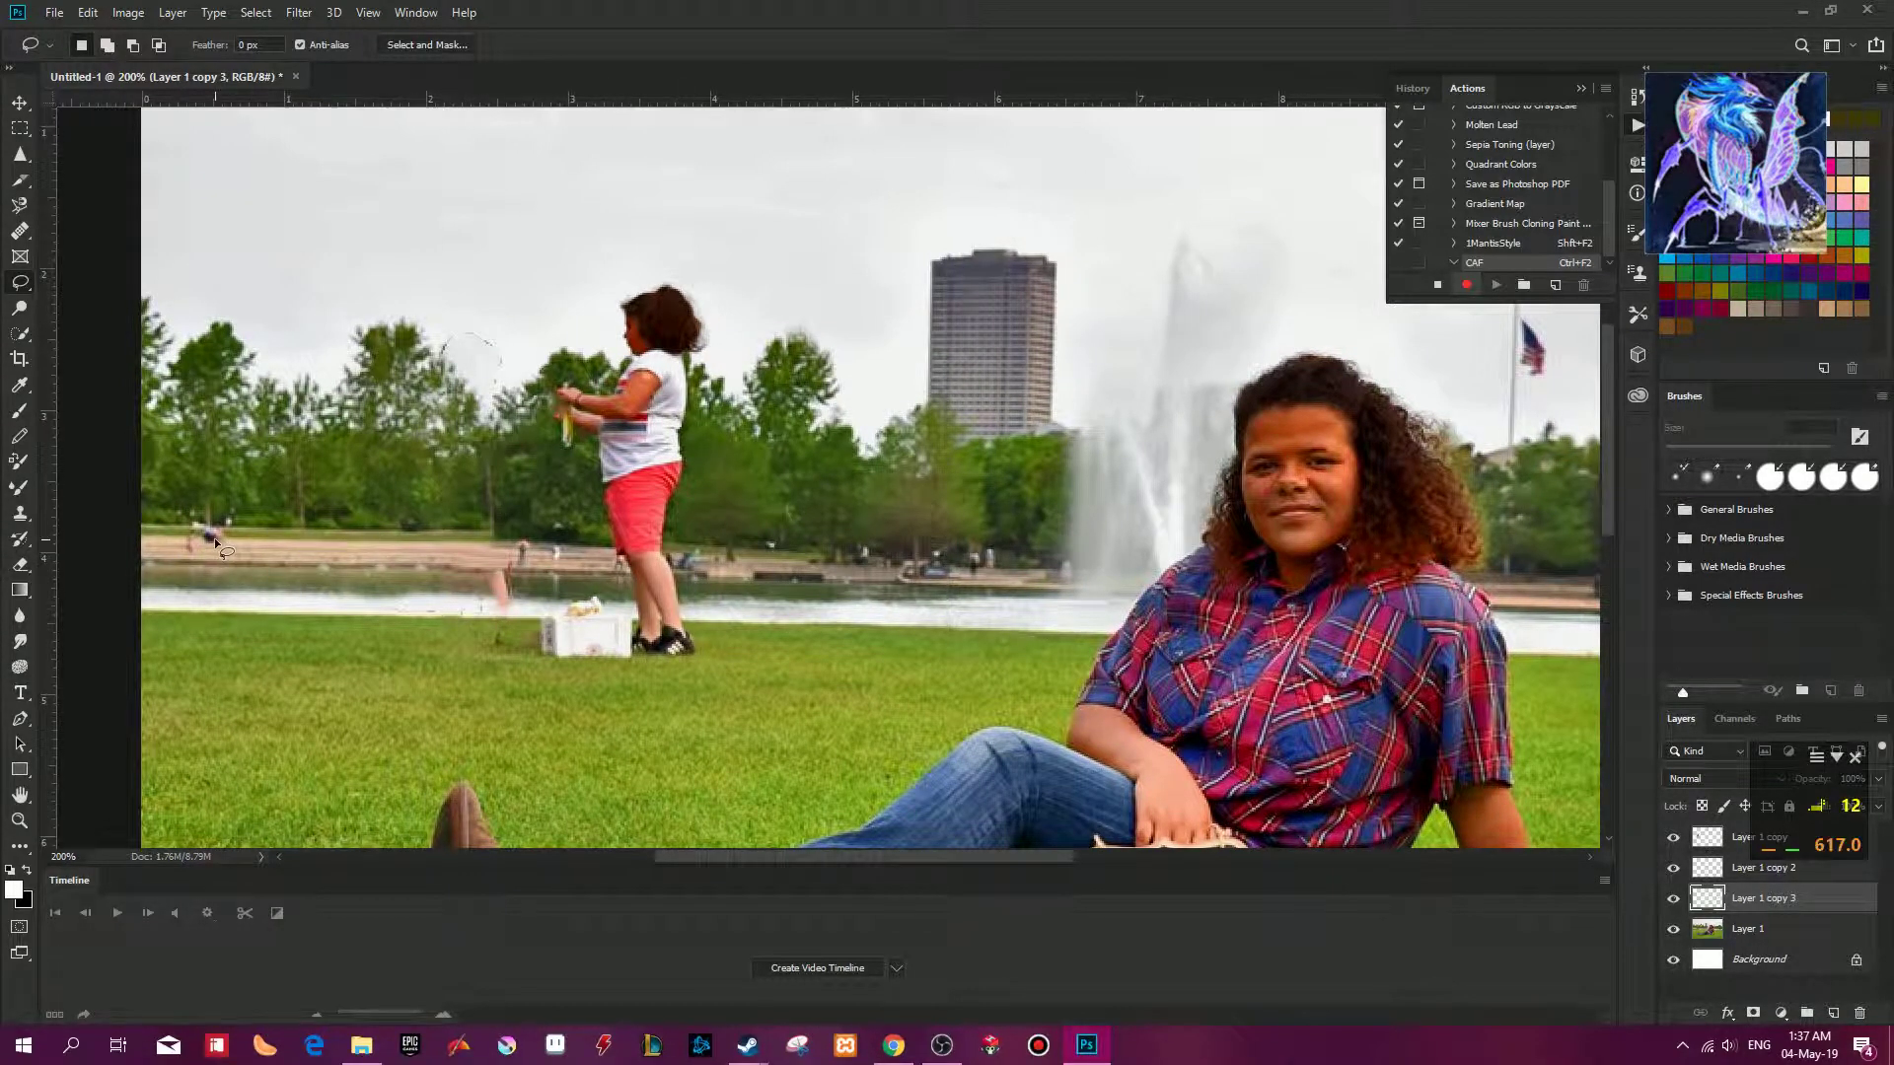
left_click(1437, 286)
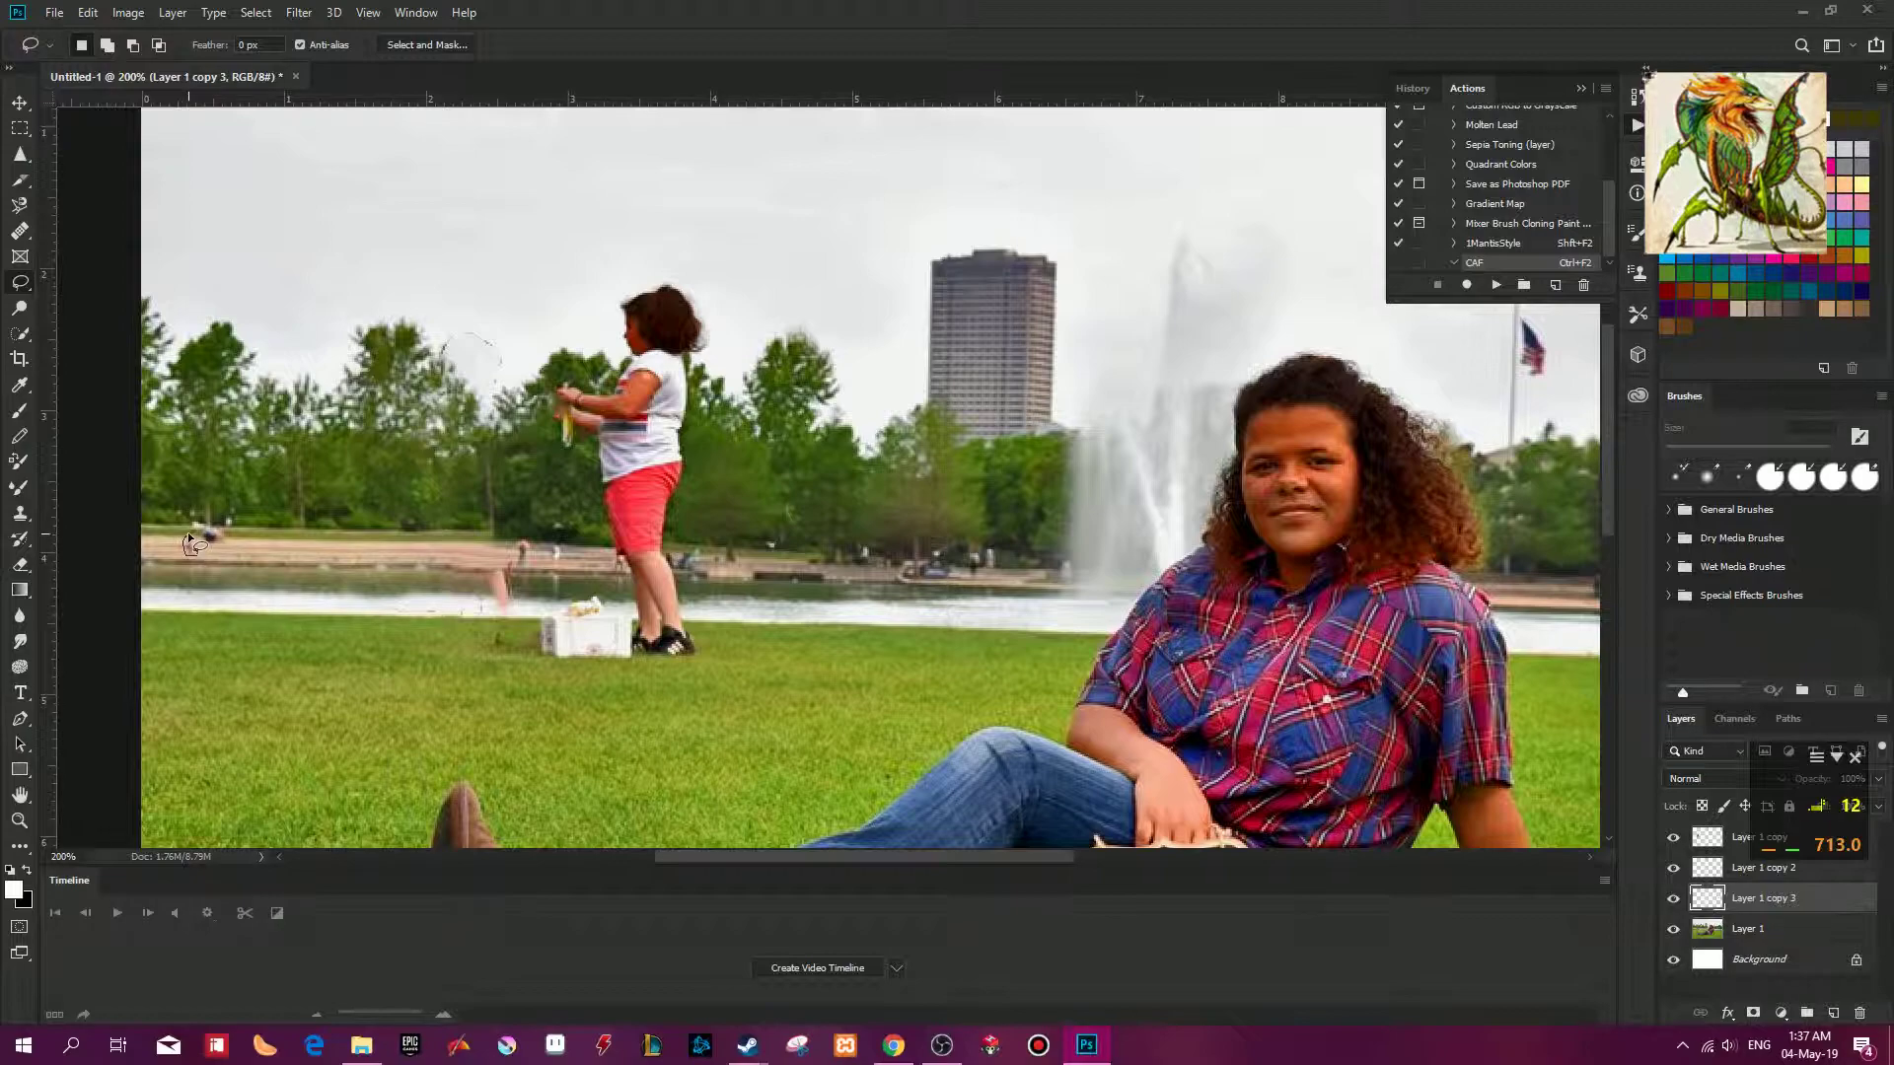
left_click_drag(227, 530, 201, 562)
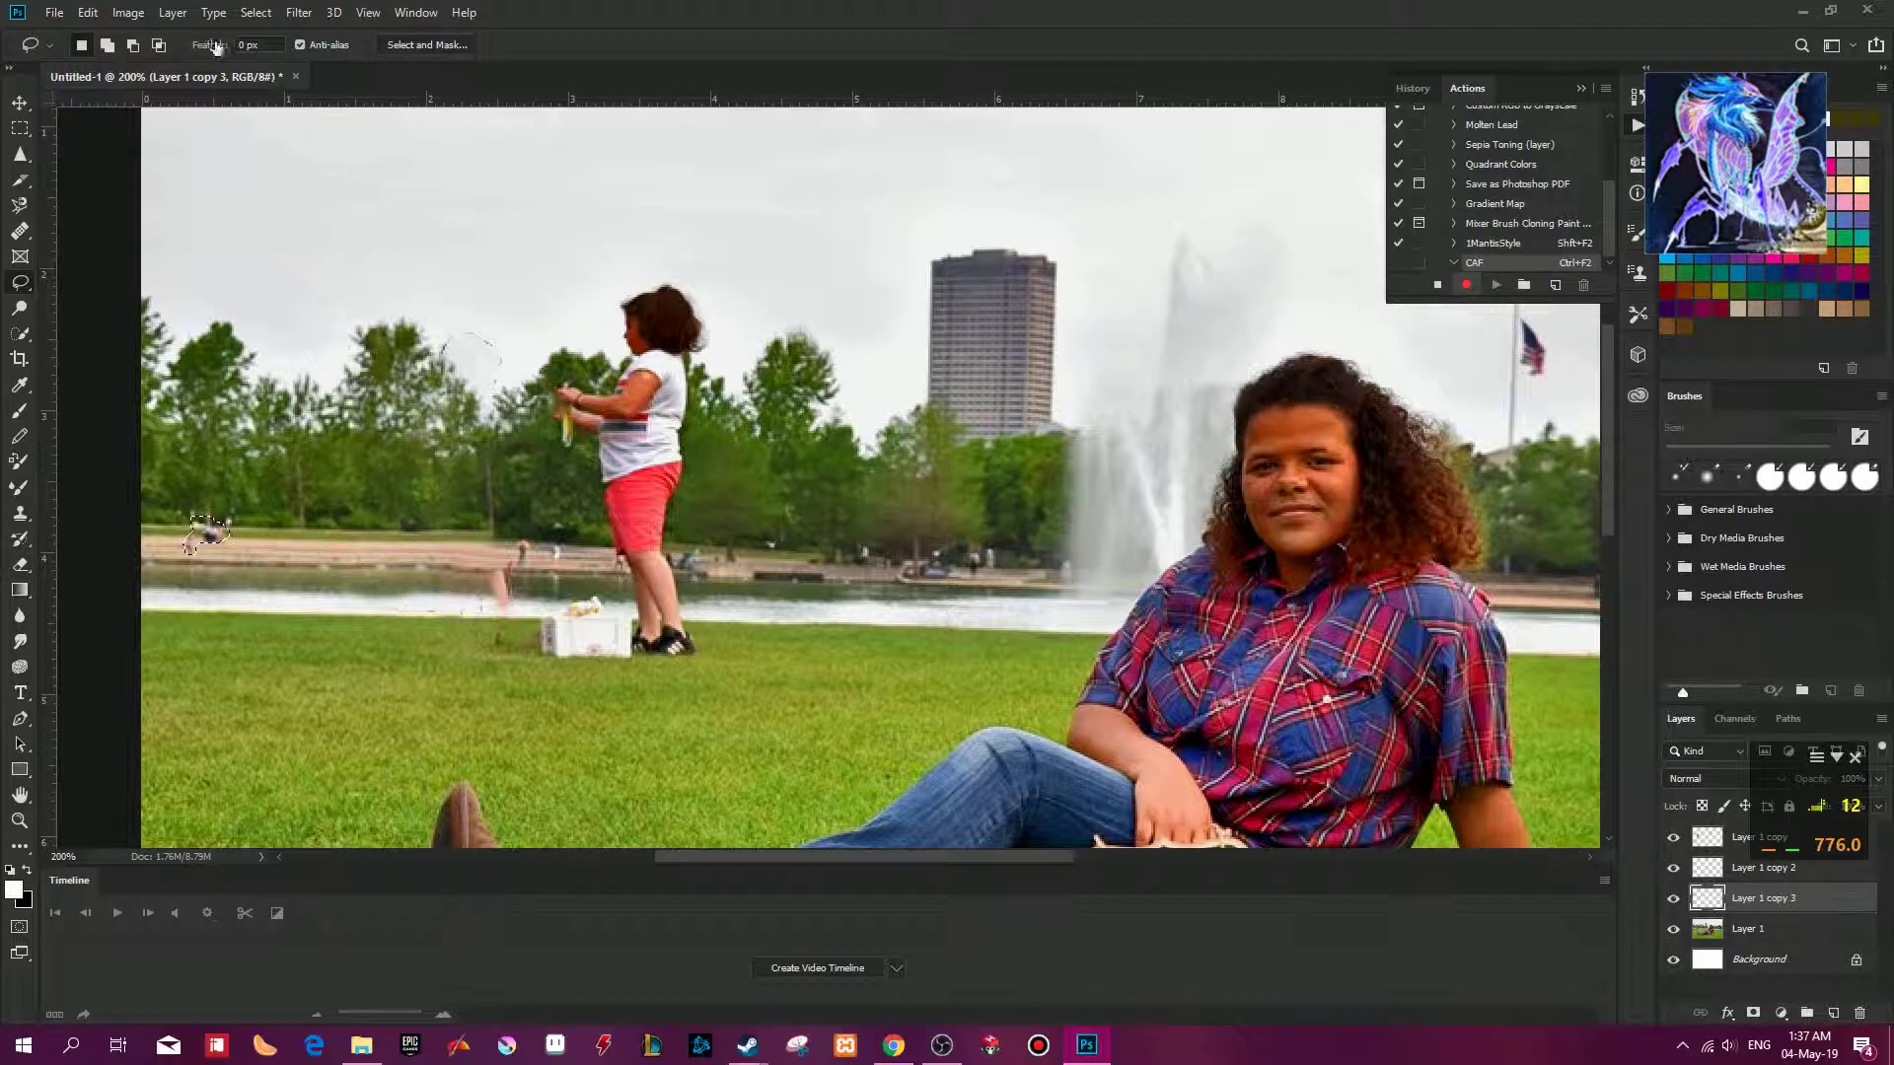
left_click(87, 14)
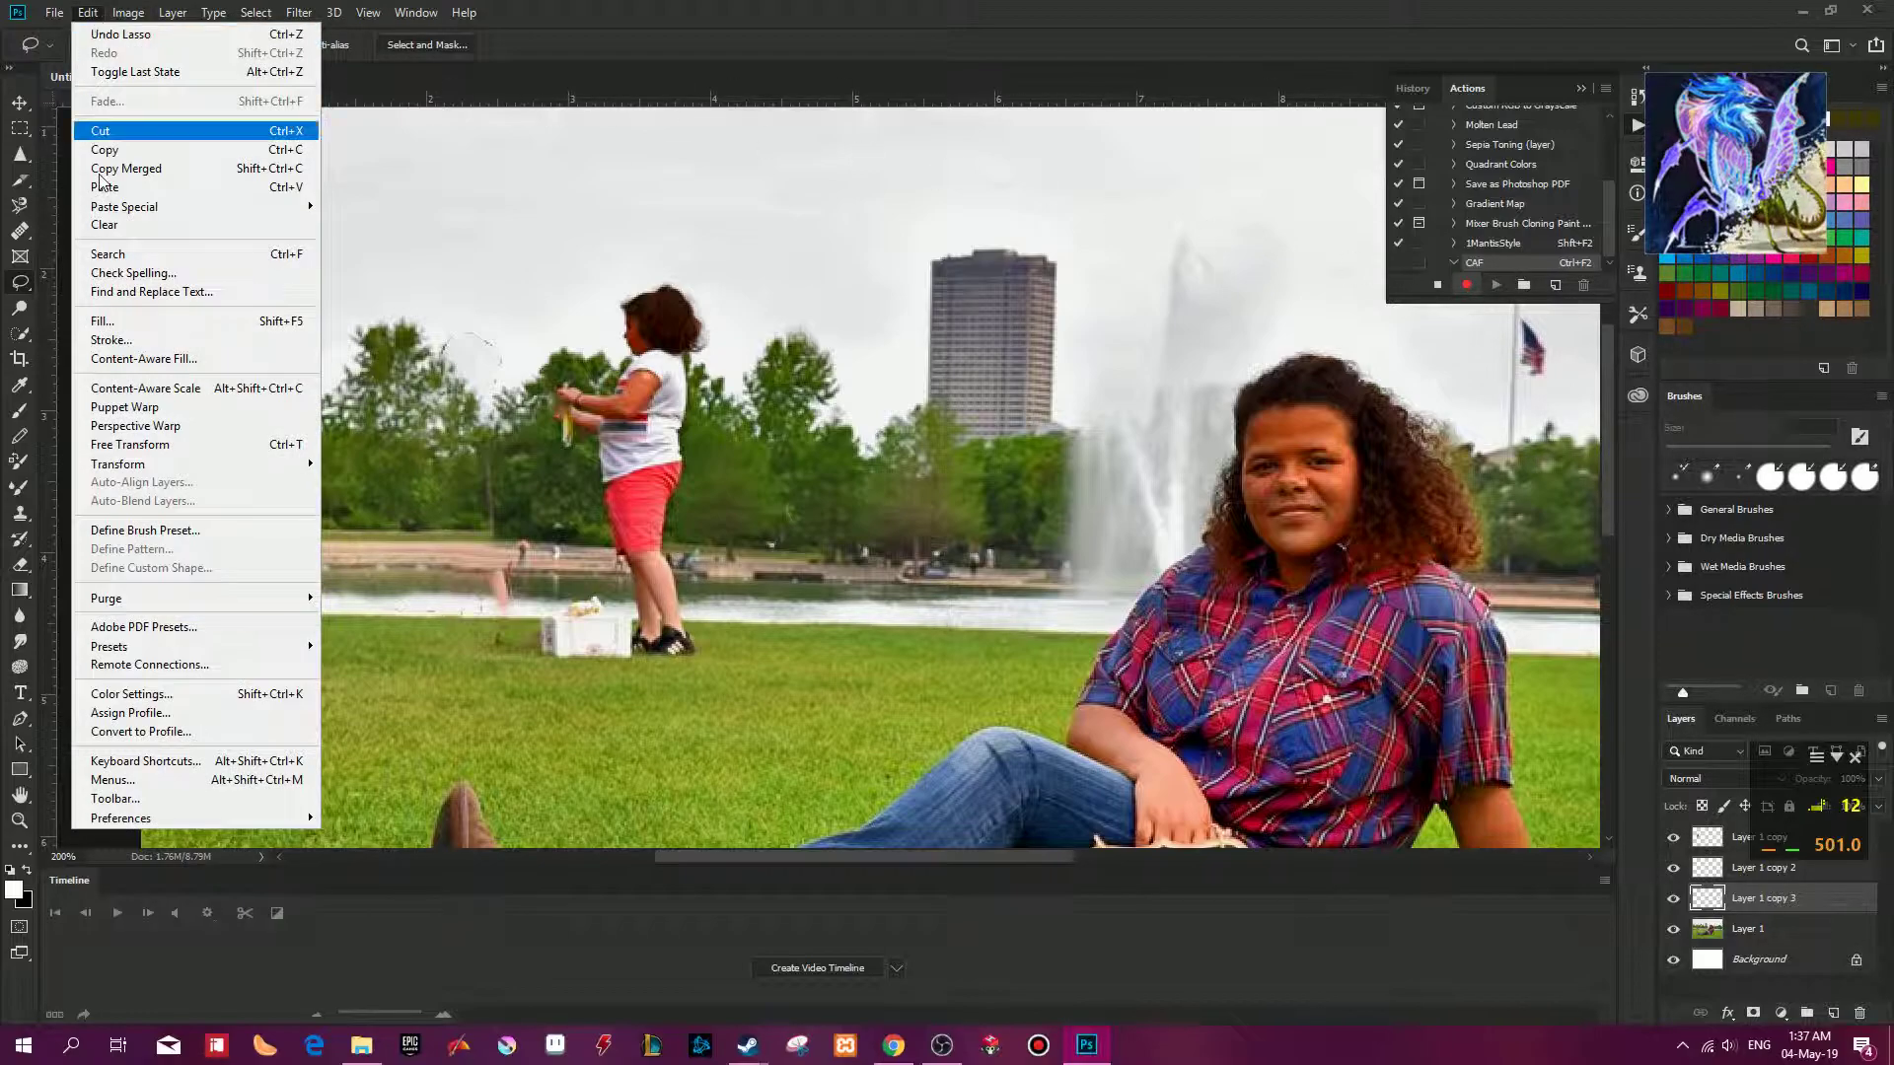
left_click(128, 356)
left_click(936, 385)
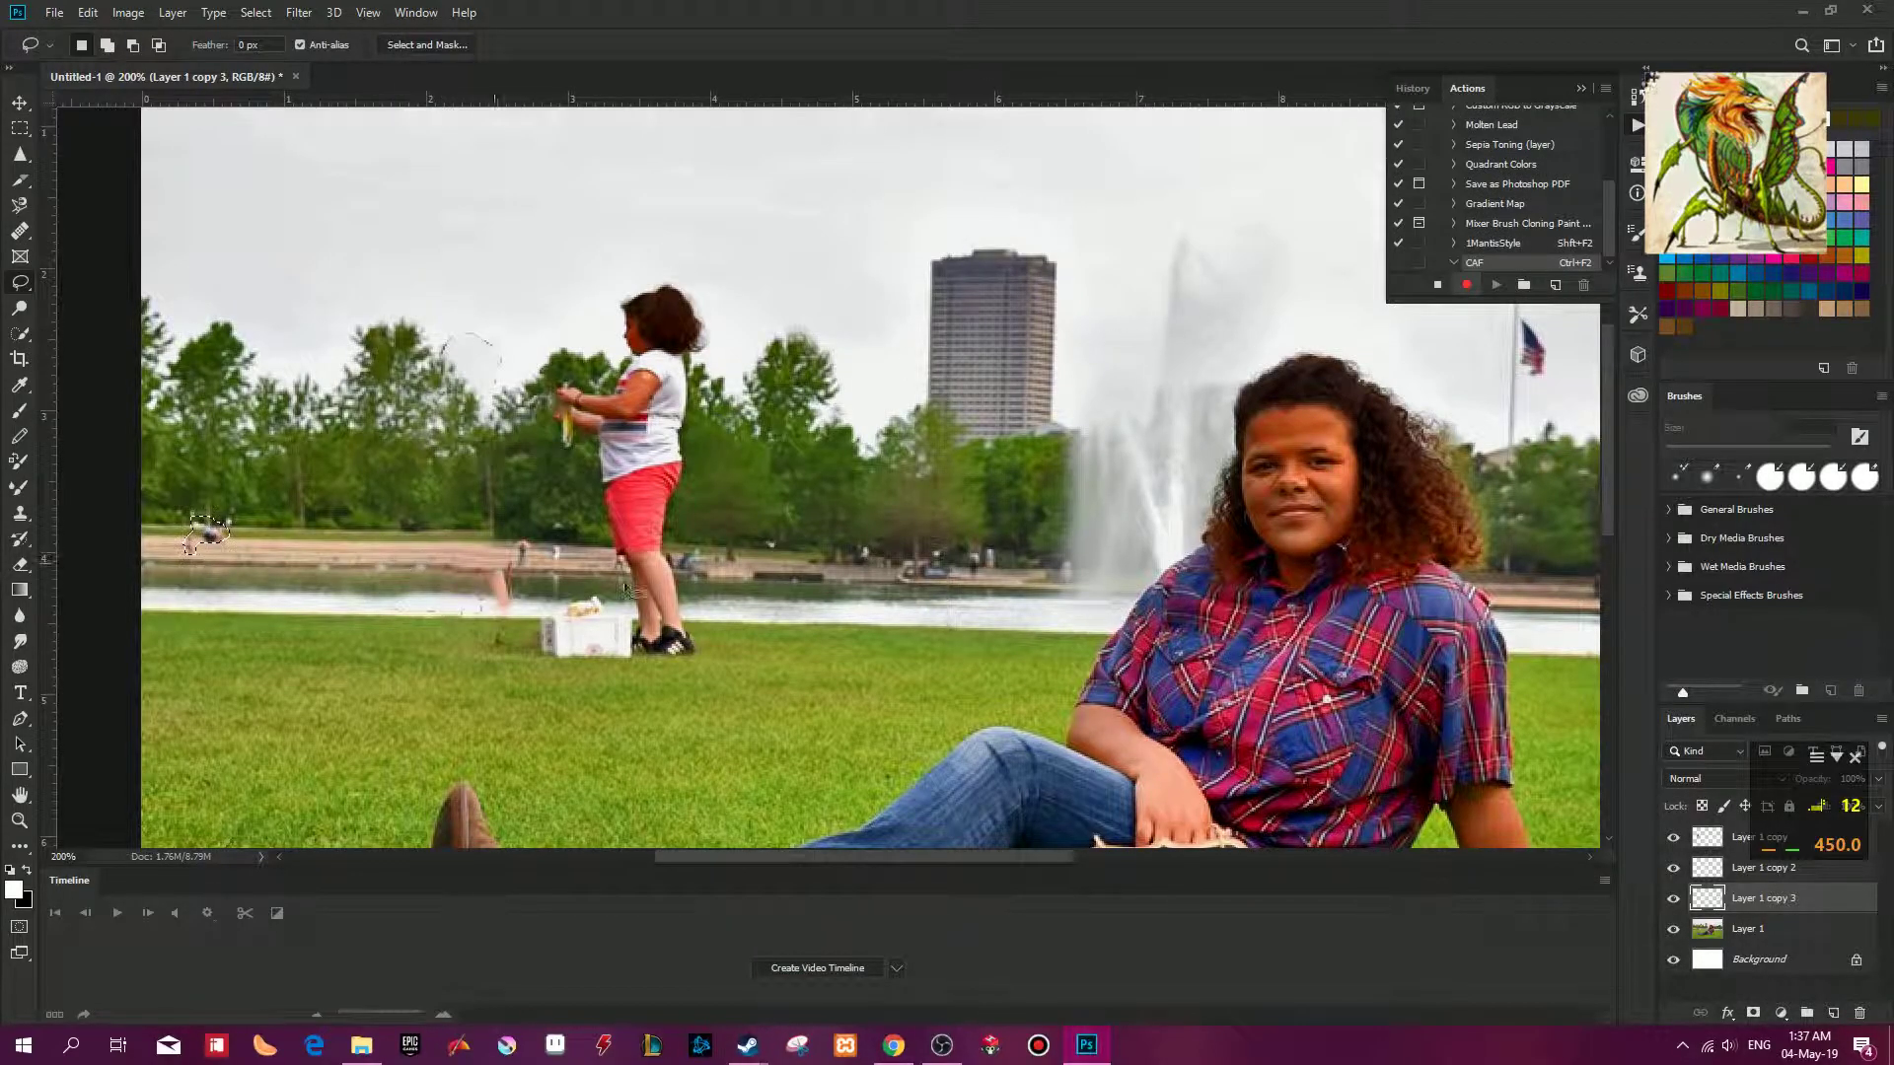
Make Layer 1 active, stop recording and delete the layer-selection command from the CAF action.
left_click(1792, 923)
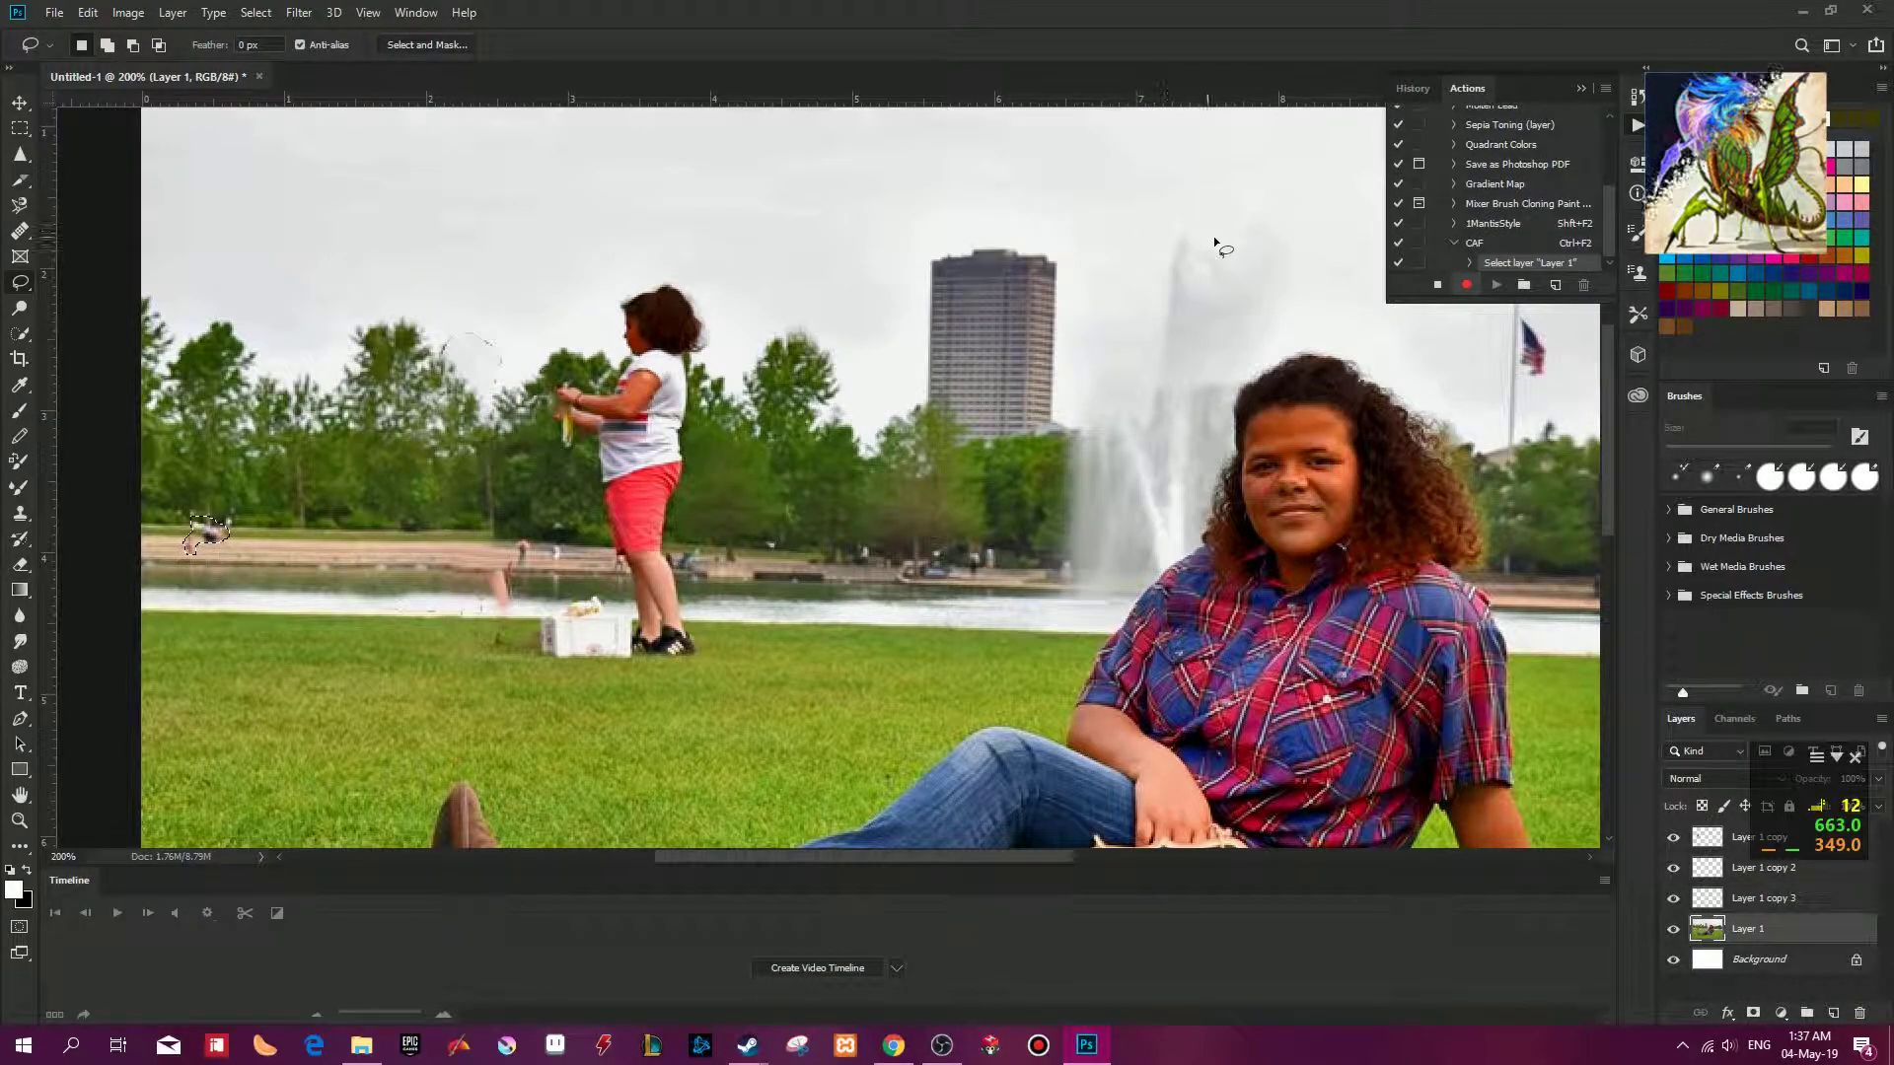
left_click(1437, 285)
left_click_drag(1568, 268, 1584, 286)
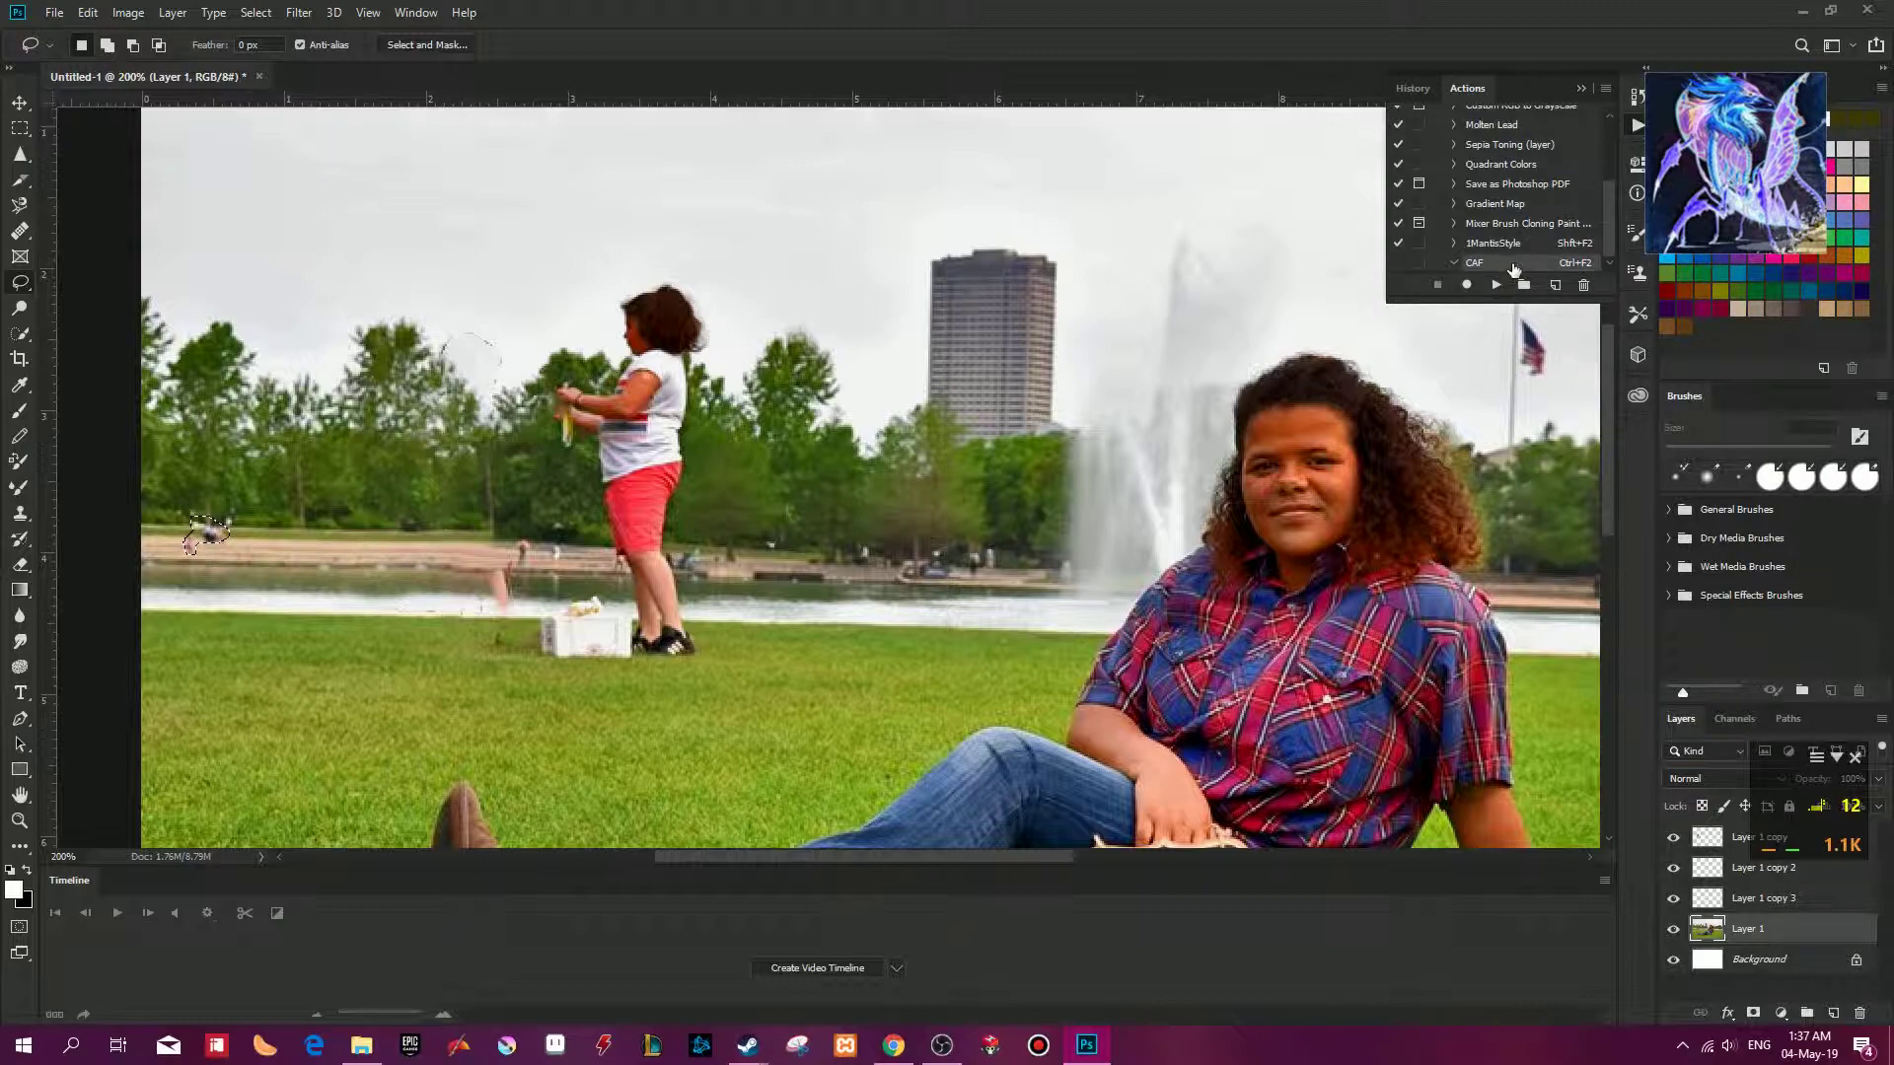
Record a Content-Aware Fill of the selected figure to a new layer in the CAF action, then stop recording and deselect.
left_click(1466, 286)
left_click(88, 12)
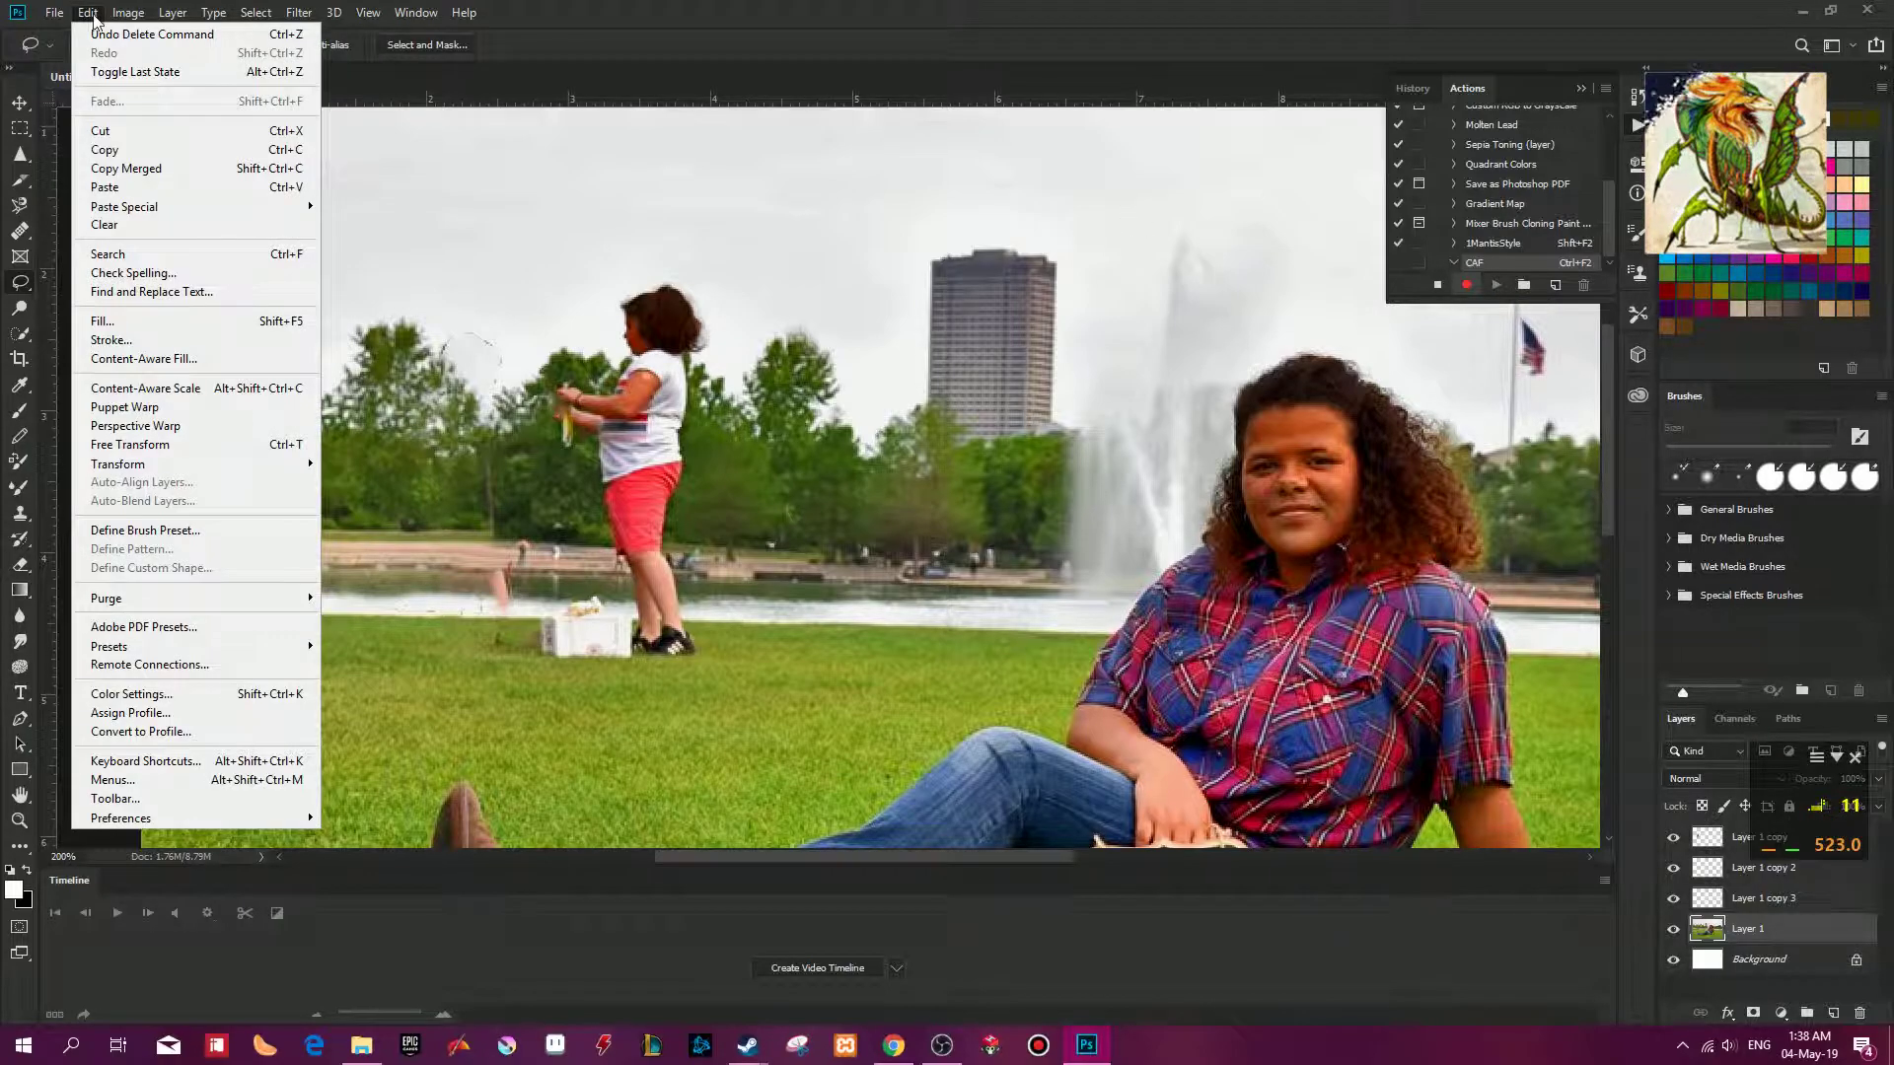
left_click(193, 358)
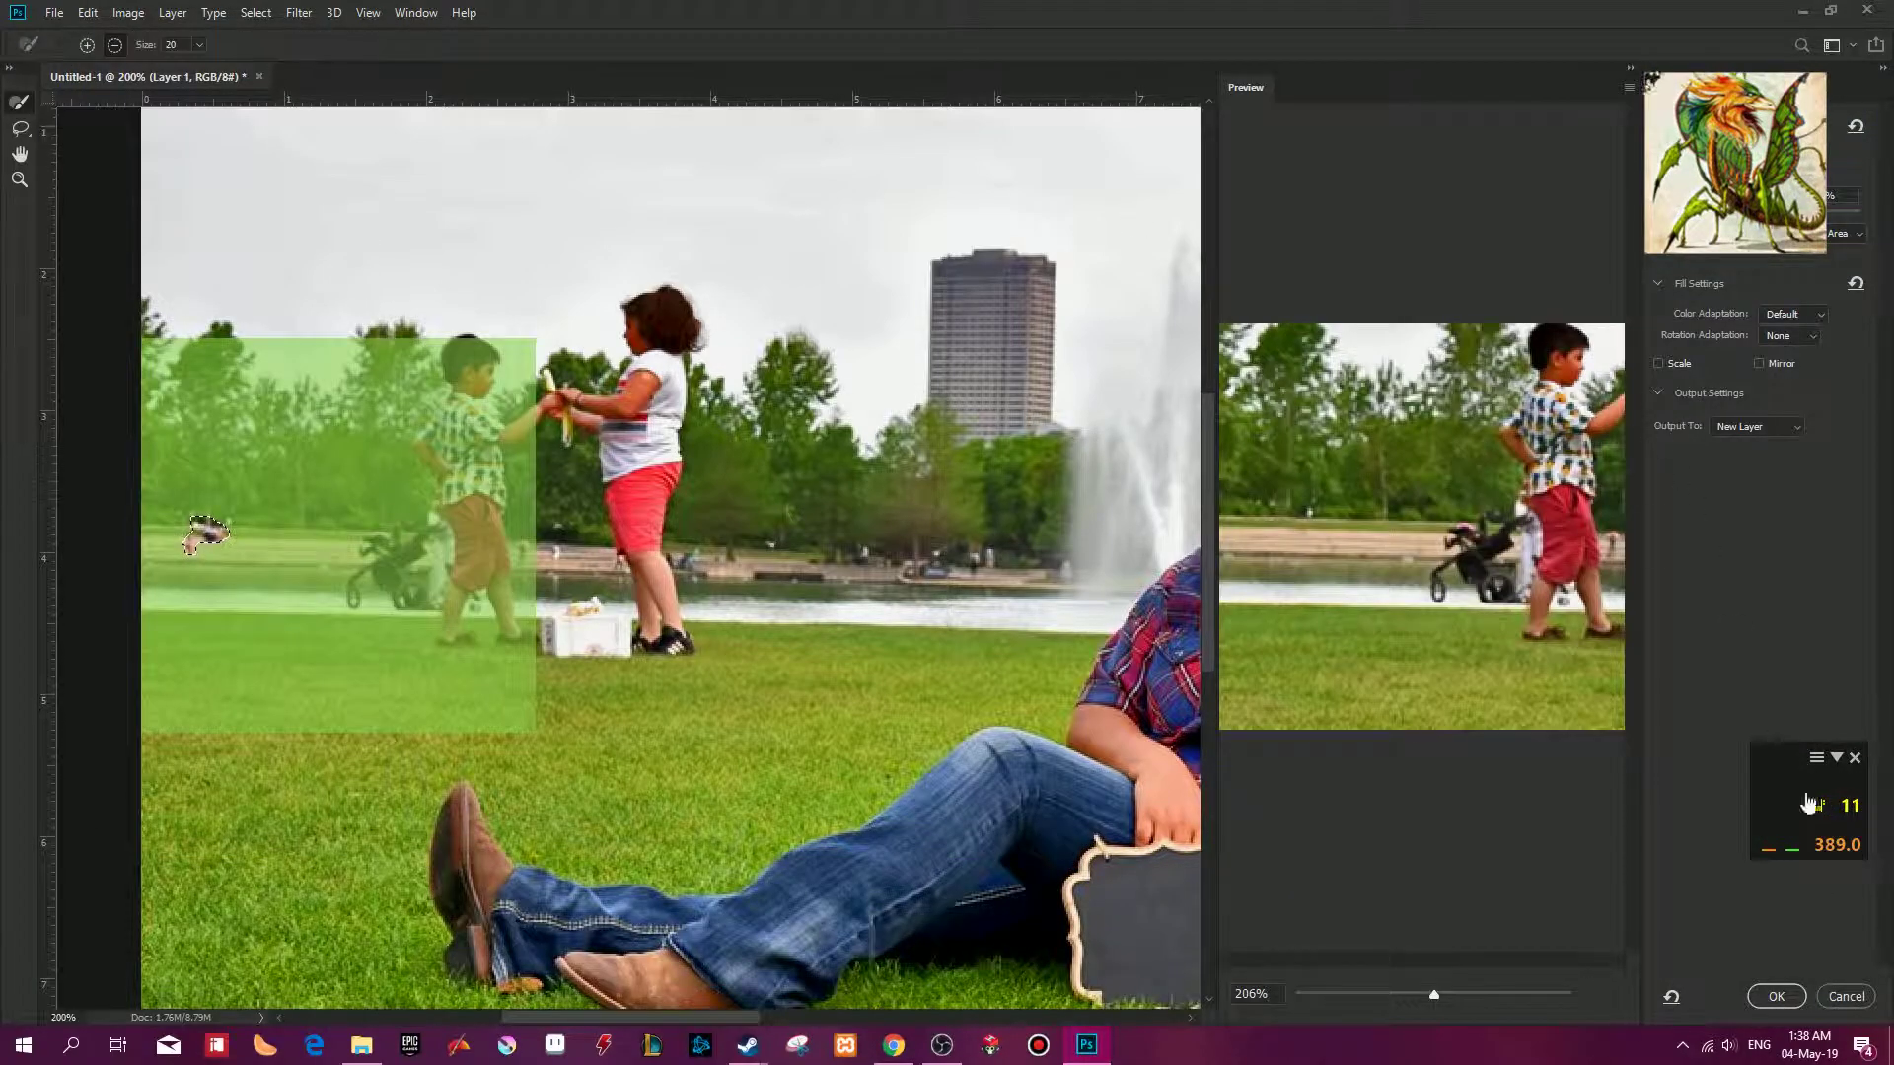
left_click(1772, 998)
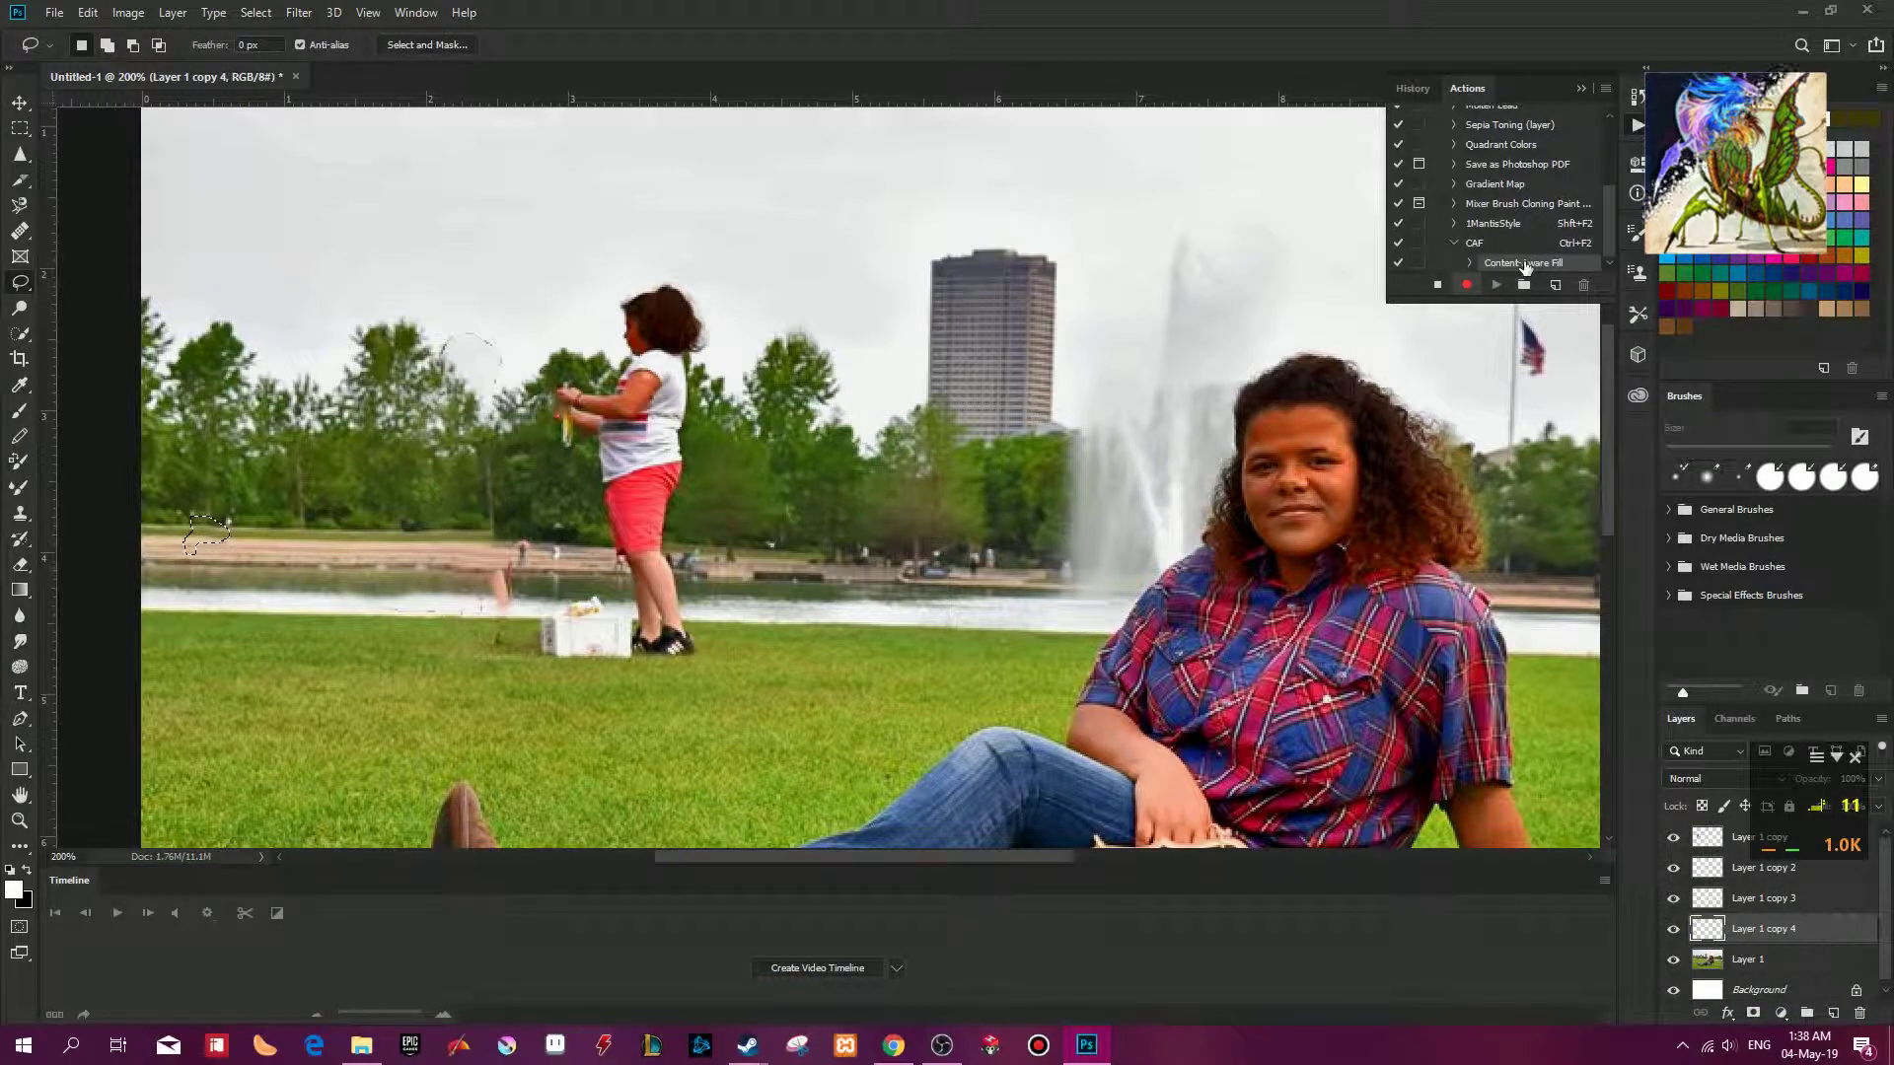
left_click(1437, 285)
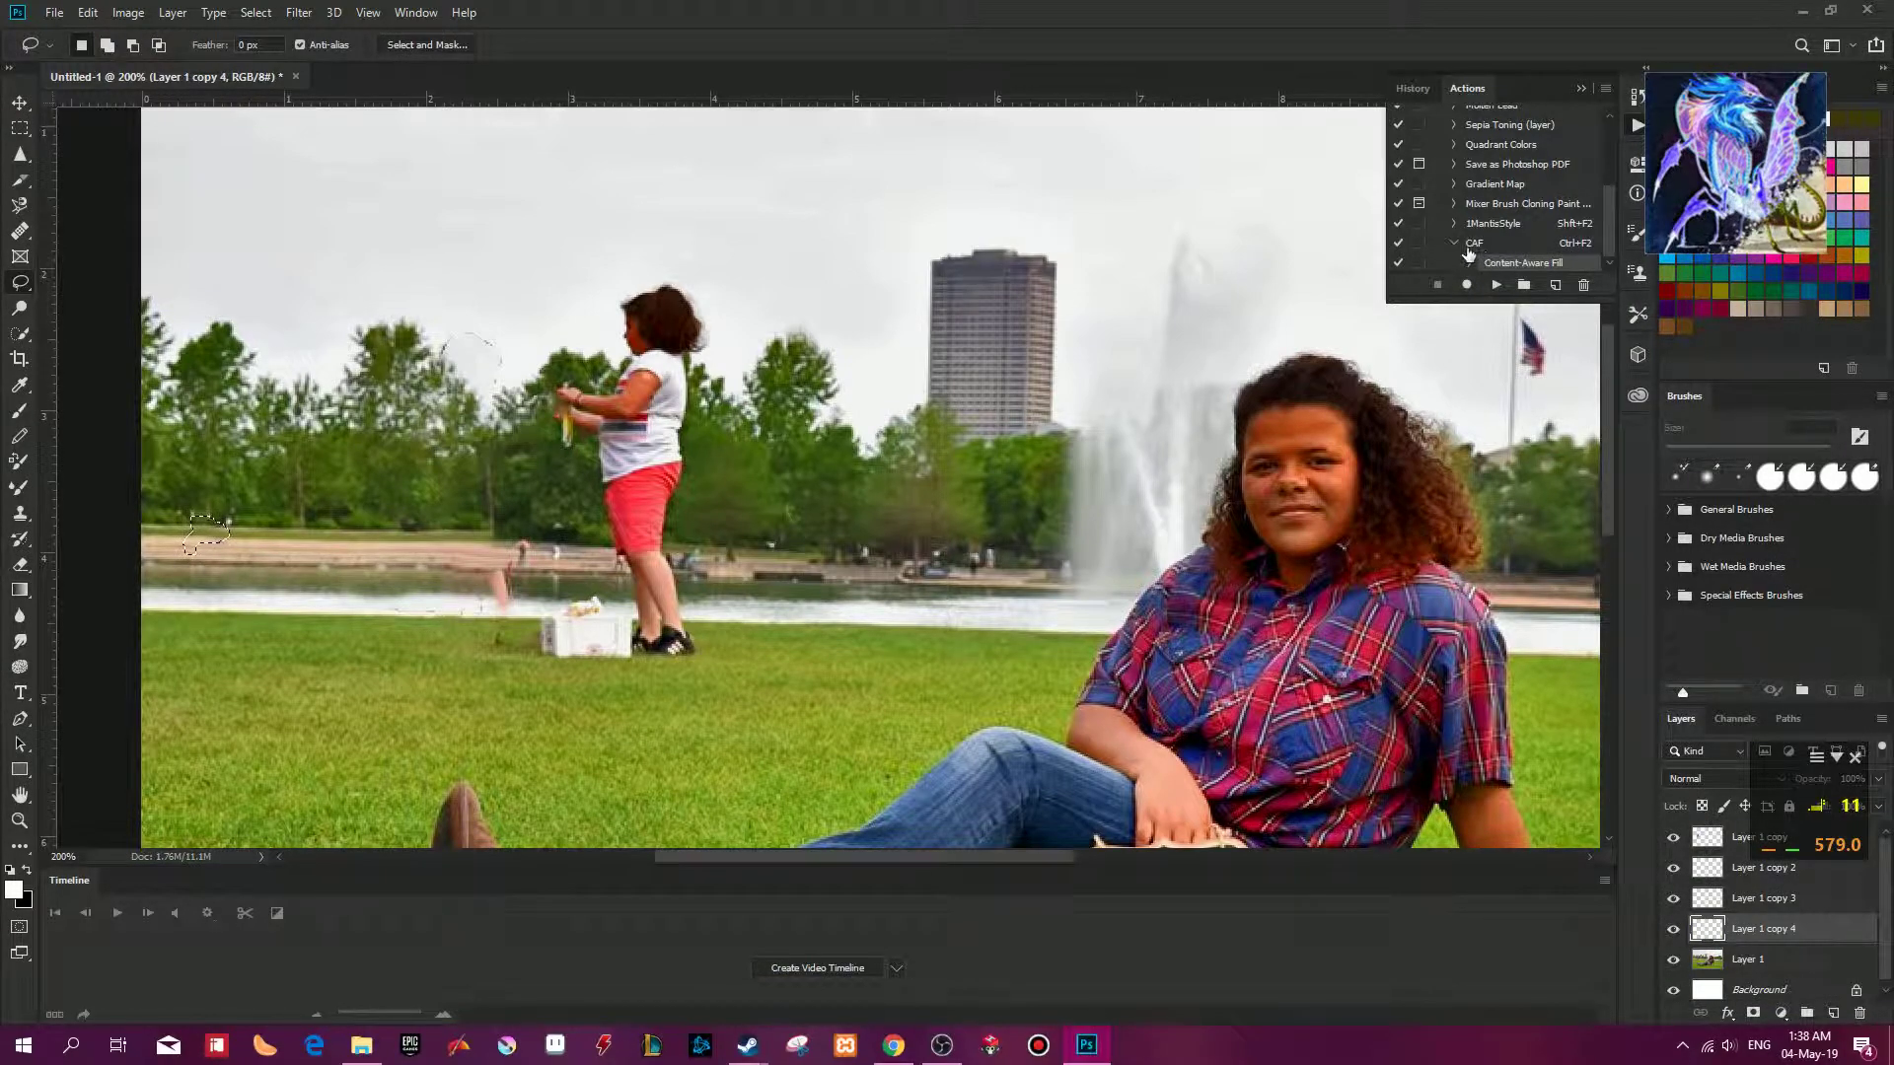
left_click(1454, 243)
key("ctrl+d")
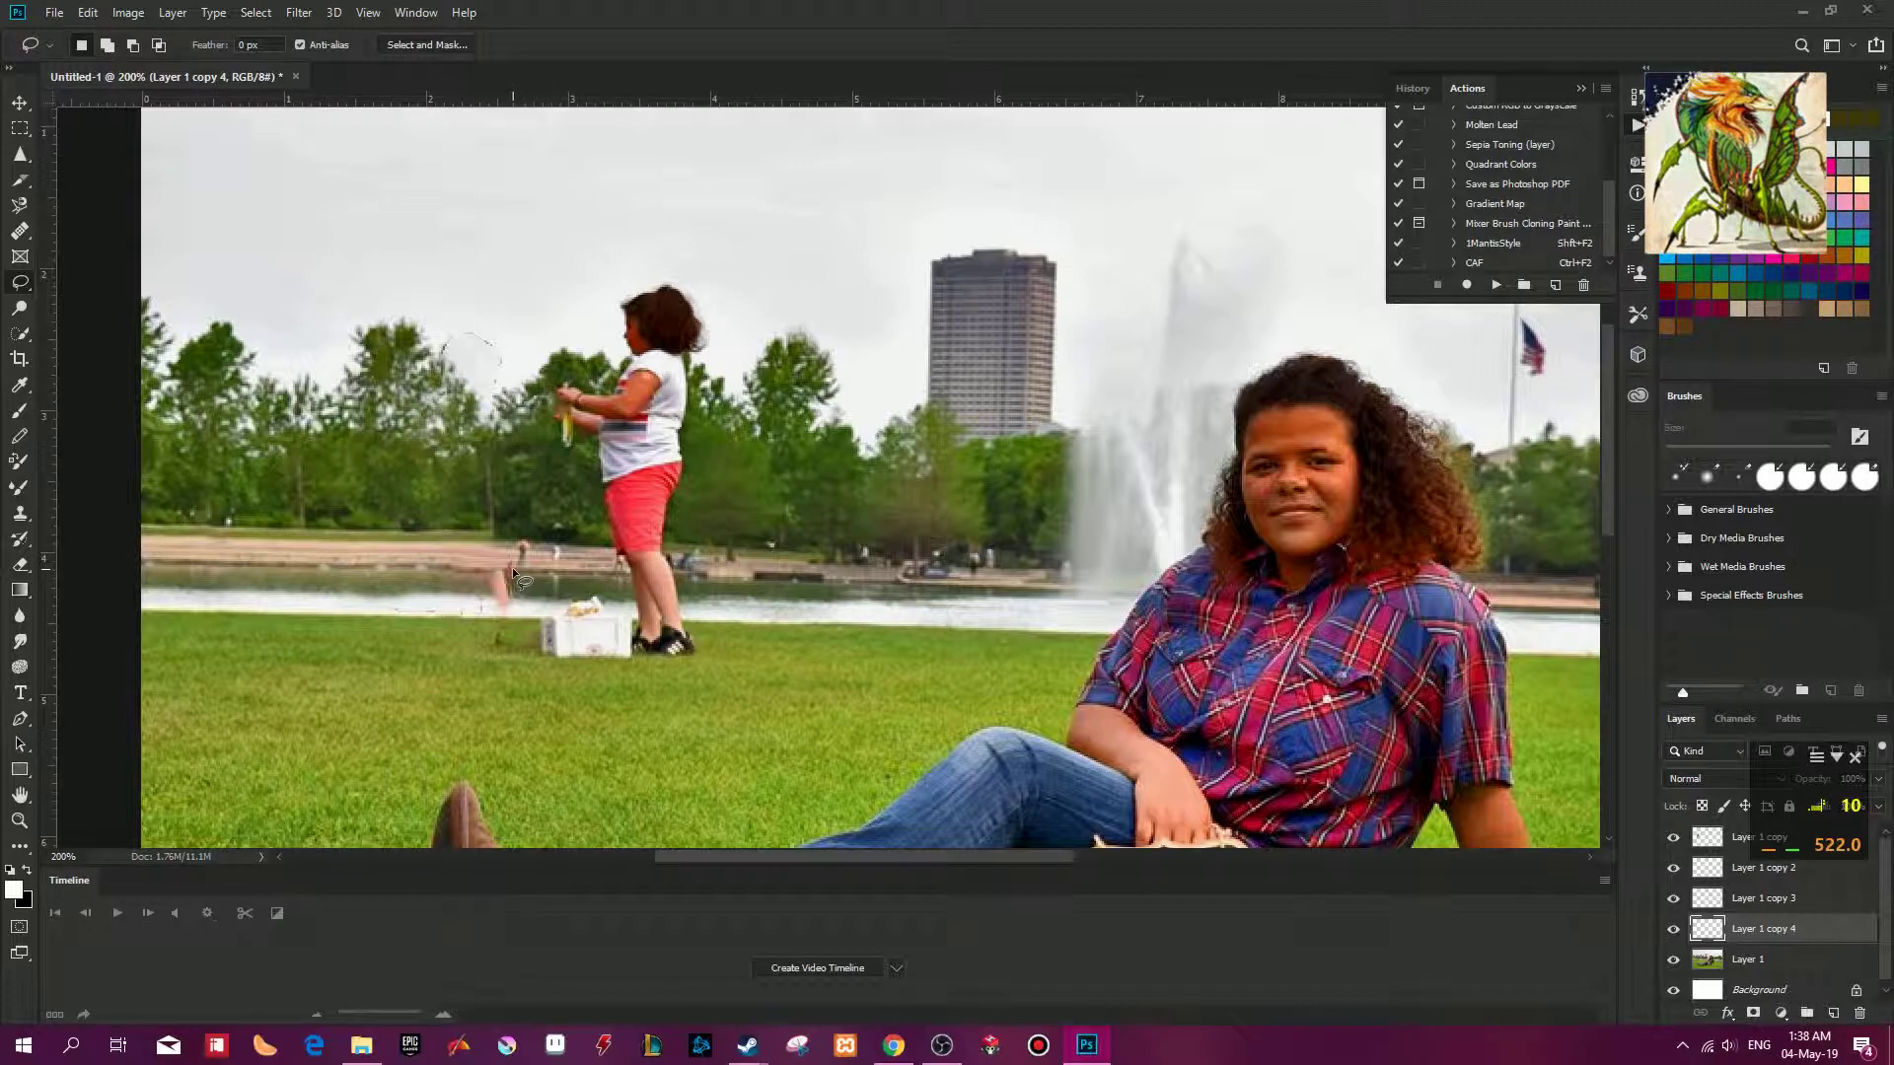
Lasso the pink remnant in the water beside the white box, run the CAF action on it from Layer 1, and deselect.
mouse_move(511, 565)
left_mouse_down()
mouse_move(490, 615)
mouse_move(513, 570)
left_mouse_up()
left_click(1743, 960)
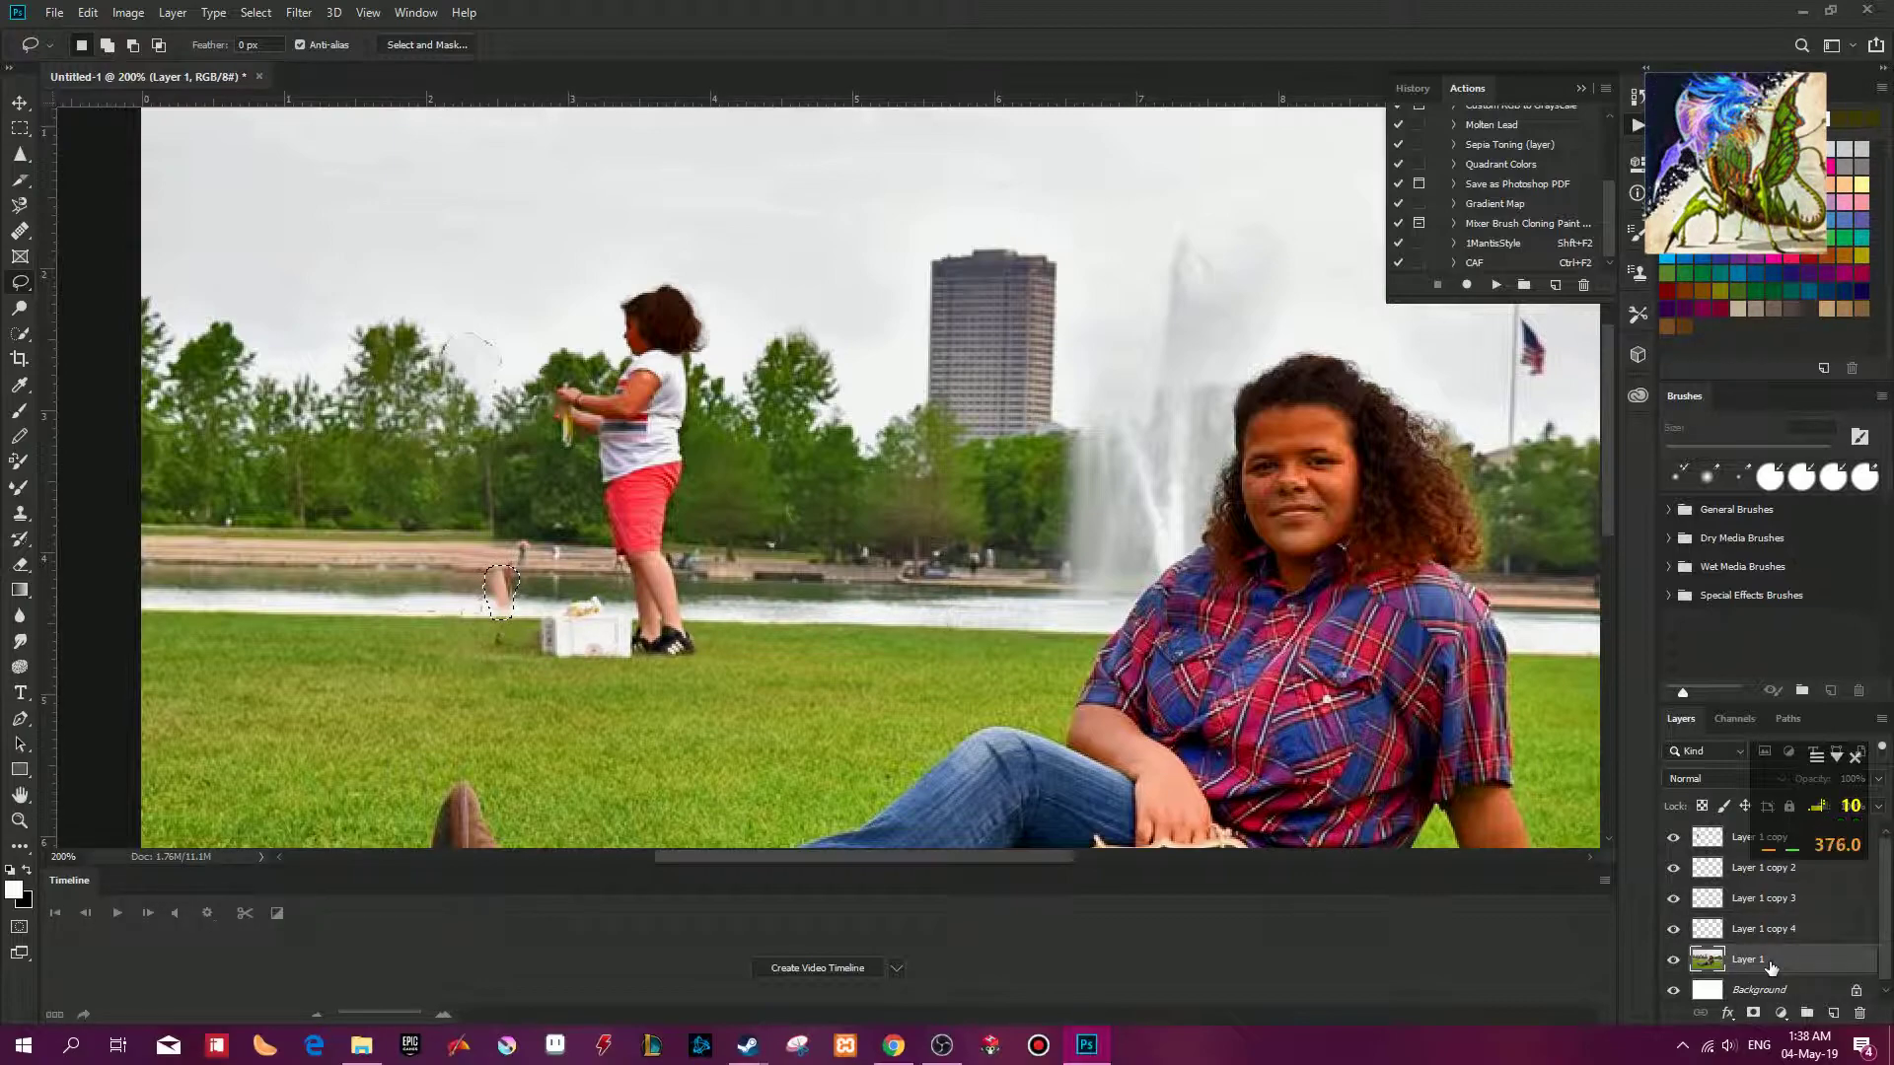
key("ctrl+F2")
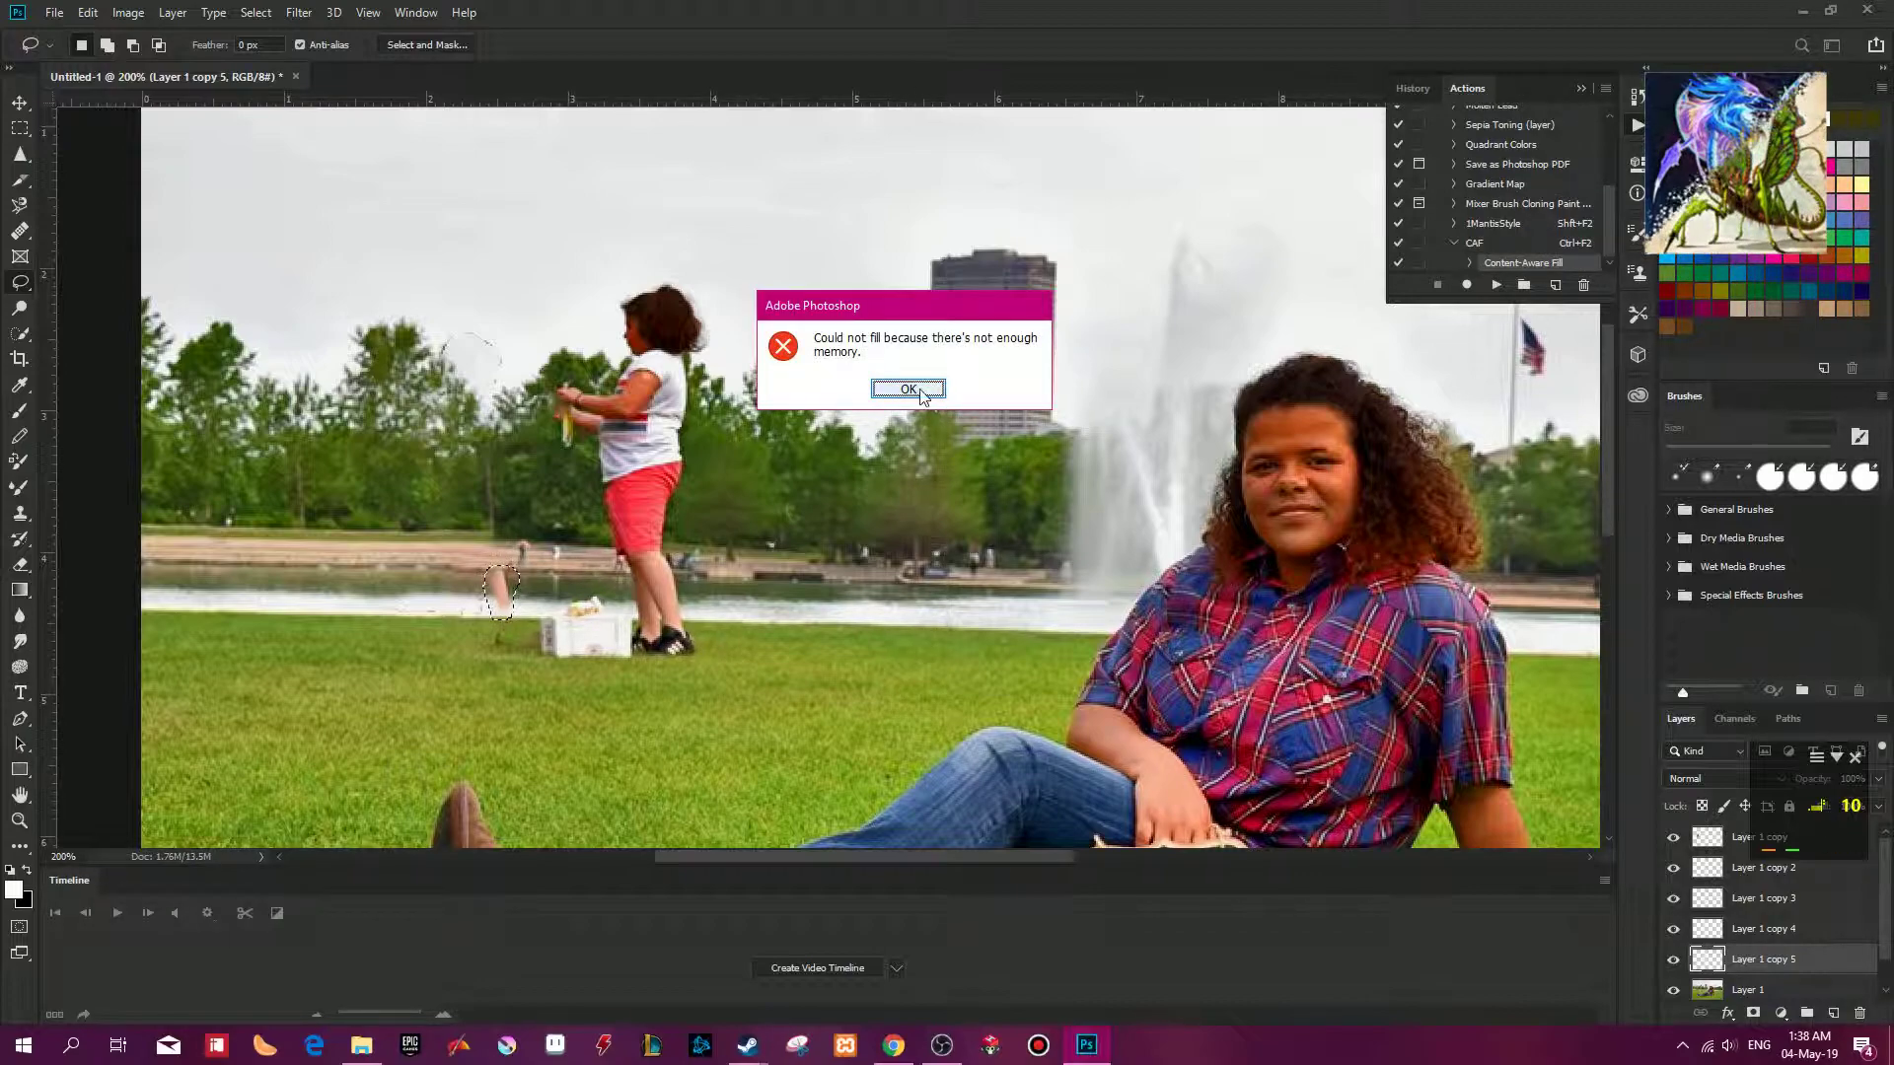
left_click(930, 399)
left_click(1805, 998)
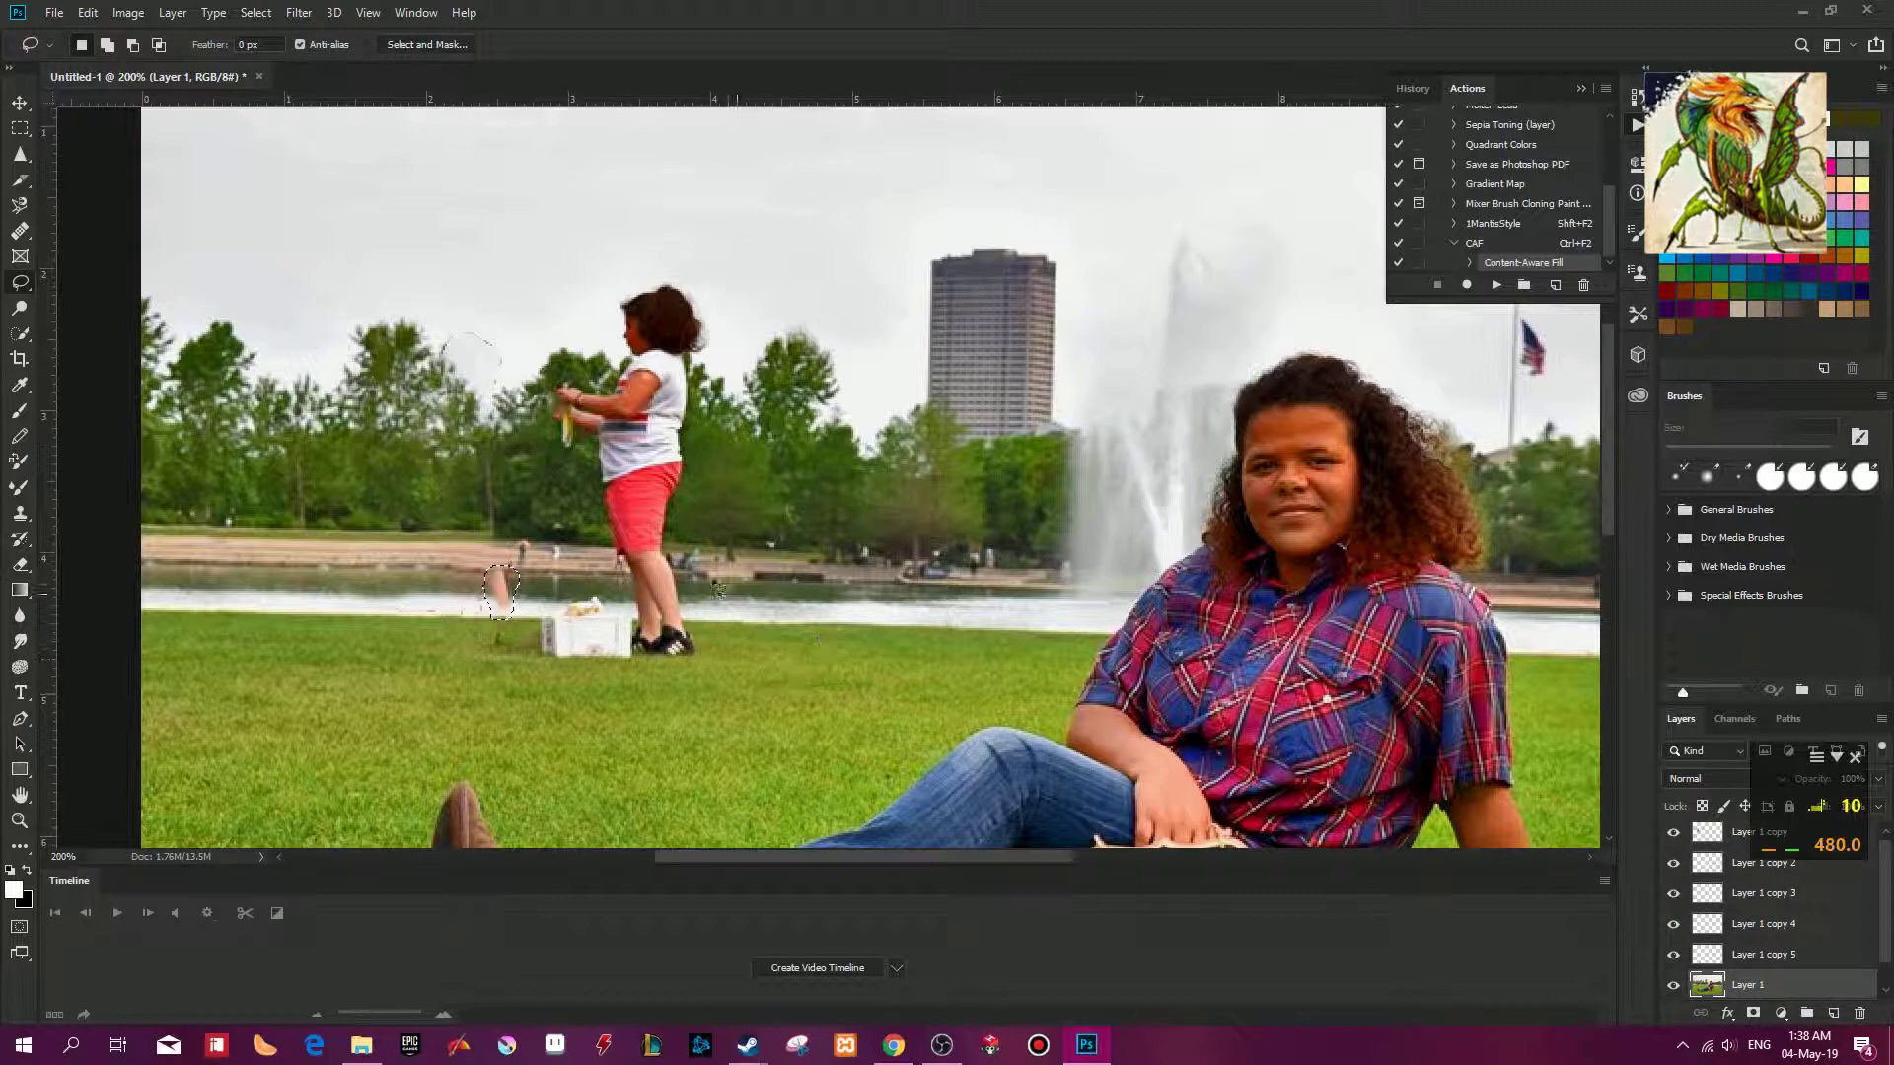
key("ctrl+d")
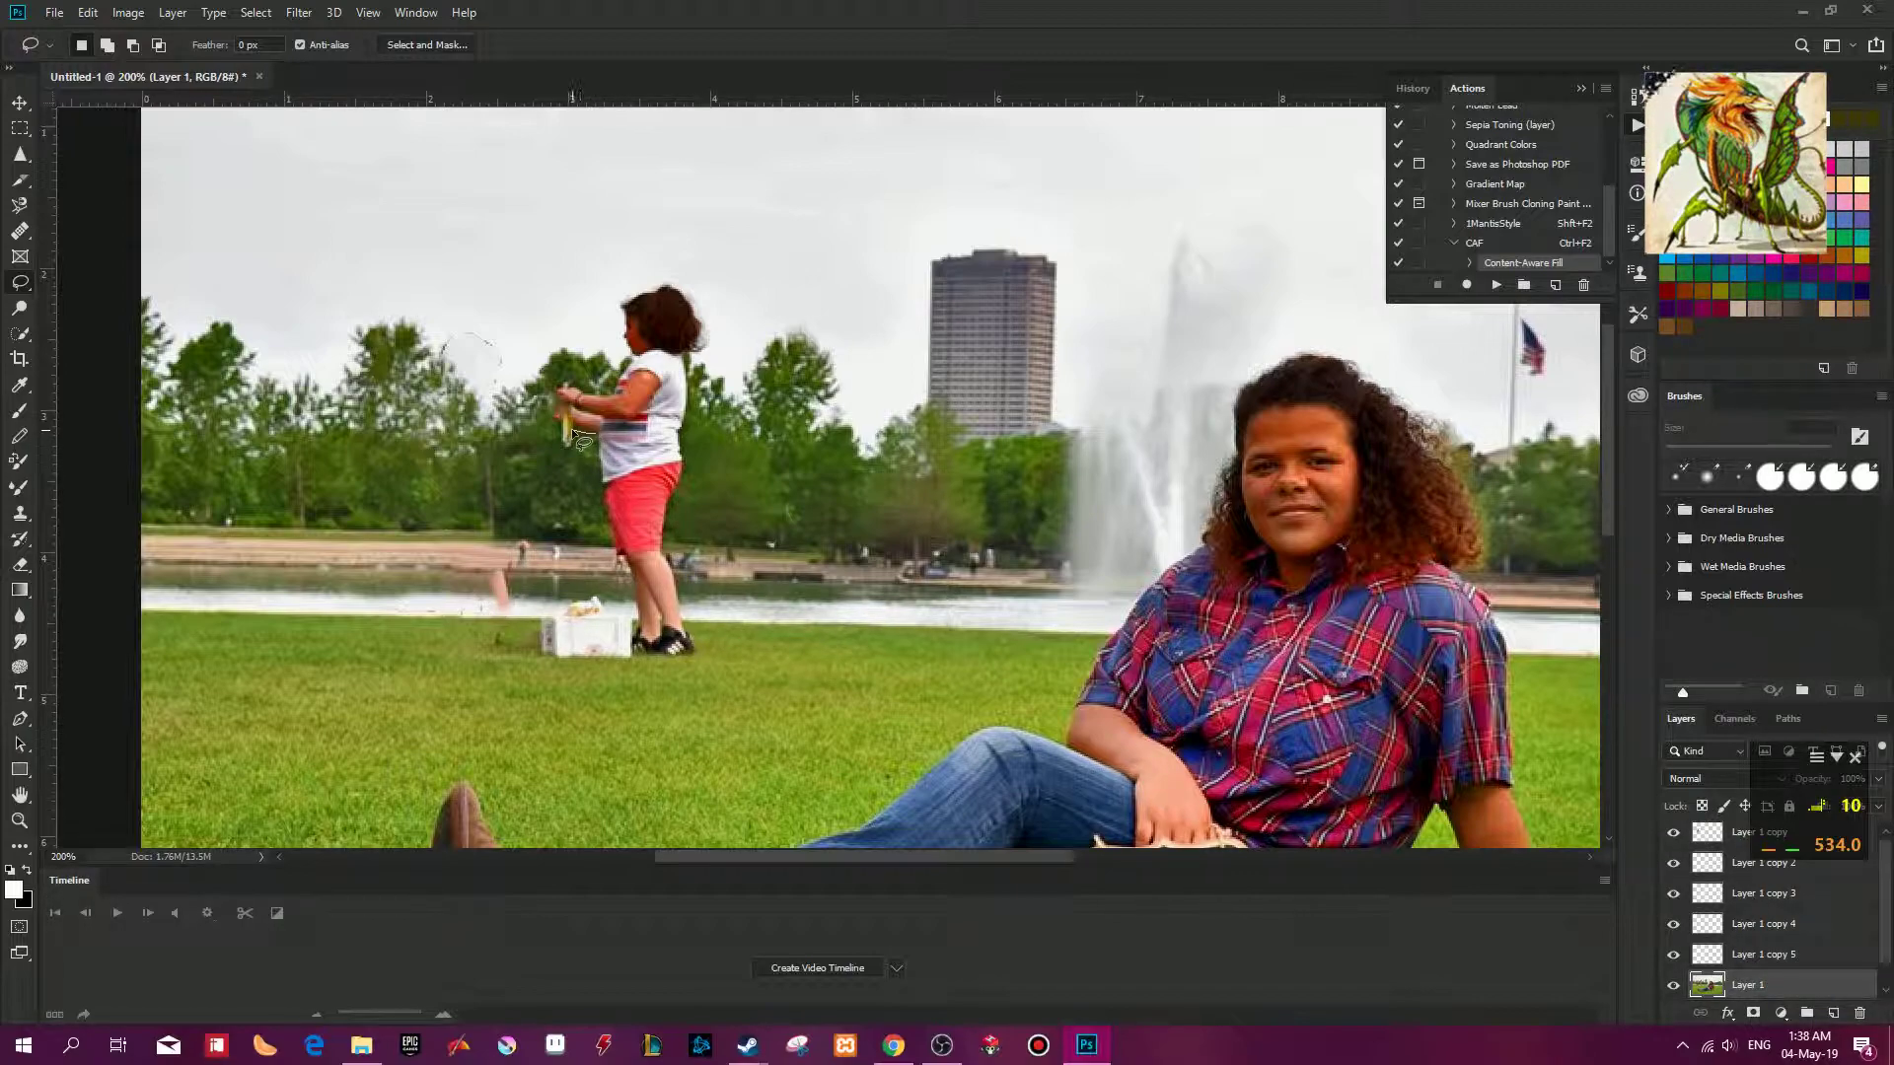
Lasso the outline of the standing child in red shorts and run the CAF action on the selection from Layer 1.
mouse_move(561, 431)
left_mouse_down()
mouse_move(560, 384)
mouse_move(617, 385)
mouse_move(629, 298)
left_mouse_up()
left_click_drag(708, 345, 684, 435)
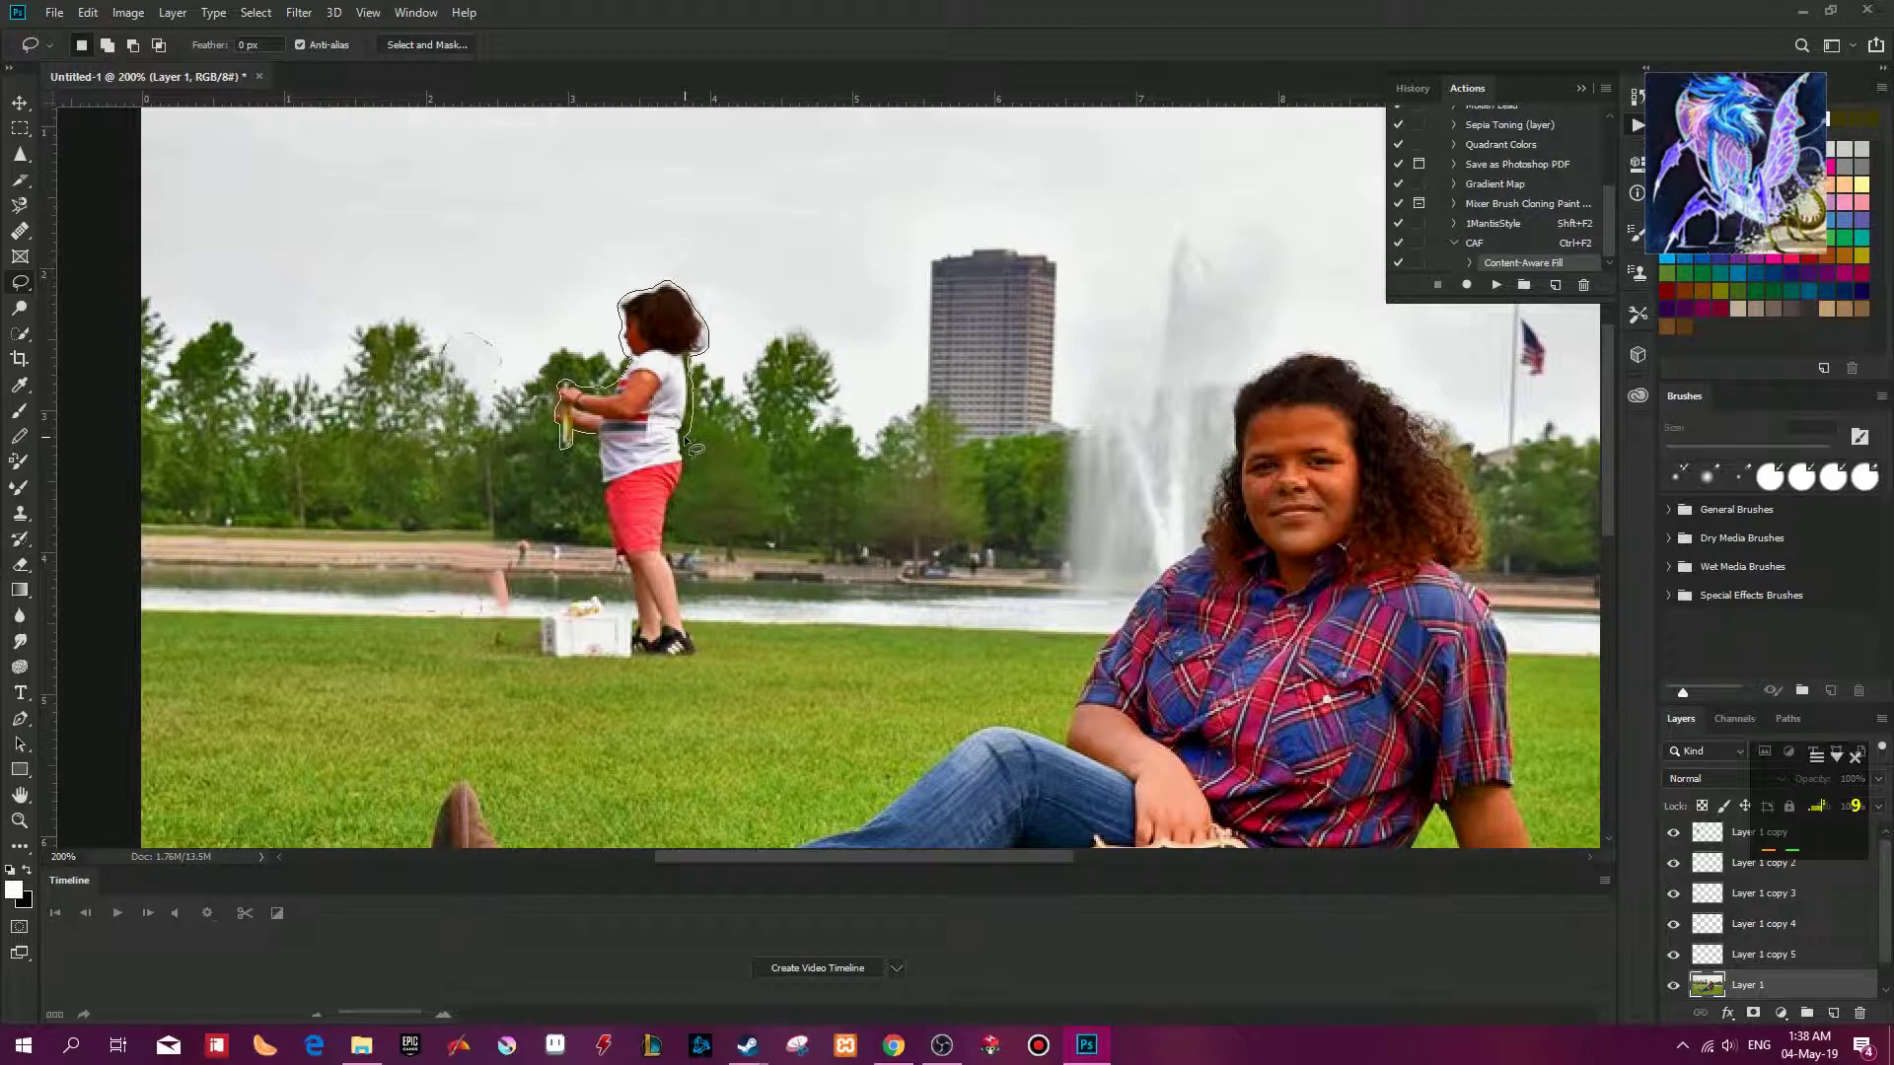
left_click_drag(681, 533, 684, 607)
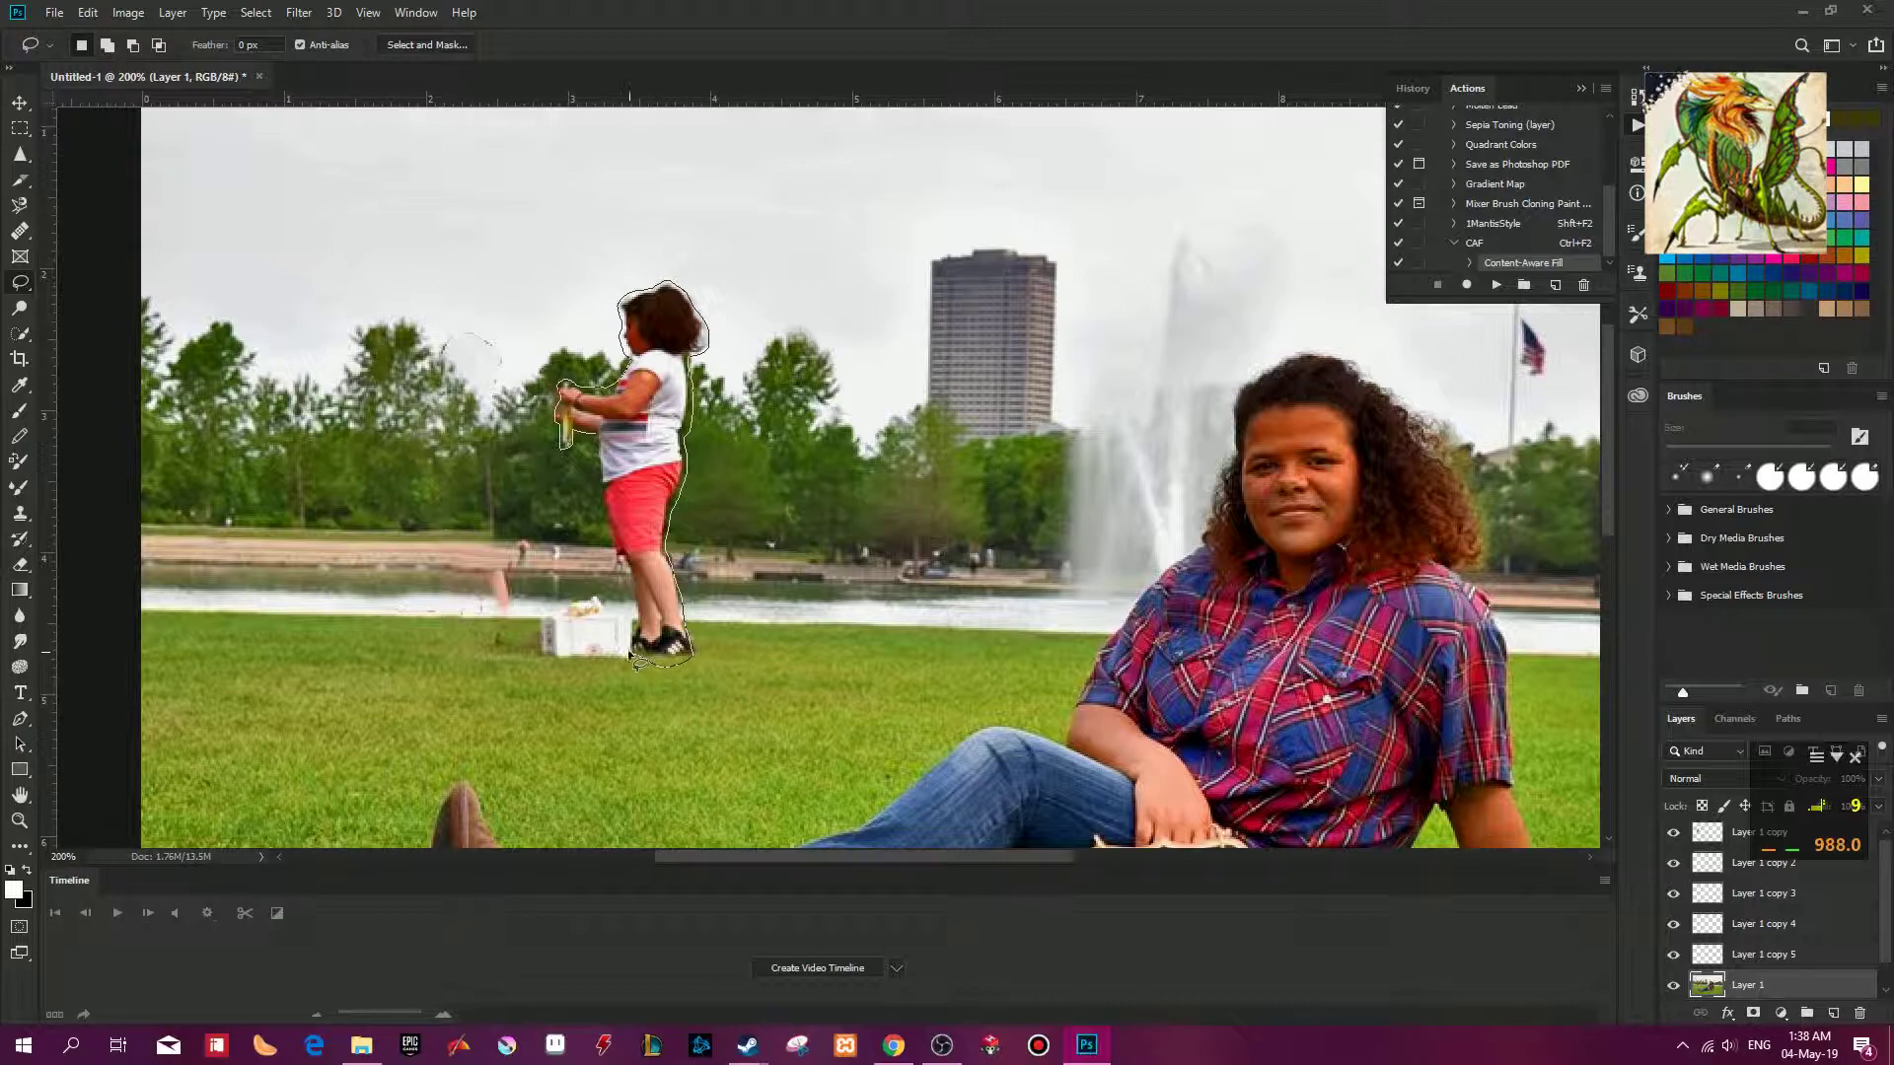
left_click_drag(638, 624, 604, 442)
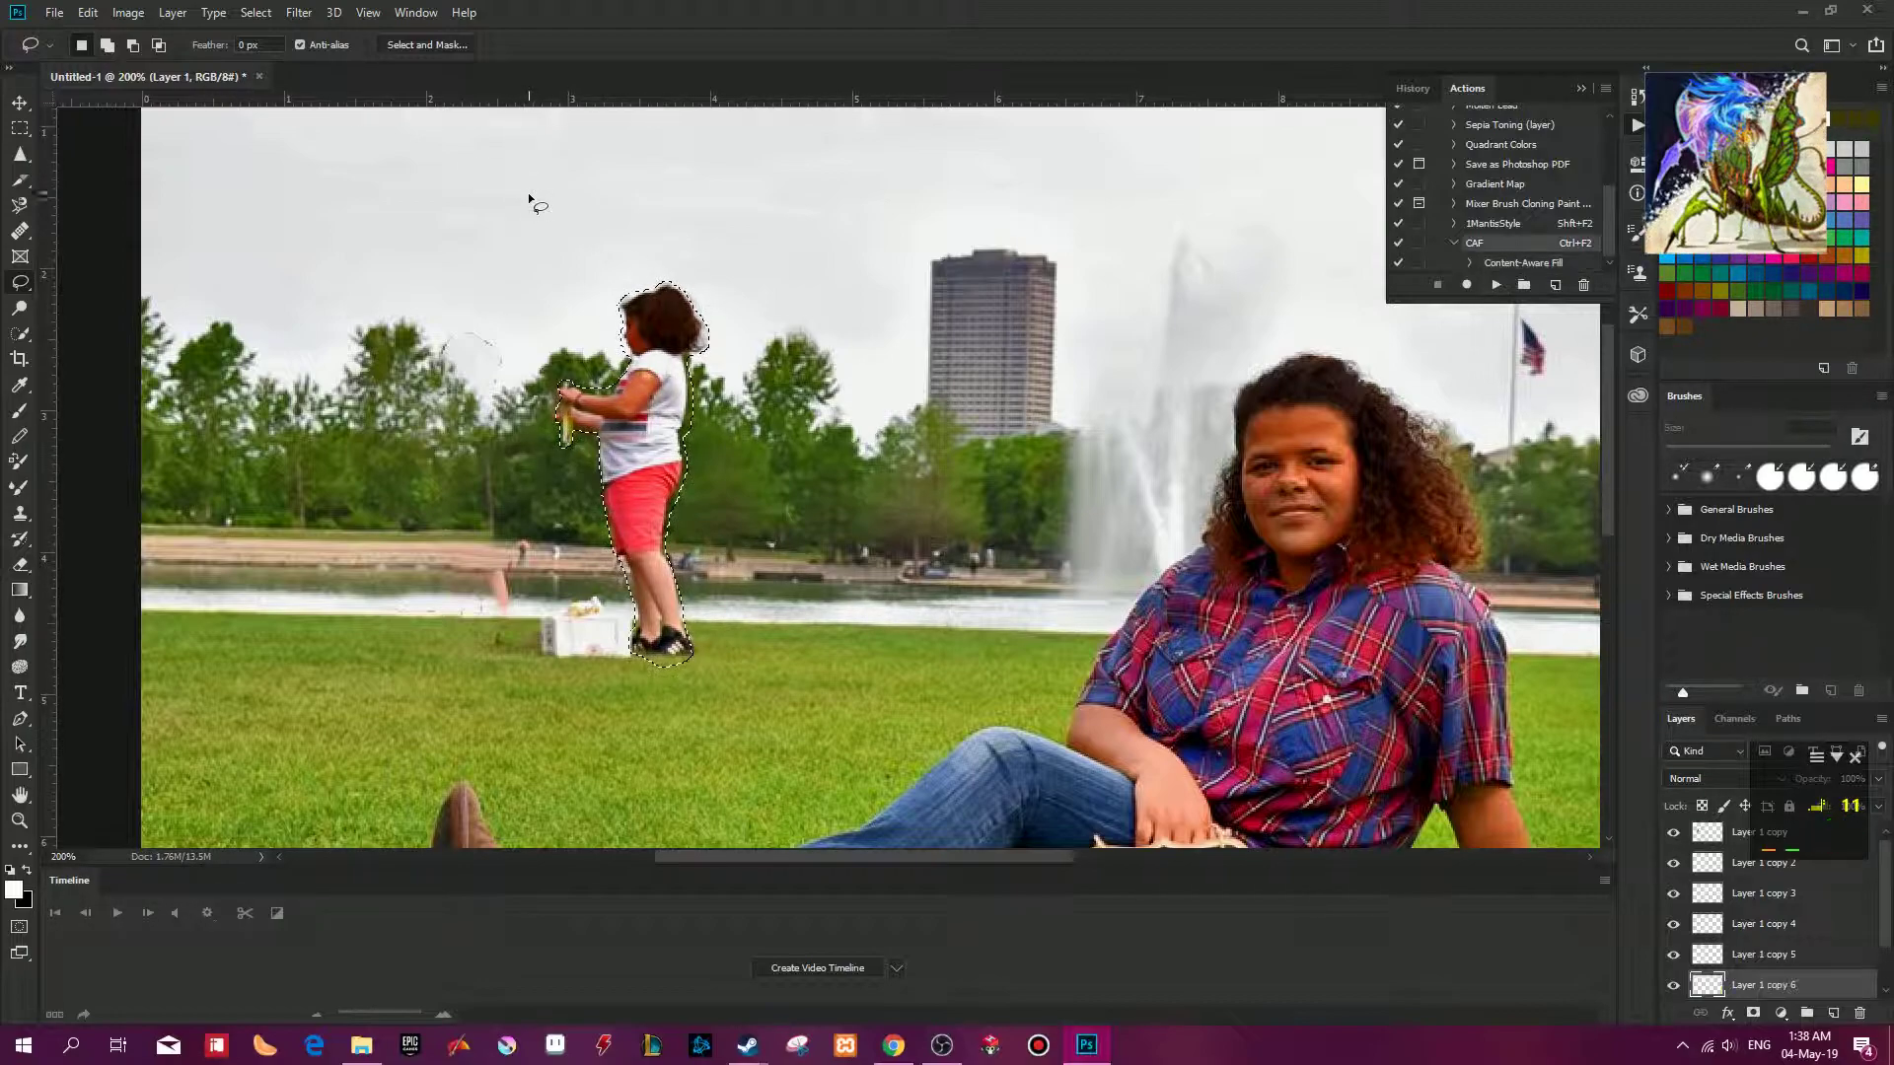
key("ctrl+F2")
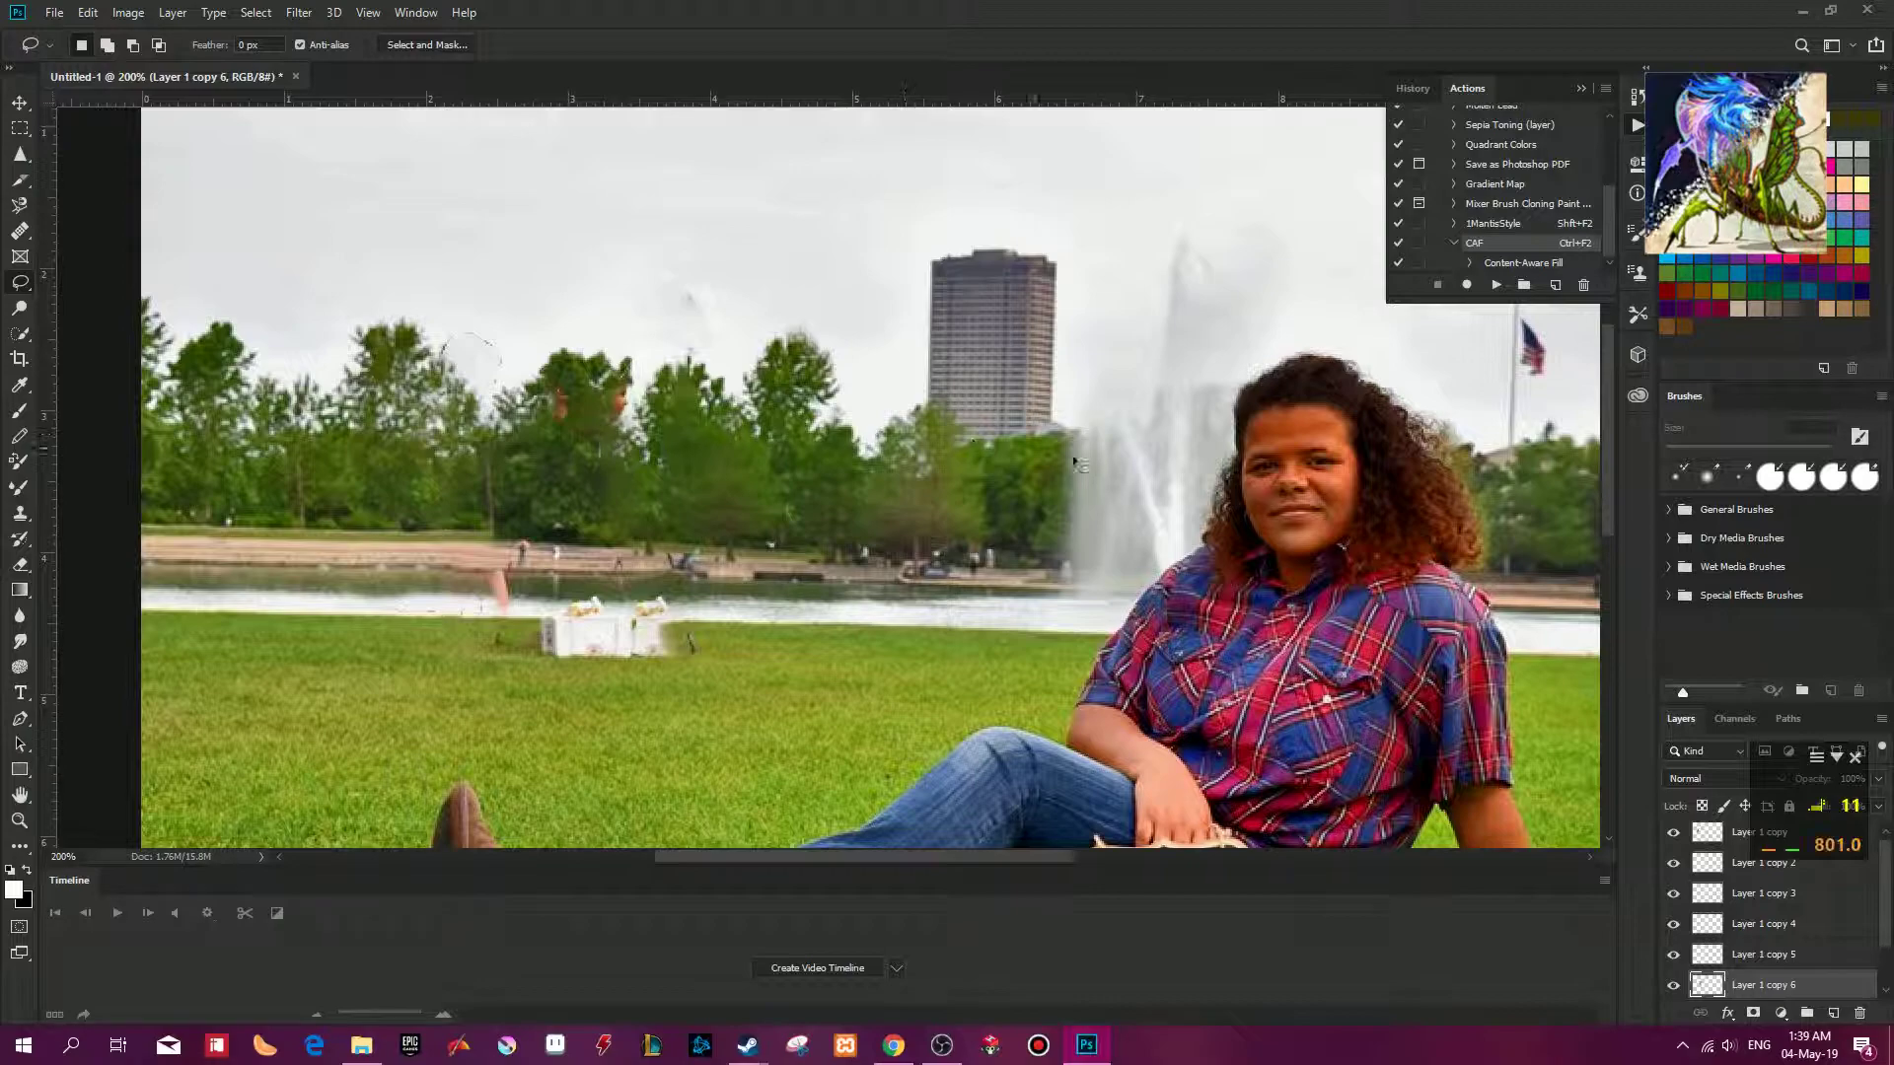
Lasso the small figure on the bank above the pink remnant and content-aware fill it on a new layer.
left_click_drag(888, 554, 720, 513)
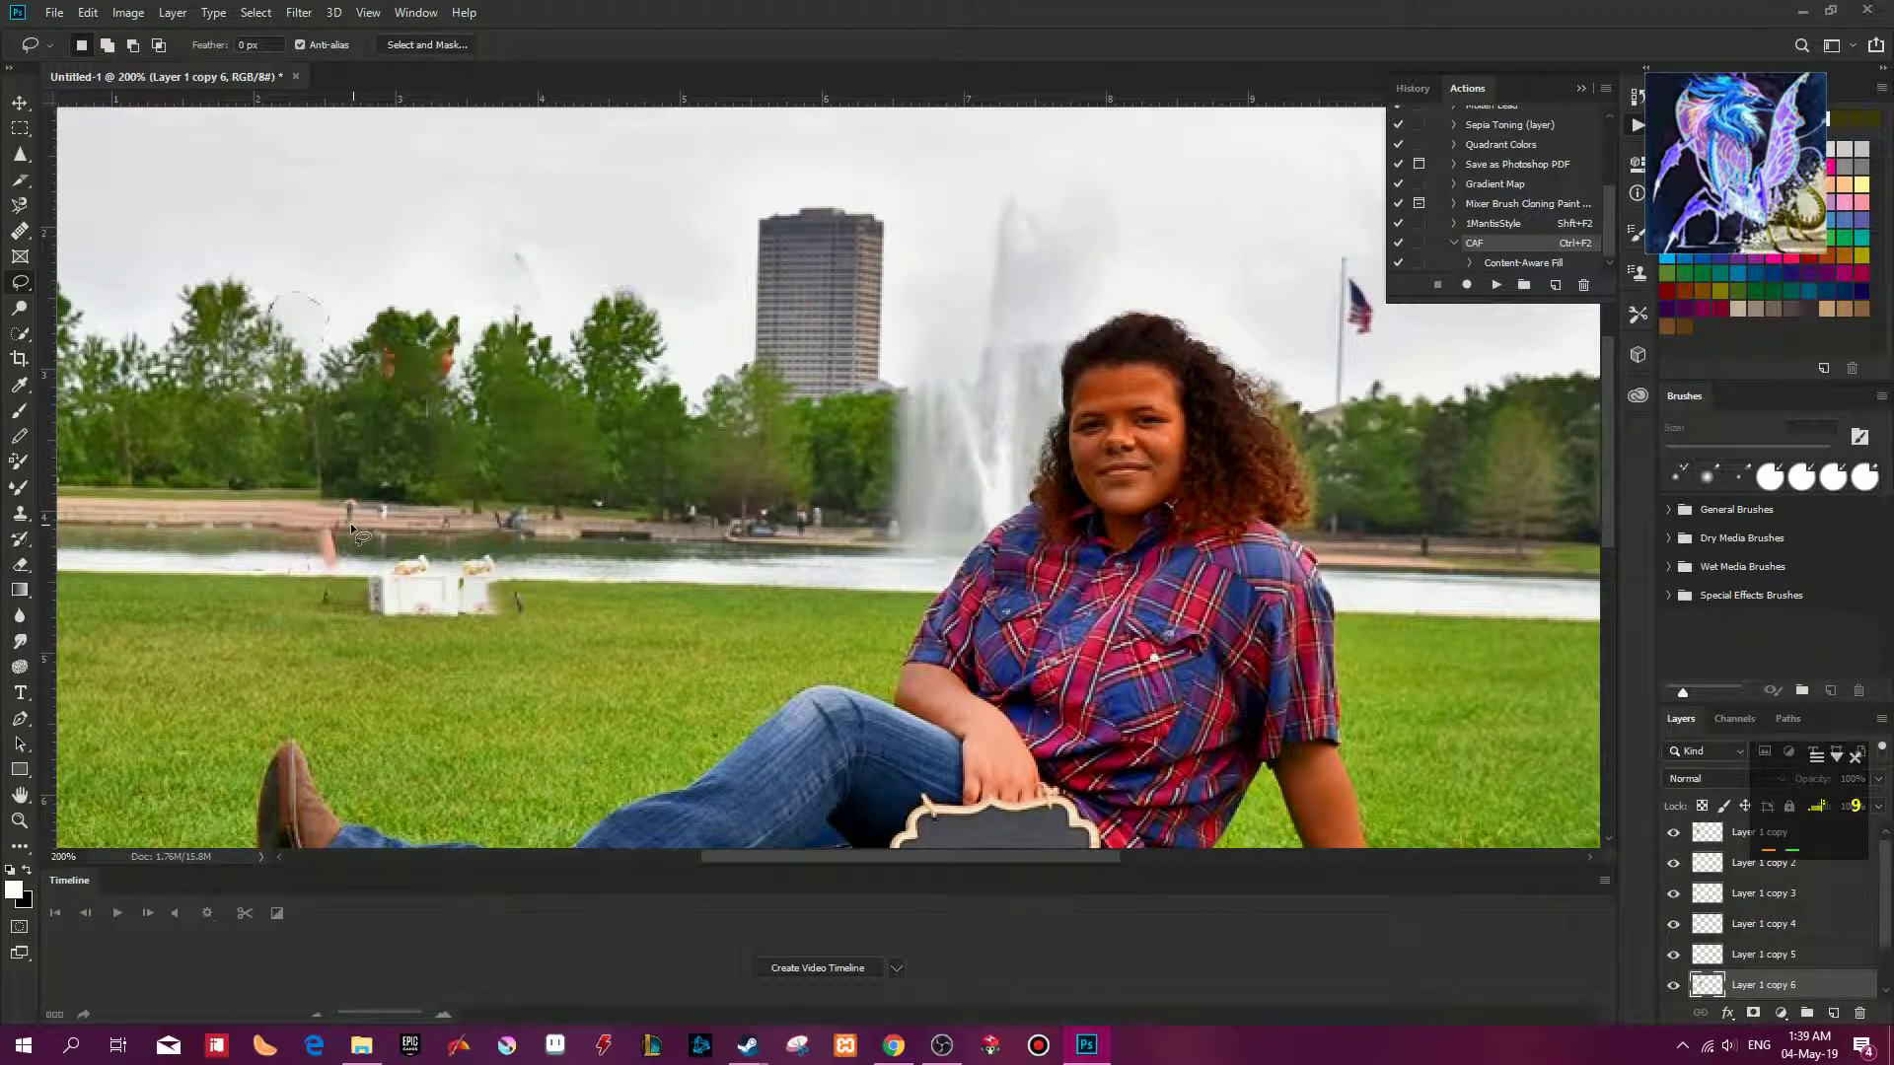
mouse_move(353, 523)
left_mouse_down()
mouse_move(343, 501)
mouse_move(355, 522)
left_mouse_up()
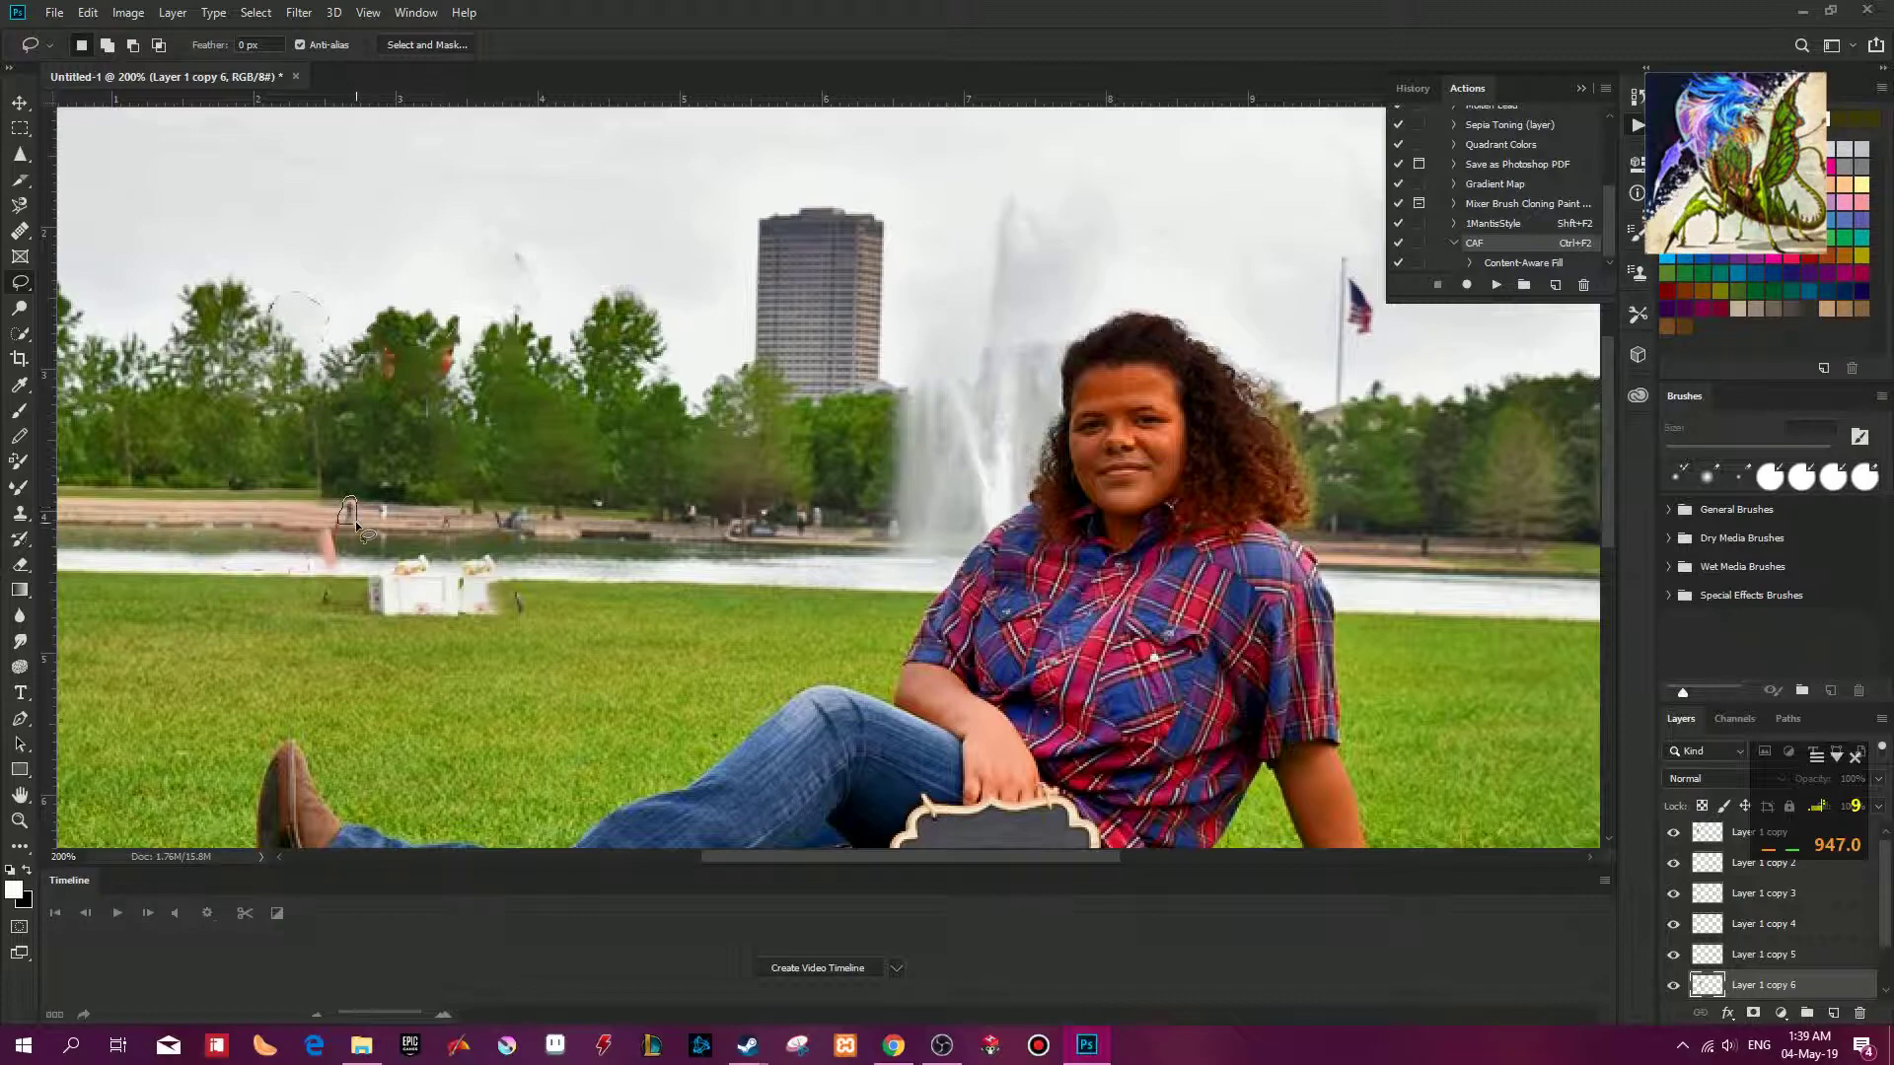
key("ctrl+j")
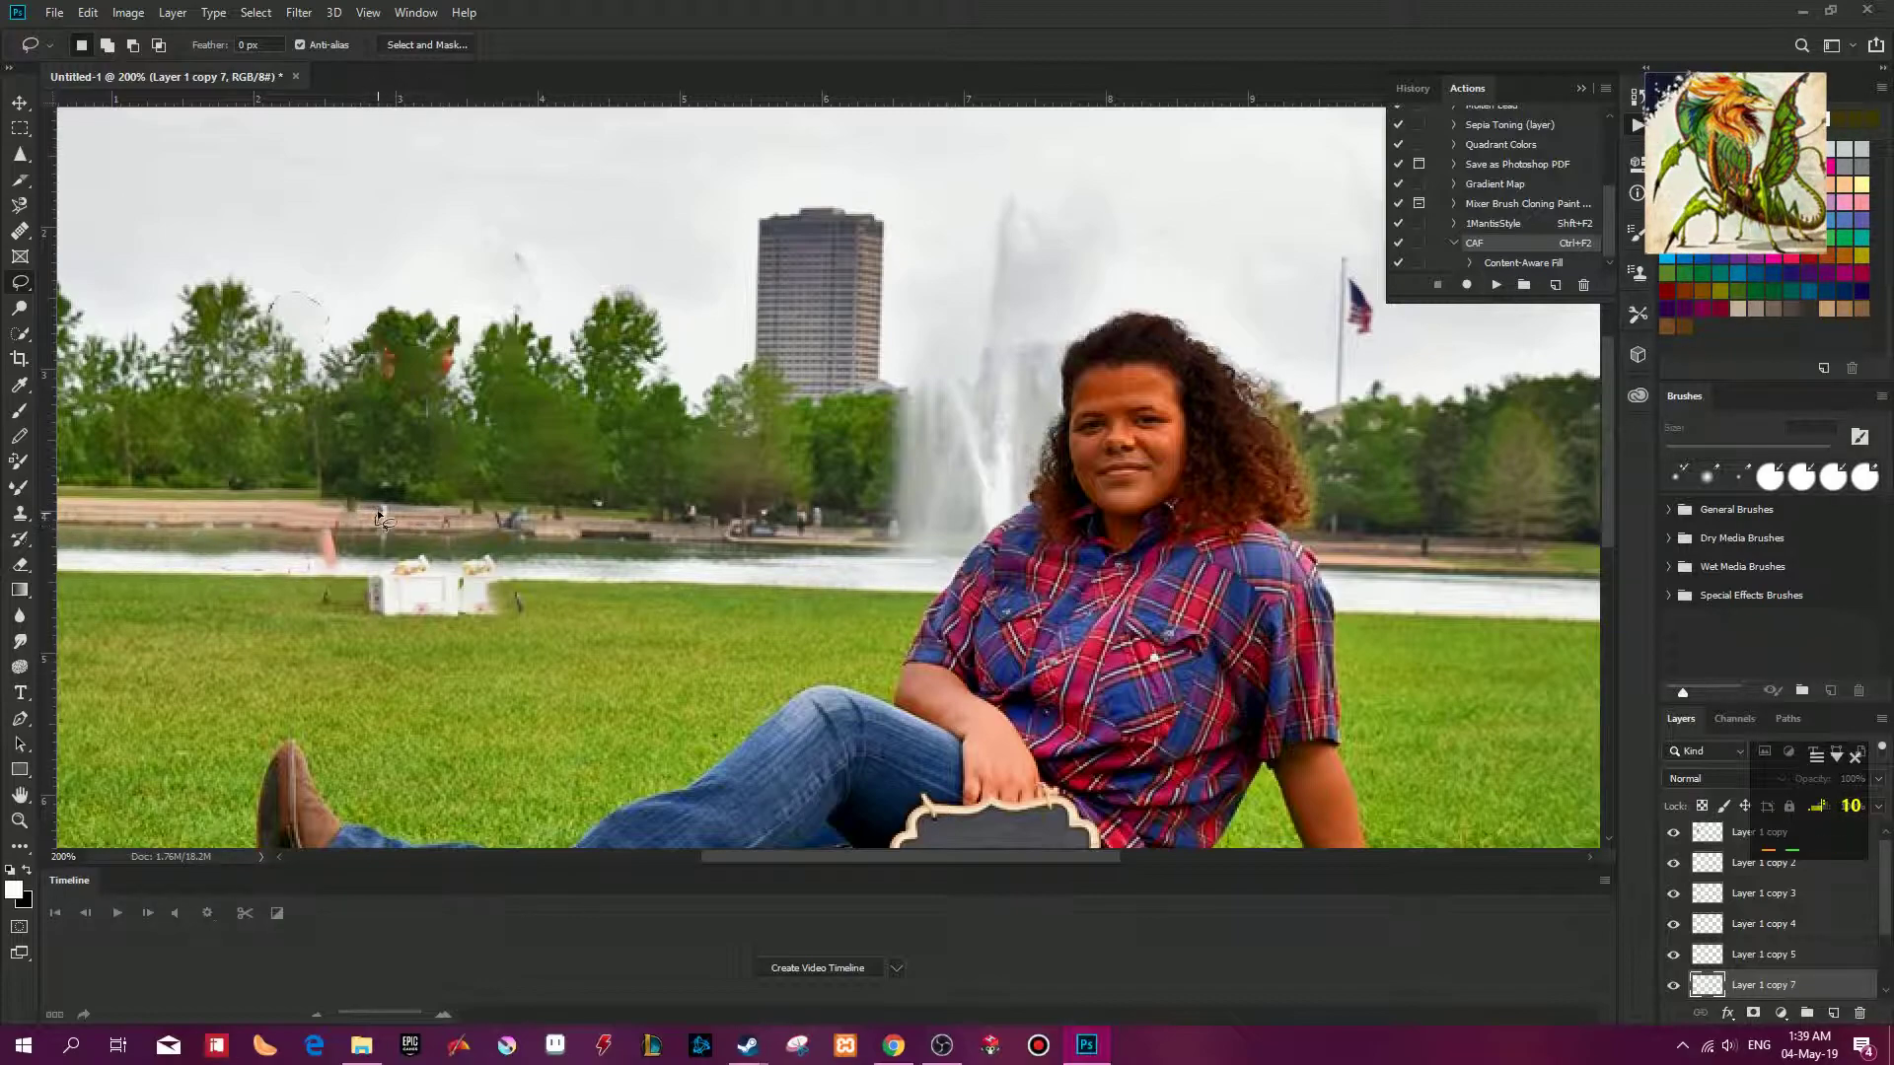
Try to remove the neighbouring small figure on the bank with the CAF action.
left_click_drag(391, 525, 391, 523)
key("ctrl+F2")
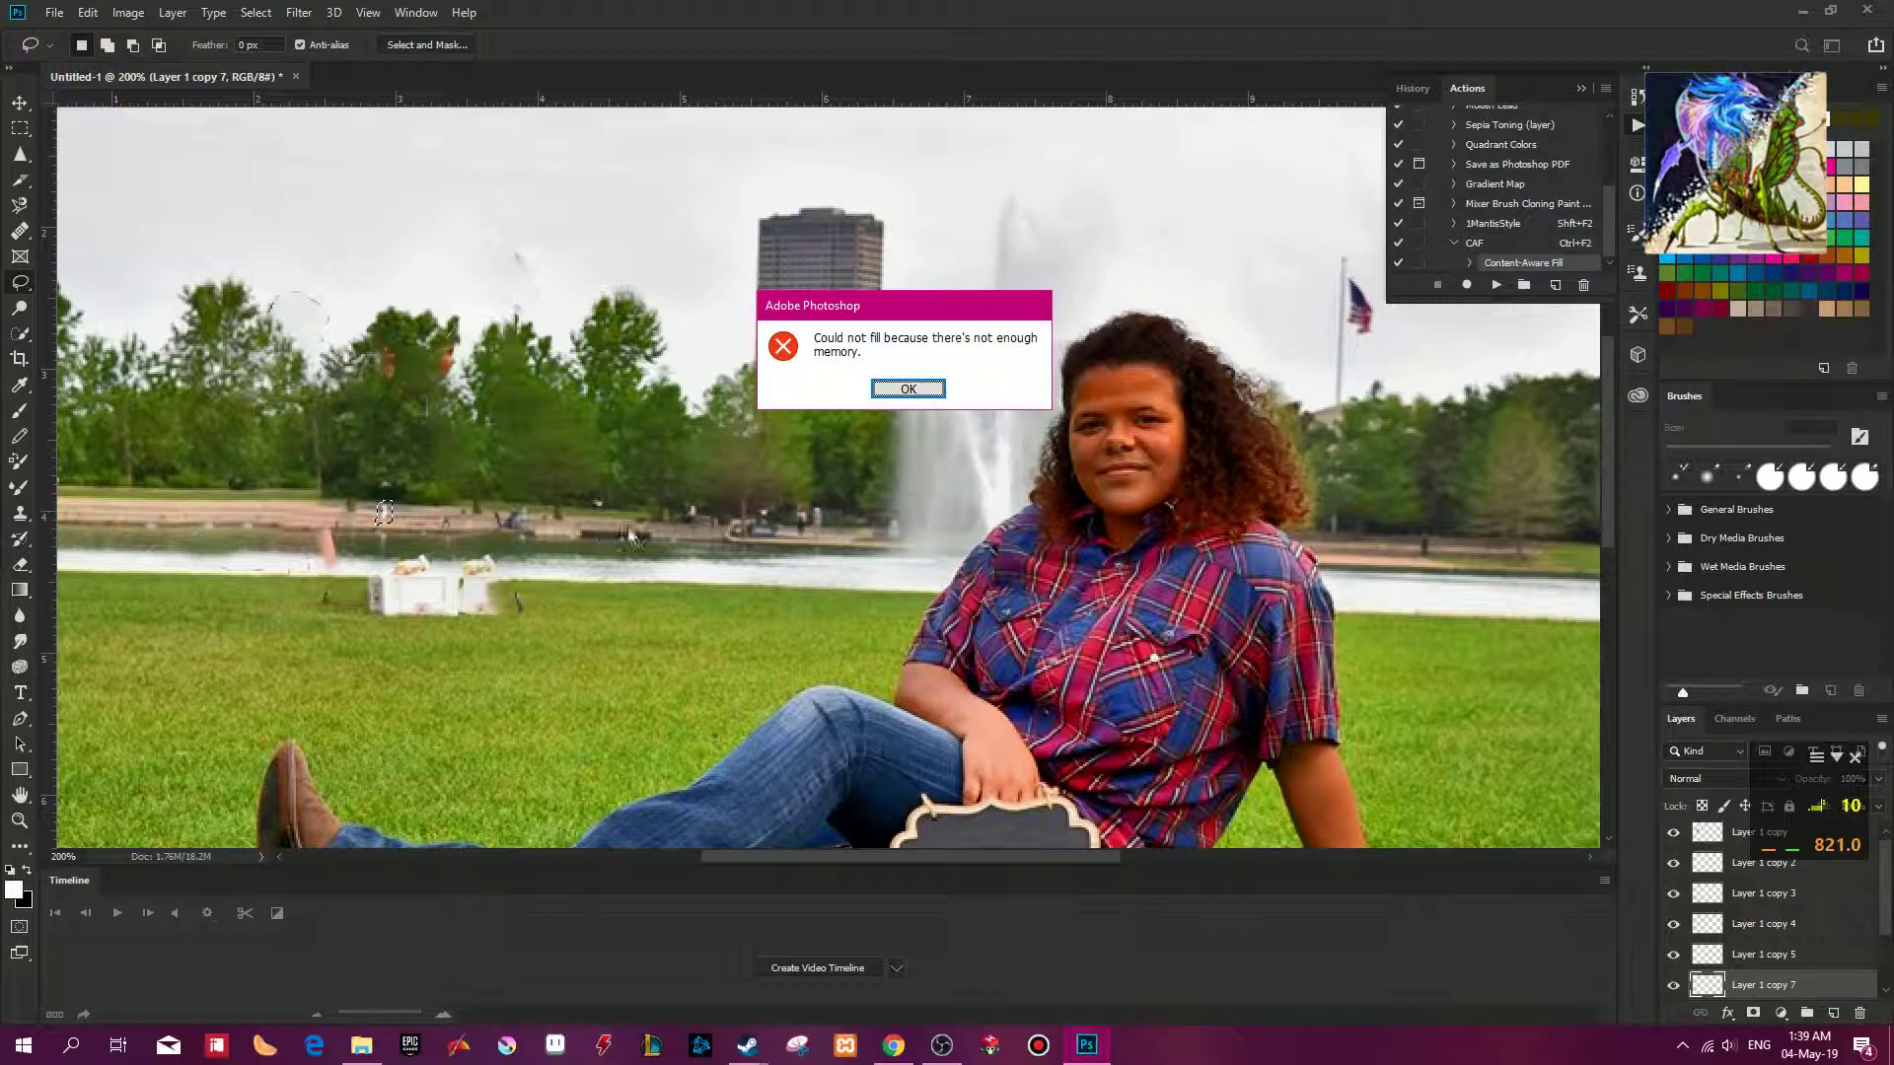
left_click(902, 391)
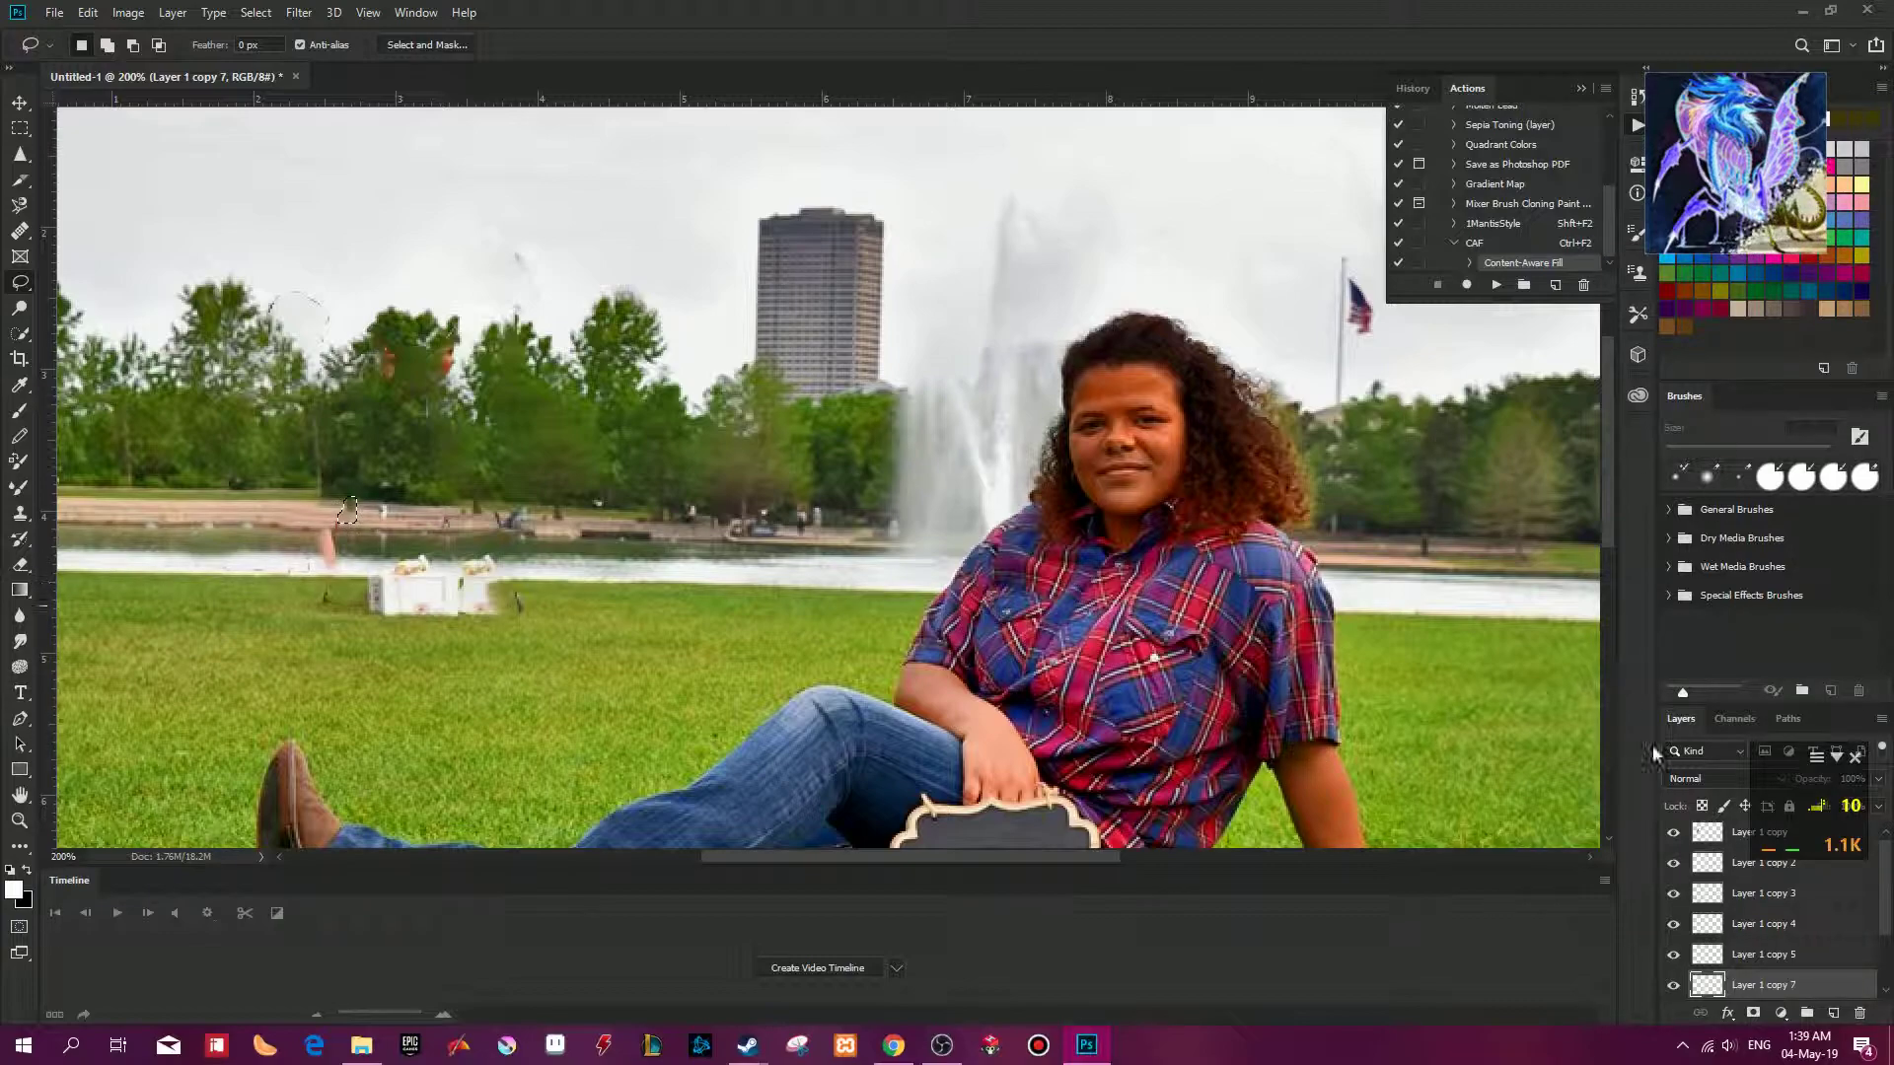
Show the document history, content-aware fill the selected bank figure again from Layer 1, and deselect.
left_click(1413, 88)
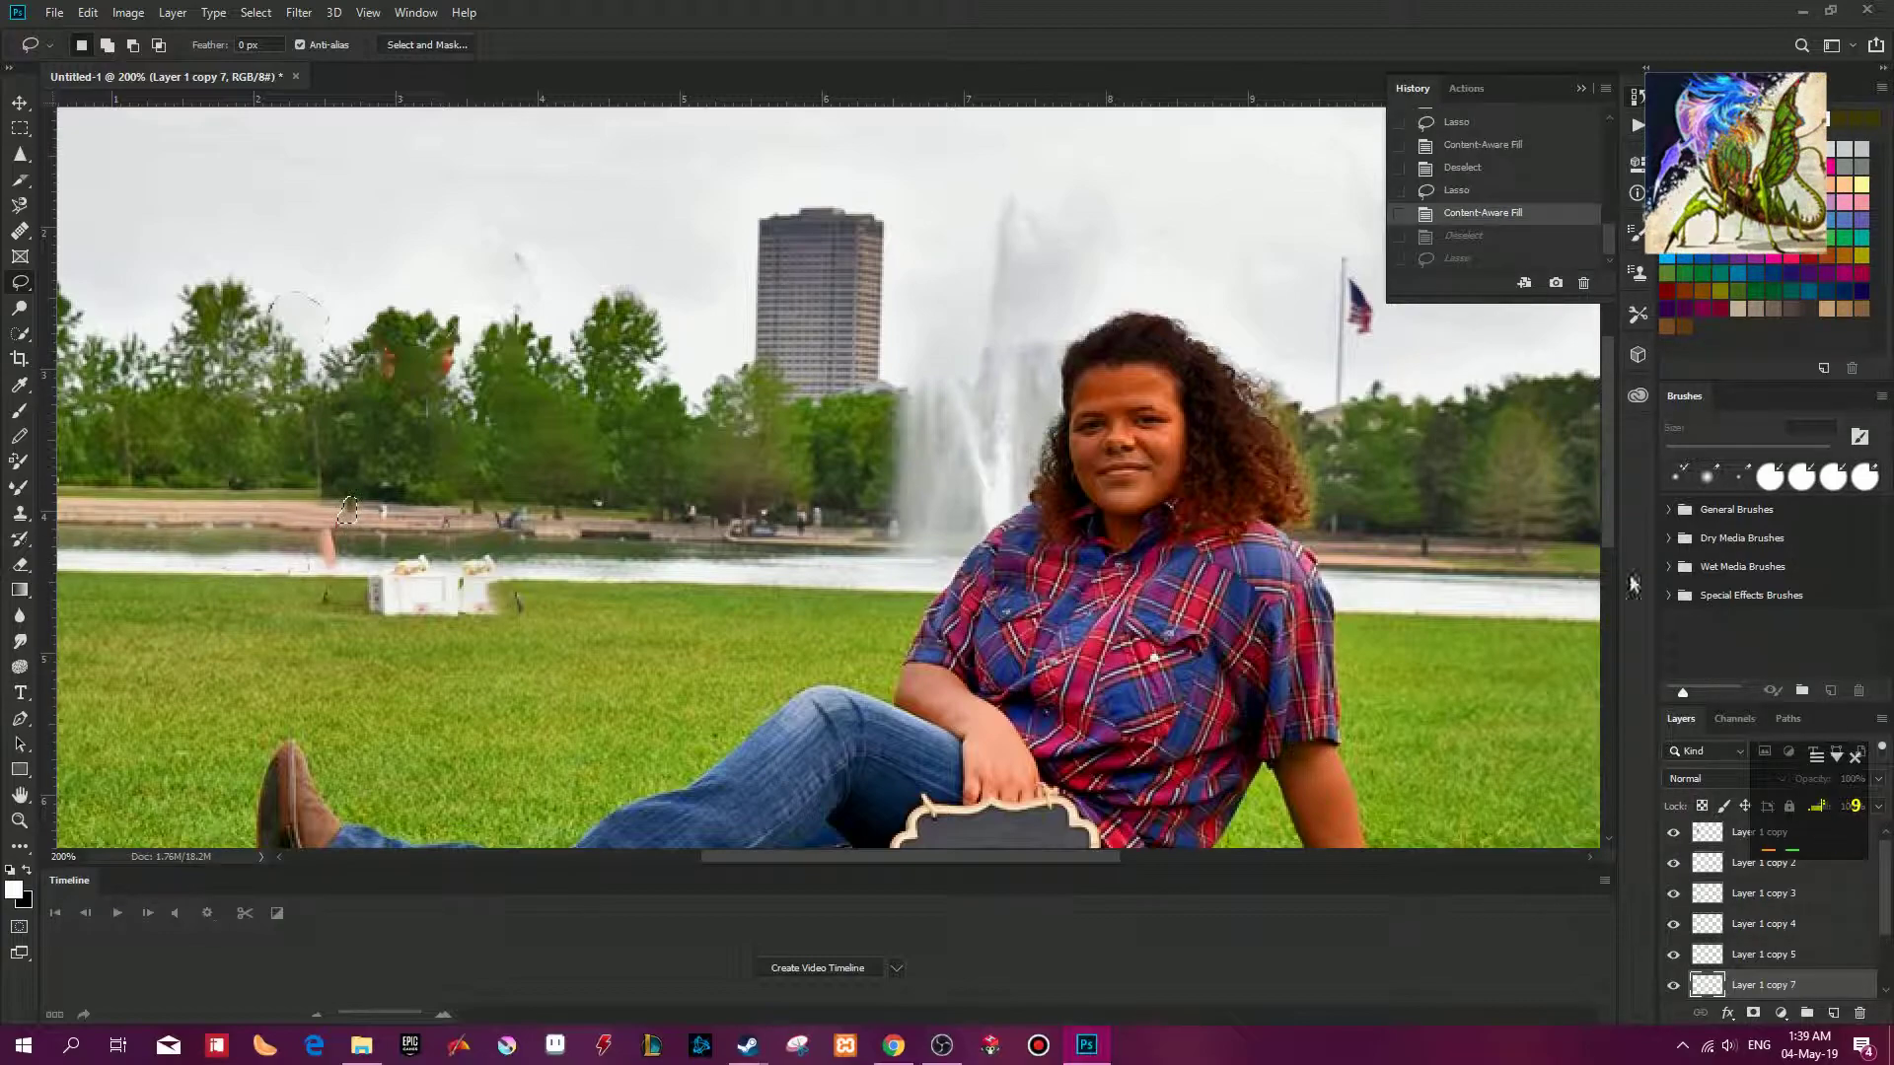
scroll(1769, 937, "down", 2)
left_click(1750, 963)
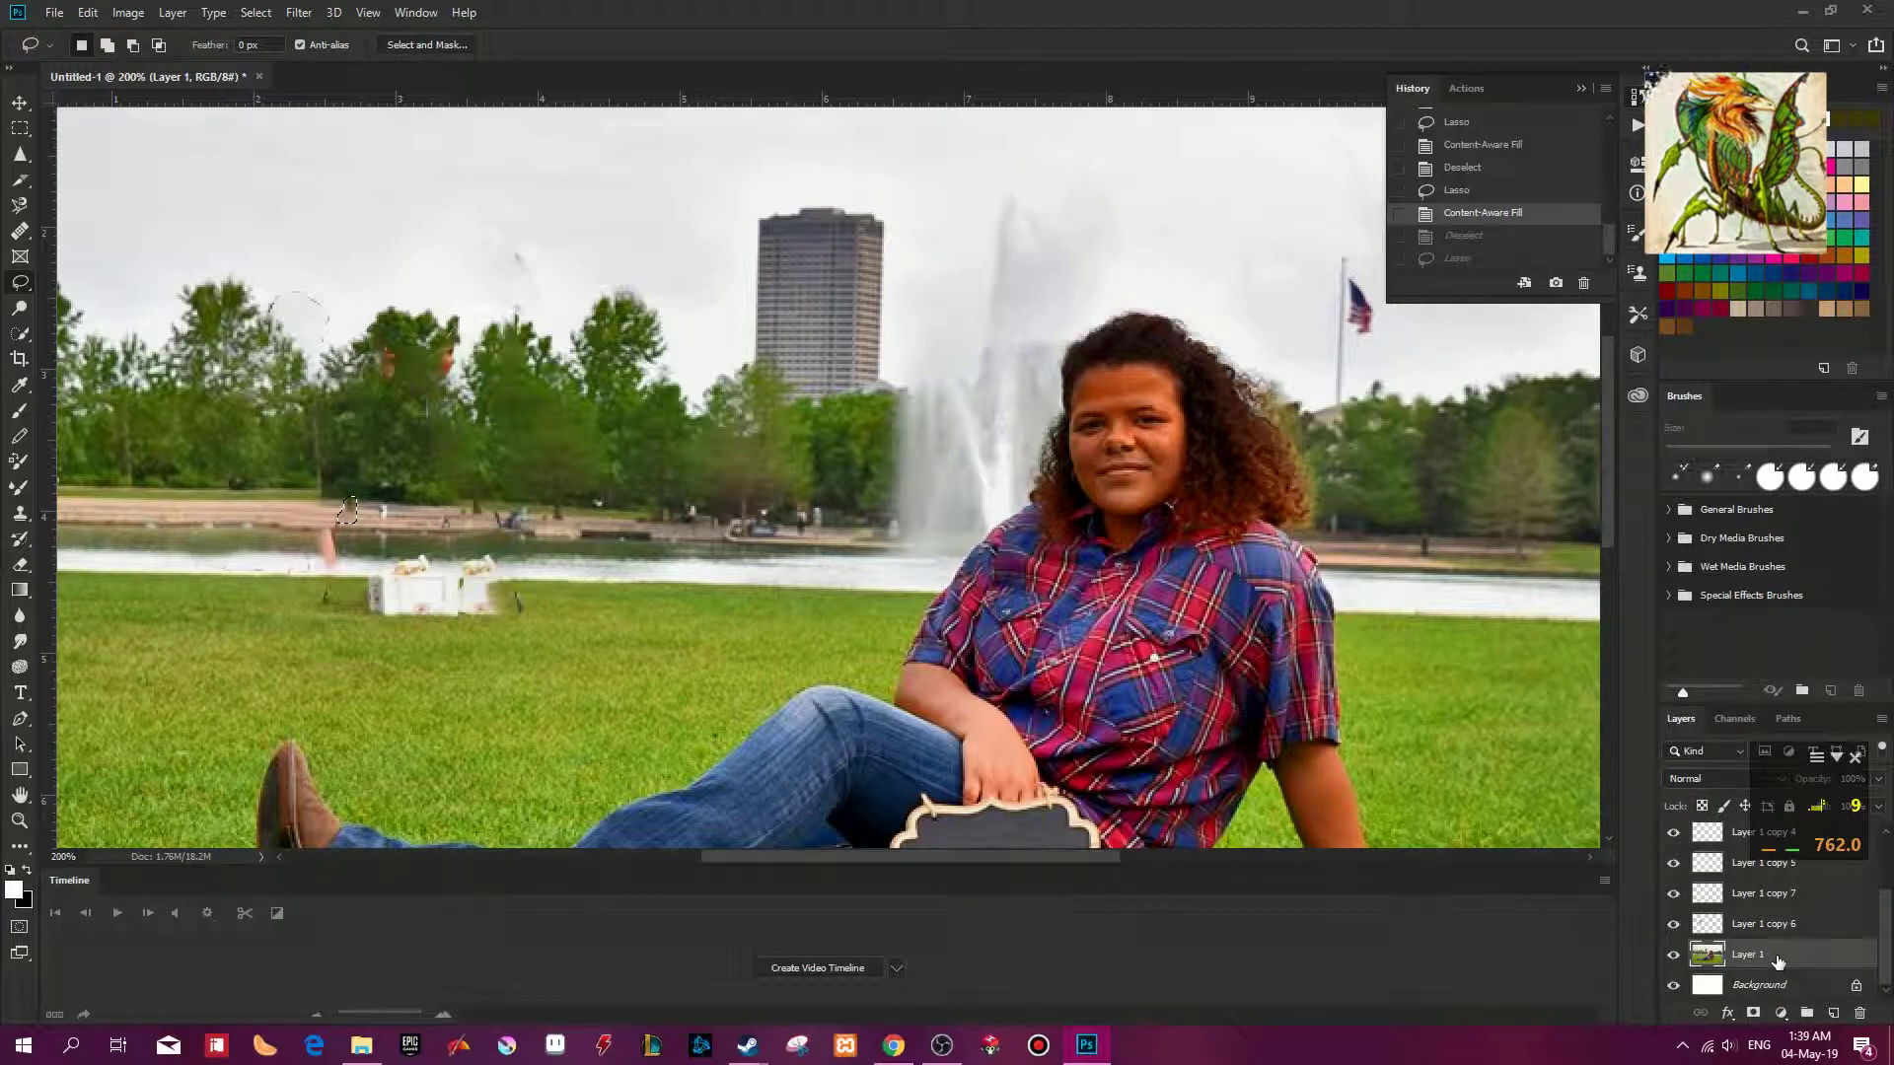
key("ctrl+j")
key("ctrl+d")
Lasso the second small figure on the bank above the white box, content-aware fill it from Layer 1, and deselect.
mouse_move(388, 503)
left_mouse_down()
mouse_move(395, 525)
mouse_move(390, 508)
left_mouse_up()
left_click(1774, 985)
key("shift+F5")
key("ctrl+d")
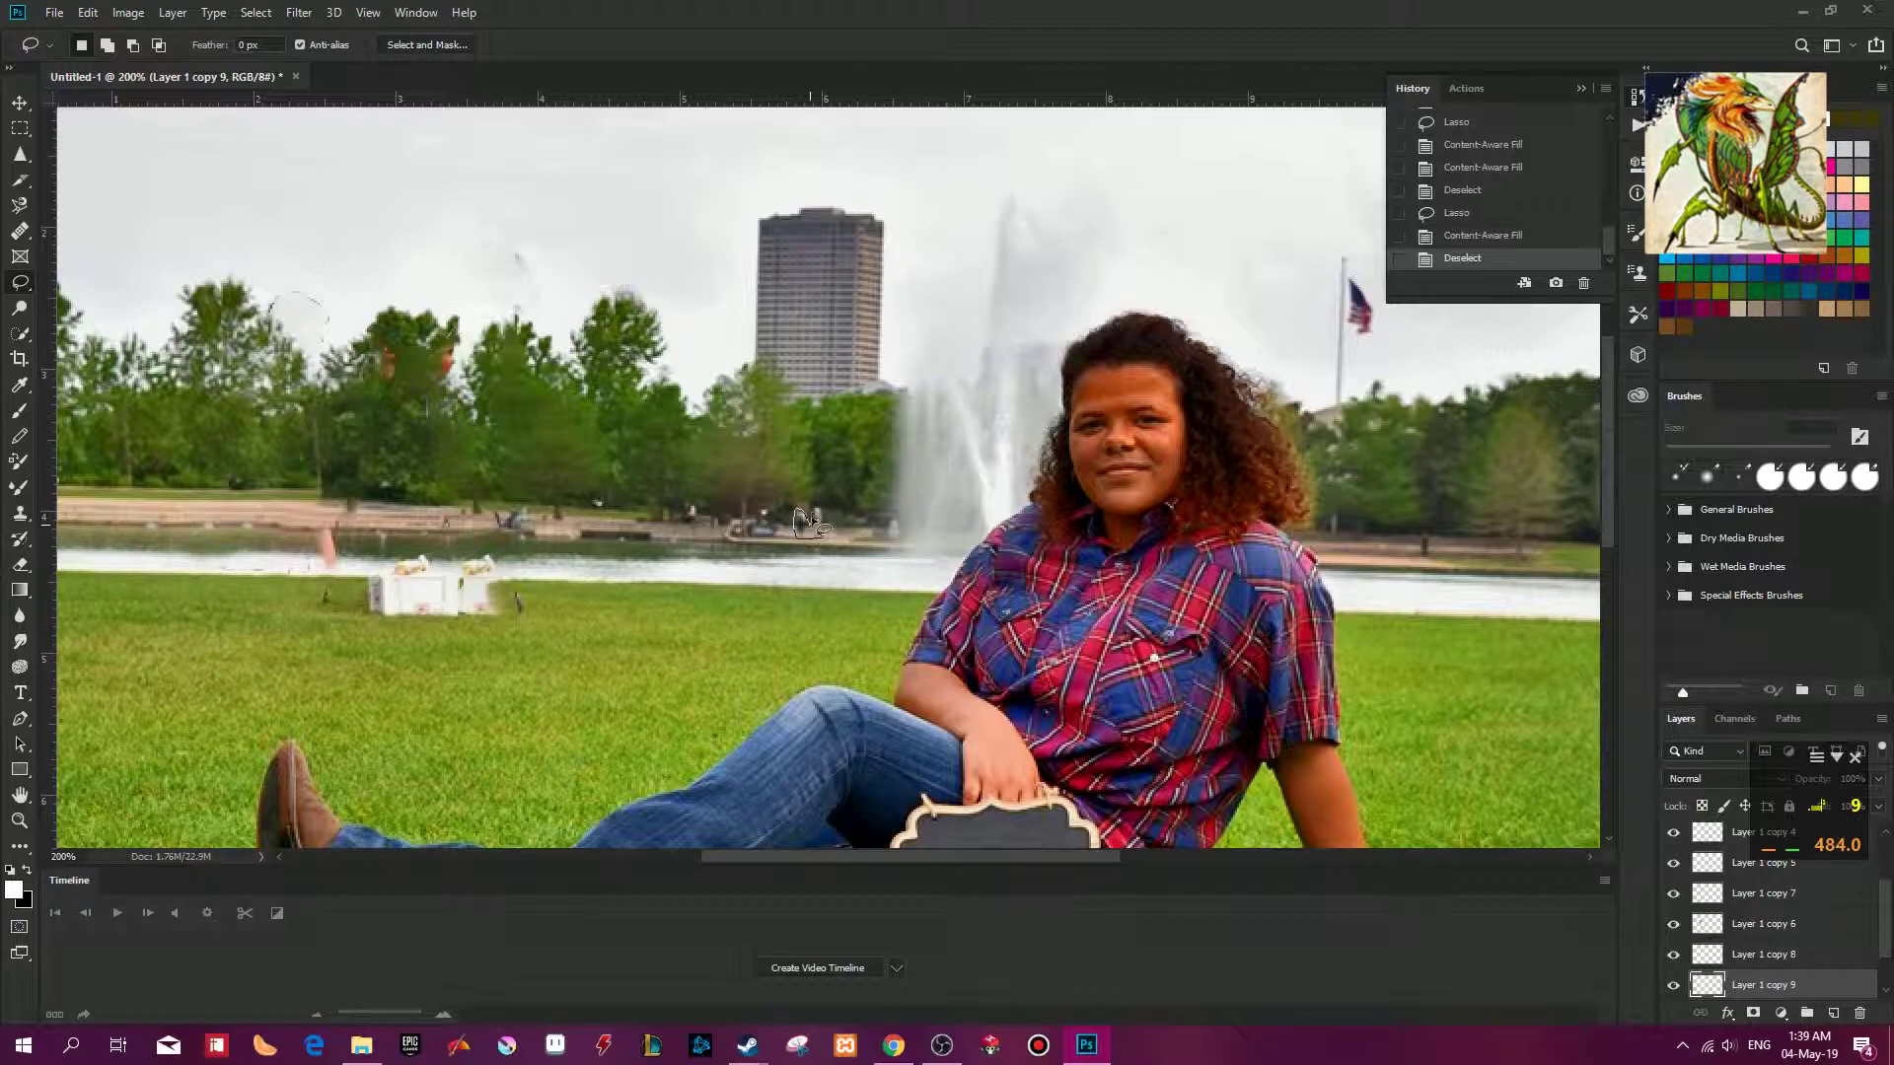
Lasso the small figures on the bank just left of the fountain, content-aware fill them from Layer 1, and deselect.
left_click_drag(811, 517, 821, 541)
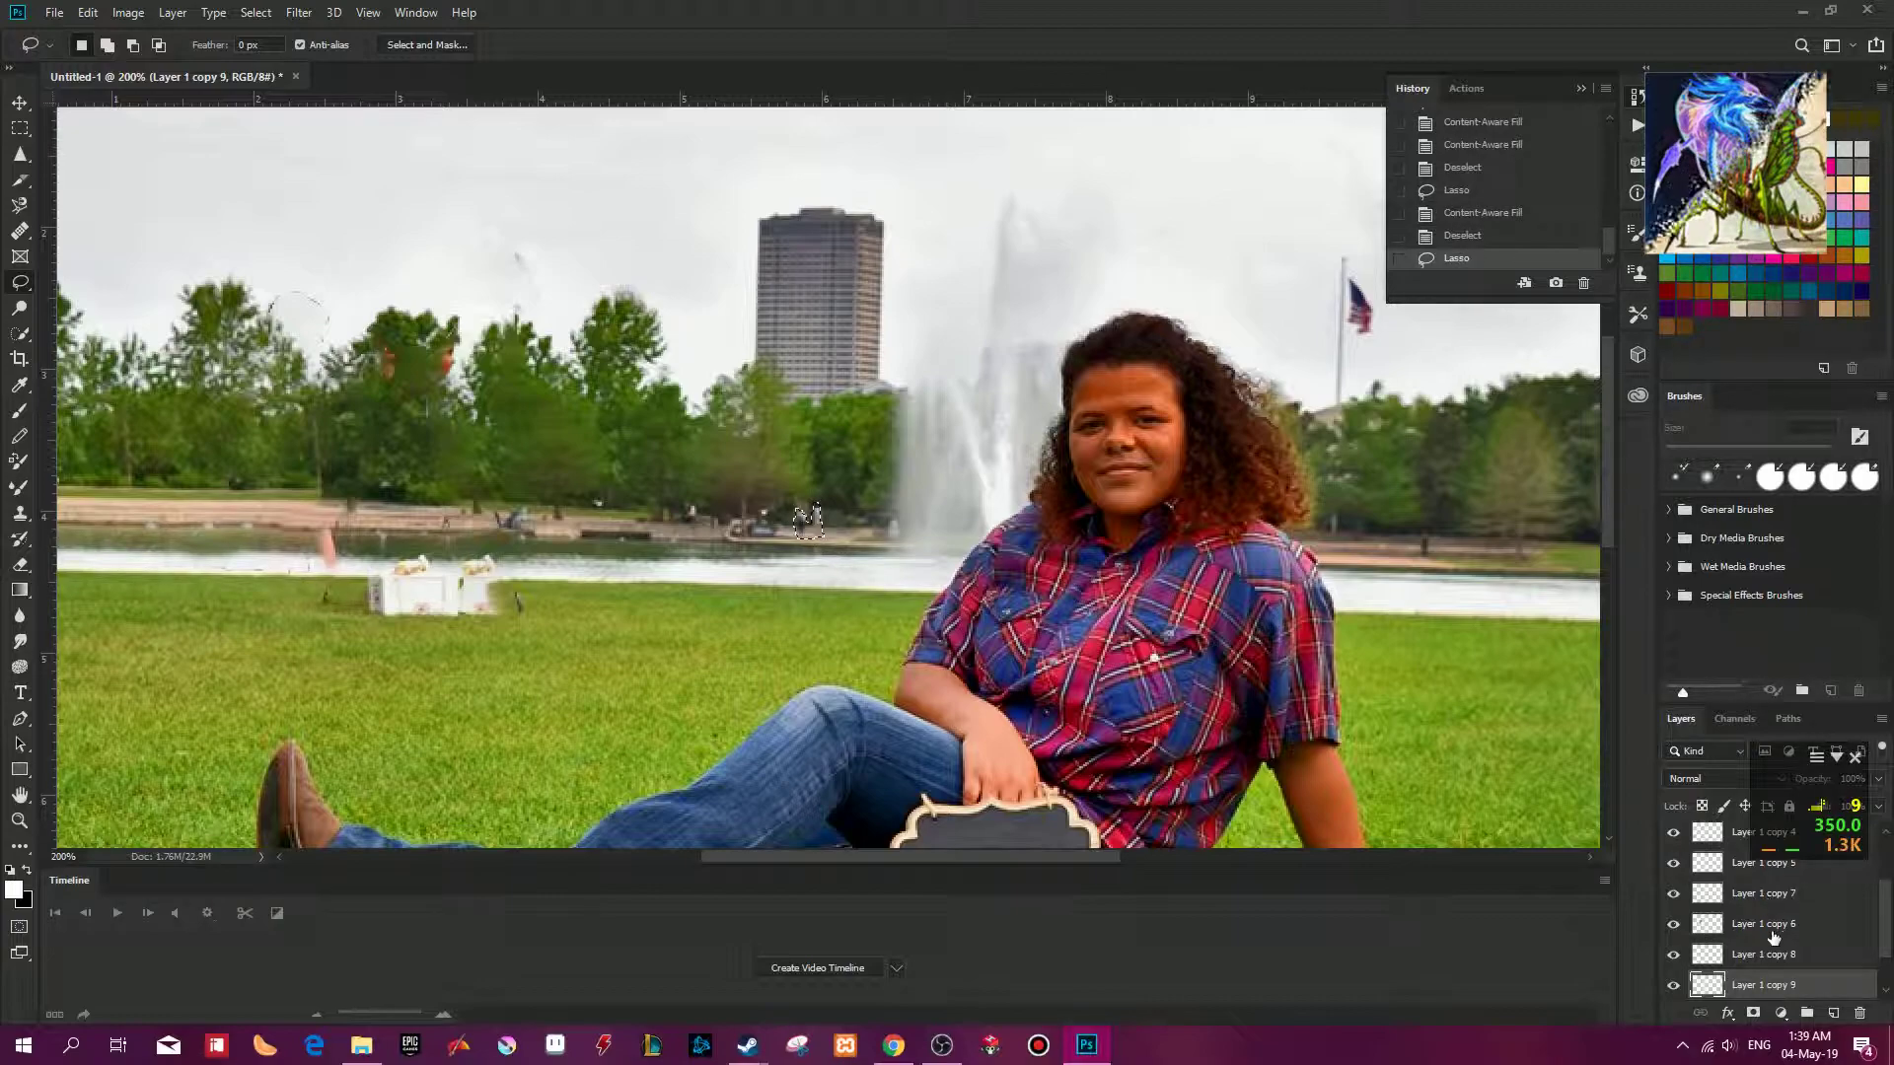
scroll(1790, 1002, "down", 2)
left_click(1798, 961)
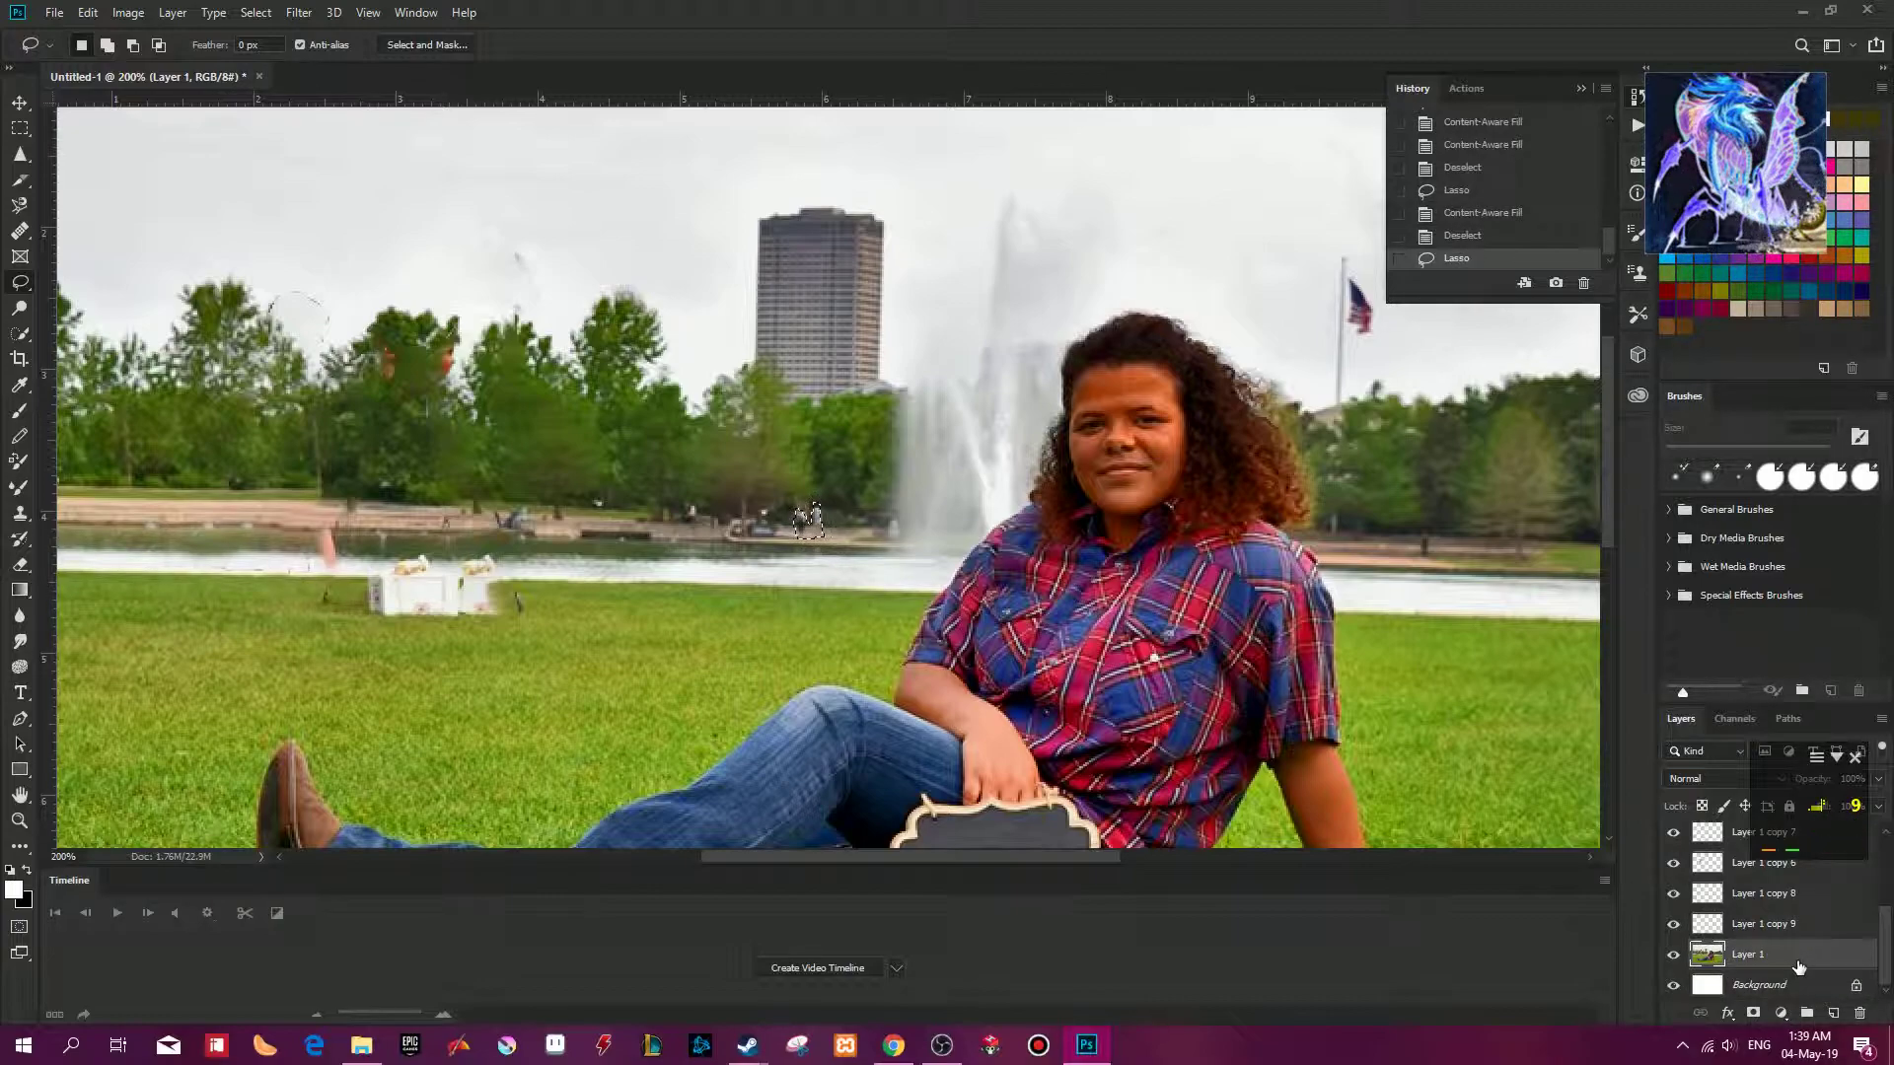
key("ctrl+d")
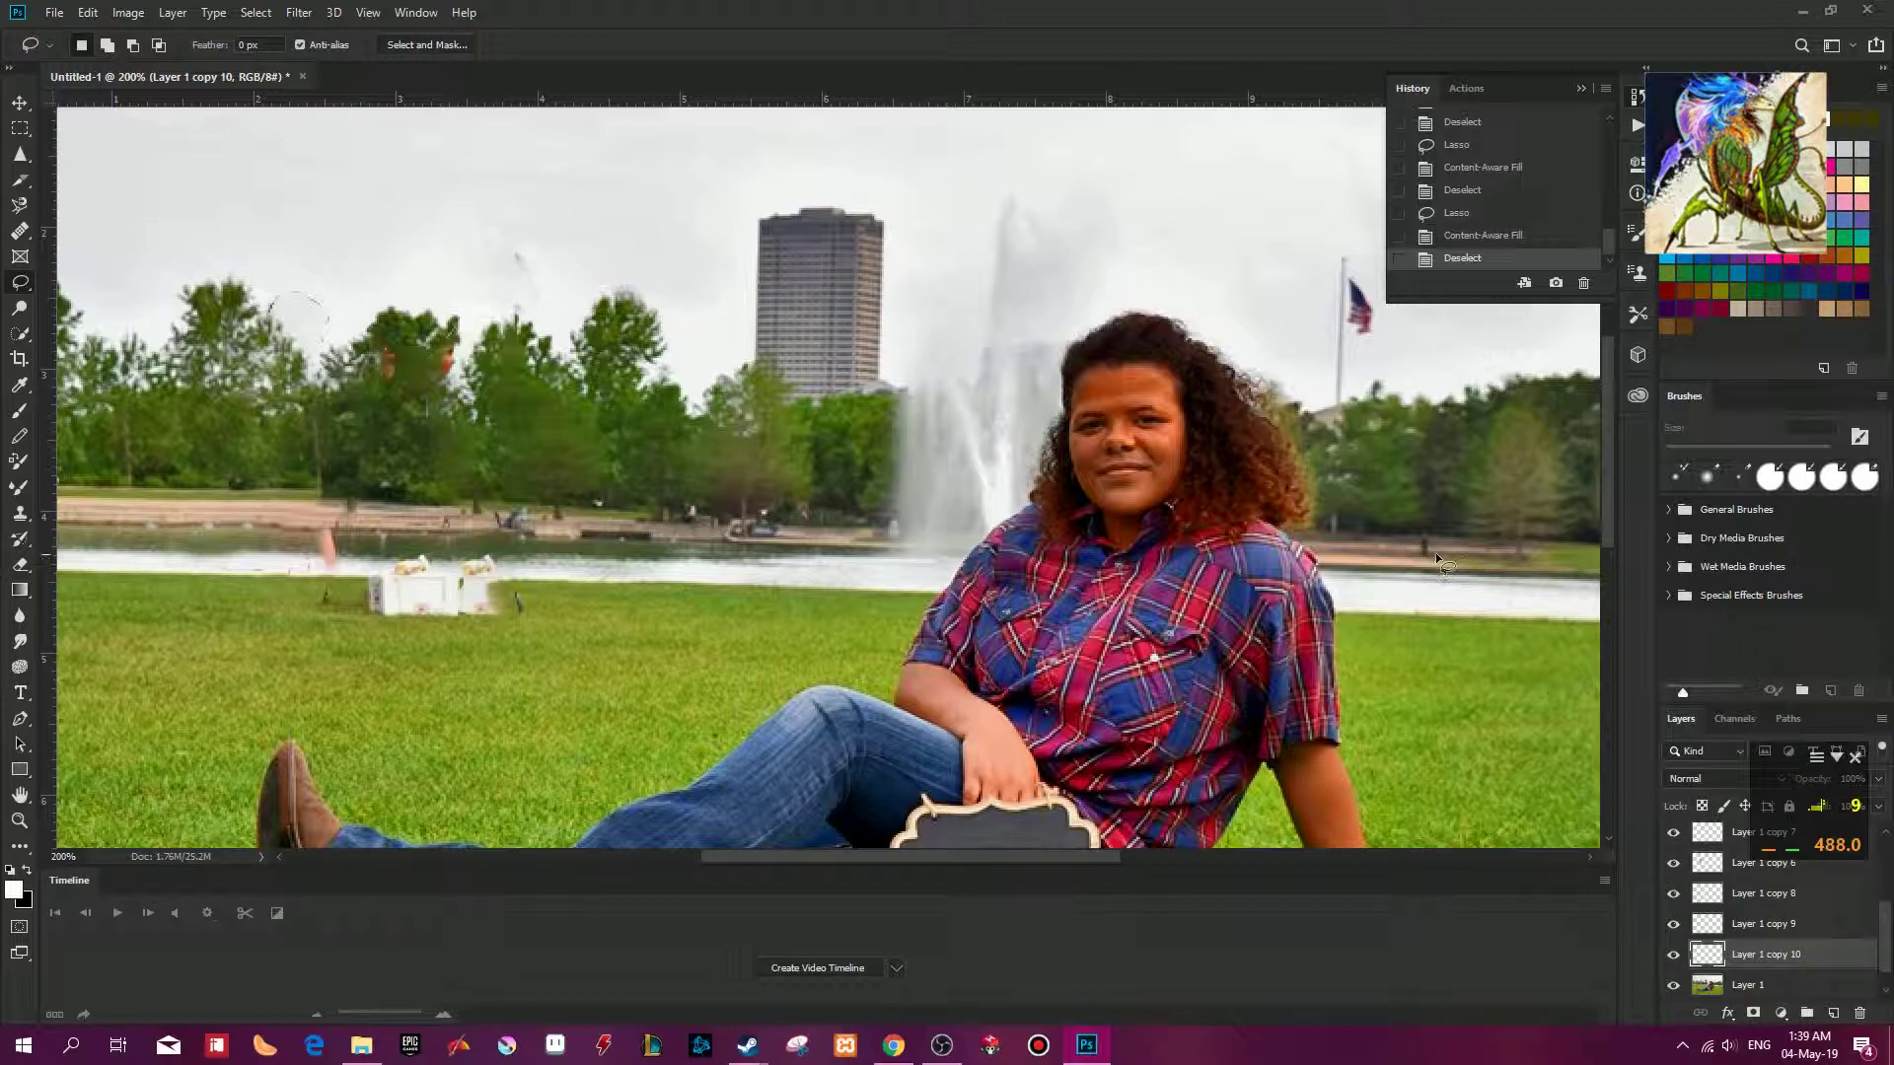
Lasso the small figure on the far bank to the right of the seated woman, content-aware fill it from Layer 1, and deselect.
left_click_drag(1428, 558, 1423, 549)
left_click(1774, 995)
key("Return")
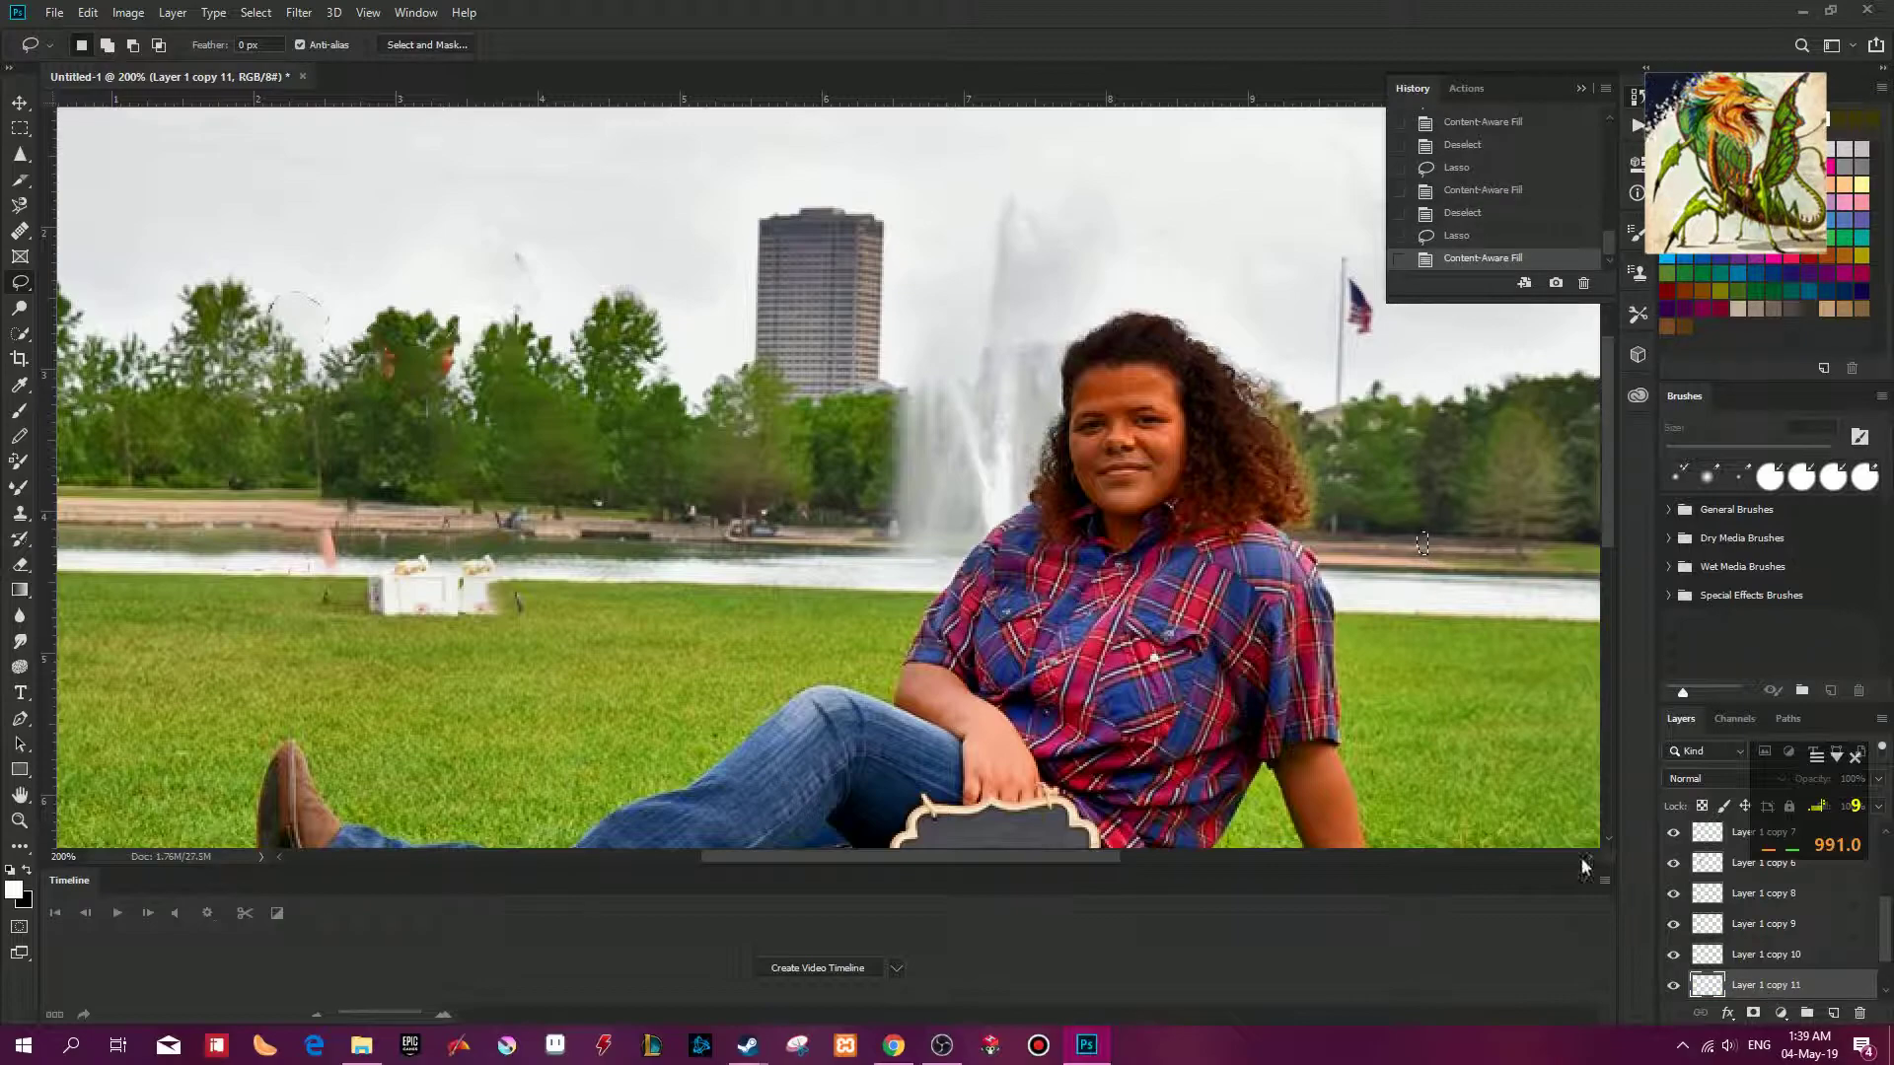
key("ctrl+d")
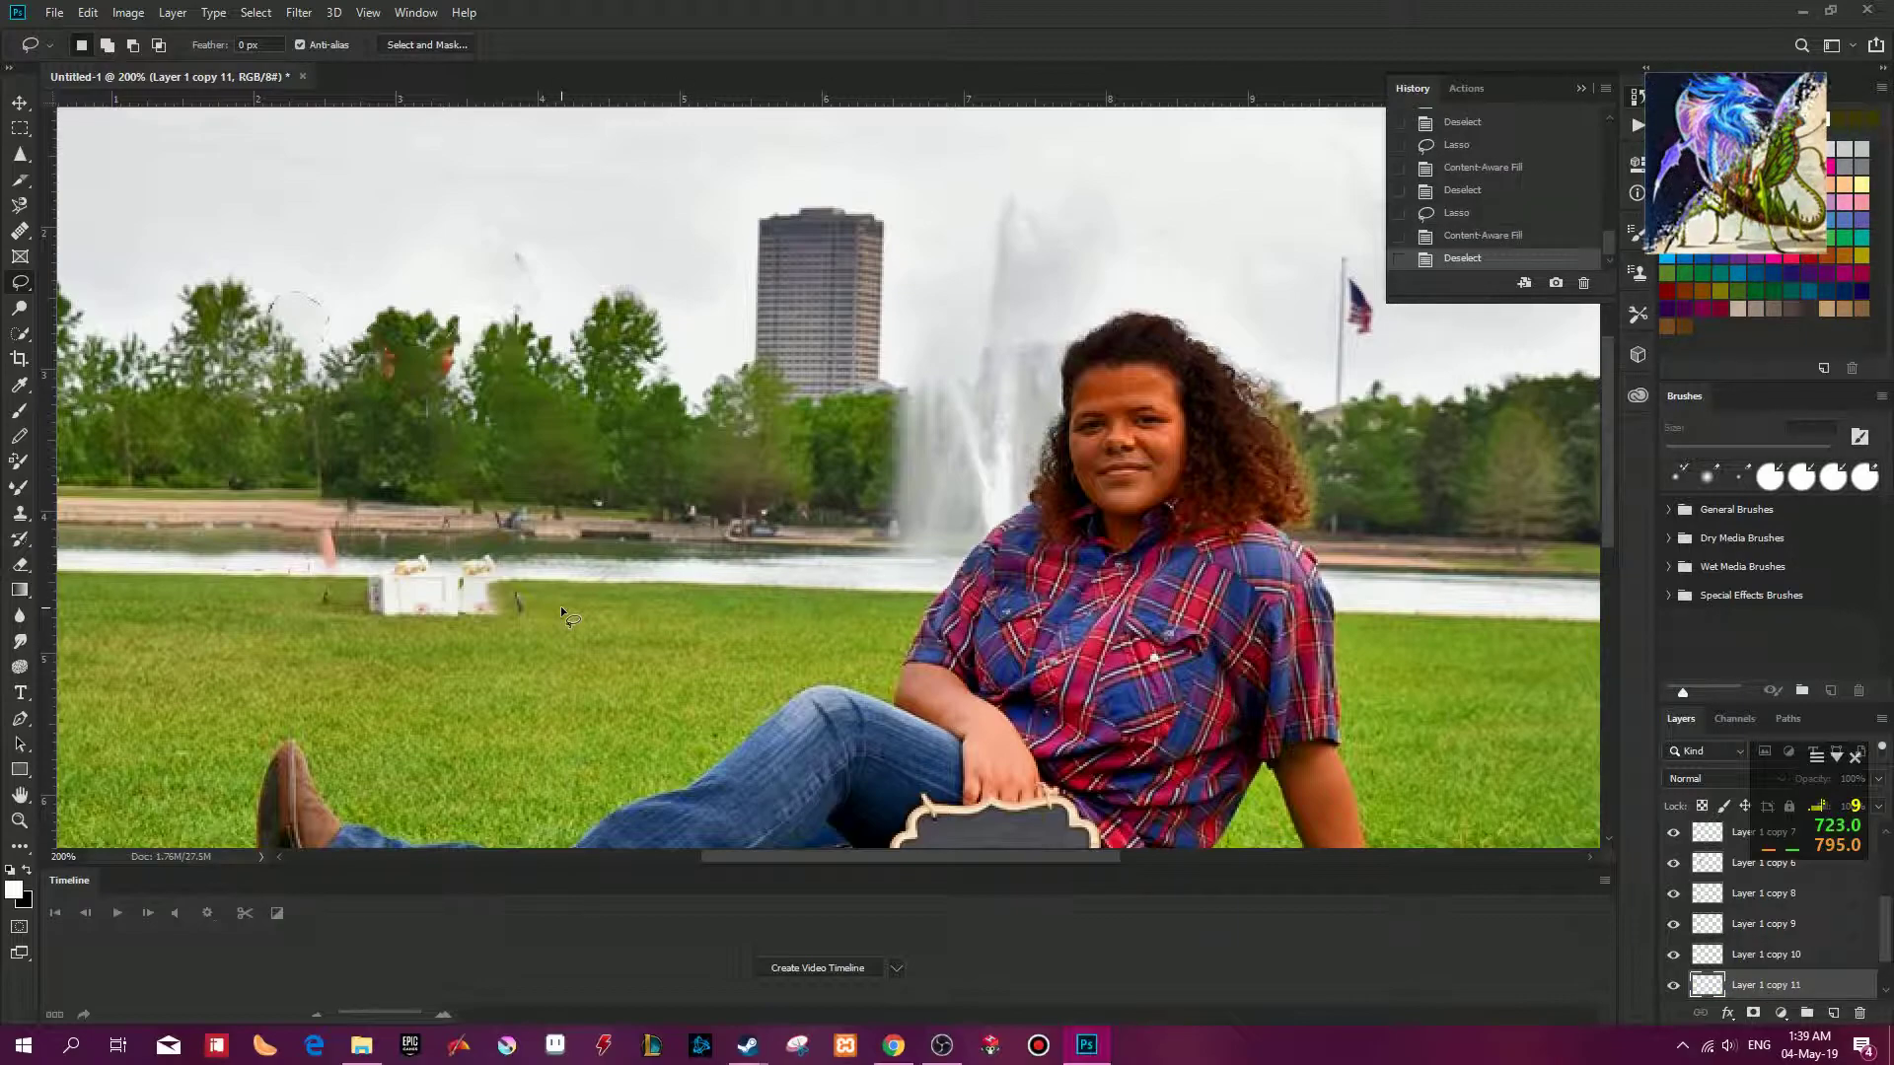
Lasso the white box and its smeared copy on the grass, content-aware fill the selection from Layer 1, and deselect.
left_click_drag(499, 623, 652, 630)
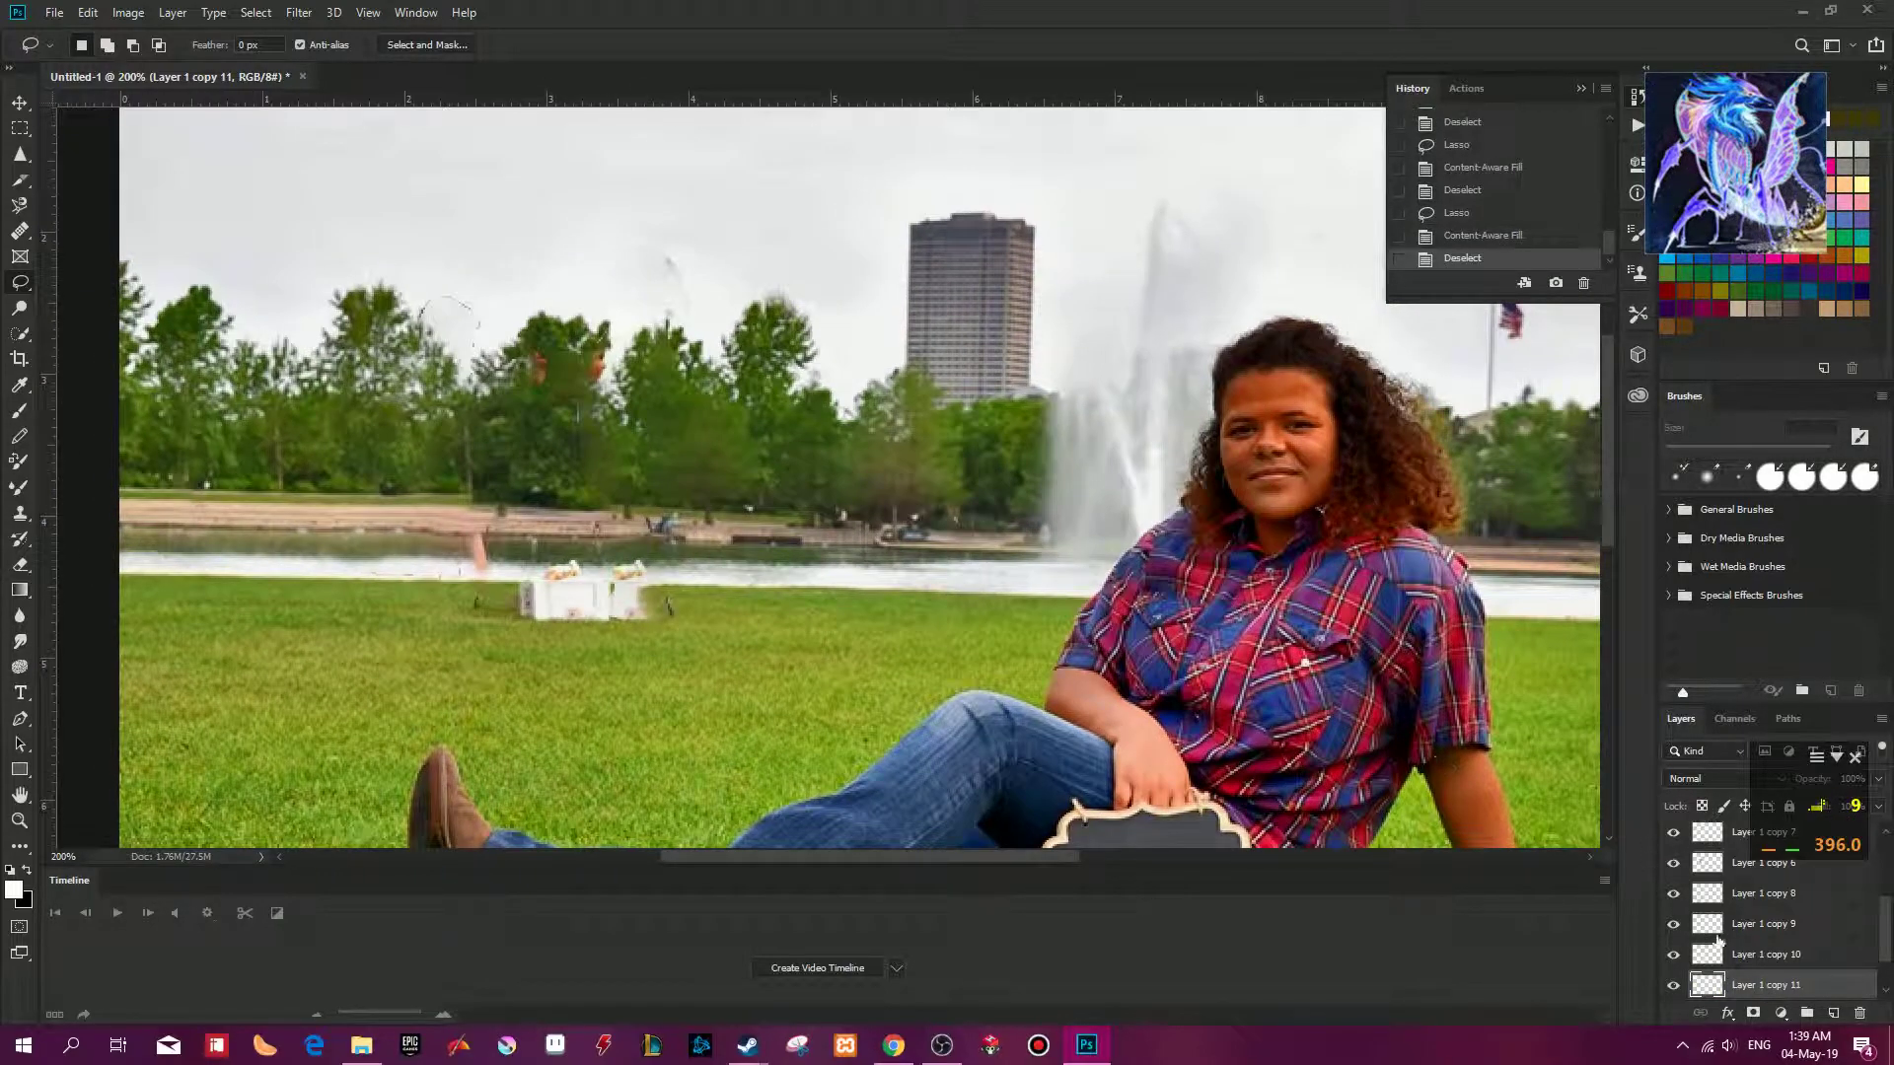
scroll(1789, 982, "down", 1)
left_click(1765, 954)
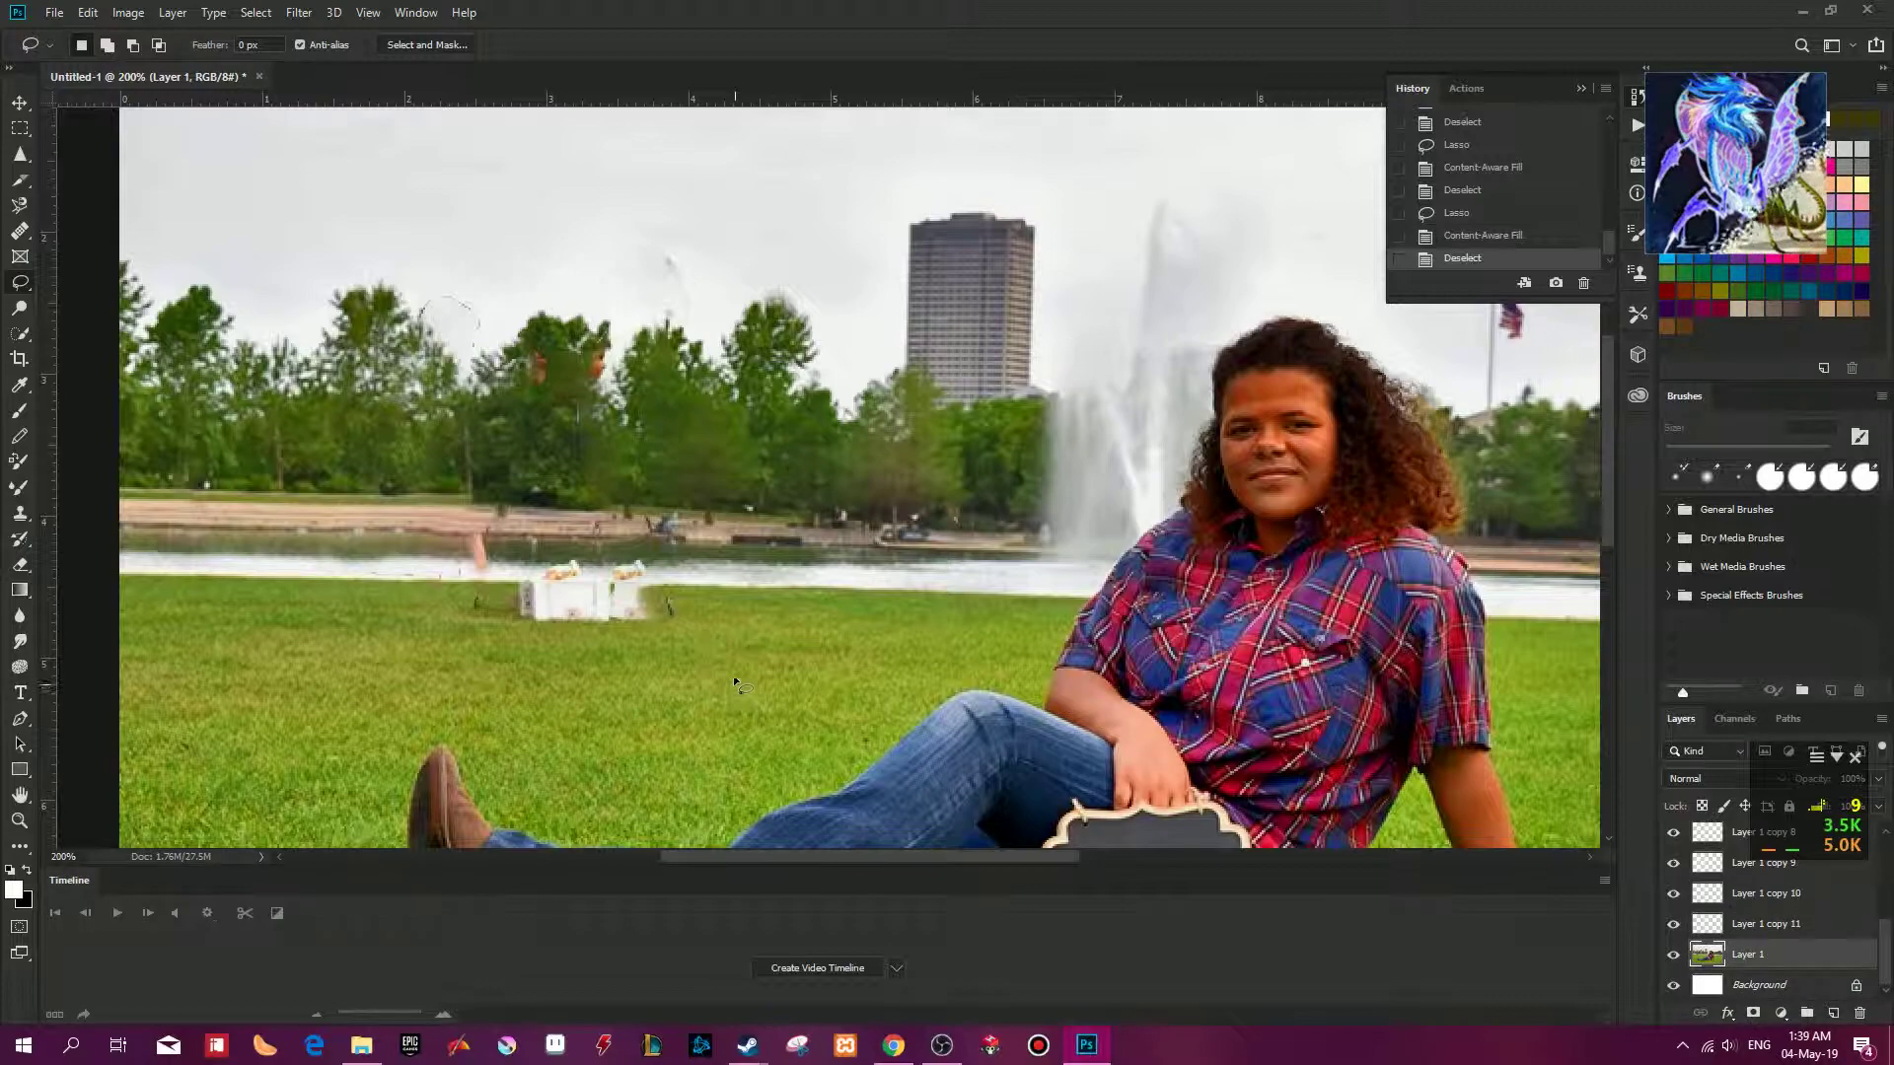
mouse_move(681, 626)
left_mouse_down()
mouse_move(541, 631)
mouse_move(515, 584)
mouse_move(538, 572)
left_mouse_up()
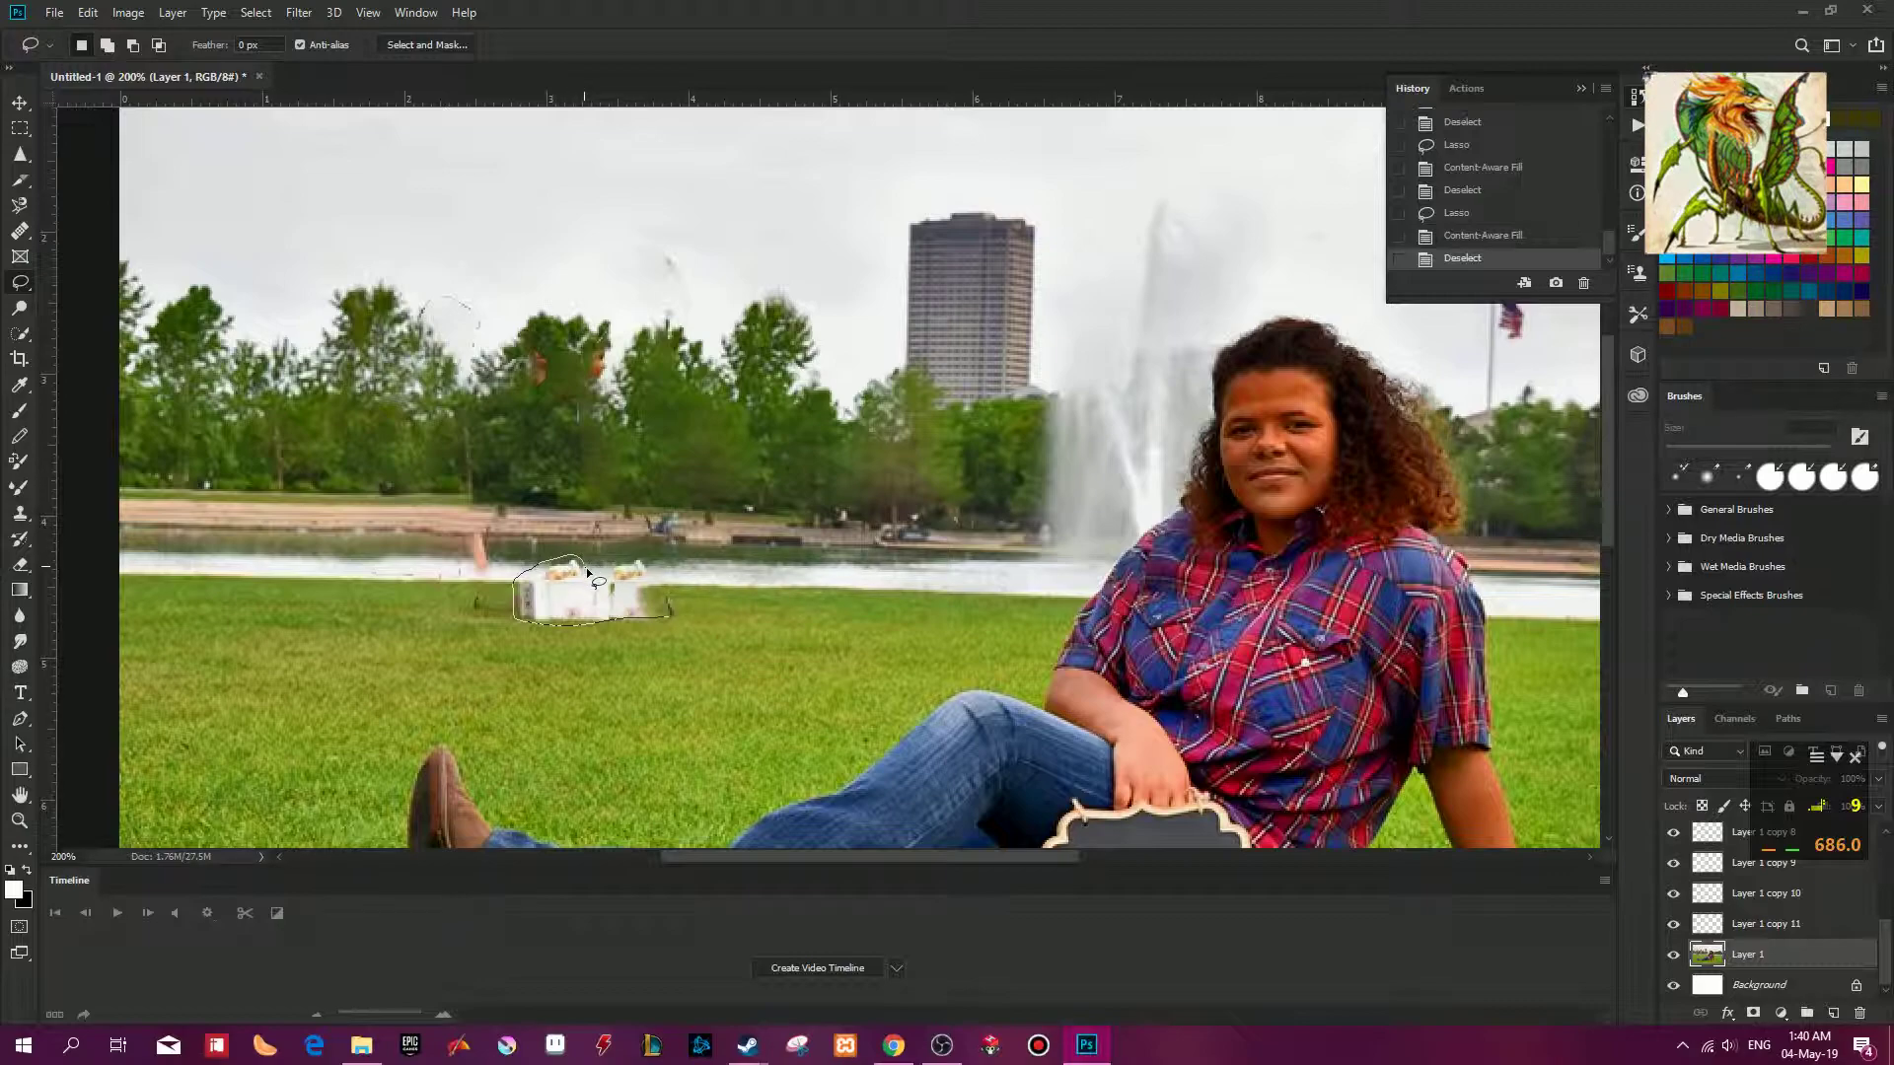
left_click_drag(665, 606, 661, 617)
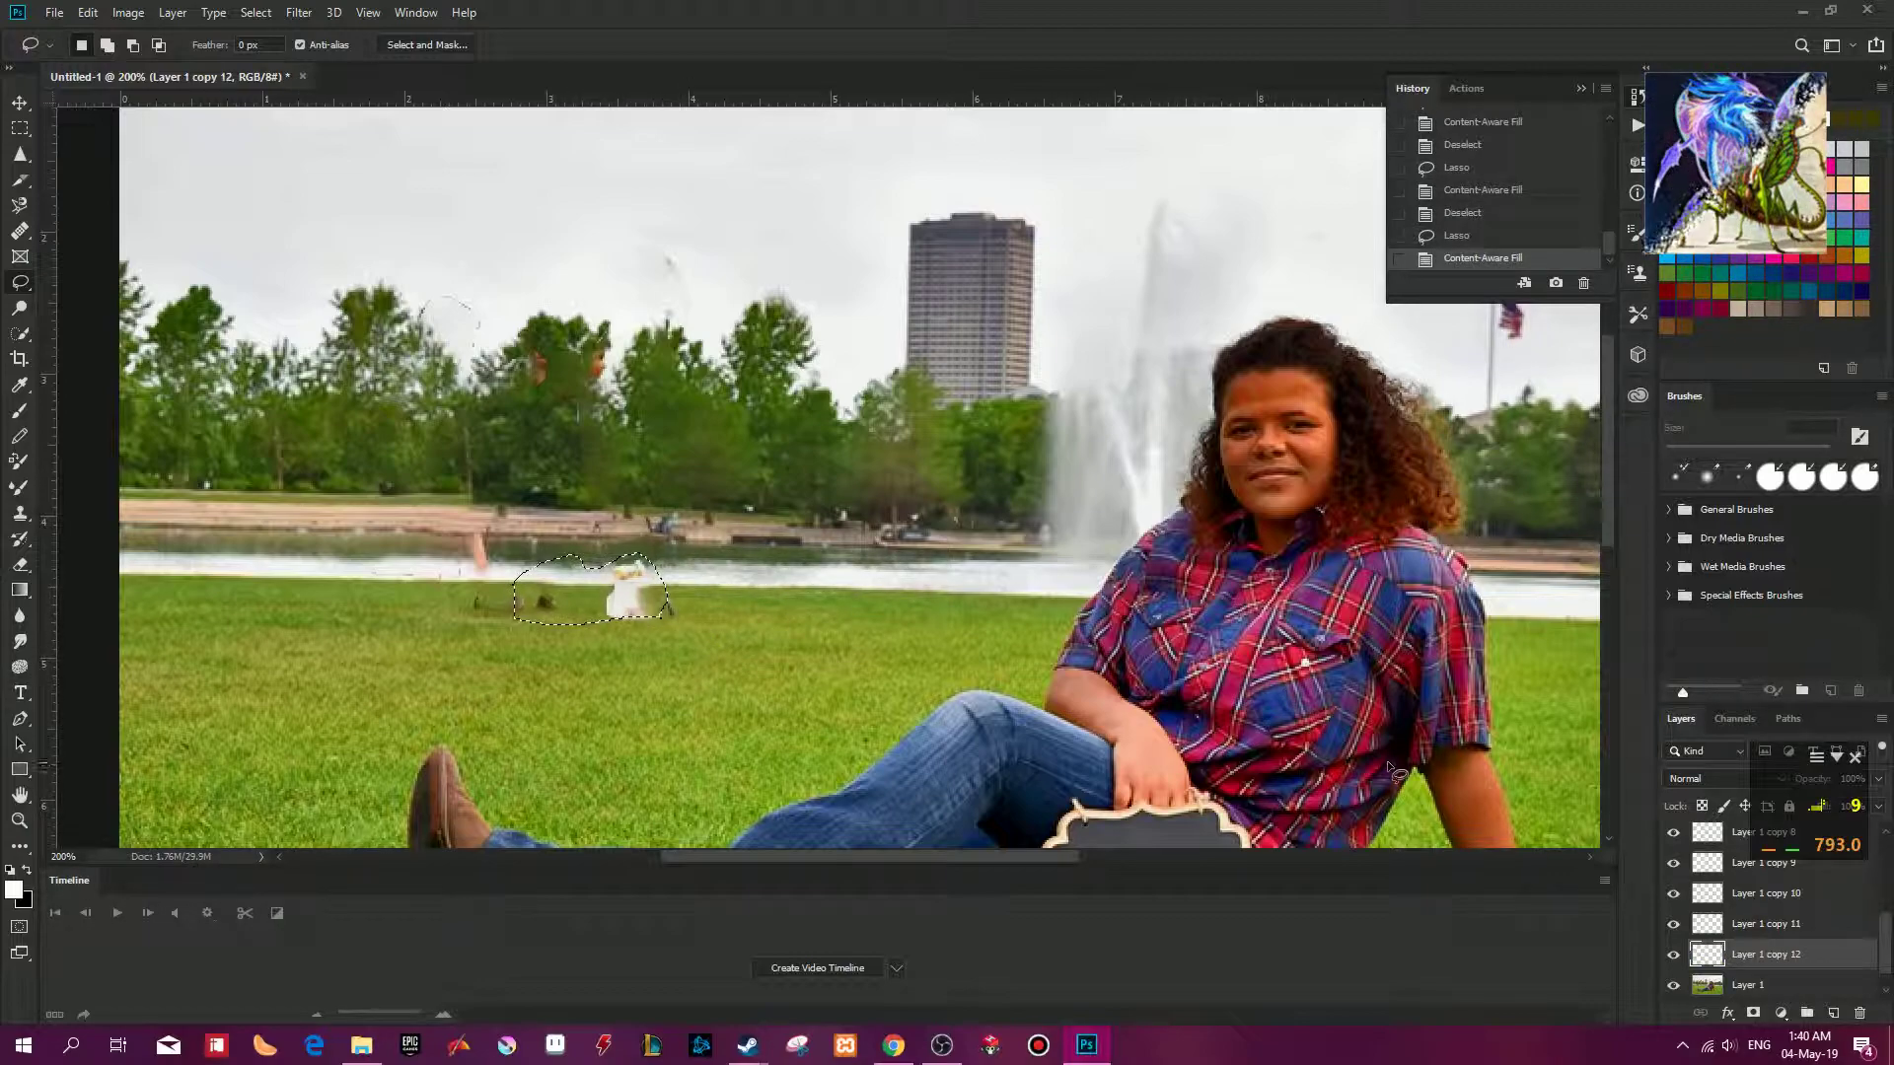
key("ctrl+d")
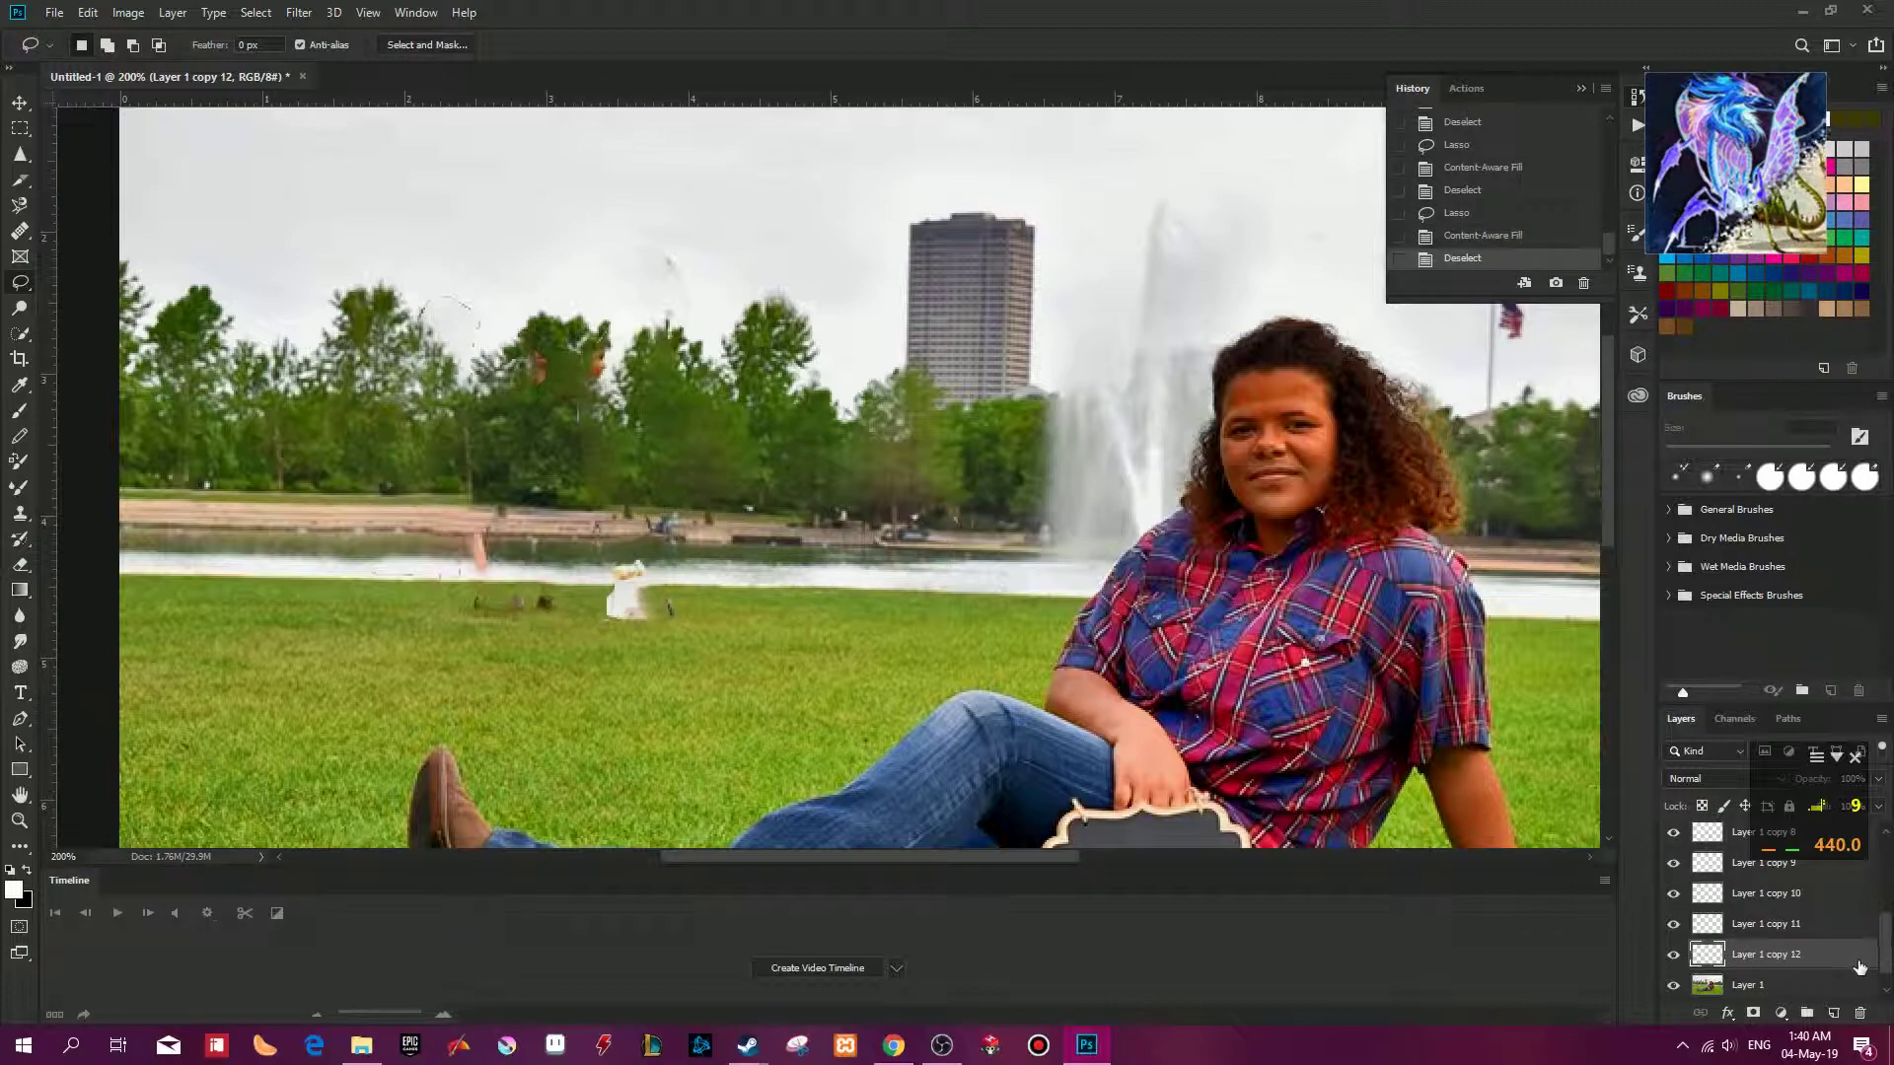
Toggle the visibility of the fill patch layers to compare the retouched areas with the original photo.
scroll(1697, 939, "up", 2)
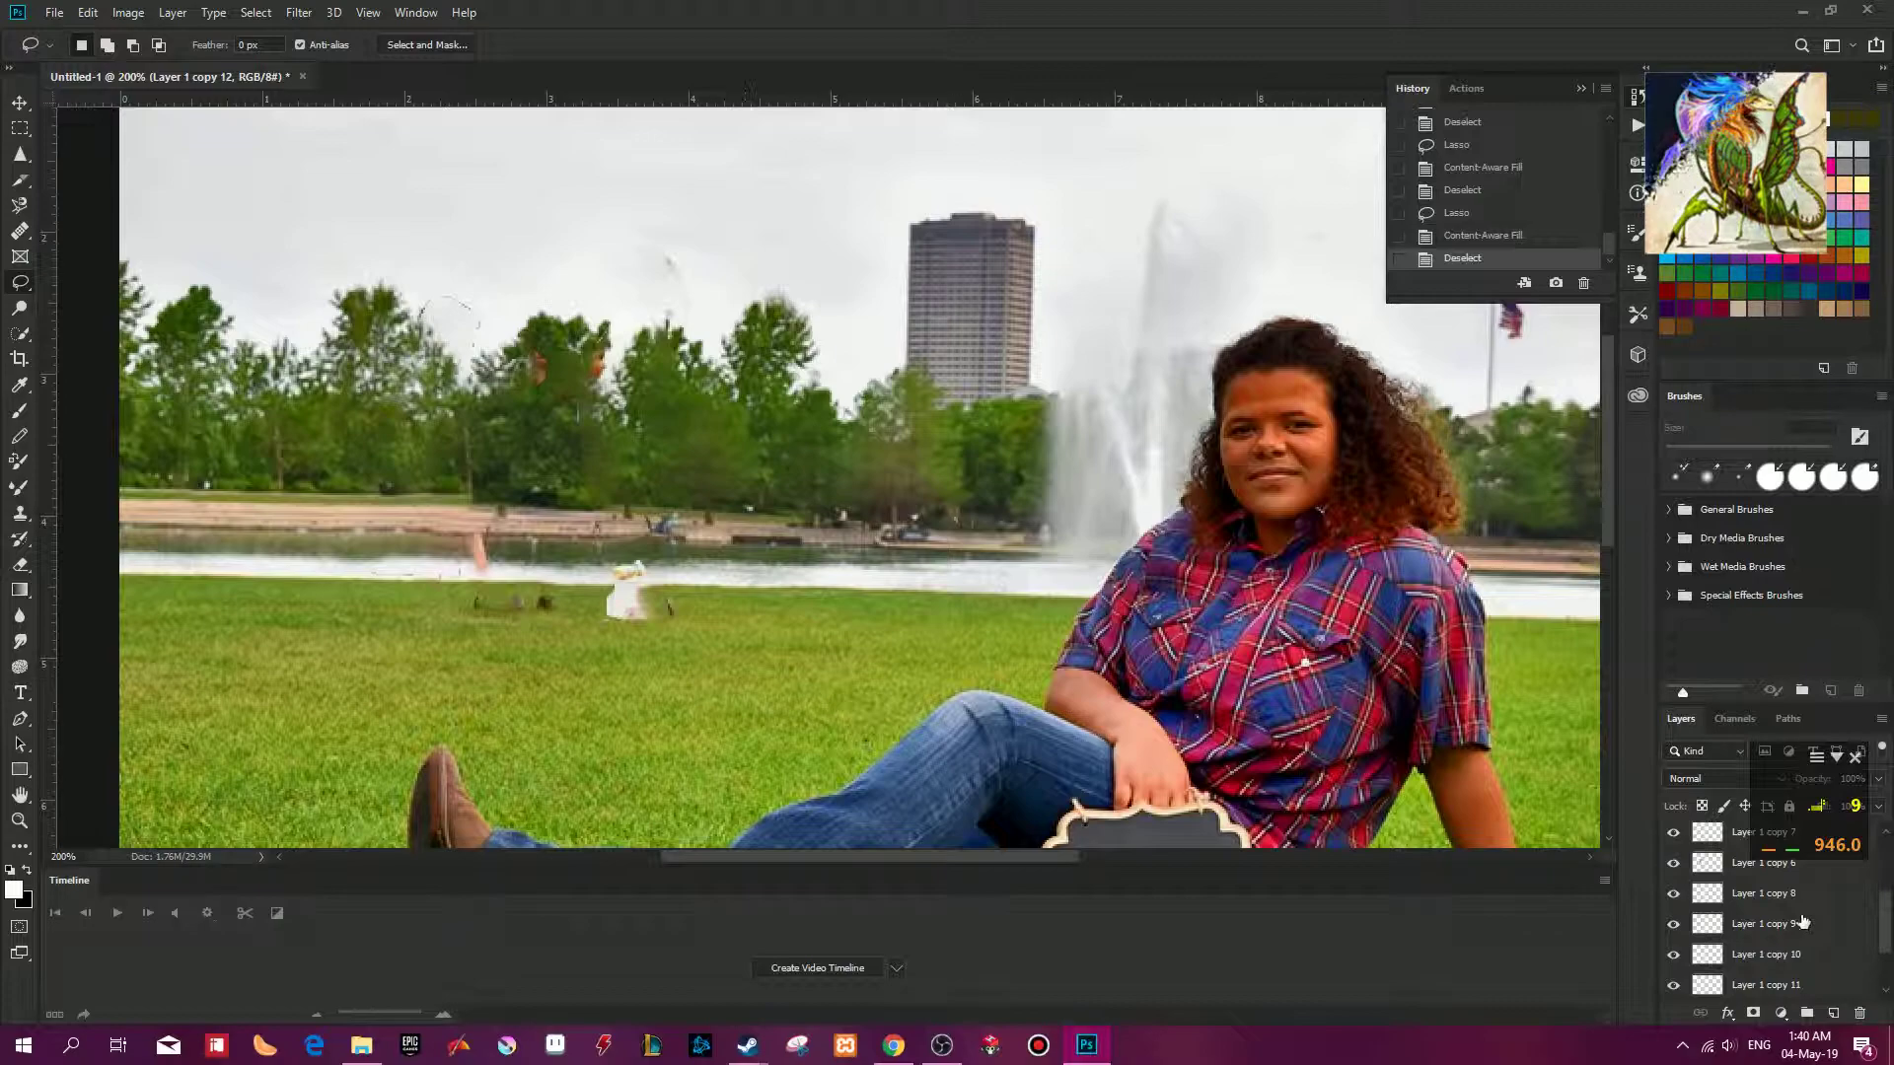
scroll(1776, 922, "up", 5)
left_click(1674, 869)
left_click(1672, 931)
scroll(1674, 944, "down", 3)
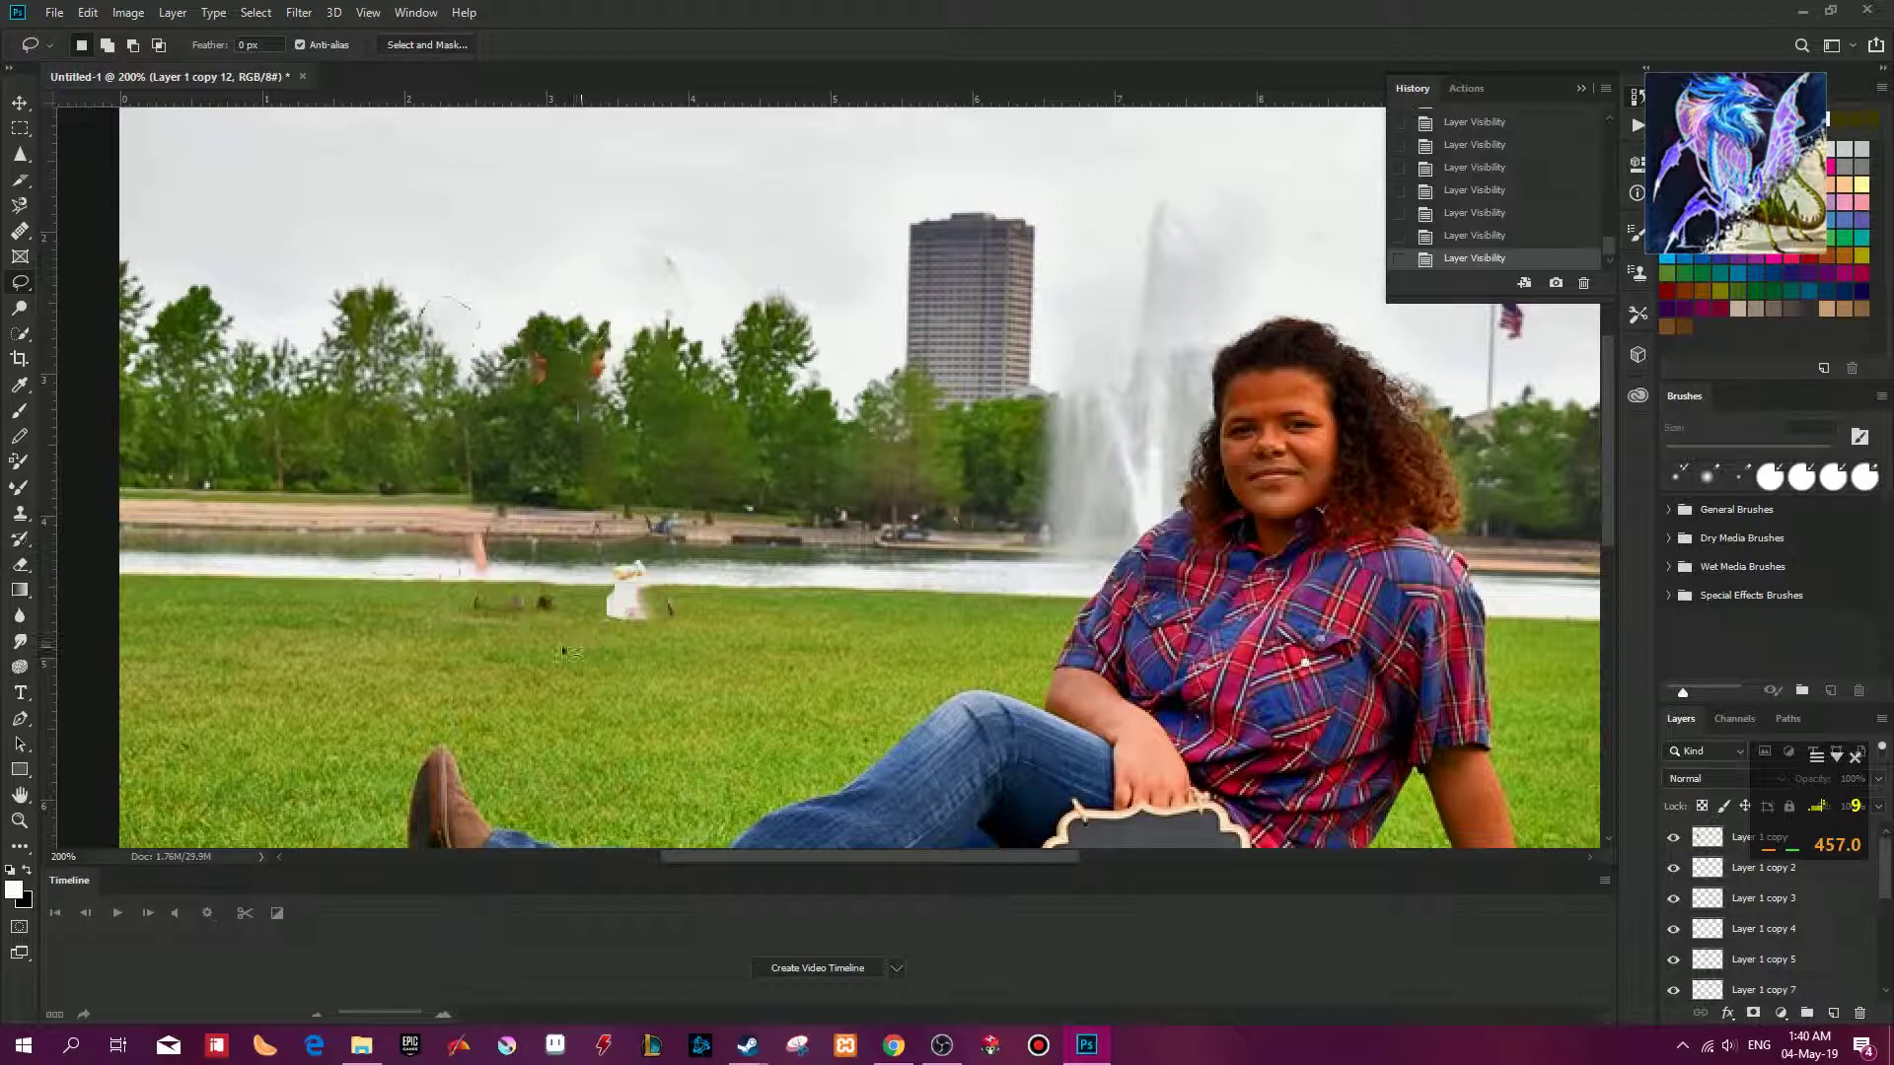
Merge all the Layer 1 copy patch layers down into Layer 1.
key("ctrl+e")
key("ctrl+e")
key("ctrl+e")
key("ctrl+e")
key("ctrl+e")
key("ctrl+e")
key("ctrl+e")
key("ctrl+e")
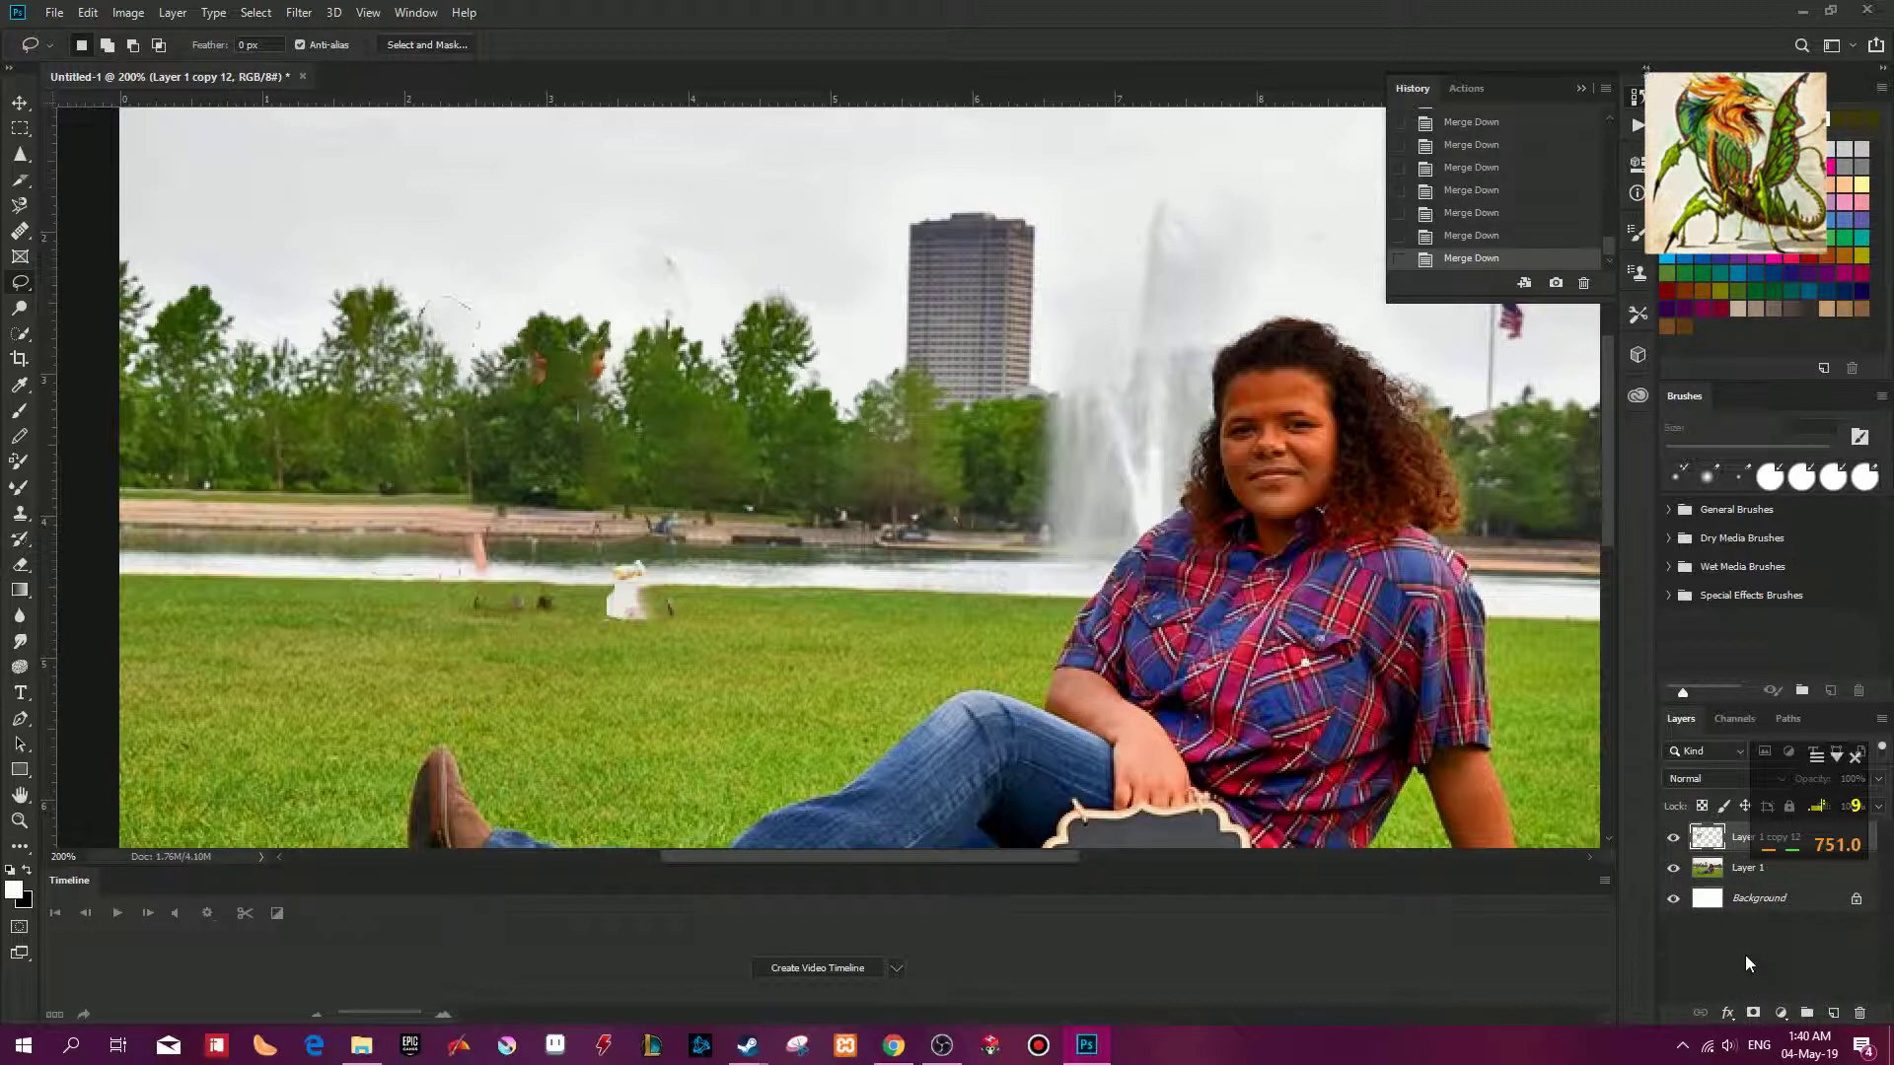
key("ctrl+e")
Sample the dark foliage with the Healing Brush and paint over the left skin-coloured remnant in the trees.
left_click_drag(376, 530, 483, 643)
key("ctrl+plus")
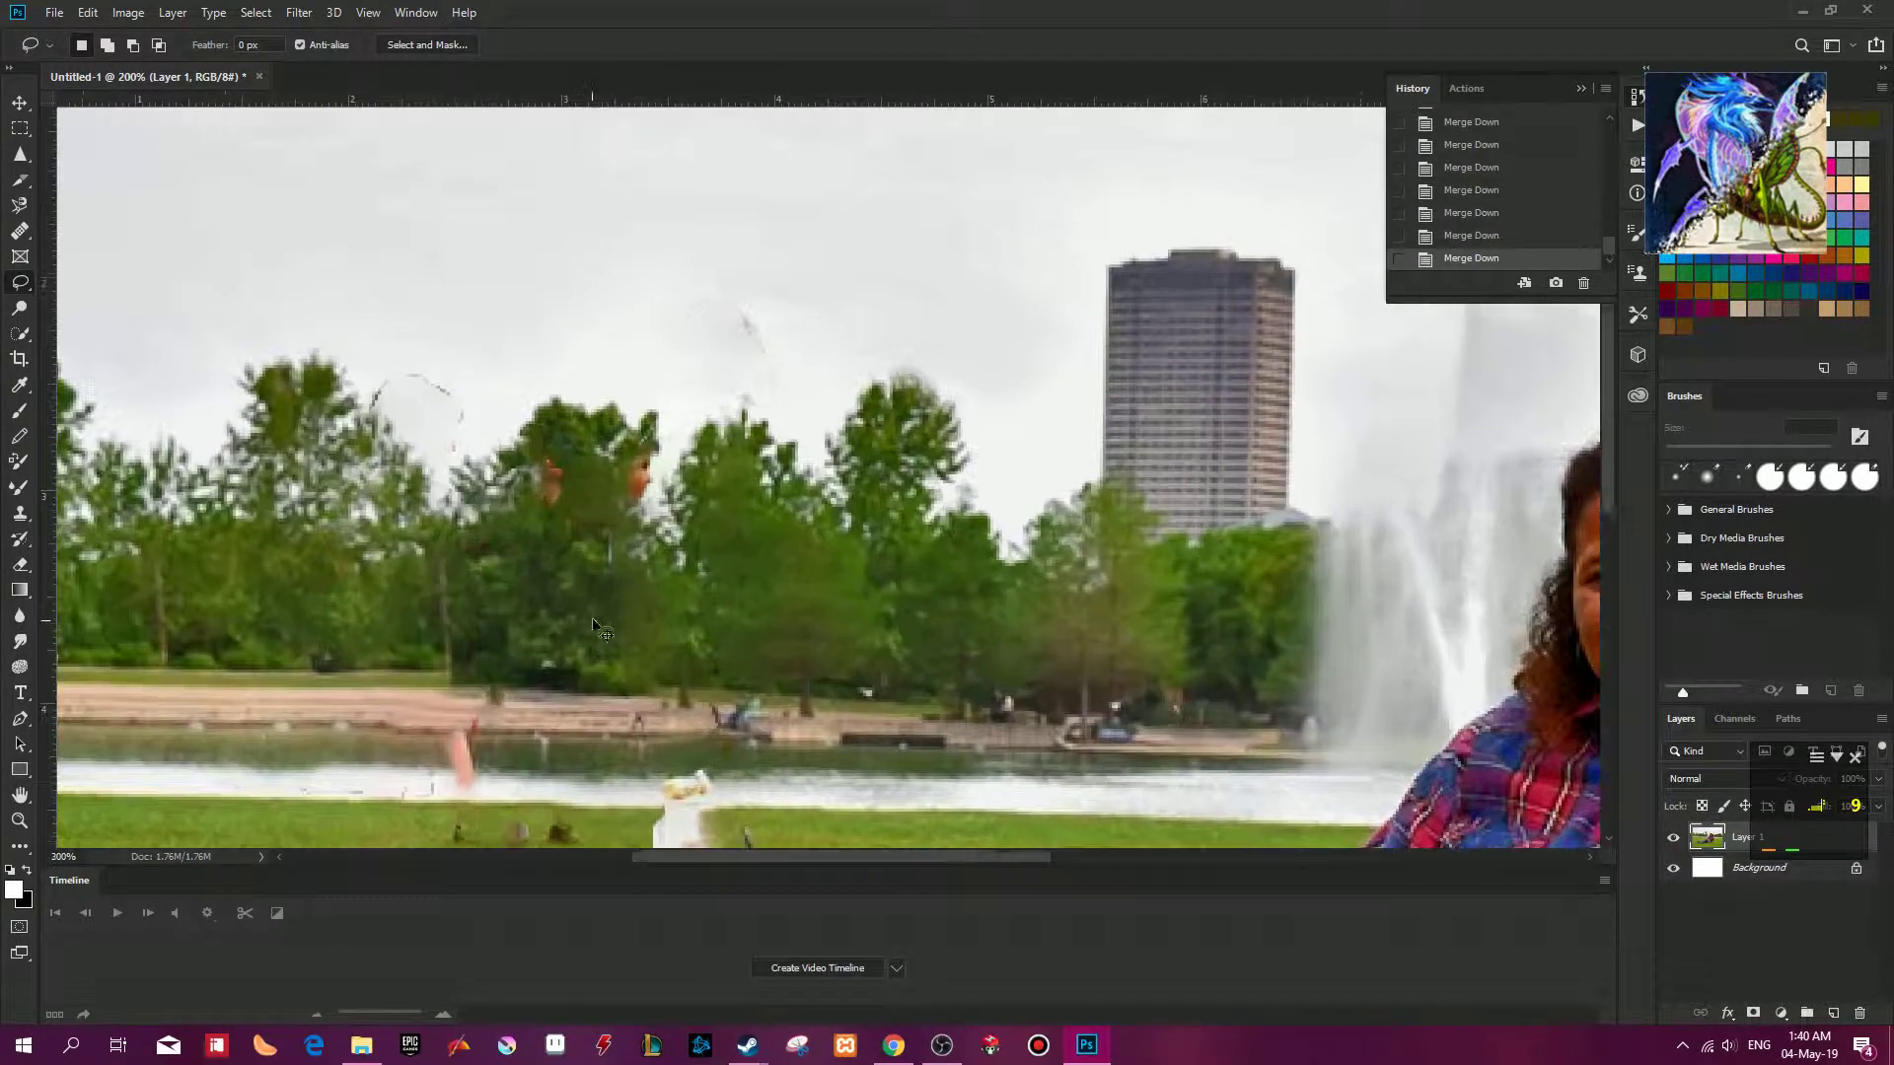
key("j")
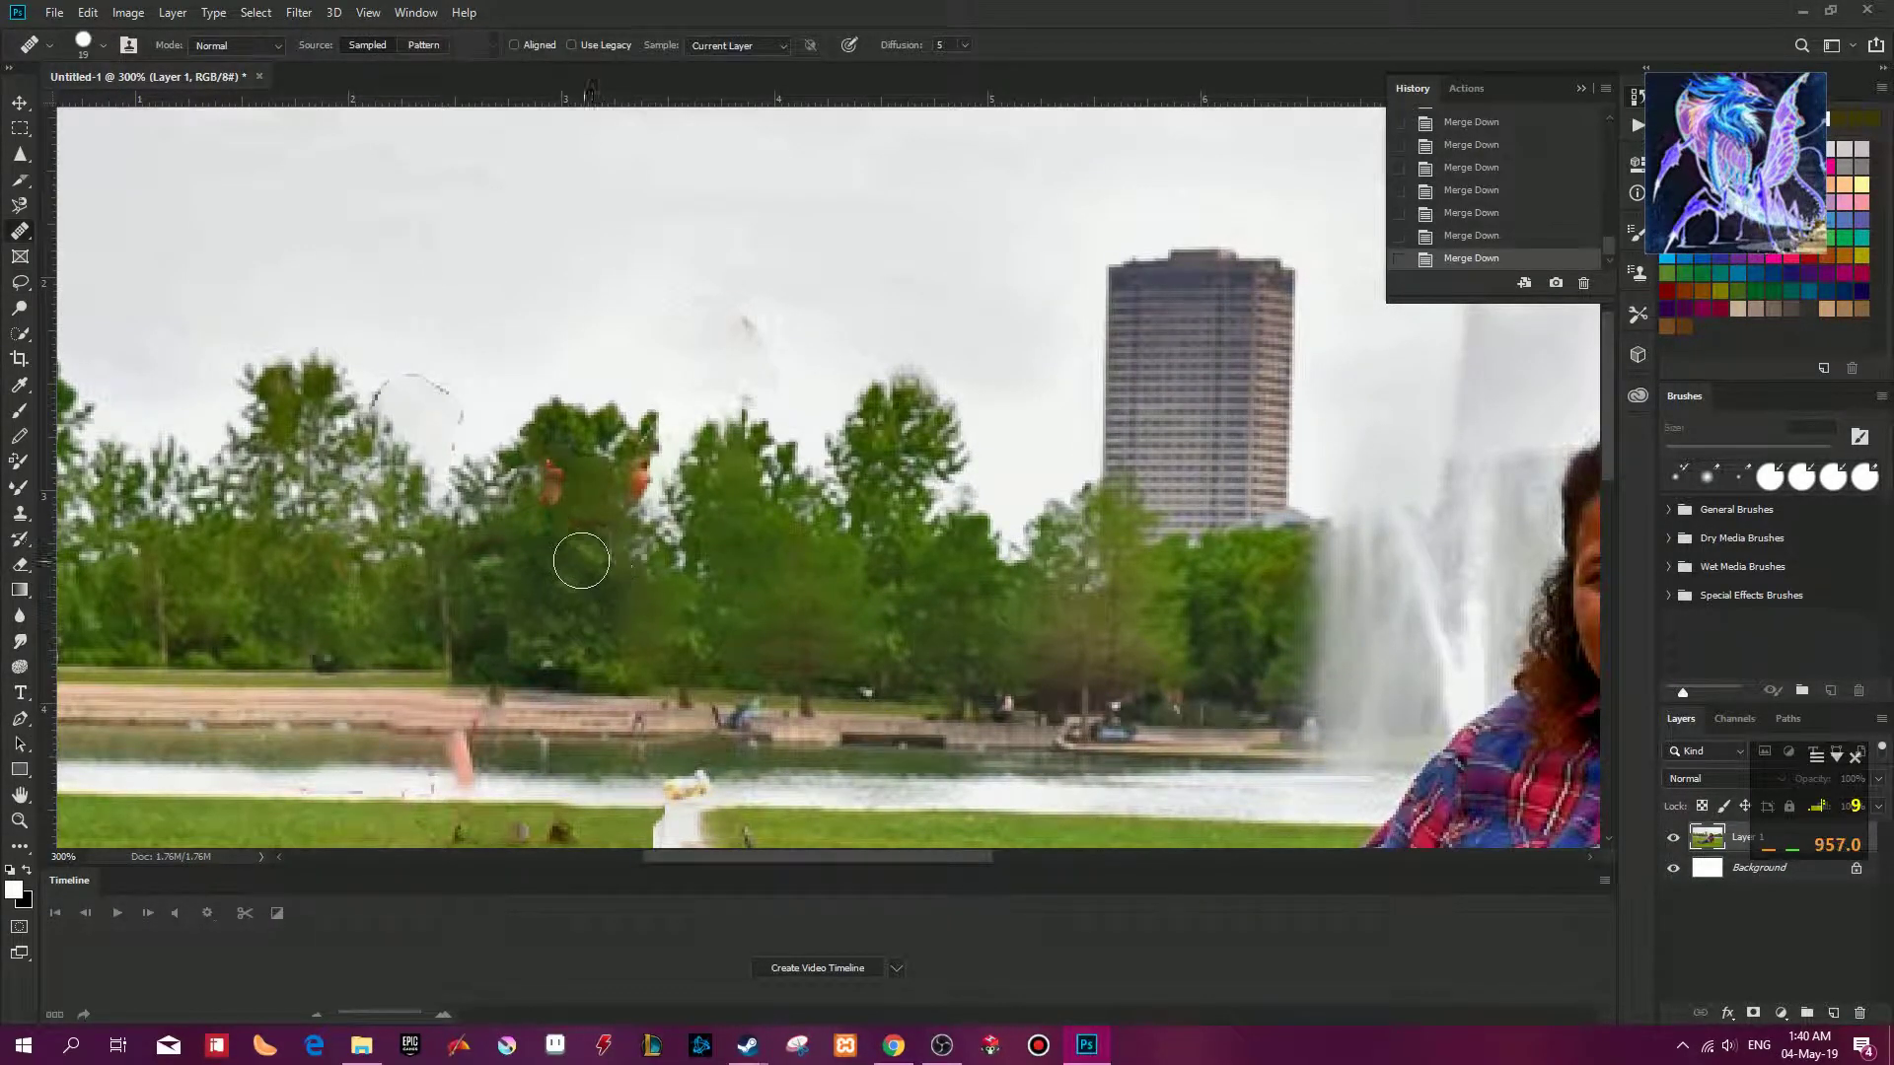
left_click(553, 577, "alt")
left_click(542, 477)
left_click(542, 475)
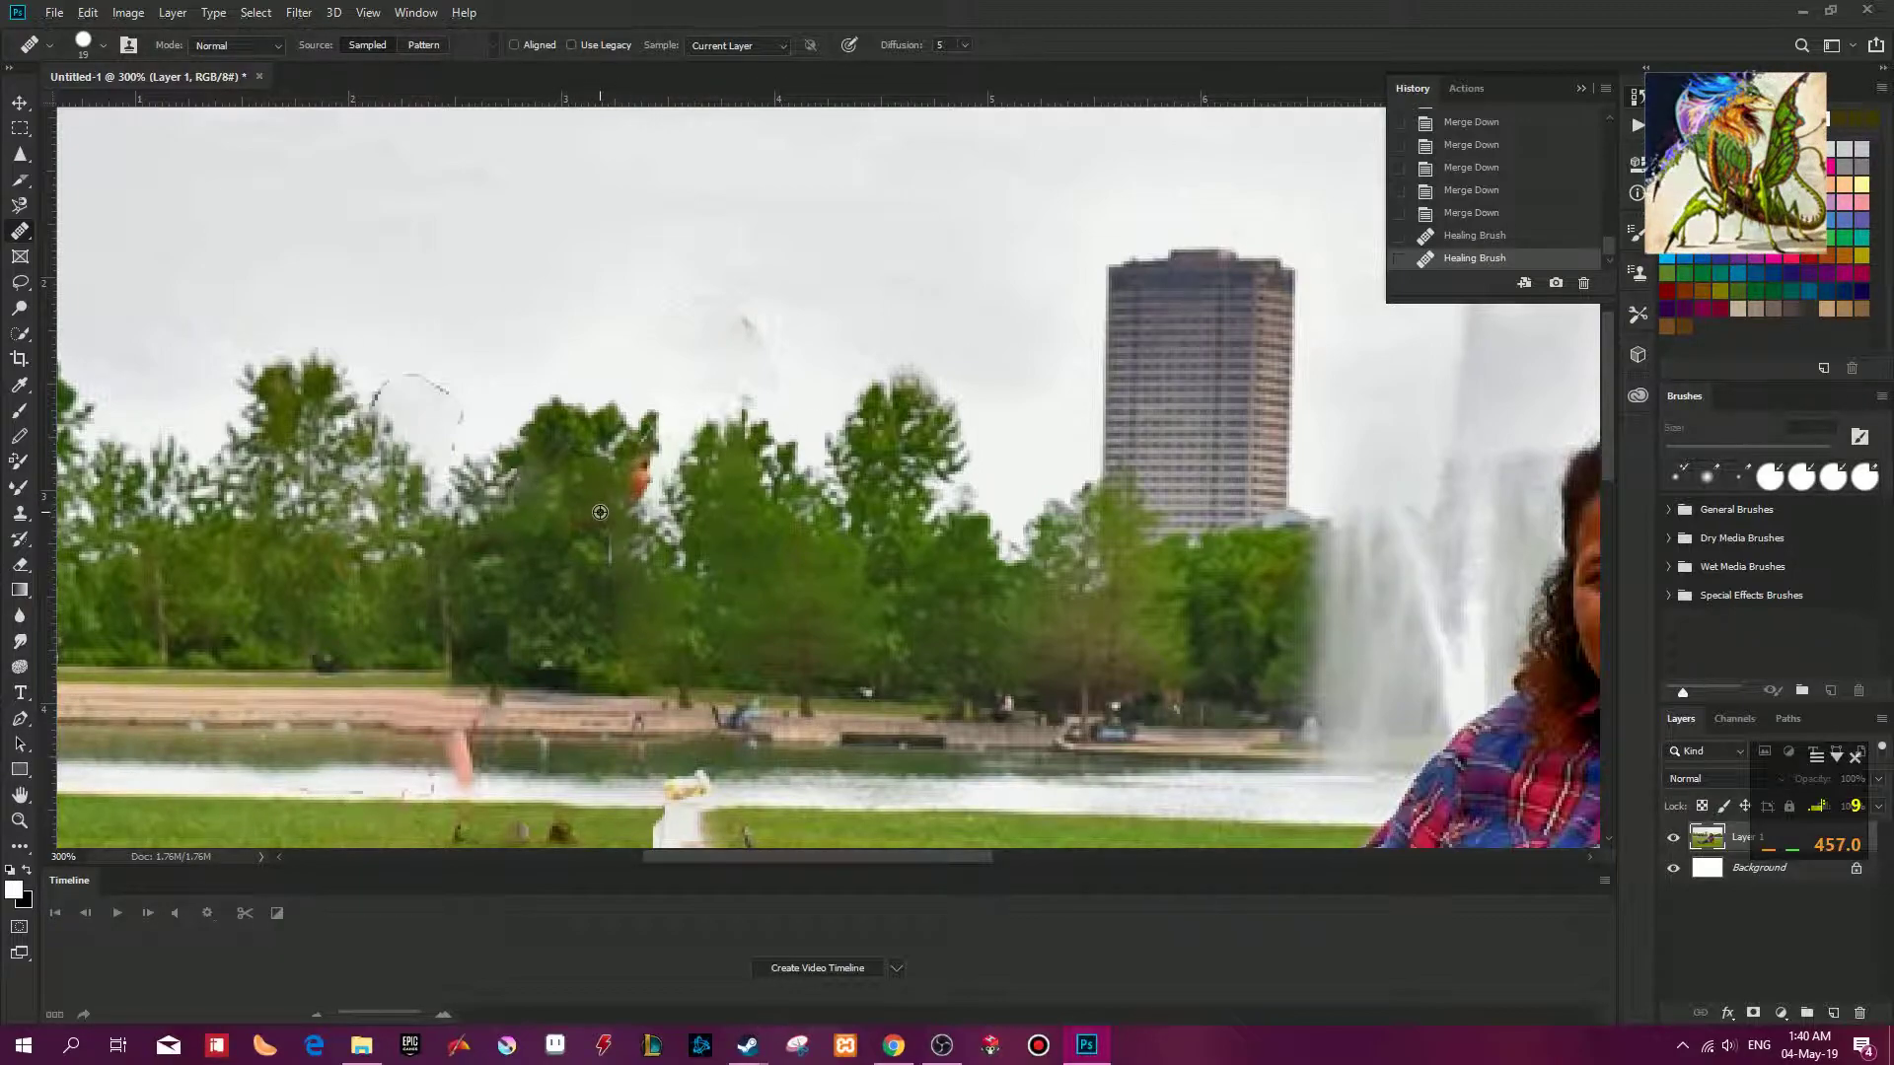
Try healing the right skin-coloured remnant at the tree's edge, and undo that stroke.
left_click(632, 471)
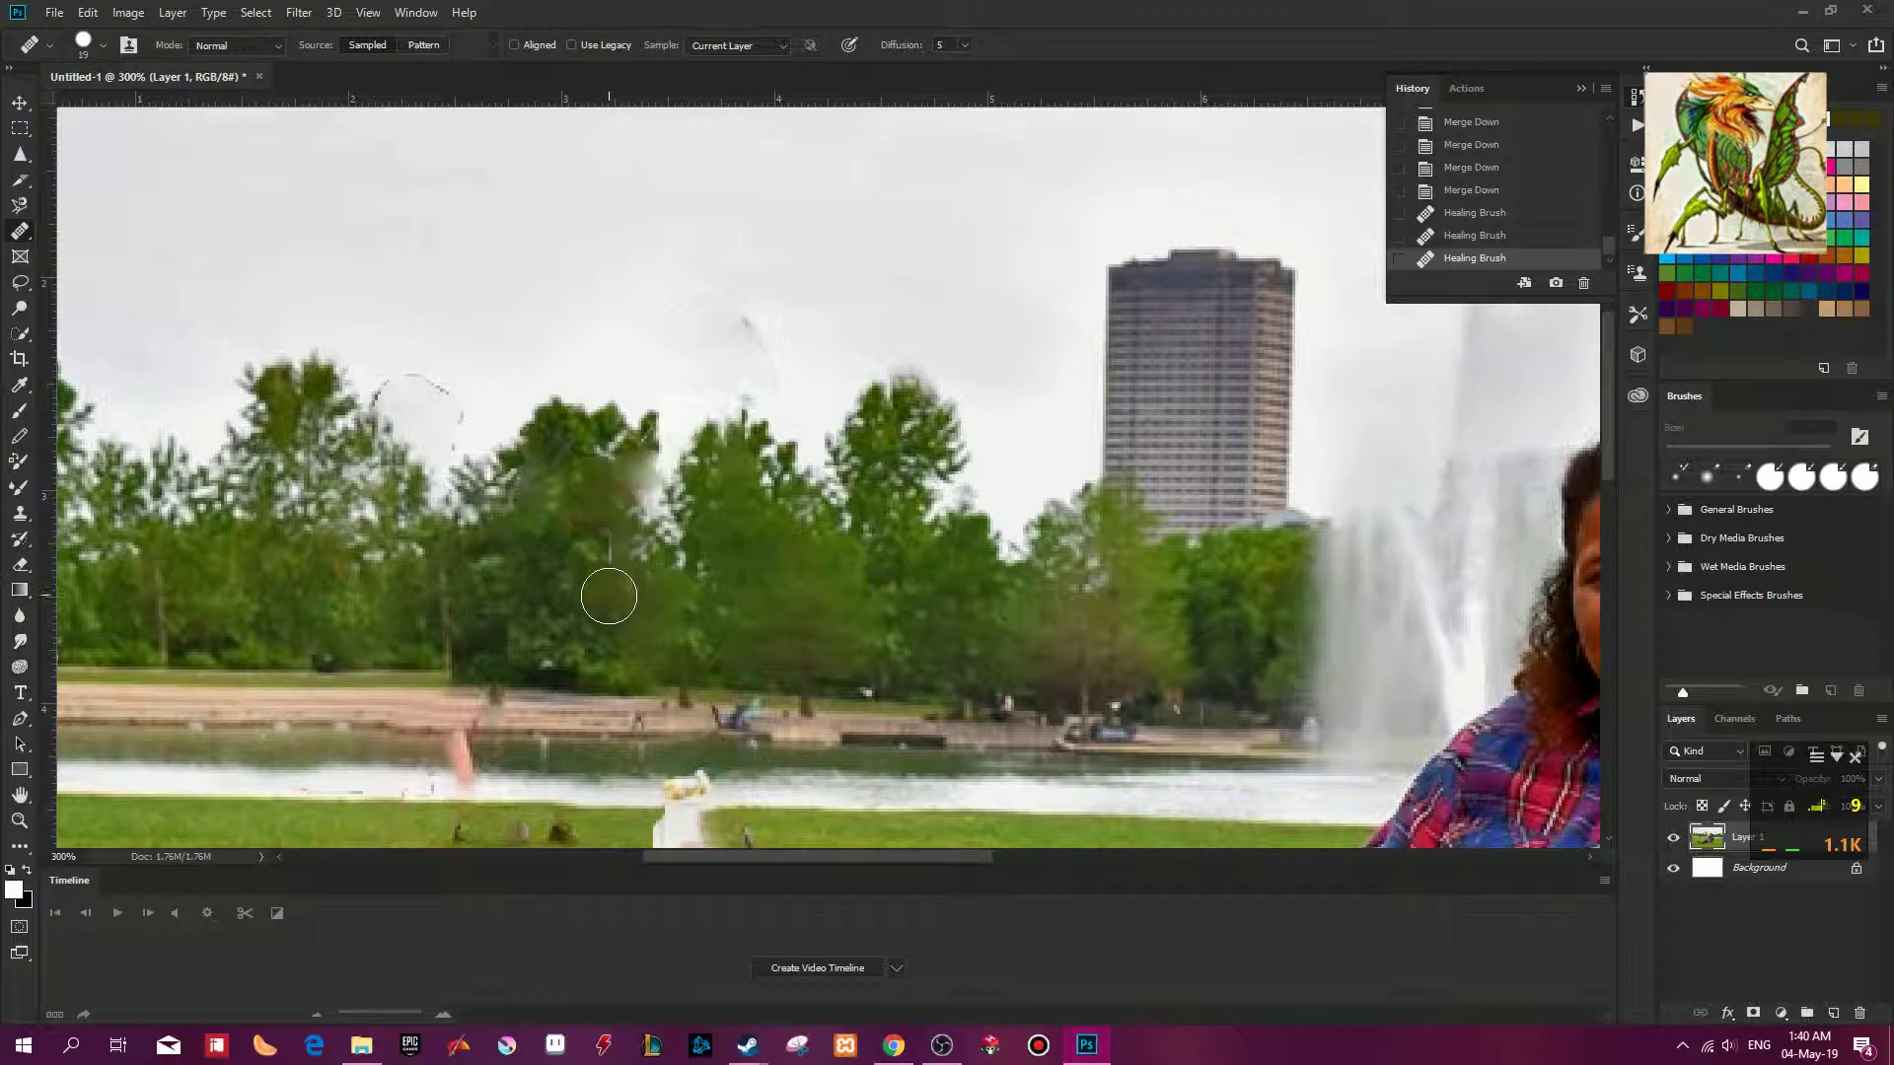
key("ctrl+z")
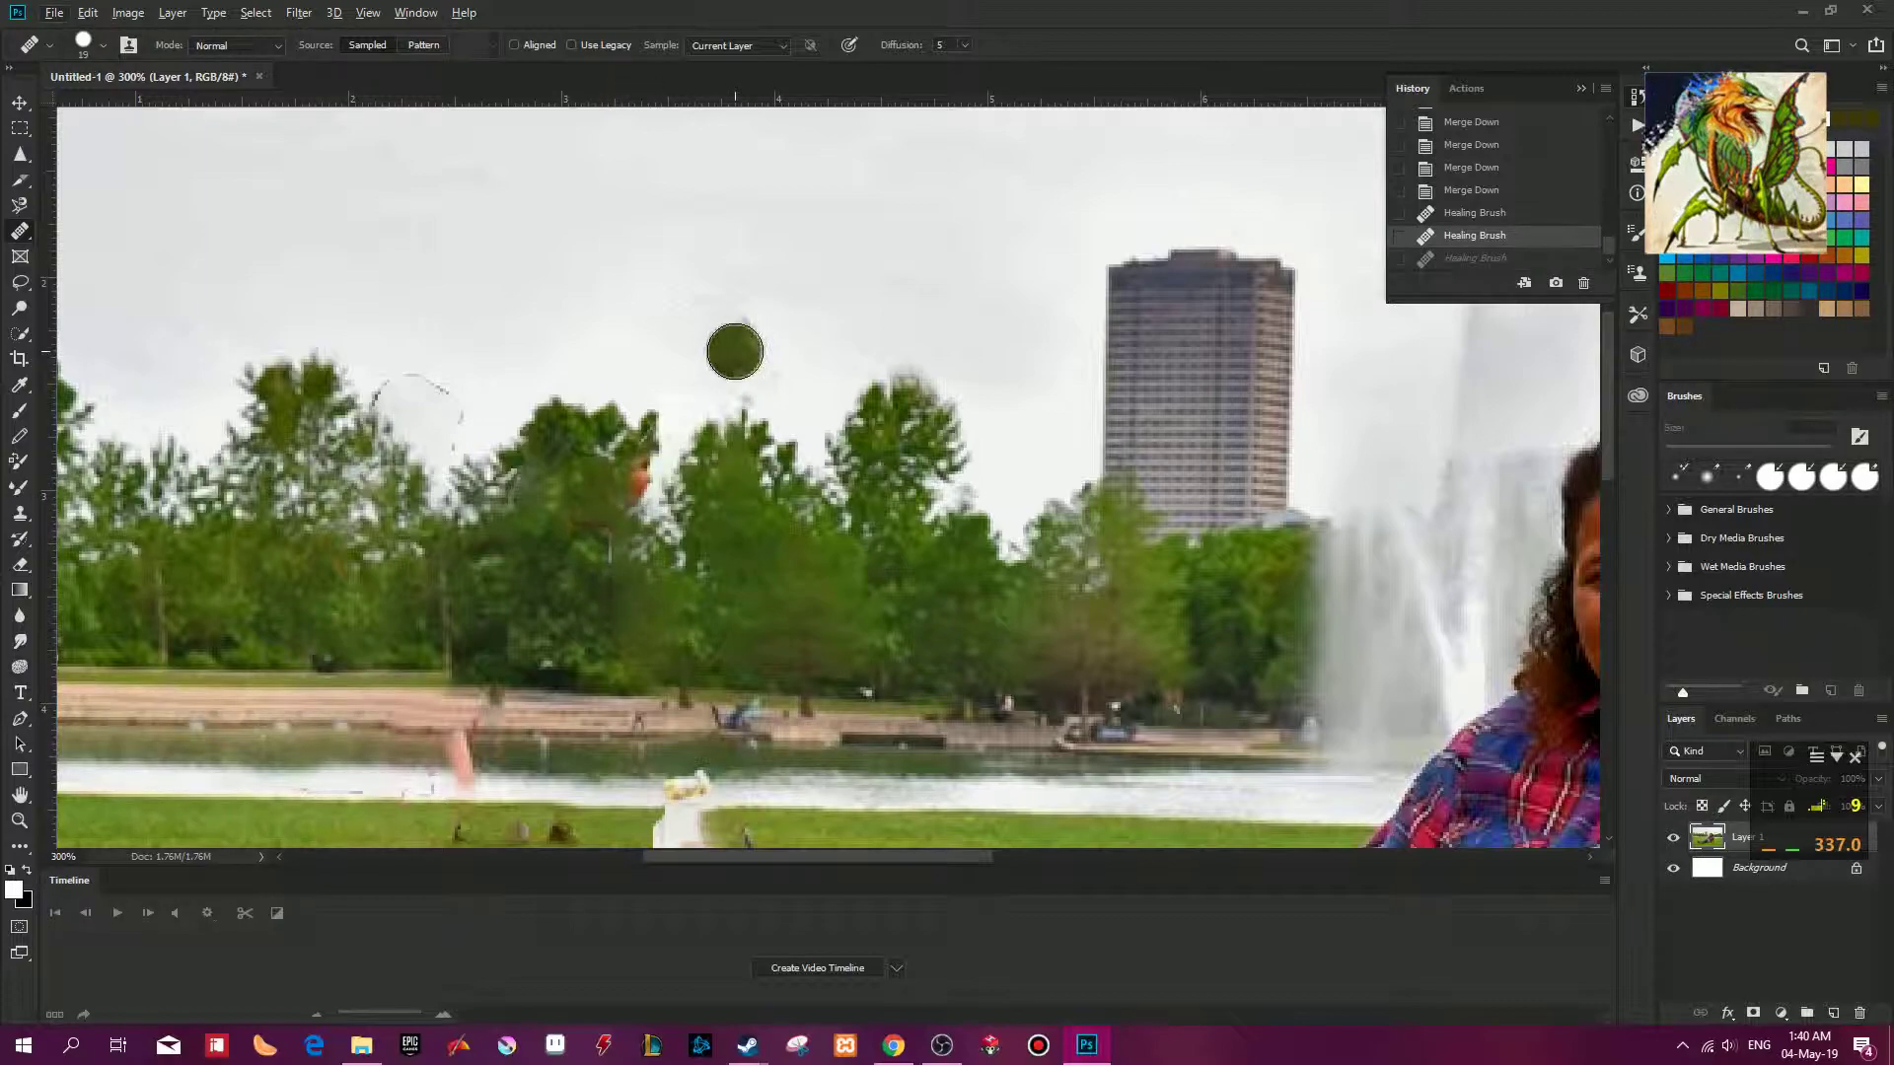
Blend away the dark outline remnants in the sky above the trees using the 8 px Mixer Brush.
key("b")
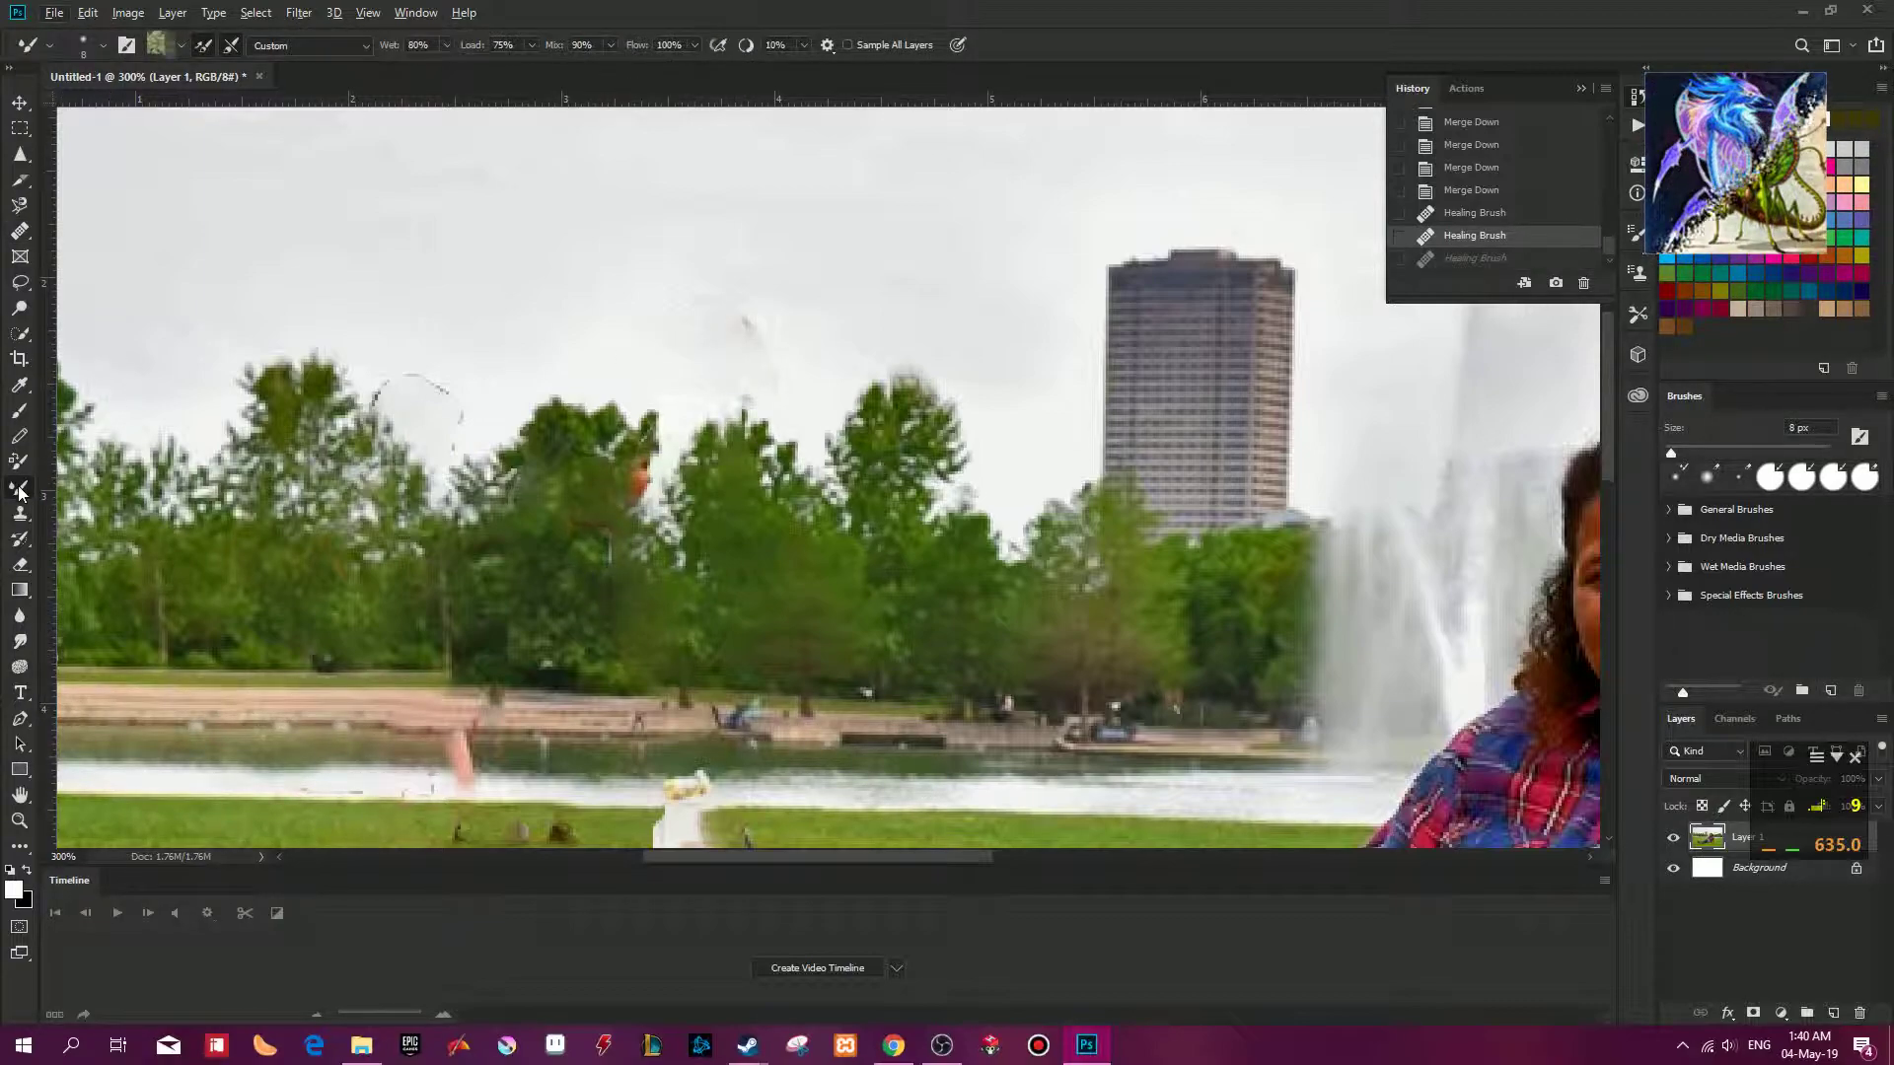
left_click_drag(457, 401, 454, 396)
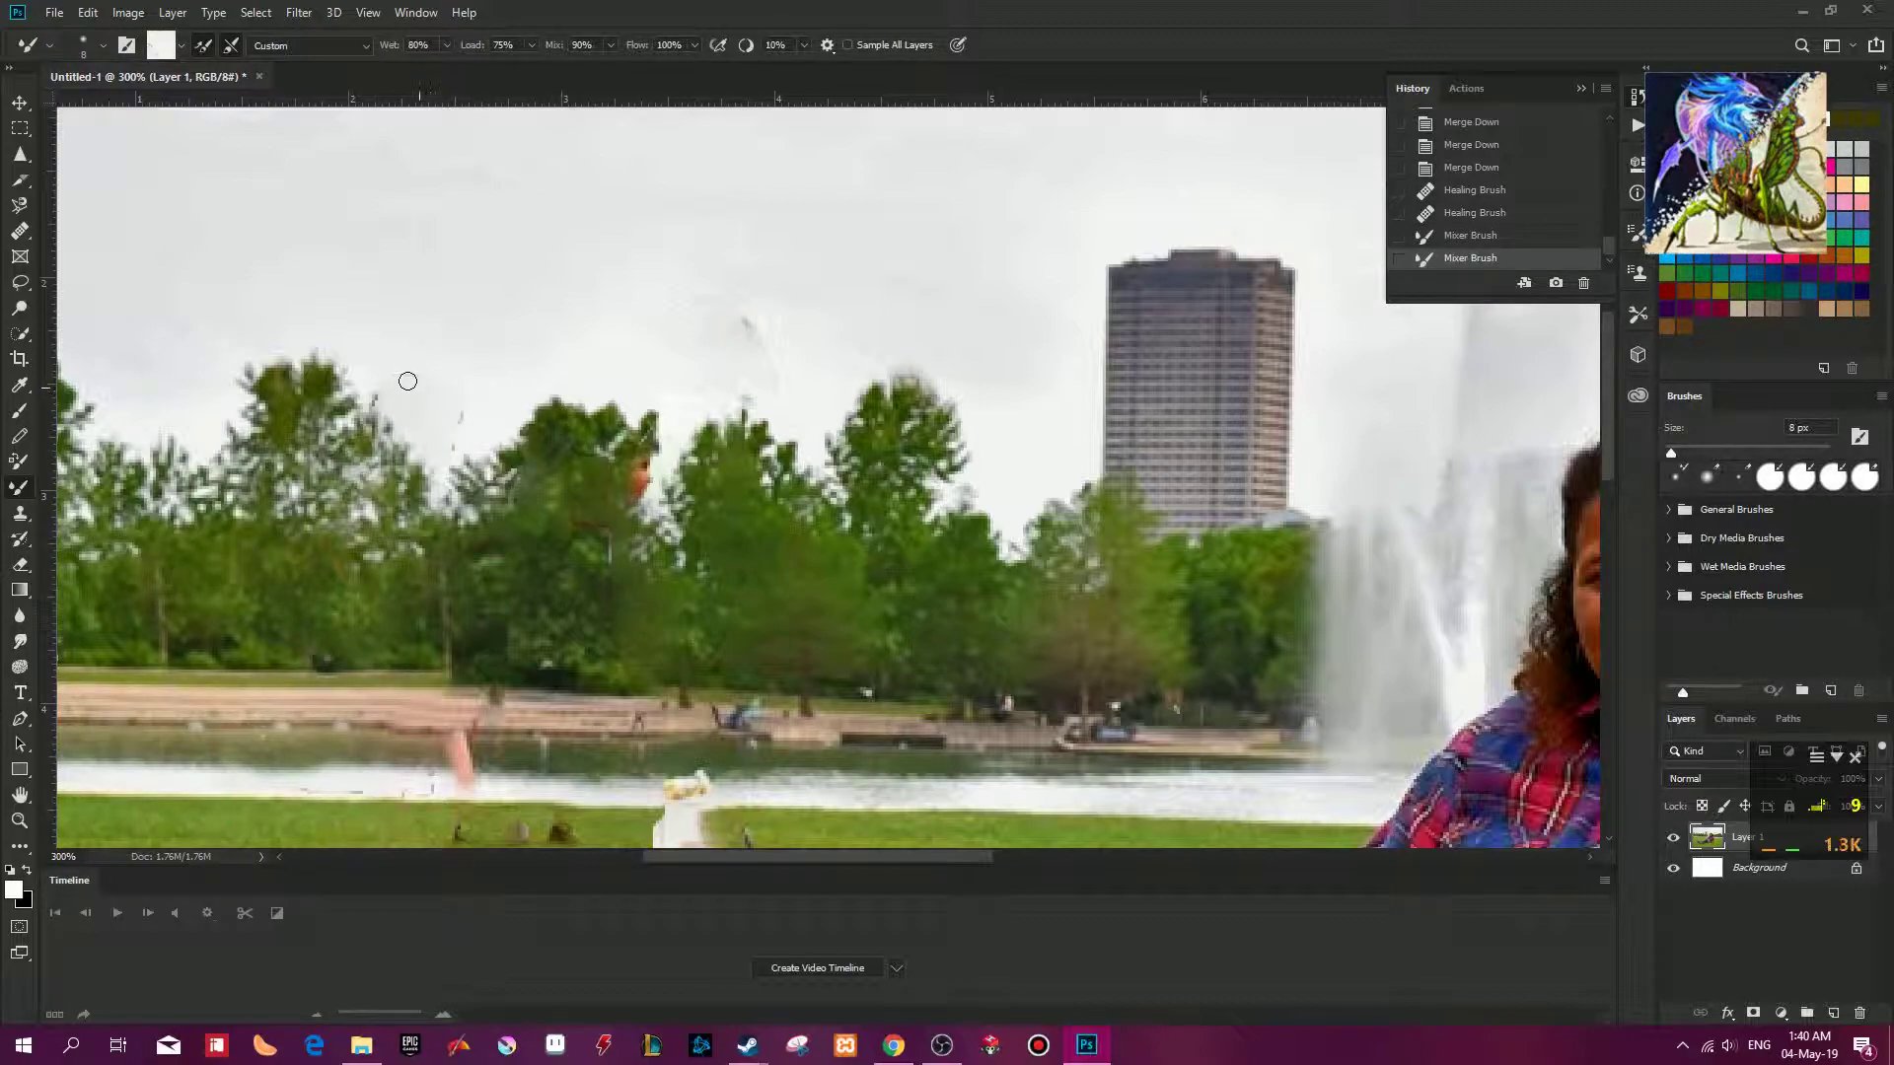
left_click_drag(407, 382, 407, 382)
left_click_drag(400, 379, 389, 377)
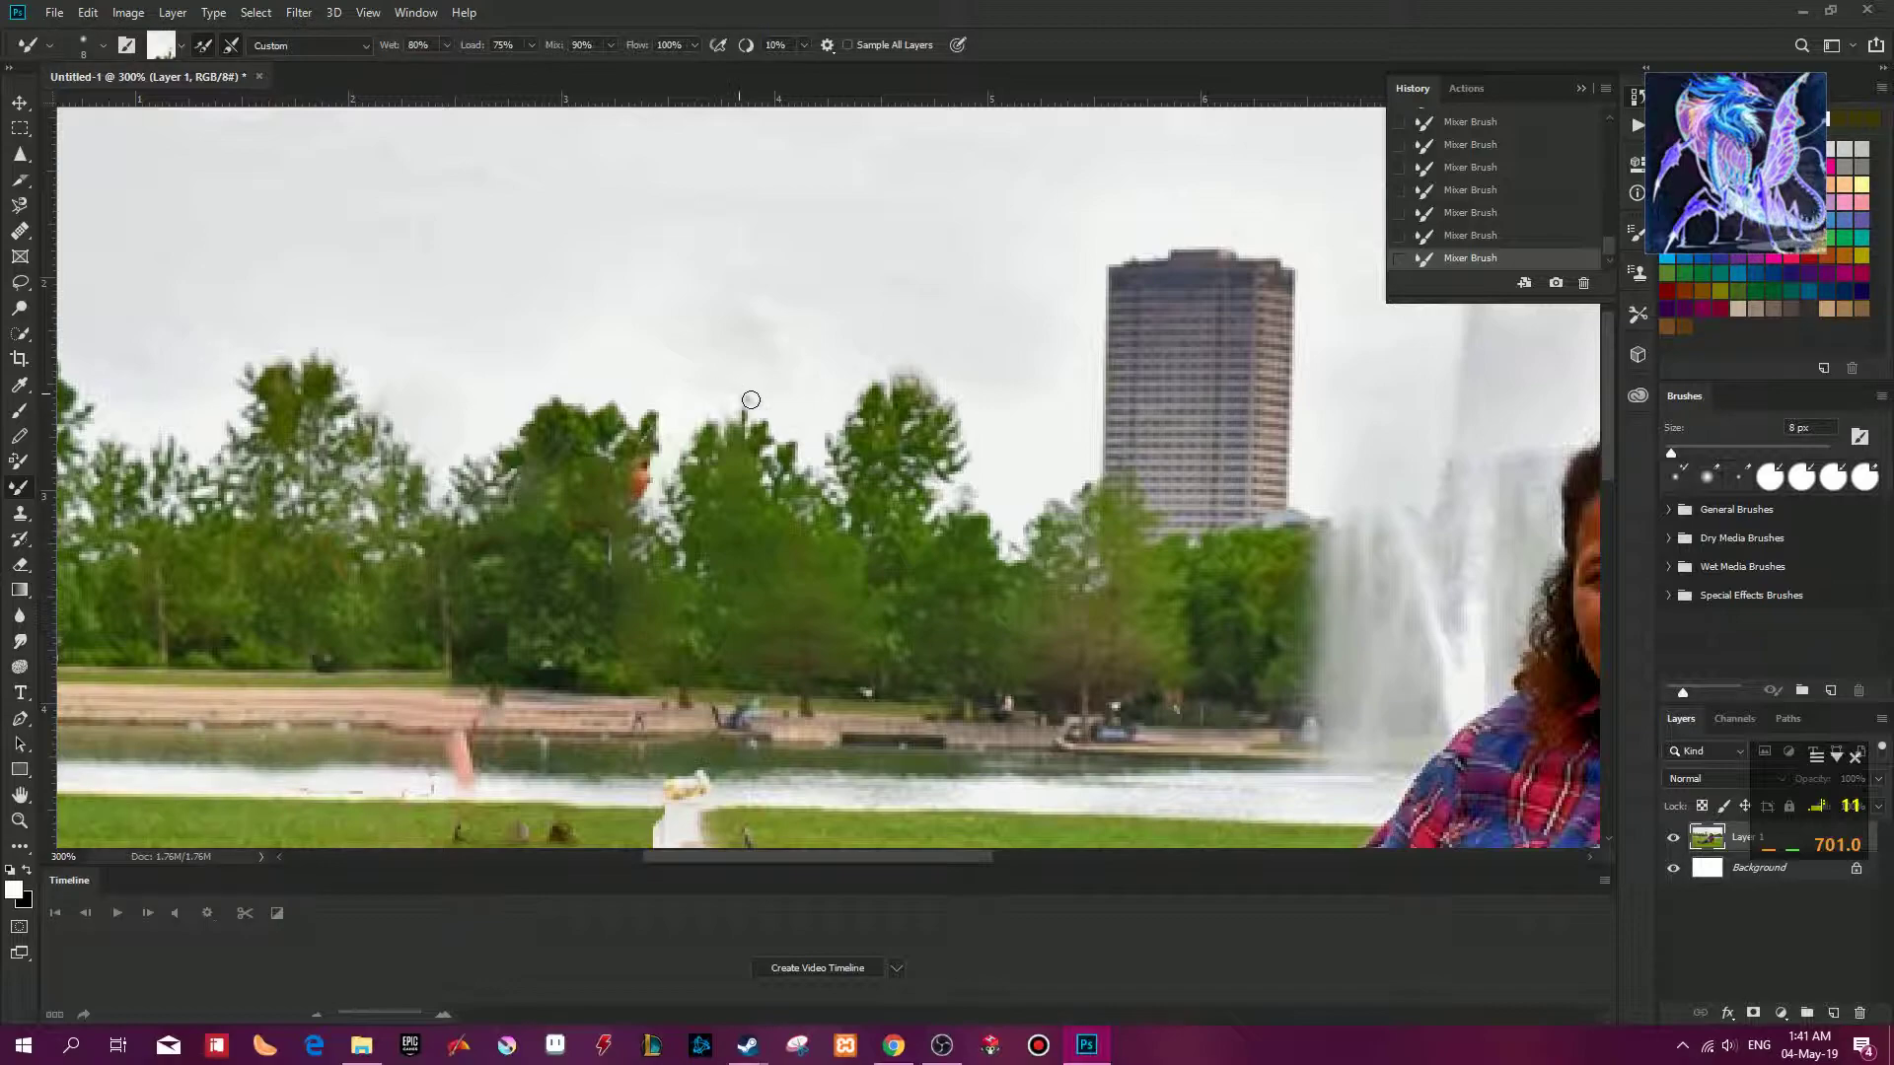
Paint over the pink leg remnant at the lake's edge using a smaller Healing Brush sampled from the nearby water.
left_click_drag(971, 417, 275, 541)
left_click_drag(1167, 410, 854, 359)
left_click_drag(1207, 298, 882, 513)
left_click_drag(246, 552, 740, 602)
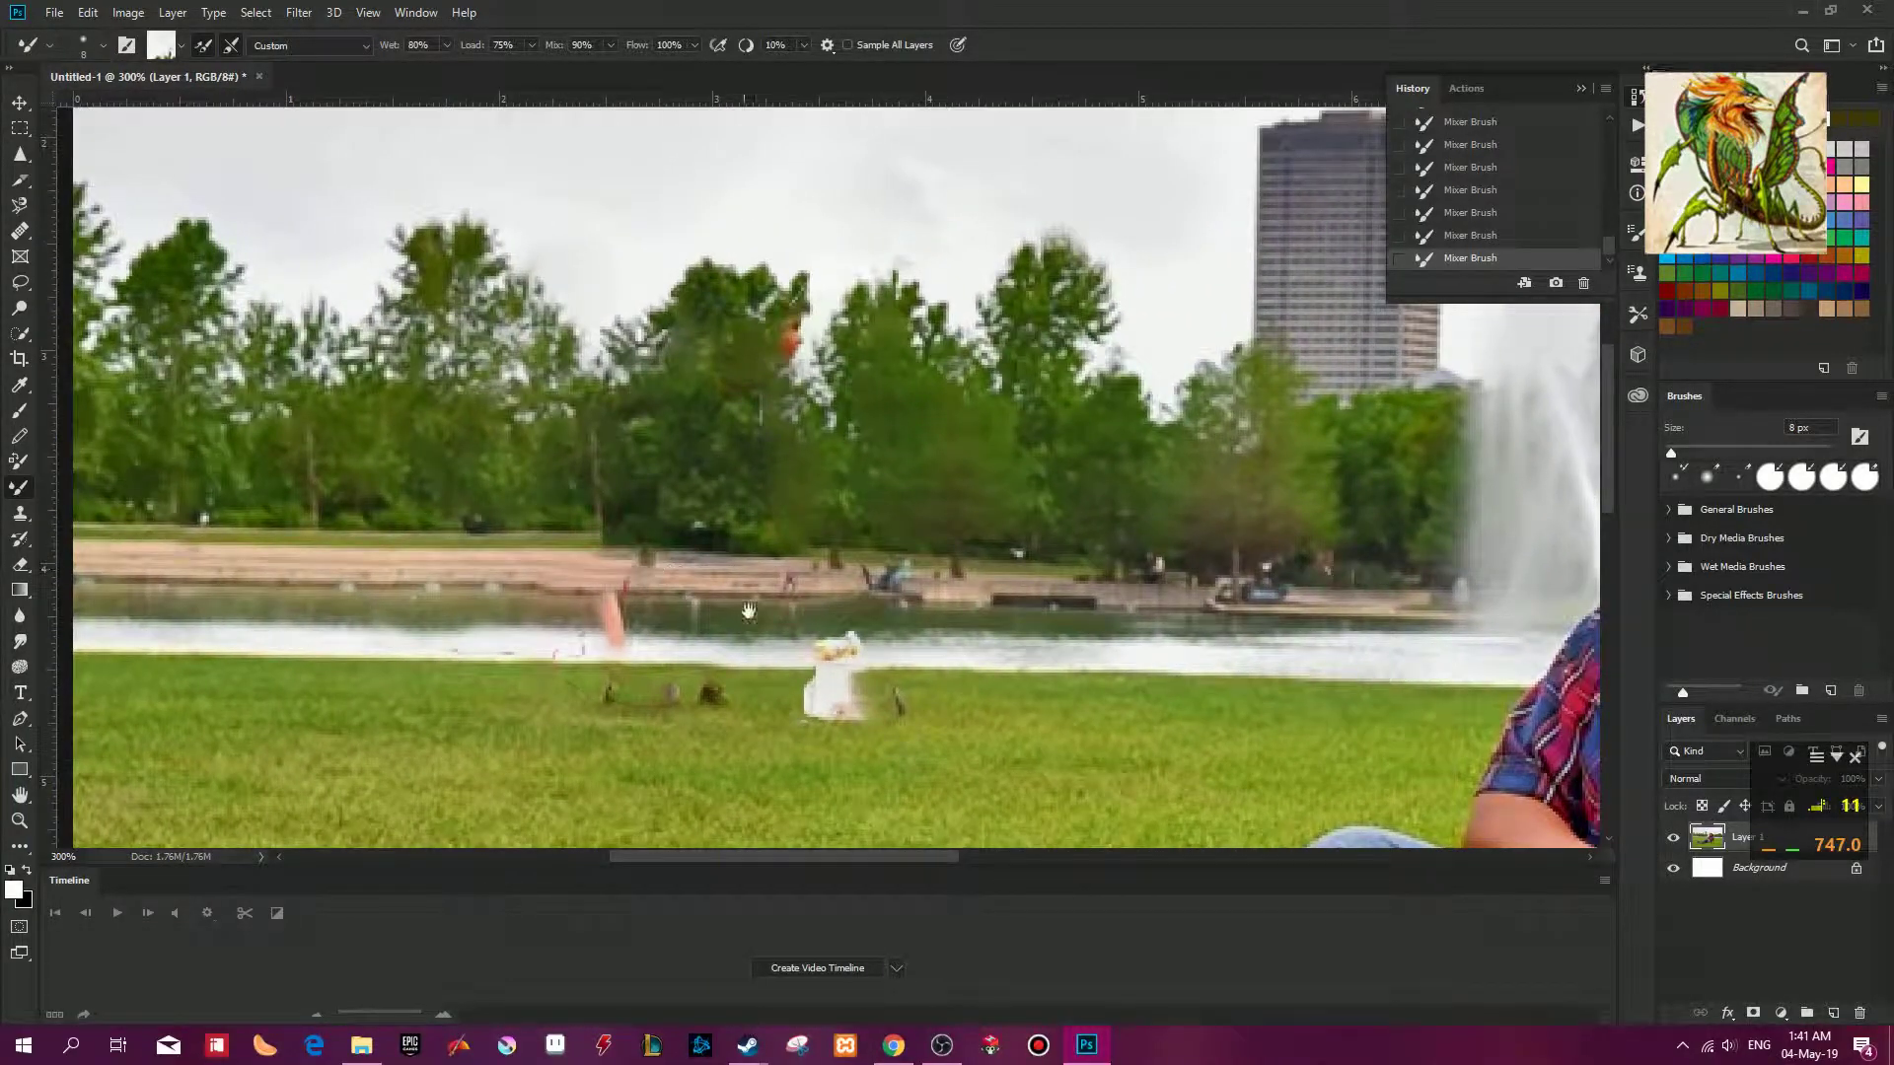
key("j")
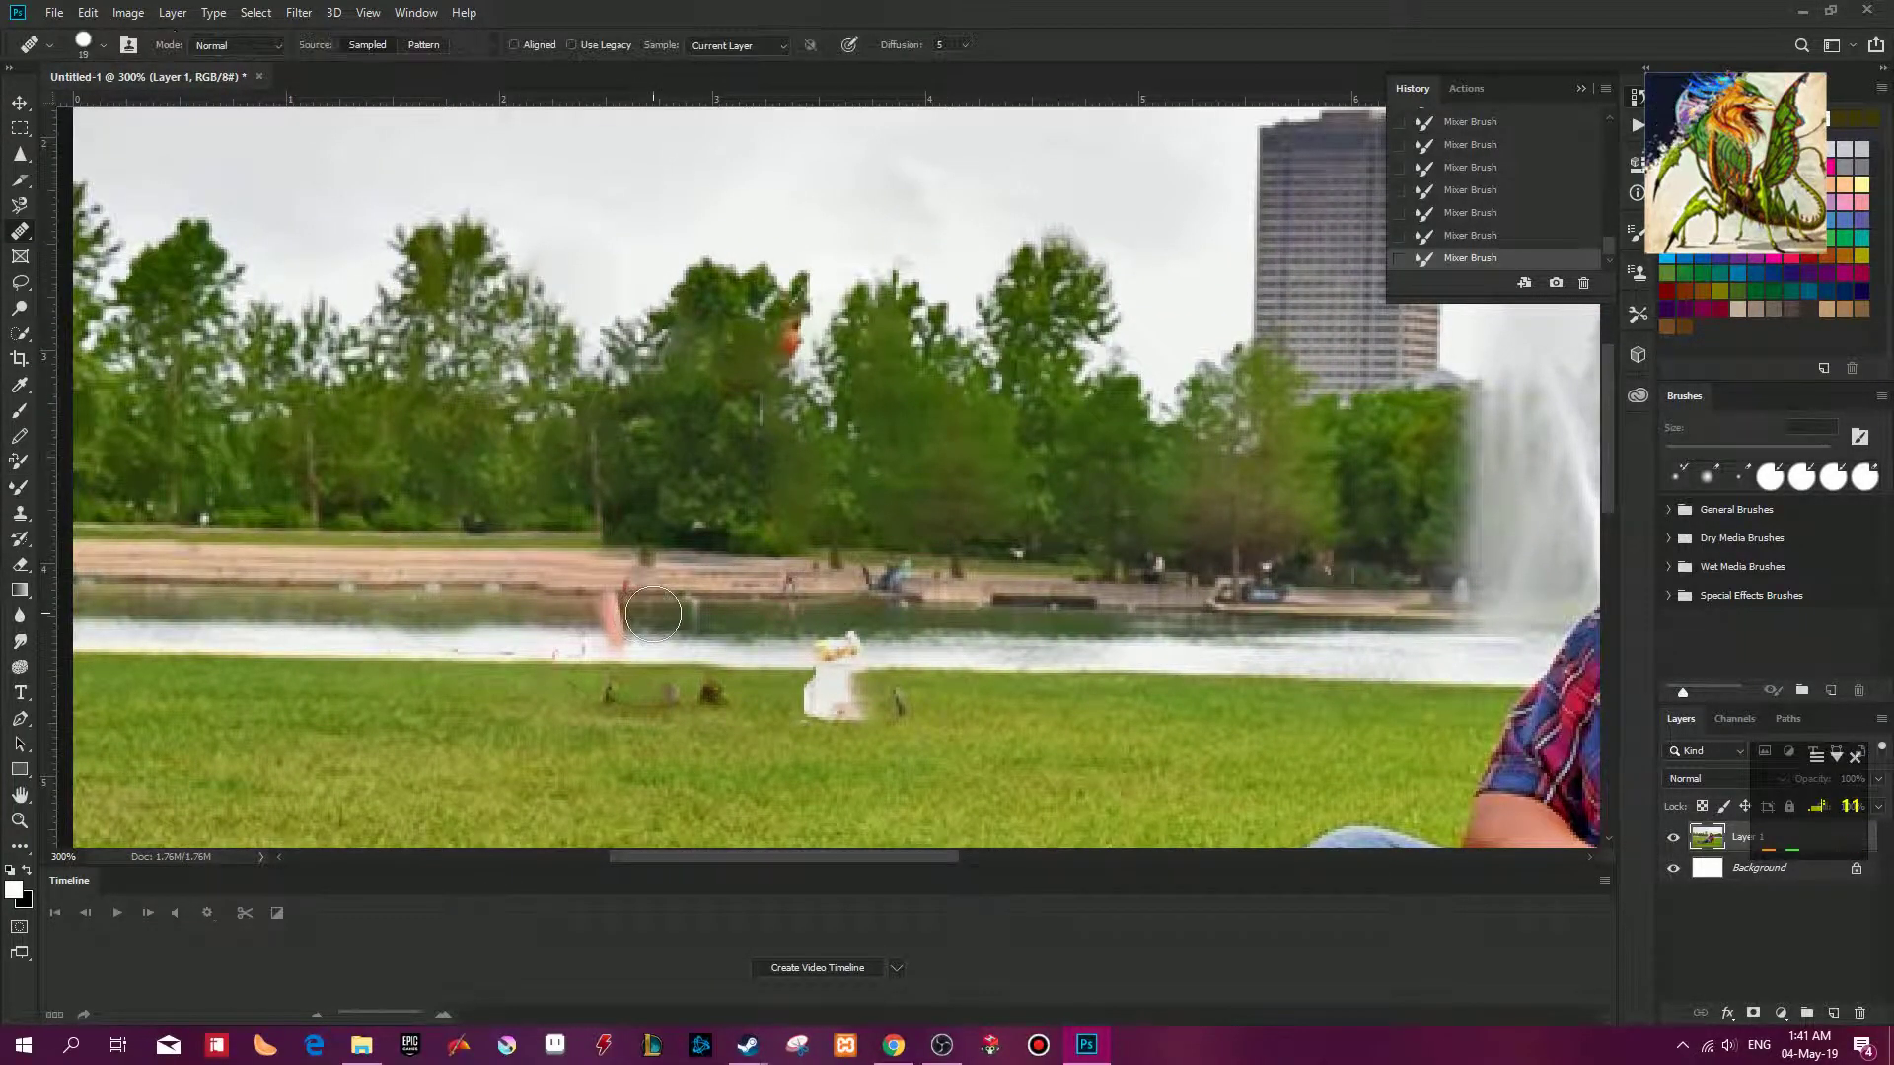
key("bracketleft")
key("bracketleft")
key("bracketleft")
key("bracketleft")
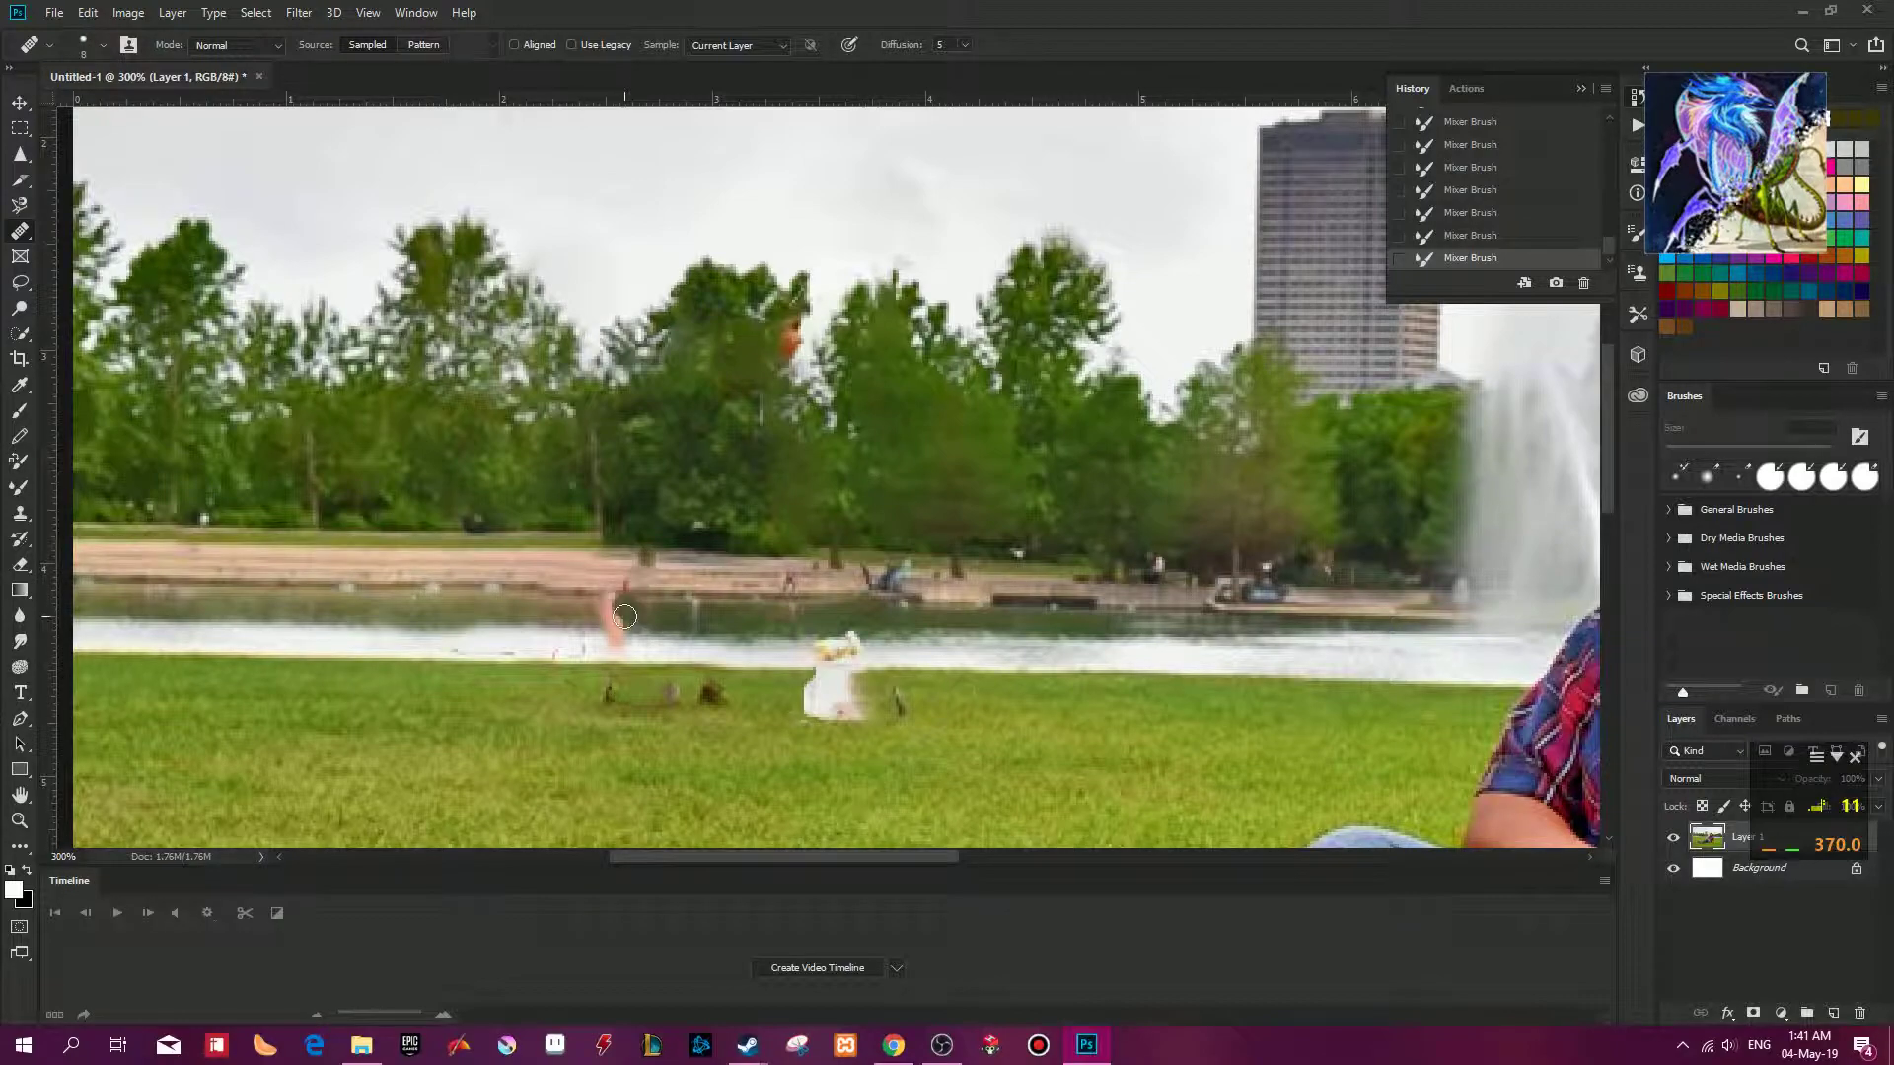
left_click_drag(633, 610, 570, 619)
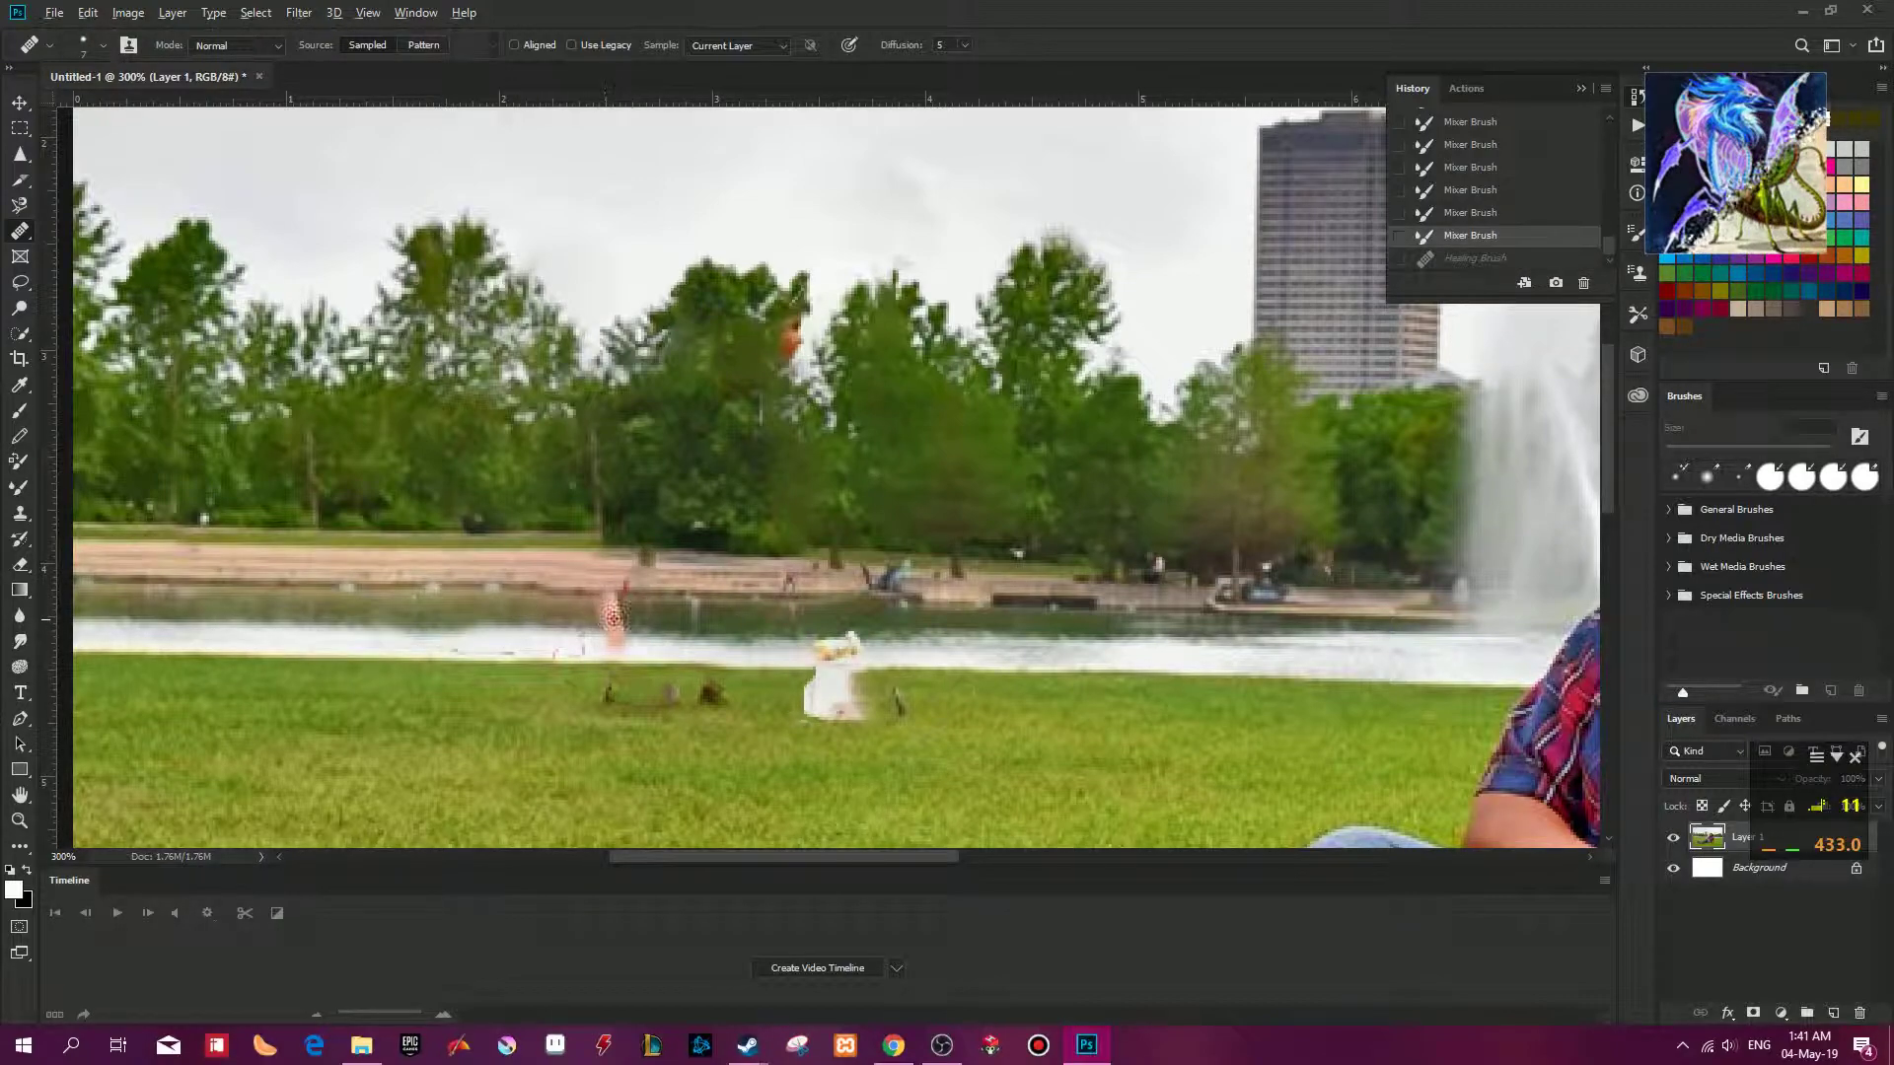
mouse_move(606, 604)
left_mouse_down()
mouse_move(760, 637)
mouse_move(557, 611)
mouse_move(616, 628)
left_mouse_up()
left_click(557, 610, "alt")
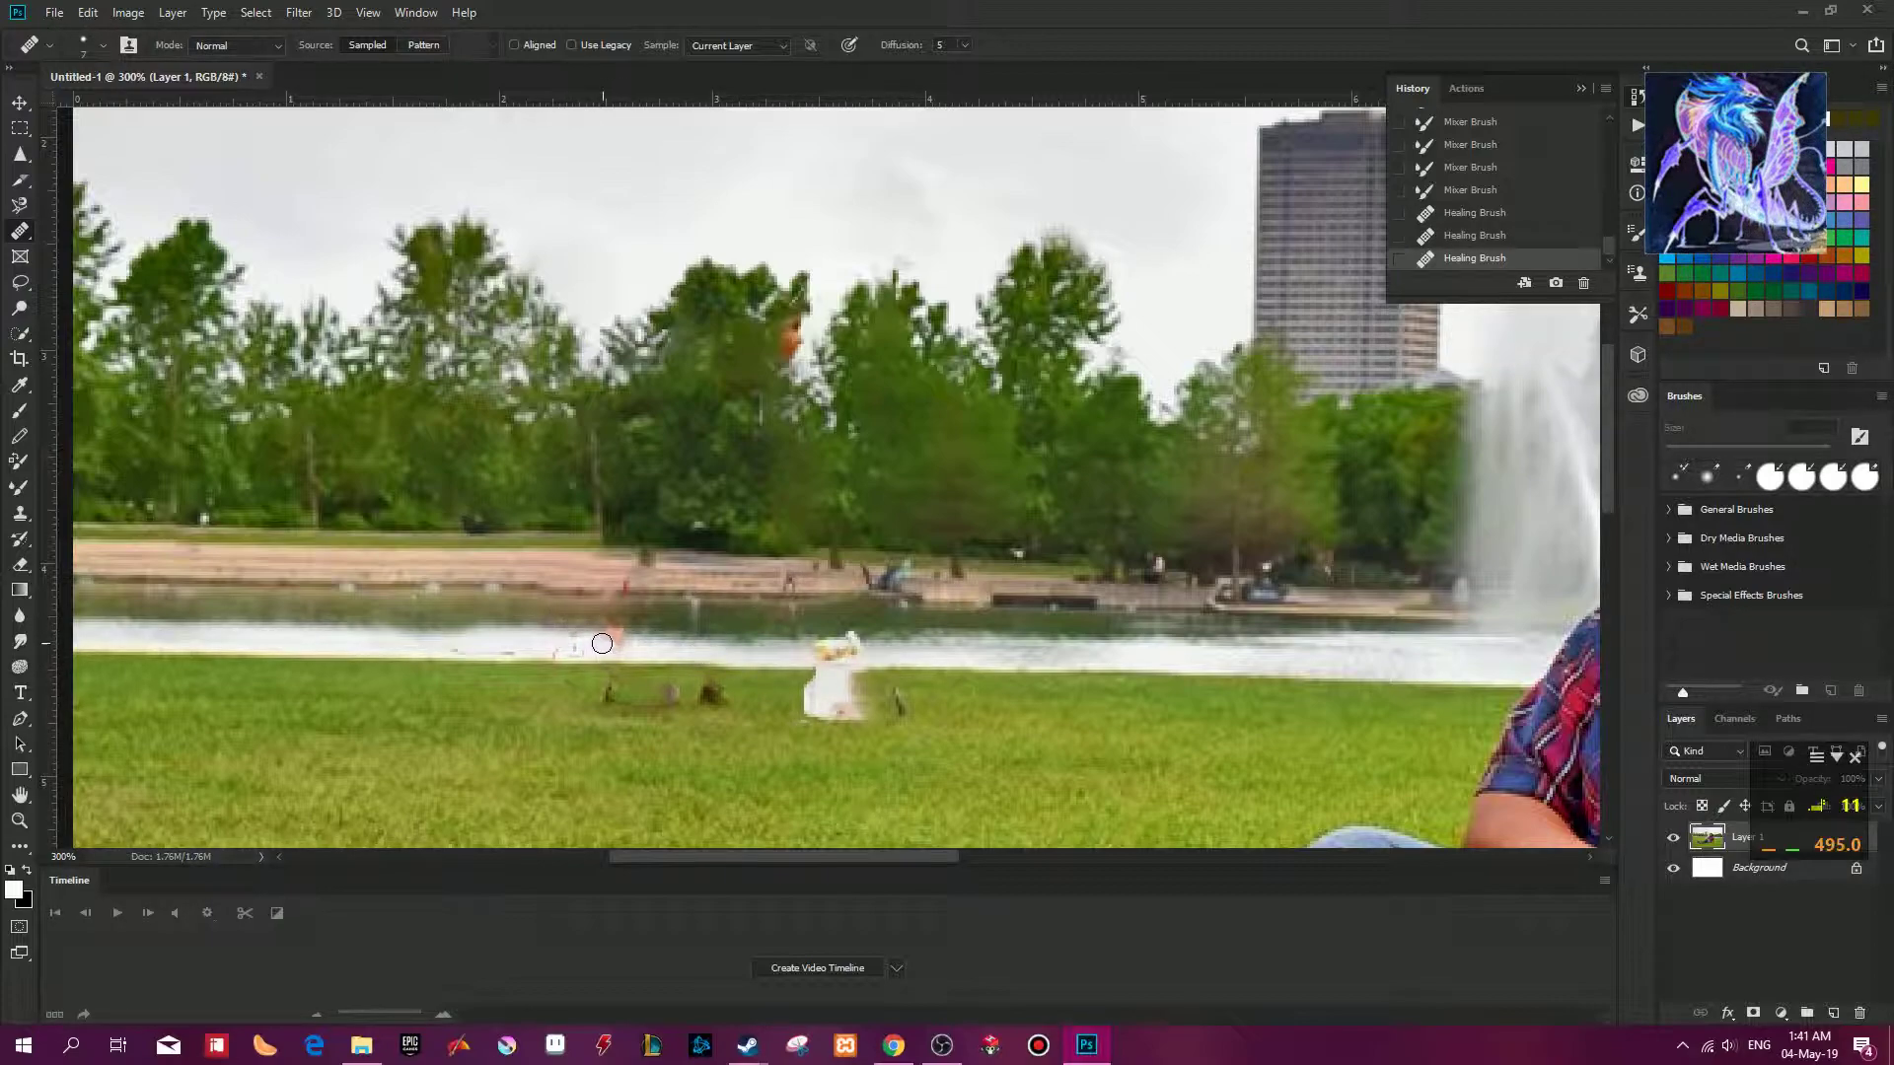
mouse_move(603, 641)
left_mouse_down()
mouse_move(646, 643)
mouse_move(626, 646)
left_mouse_up()
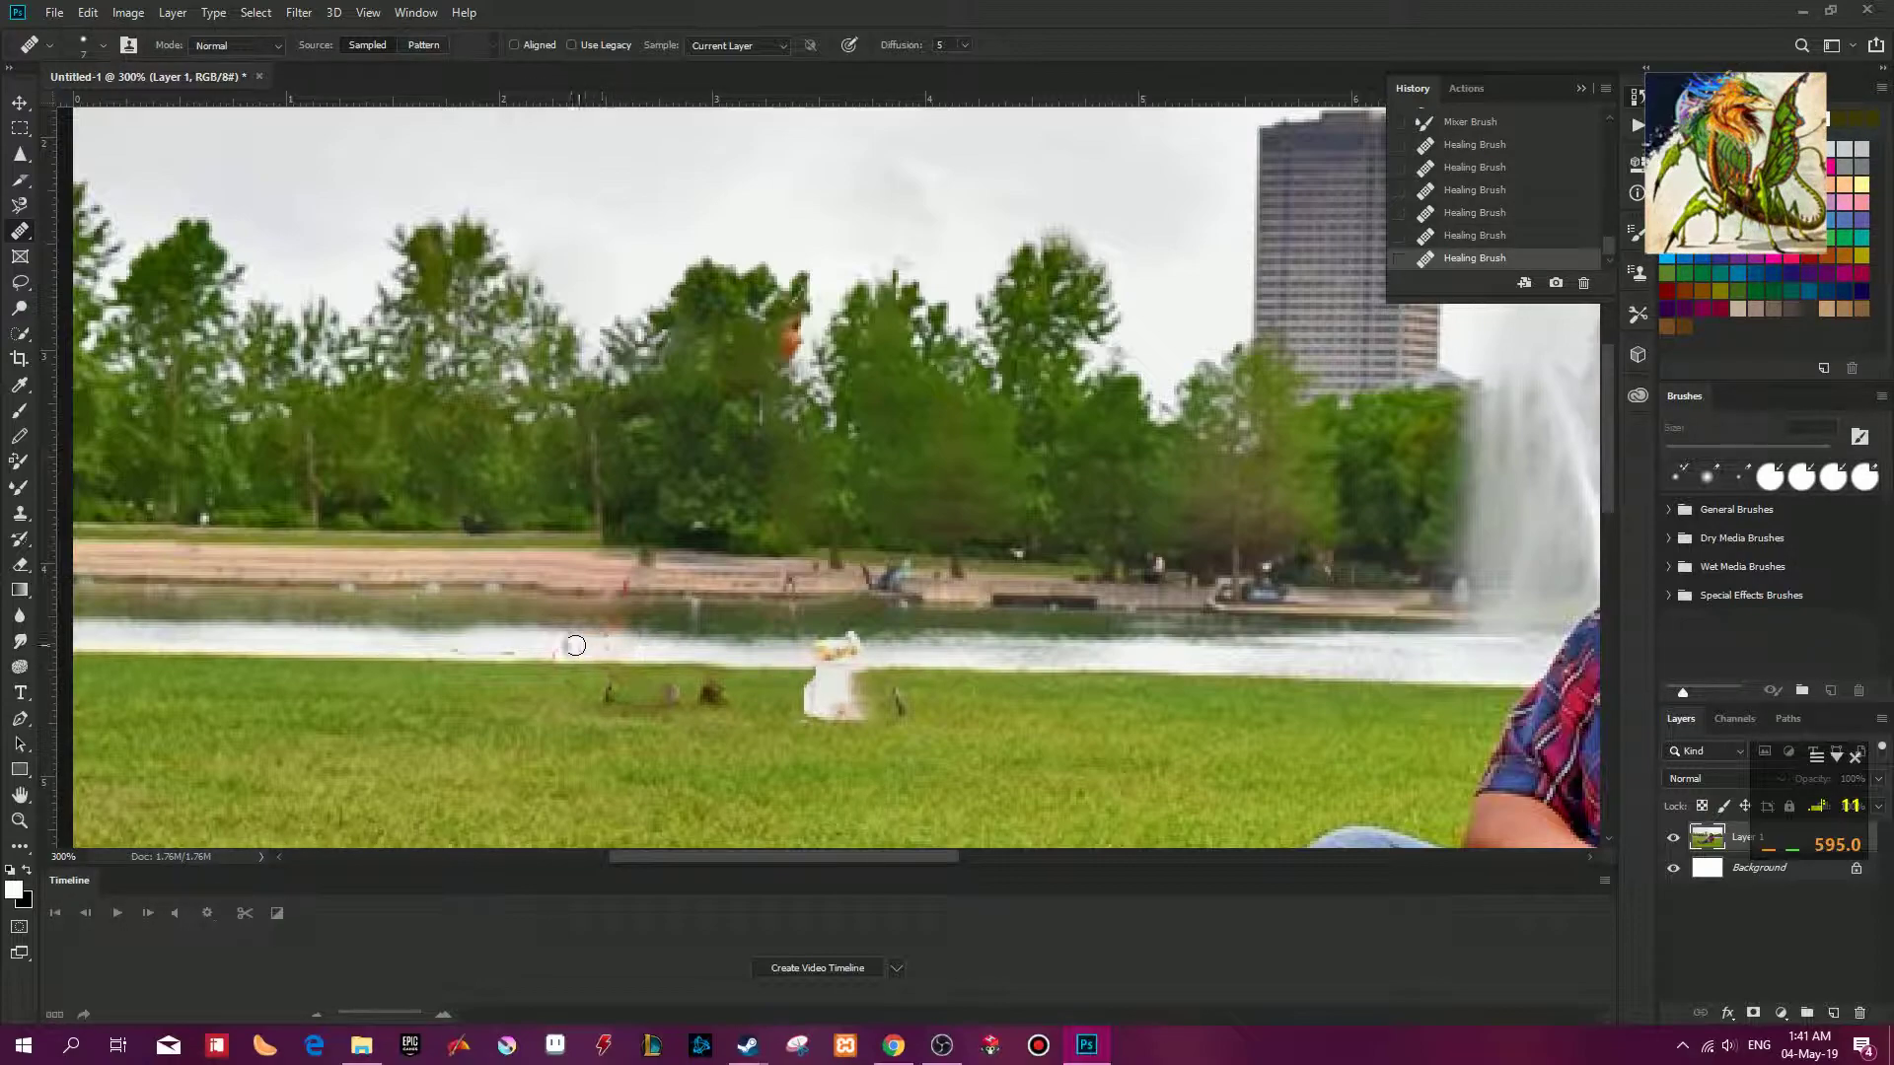
Smooth the remaining reddish marks on the bright water strip with the Mixer Brush.
key("b")
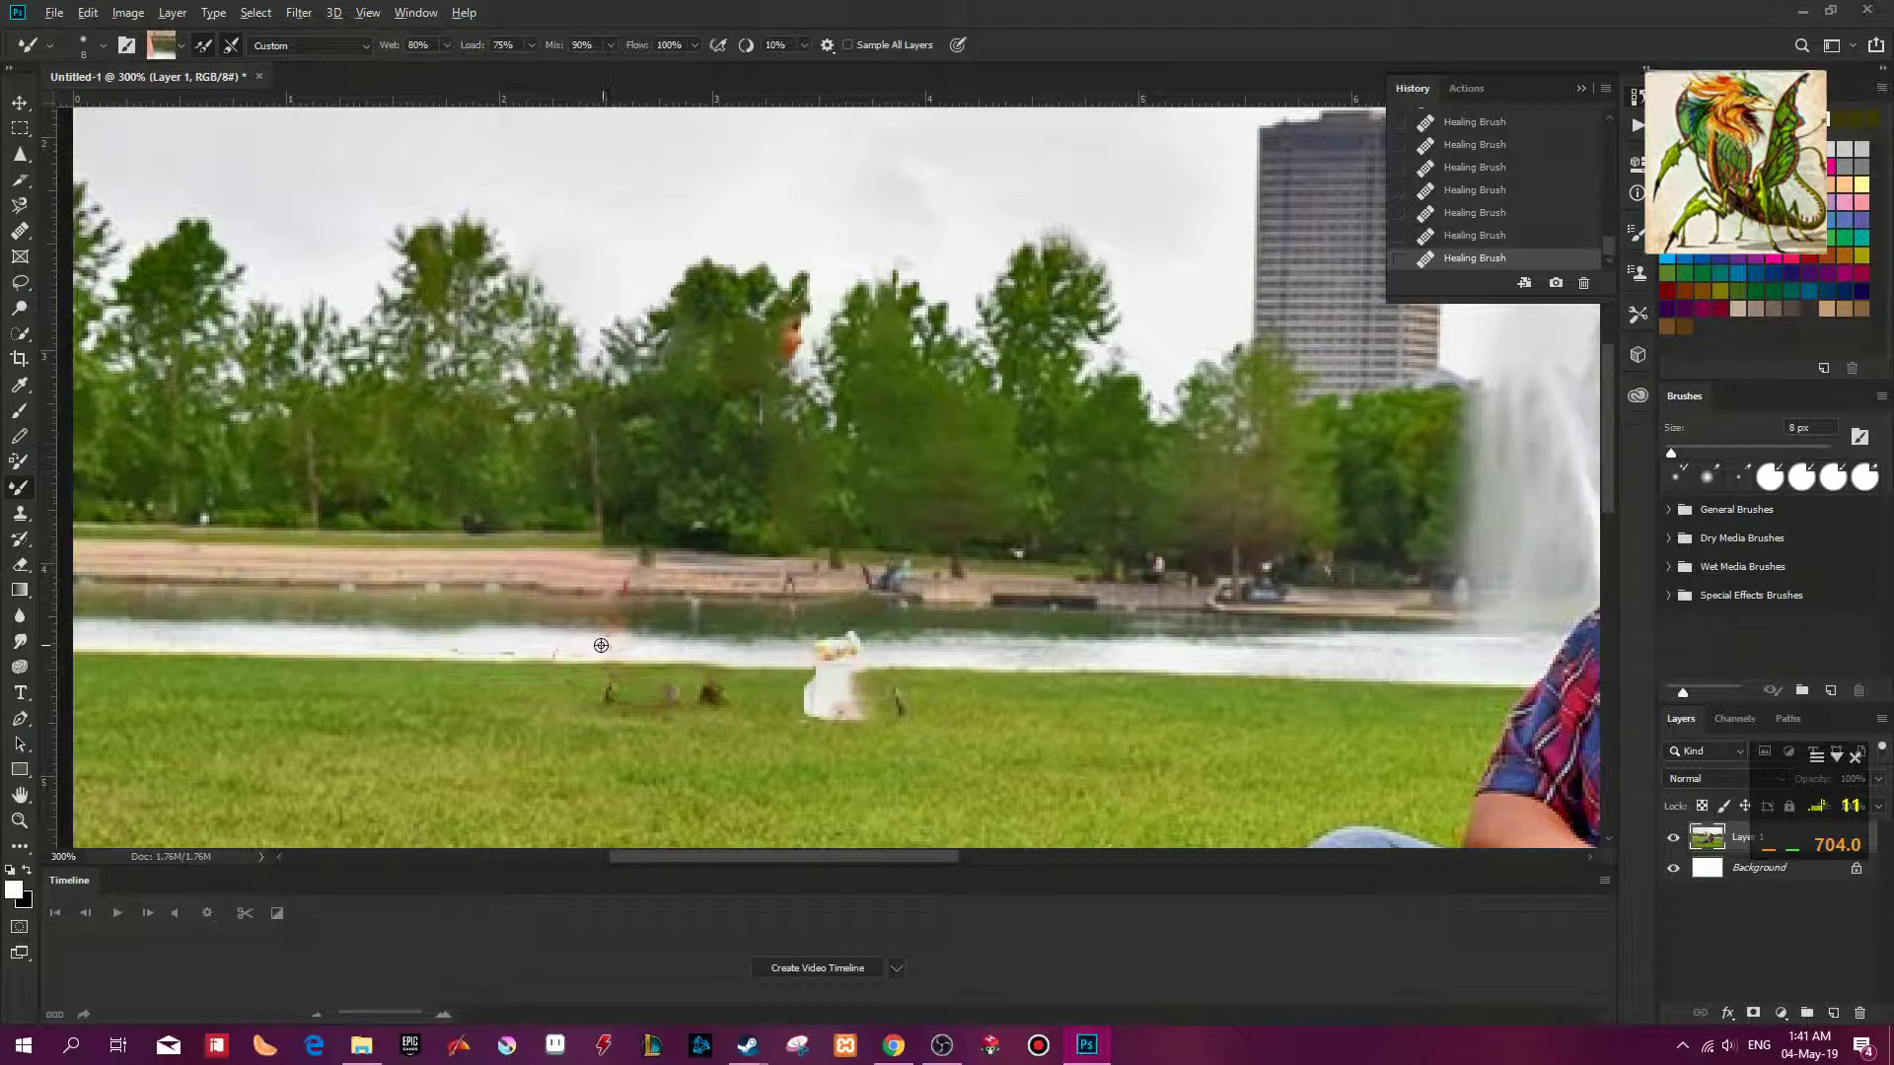
left_click_drag(624, 646, 604, 648)
mouse_move(602, 649)
left_mouse_down()
mouse_move(621, 643)
mouse_move(514, 641)
left_mouse_up()
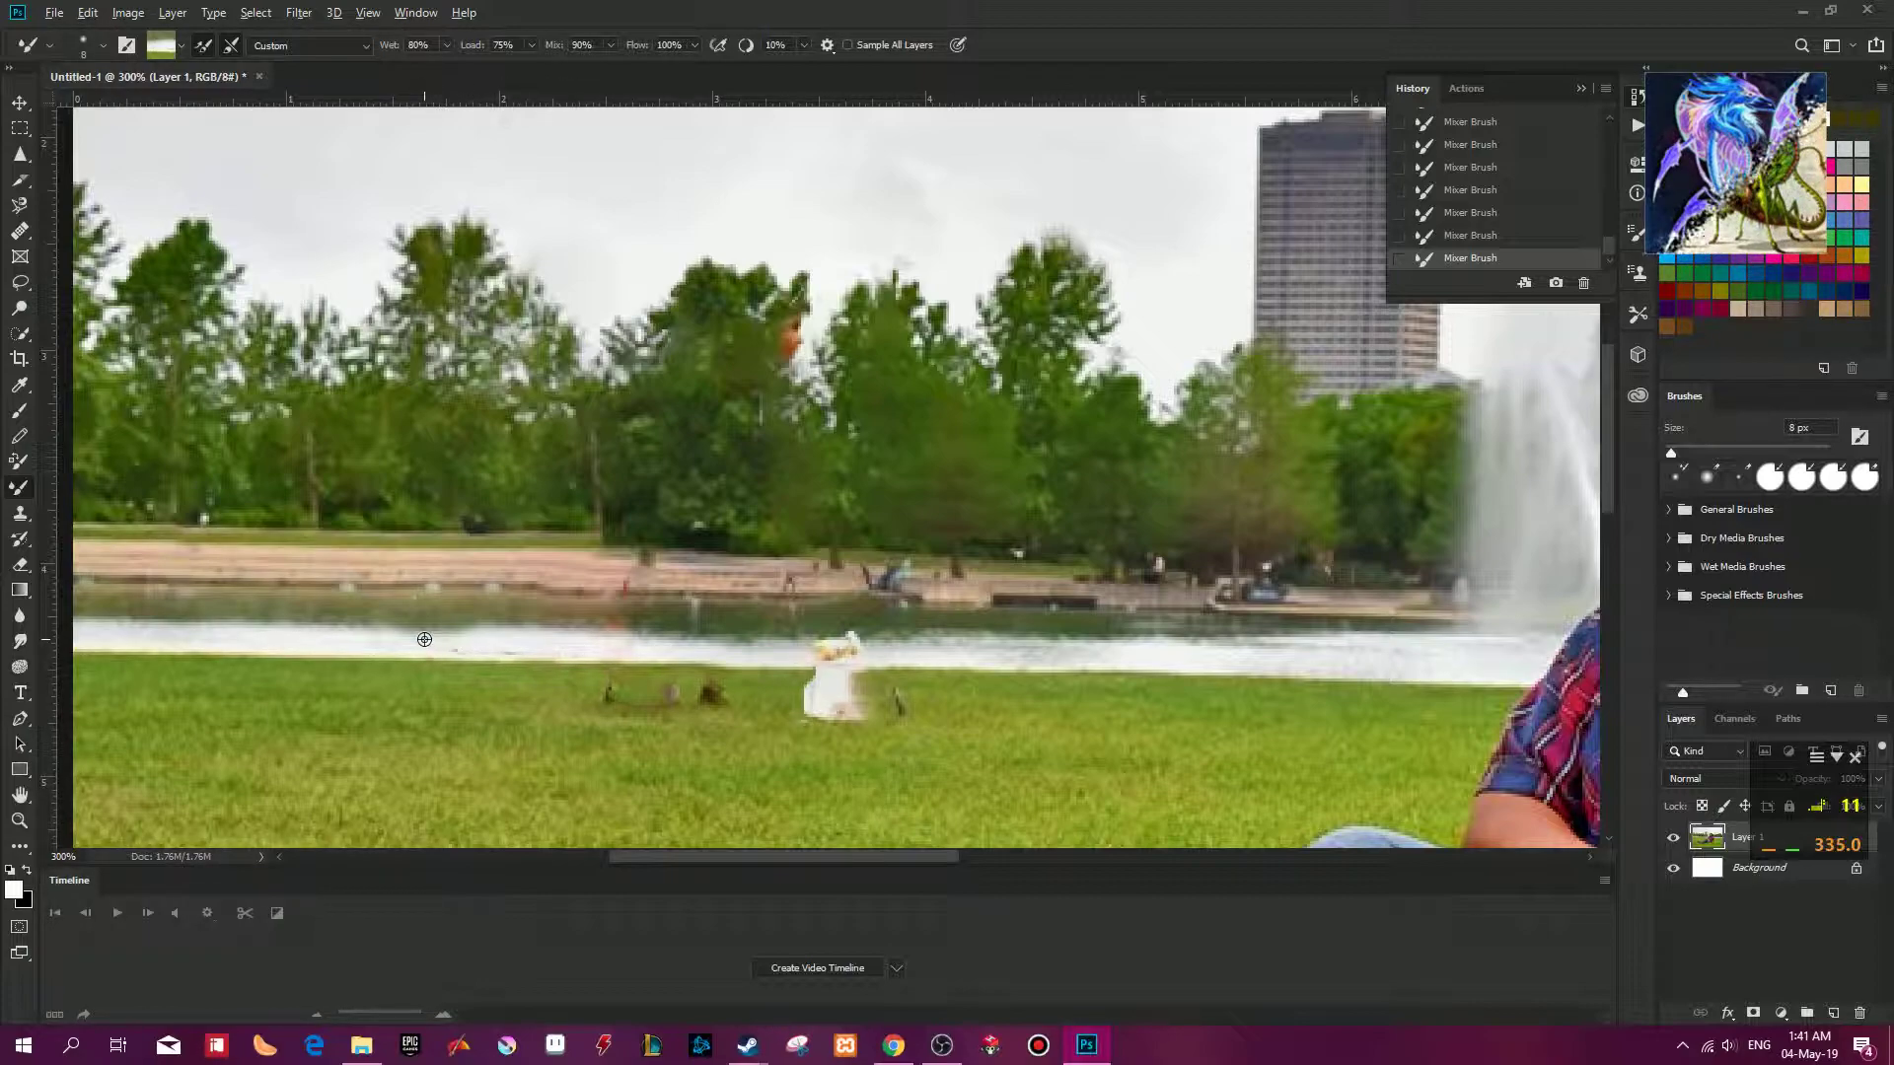
Heal the yellowish top of the white box at the shoreline, resampling from the adjacent water.
key("j")
mouse_move(826, 641)
left_mouse_down()
mouse_move(876, 648)
mouse_move(861, 640)
left_mouse_up()
key("ctrl+z")
left_click(792, 638)
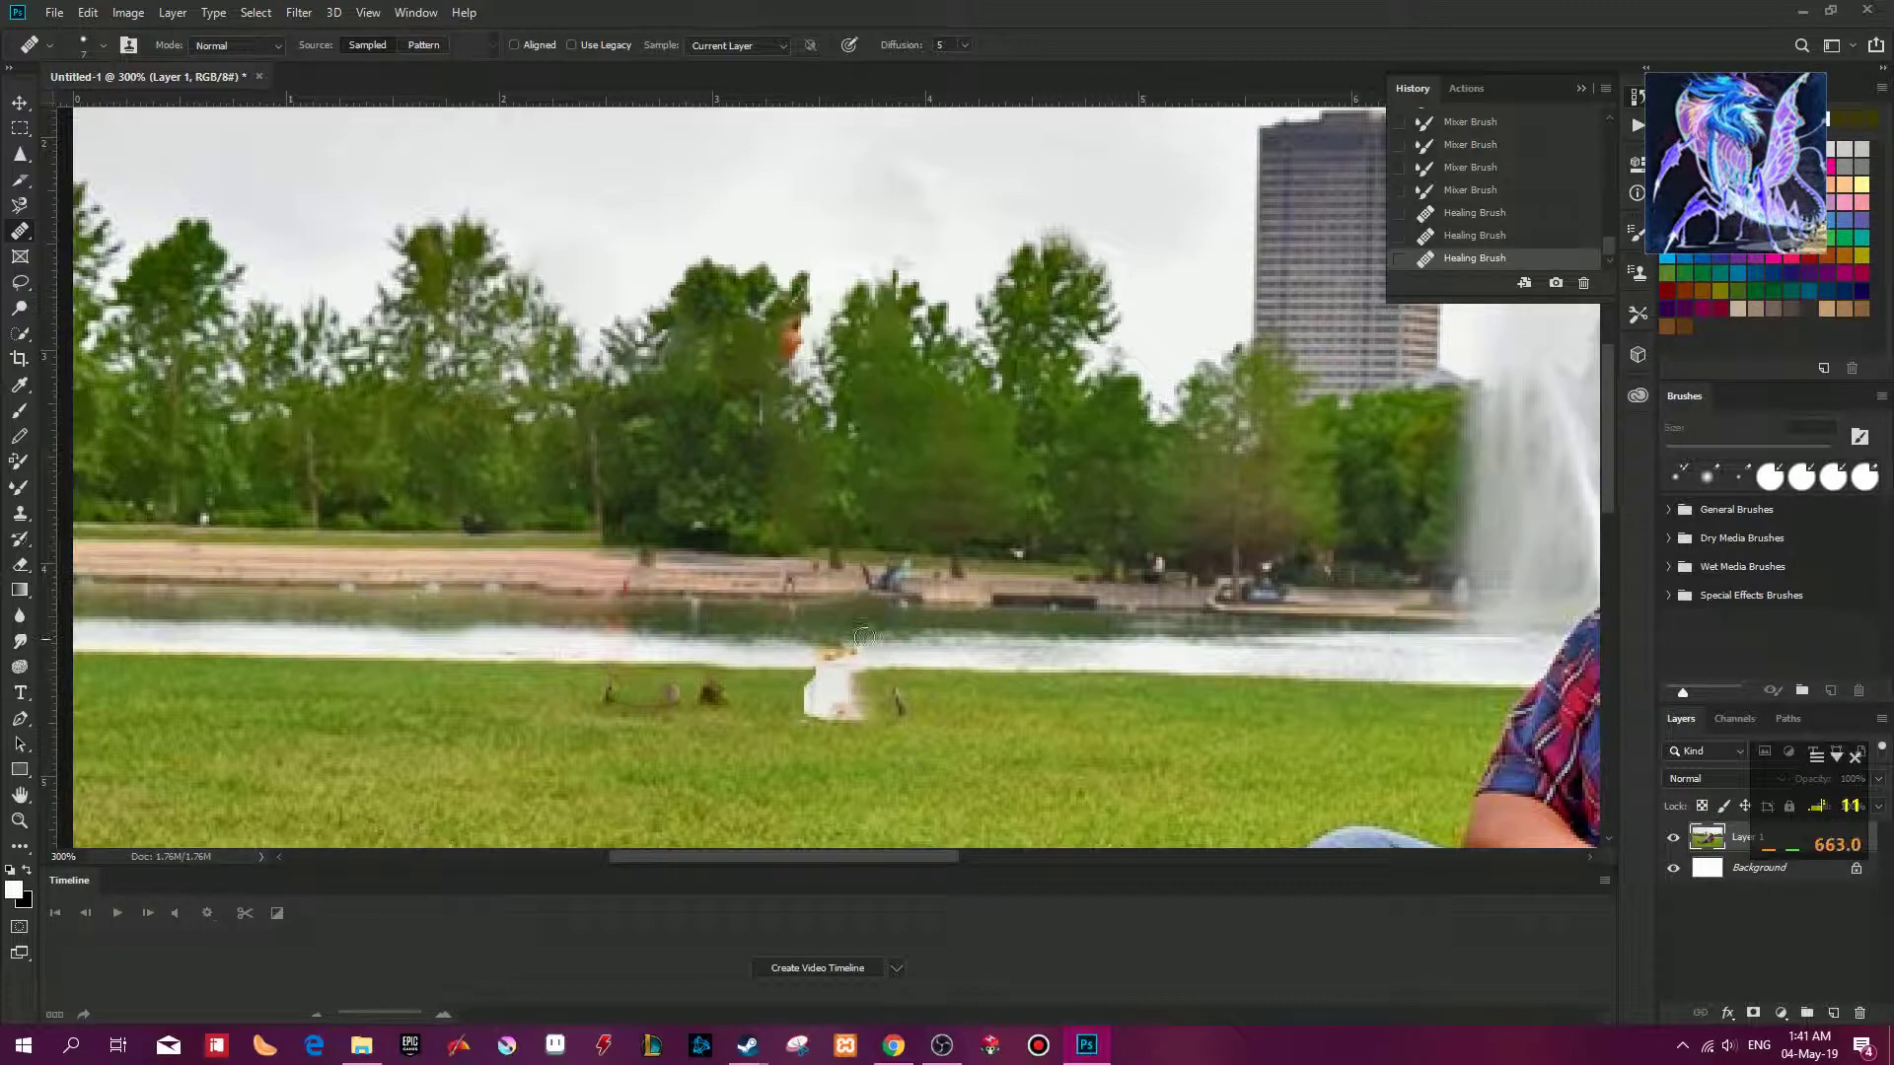
left_click(876, 653, "alt")
mouse_move(856, 650)
left_mouse_down()
mouse_move(805, 654)
mouse_move(854, 650)
left_mouse_up()
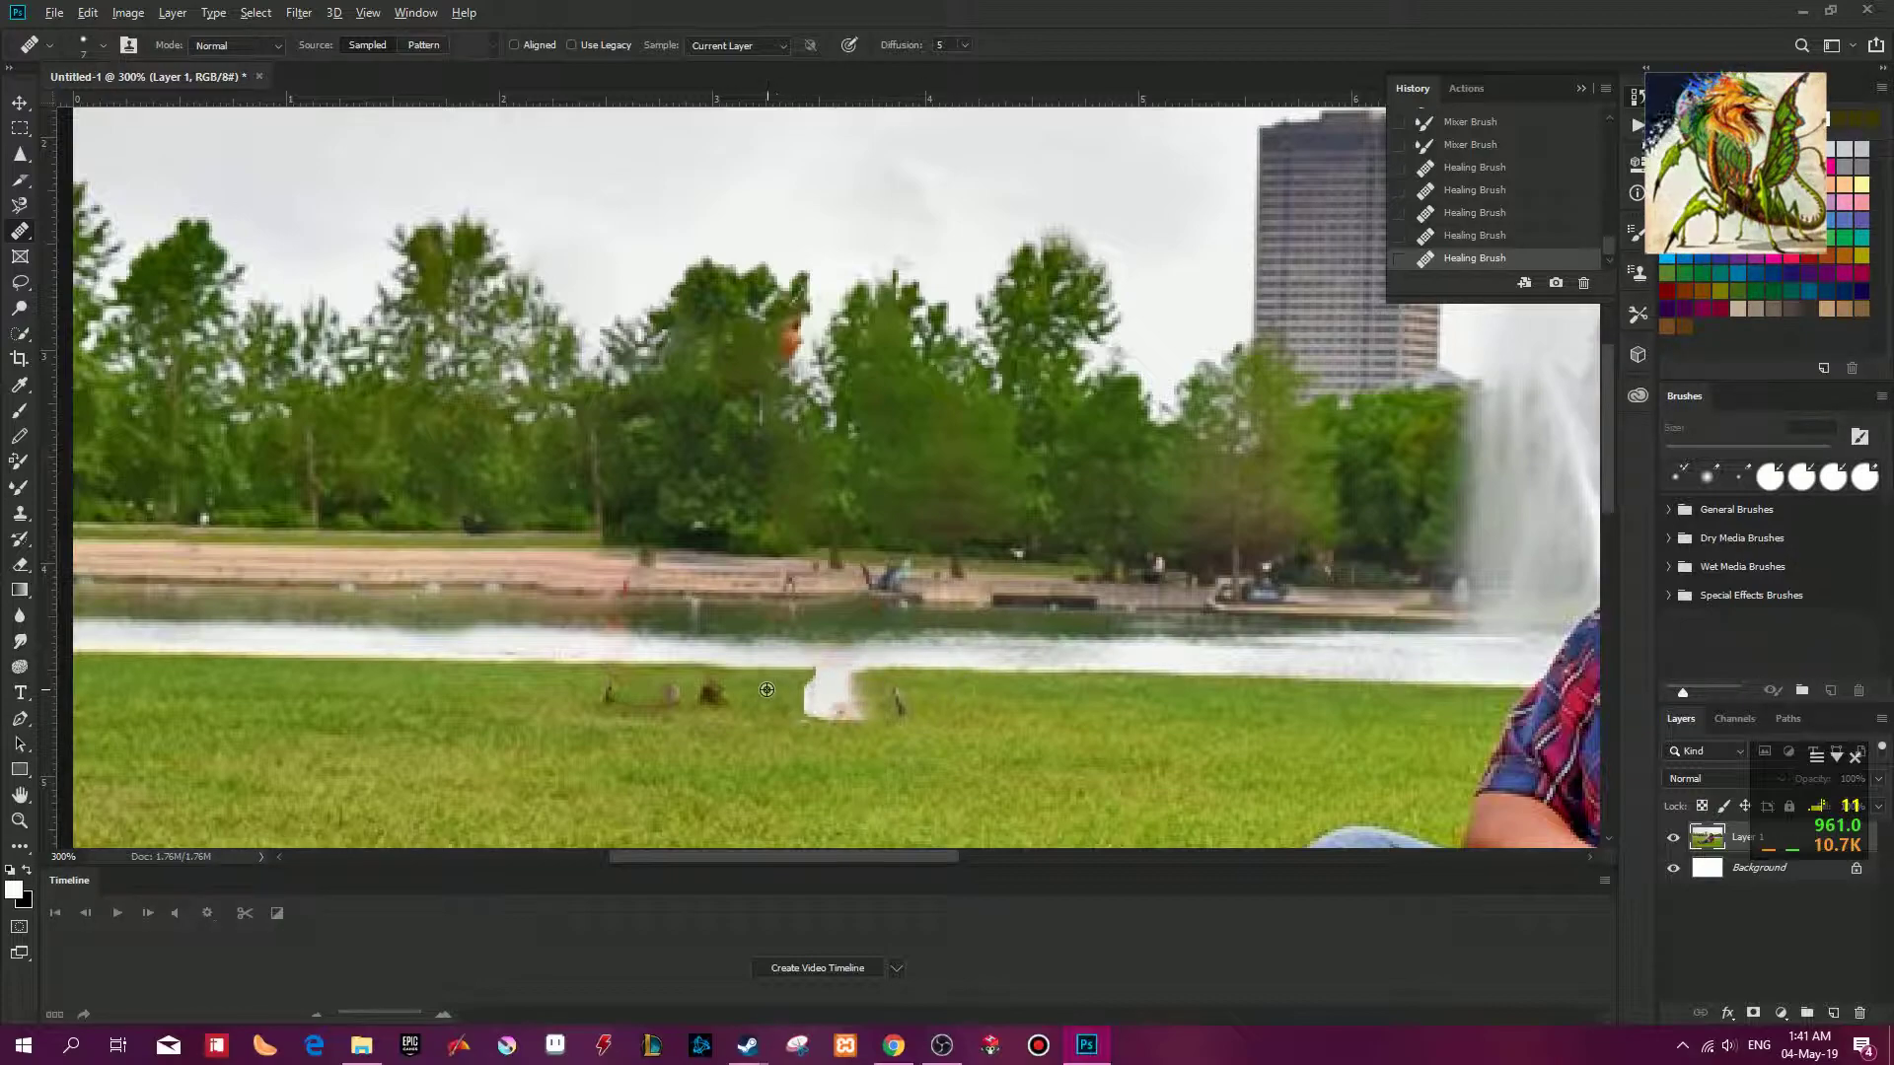
Sample clean grass with the Healing Brush and paint over the dark remnants and the white box on the lawn.
left_click(1038, 694, "alt")
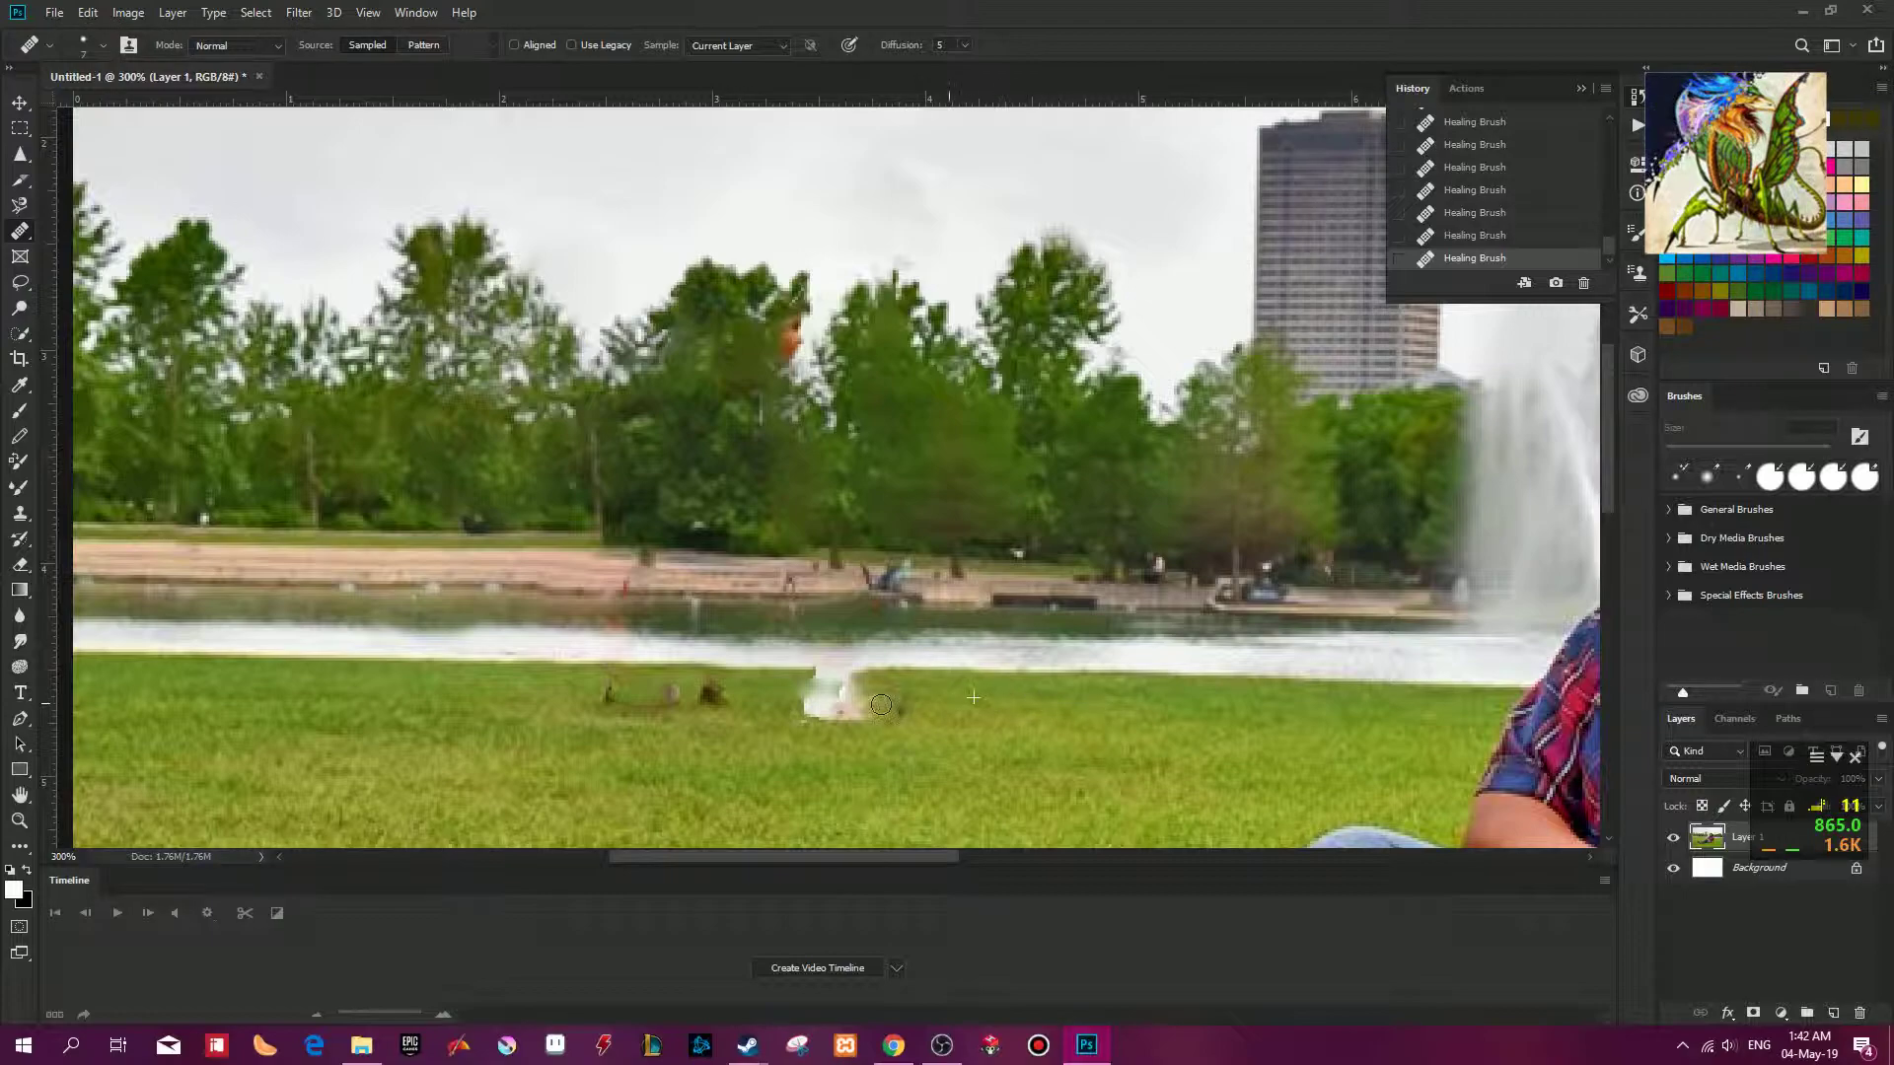
left_click(903, 710)
left_click_drag(845, 698, 878, 701)
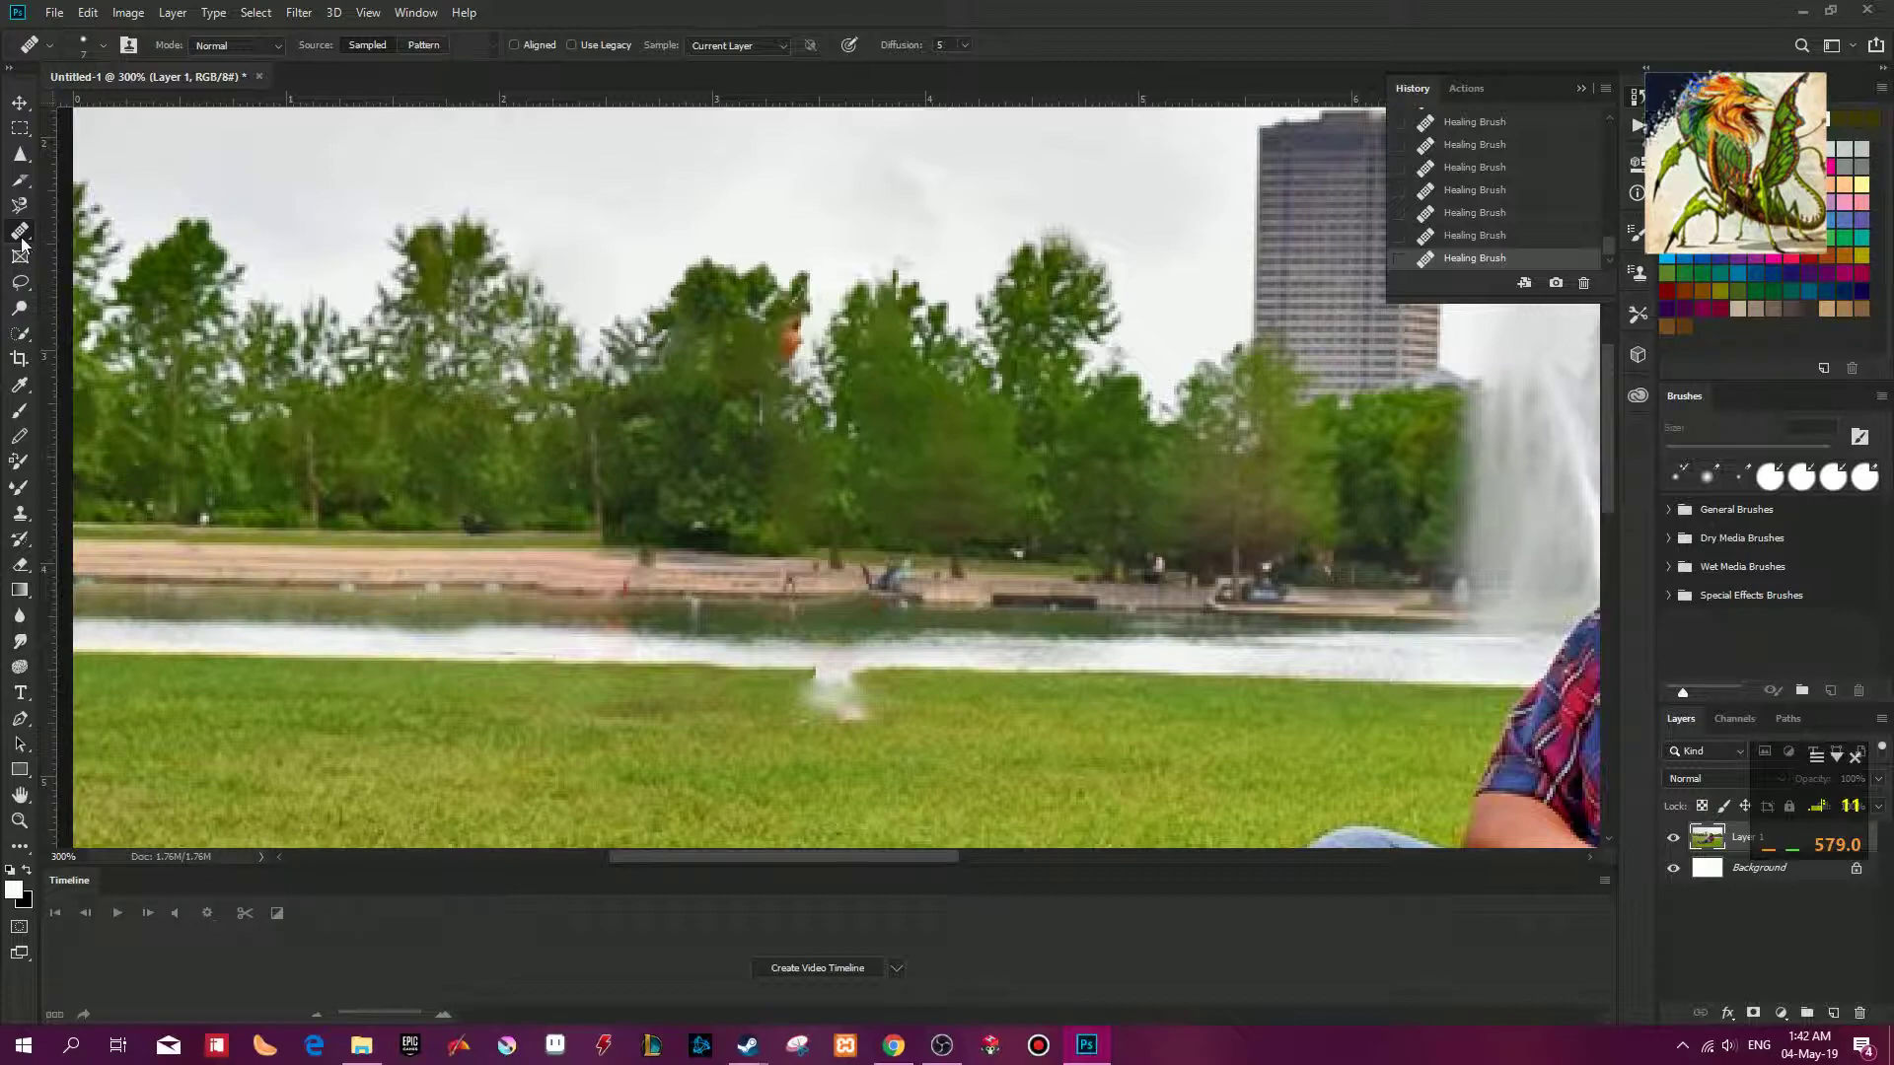
Patch the white smudge left on the lawn with the Patch Tool and deselect.
right_click(21, 235)
left_click(102, 270)
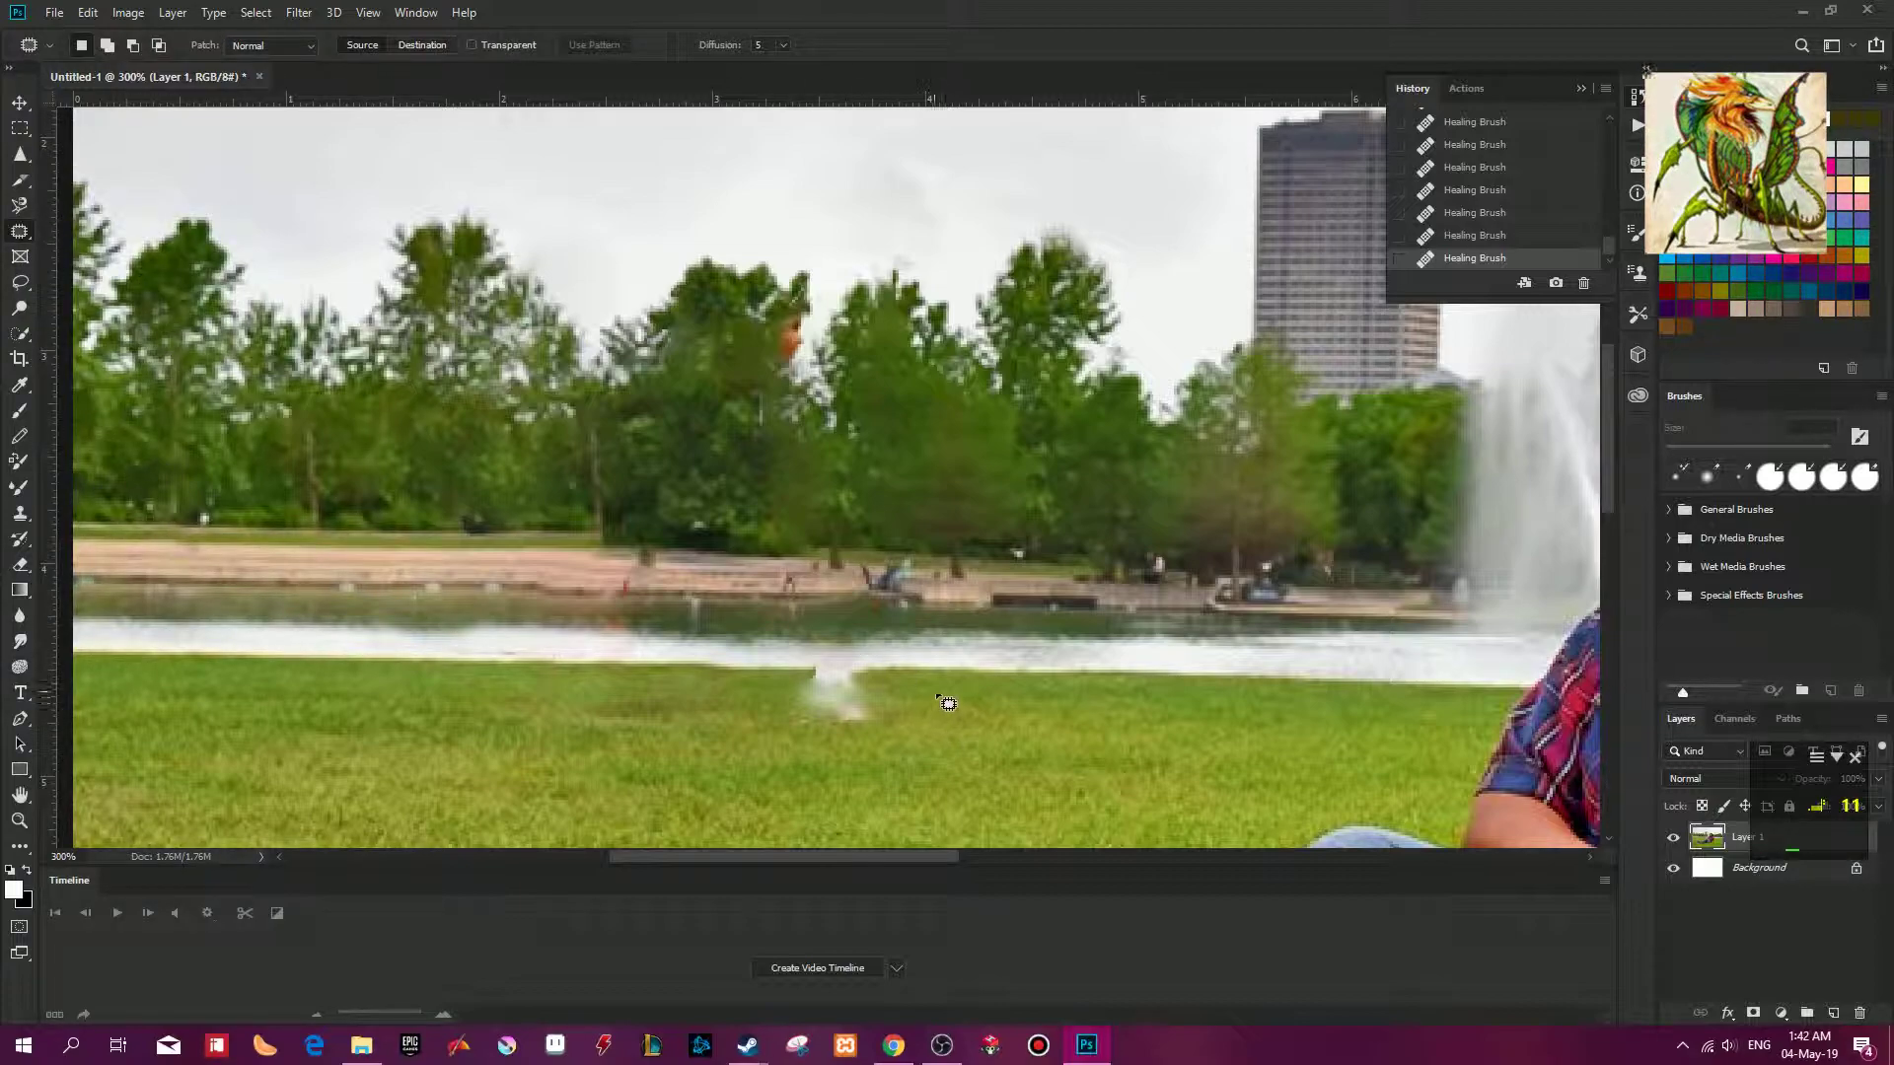
mouse_move(825, 671)
left_mouse_down()
mouse_move(809, 686)
mouse_move(860, 745)
mouse_move(890, 715)
mouse_move(860, 677)
mouse_move(742, 715)
left_mouse_up()
key("ctrl+d")
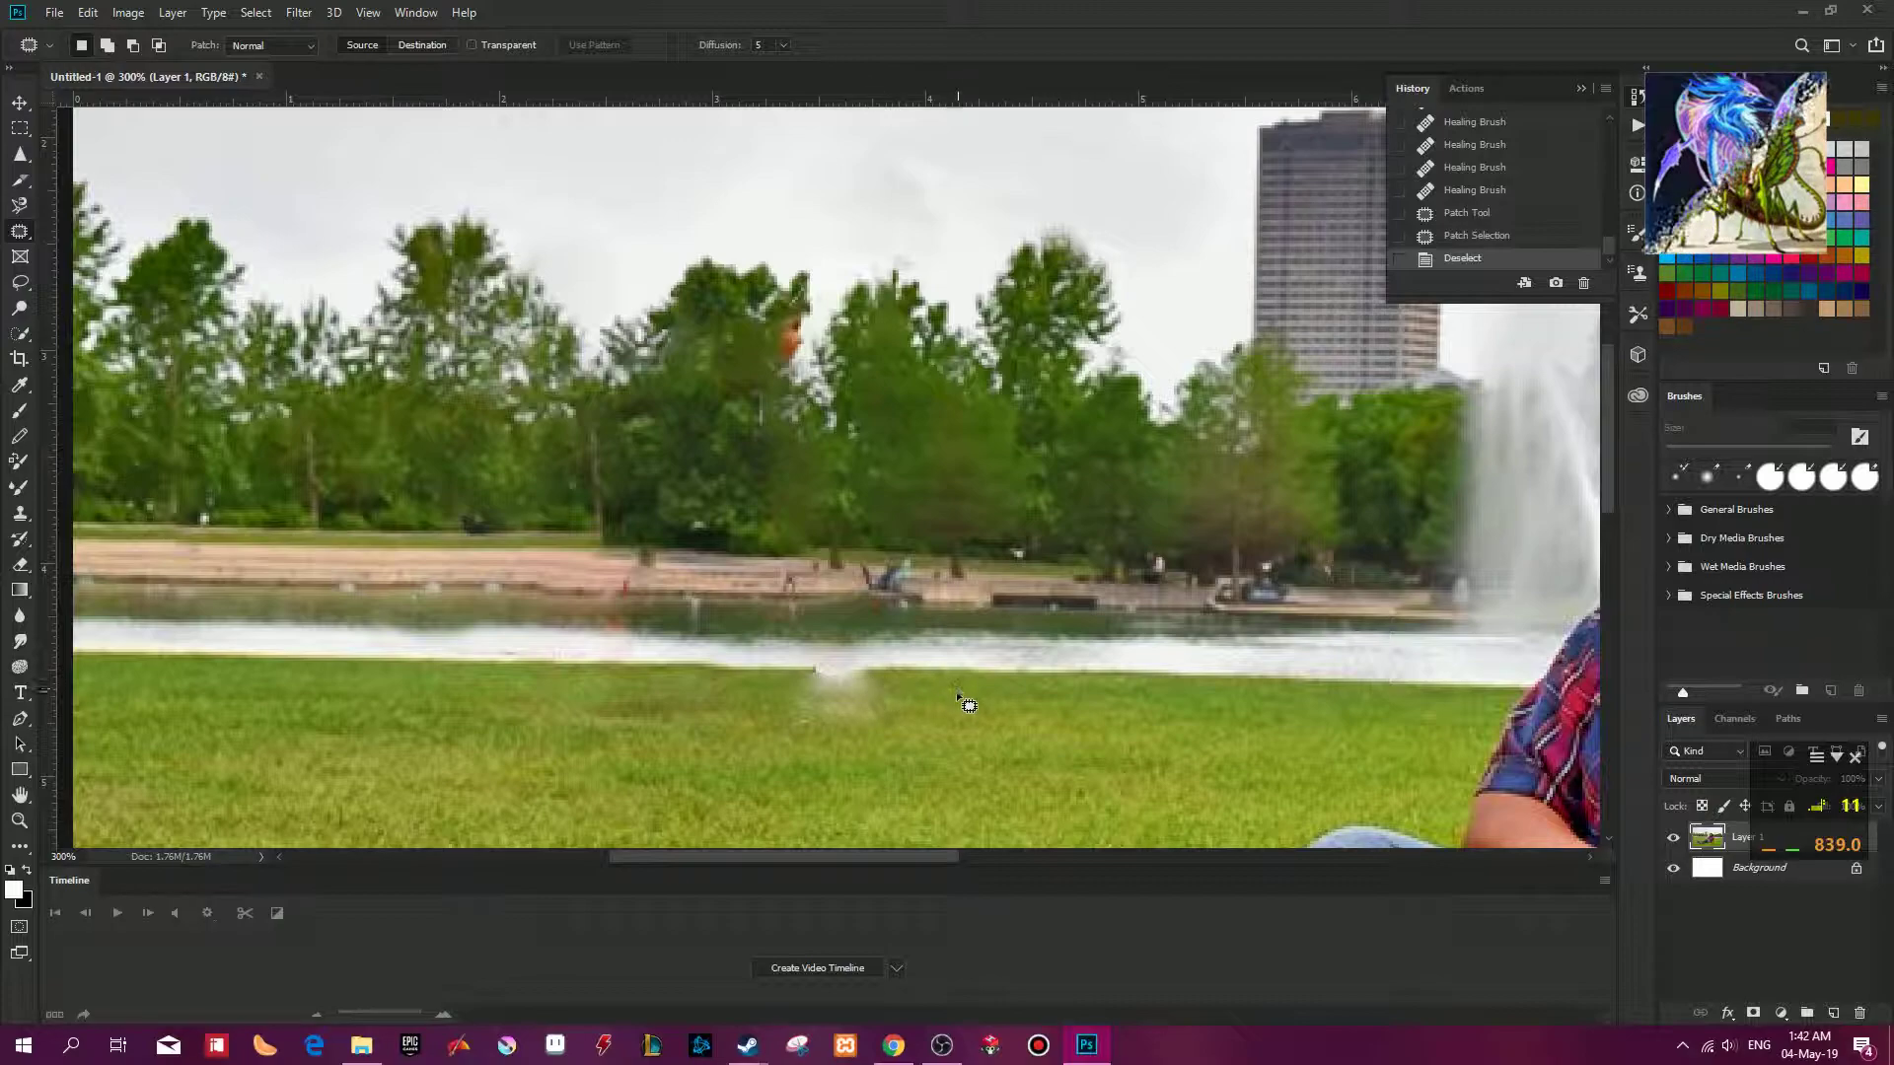
Patch the skin-coloured remnant at the tree's edge with the Patch Tool and deselect.
key("ctrl+minus")
key("ctrl+minus")
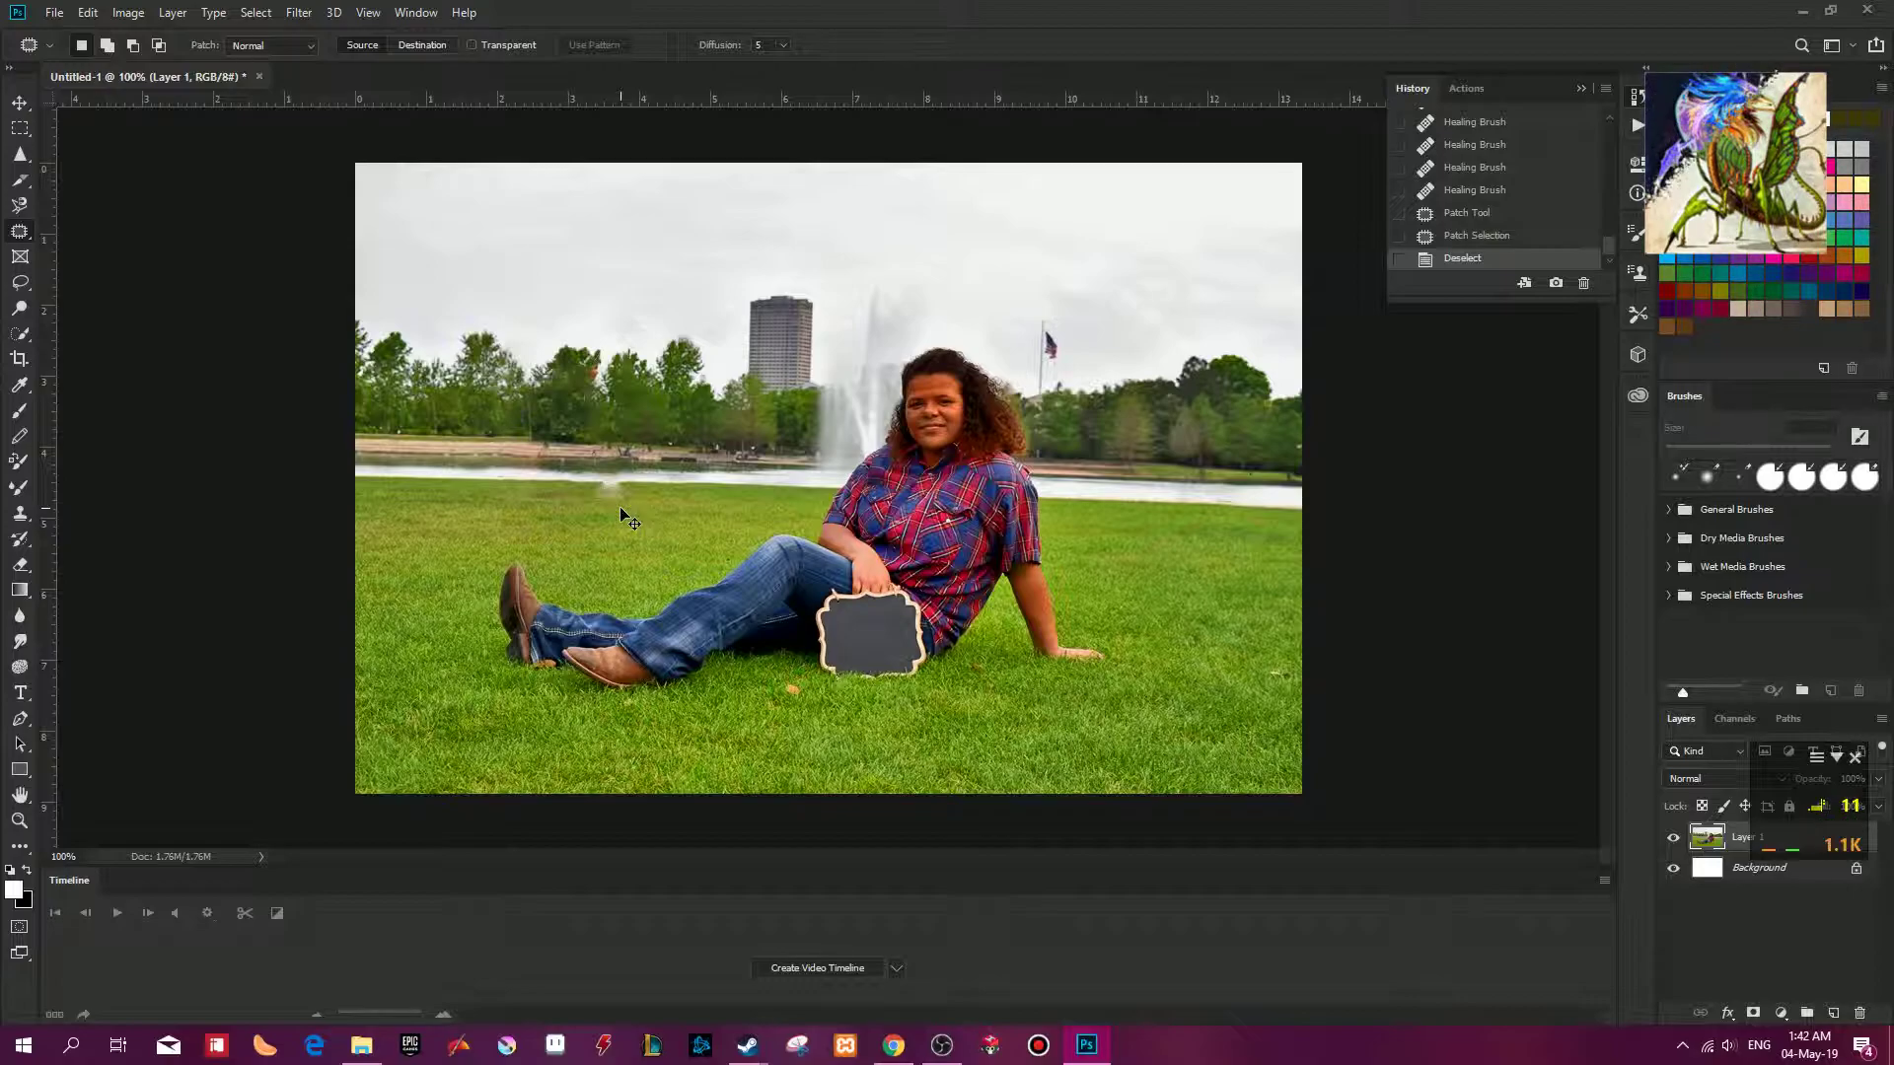
key("ctrl+plus")
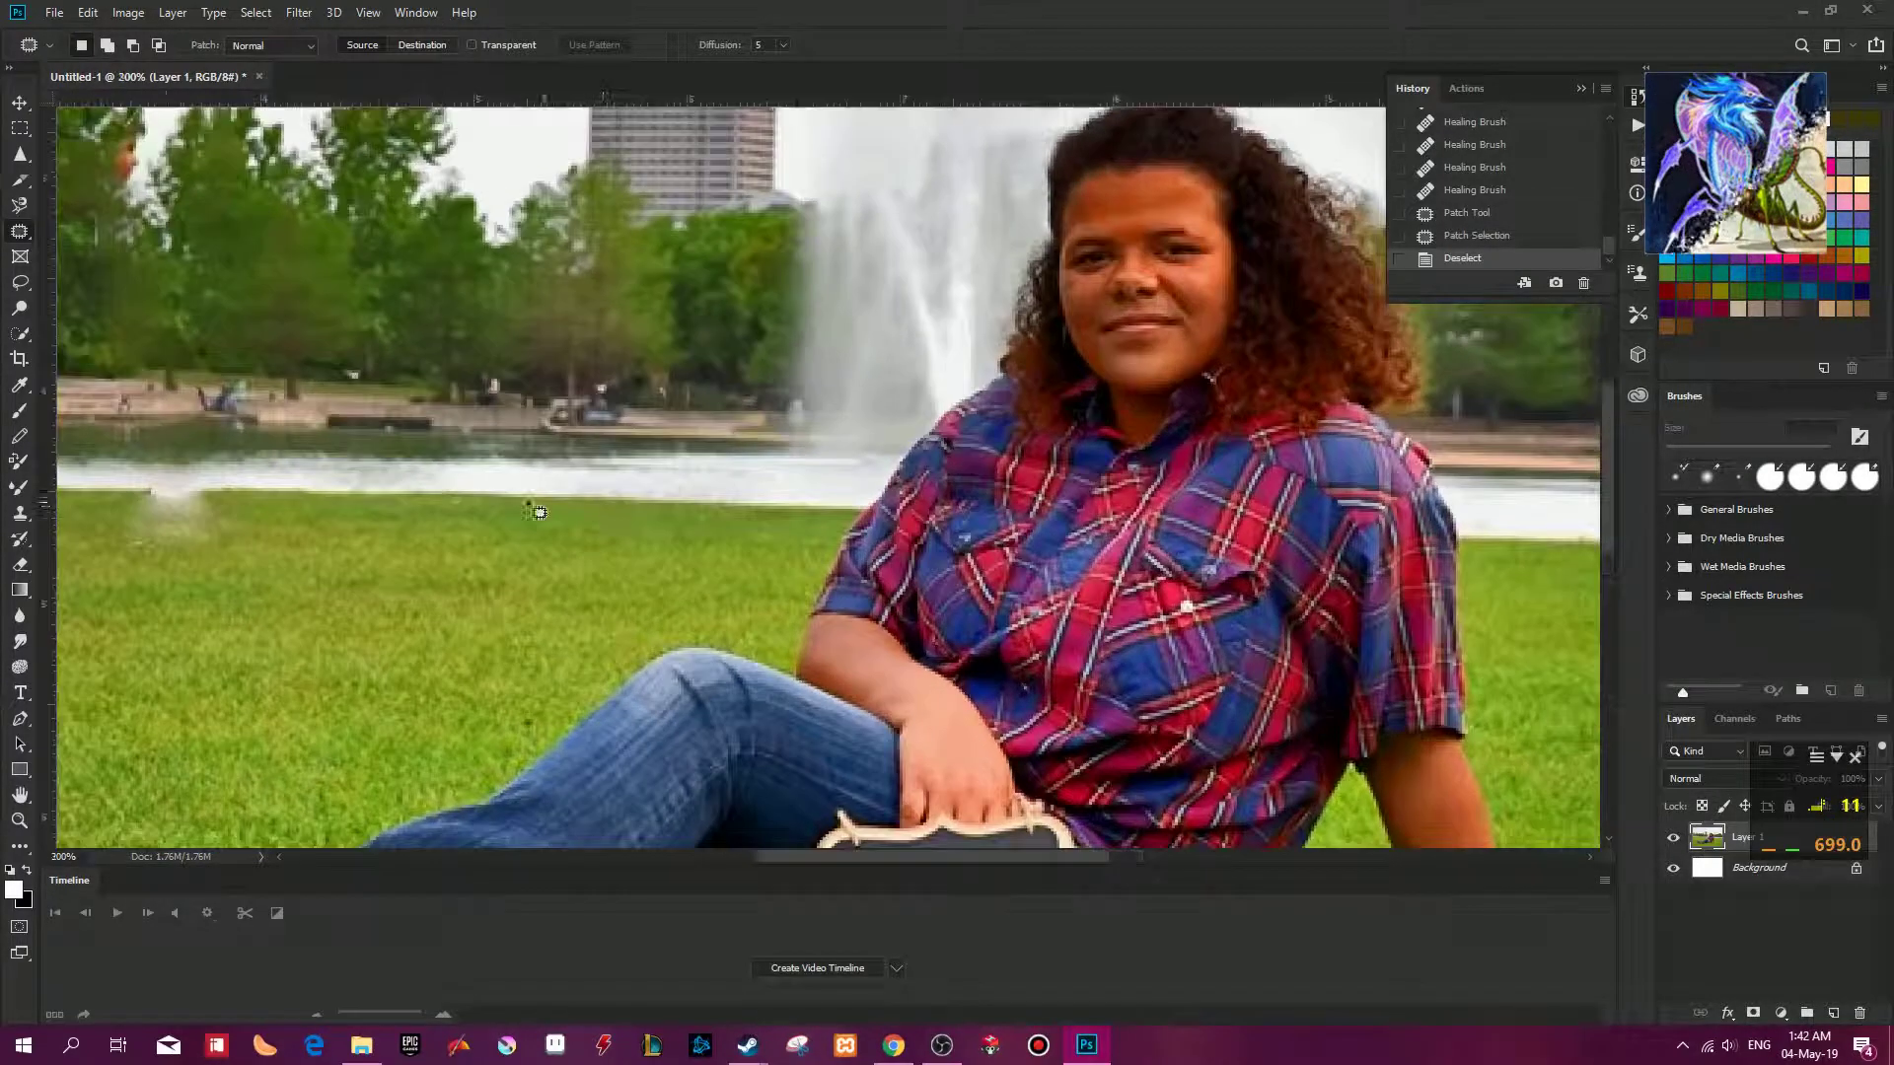
left_click_drag(446, 460, 898, 702)
left_click_drag(537, 446, 778, 465)
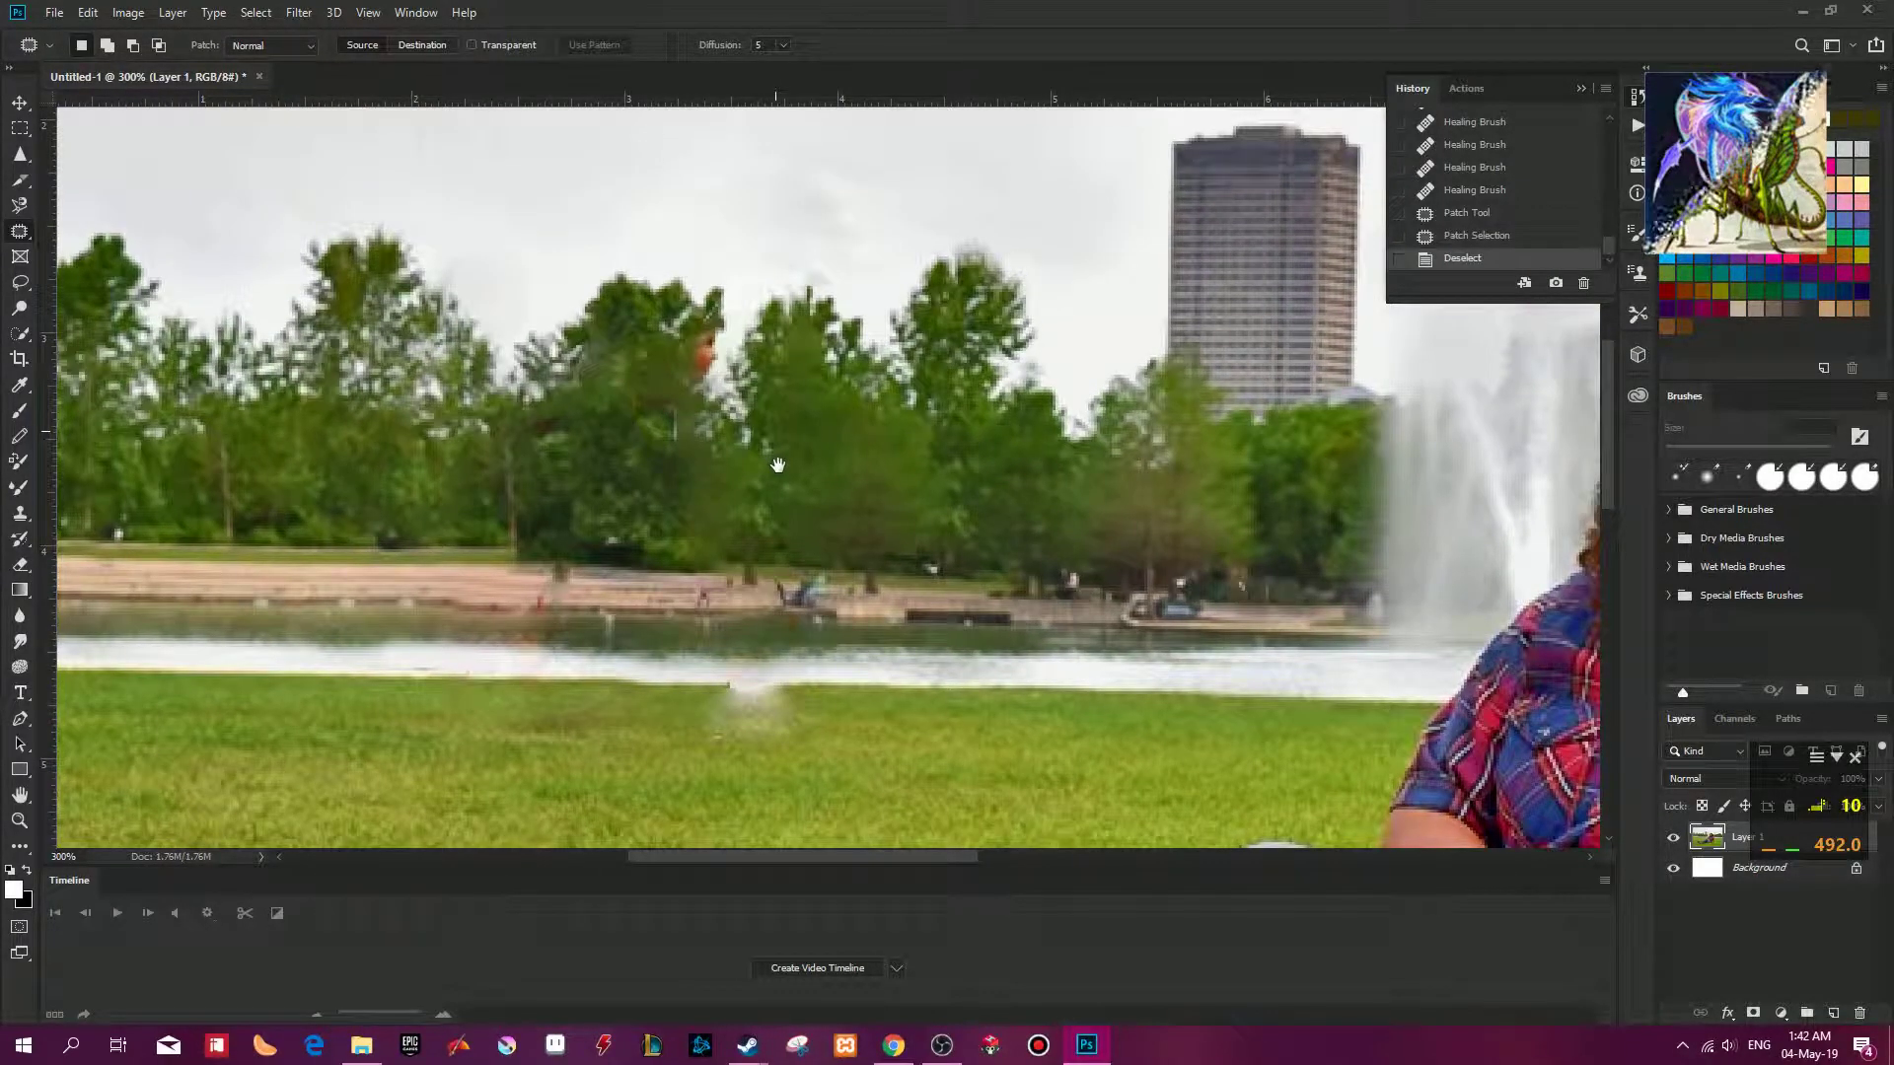
left_click_drag(708, 399, 695, 462)
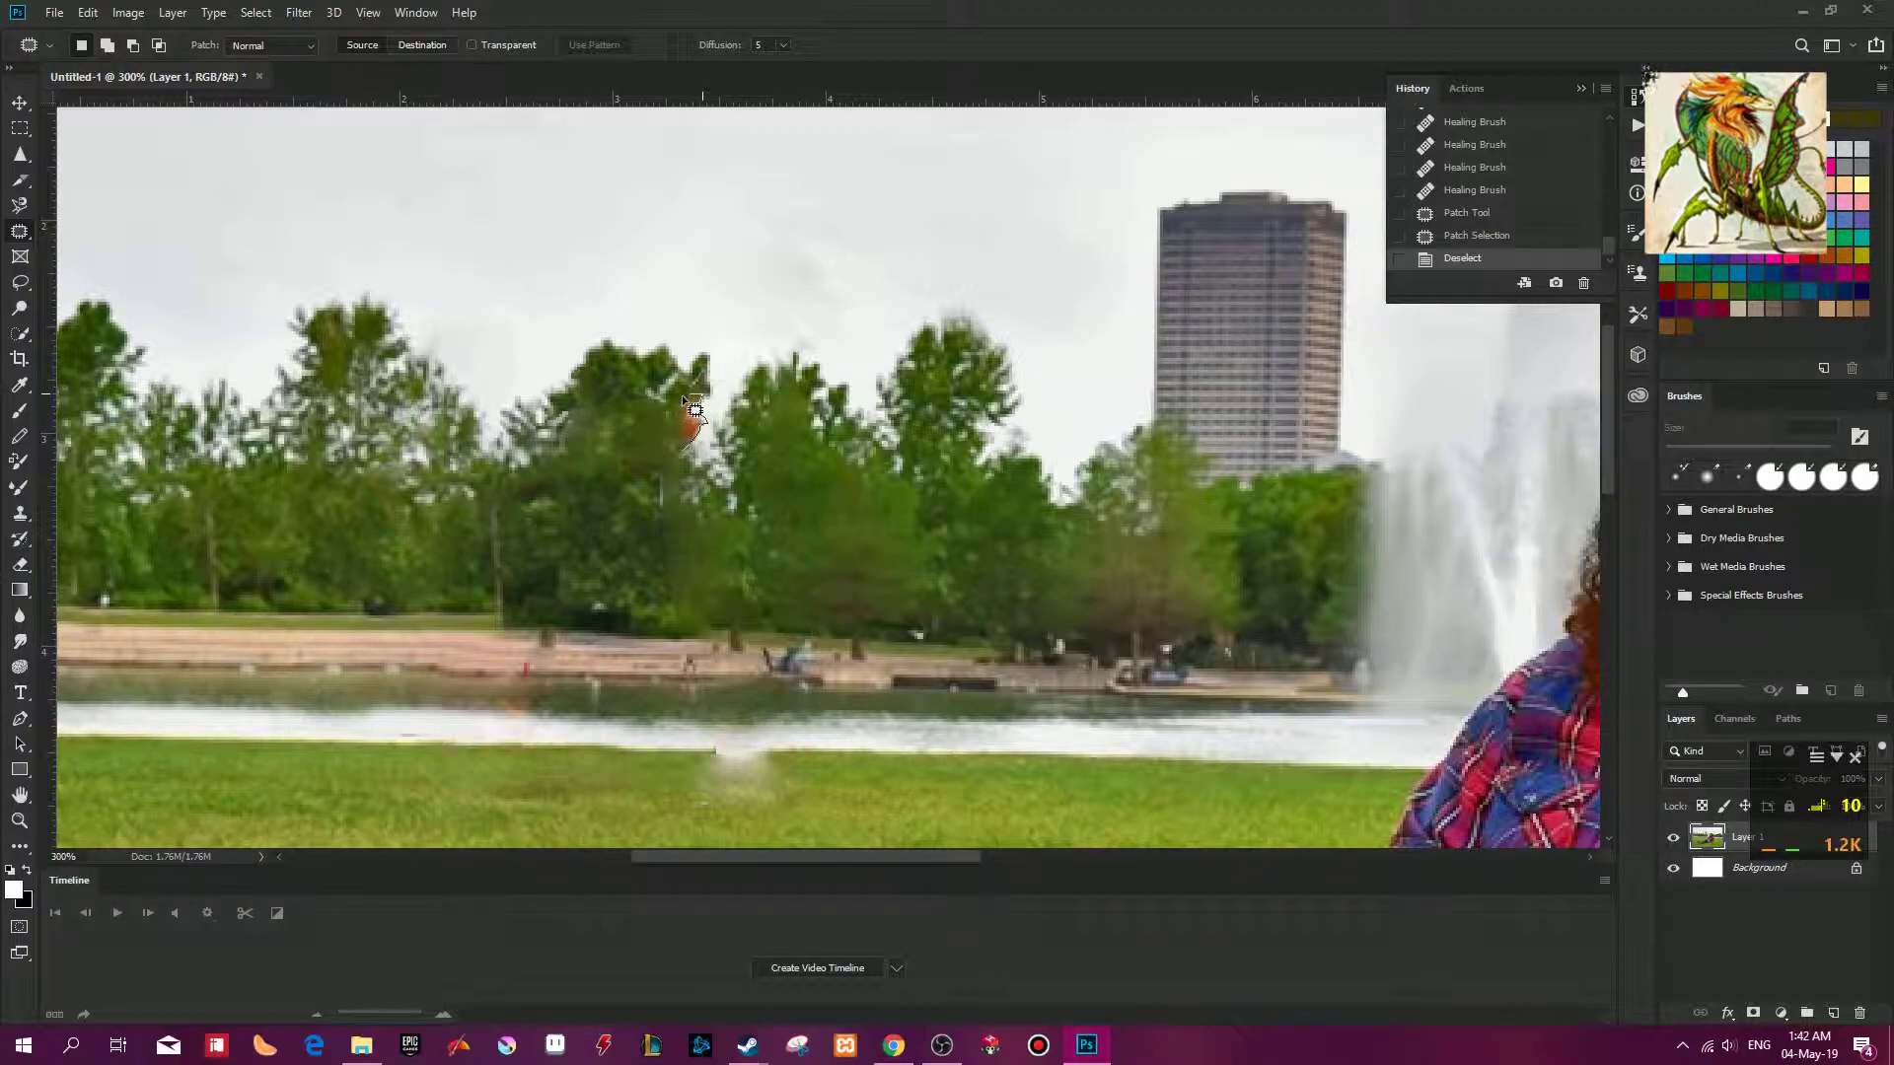
left_click_drag(677, 446, 660, 431)
left_click(702, 451)
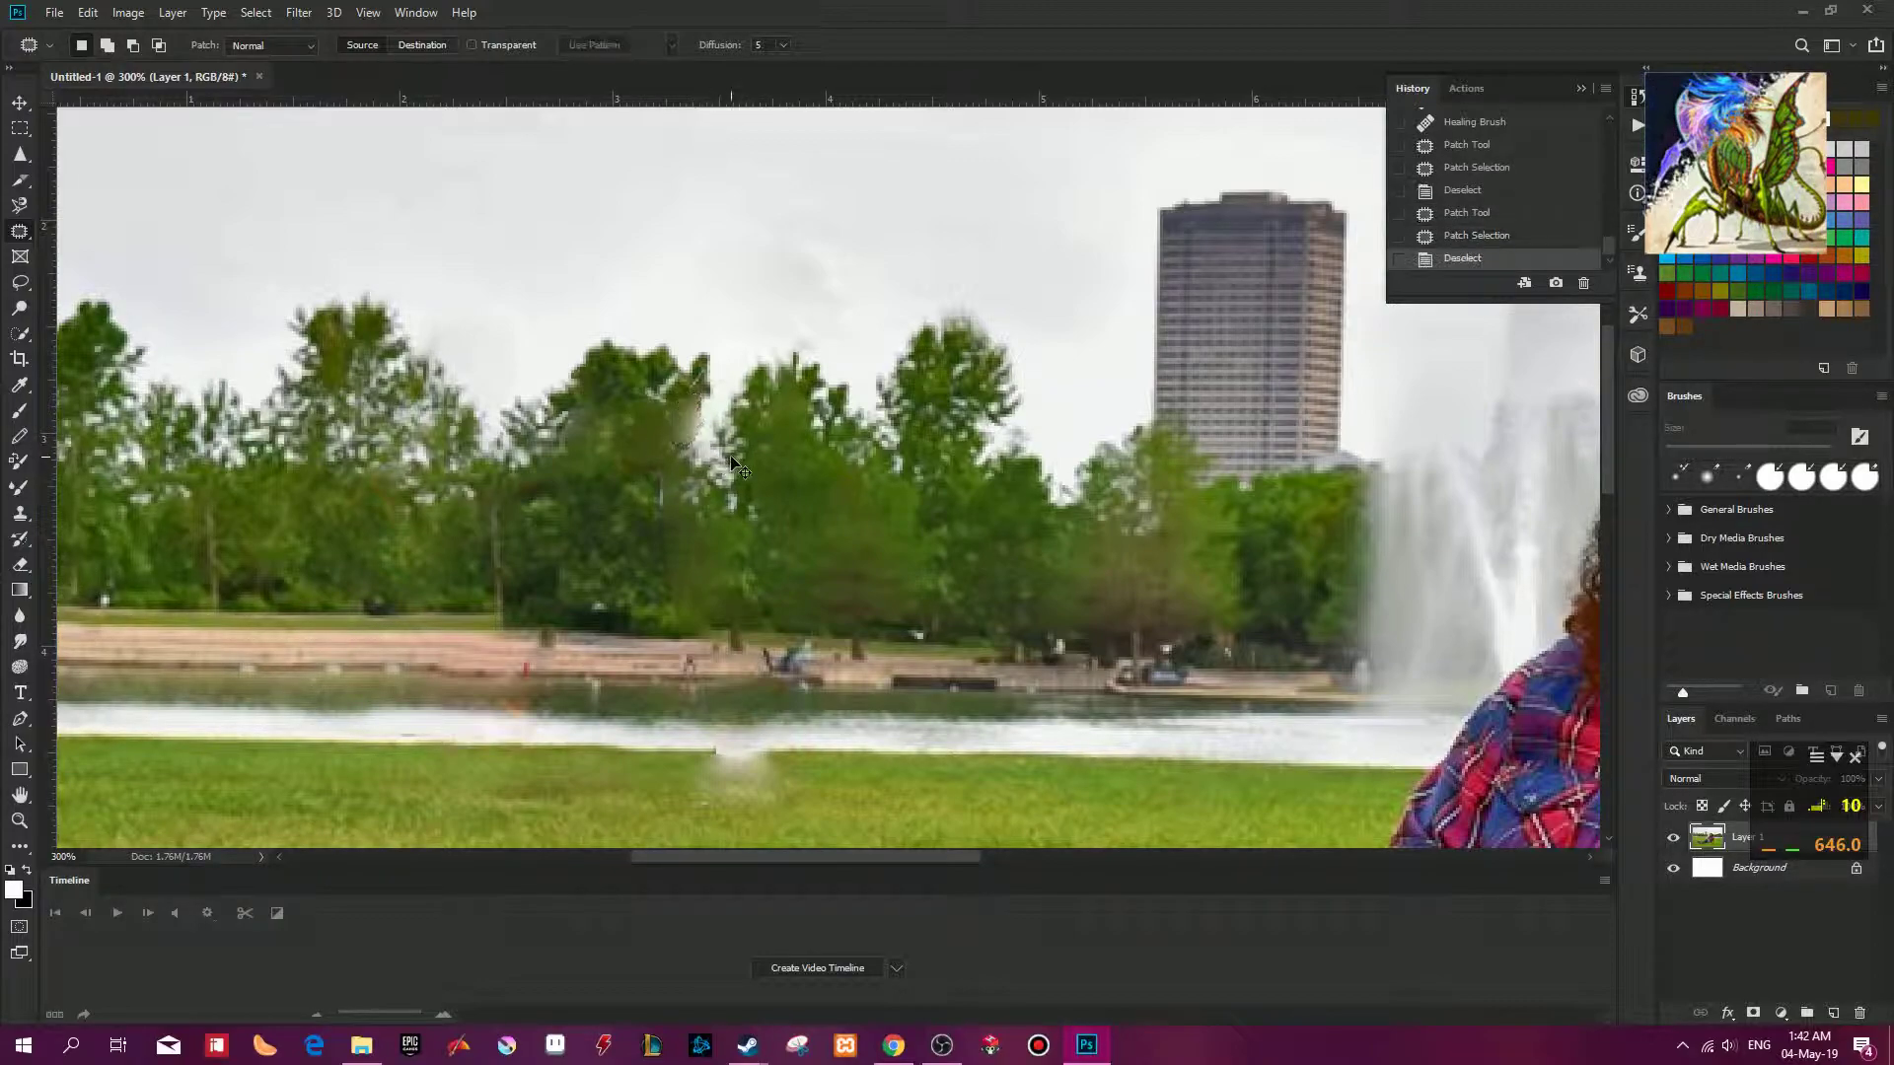
Blend the patched tree edge into the foliage and sky with short Mixer Brush strokes.
key("b")
left_click(708, 409)
left_click(704, 410)
left_click(699, 410)
left_click(696, 422)
left_click(699, 426)
left_click(701, 430)
left_click_drag(700, 430, 702, 439)
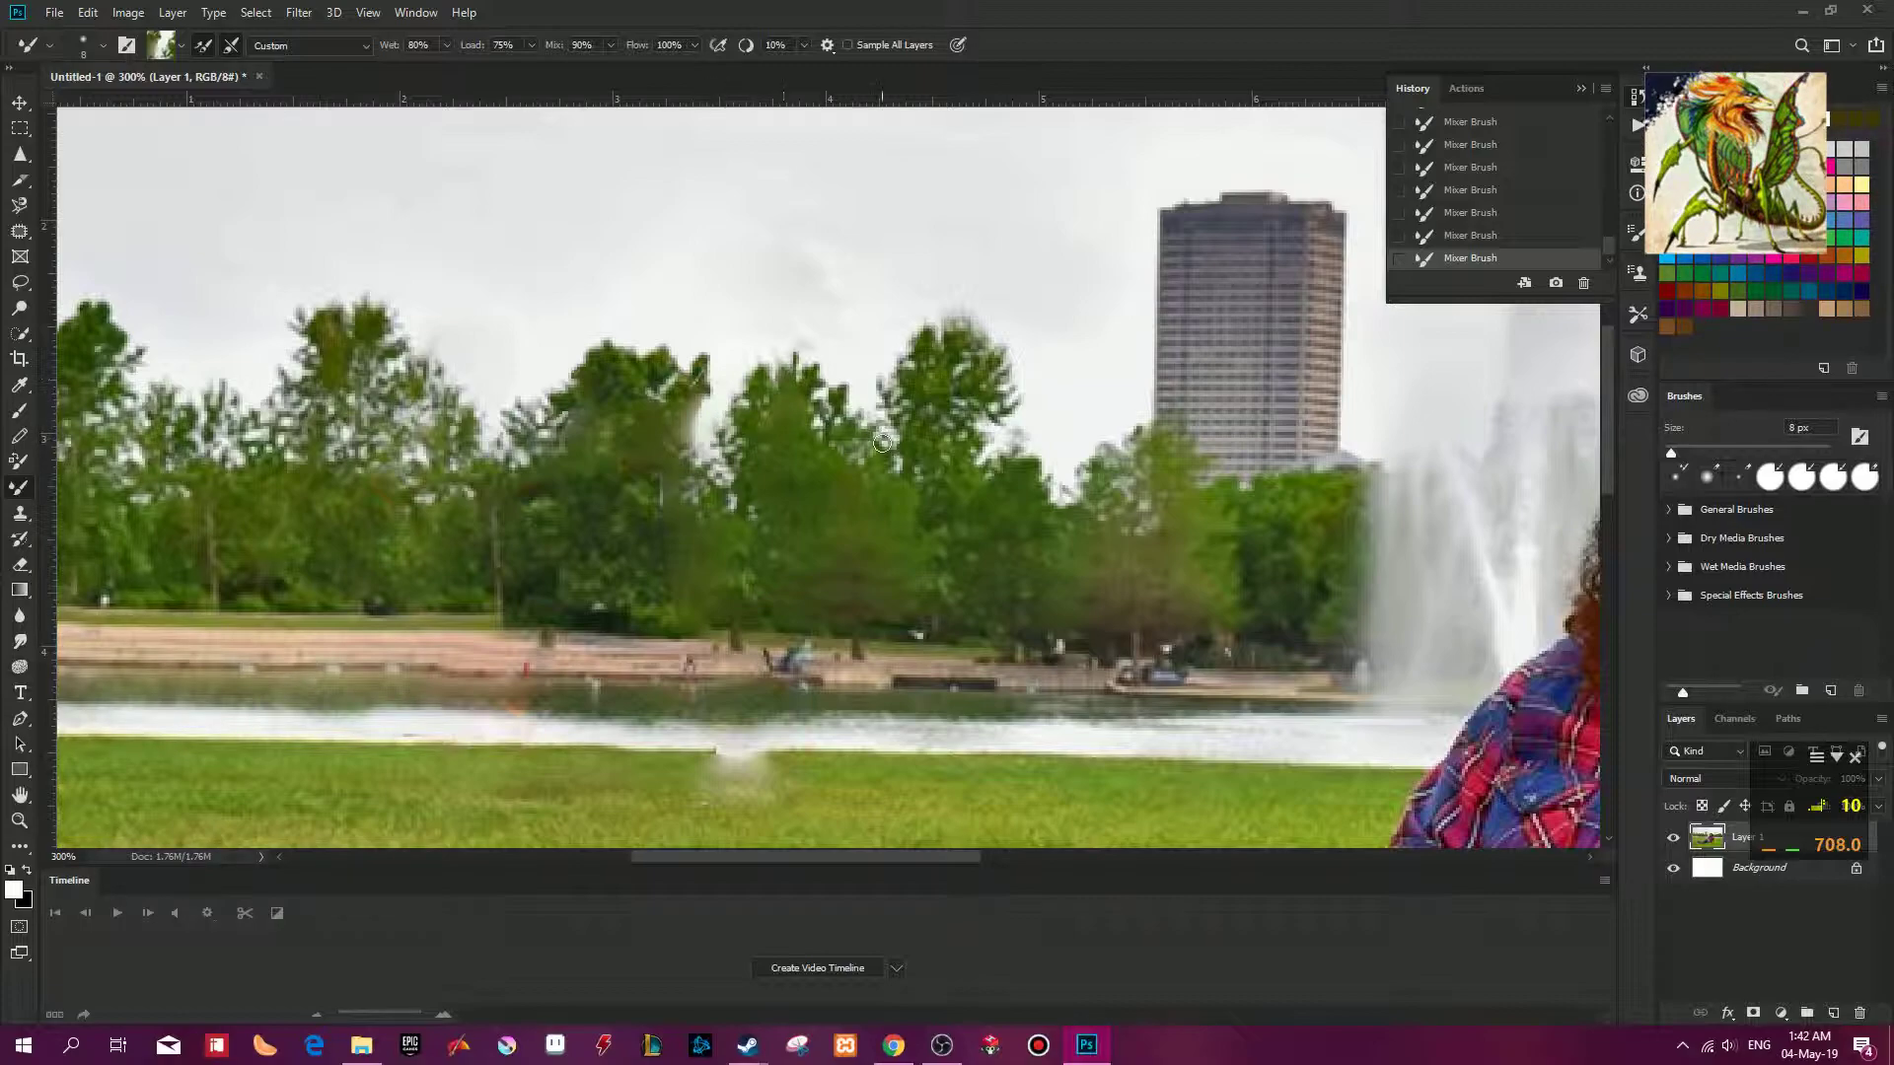
Inspect the retouched trees, shoreline and lawn up close and in the full image.
key("ctrl+minus")
key("ctrl+plus")
key("ctrl+plus")
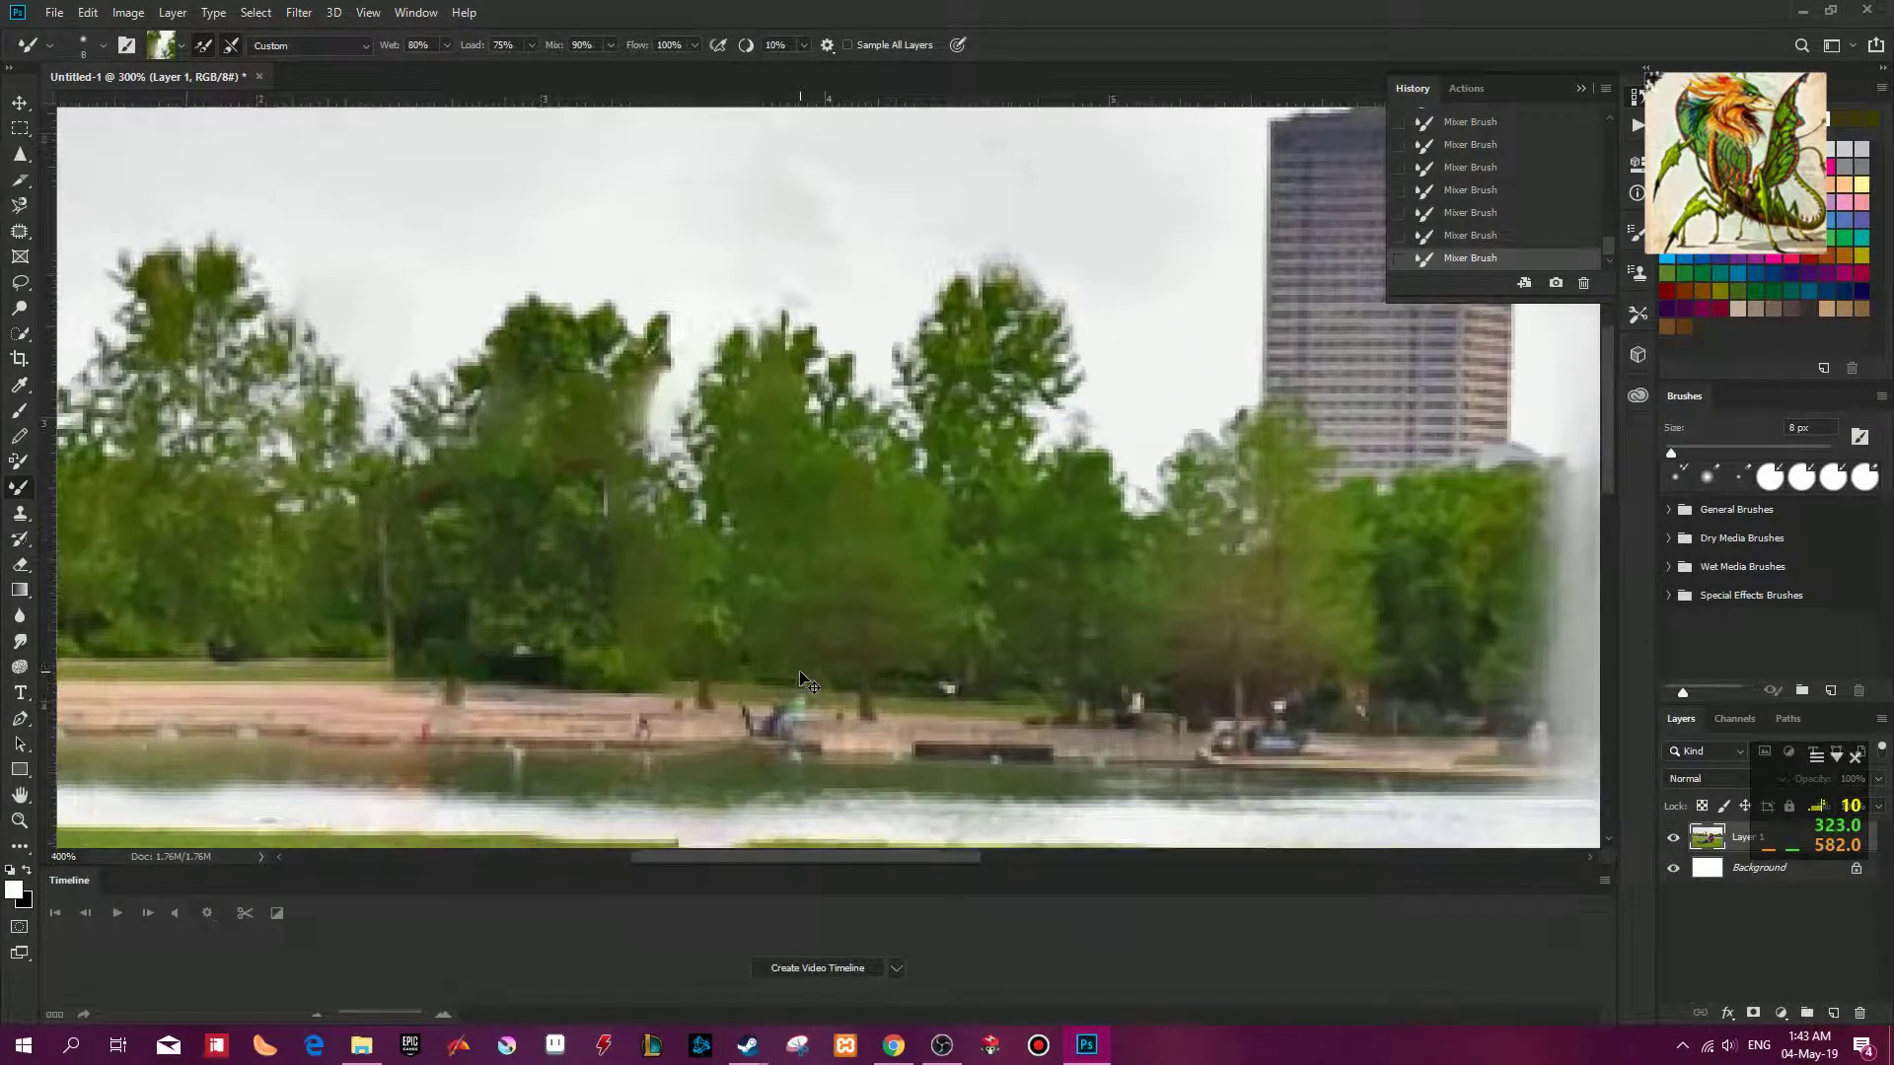
scroll(801, 681, "down", 4)
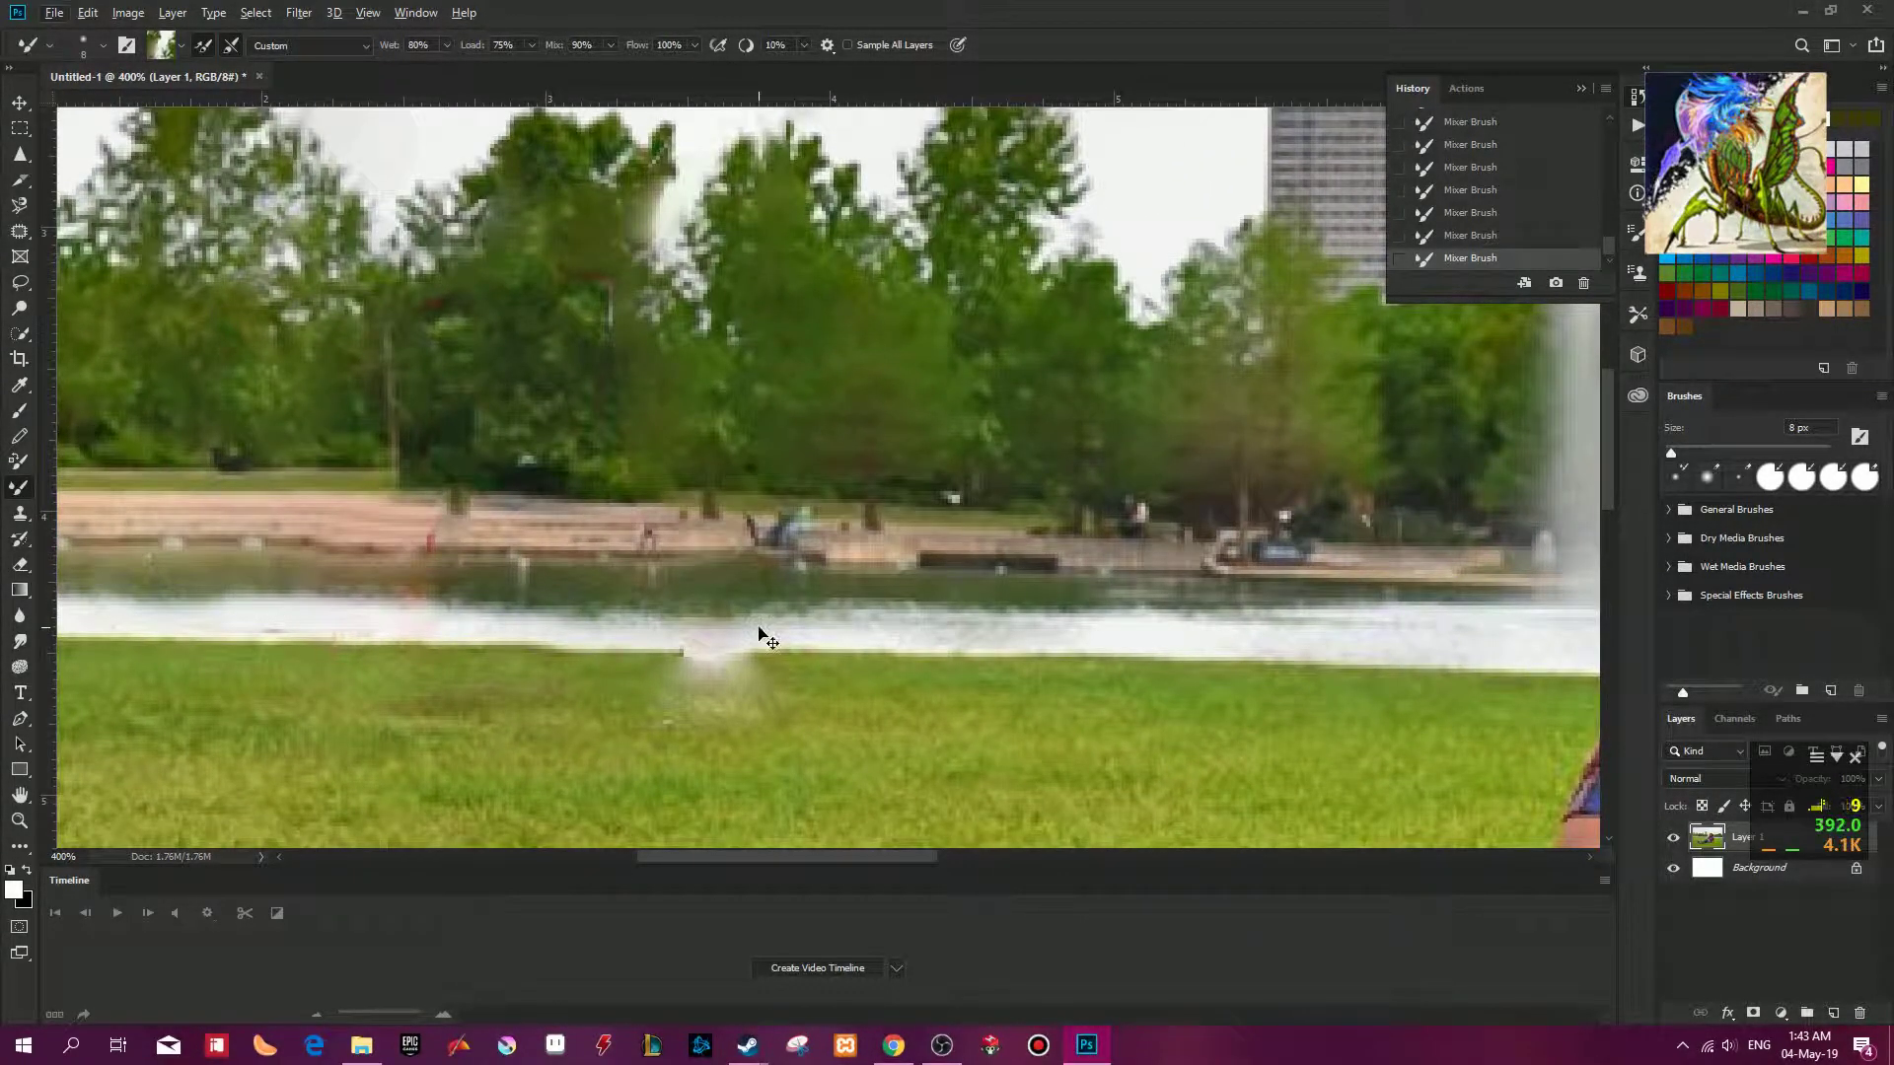
key("ctrl+minus")
key("ctrl+minus")
key("ctrl+minus")
Copy the whole retouched canvas and post it as a new comment under the original photo on Facebook in Chrome.
key("ctrl+a")
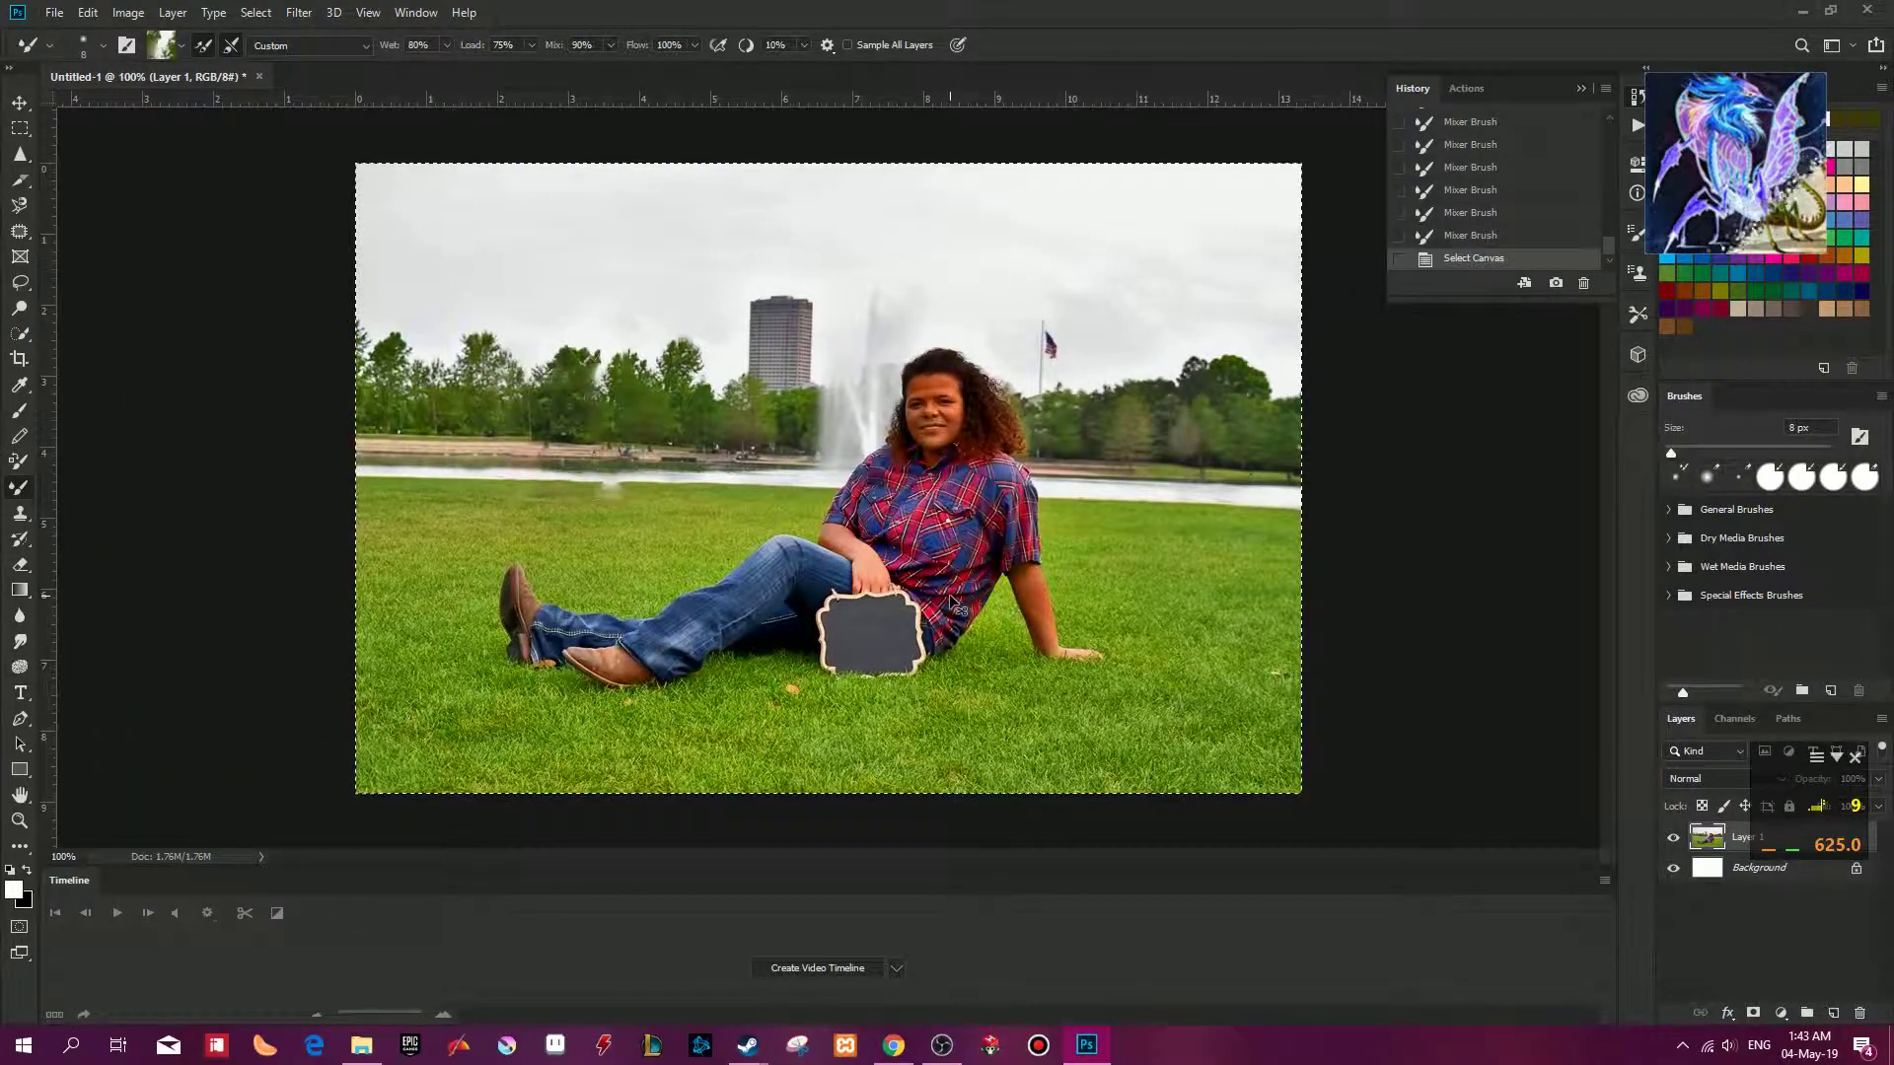
left_click(893, 1045)
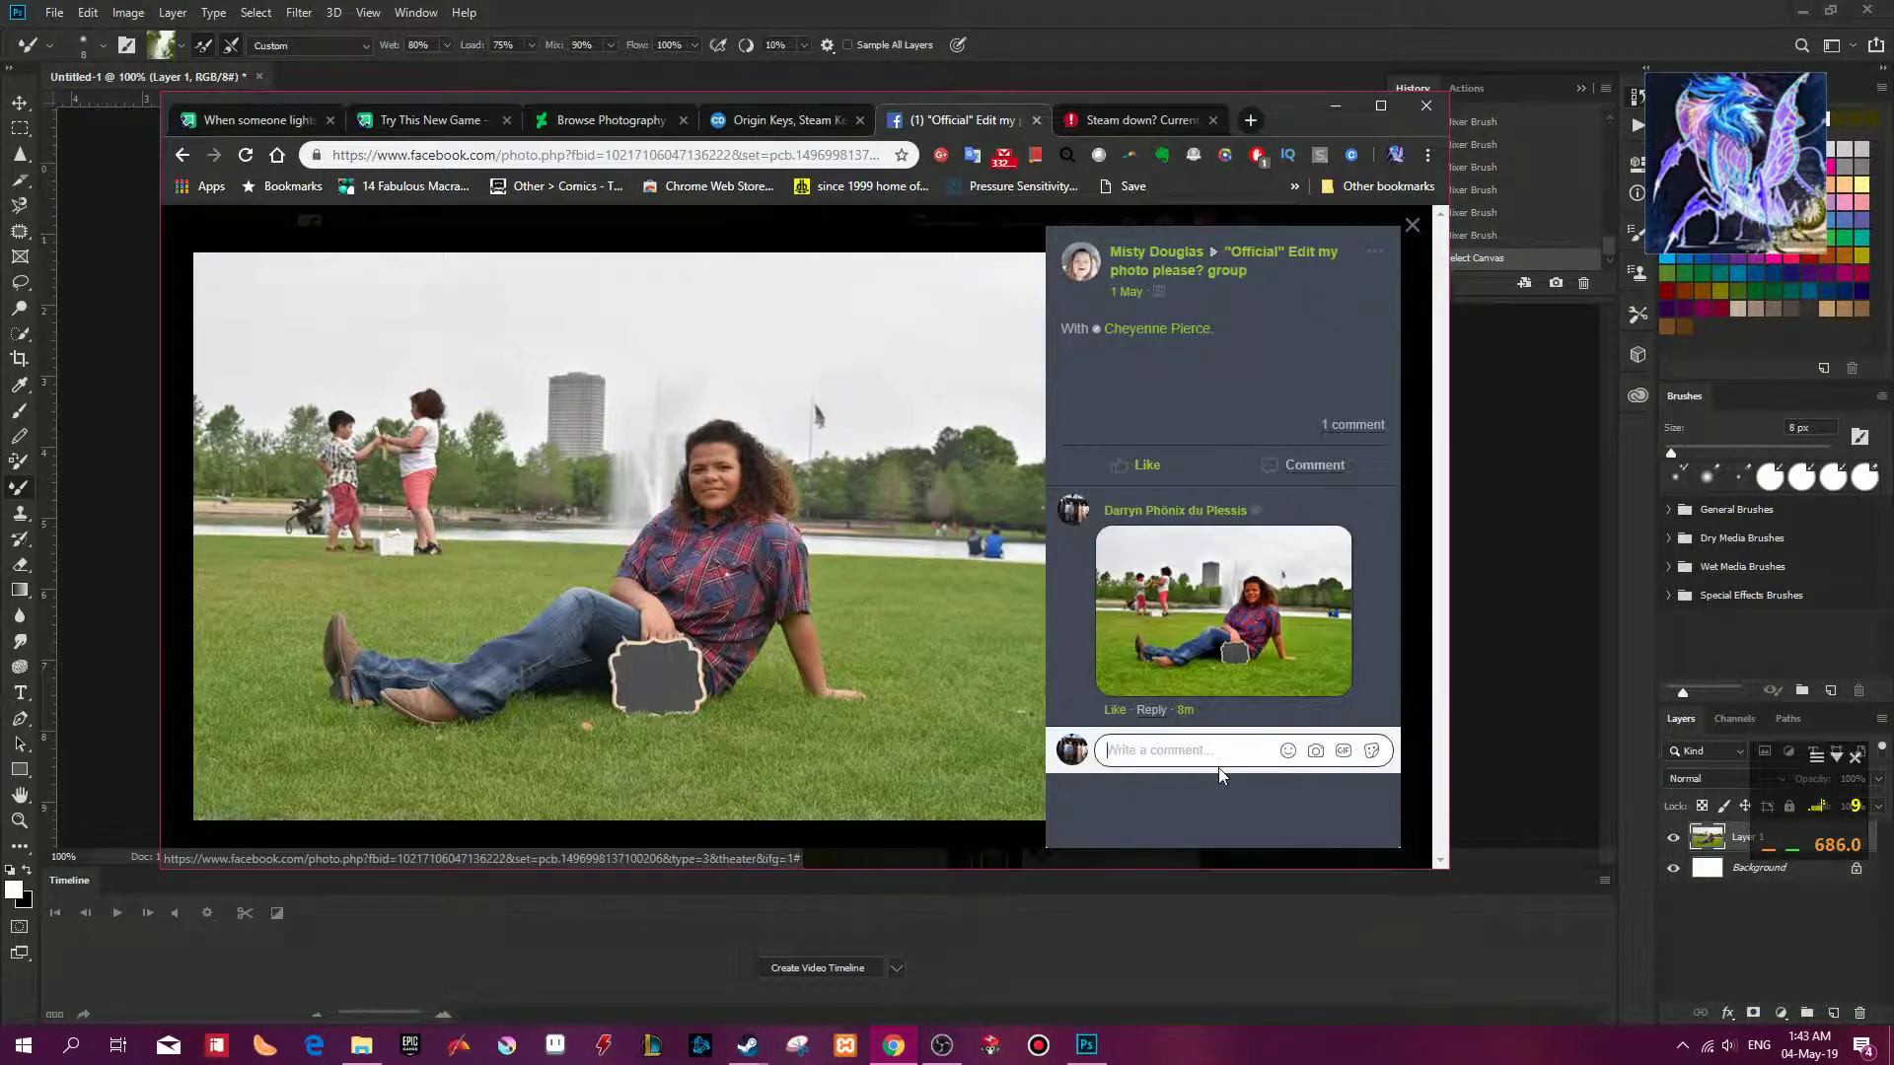
left_click(1227, 760)
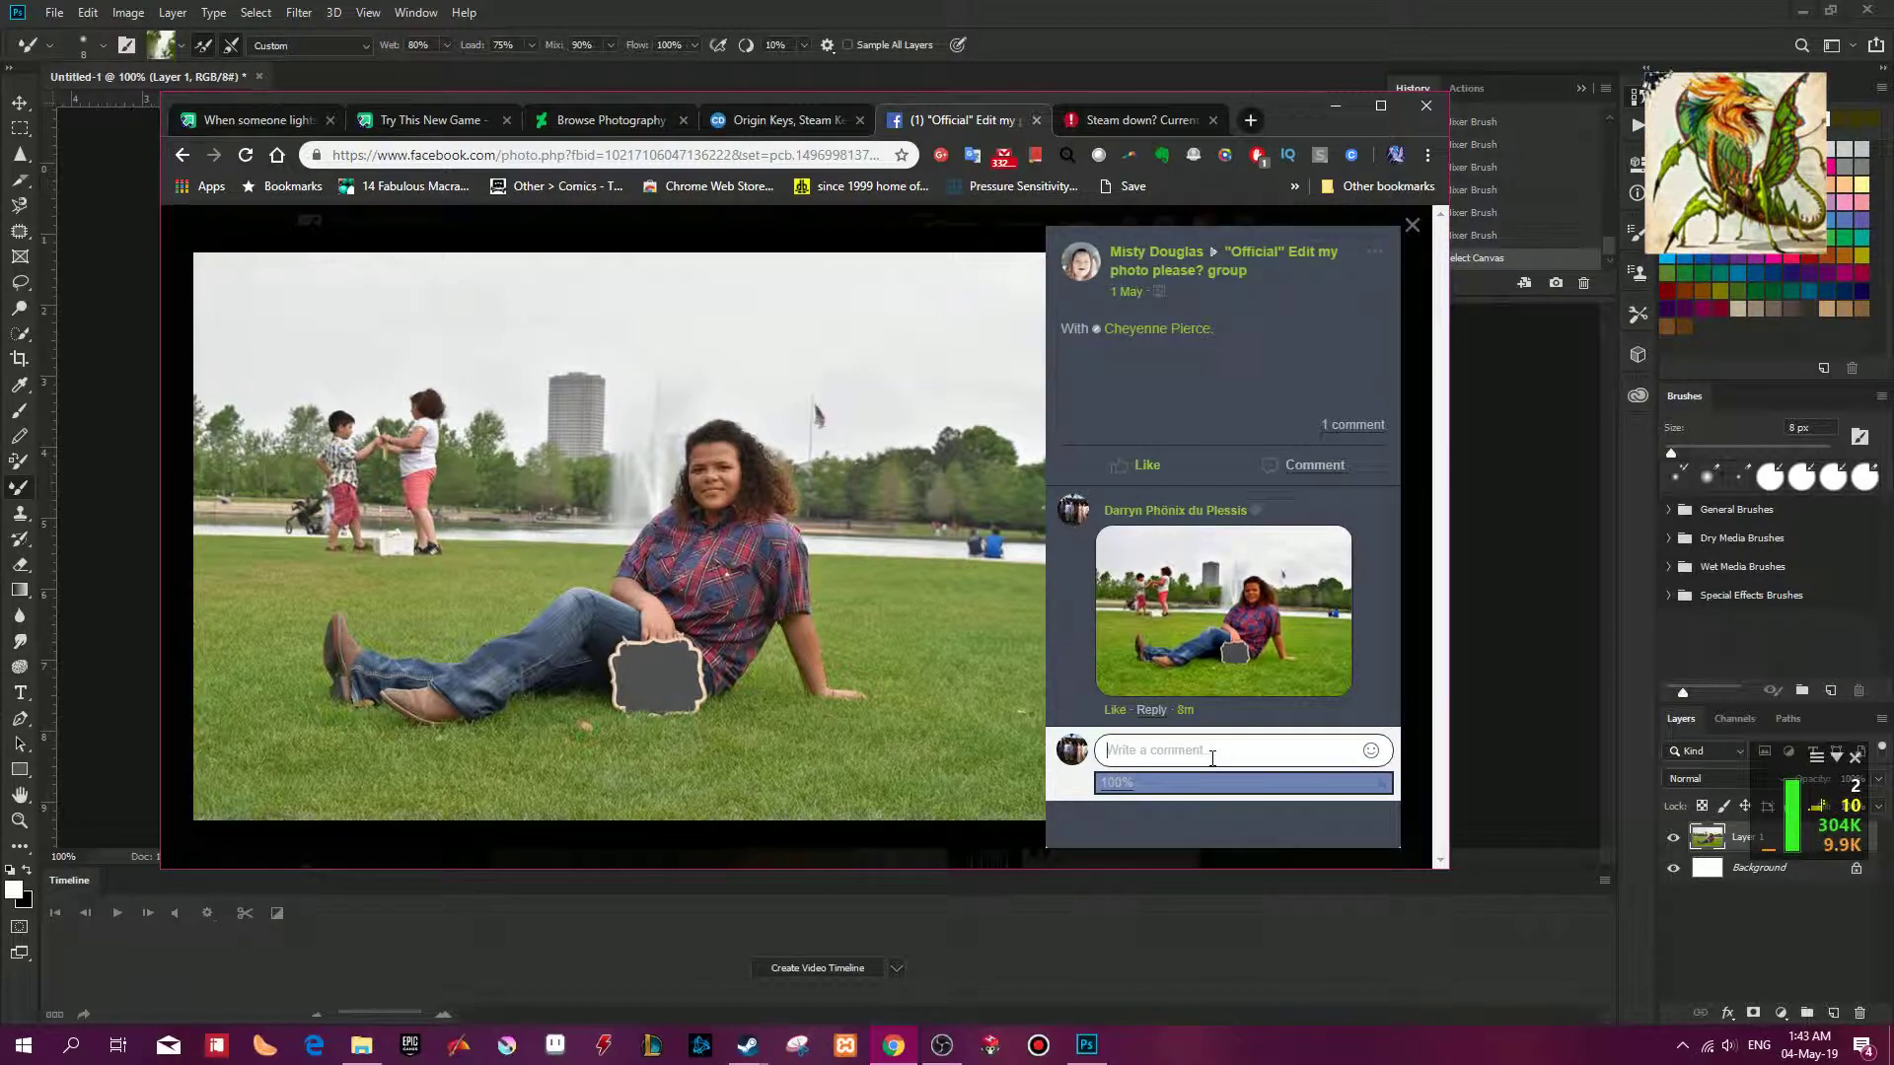
key("ctrl+v")
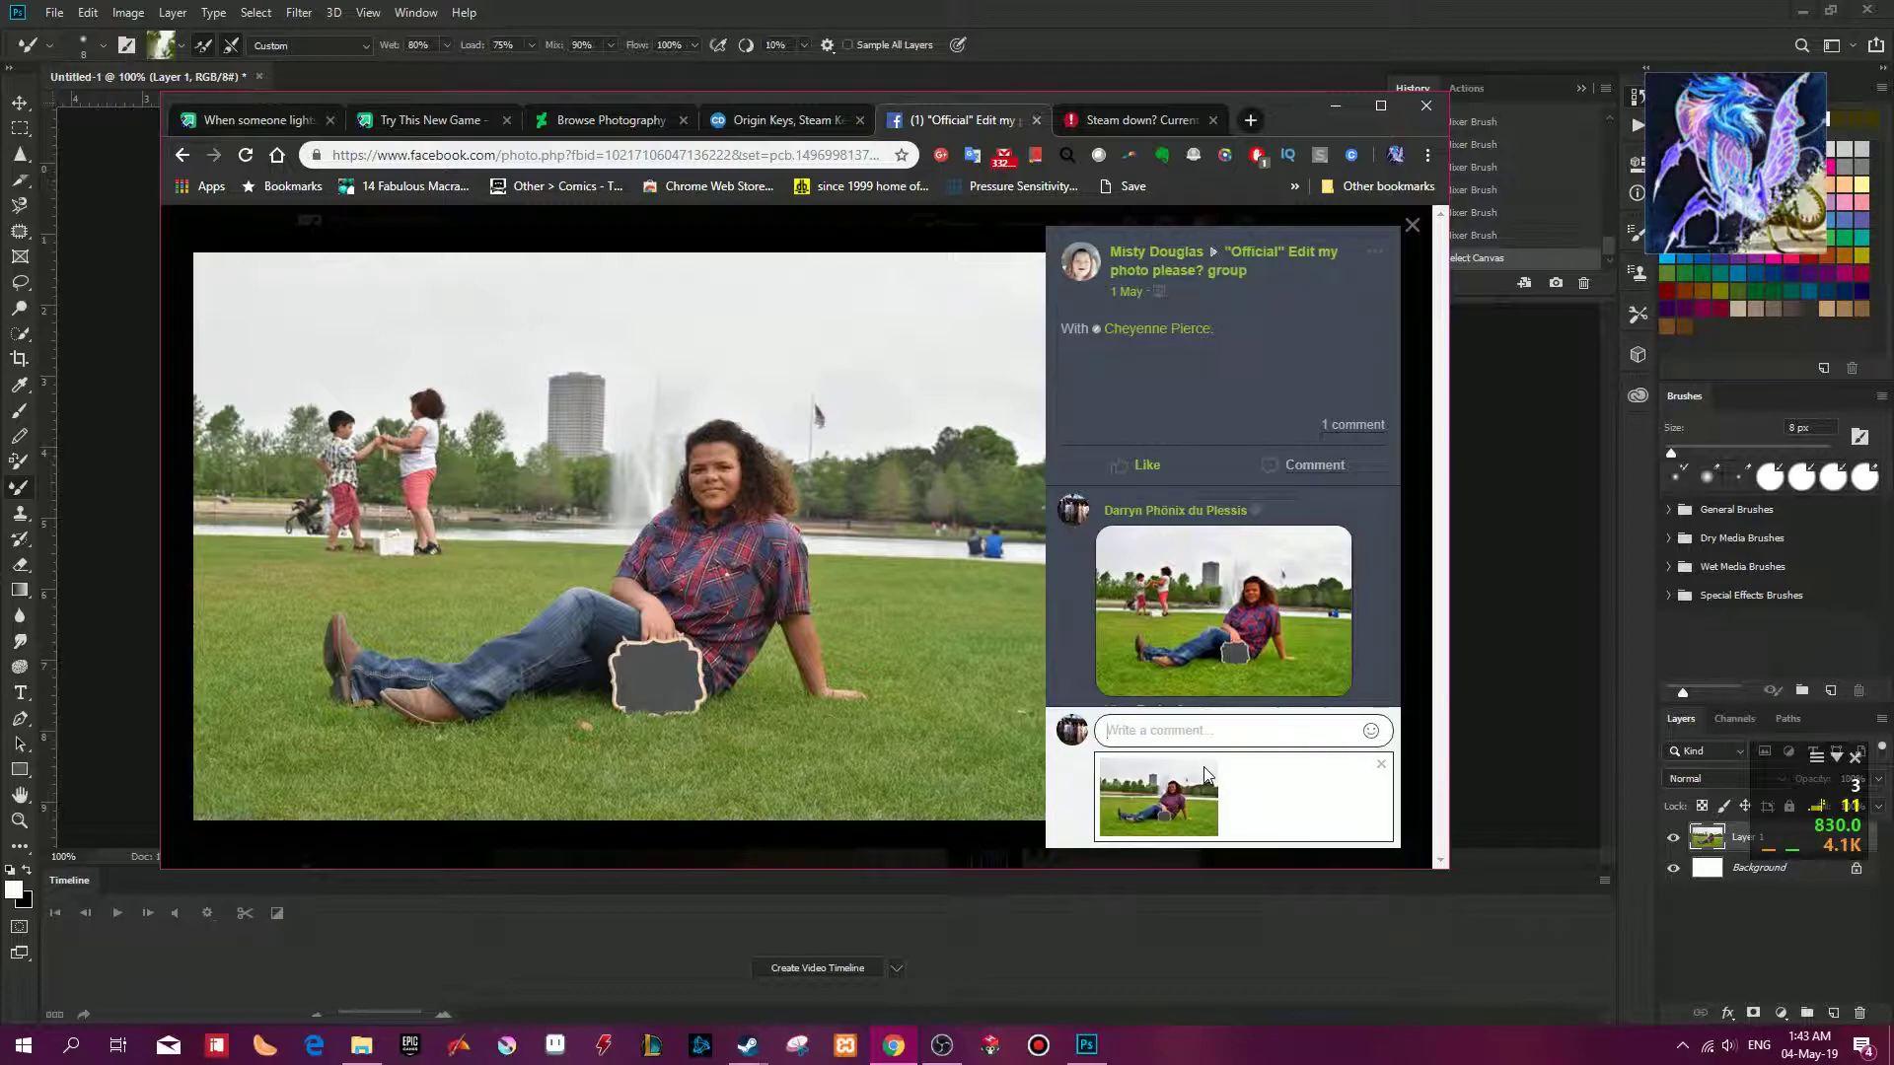
key("Return")
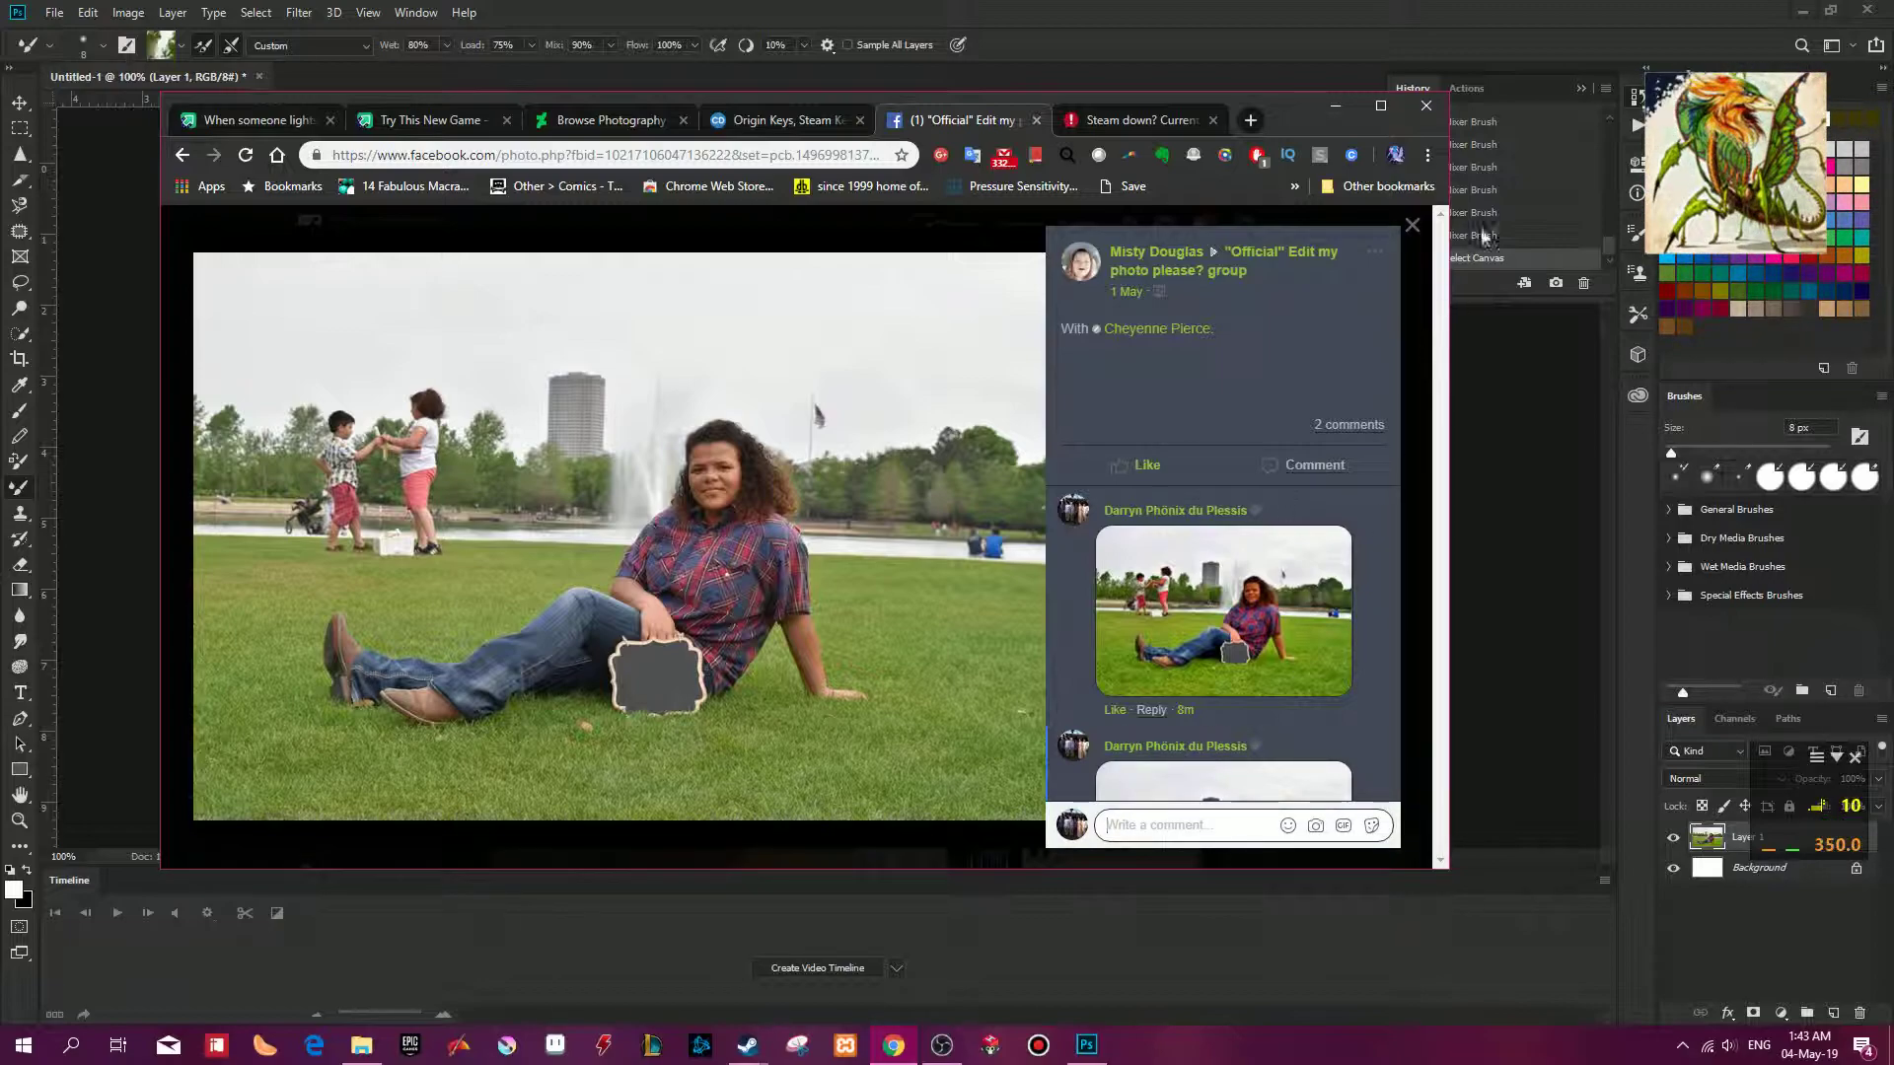
Return to Photoshop, show the list of actions and collapse the CAF action.
left_click(1509, 92)
left_click(1467, 88)
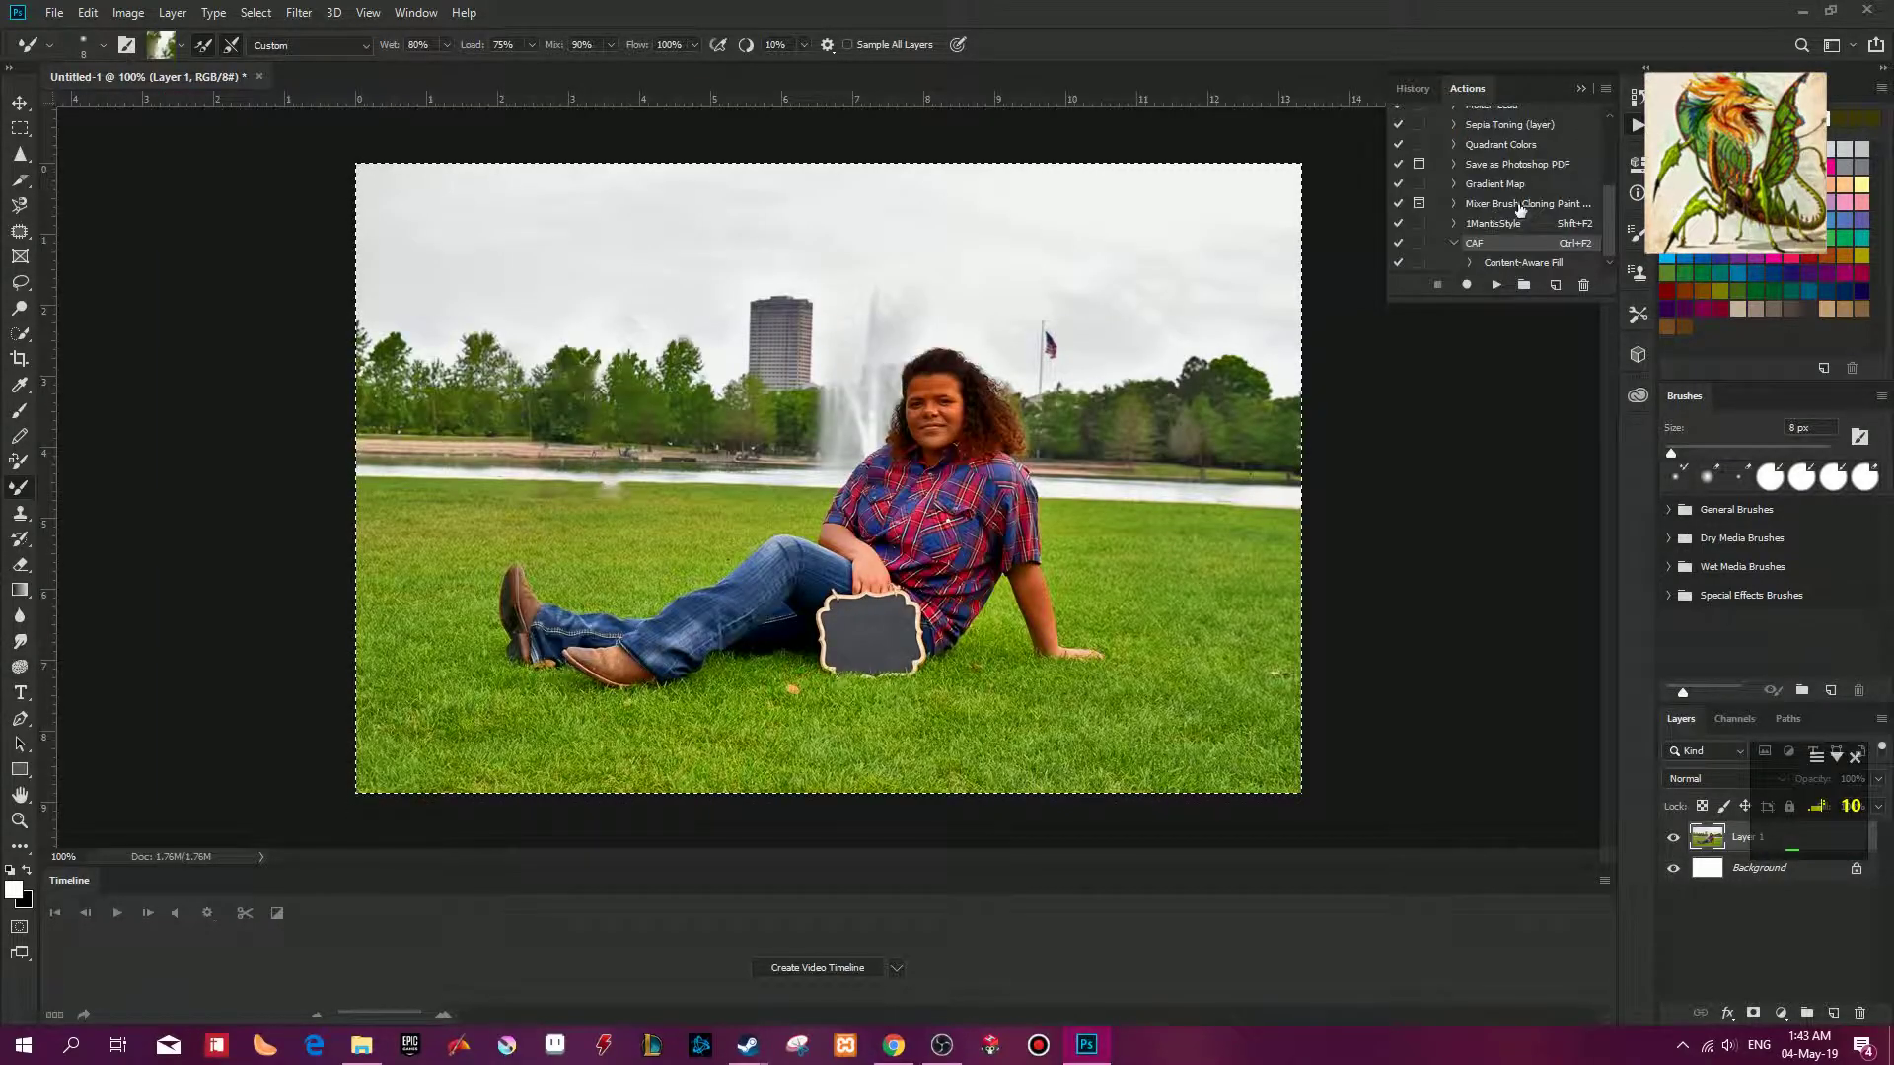
left_click(1454, 243)
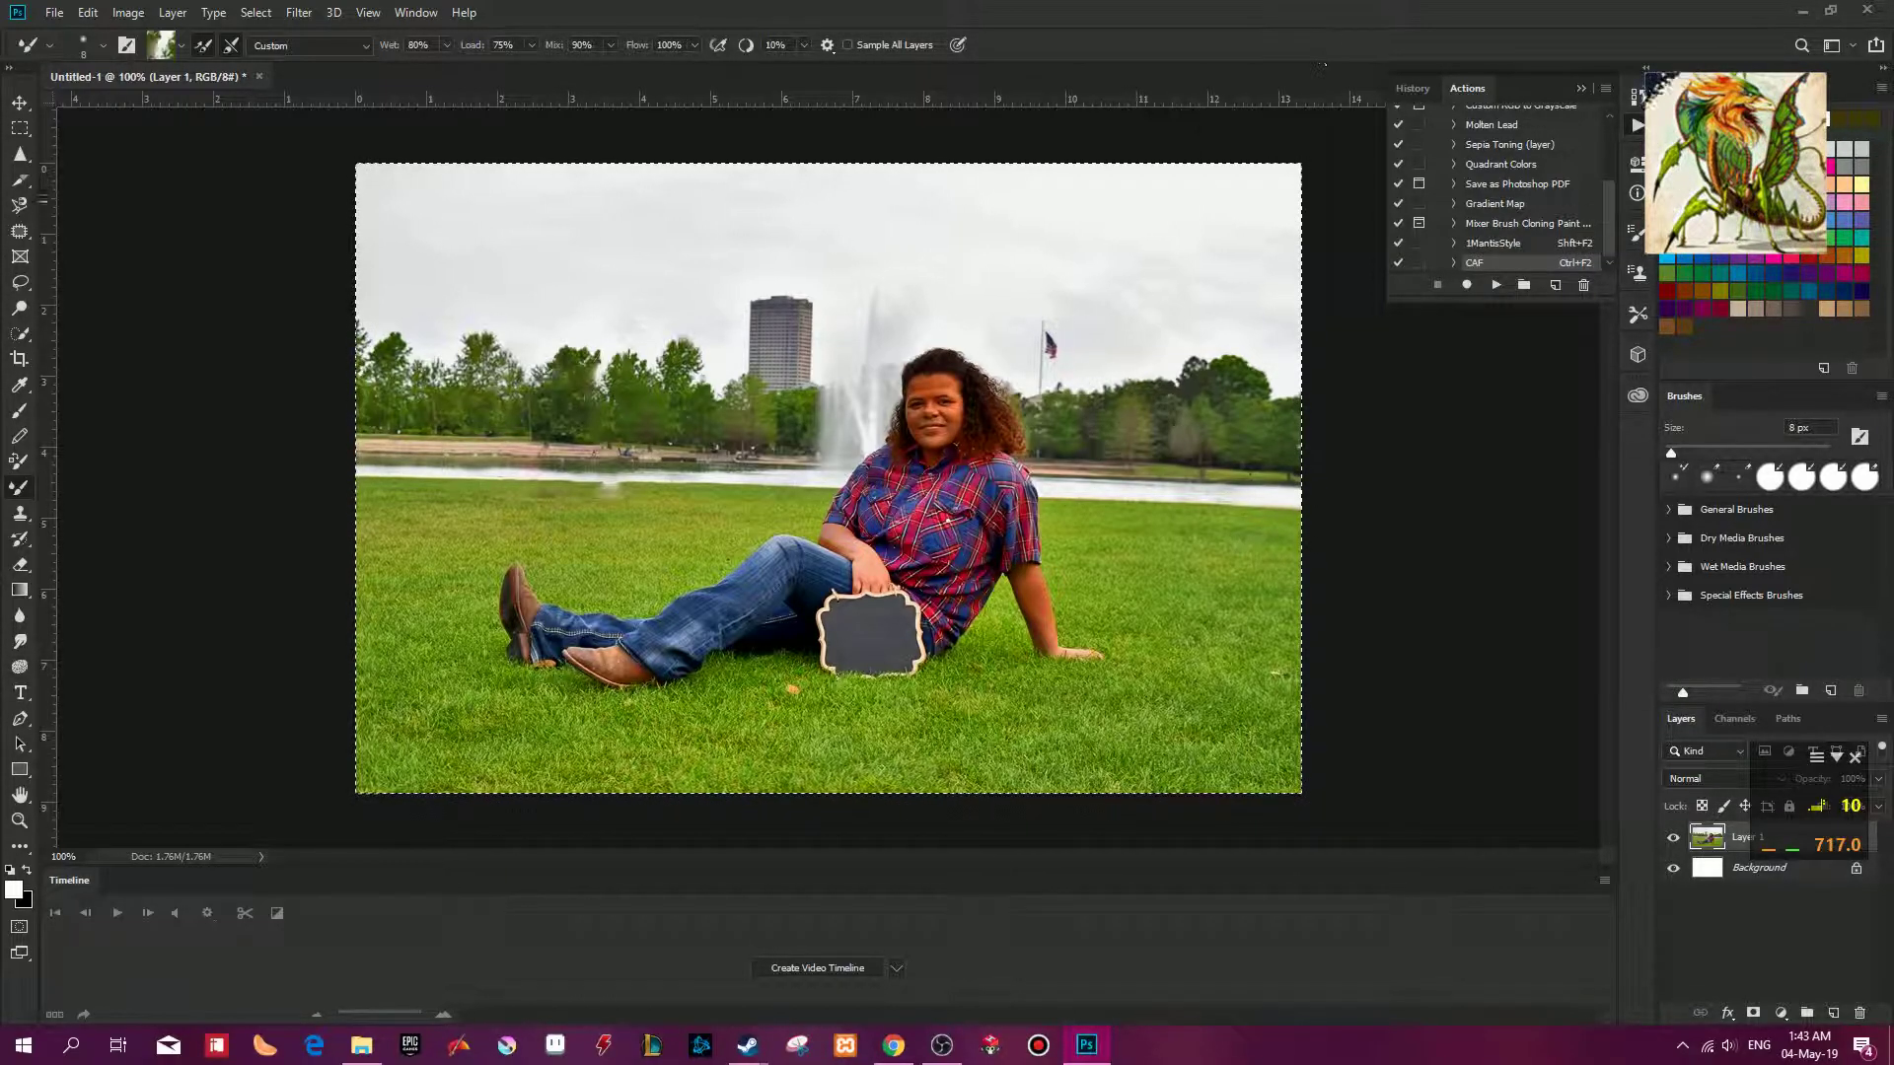
left_click(942, 1045)
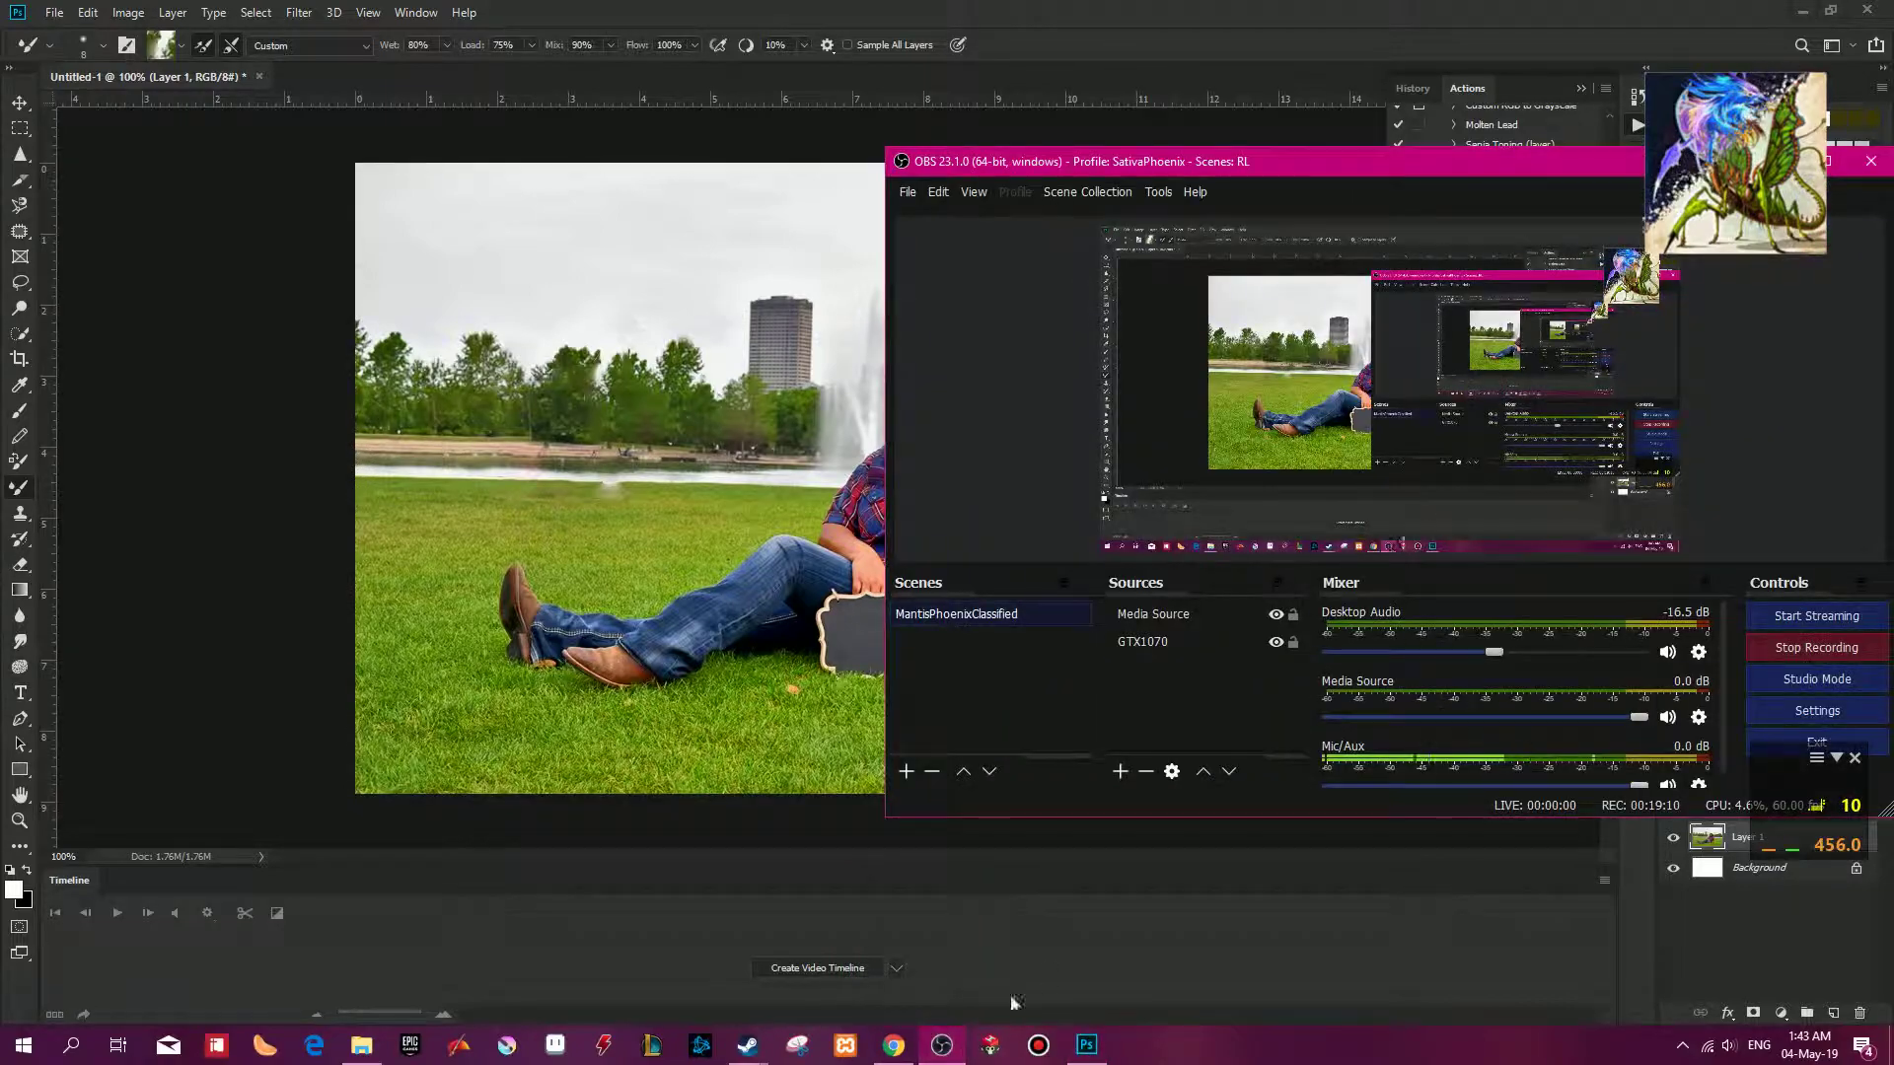
left_click(542, 119)
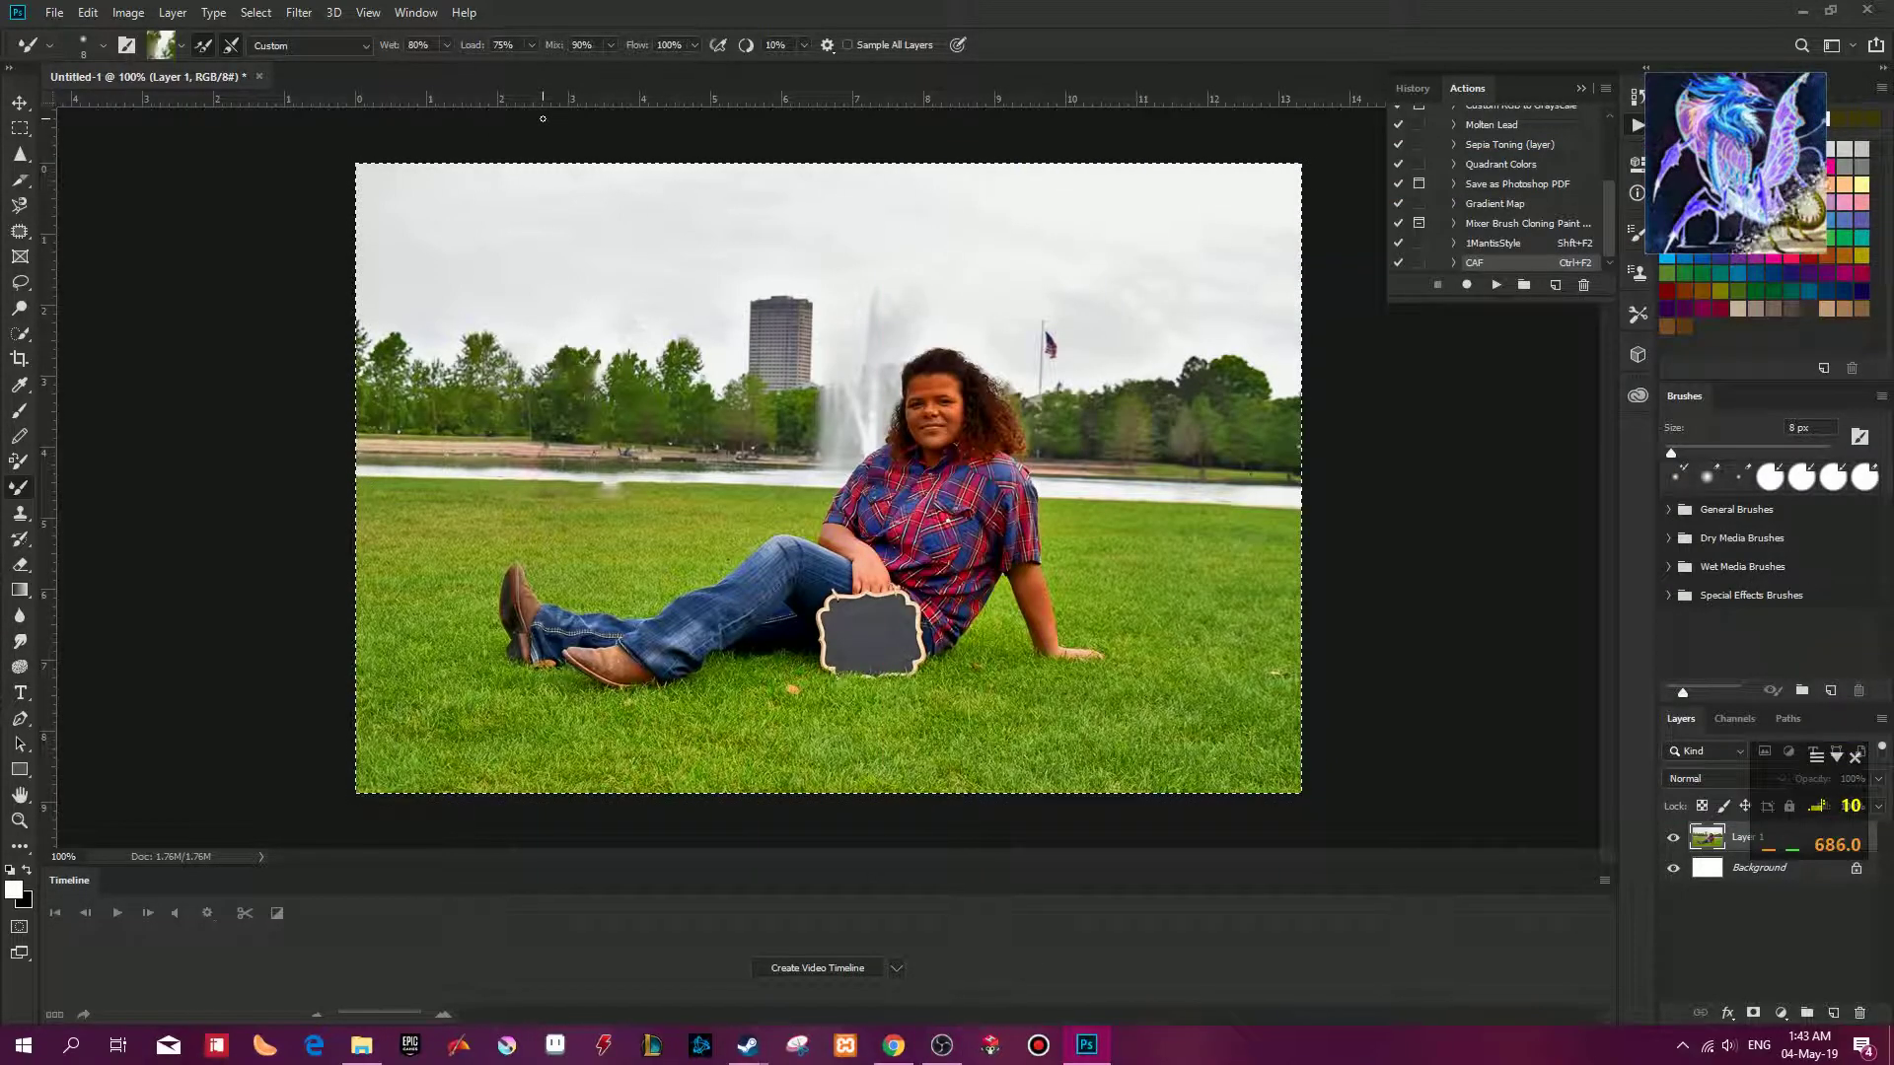